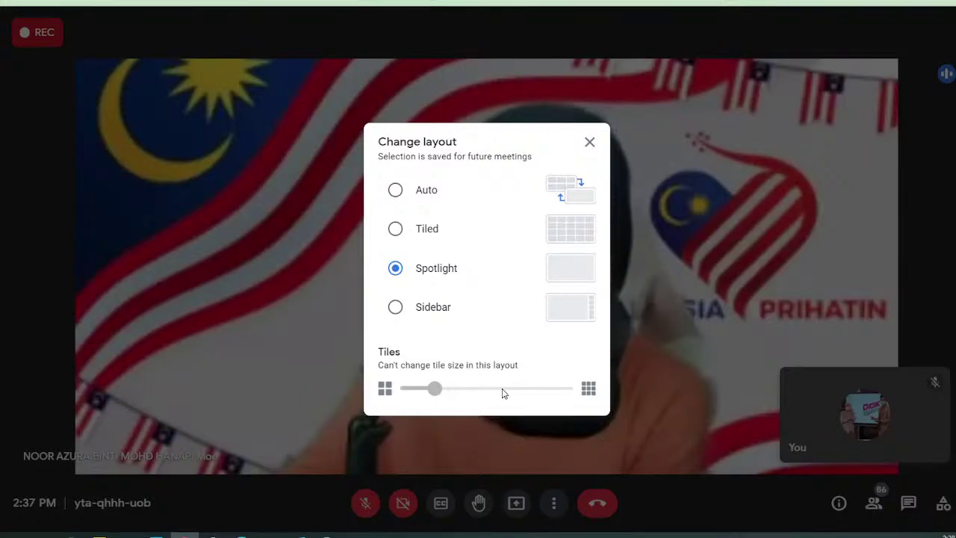
- Close the Change layout dialog and shrink the You self-view tile to a small bar
click(655, 440)
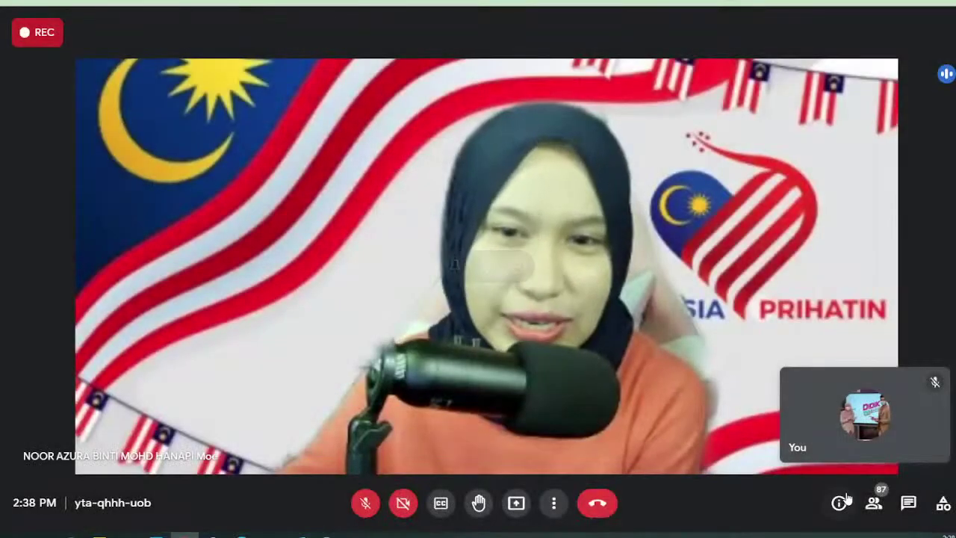
click(890, 422)
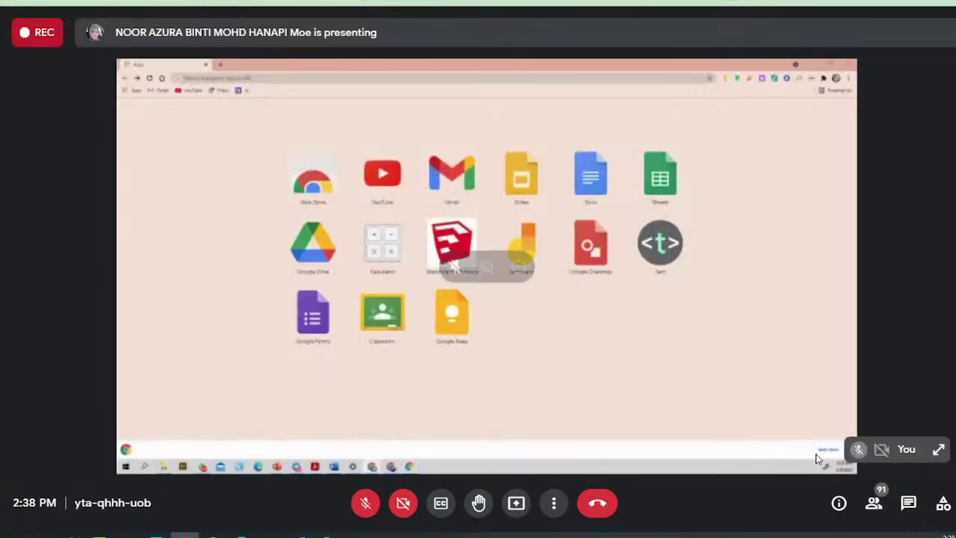
- Show the shared screen full screen and open the Nearpod log-in page by entering 'nearpod' in Chrome
click(553, 502)
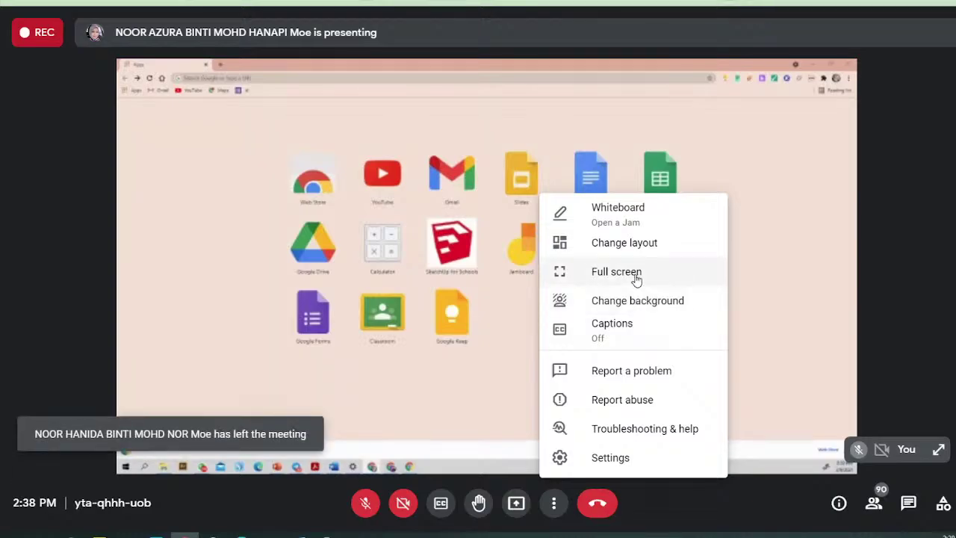
click(608, 273)
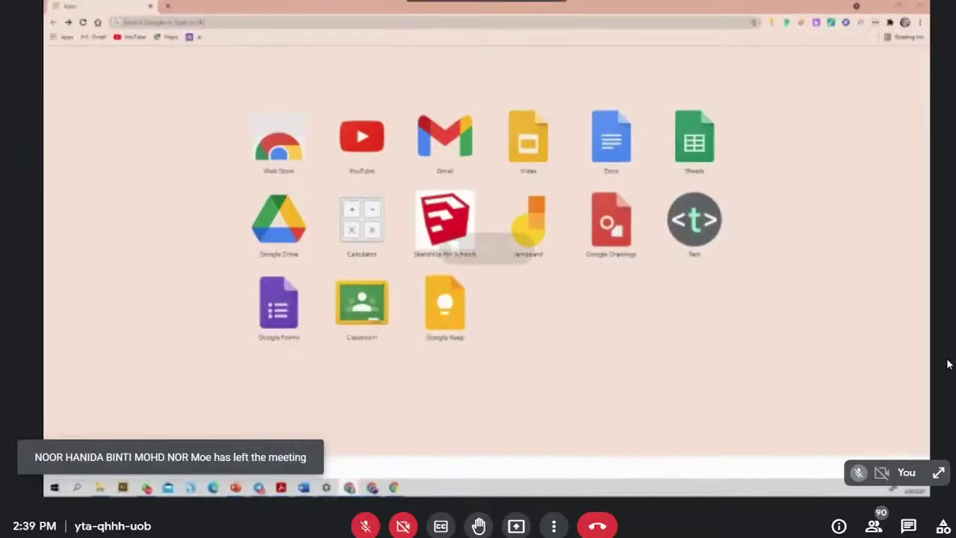
click(287, 24)
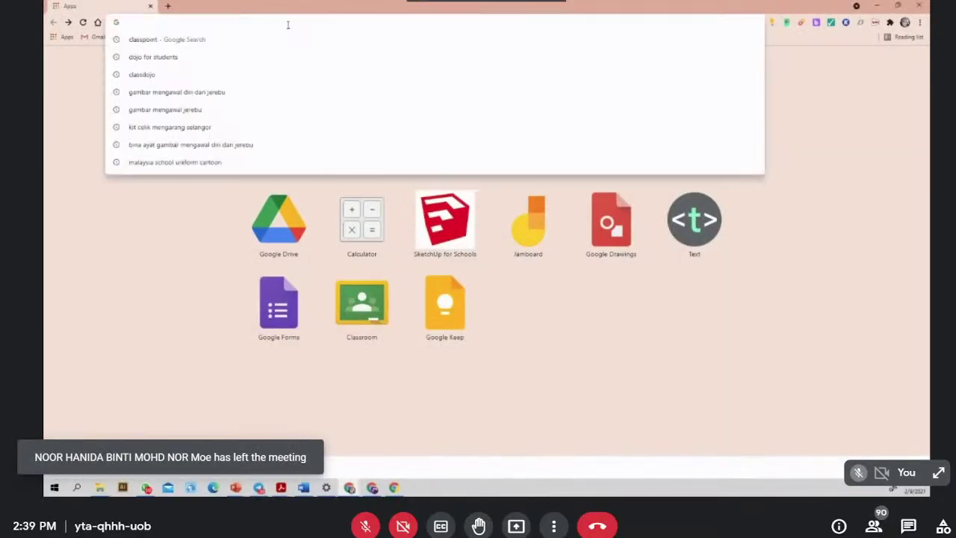
text(goo)
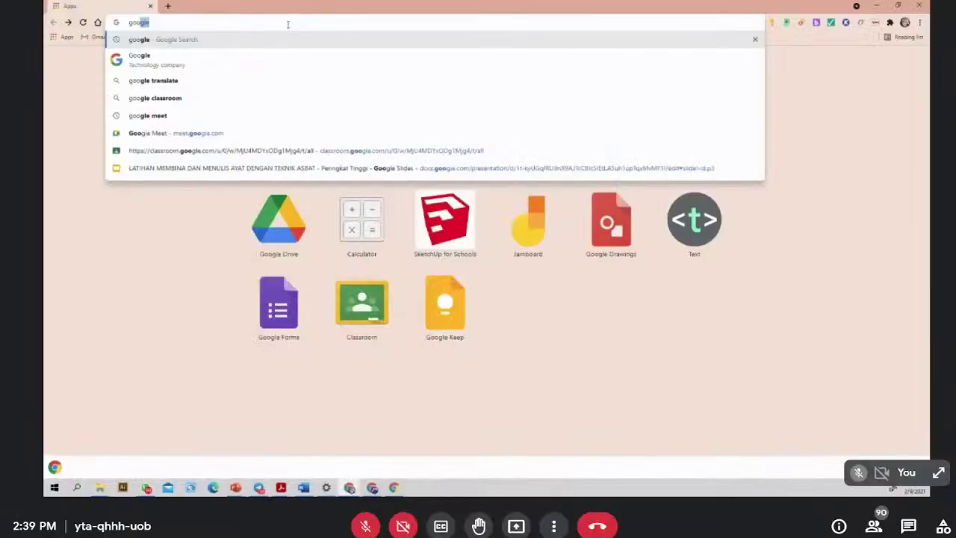
key(BackSpace)
key(BackSpace)
key(BackSpace)
key(BackSpace)
text(ne)
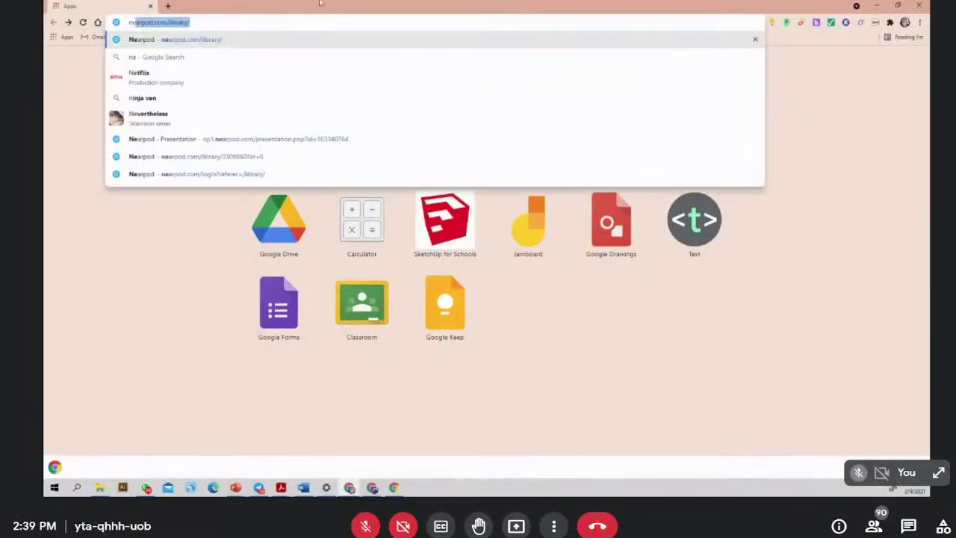
text(arpod)
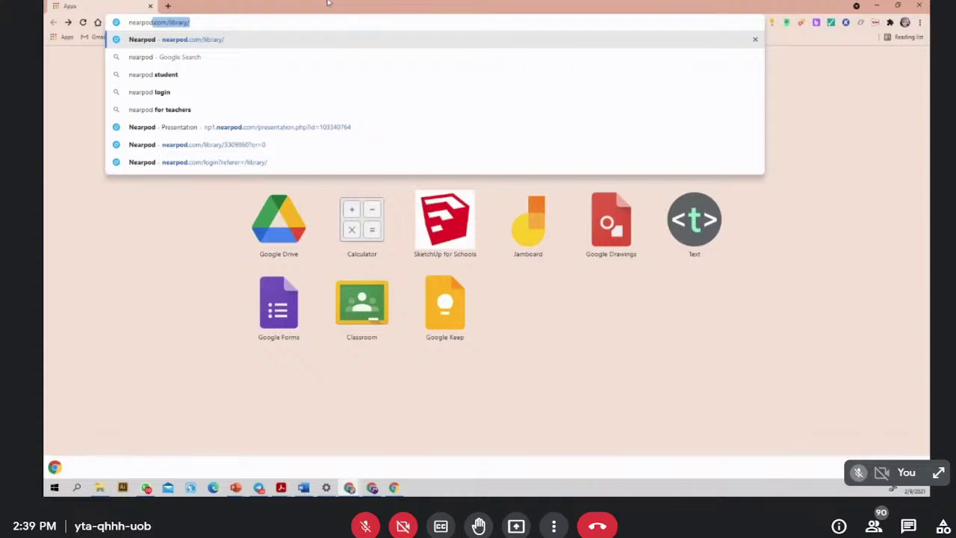
key(Return)
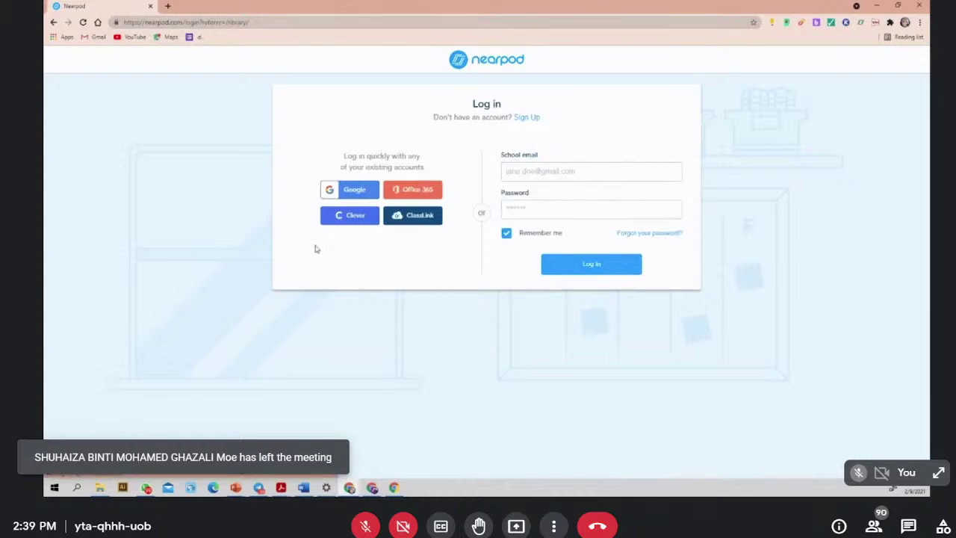
- Choose Google as the Nearpod log-in method to bring up the account chooser
click(352, 194)
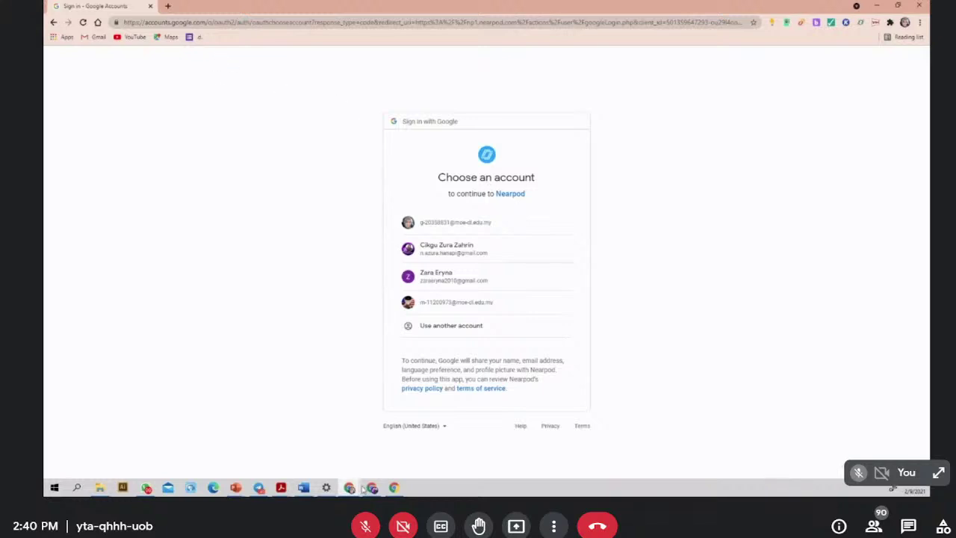
- Pick the first saved Google account to land in the My Lessons library
click(438, 223)
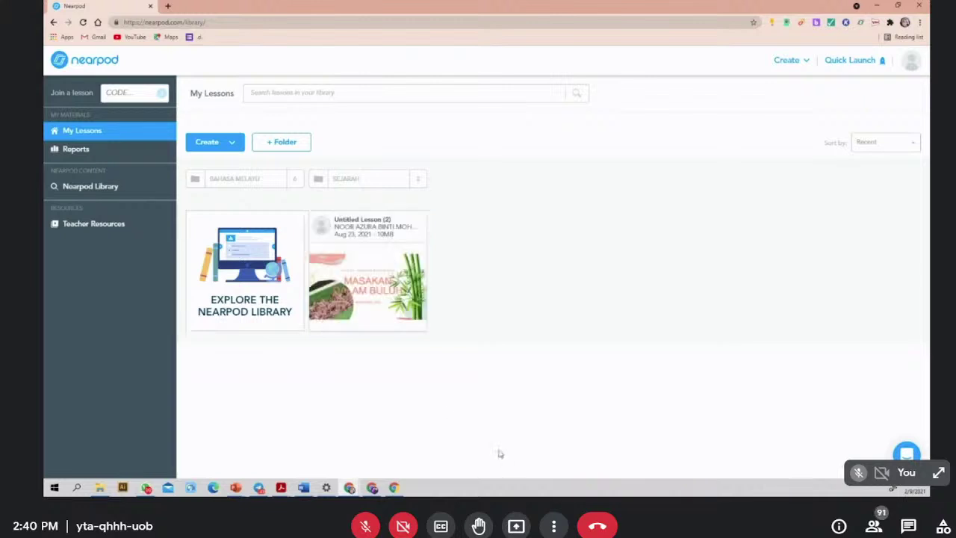
- Open the profile avatar menu showing the Silver Free Plan with 74.5 MB of 100 MB used
click(909, 63)
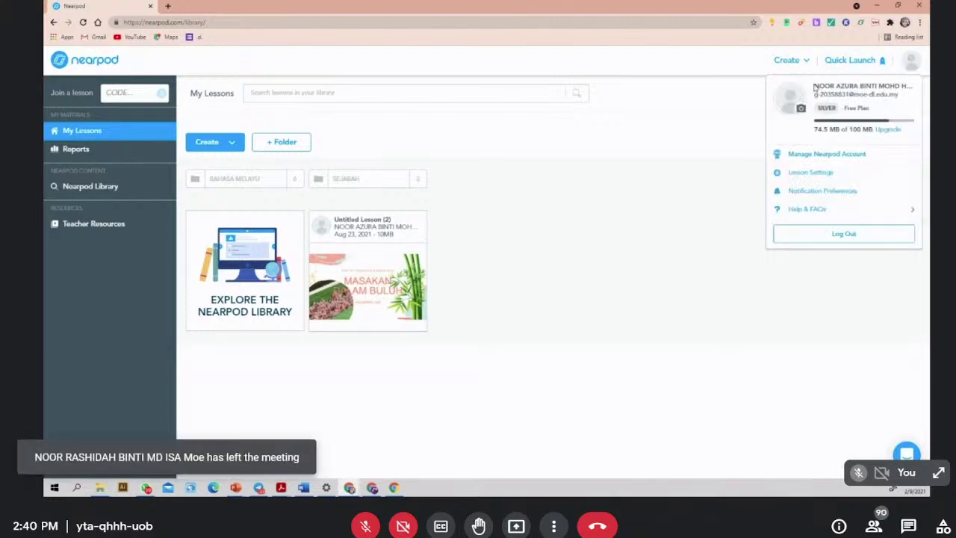
click(910, 63)
click(910, 64)
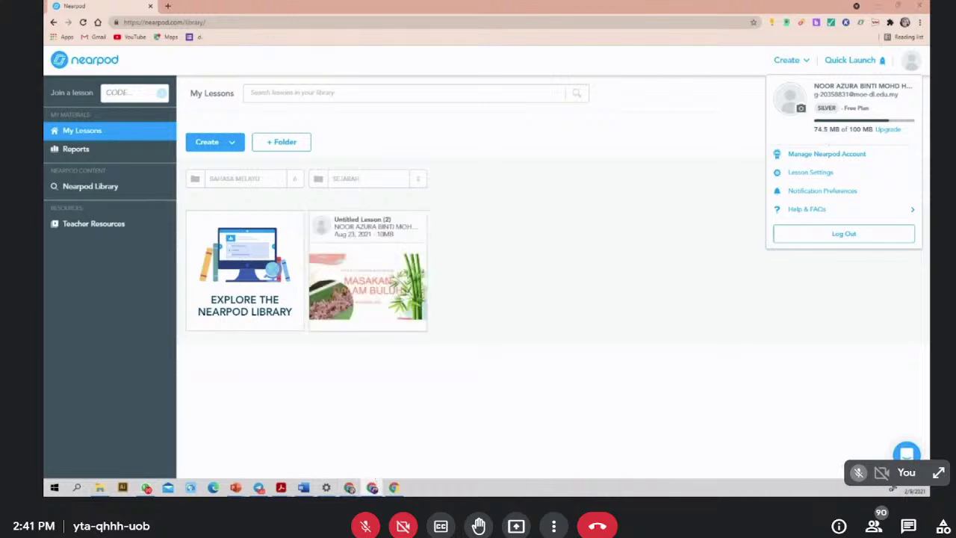
- Maximize the second Nearpod window and view its Gold plan with 0.1 GB of 1 GB used
drag(314, 52, 438, 92)
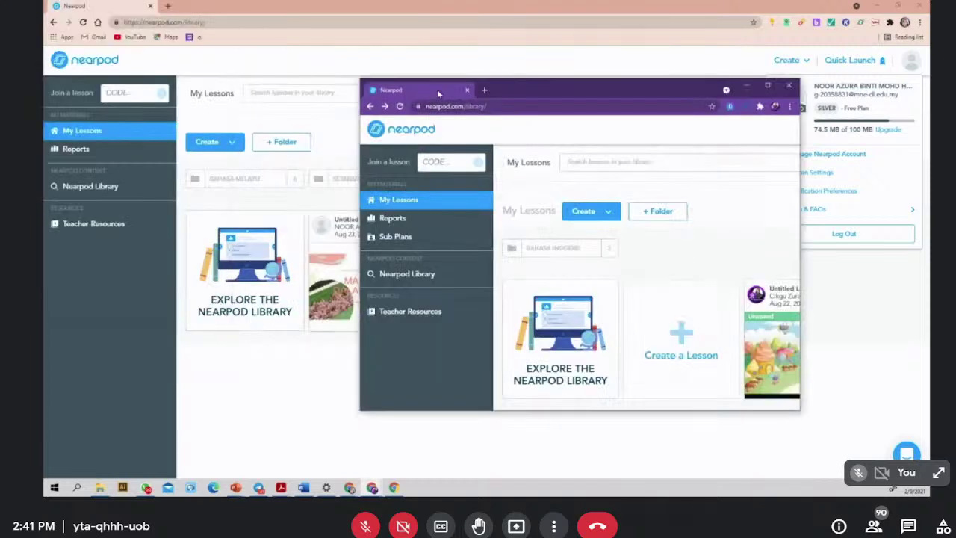
click(767, 85)
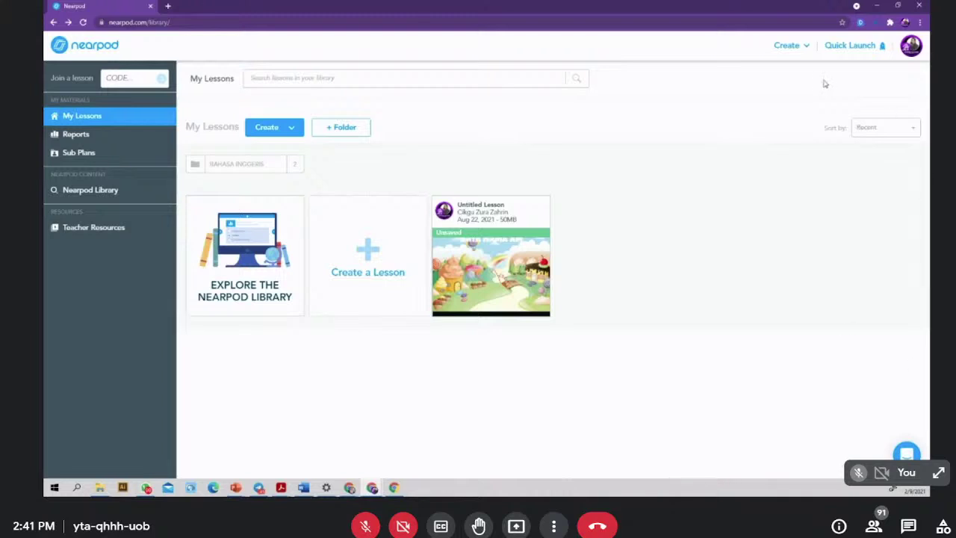
click(914, 51)
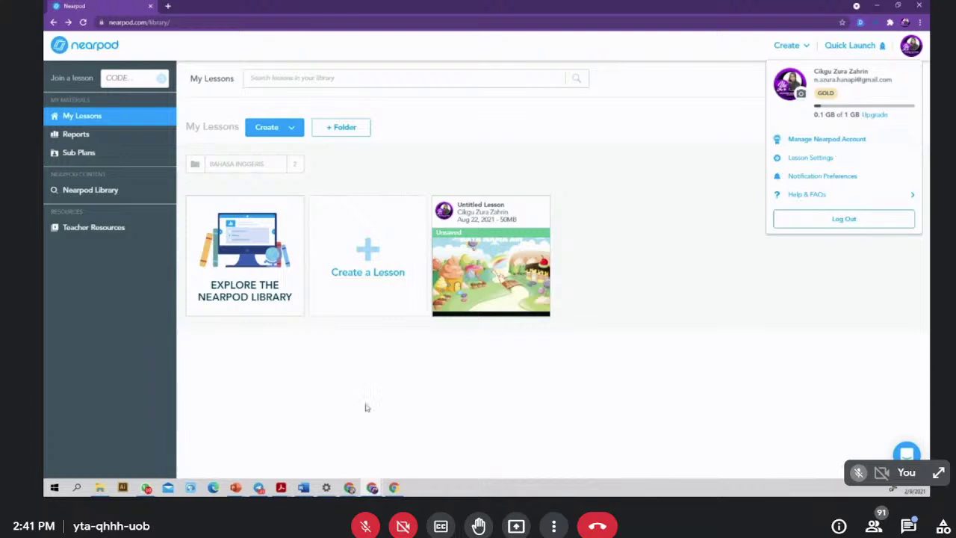
- Switch back to the first account's Nearpod window and close its account menu
mouse_move(349, 485)
click(393, 435)
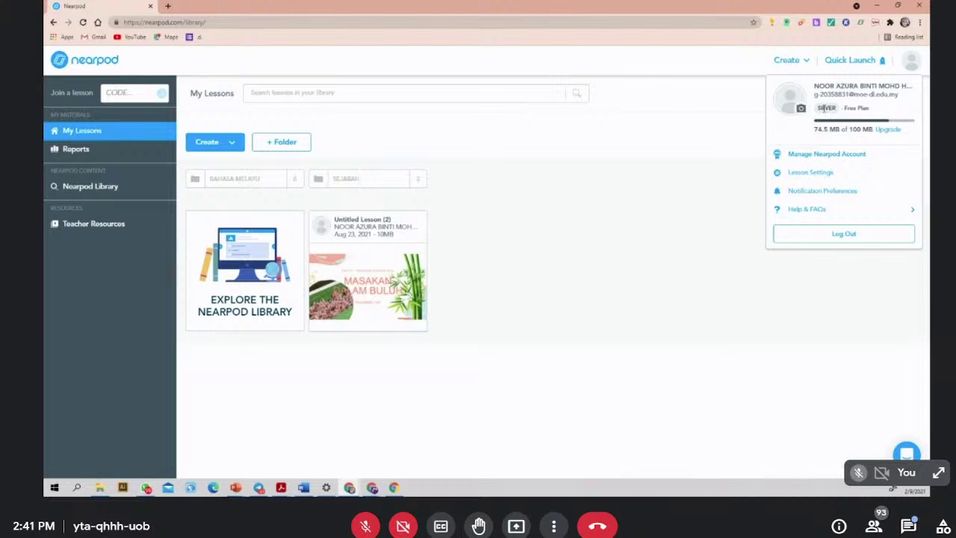
click(79, 66)
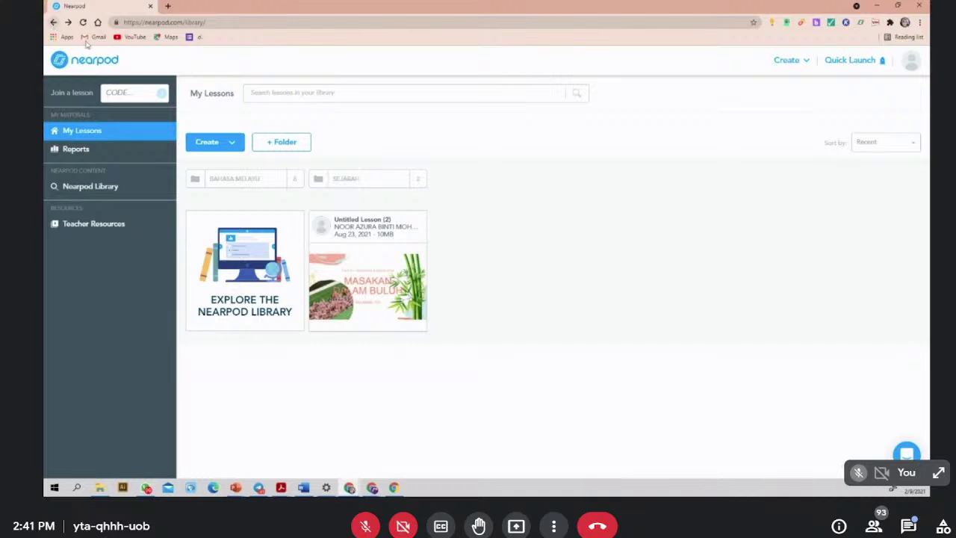
- Return to the My Lessons home page and close the first account's Nearpod window
click(105, 63)
mouse_move(373, 489)
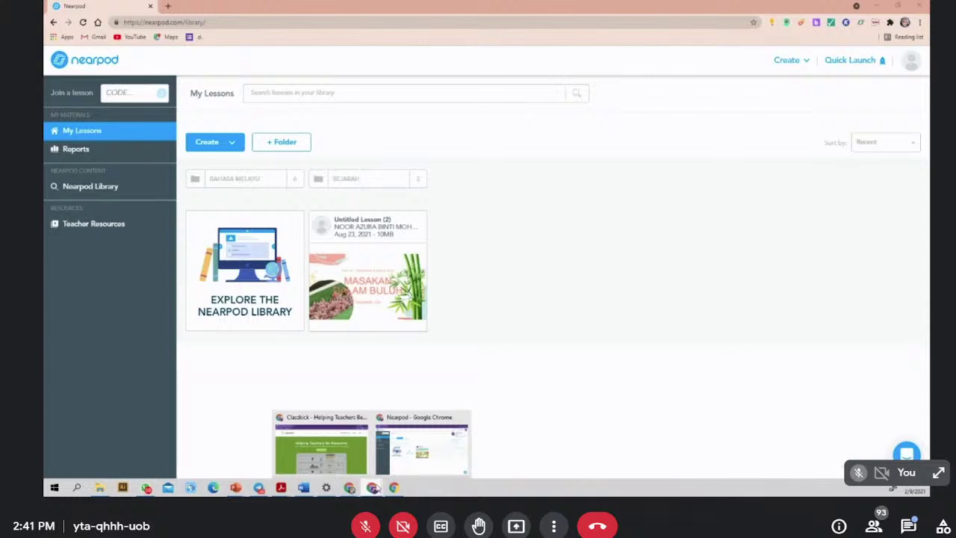
click(463, 416)
- Log the second account out of Nearpod from its avatar menu
click(87, 46)
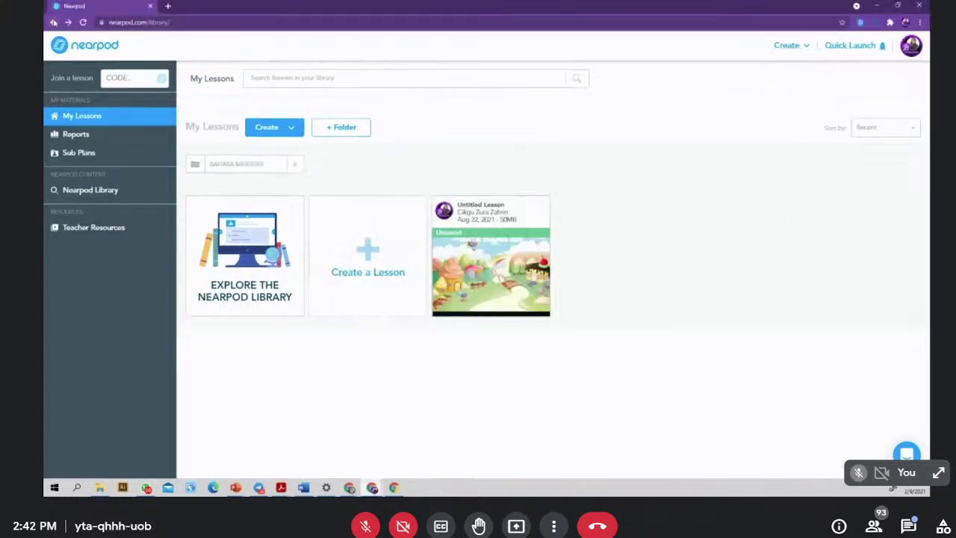
click(917, 49)
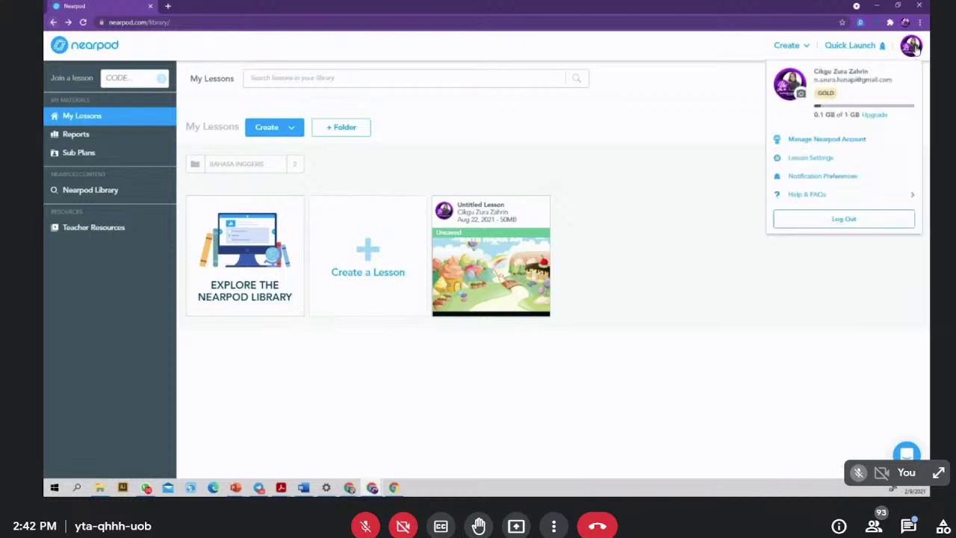
click(859, 222)
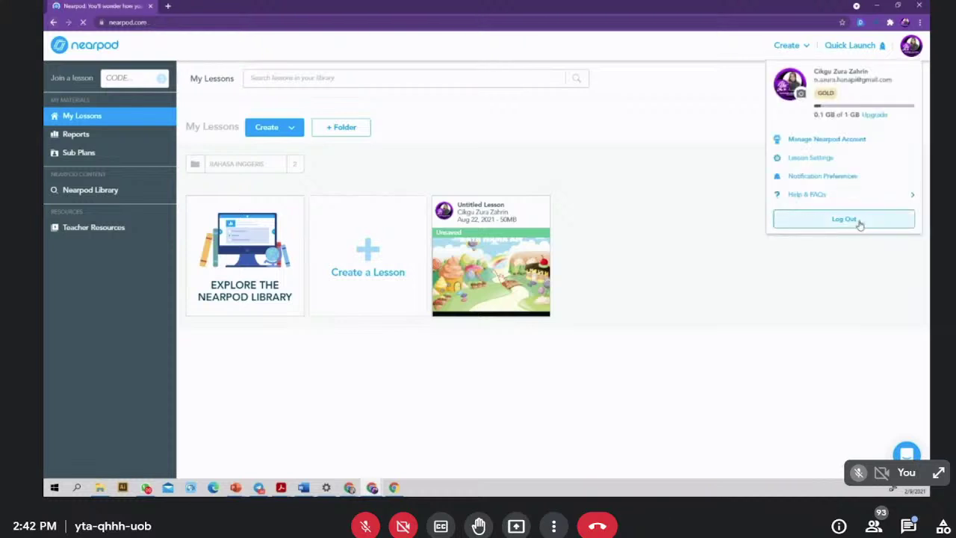
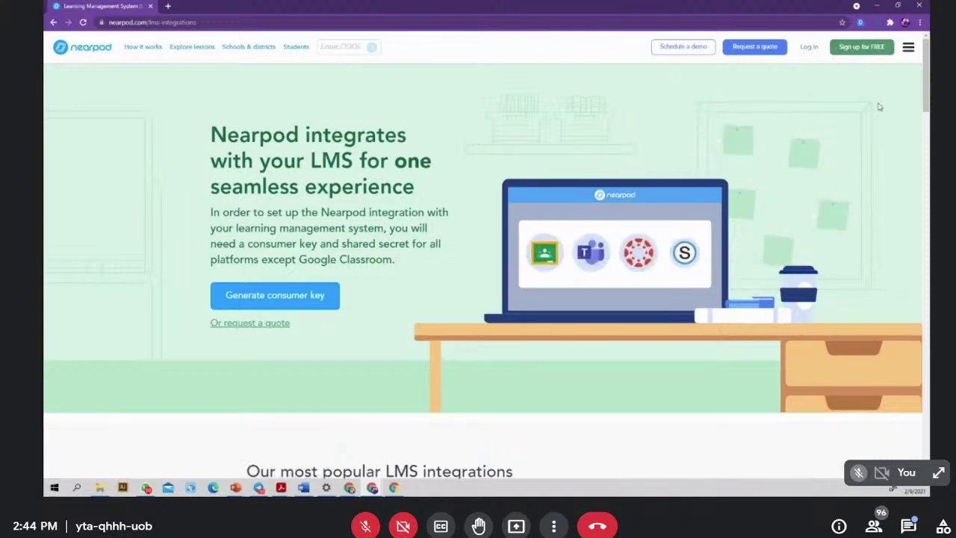
- Start a free Nearpod sign-up and choose the Teacher role
click(877, 50)
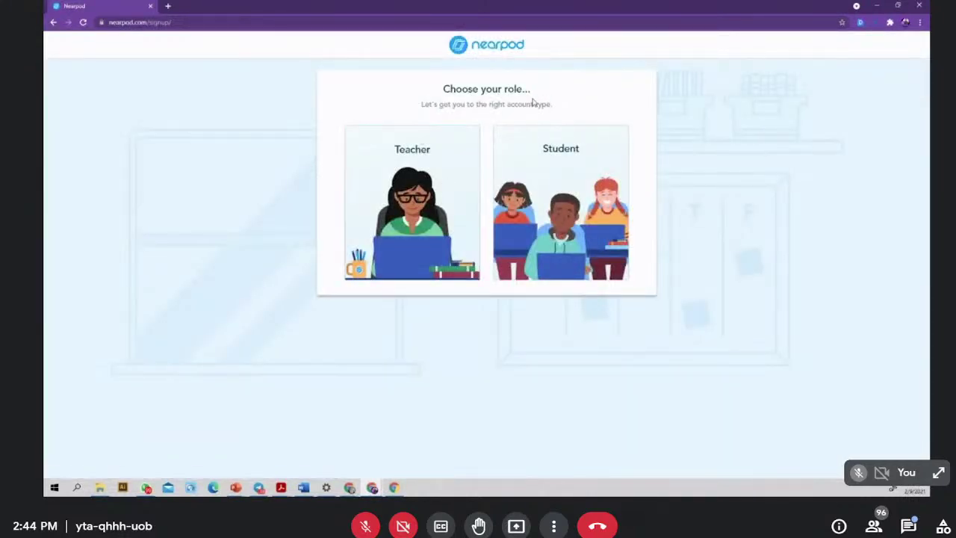
click(412, 190)
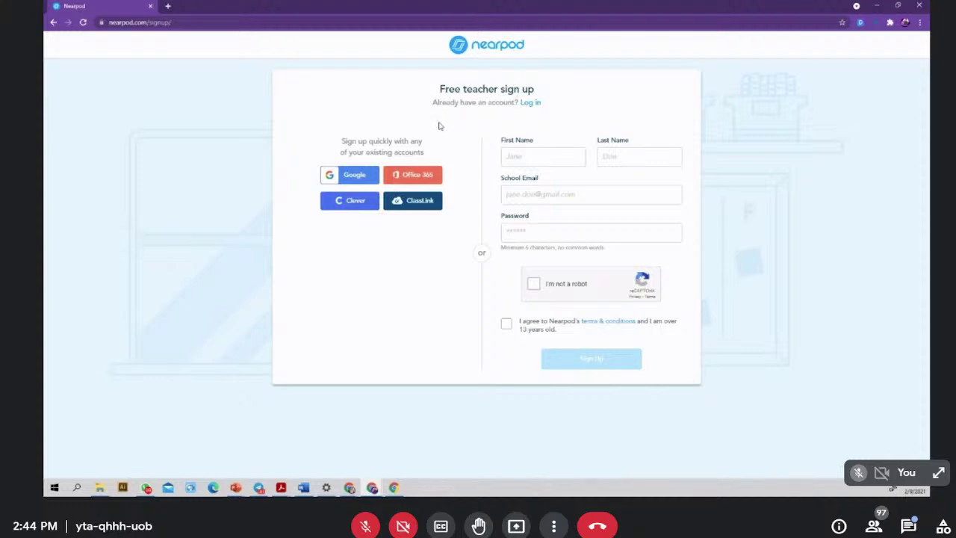
- Sign up for the teacher account with Google
click(357, 180)
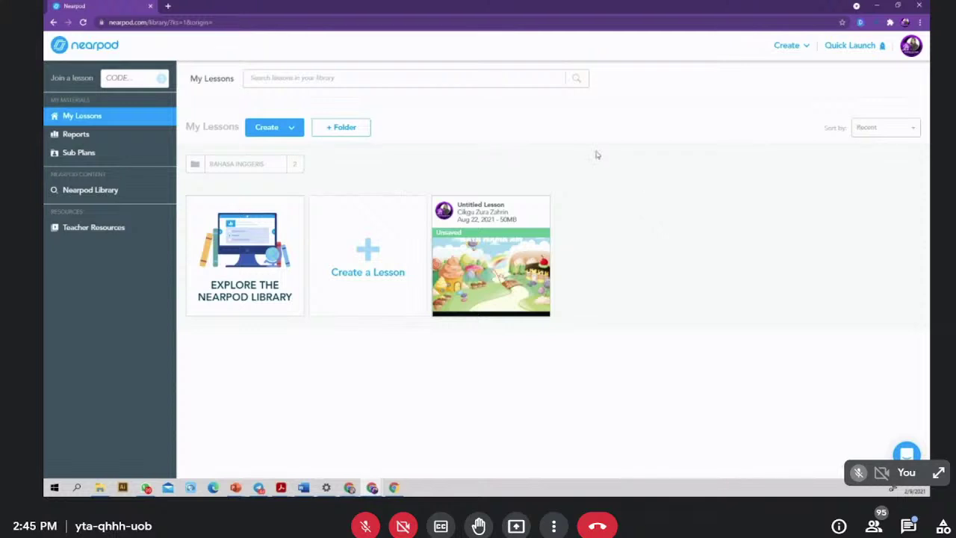
- Open Manage Nearpod Account from the profile avatar menu
click(910, 46)
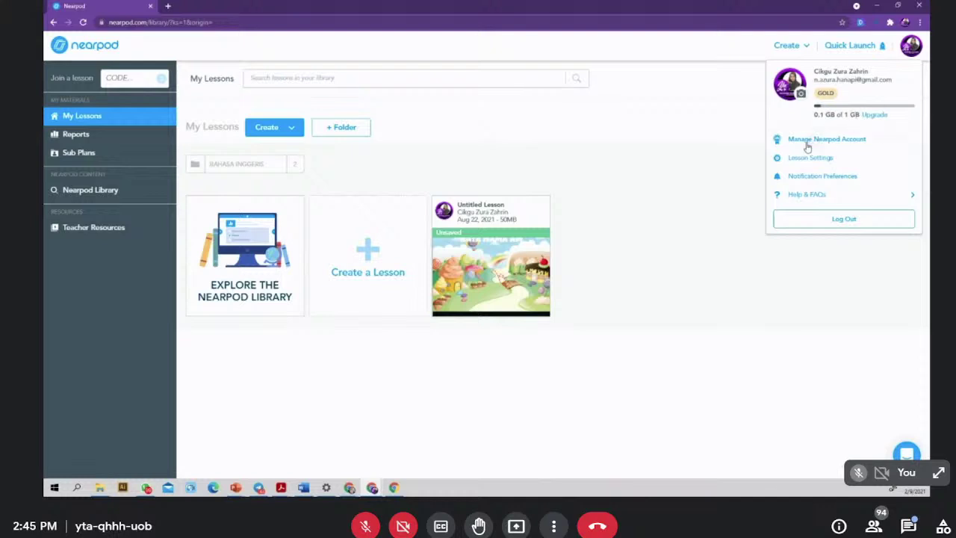
click(850, 140)
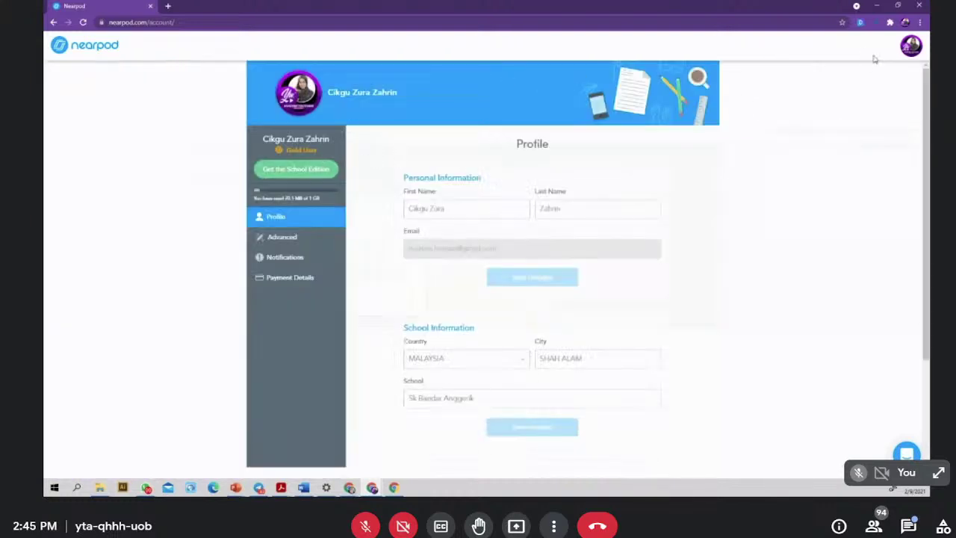
- Scroll through the account Profile page's personal and school information
click(910, 48)
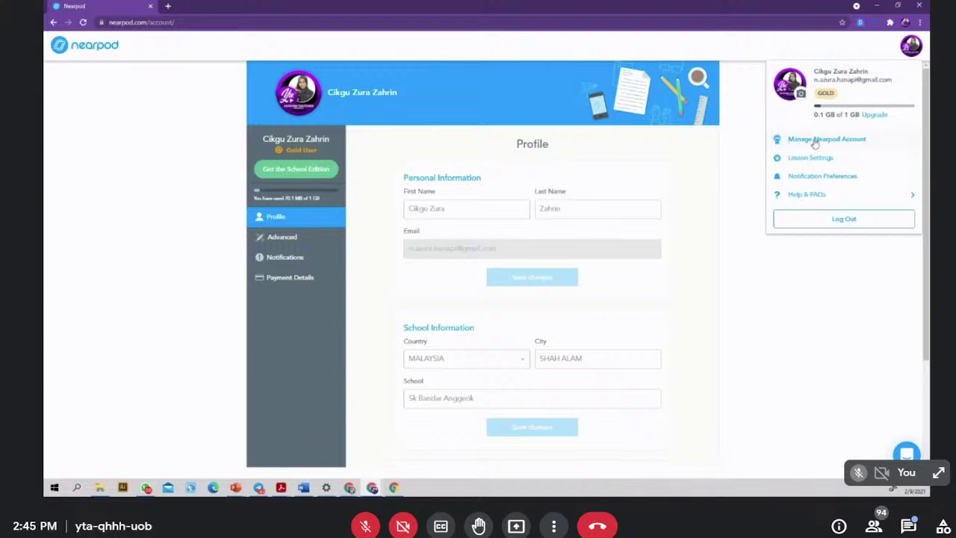
click(735, 177)
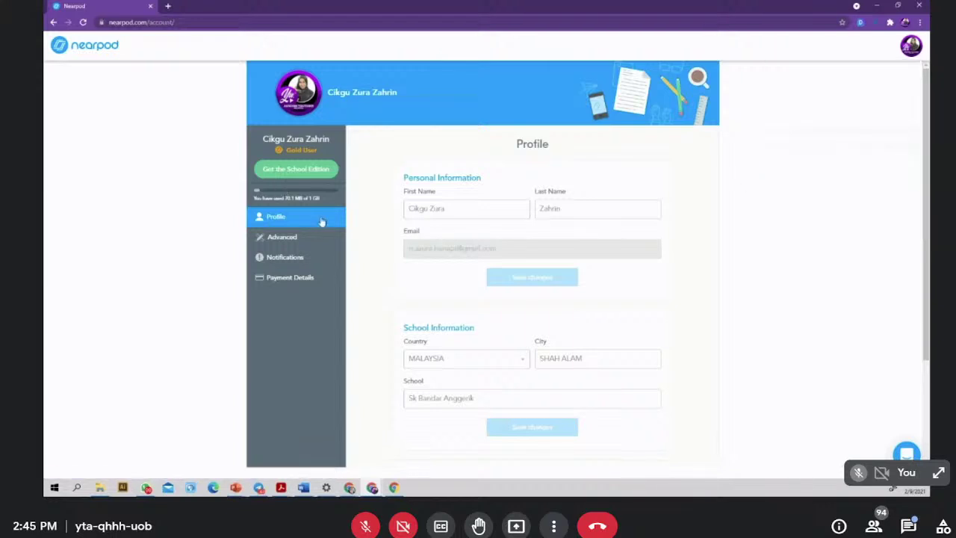
scroll(320, 187, down, 2)
scroll(317, 165, up, 2)
scroll(492, 205, down, 1)
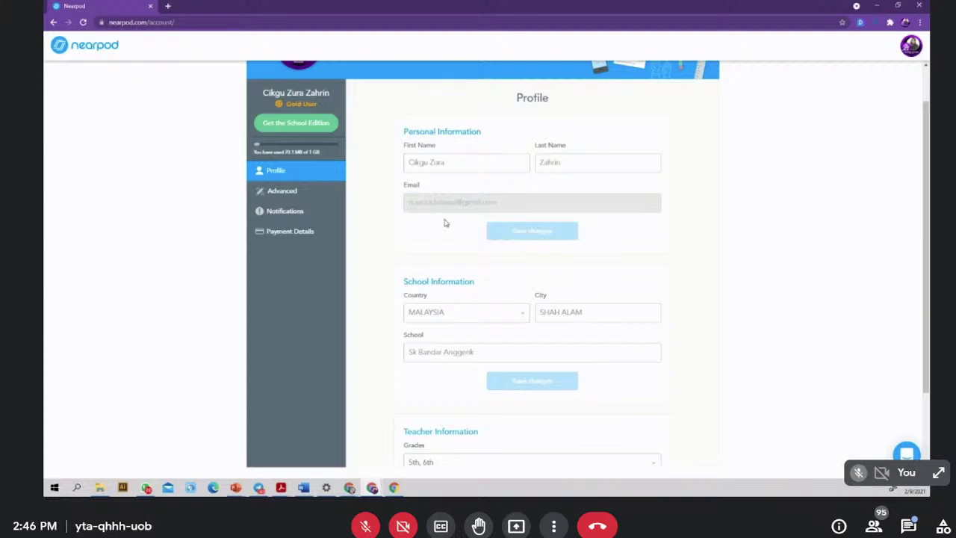
scroll(444, 223, down, 1)
scroll(493, 322, down, 1)
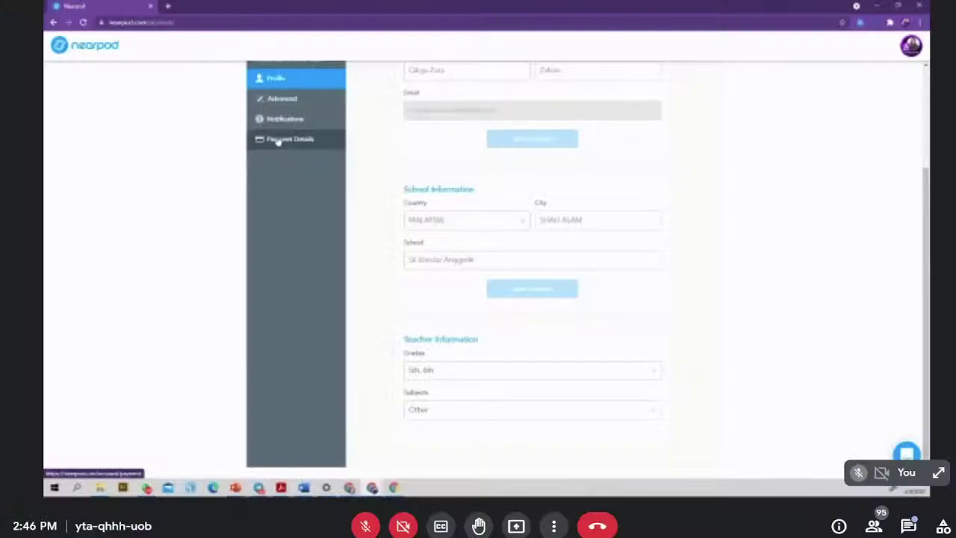
- Browse Payment Details, Notifications, Advanced and Profile settings, then choose Upgrade from the avatar menu
click(278, 140)
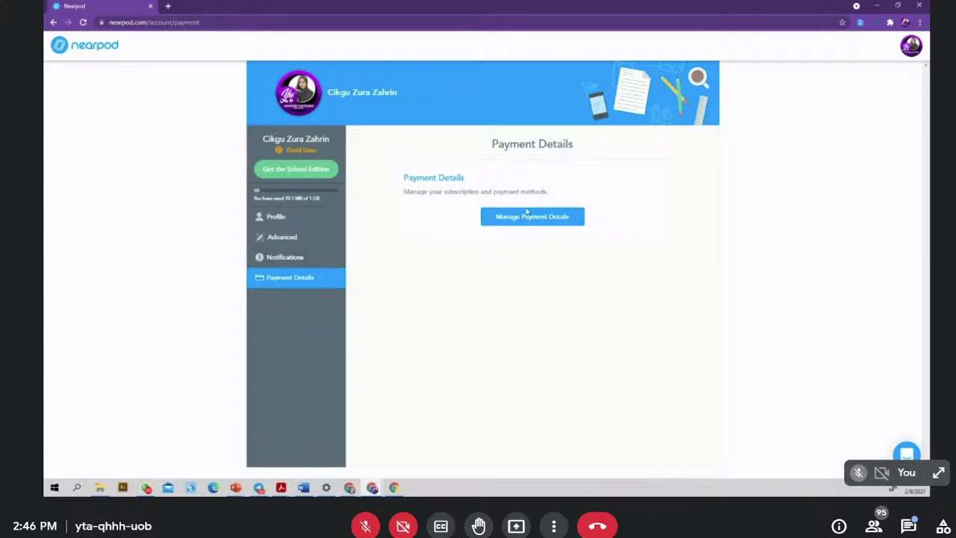
click(285, 258)
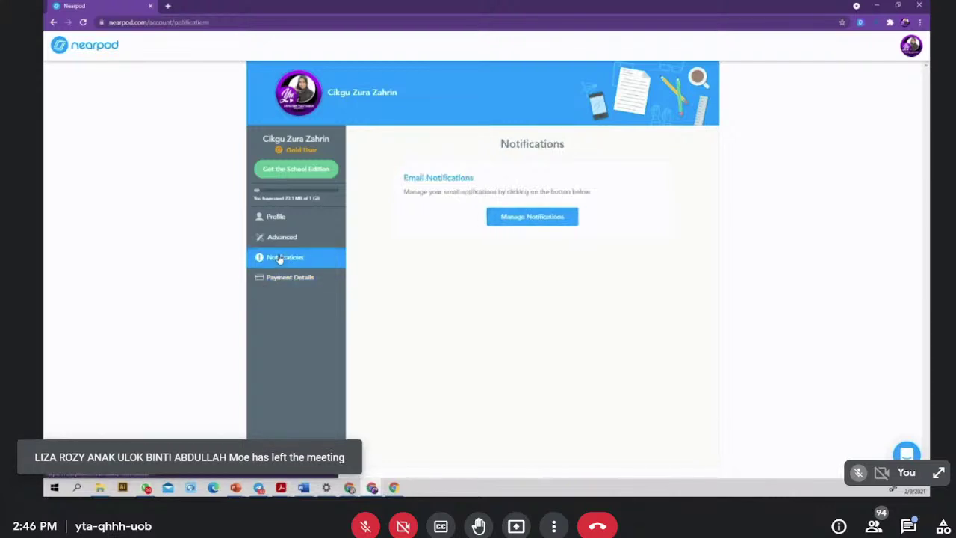
click(288, 241)
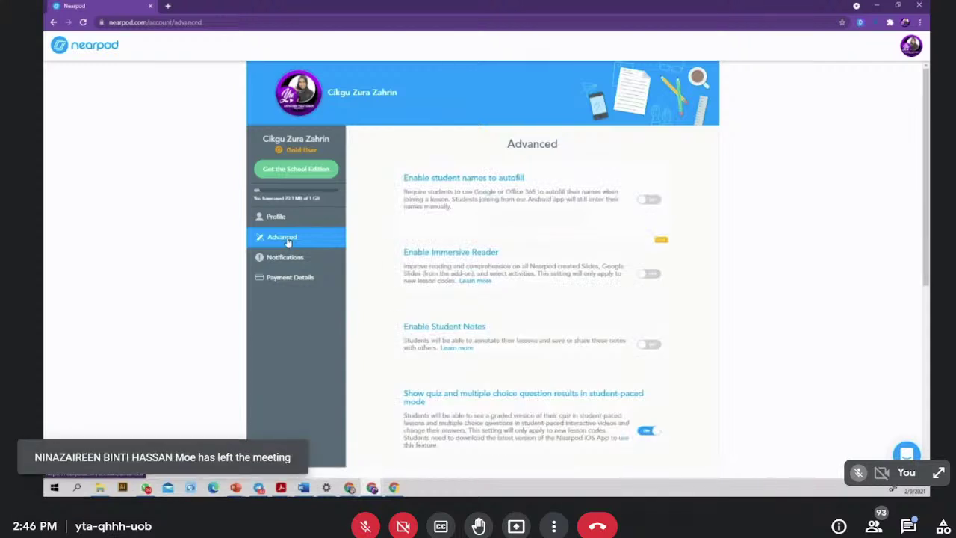
click(278, 218)
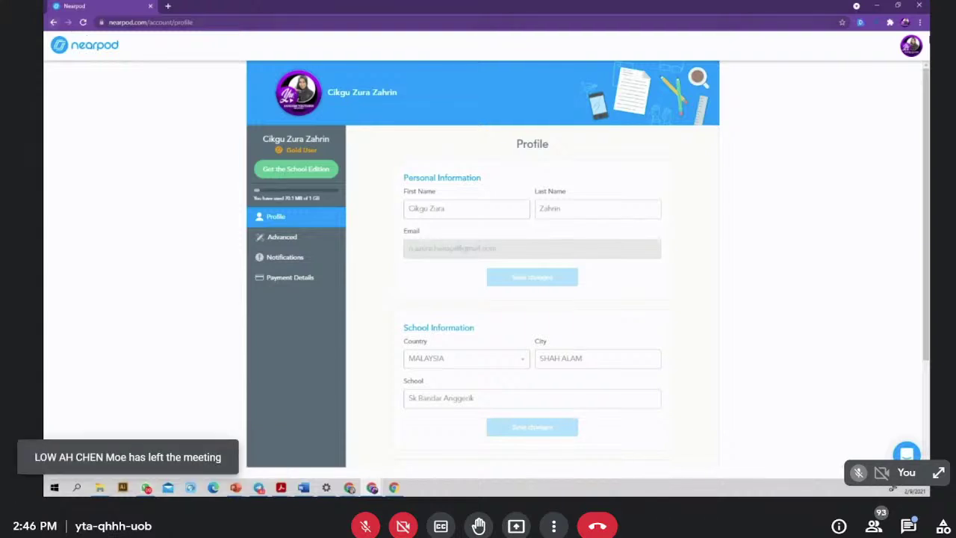
click(912, 47)
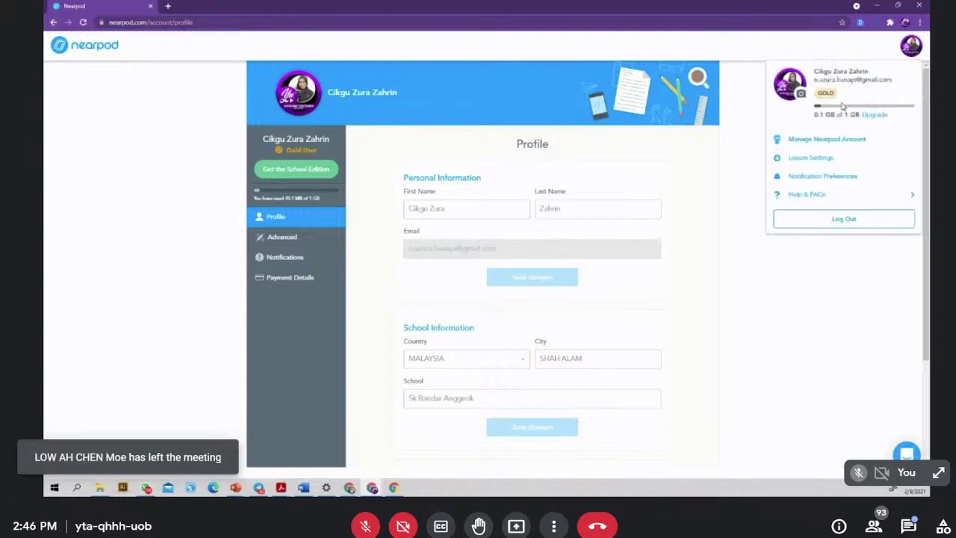
click(875, 116)
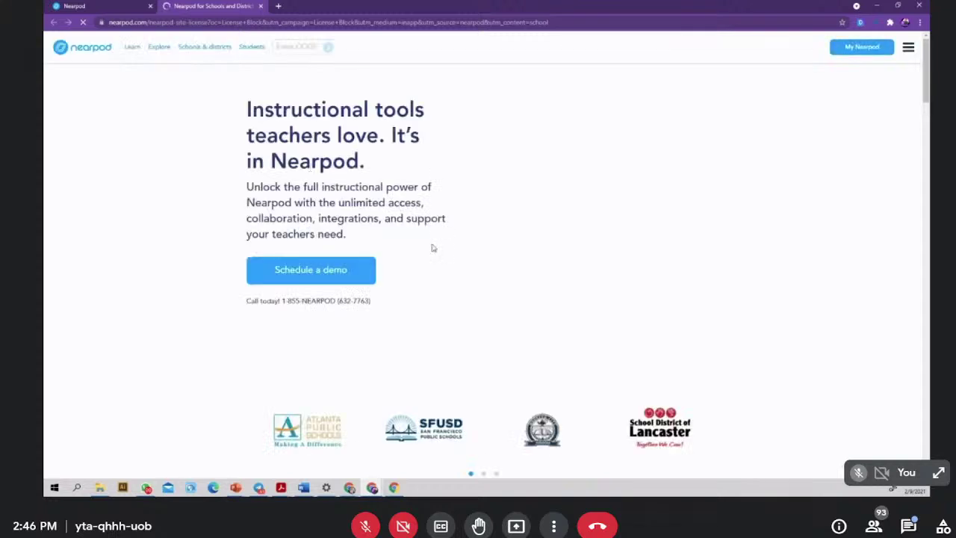
- Scroll the licensing page, then switch to the other Chrome window's My Lessons library
scroll(432, 248, down, 3)
scroll(432, 248, up, 3)
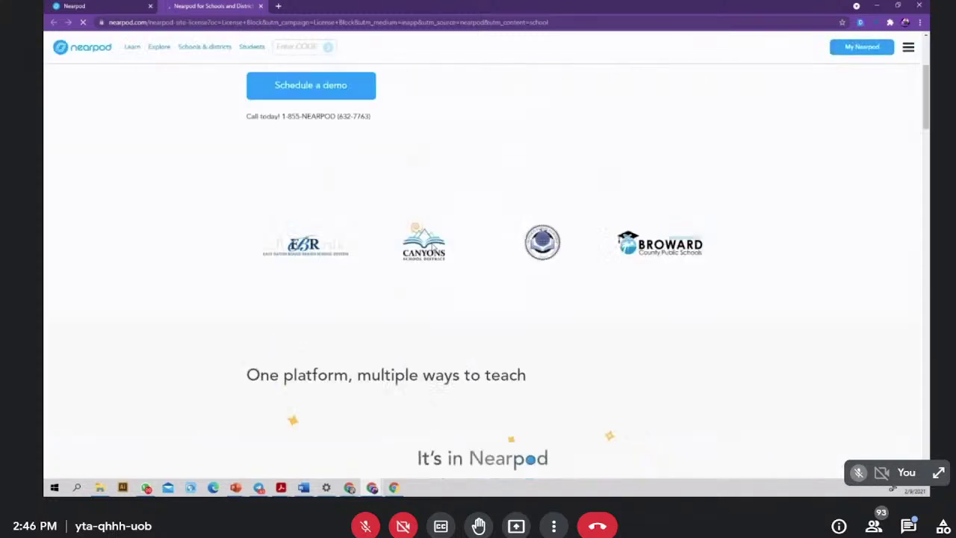
scroll(366, 208, down, 5)
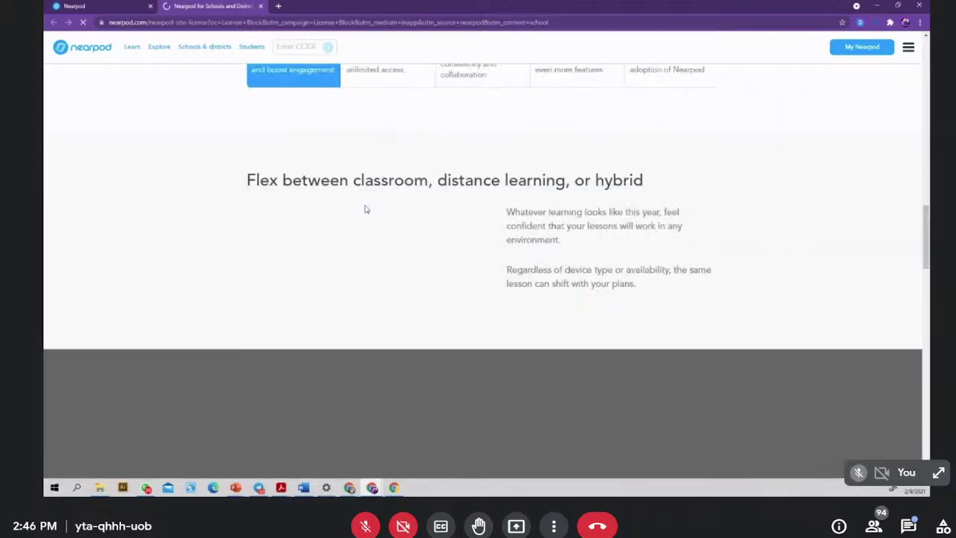
scroll(366, 209, up, 3)
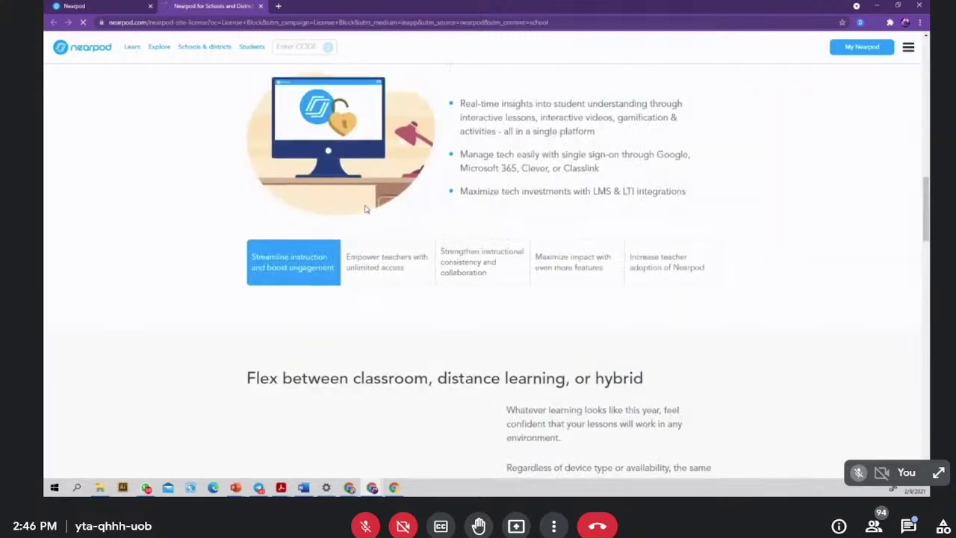
scroll(366, 209, down, 9)
scroll(366, 209, down, 5)
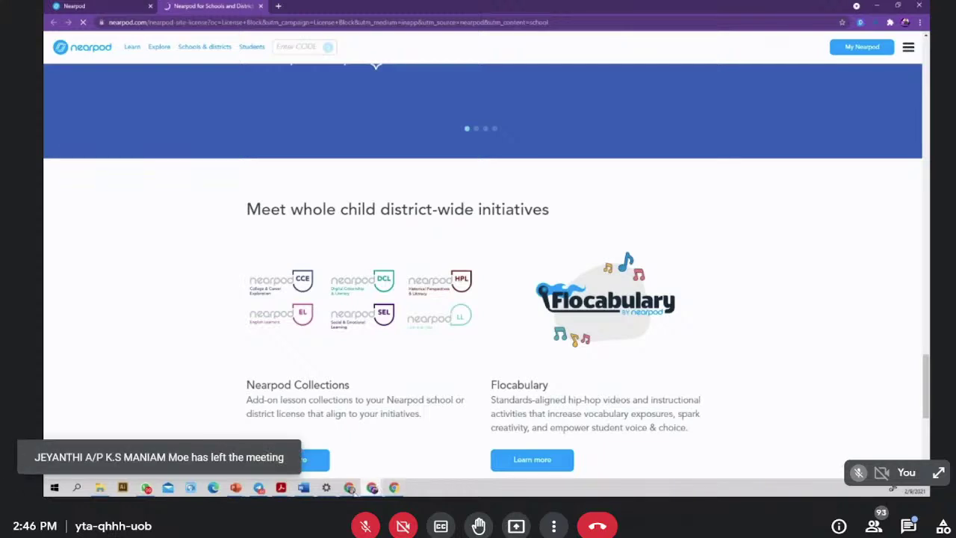
mouse_move(349, 487)
click(399, 463)
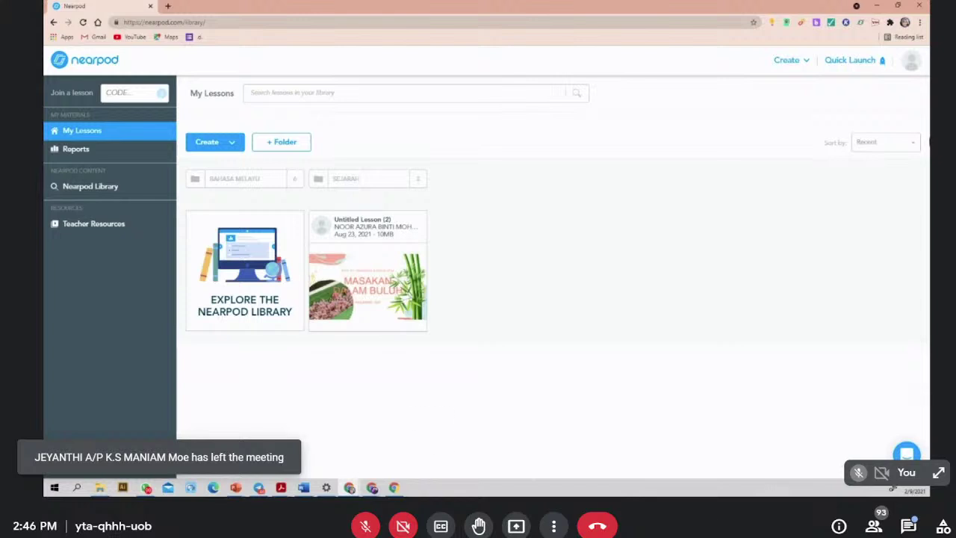
- Choose Upgrade from the avatar menu to view the pricing plans, then return to the library tab
click(911, 60)
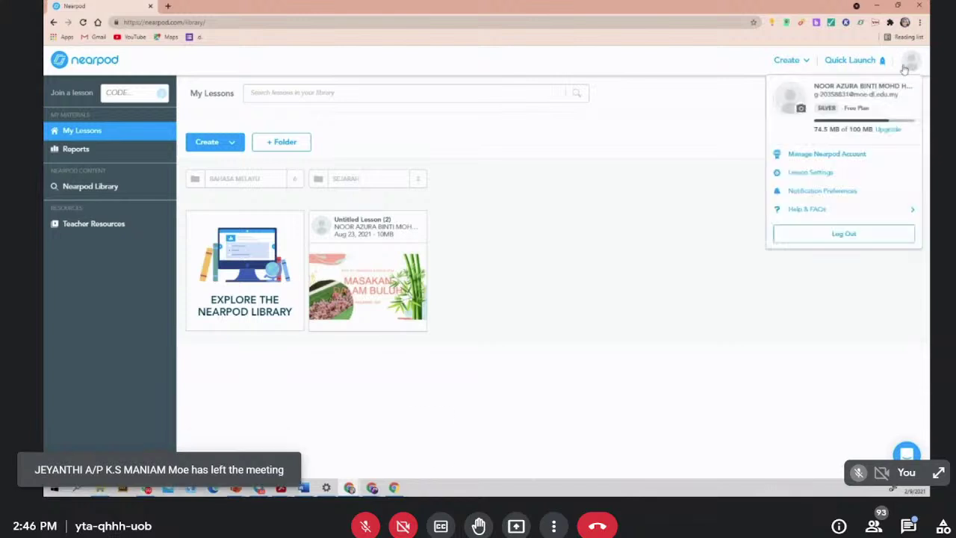
click(888, 131)
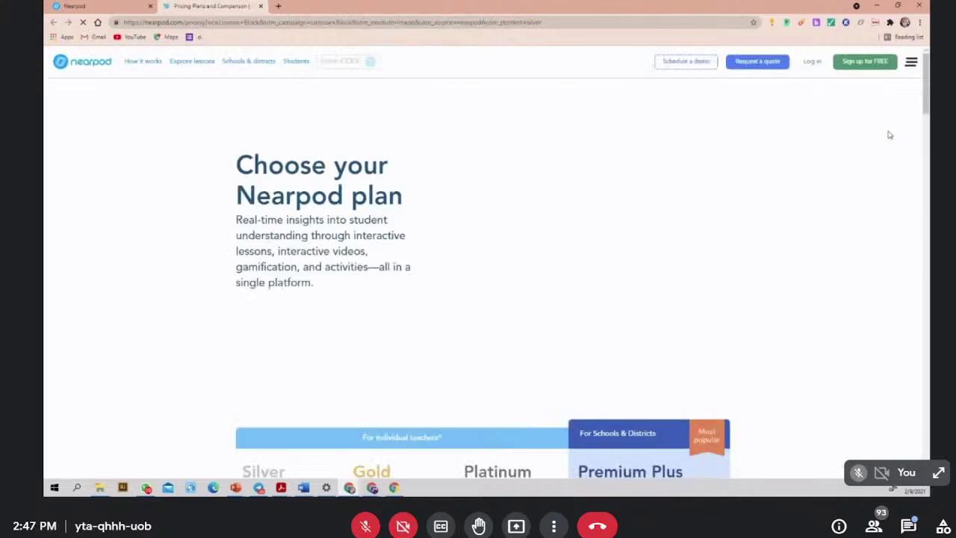
scroll(720, 122, down, 4)
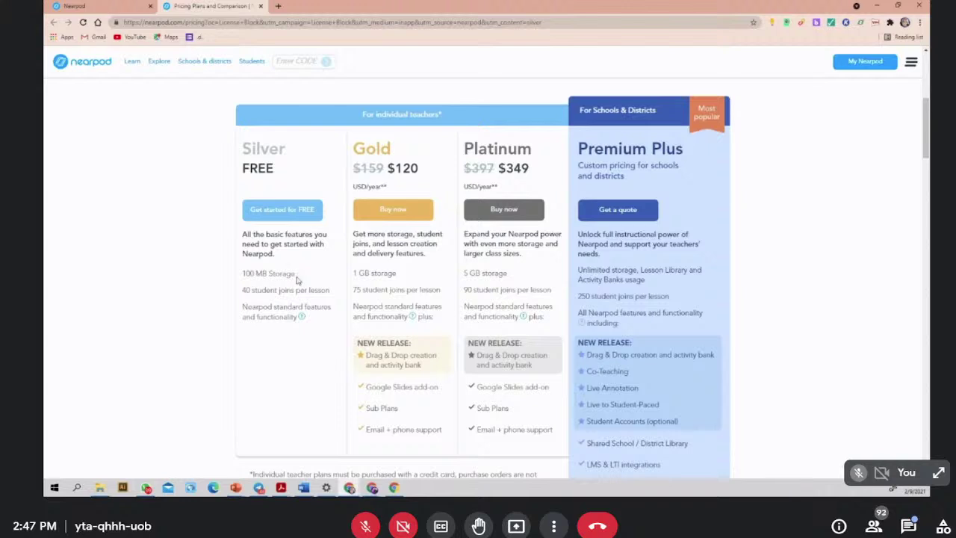
click(99, 7)
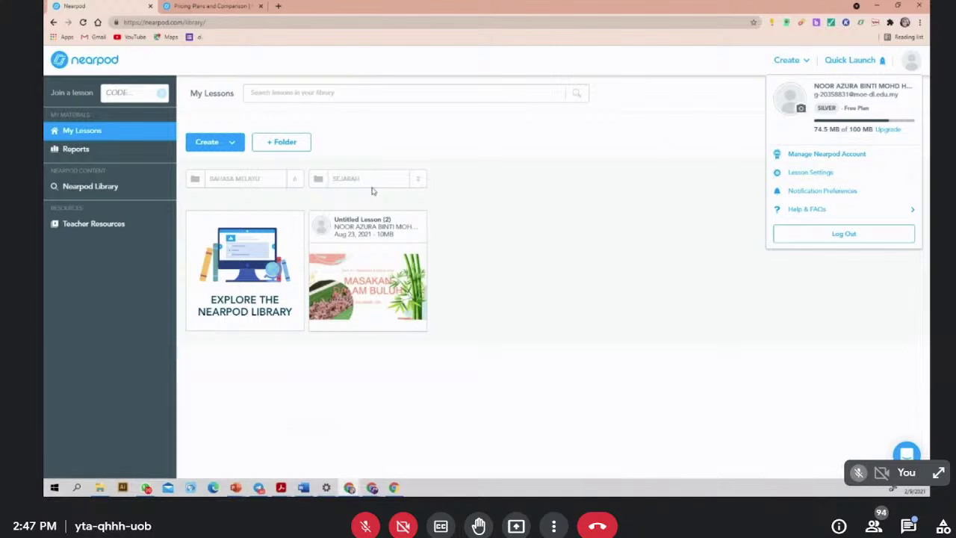
mouse_move(418, 264)
- Compare the Silver, Gold, Platinum and Premium Plus plans, then go back to My Lessons
click(220, 7)
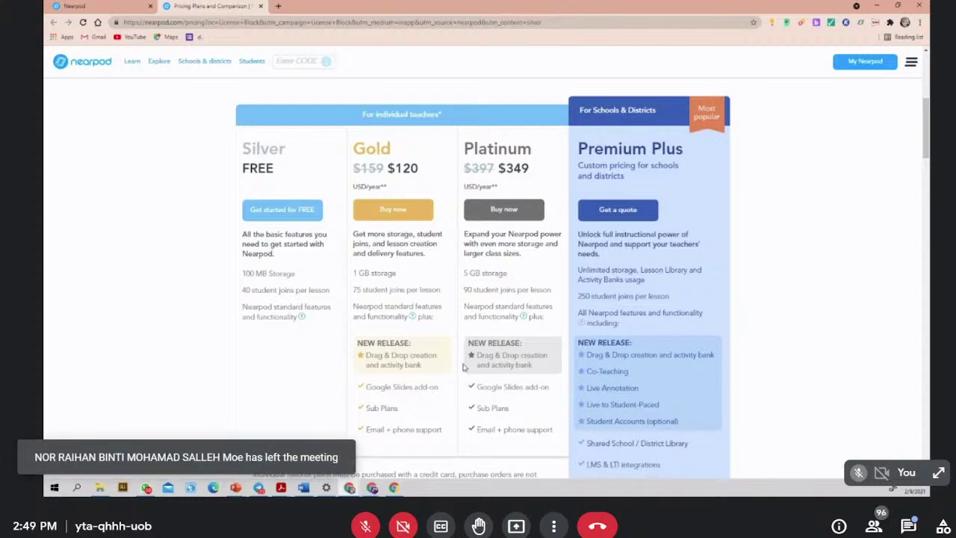
scroll(381, 370, down, 1)
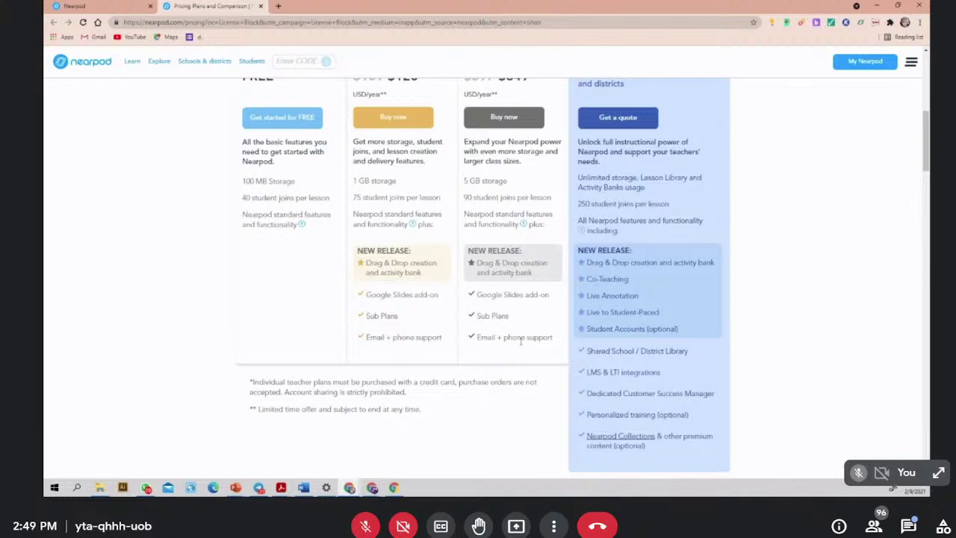
scroll(470, 320, up, 2)
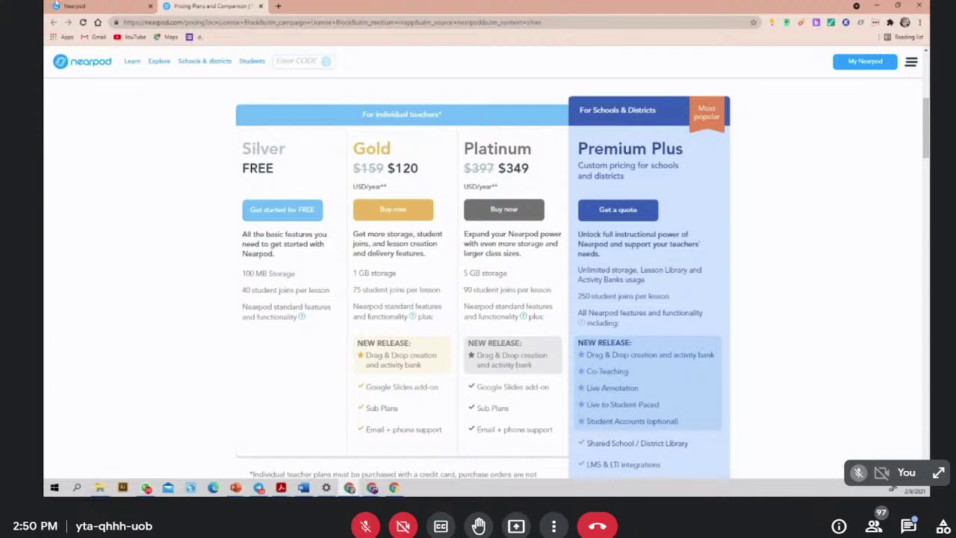
click(58, 5)
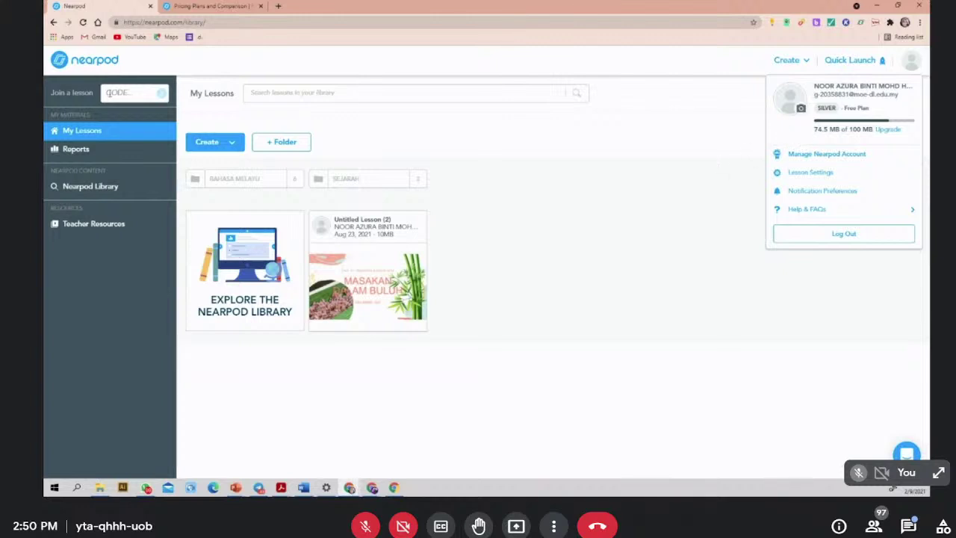
- Dismiss the account details panel and open Post-Session Reports from the sidebar
click(676, 126)
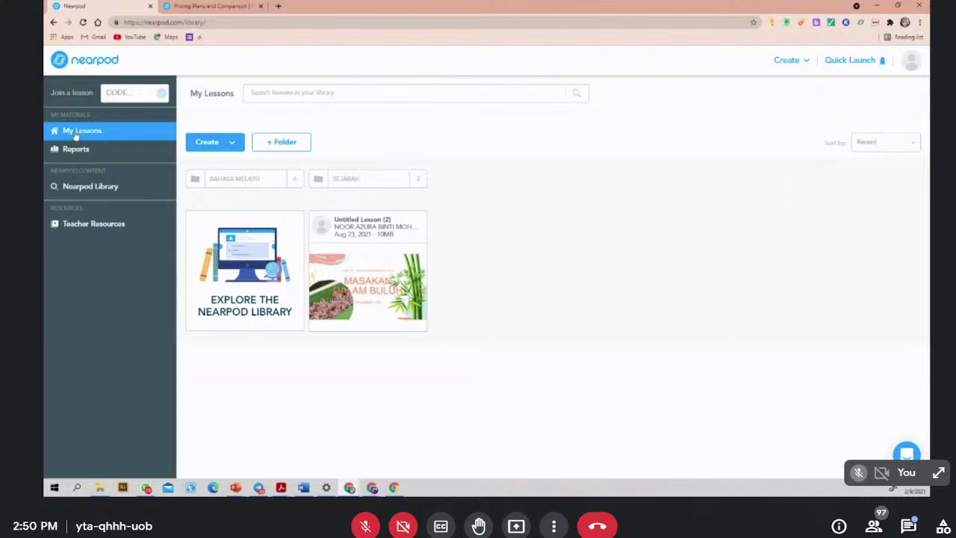
click(75, 150)
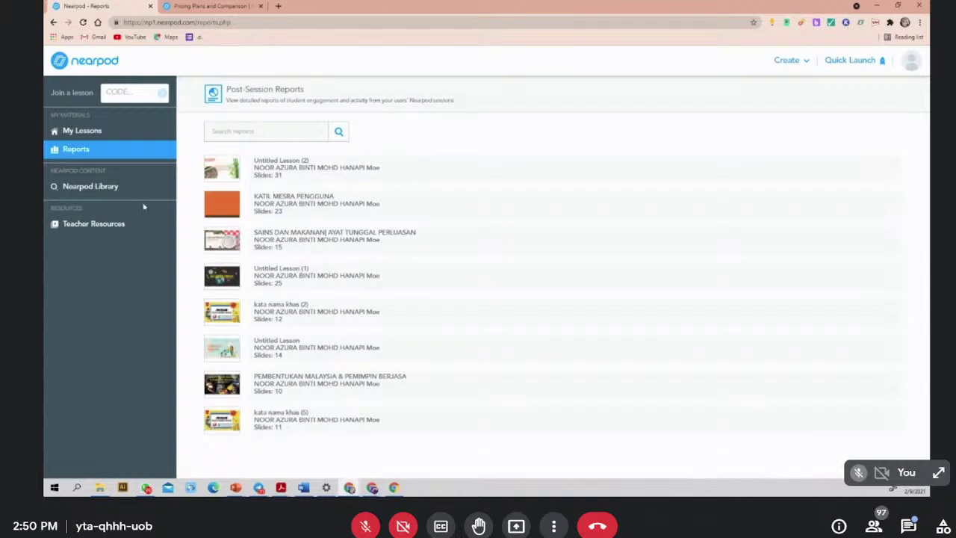
click(77, 192)
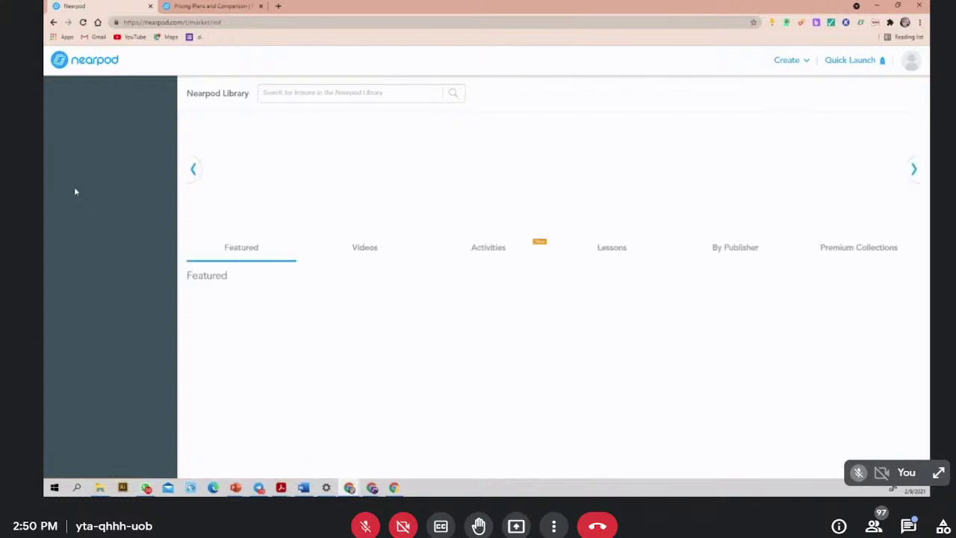
scroll(354, 252, down, 1)
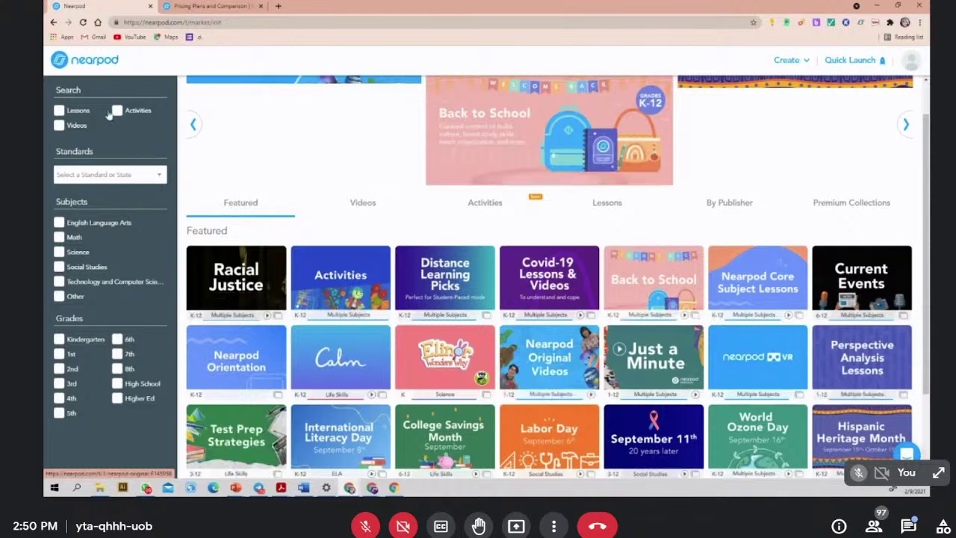
click(54, 24)
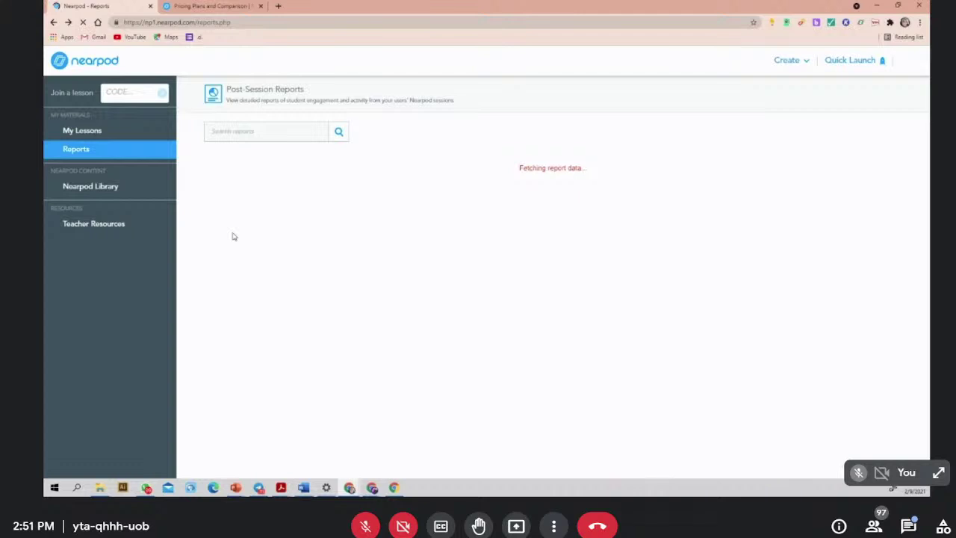
- Open Teacher Resources and scroll through its webinar schedule and how-to videos
click(83, 225)
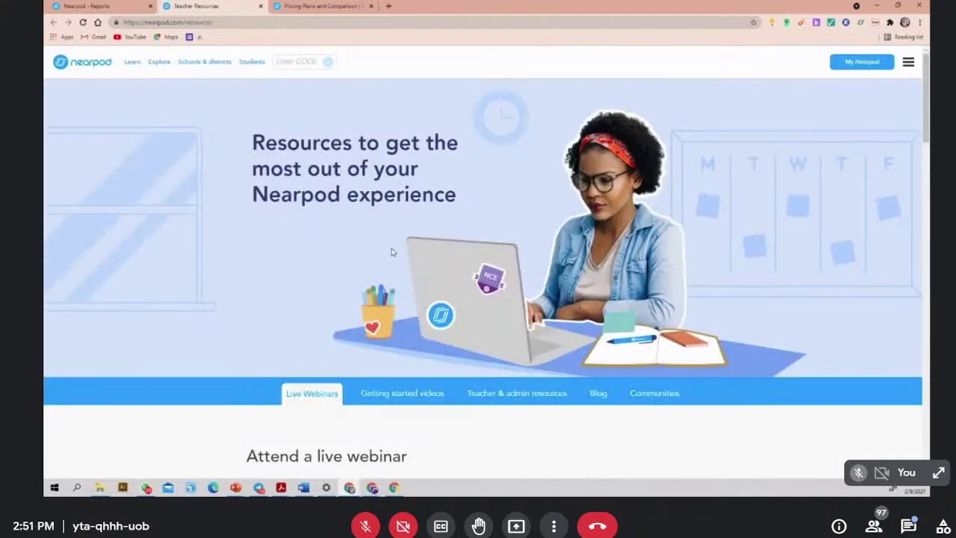
scroll(391, 253, down, 5)
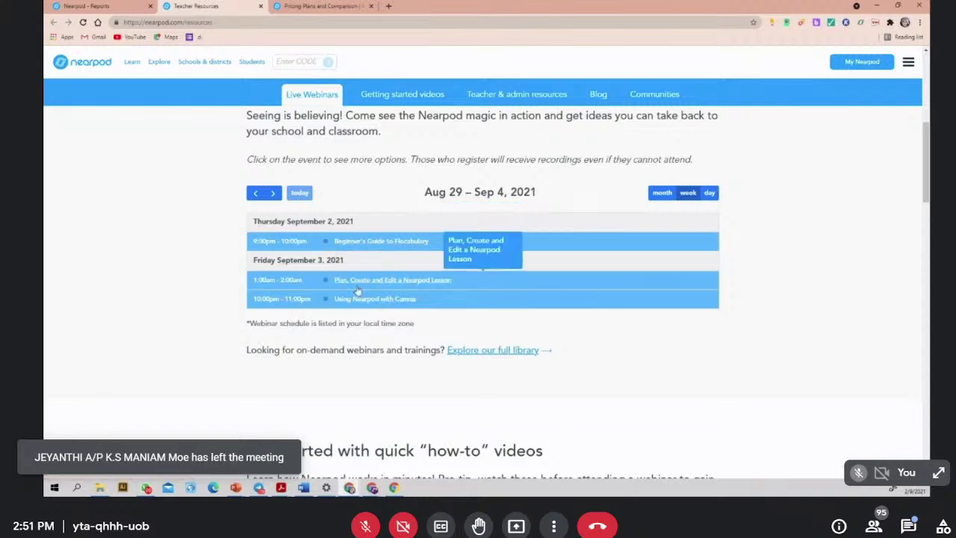
scroll(391, 323, down, 3)
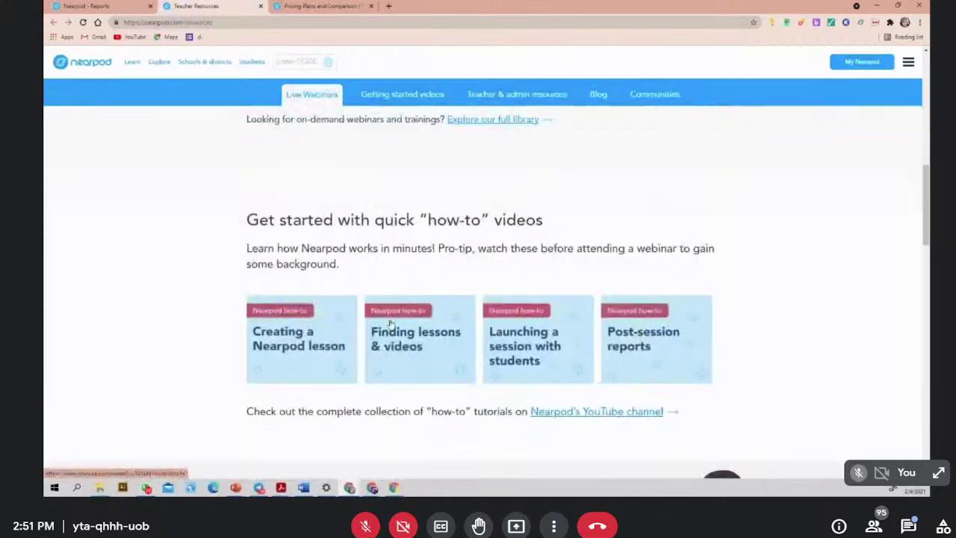
scroll(603, 348, down, 4)
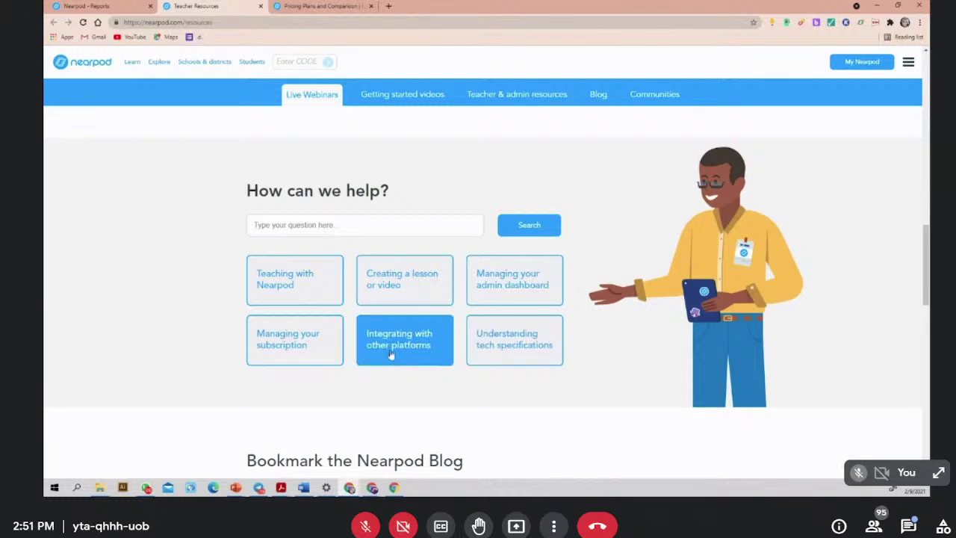
scroll(572, 354, down, 2)
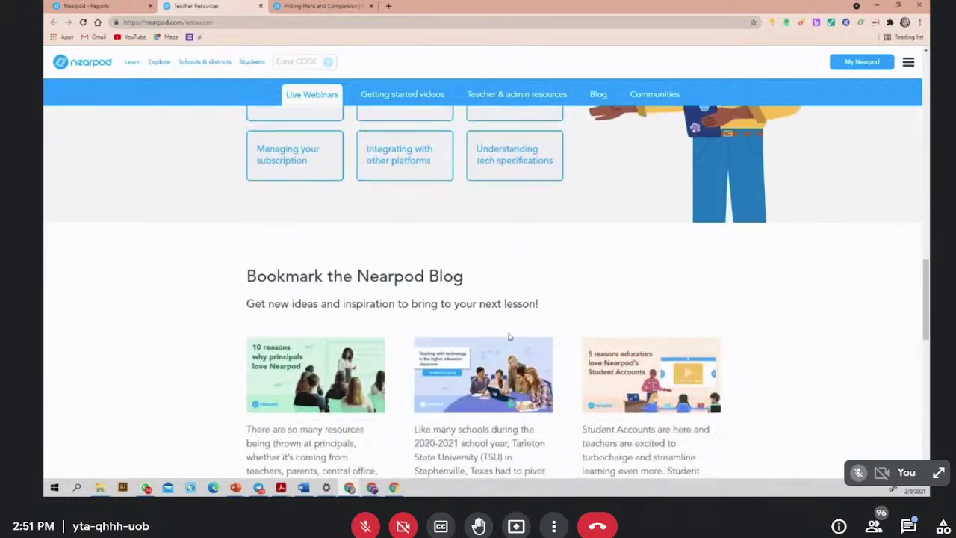
scroll(478, 332, down, 2)
scroll(476, 330, up, 5)
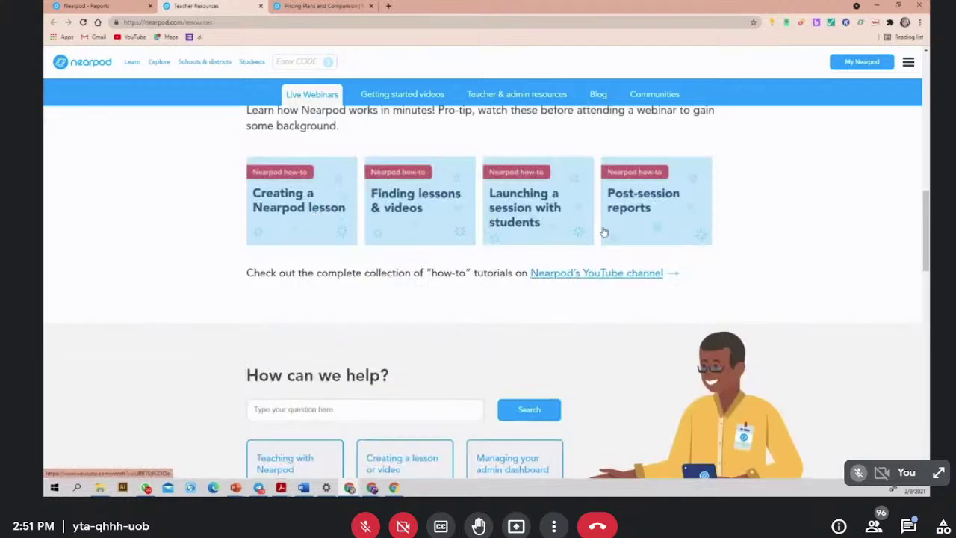
scroll(308, 224, up, 3)
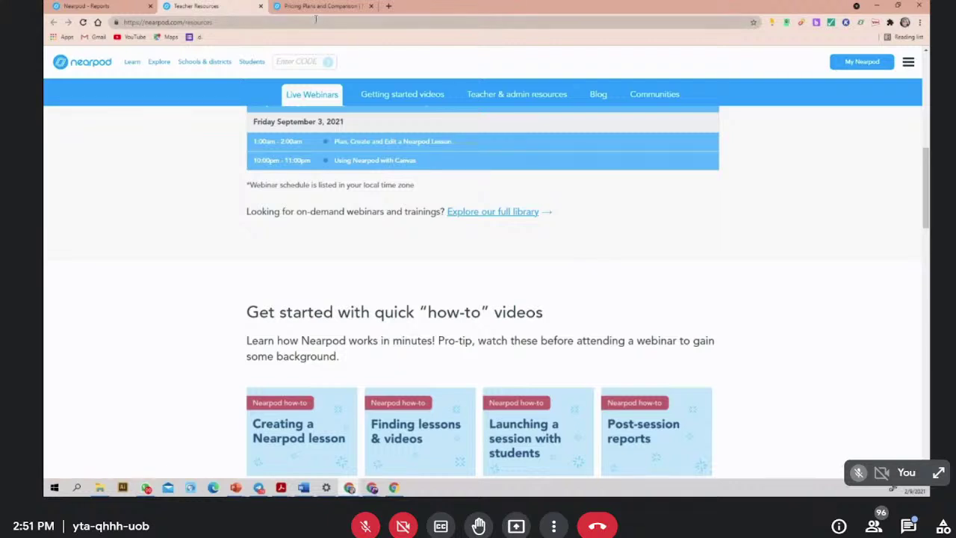
- Return to the other window's My Lessons library and move Untitled Lesson into the BAHASA INGGERIS folder
click(90, 6)
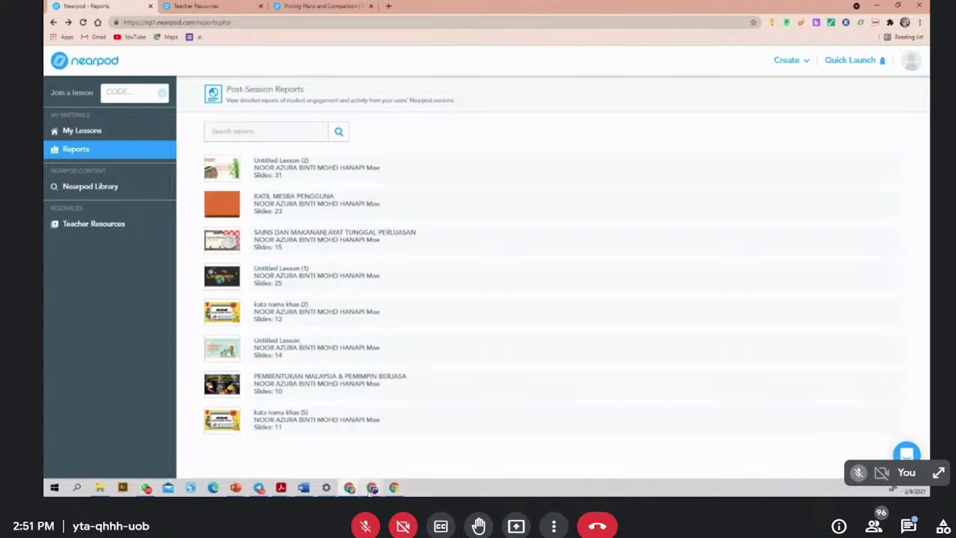
mouse_move(372, 488)
click(423, 452)
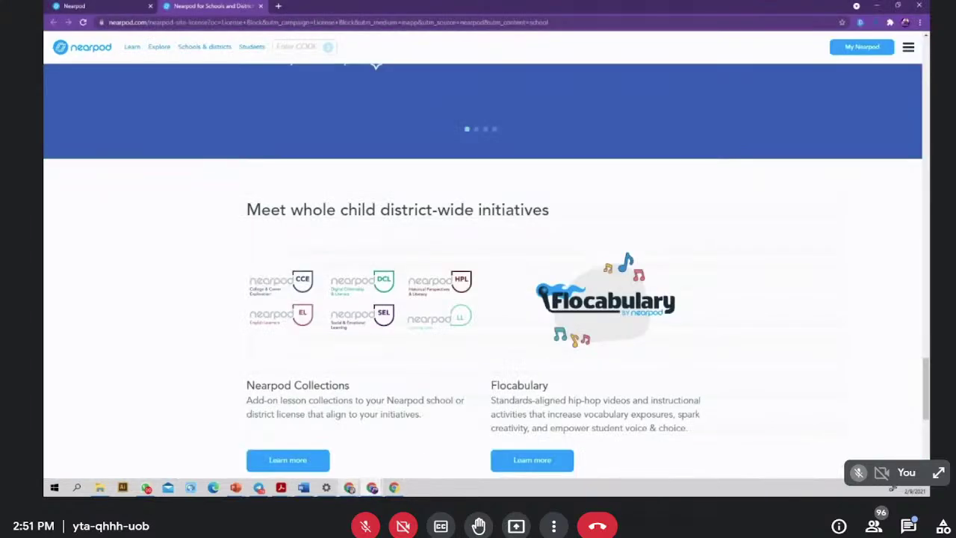
click(77, 10)
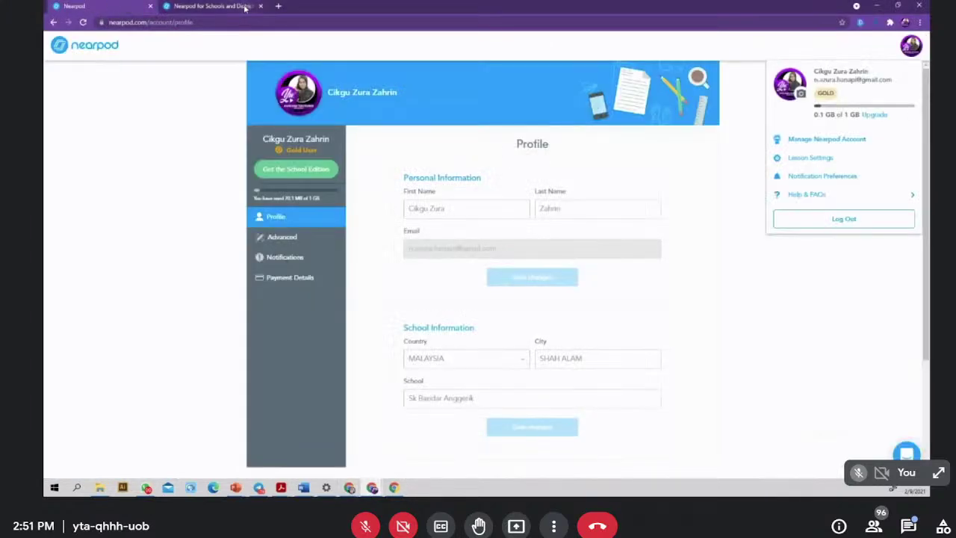
click(260, 6)
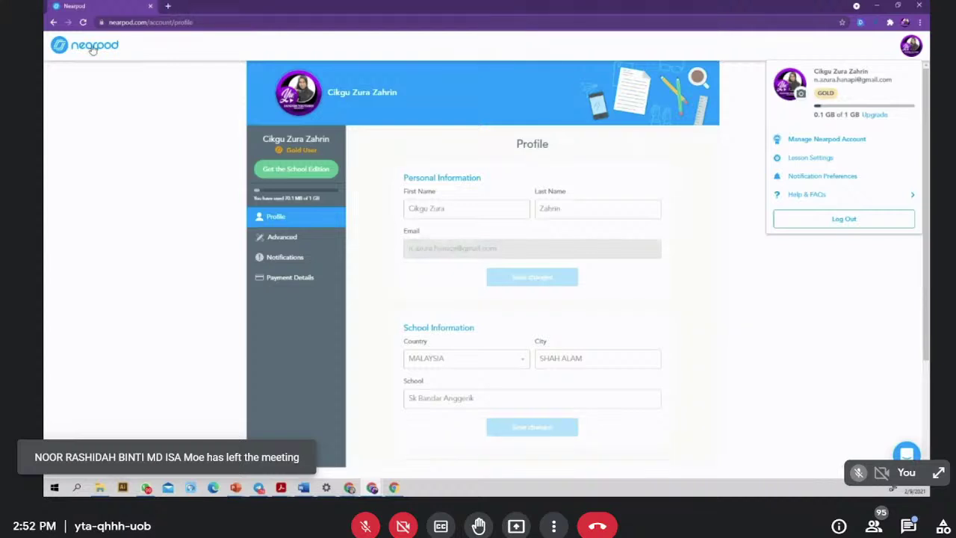
click(92, 47)
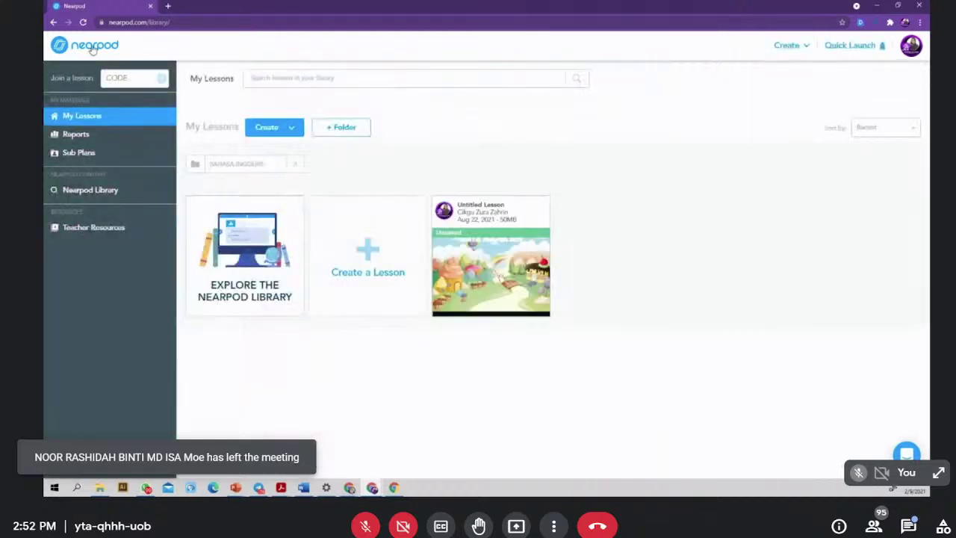
drag(440, 201, 232, 163)
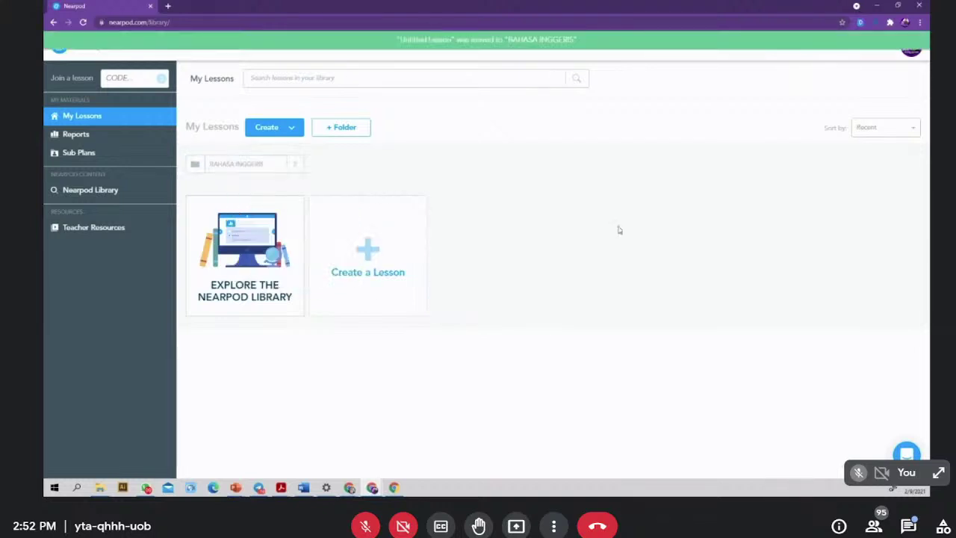
- Open the Nearpod Library, glance at the Standards list, and filter lessons to English Language Arts
click(94, 191)
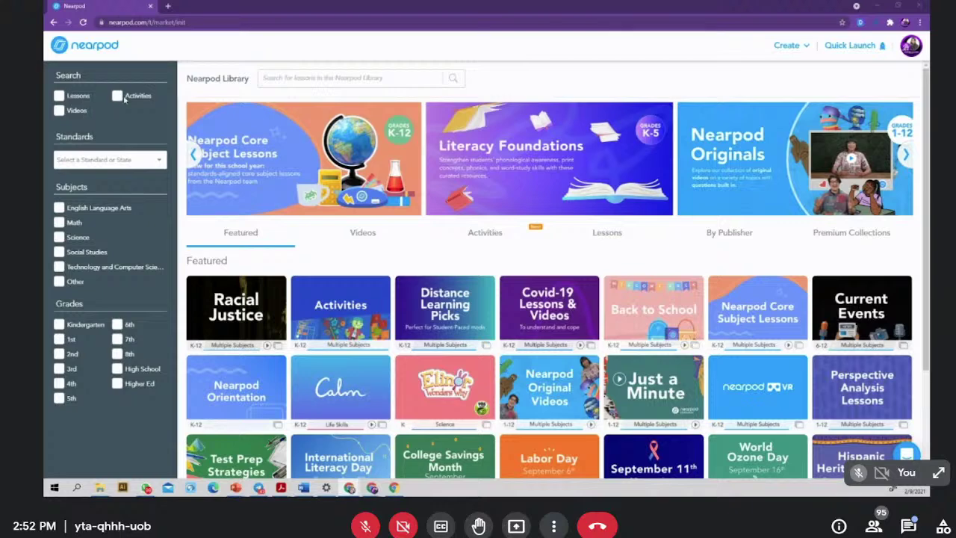
click(159, 160)
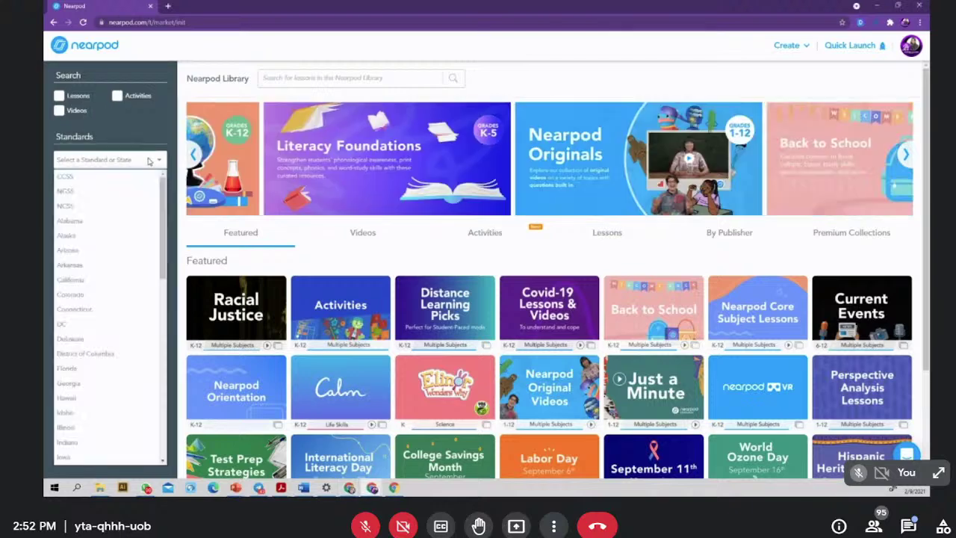
scroll(127, 269, down, 5)
scroll(125, 269, up, 5)
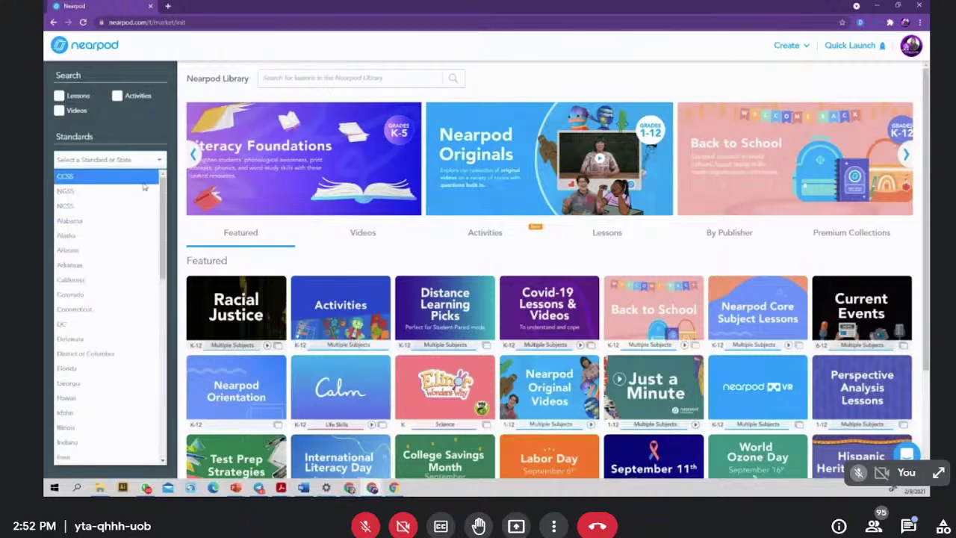
click(173, 192)
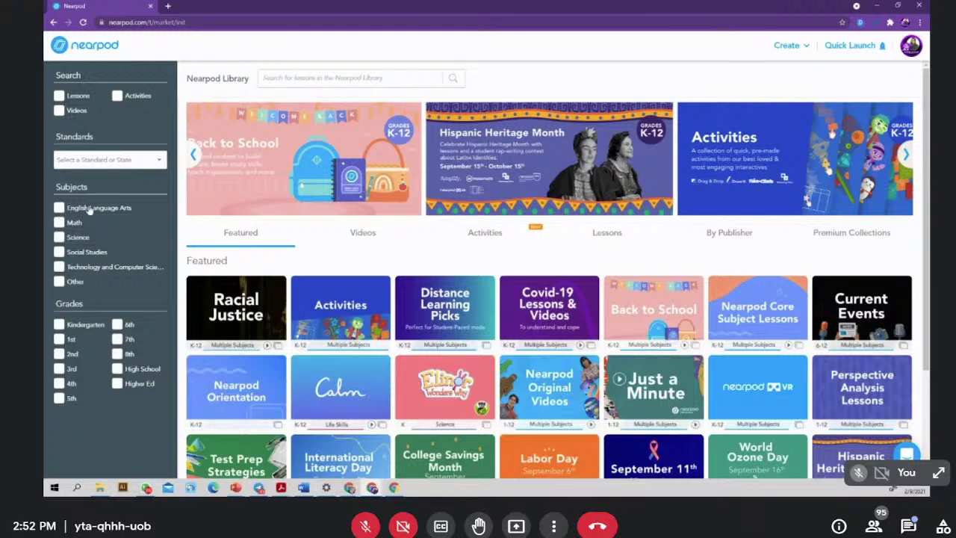
click(88, 209)
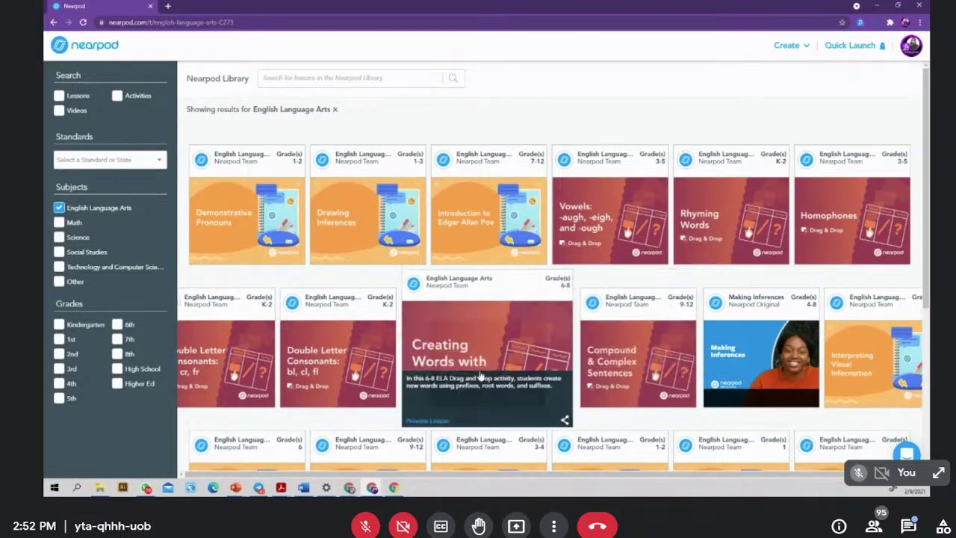
scroll(448, 336, down, 2)
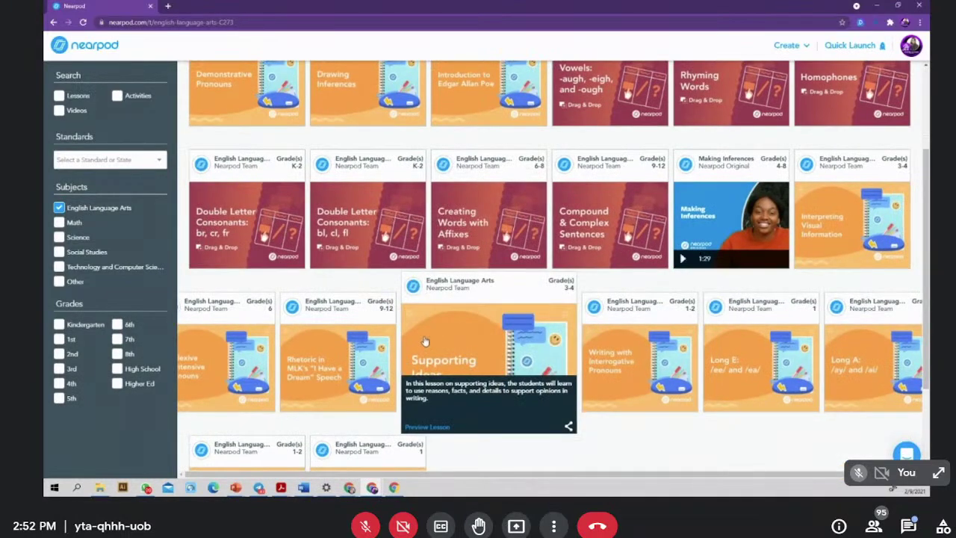
scroll(430, 342, up, 2)
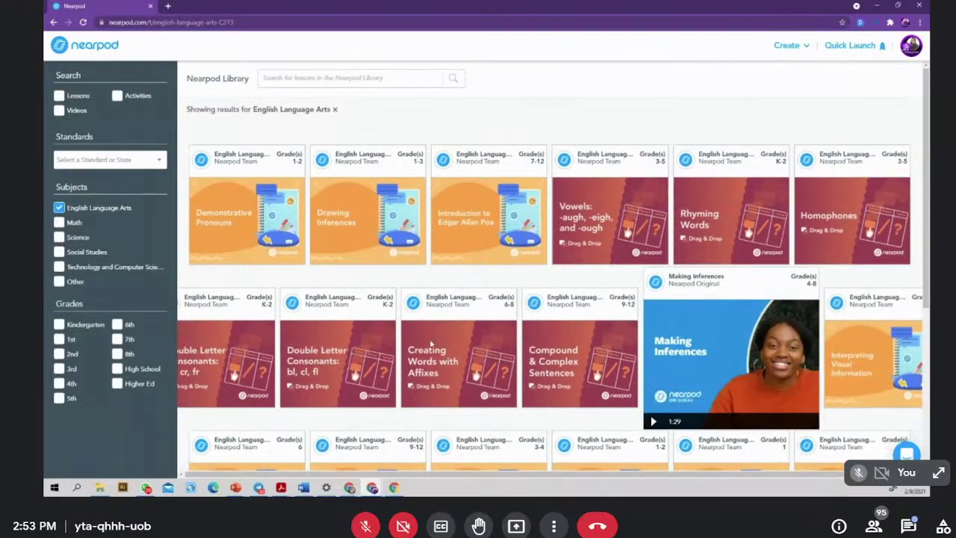
scroll(432, 344, down, 1)
- Add the Double Letter Consonants K-2 (br, cr, fr) lesson to My Lessons and preview it there
mouse_move(258, 298)
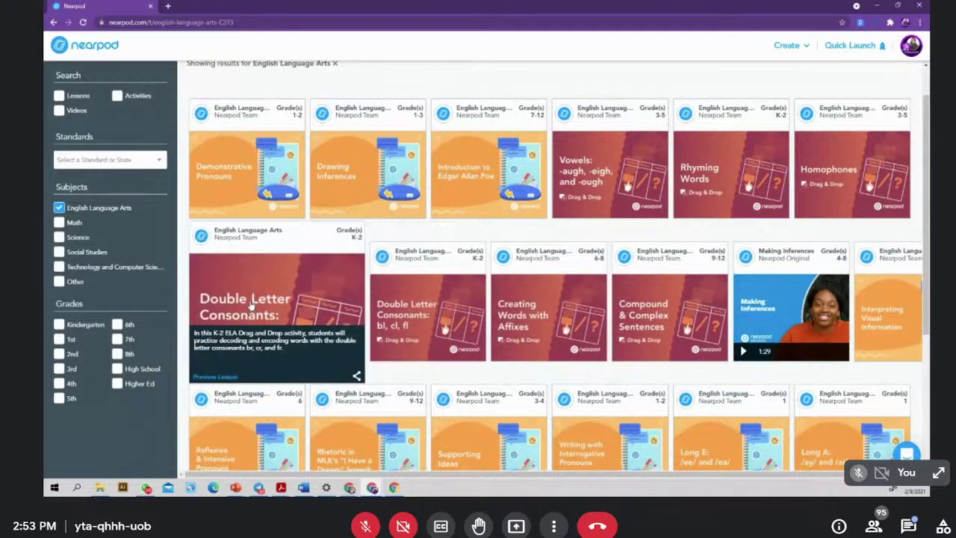
click(255, 236)
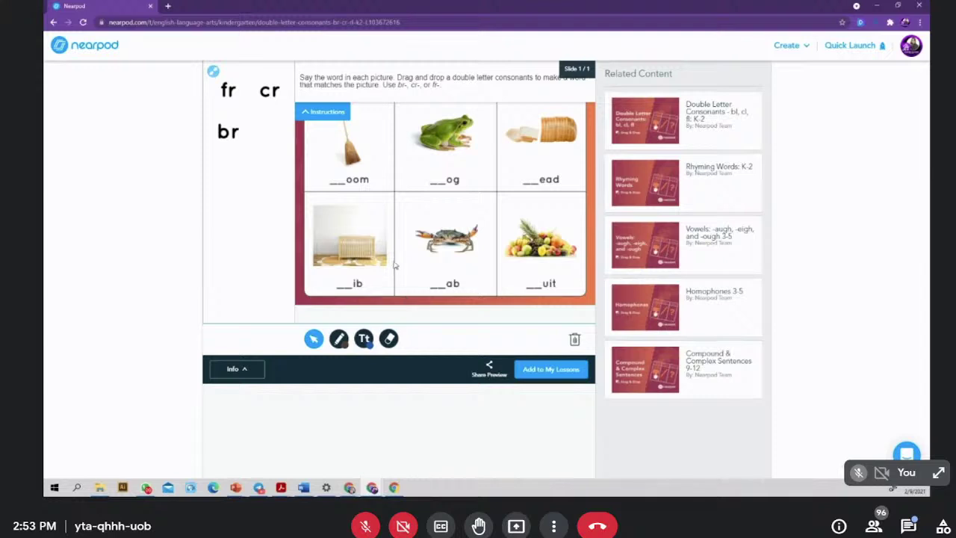
click(525, 375)
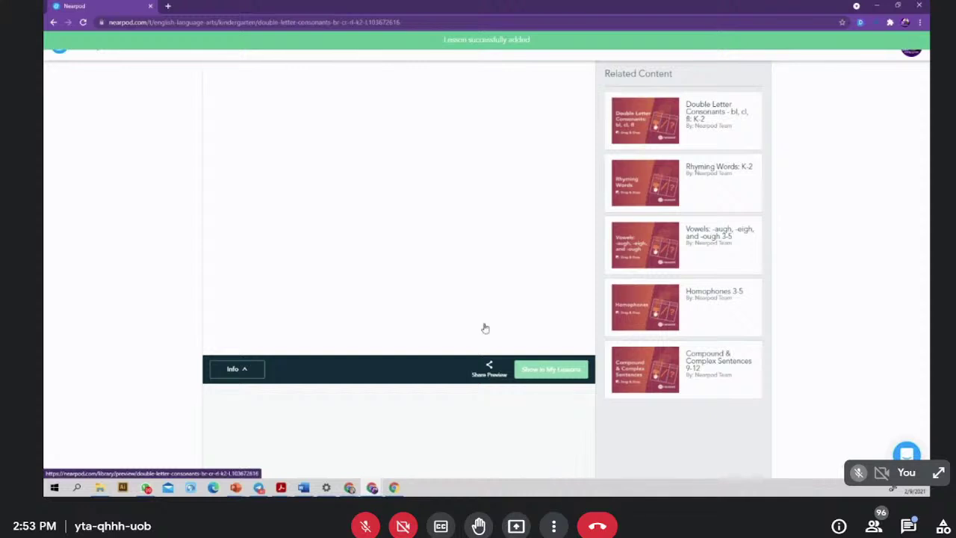
click(551, 373)
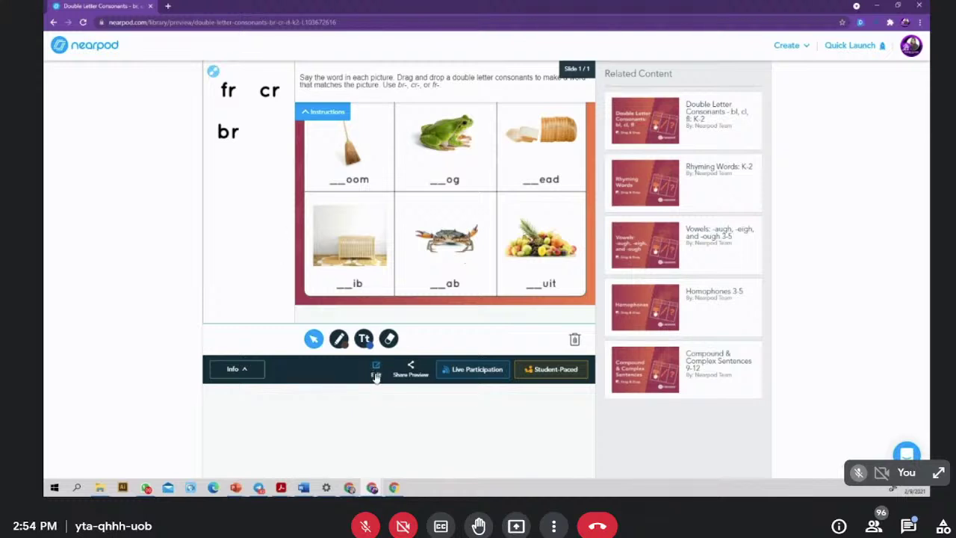
- Edit the downloaded lesson by duplicating it, opening the copy's drag-and-drop editor
click(376, 369)
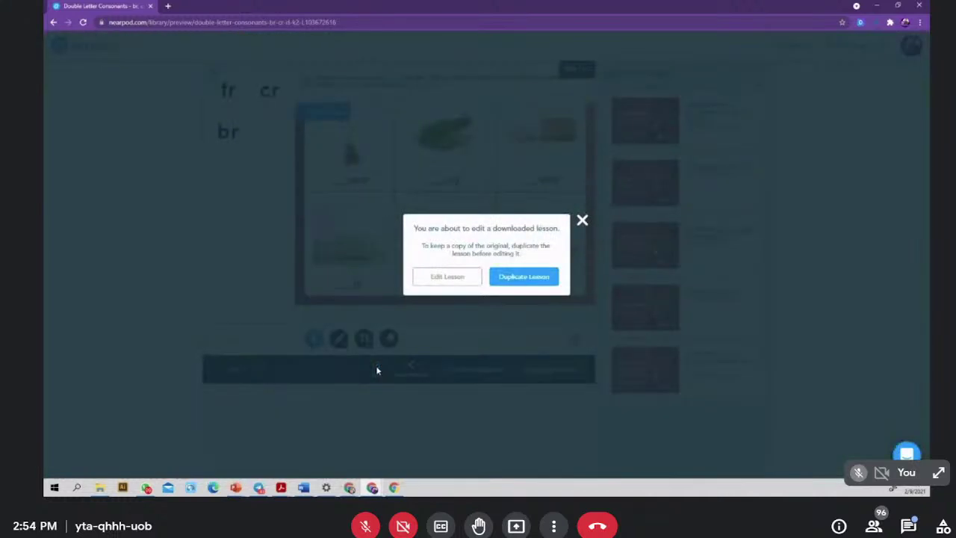
click(531, 277)
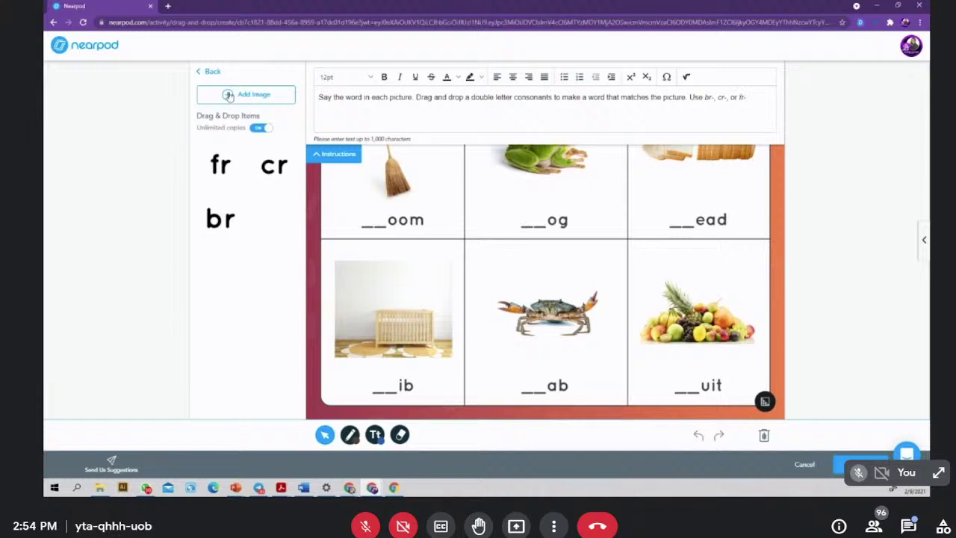
- Check the image upload window and the instruction text editor without changing anything
click(229, 95)
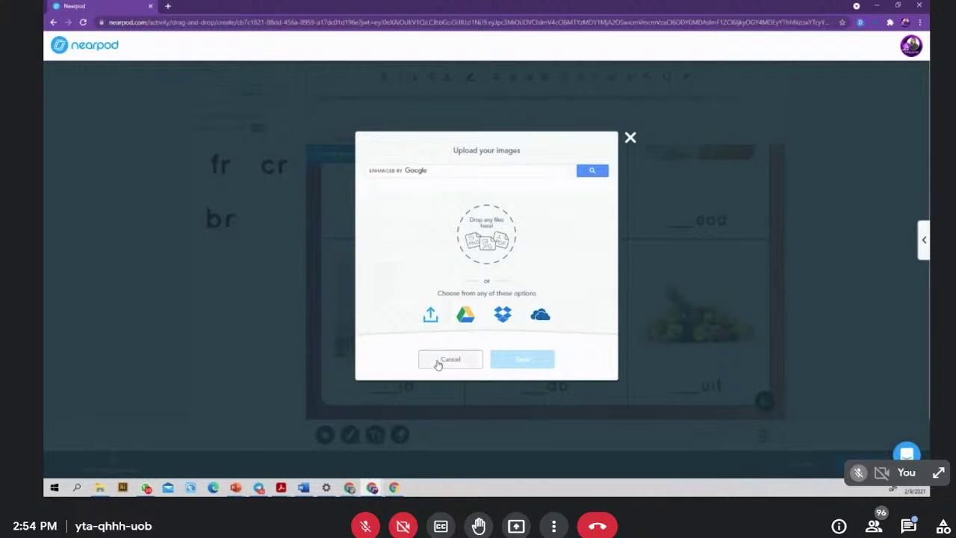
click(630, 138)
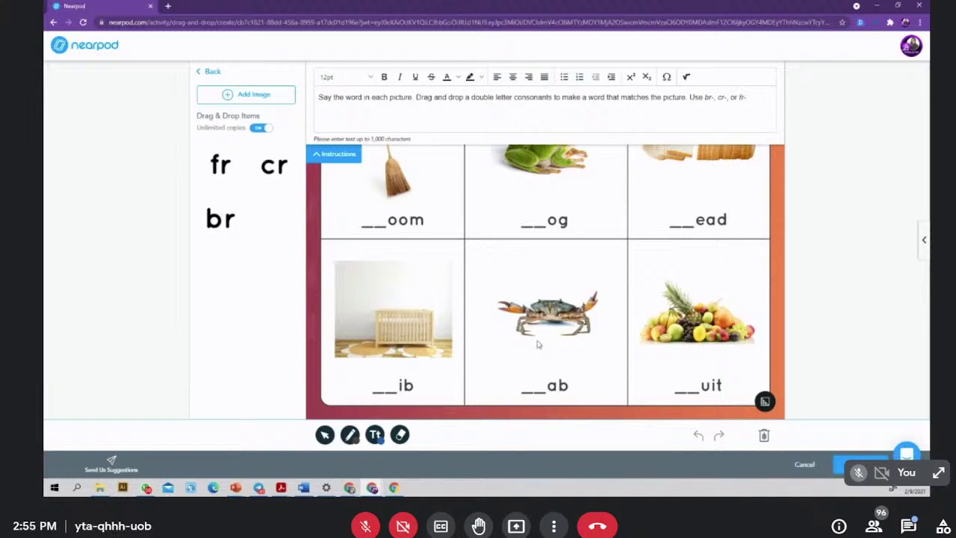
click(318, 155)
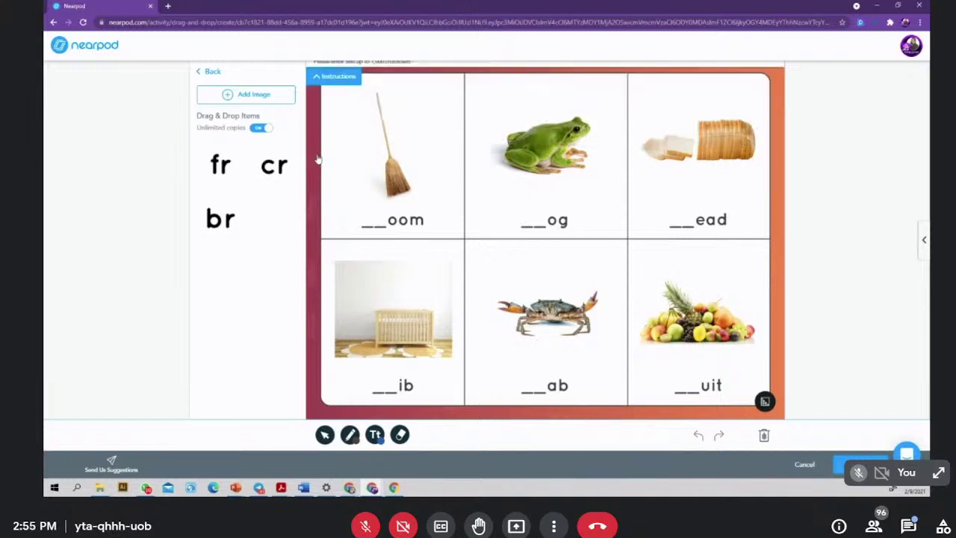
click(315, 73)
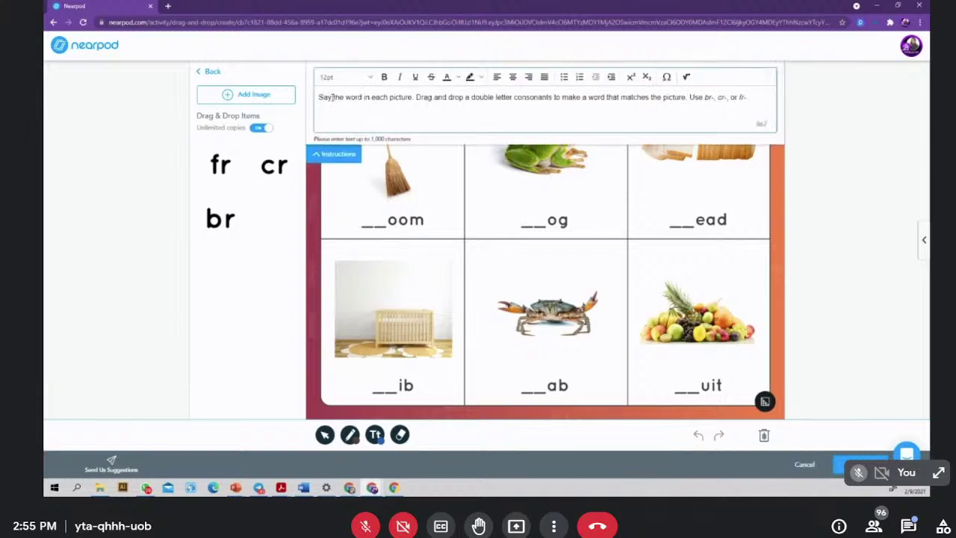
drag(331, 97, 193, 84)
click(763, 97)
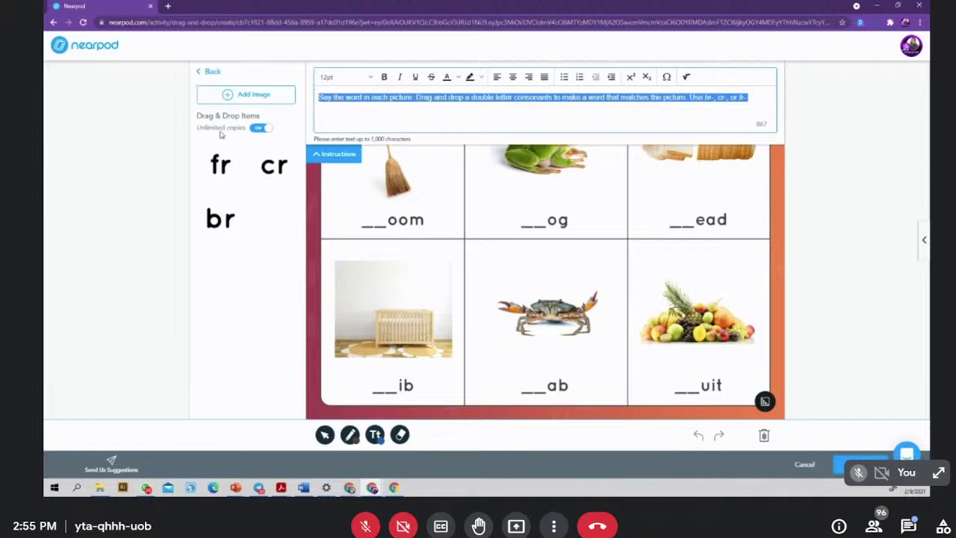
click(228, 99)
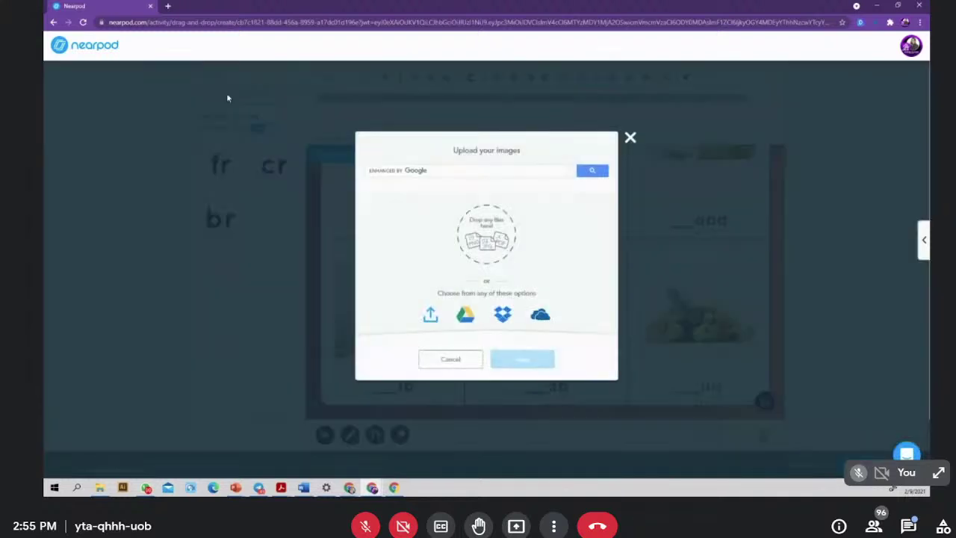
click(629, 138)
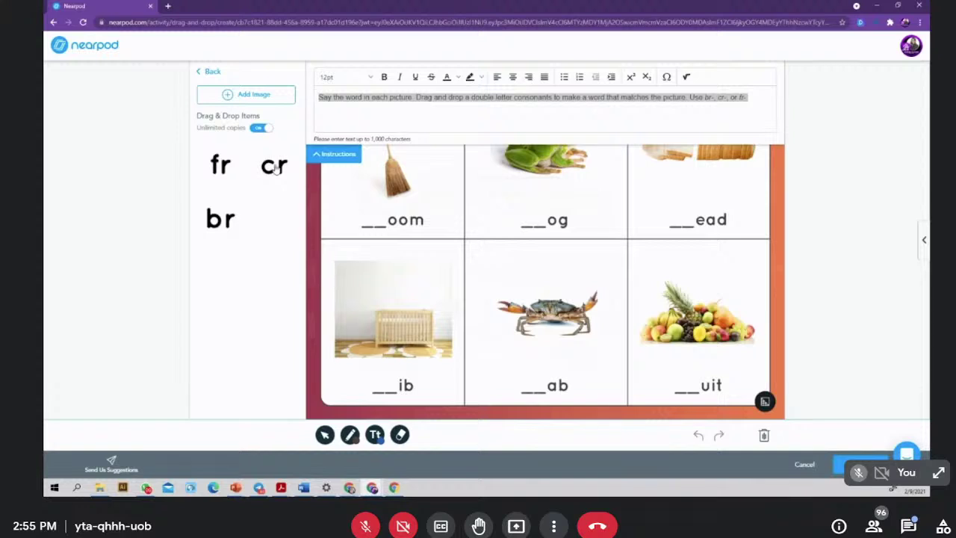
- Copy the cr item onto the board and place it on the frog picture's __og blank
mouse_move(215, 167)
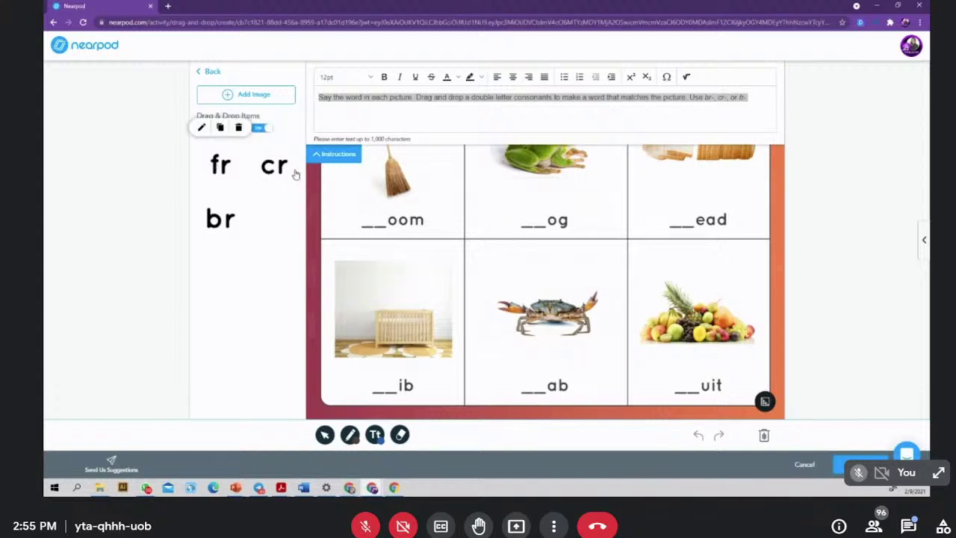
click(256, 128)
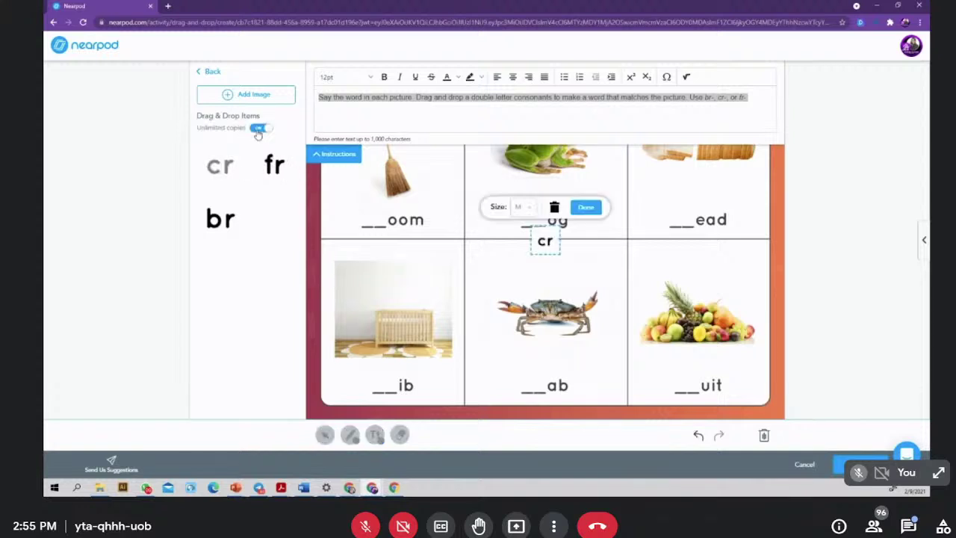
drag(544, 245, 495, 233)
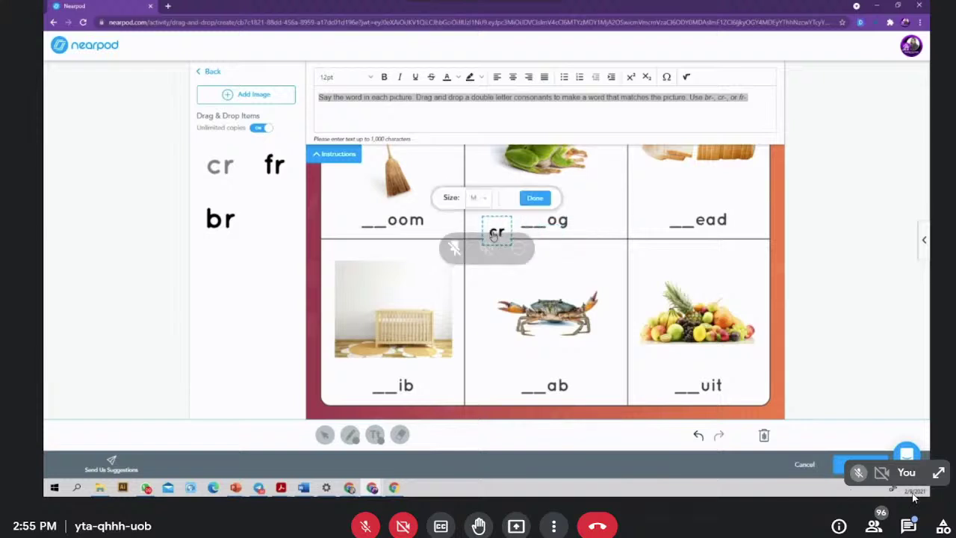
click(495, 233)
- Toggle the meeting chat panel, leaving it open
click(908, 526)
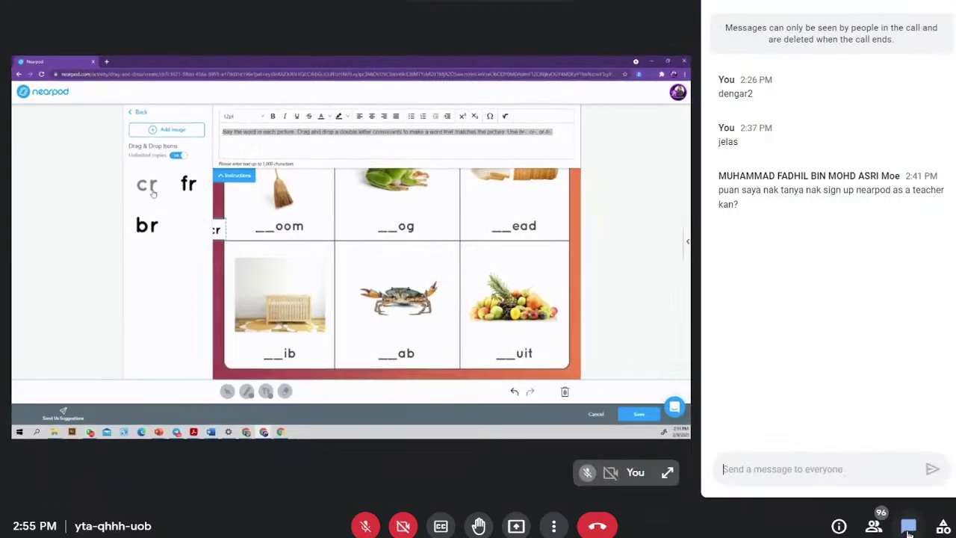
click(908, 526)
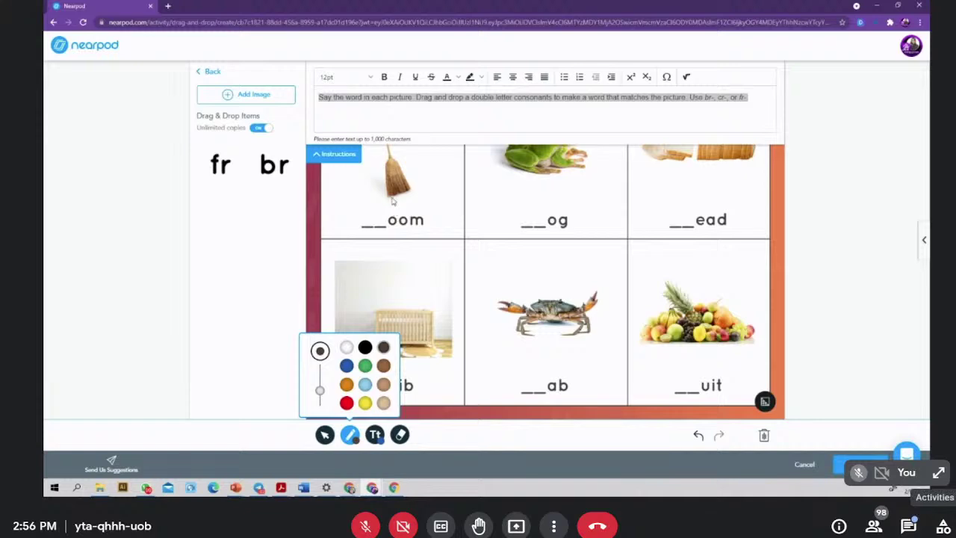
click(909, 526)
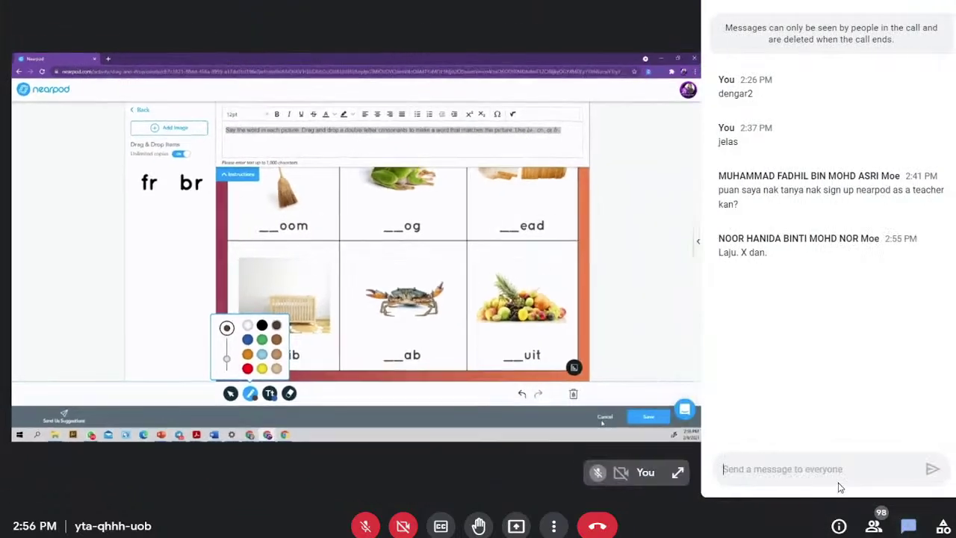
- Send a Malay chat message explaining that pressing edit prompted an upgrade to Gold
text(bila)
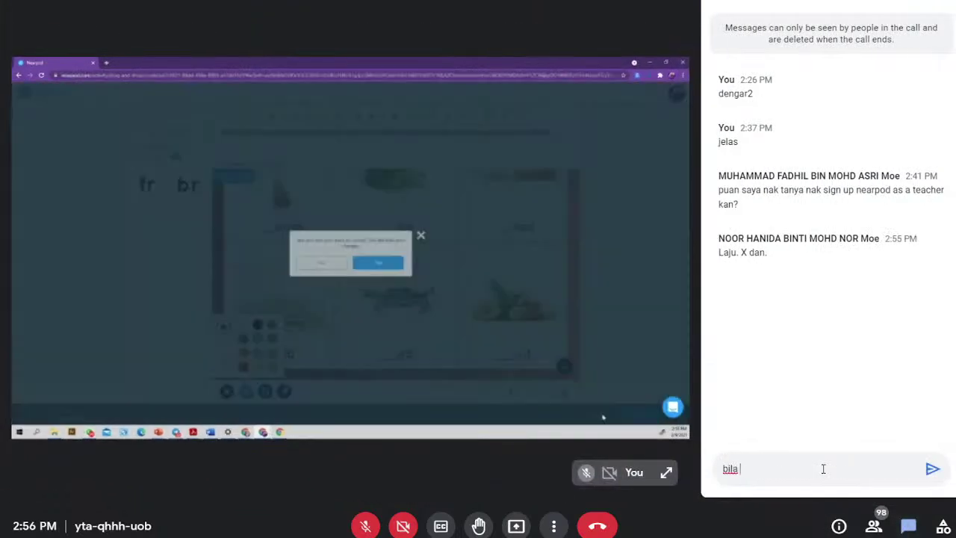
key(BackSpace)
key(BackSpace)
key(BackSpace)
key(BackSpace)
text(lepas )
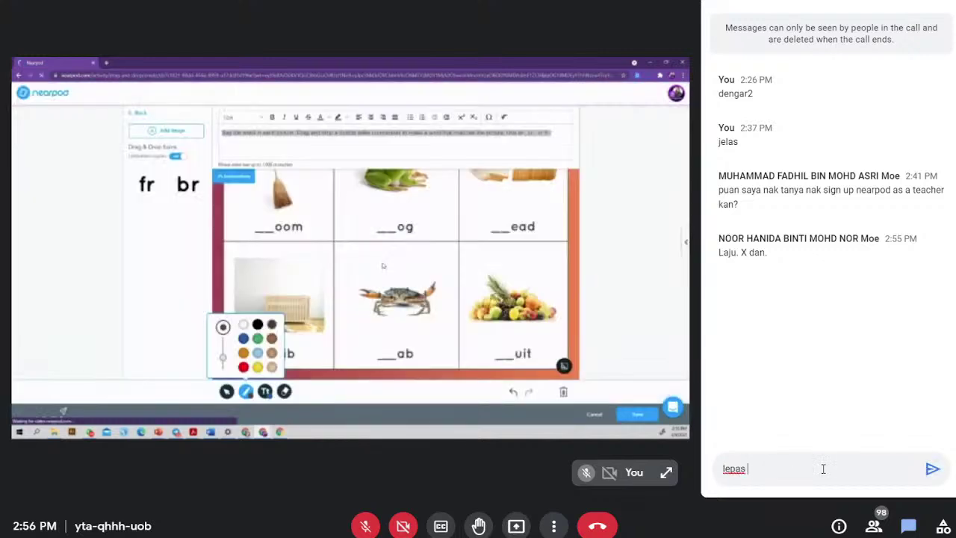
text(tekan edit tas)
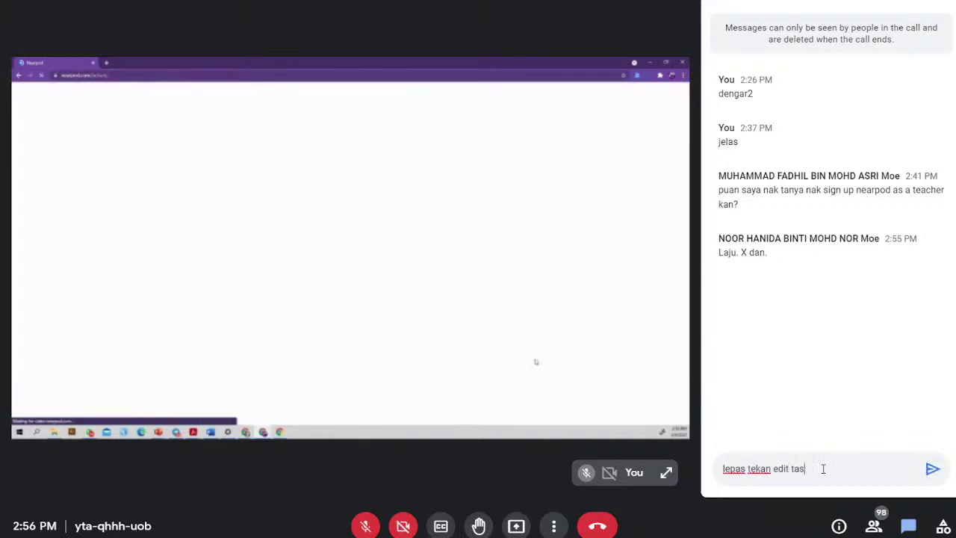
key(BackSpace)
text(di dia minta upda)
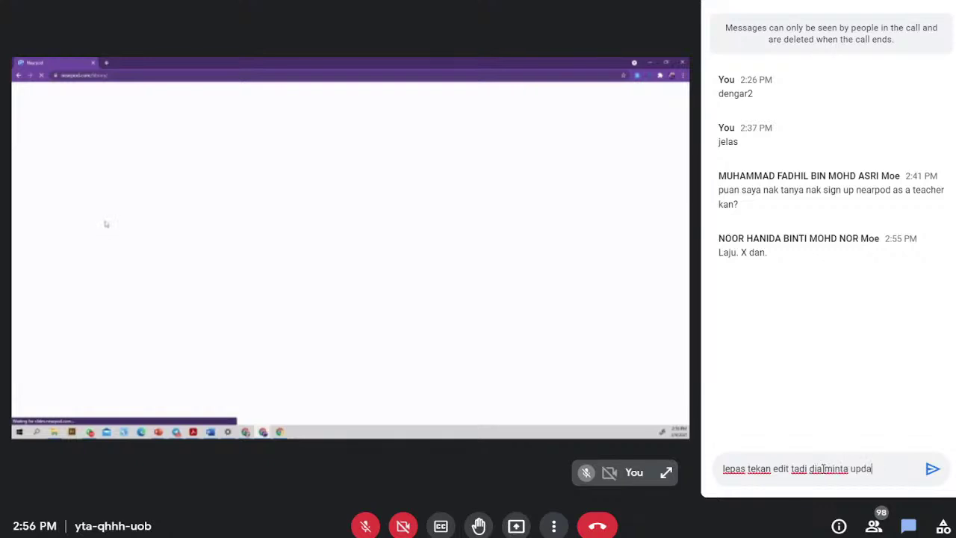
key(BackSpace)
key(BackSpace)
text(grade to gold)
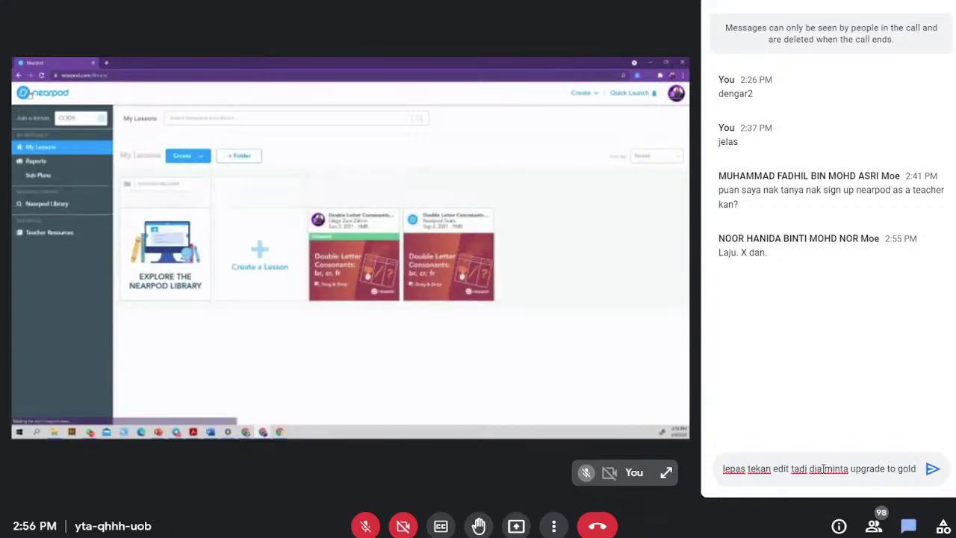
key(Return)
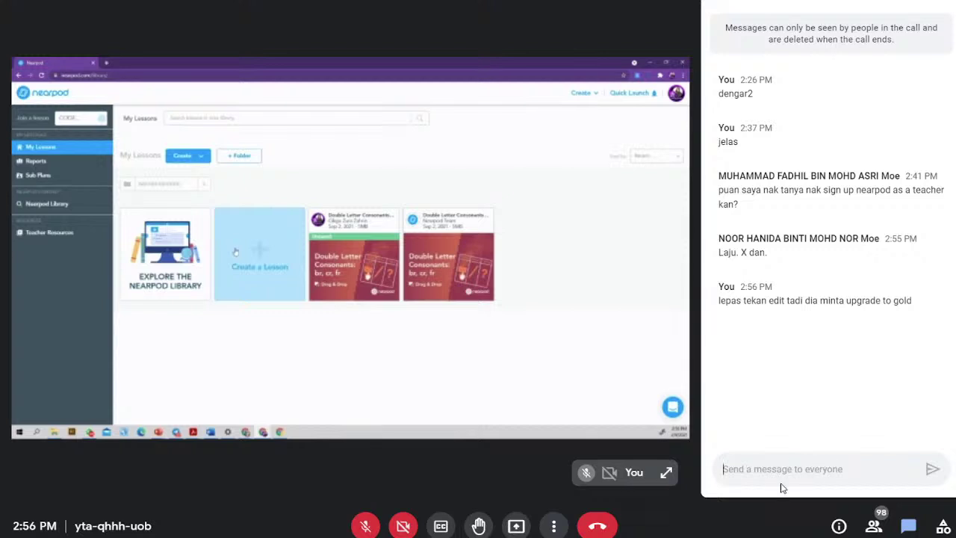
click(908, 525)
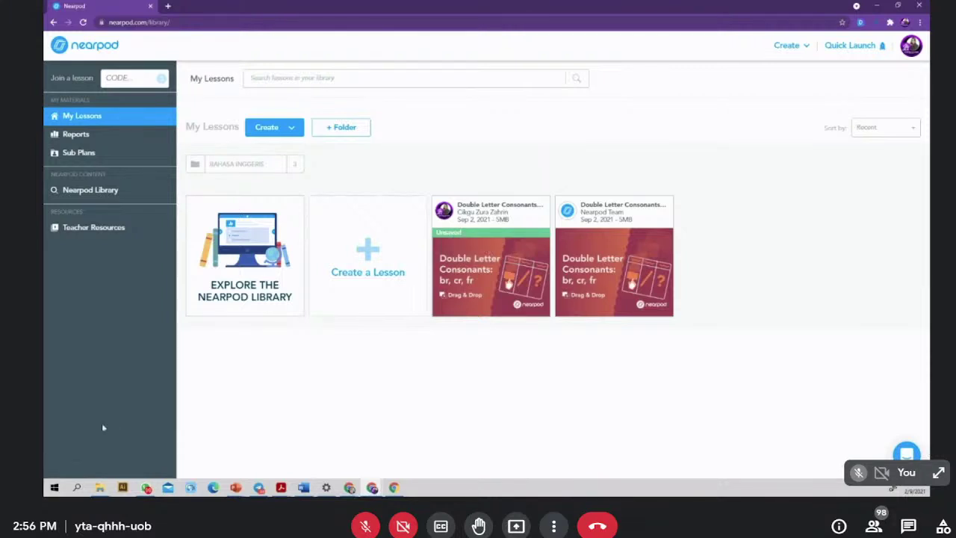
- Reply 'belum pernah' in the meeting chat and close it
click(909, 526)
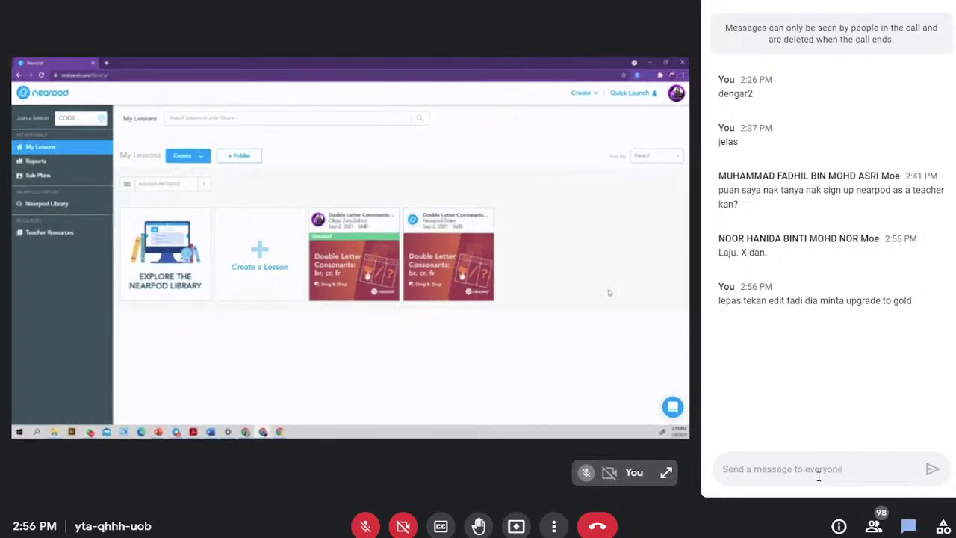
text(belum)
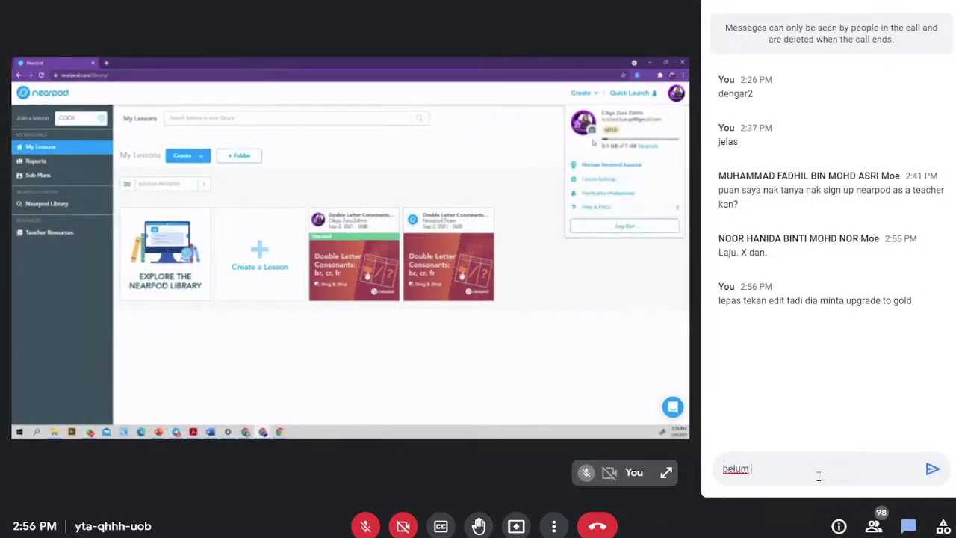
text( pernah)
key(Return)
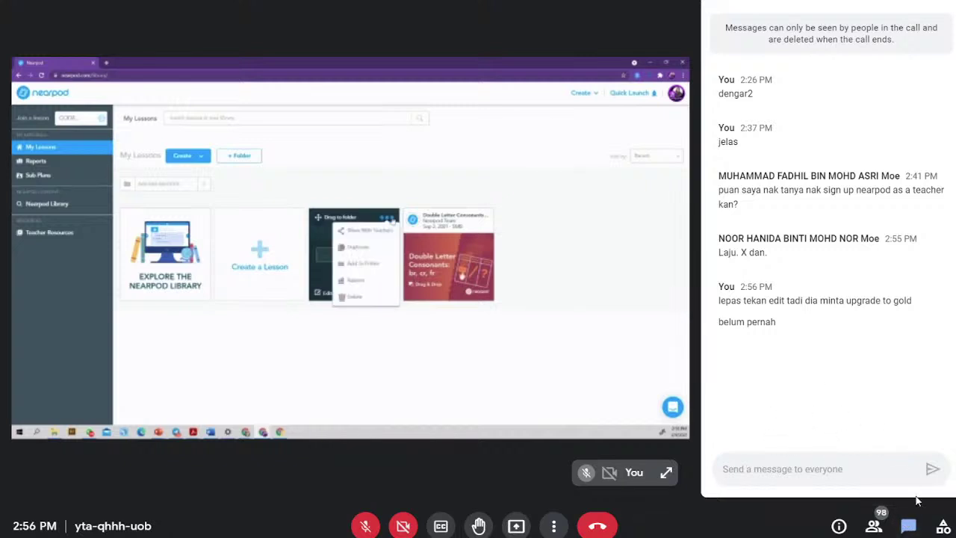
click(916, 529)
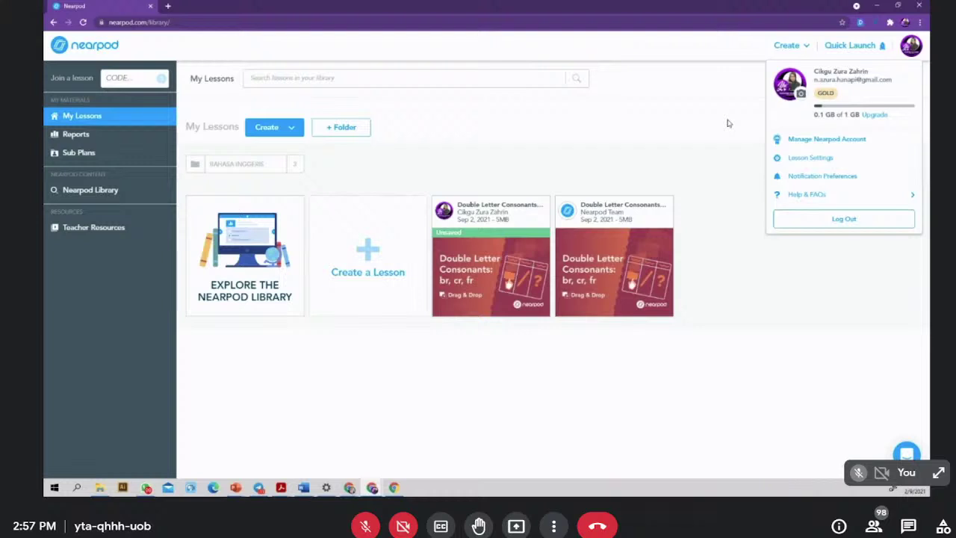
click(168, 6)
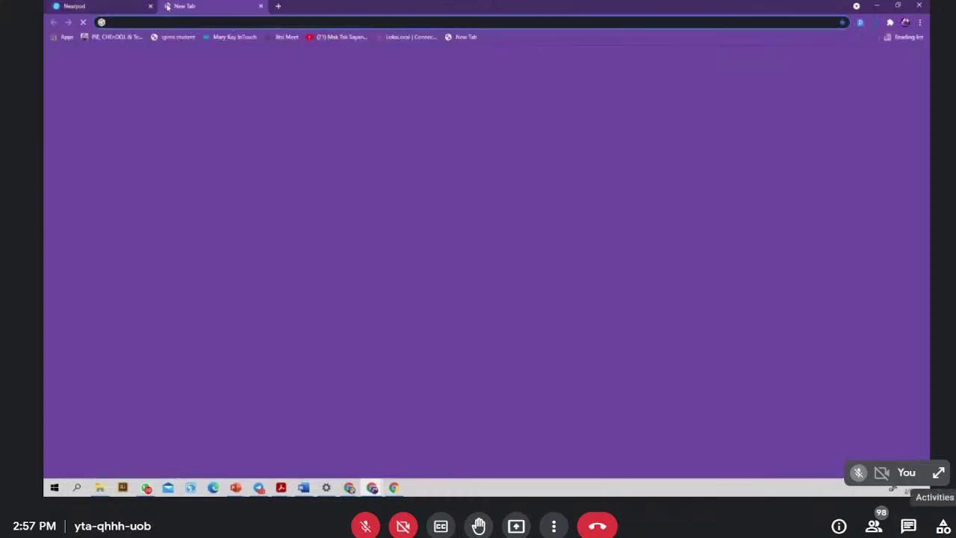
click(260, 6)
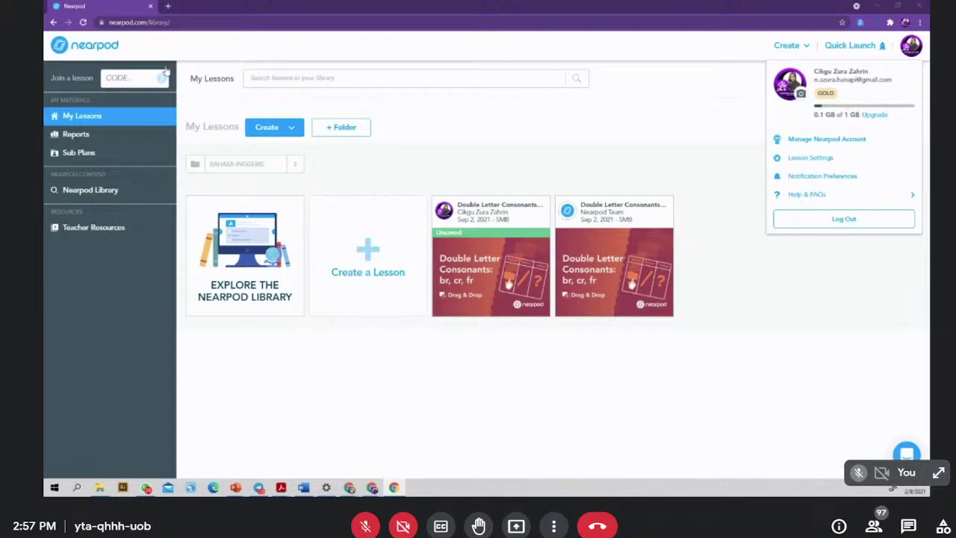
click(907, 525)
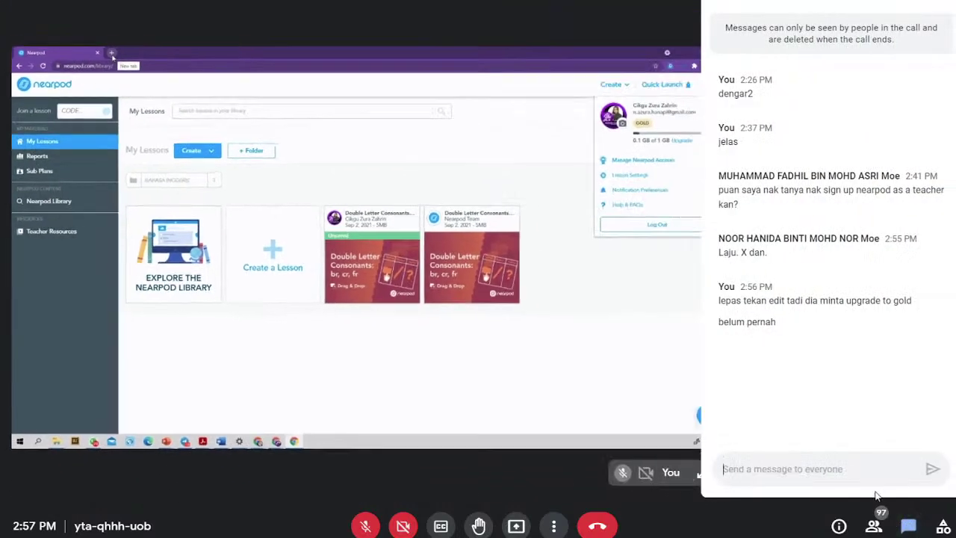
text(betul)
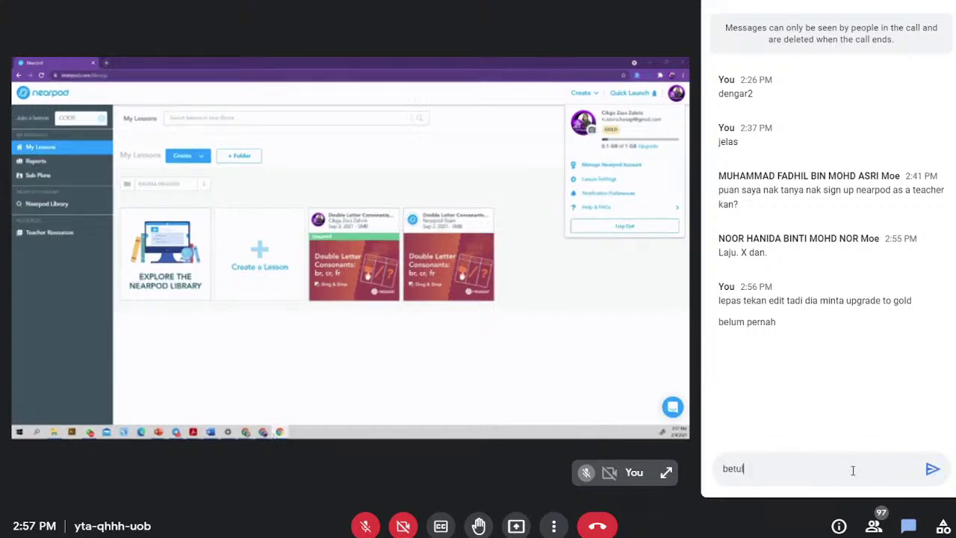
text(2)
key(Return)
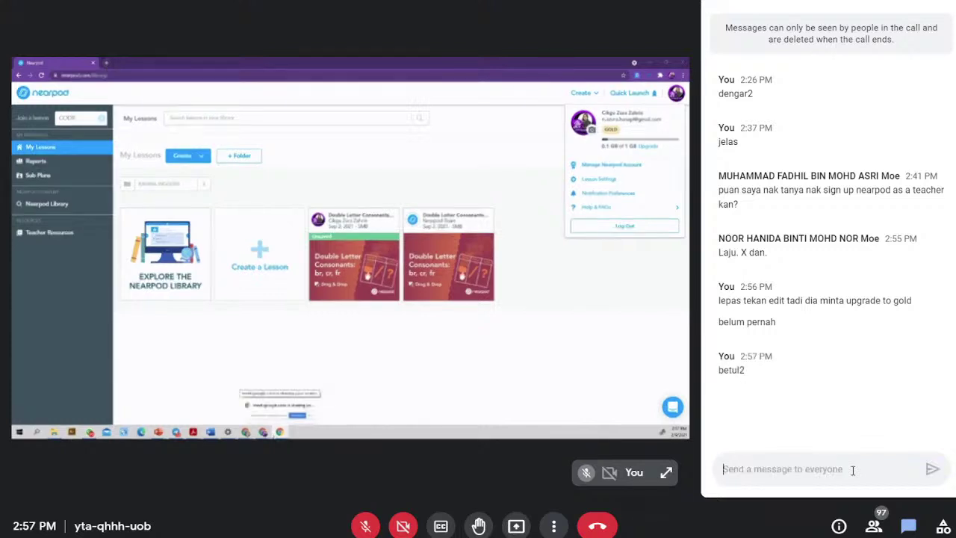
click(907, 525)
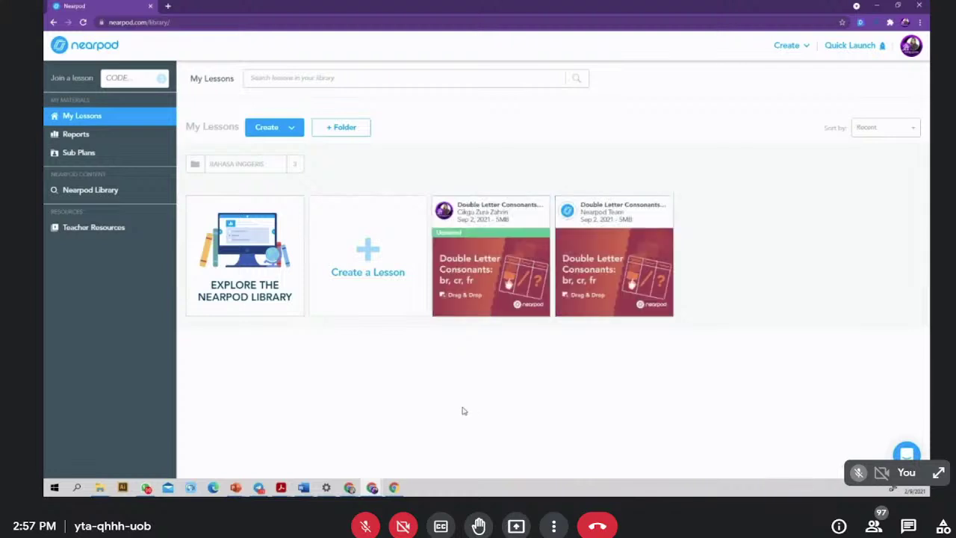
click(908, 525)
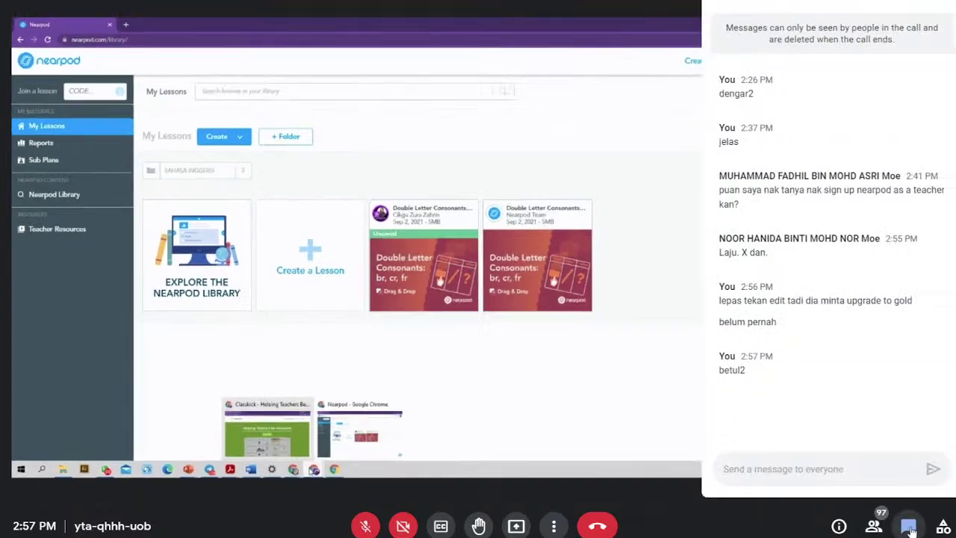
text(ok baik)
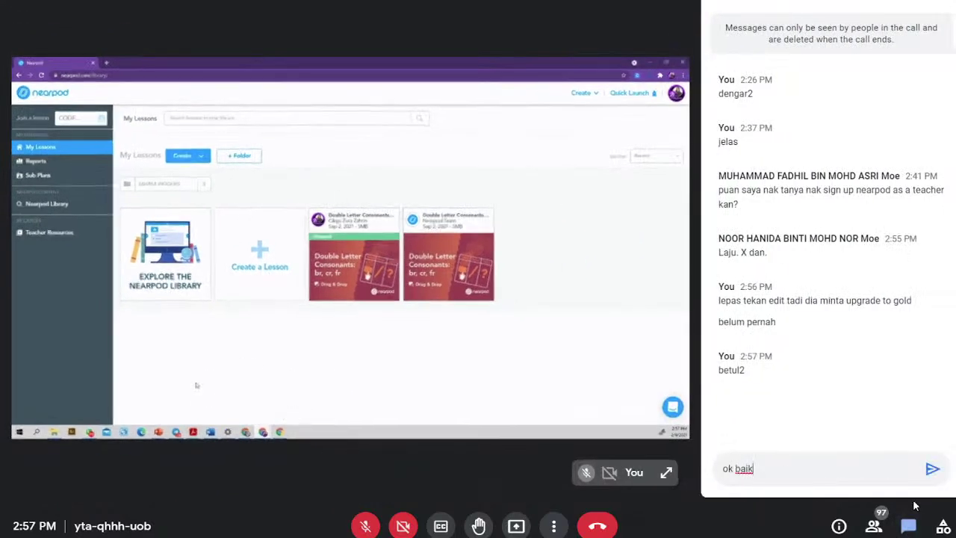
key(Return)
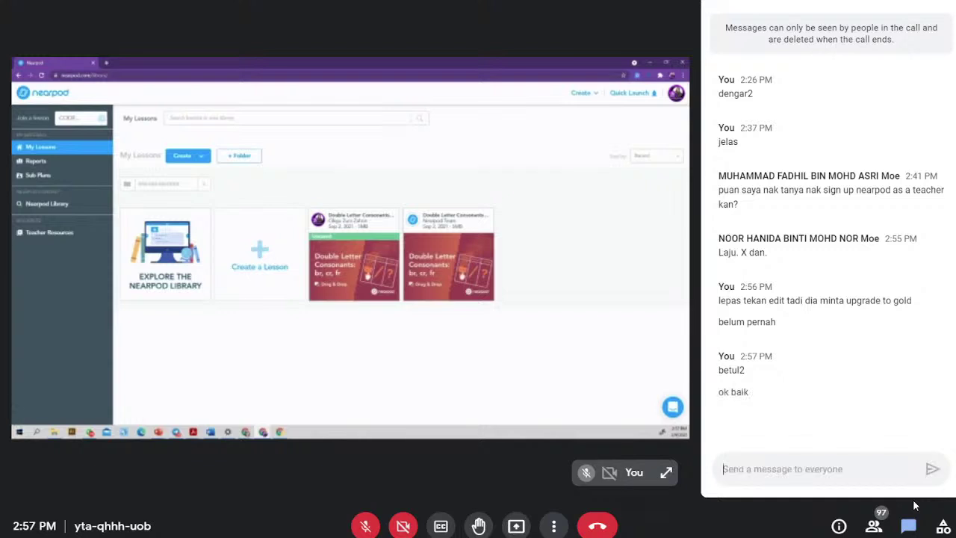
click(908, 526)
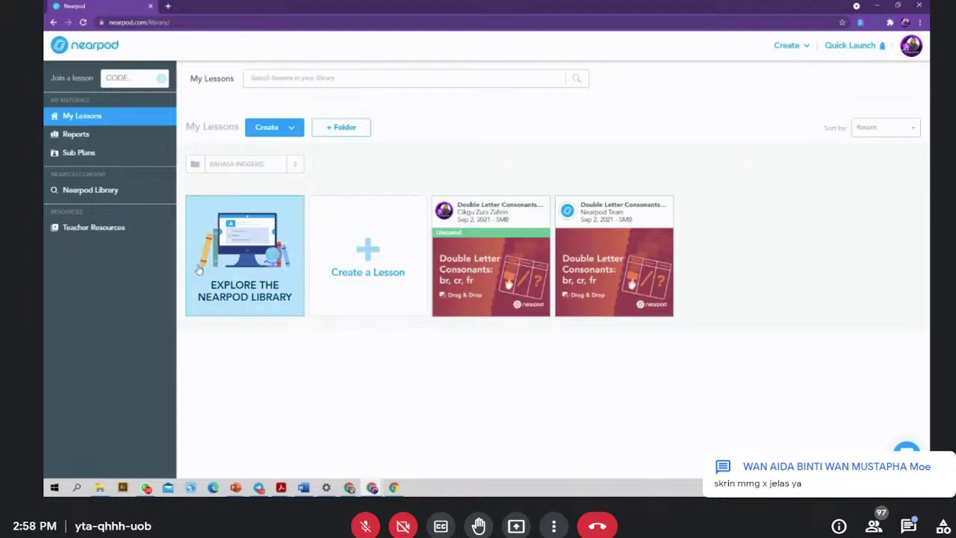
- Open the Nearpod Library, then send a chat message with a pasted video link to watch
click(79, 192)
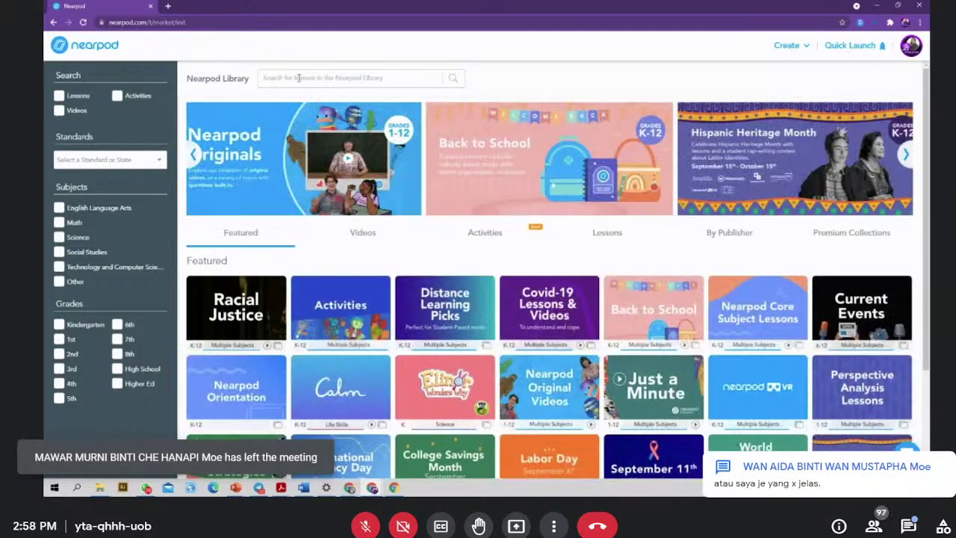
click(910, 529)
text(jel)
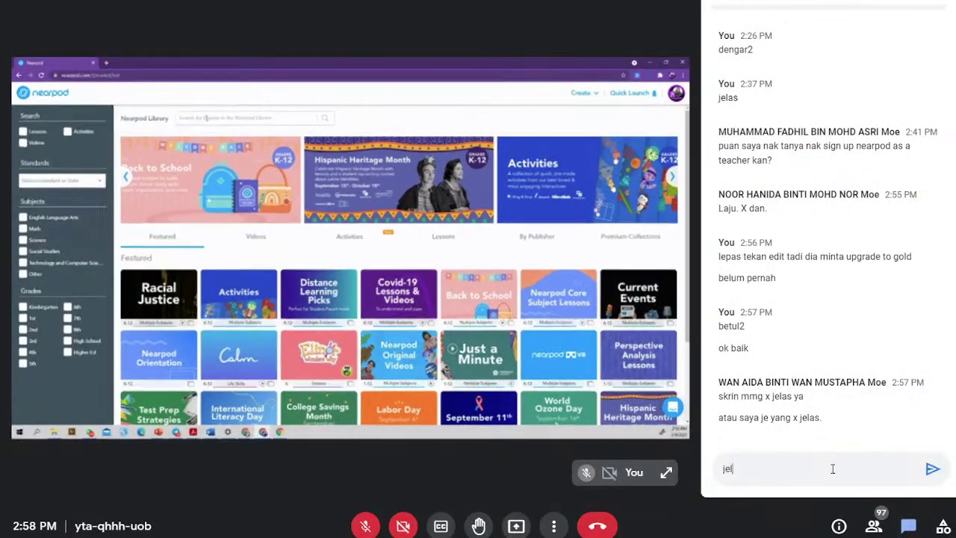
text(as cikgu, kalu)
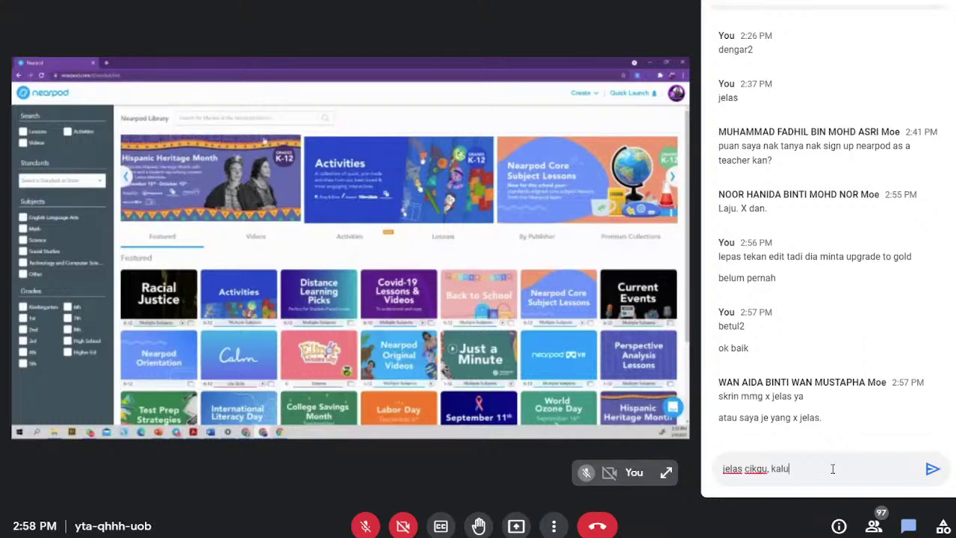
key(BackSpace)
text(au )
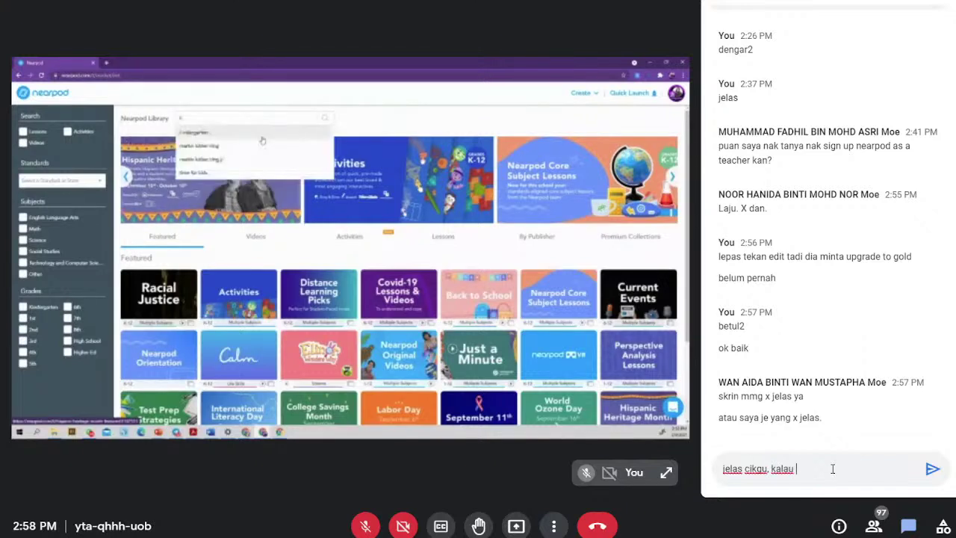
text(tak ji boleh tonton)
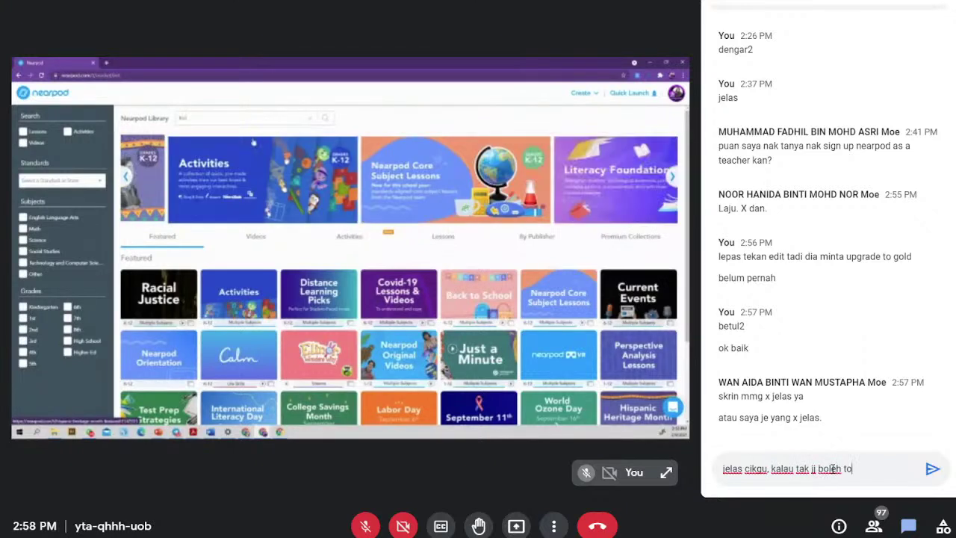
key(BackSpace)
key(BackSpace)
key(BackSpace)
key(BackSpace)
key(BackSpace)
key(BackSpace)
key(BackSpace)
key(BackSpace)
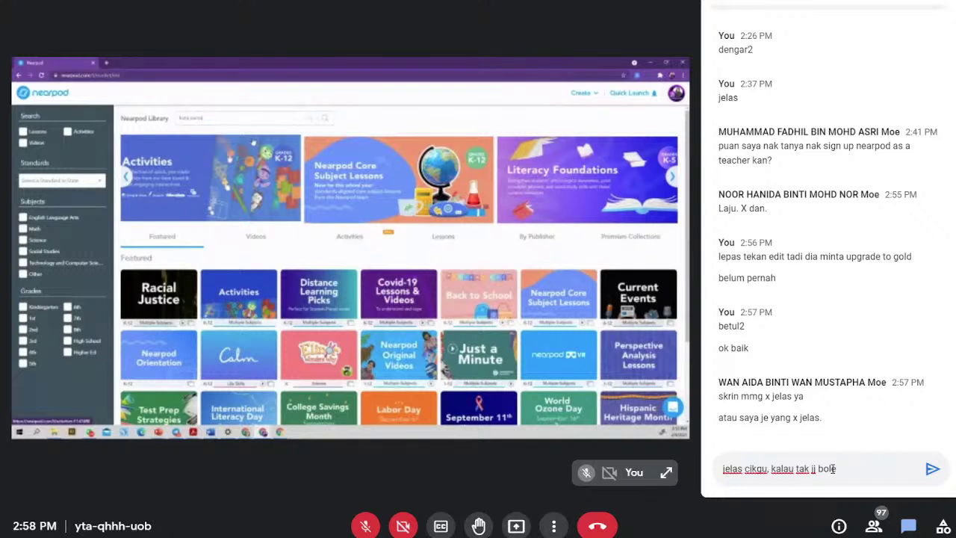
text(elas bo)
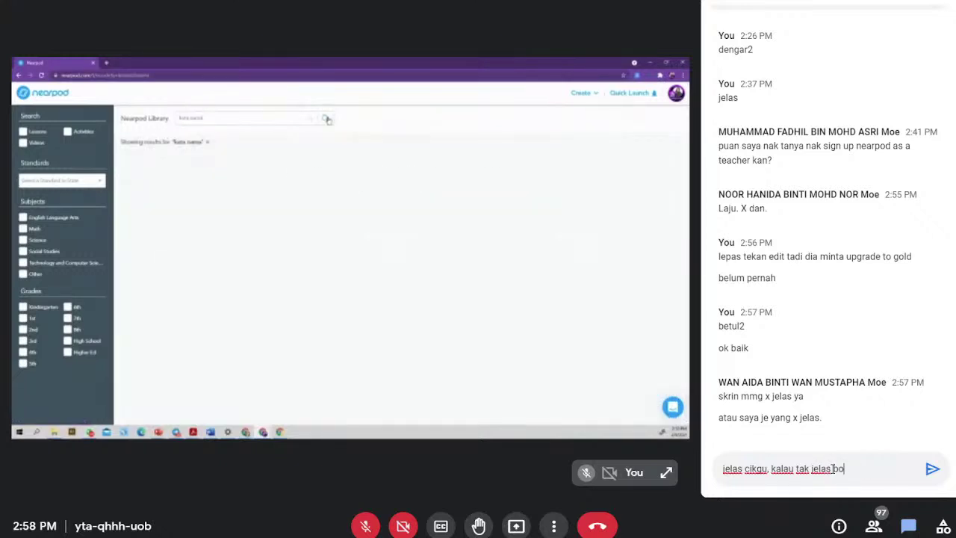
text(leh tonton di sini)
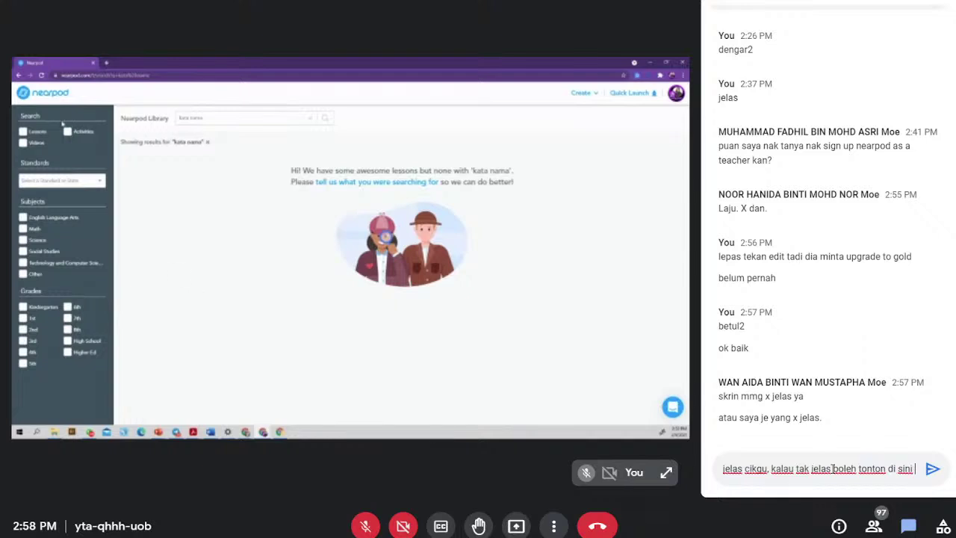
text(https://youtu.be/7MwbVX86dzM)
key(Return)
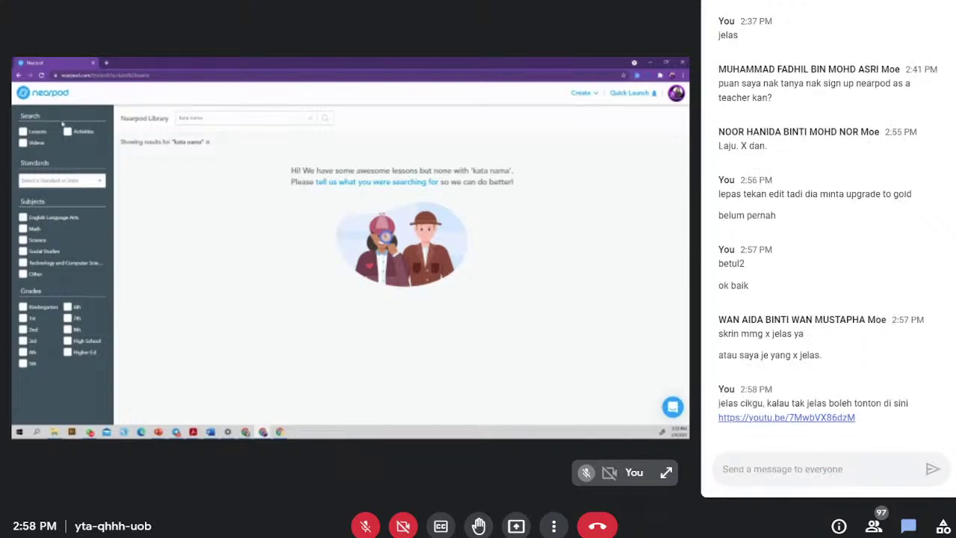
click(908, 526)
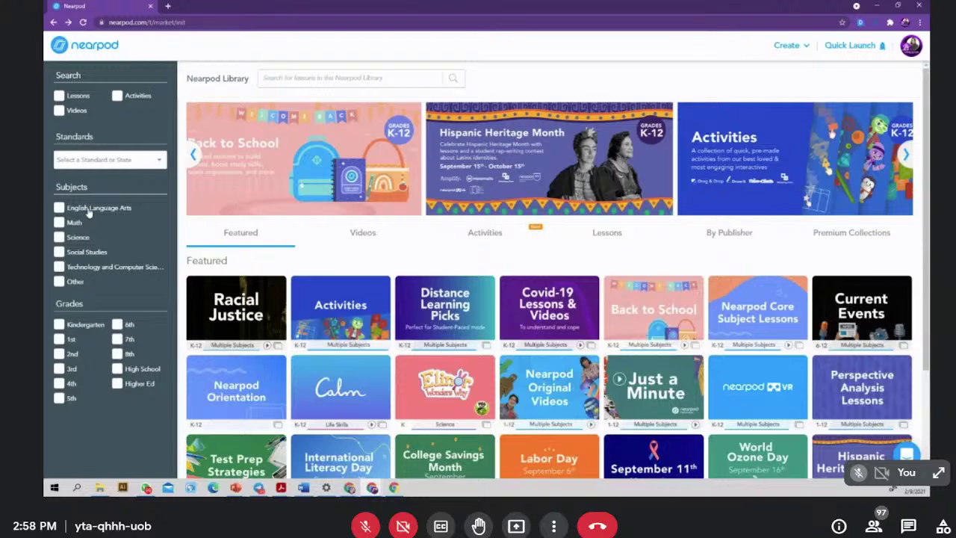
- Toggle the English Language Arts and Math subject filters, leaving only English Language Arts
click(88, 213)
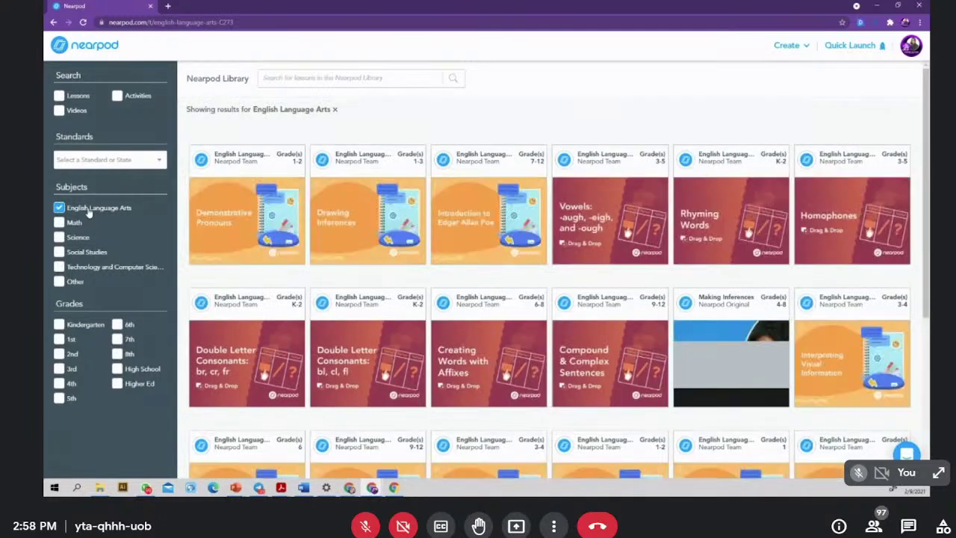
click(75, 208)
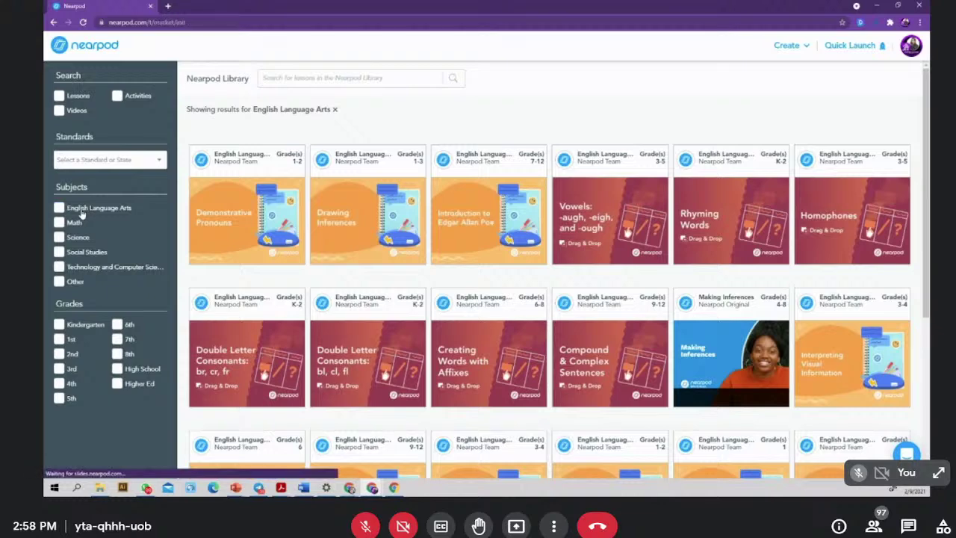
click(72, 223)
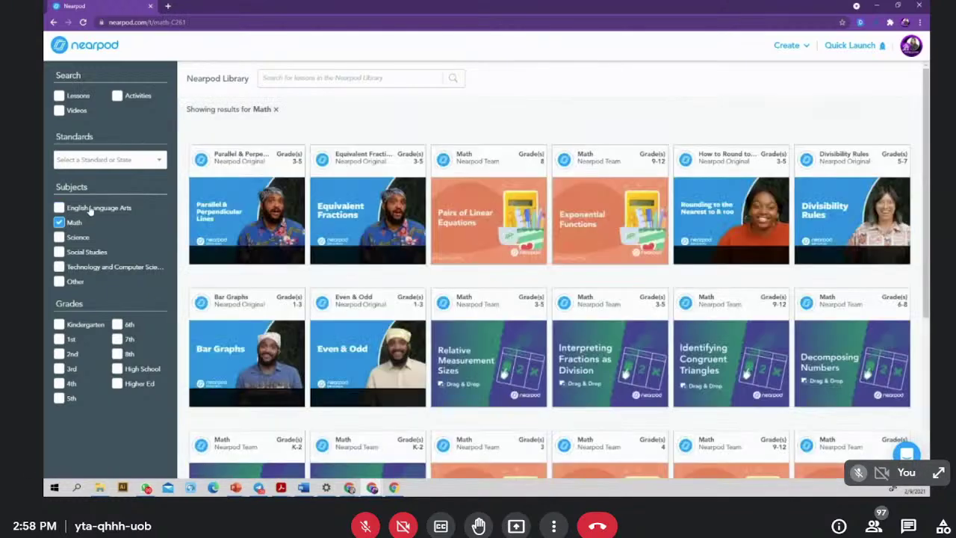
click(60, 208)
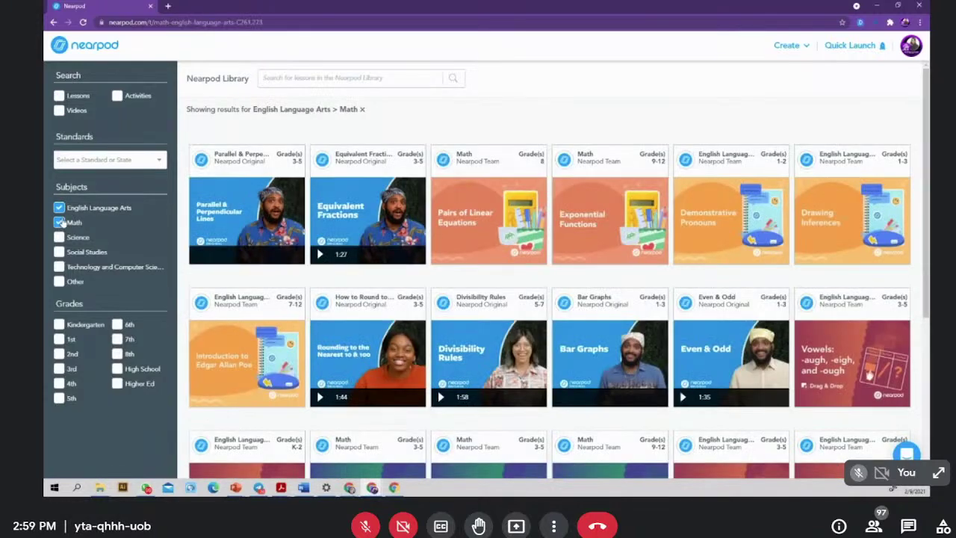
click(59, 221)
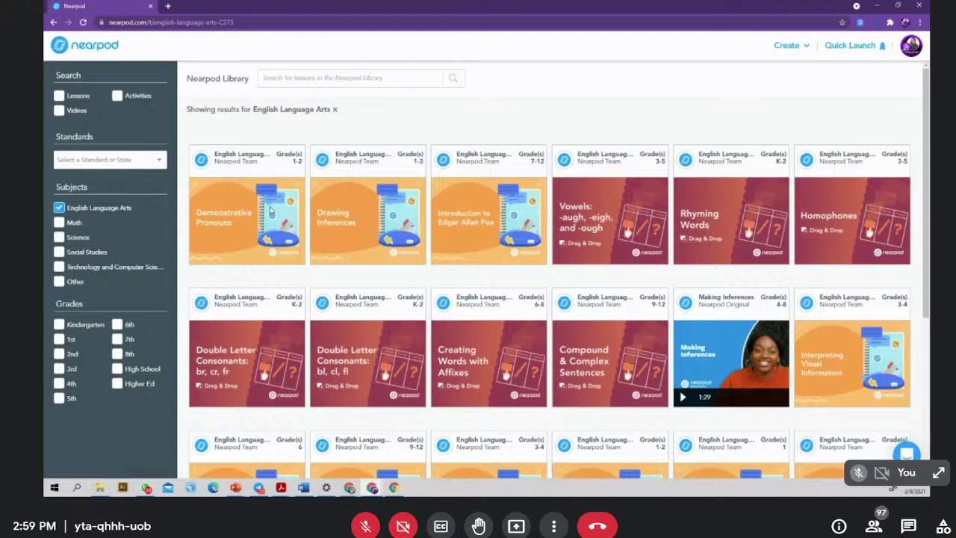
mouse_move(233, 244)
- Return to My Lessons and drag both Double Letter Consonants lessons into the BAHASA INGGERIS folder
click(74, 46)
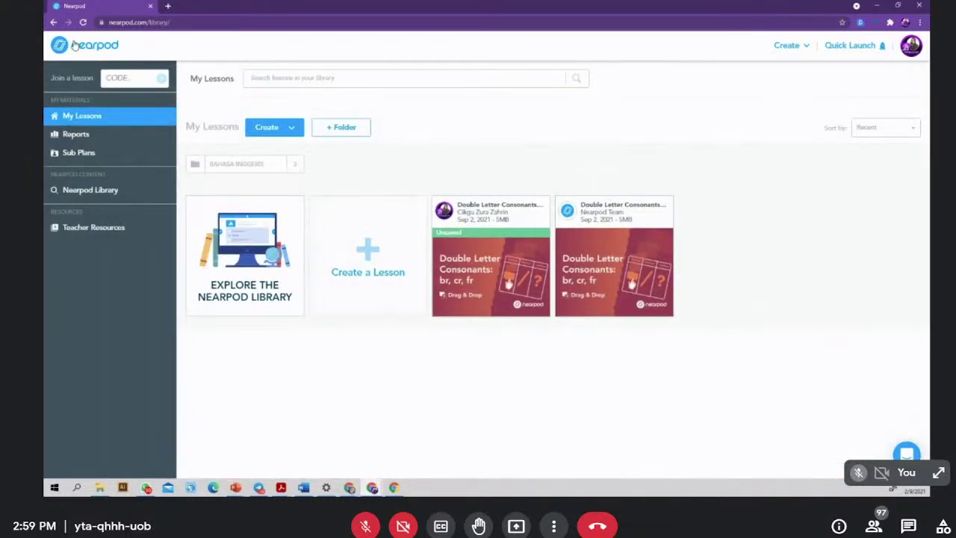
mouse_move(500, 224)
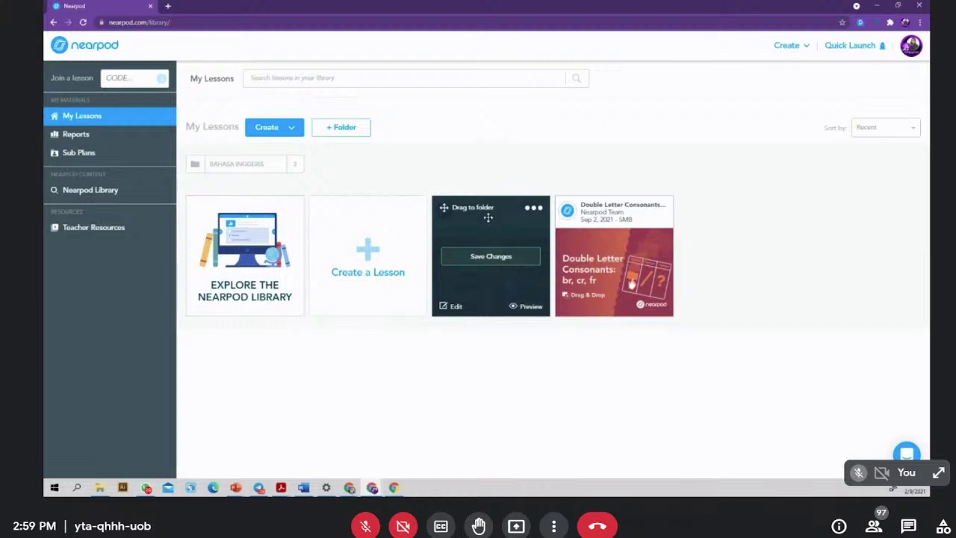
drag(478, 210, 239, 166)
mouse_move(478, 209)
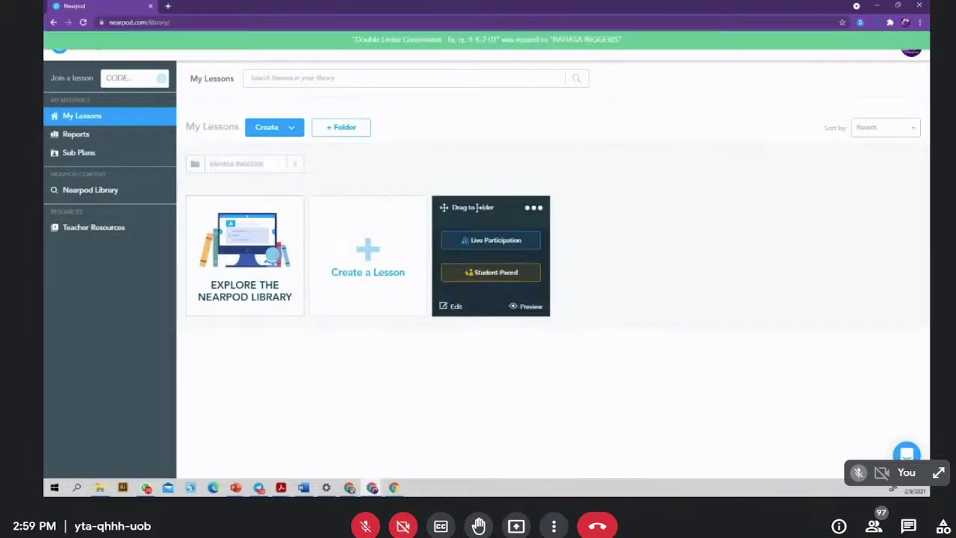
drag(478, 209, 228, 165)
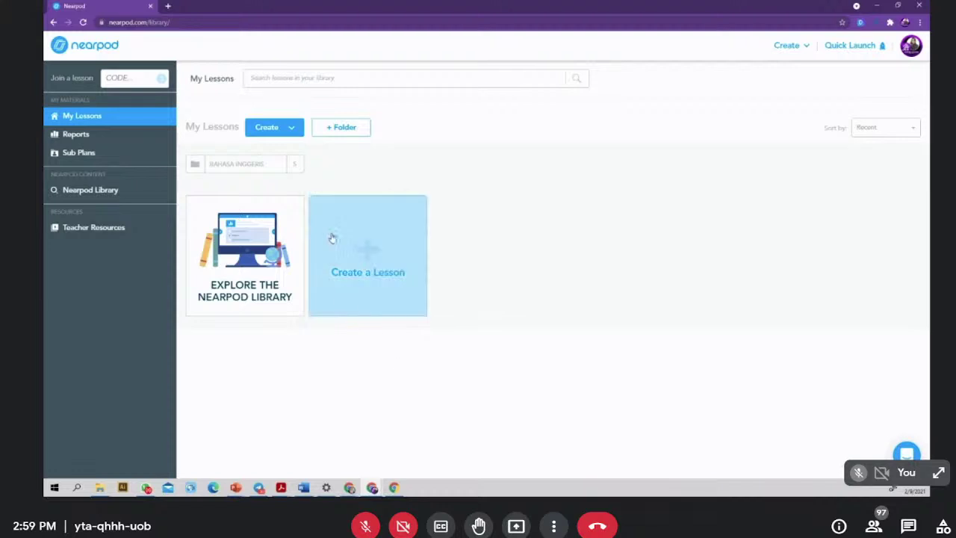
- Start a new lesson from the Create a Lesson card, opening Untitled Lesson (1)
click(370, 254)
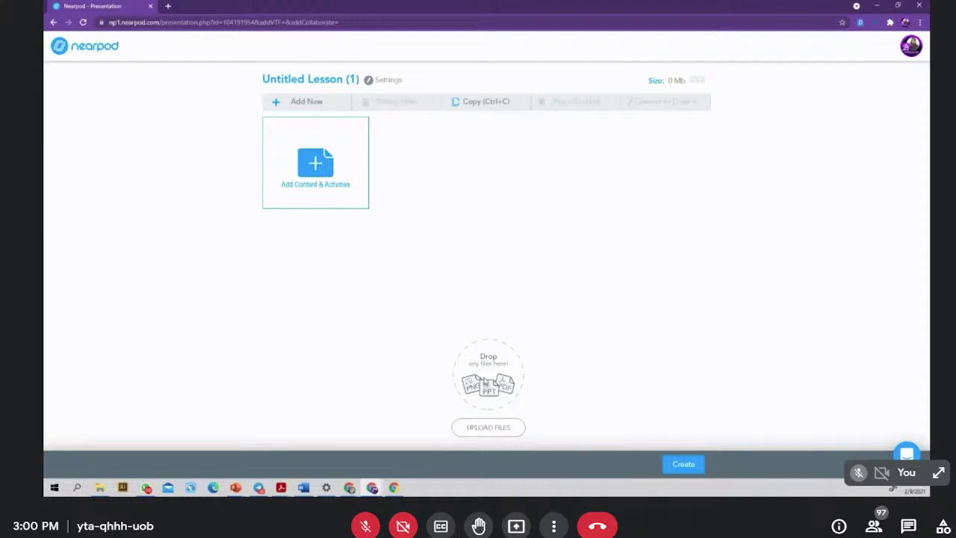
- Upload the Desktop presentation 'pembersih udara semula jadi-2' into the new lesson
click(484, 433)
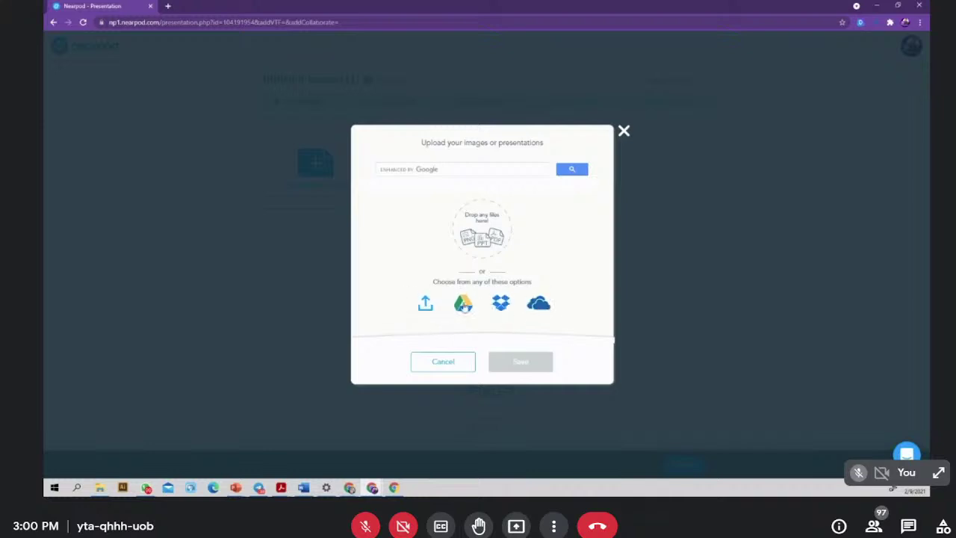
click(426, 305)
click(424, 308)
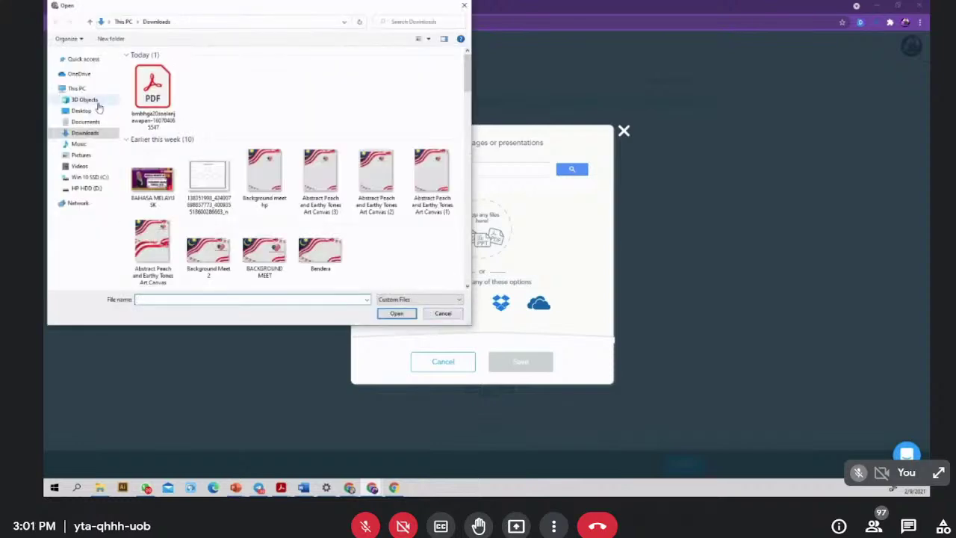
click(112, 112)
scroll(351, 209, down, 5)
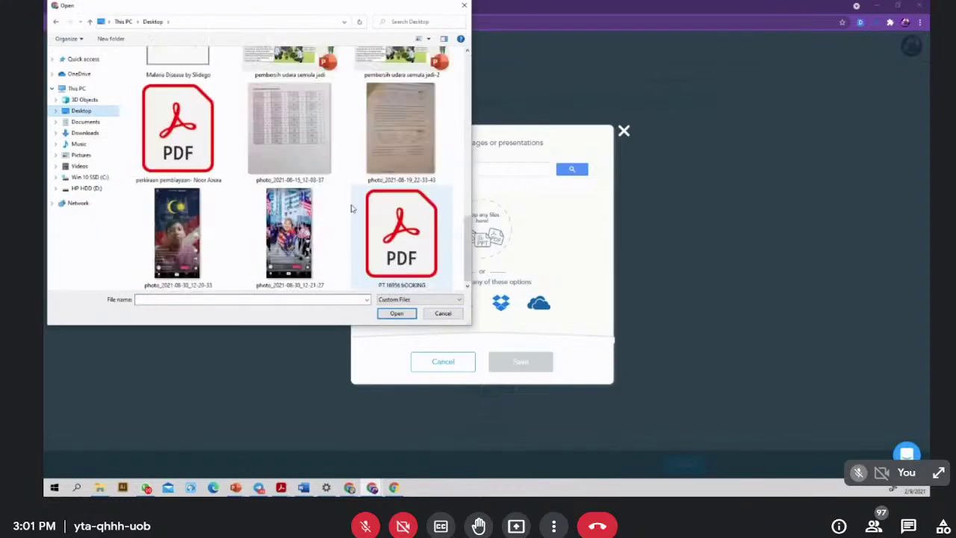
scroll(352, 209, up, 2)
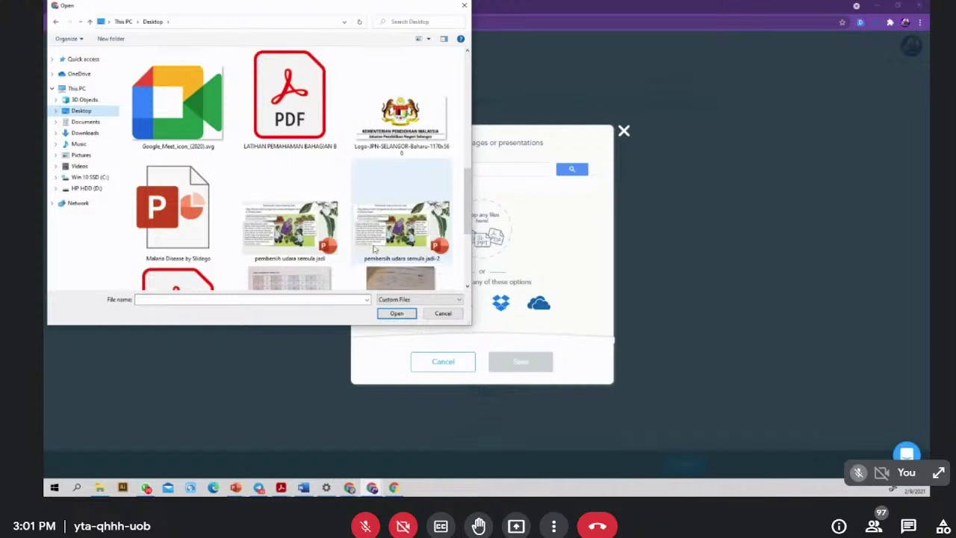
click(401, 226)
click(394, 313)
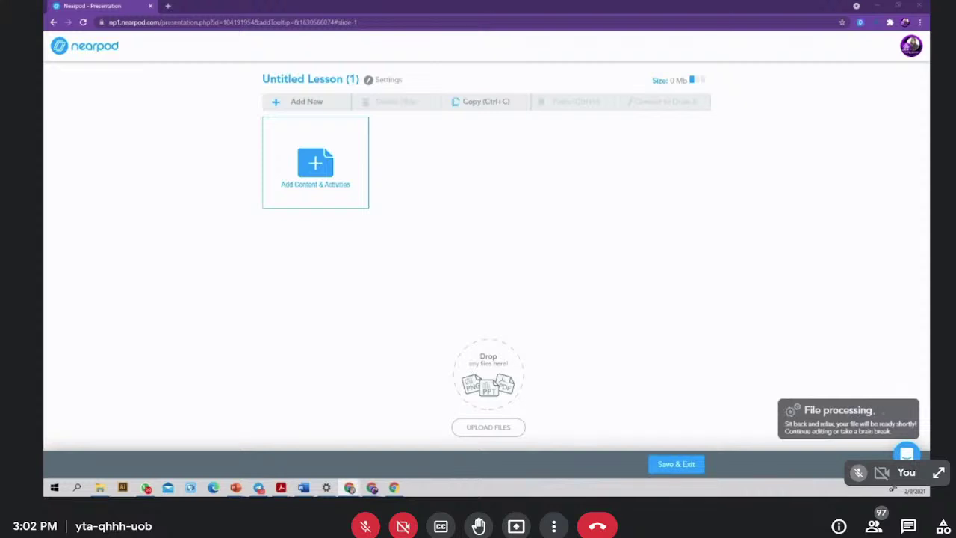
- Reply 'tiada' in the meeting chat and close the chat panel
click(908, 526)
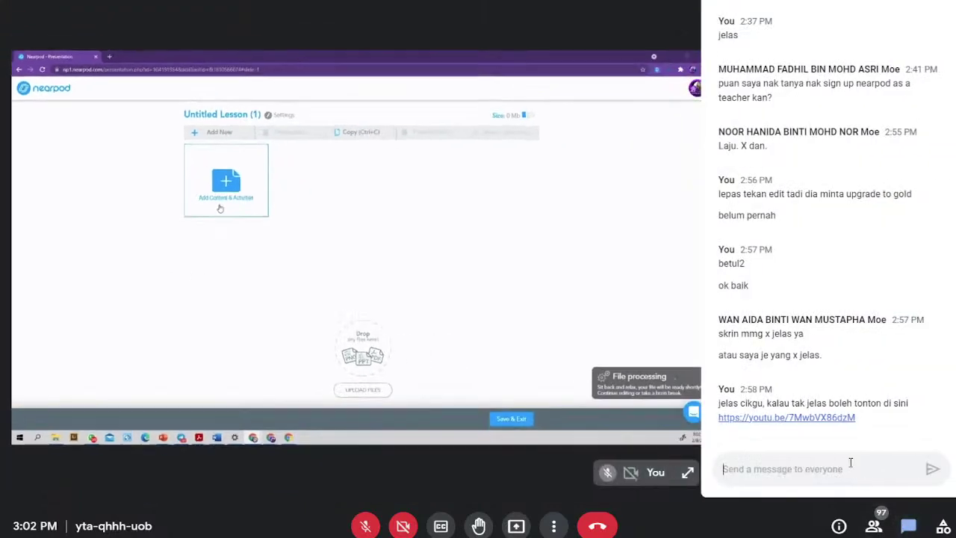
text(tiada)
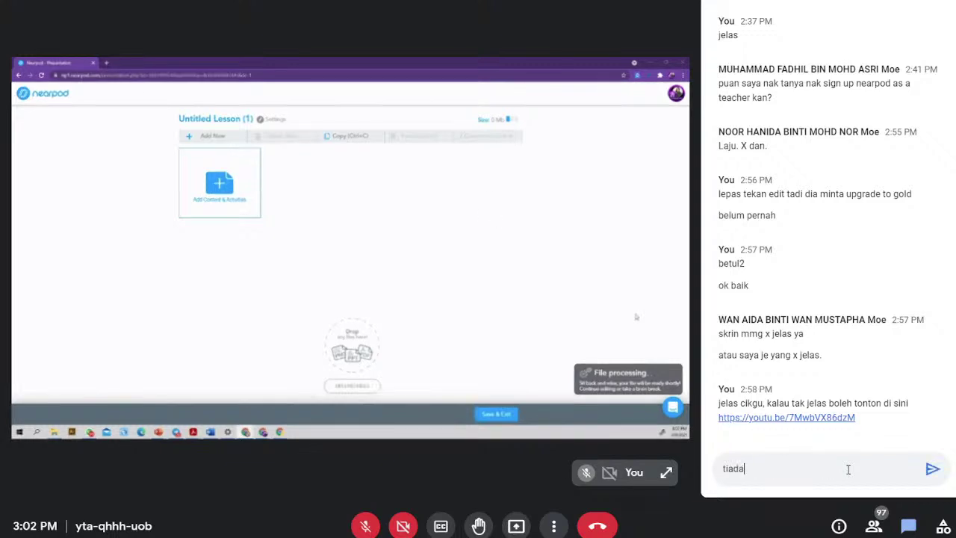
key(Return)
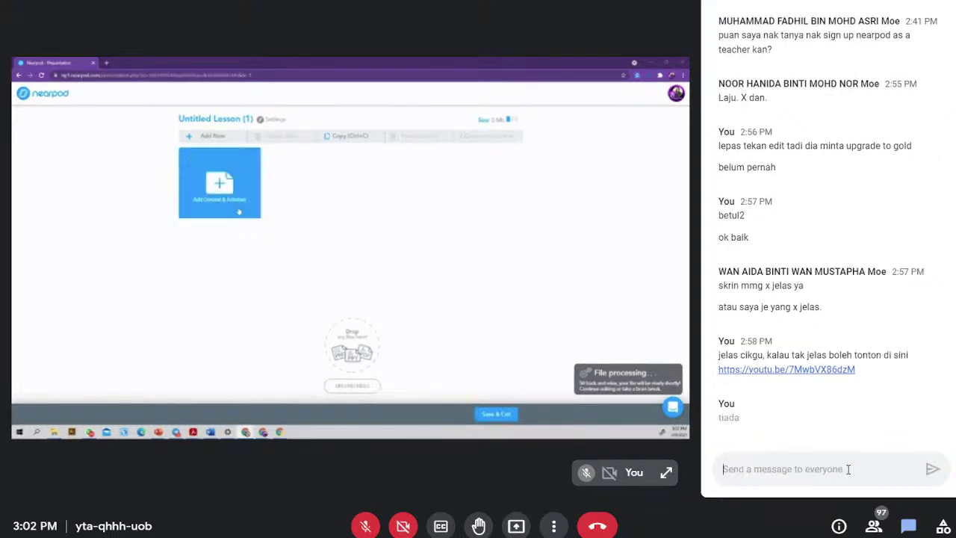
click(923, 37)
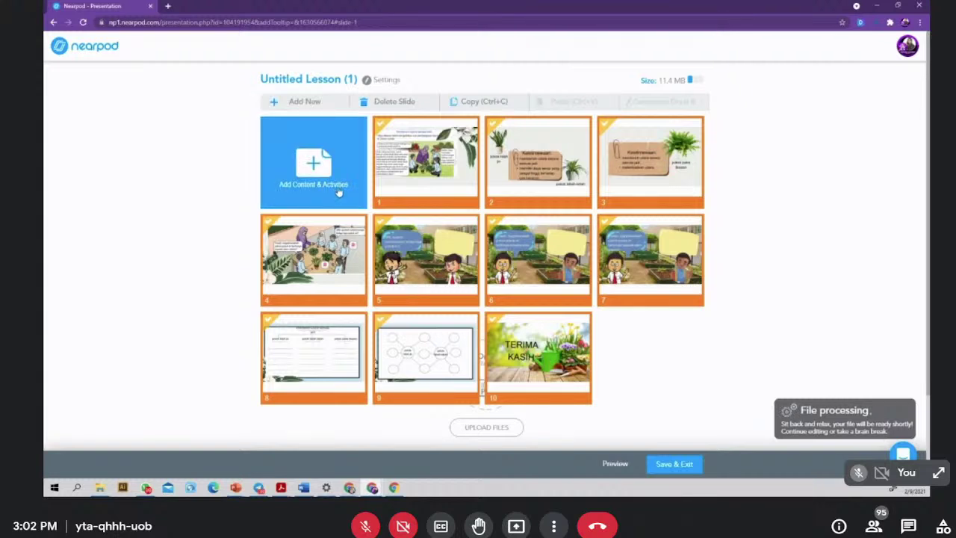
- Once the ten slides finish importing, open the Add Content & Activities picker
click(312, 165)
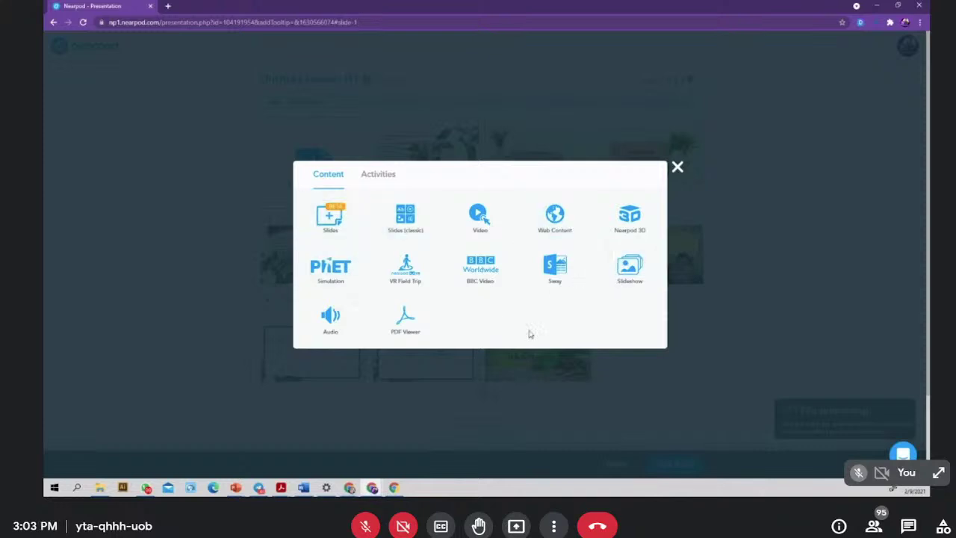
- Add a blank slide and compare themes like Minimal, Ruby, Clockwork and Green
click(331, 222)
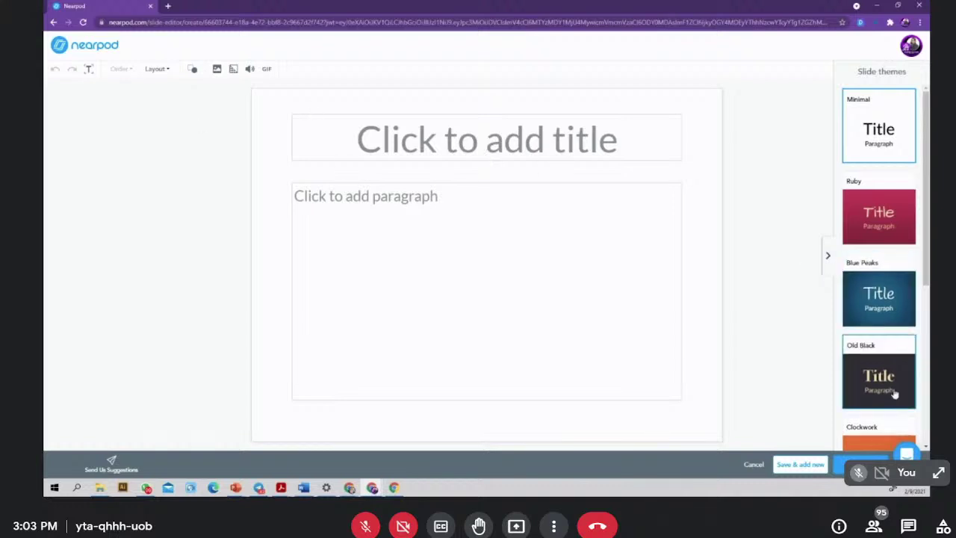
scroll(874, 179, down, 2)
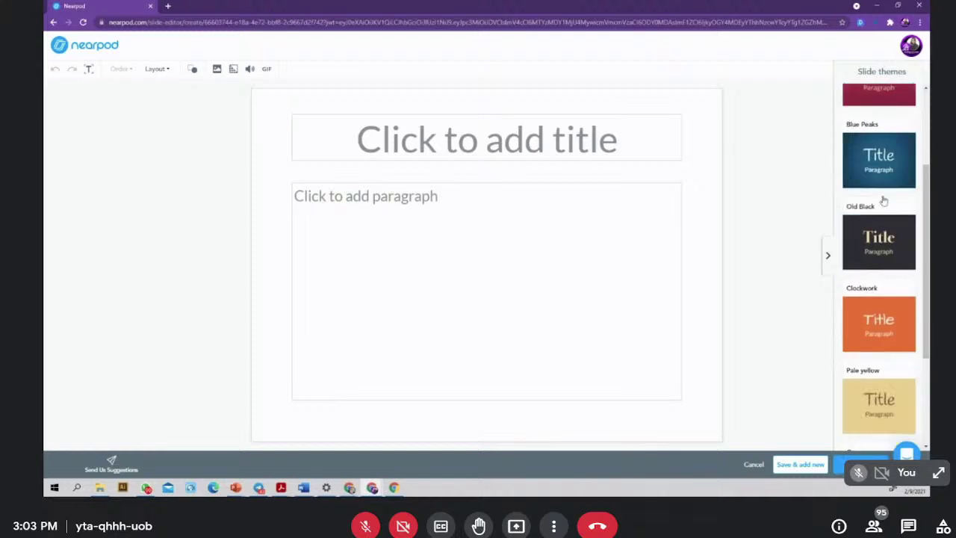
scroll(884, 200, down, 2)
scroll(879, 321, up, 4)
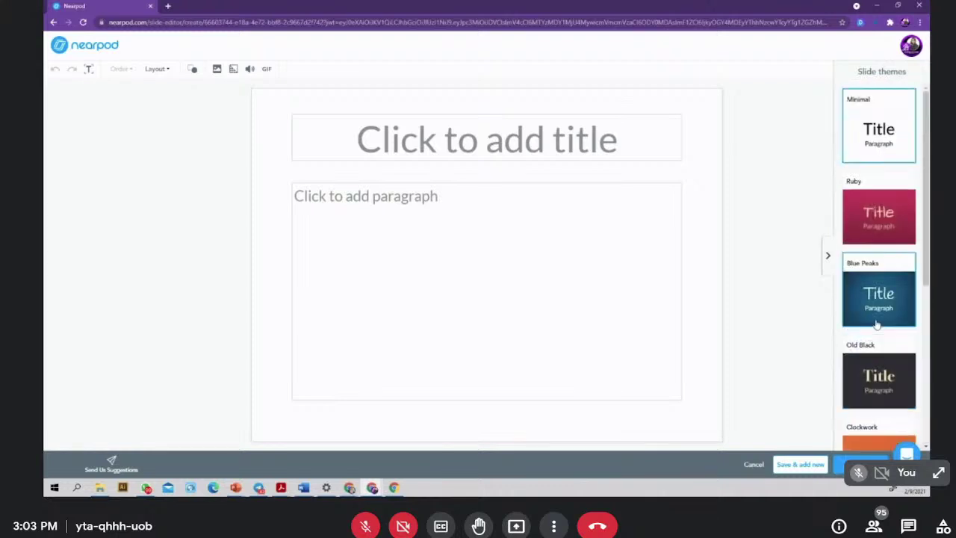
scroll(879, 197, down, 3)
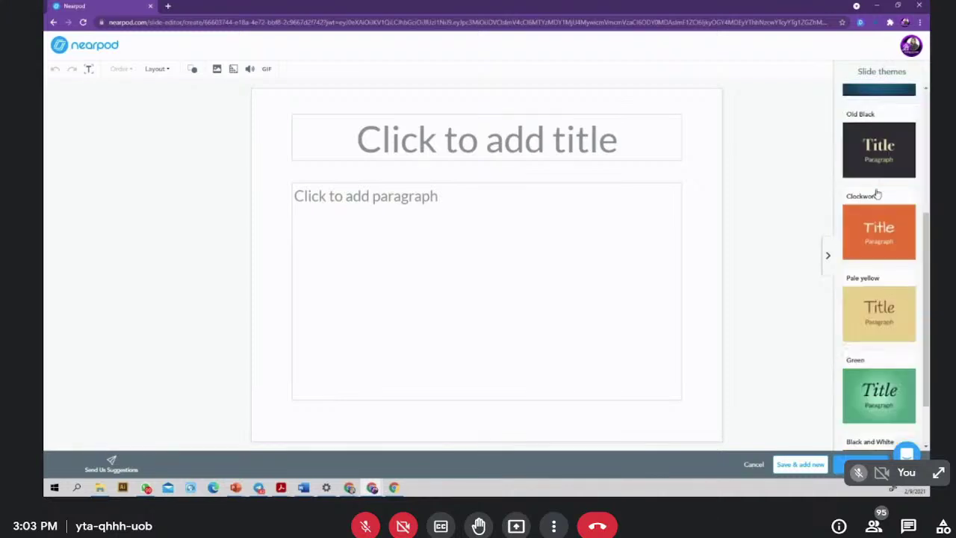
scroll(878, 195, down, 1)
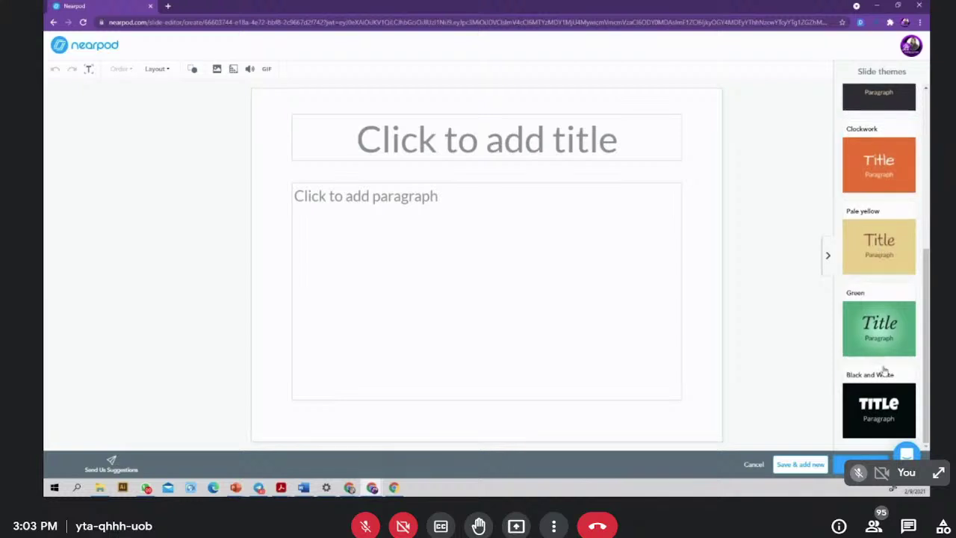
scroll(874, 409, up, 1)
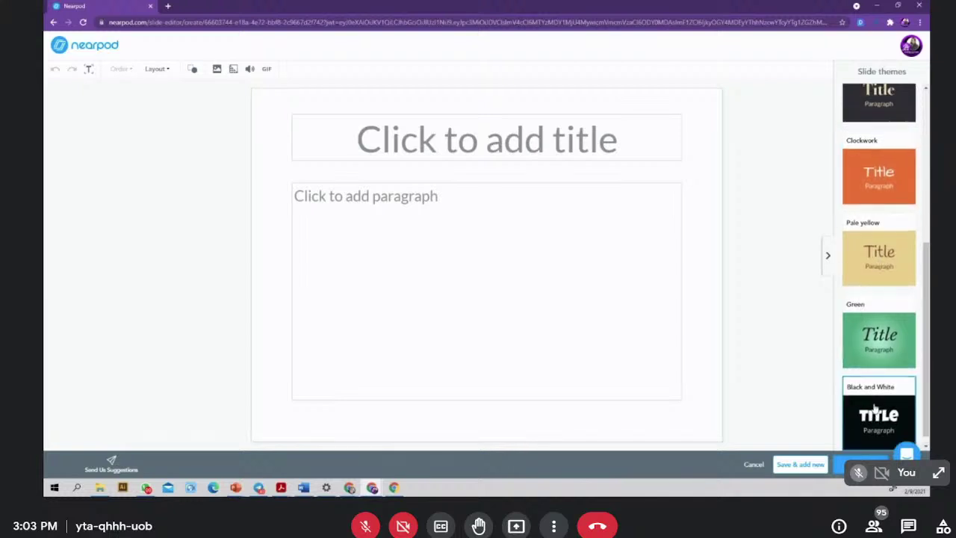
scroll(875, 407, down, 1)
scroll(871, 344, up, 5)
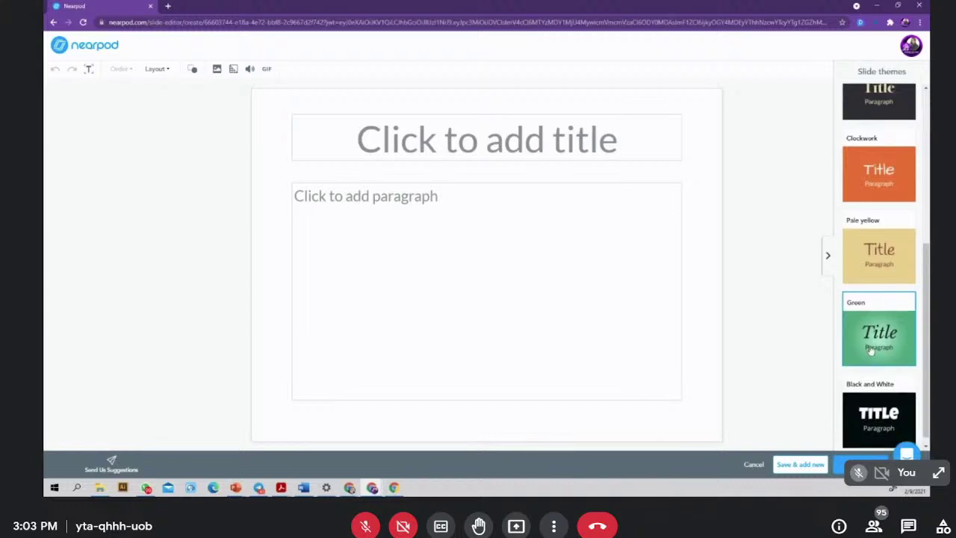
scroll(865, 209, down, 5)
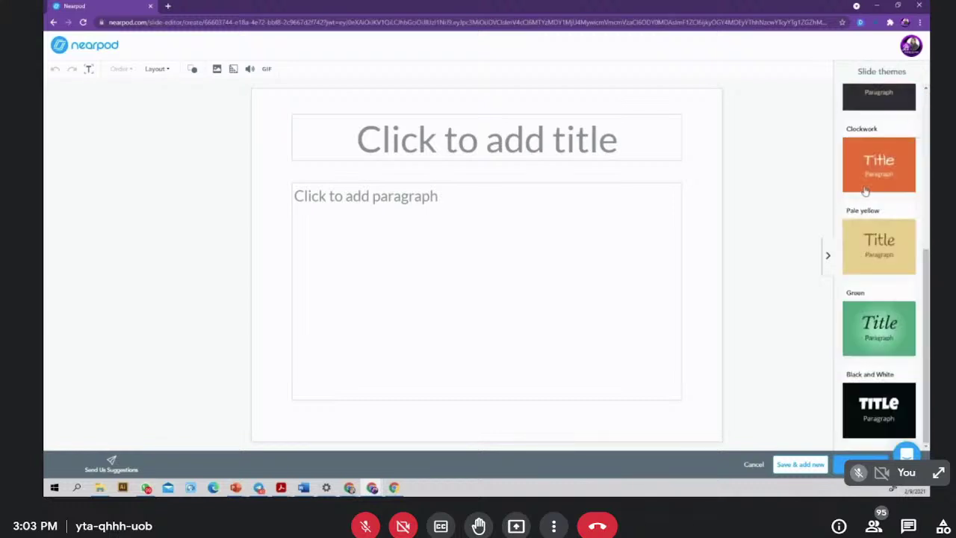
- Apply the Black and White theme and title the slide 'BAHASA MELAYU'
click(882, 404)
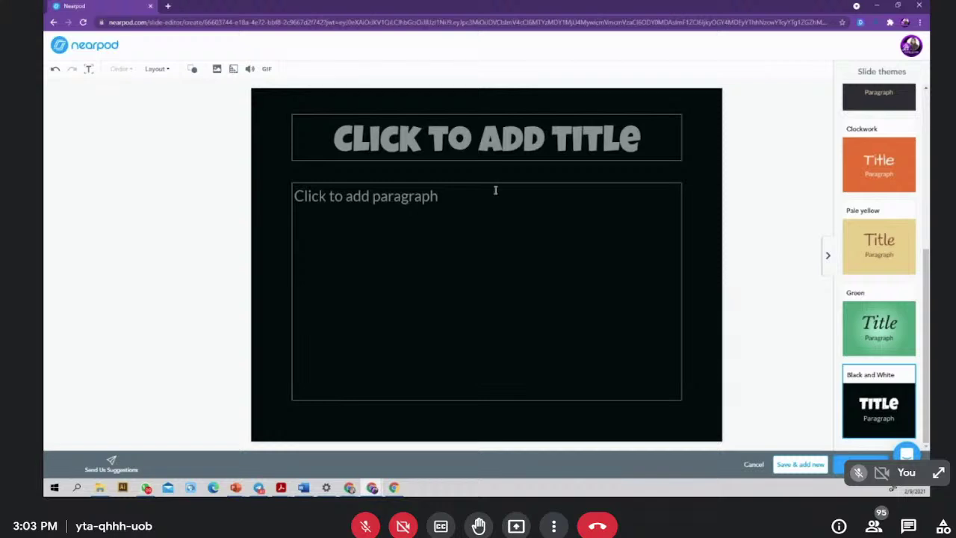
click(366, 150)
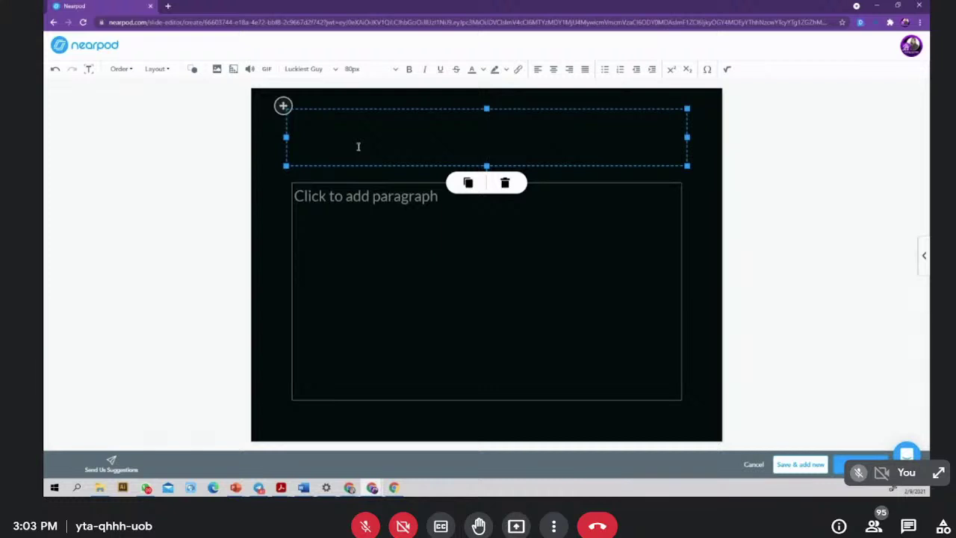
text(BAHAS)
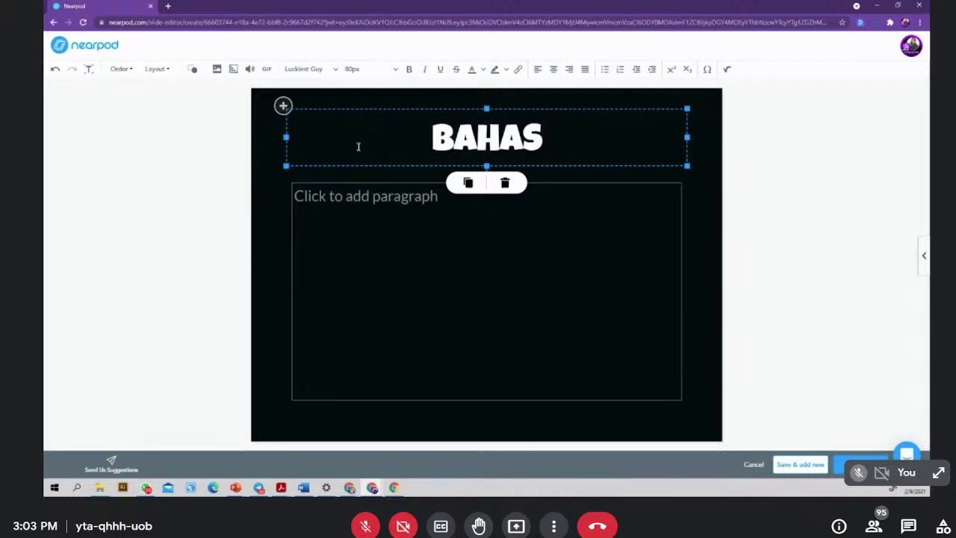
text(A MELAYU)
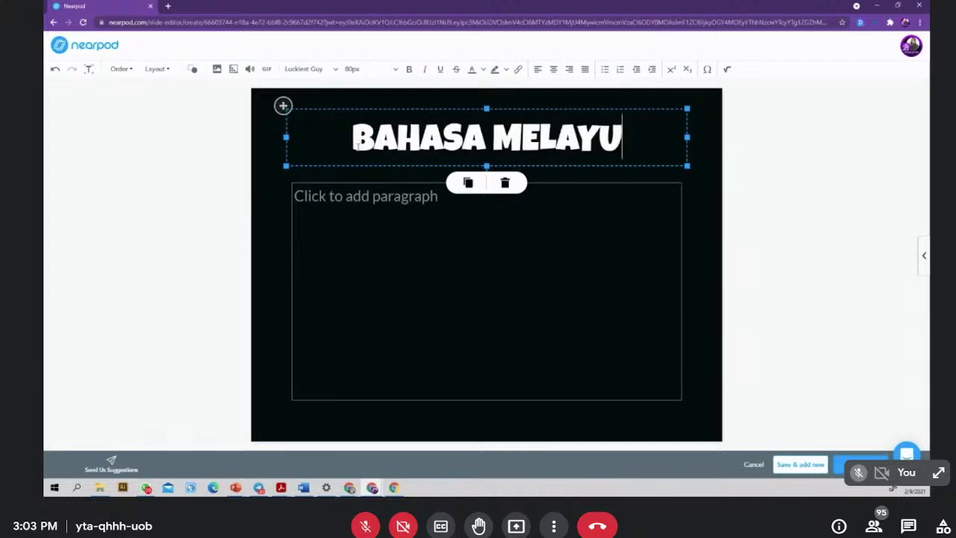
- Enter 'TAJUK: KATA SERU' as the paragraph text below the title
click(406, 201)
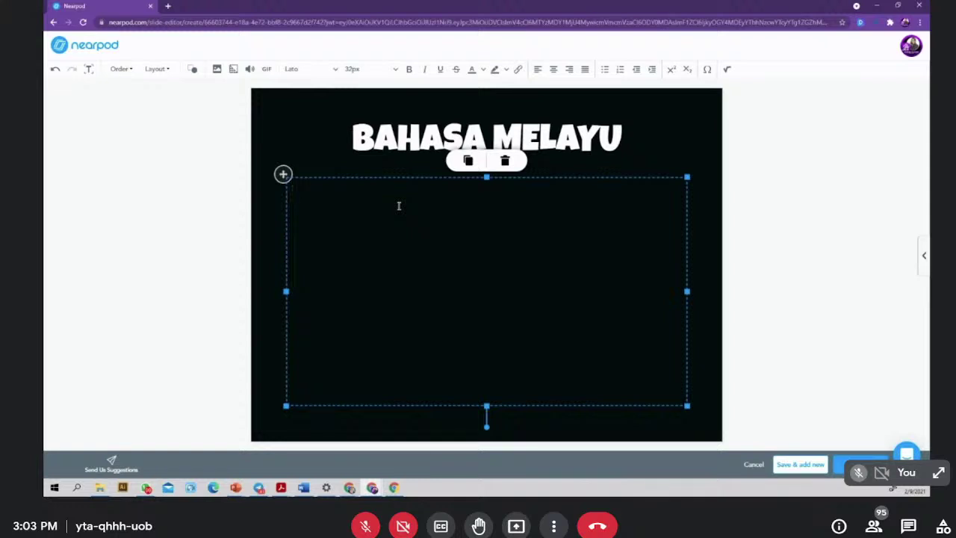
text(pembersi)
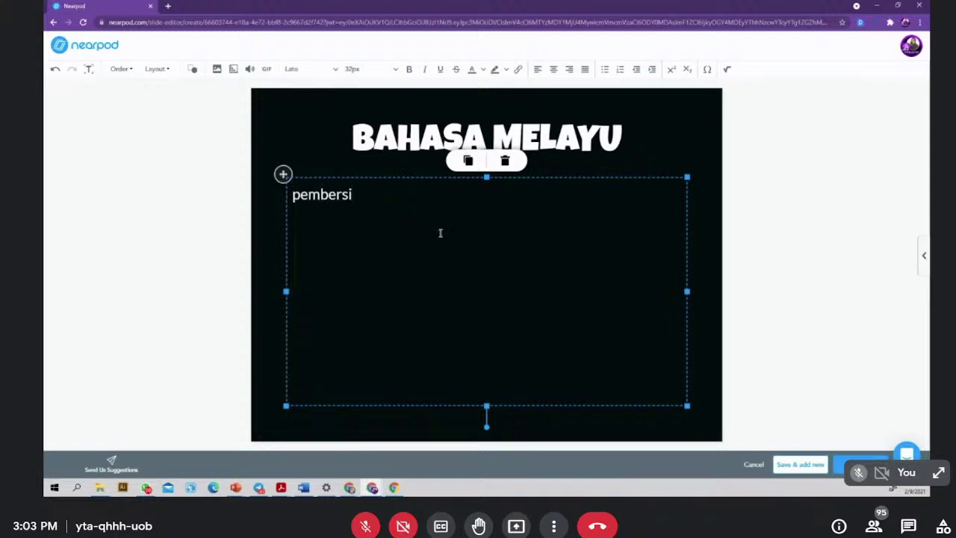
key(BackSpace)
key(BackSpace)
key(BackSpace)
key(BackSpace)
key(BackSpace)
key(BackSpace)
key(BackSpace)
key(BackSpace)
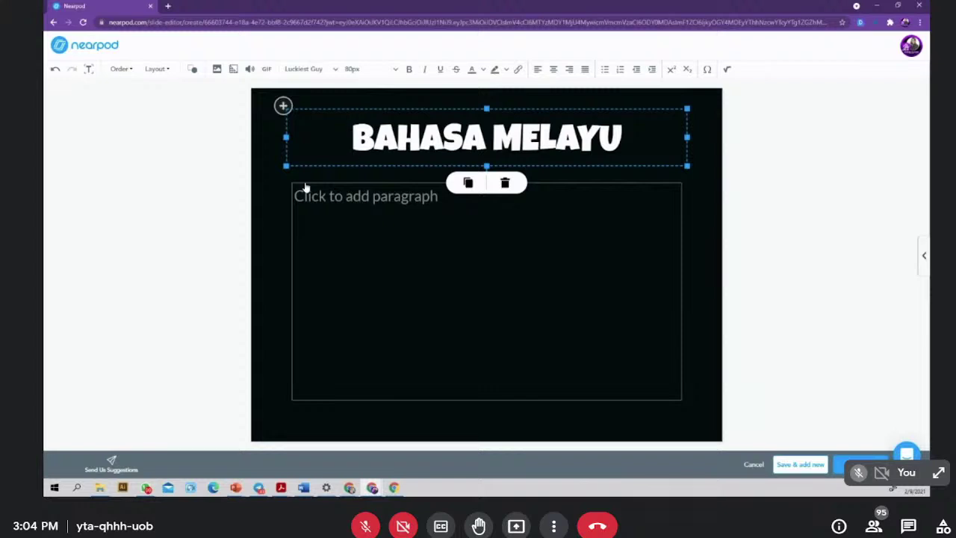
click(325, 197)
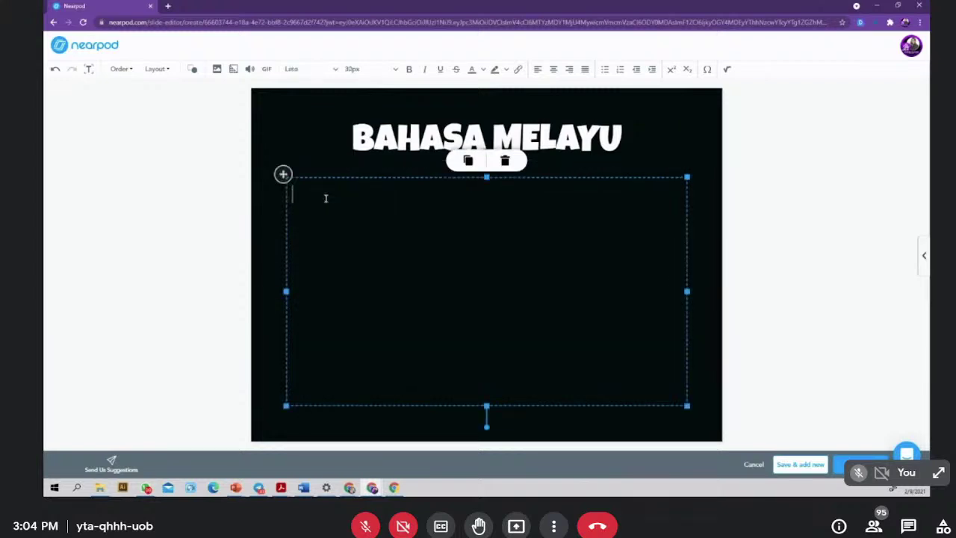
text(PEMBER)
key(BackSpace)
text(M)
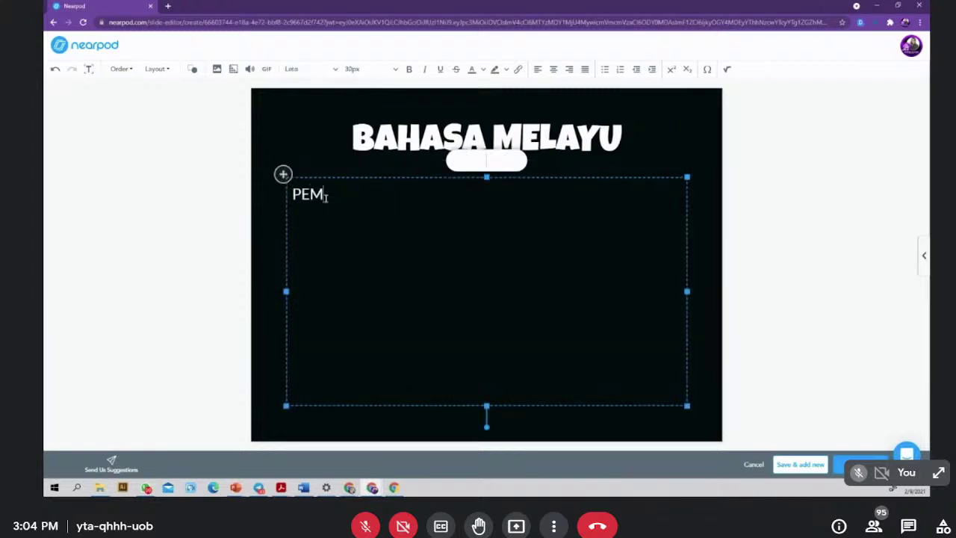
text(BERIH UDARA)
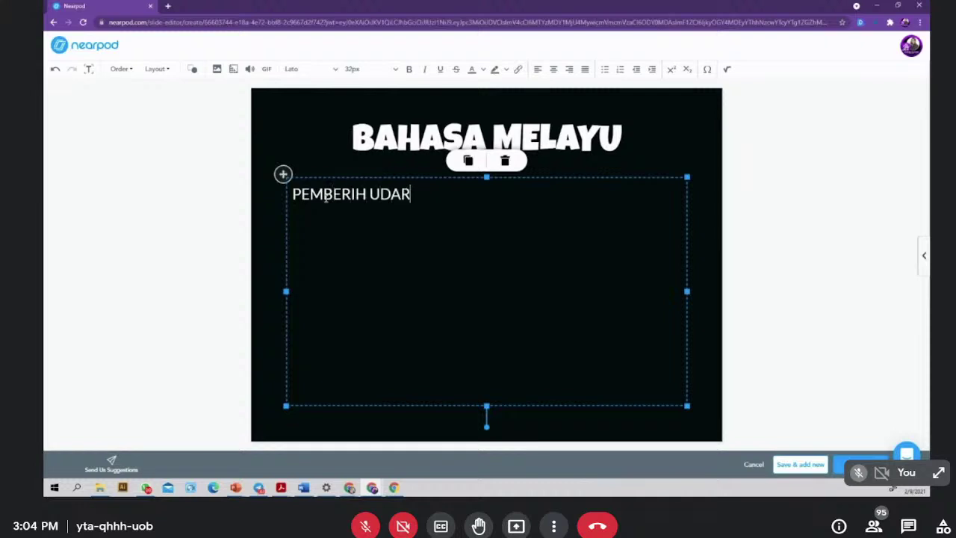
key(BackSpace)
key(BackSpace)
key(BackSpace)
key(BackSpace)
key(BackSpace)
key(BackSpace)
key(BackSpace)
key(BackSpace)
key(BackSpace)
key(BackSpace)
key(BackSpace)
key(BackSpace)
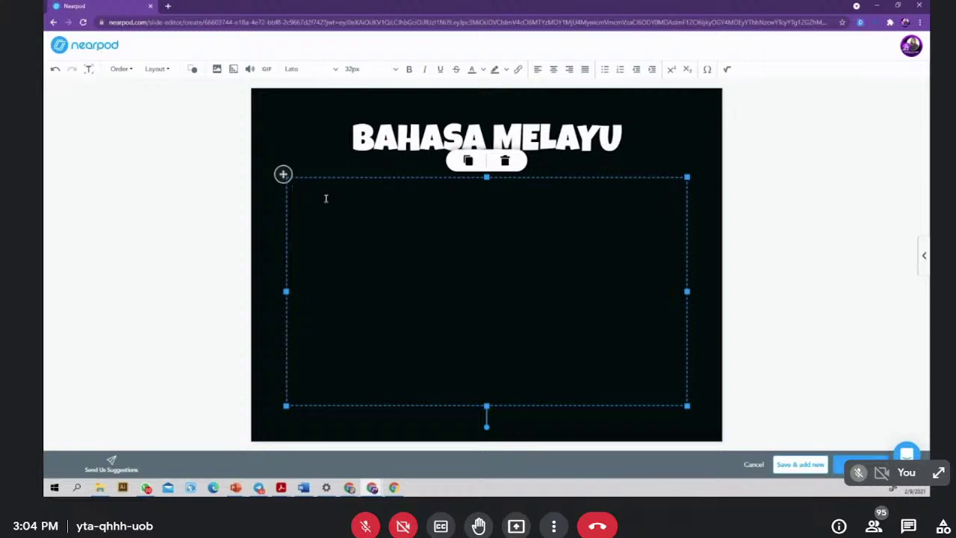
text(TAJUK: KATA SERU)
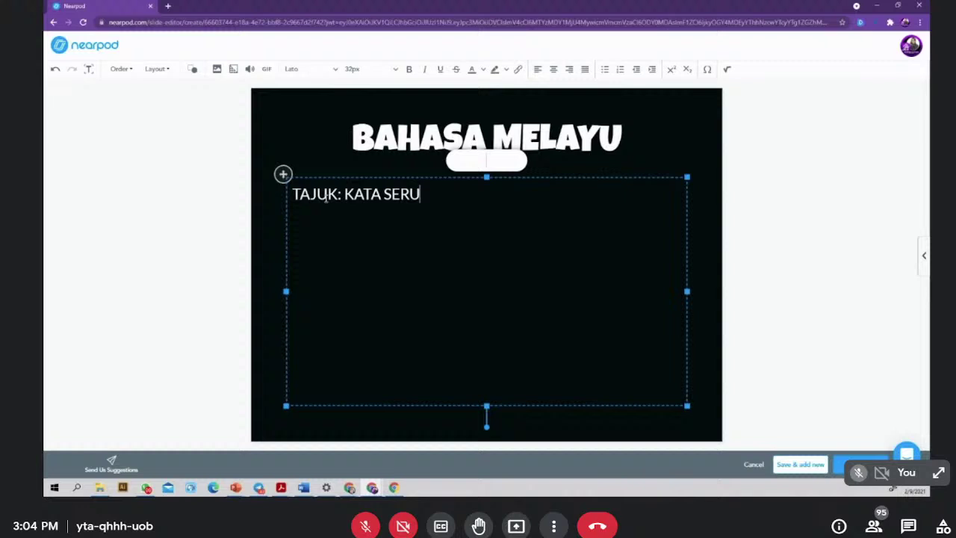
right_click(602, 489)
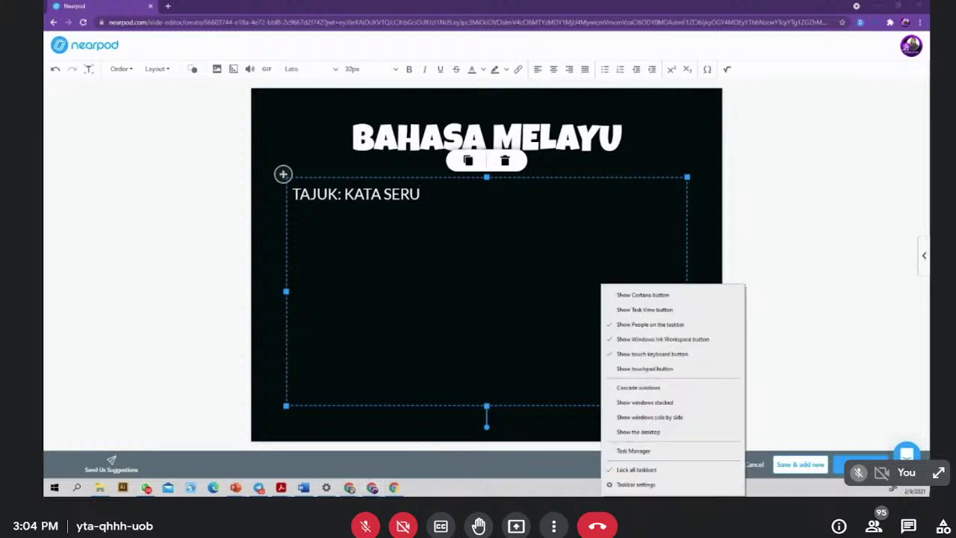
click(671, 273)
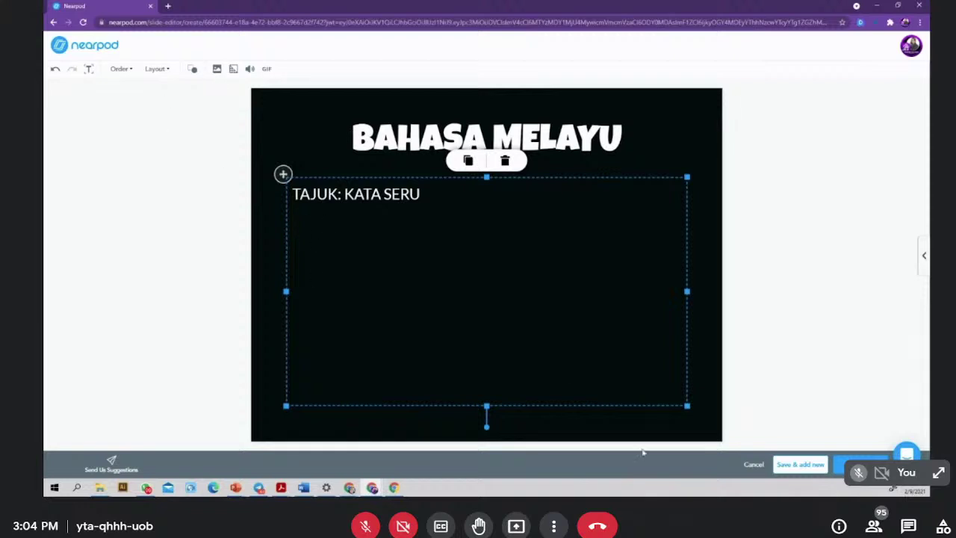
- Upload Depositphotos_14495631_m-2015 from Downloads as the slide's background image
click(233, 68)
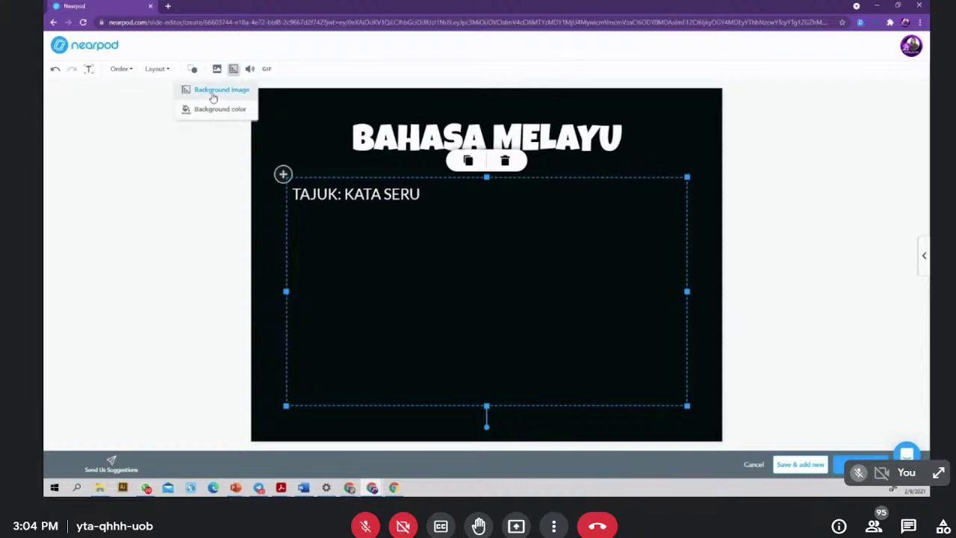
click(215, 91)
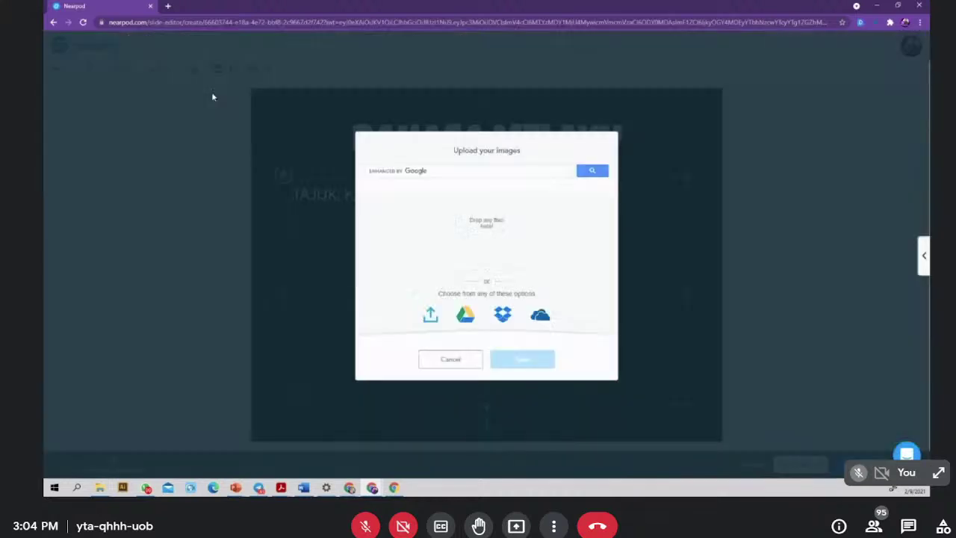
click(431, 317)
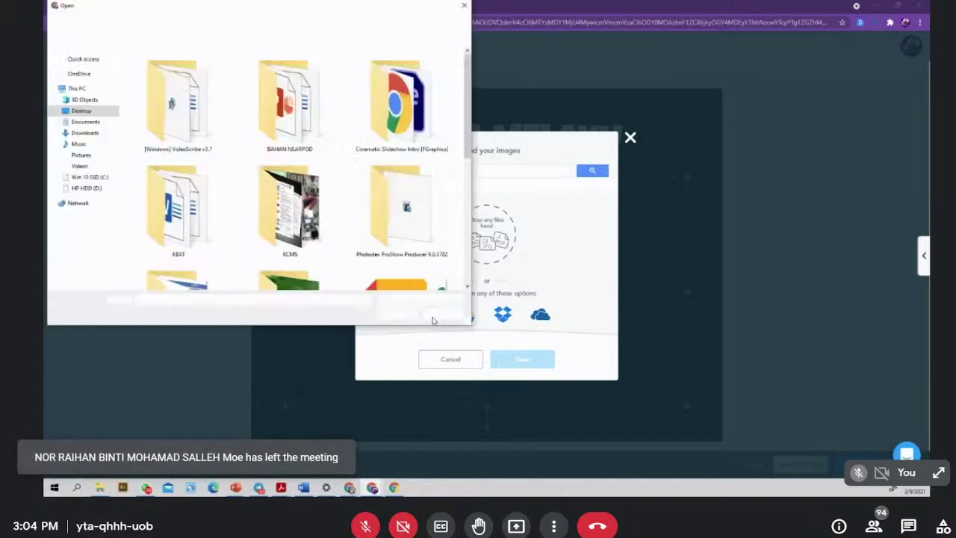
scroll(329, 215, down, 3)
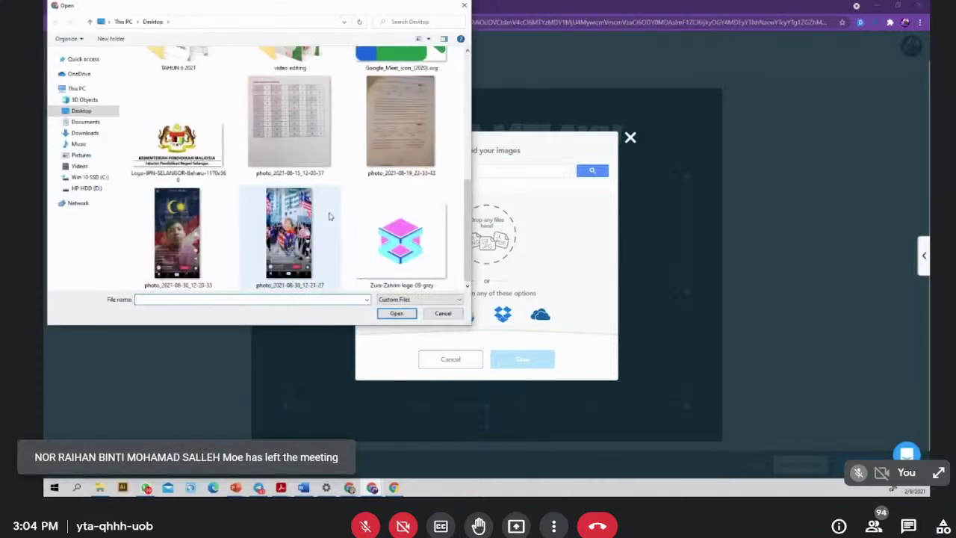
scroll(252, 188, up, 2)
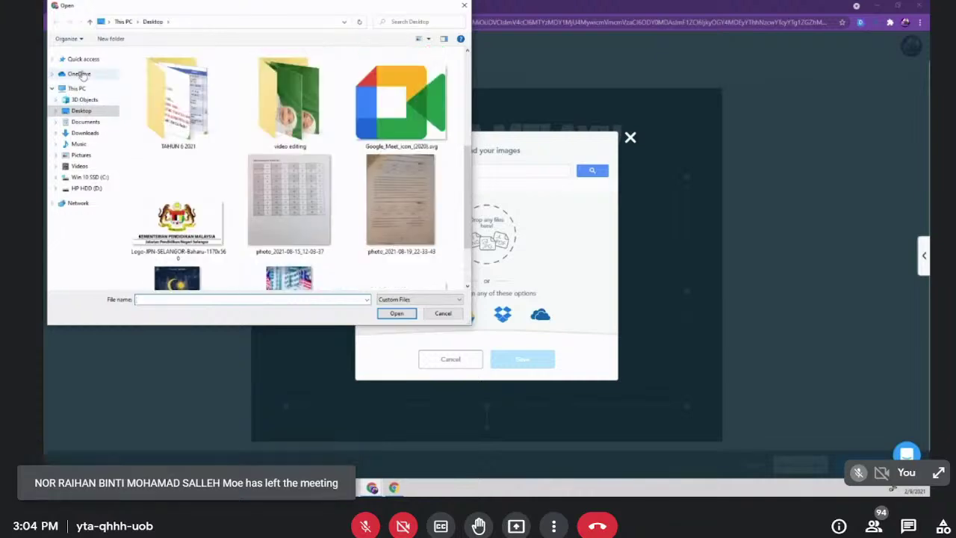
click(80, 133)
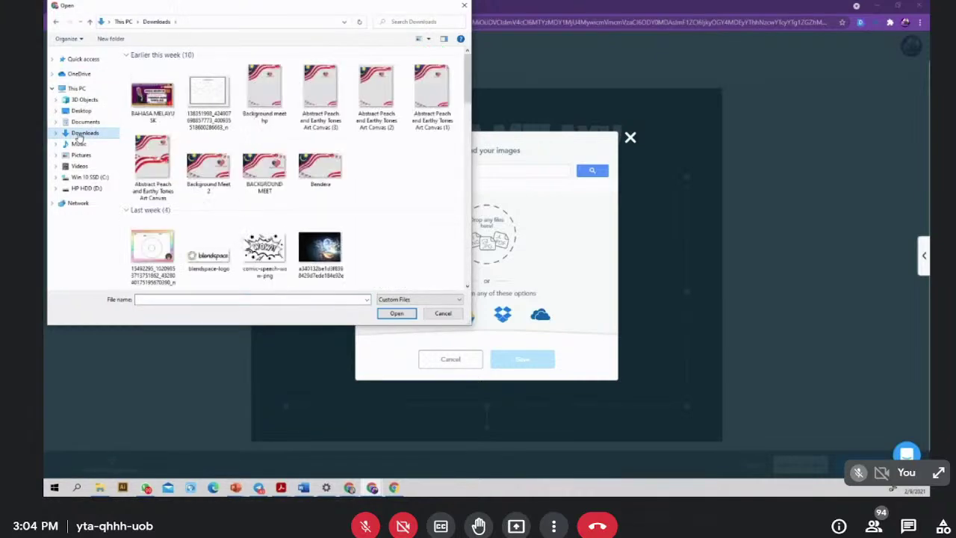
scroll(288, 196, down, 5)
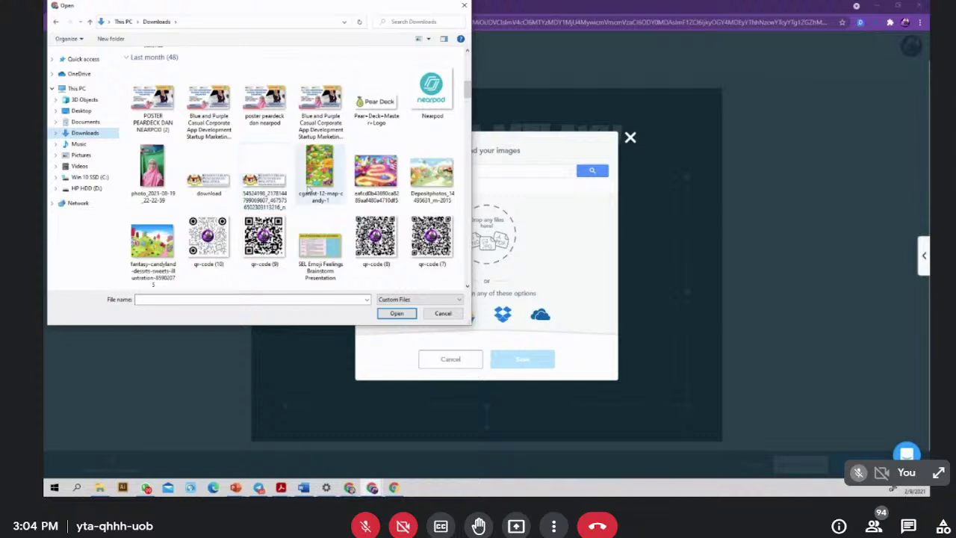
click(432, 174)
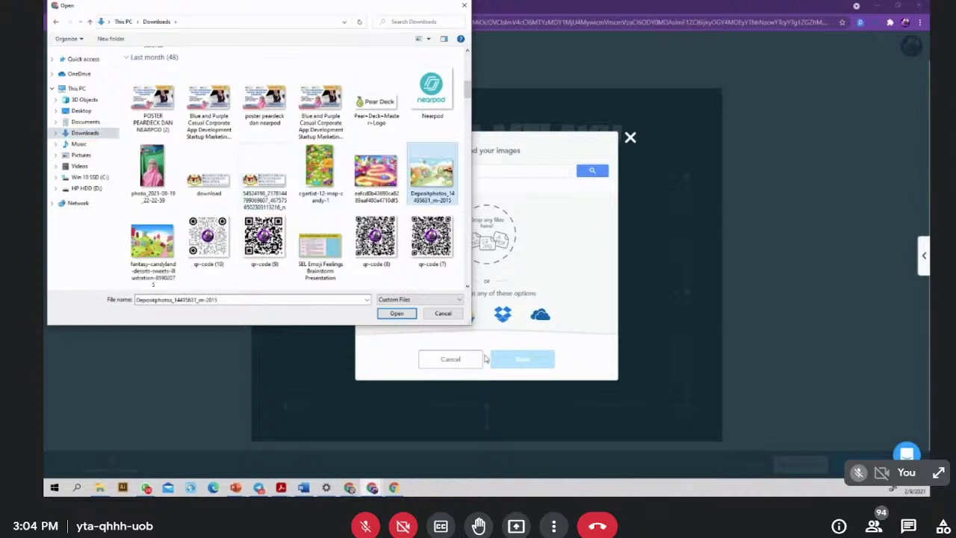
click(397, 313)
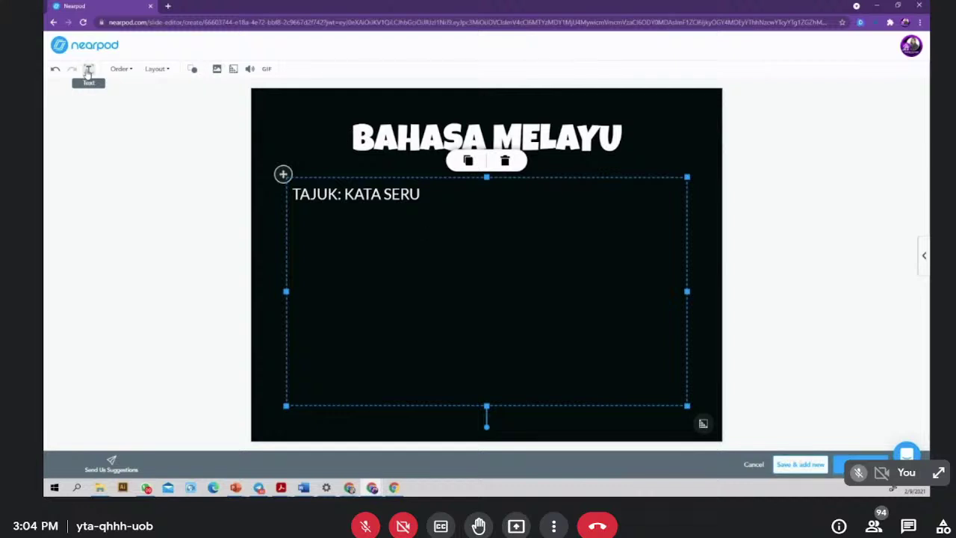
- Check the Order options for the BAHASA MELAYU and TAJUK: KATA SERU boxes, then view layouts
click(132, 70)
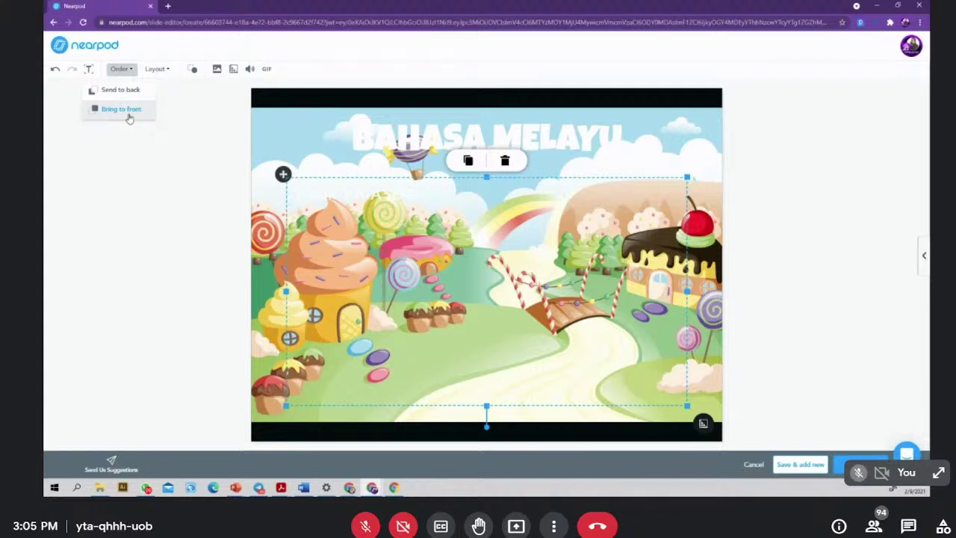
click(359, 137)
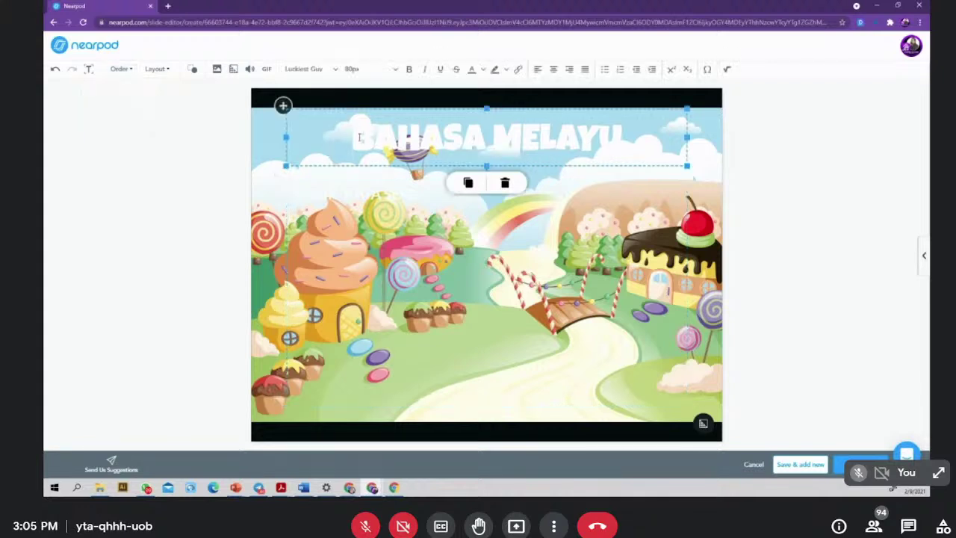
click(306, 198)
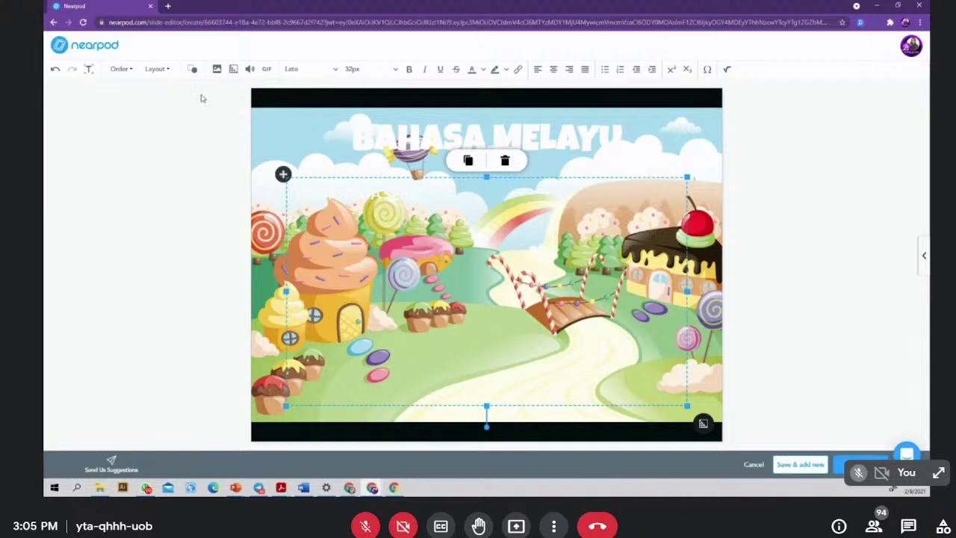
click(123, 69)
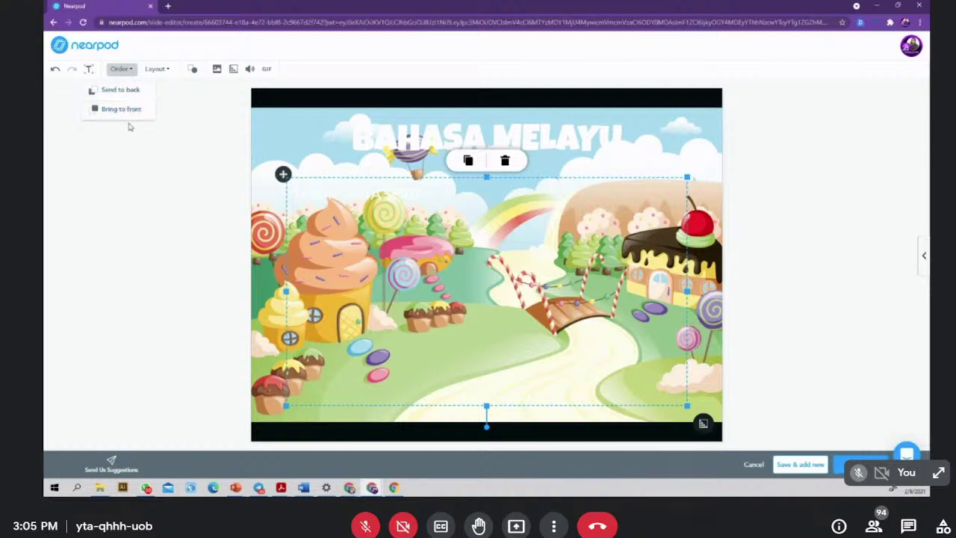
click(165, 70)
click(164, 70)
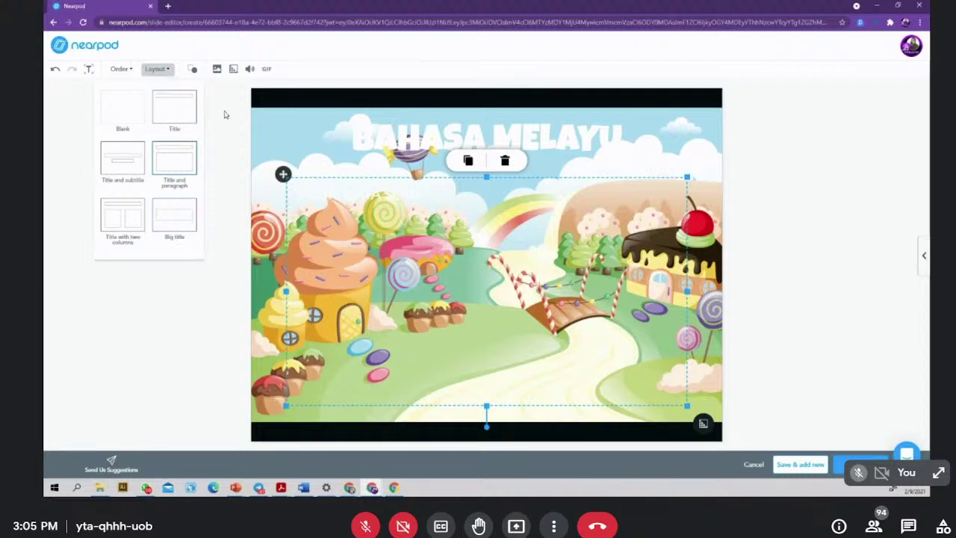
- Insert a square shape, stretch it into a wide bar, and fill it dark blue
click(193, 68)
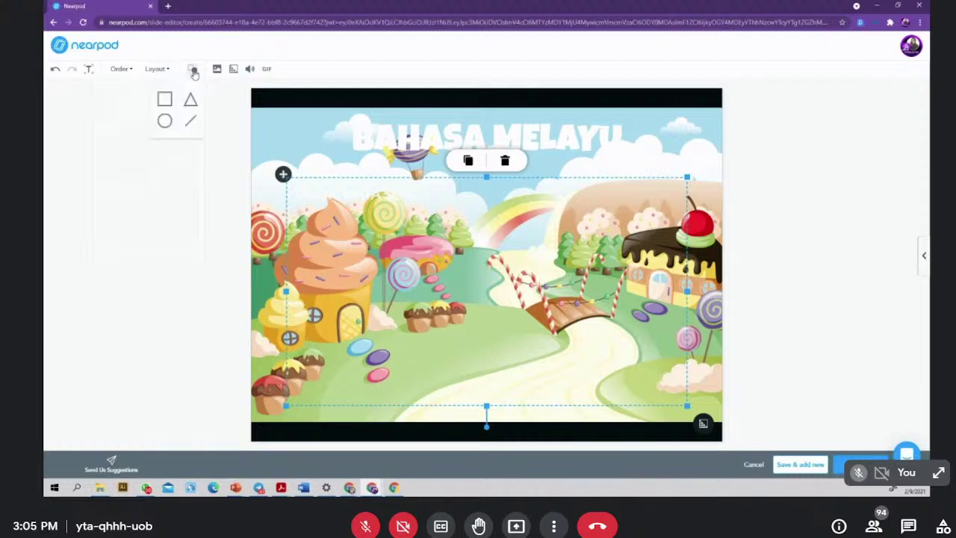
click(166, 104)
drag(481, 266, 706, 233)
click(208, 70)
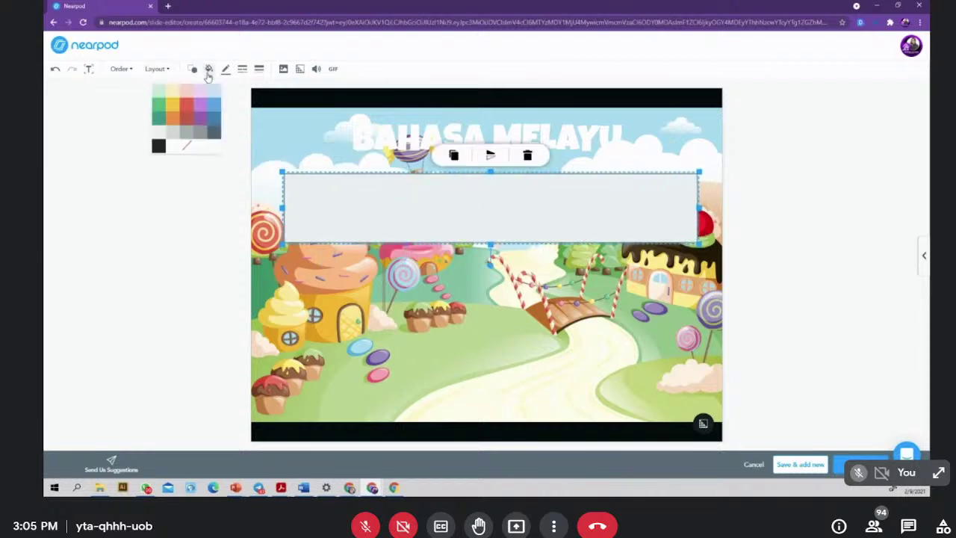
click(216, 122)
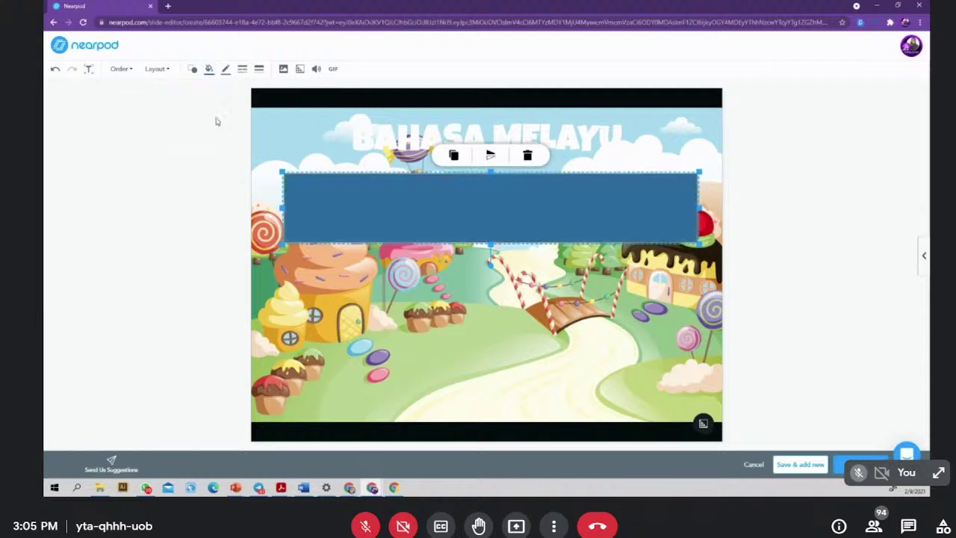
- Send the blue rectangle to the back behind the title and text boxes
right_click(435, 219)
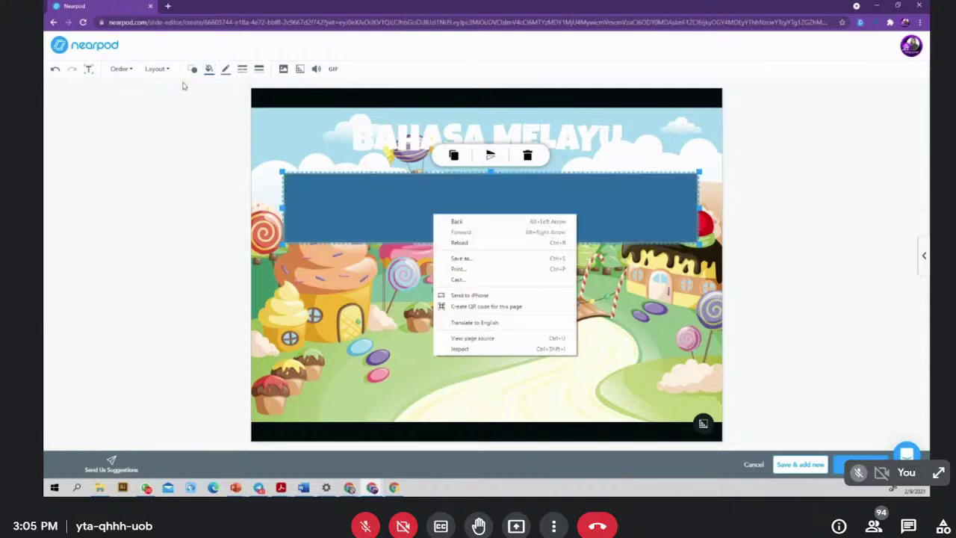
click(121, 68)
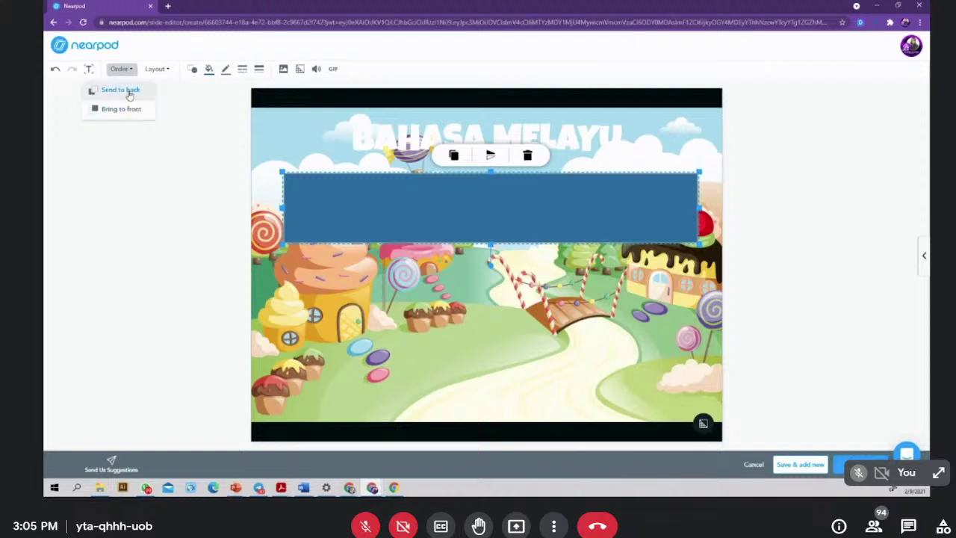
click(121, 91)
click(351, 183)
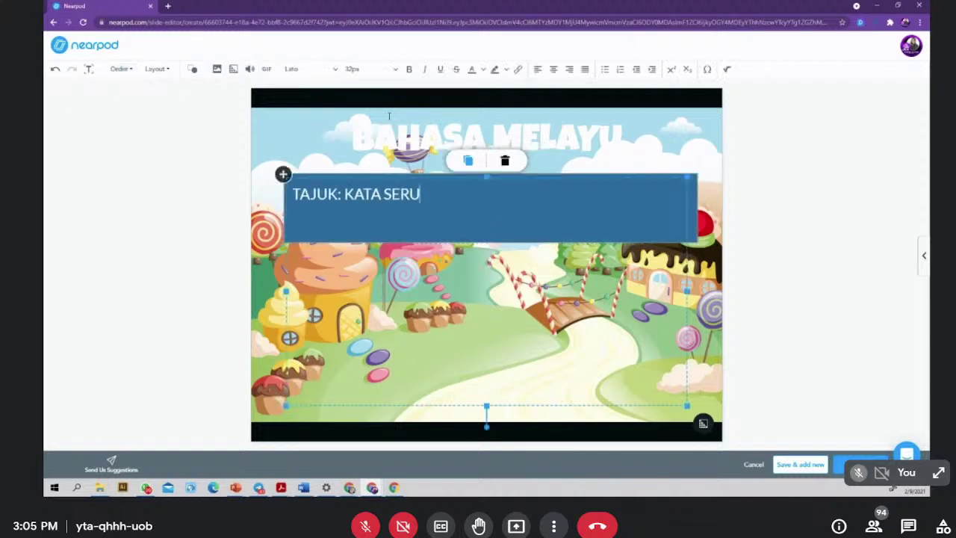
click(355, 135)
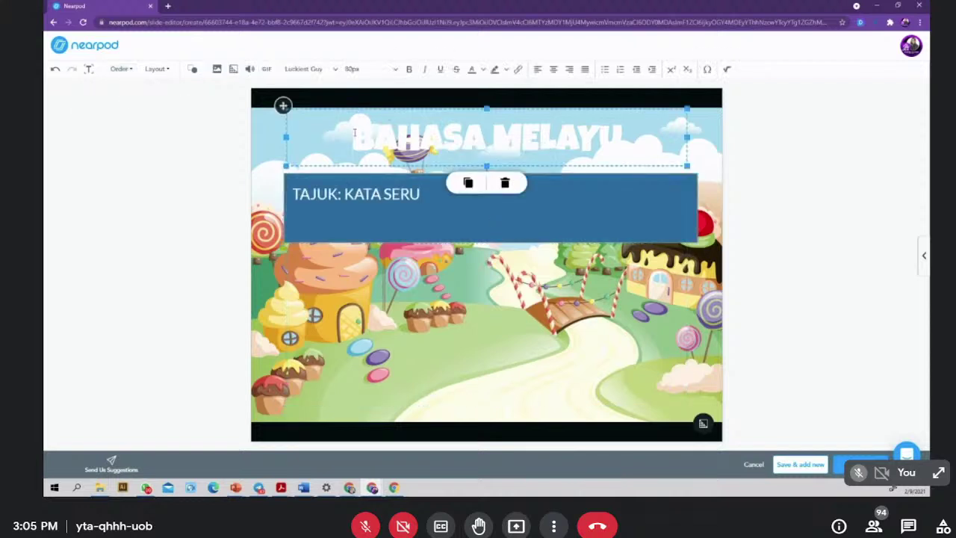
click(510, 213)
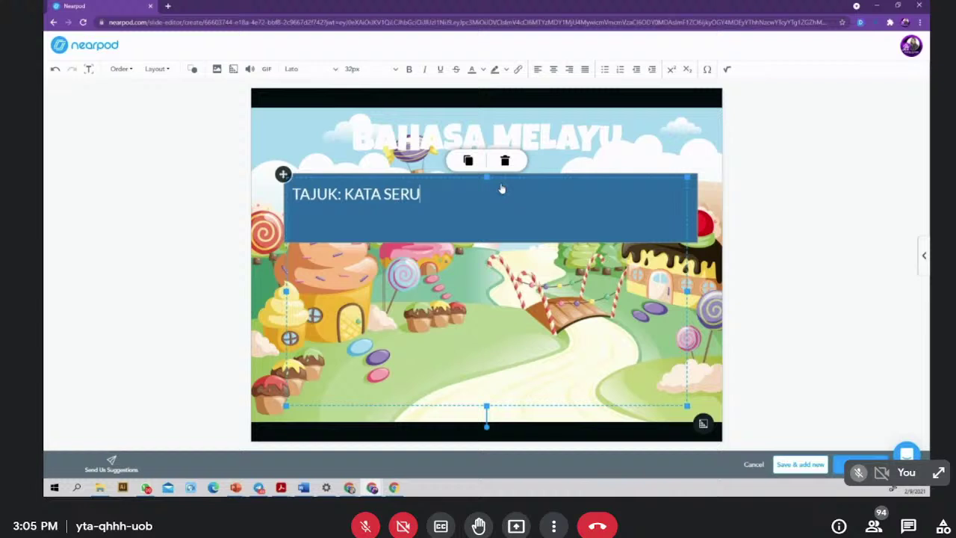
click(691, 188)
- Stretch the blue rectangle up behind BAHASA MELAYU and review its border colour, style and weight options
drag(495, 173, 498, 110)
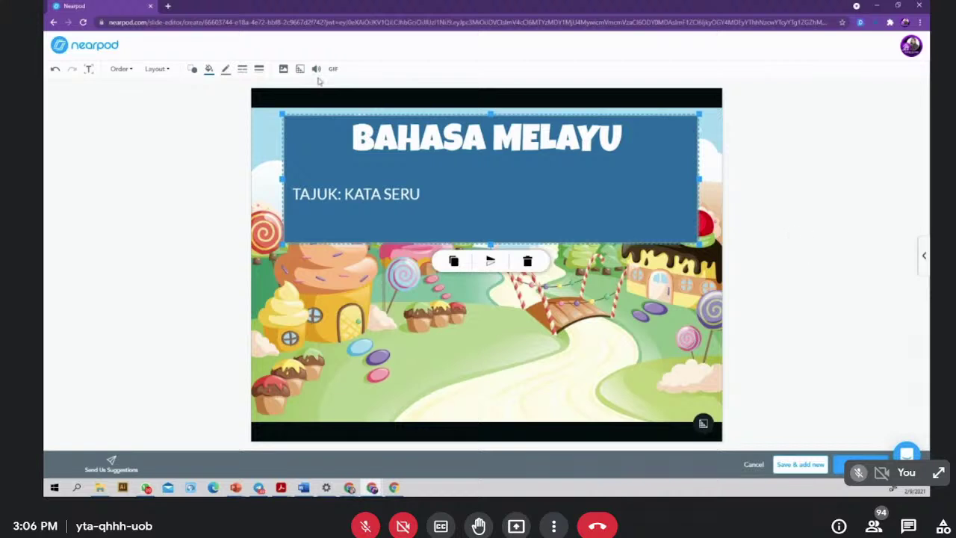
click(225, 71)
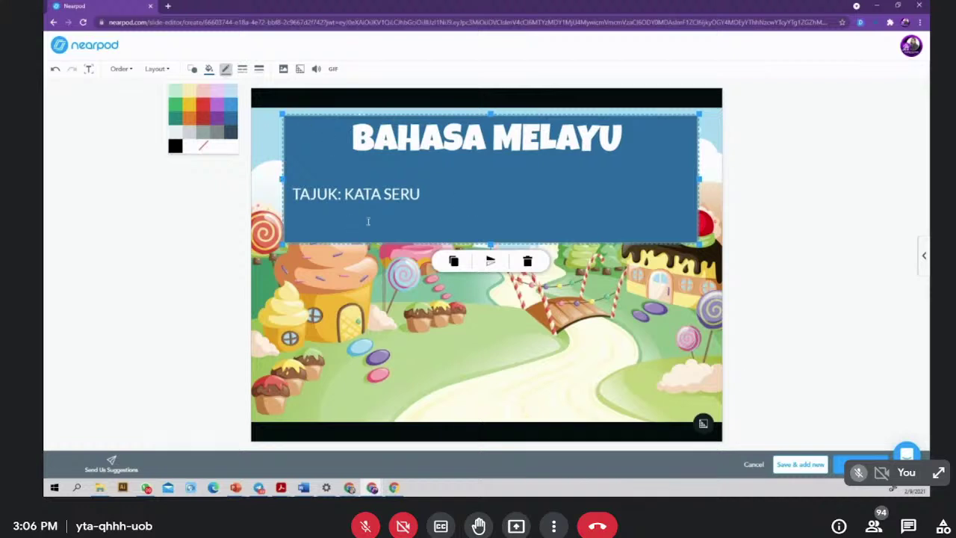
click(242, 68)
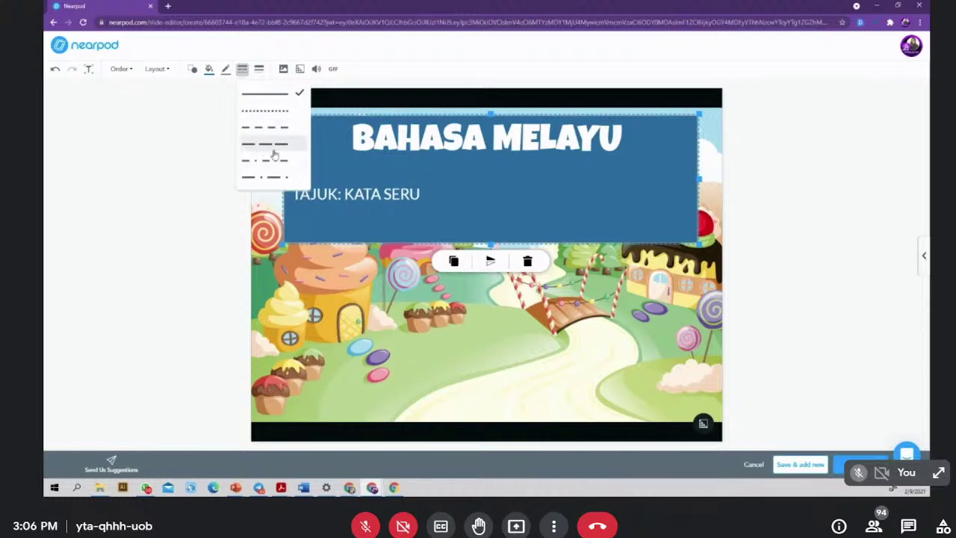
click(261, 69)
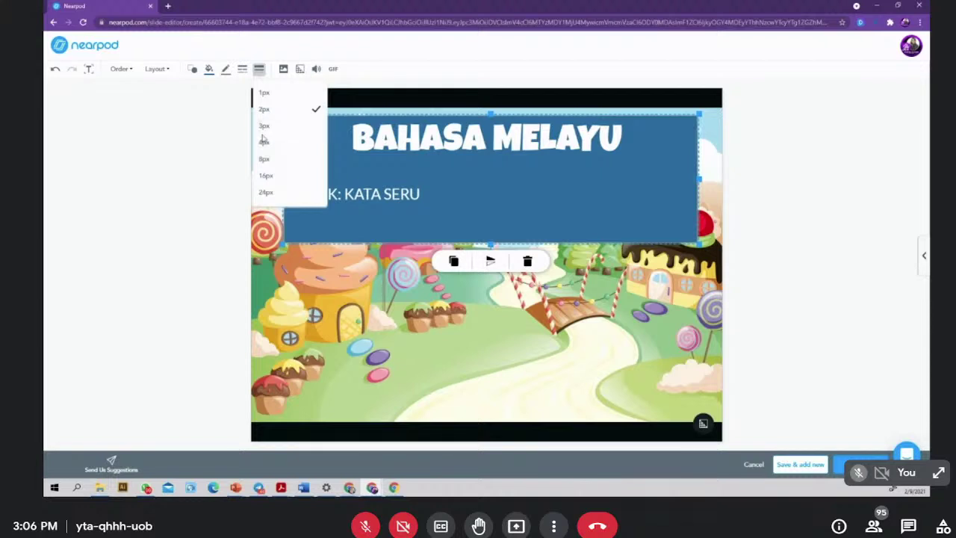
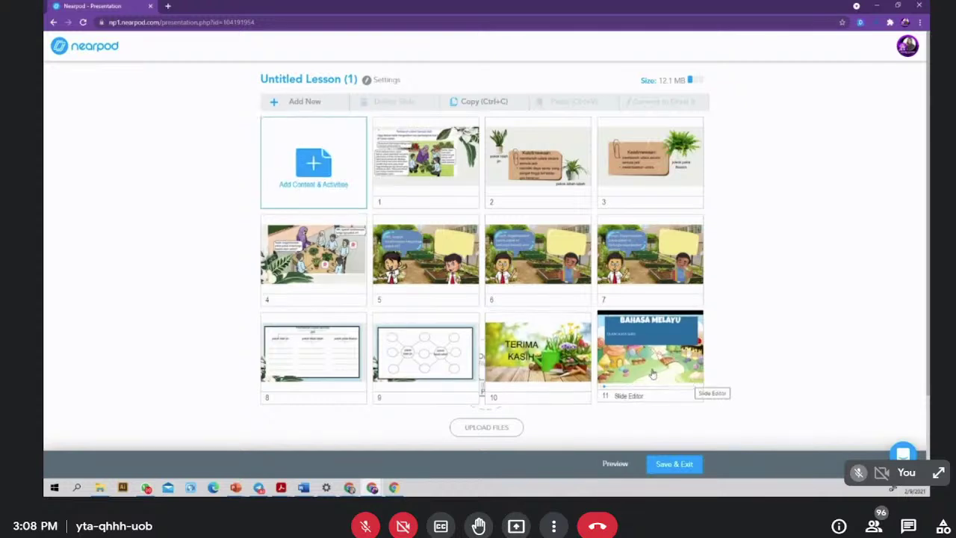
- Drag the Bahasa Melayu candyland slide from position 11 to position 1, then bring up the add-content chooser
drag(690, 384, 423, 180)
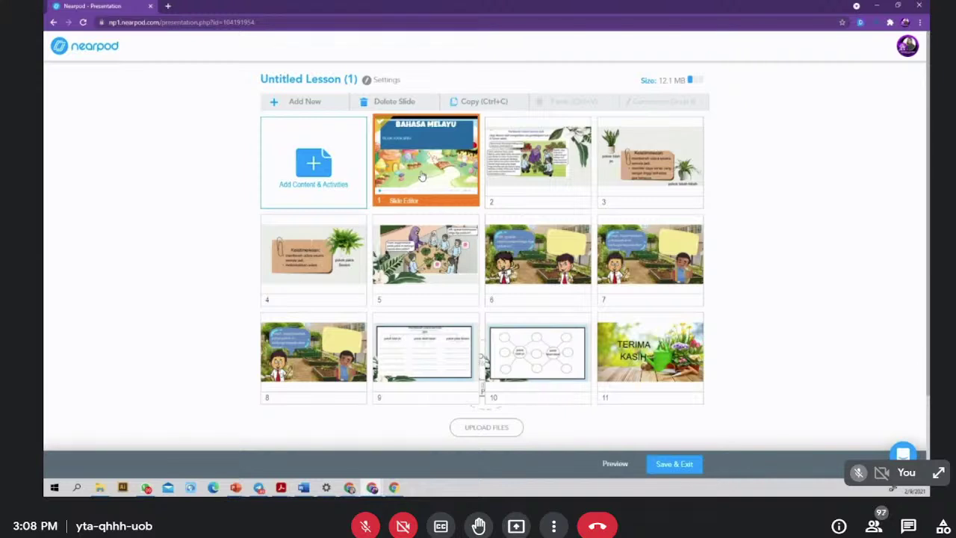
drag(422, 180, 650, 180)
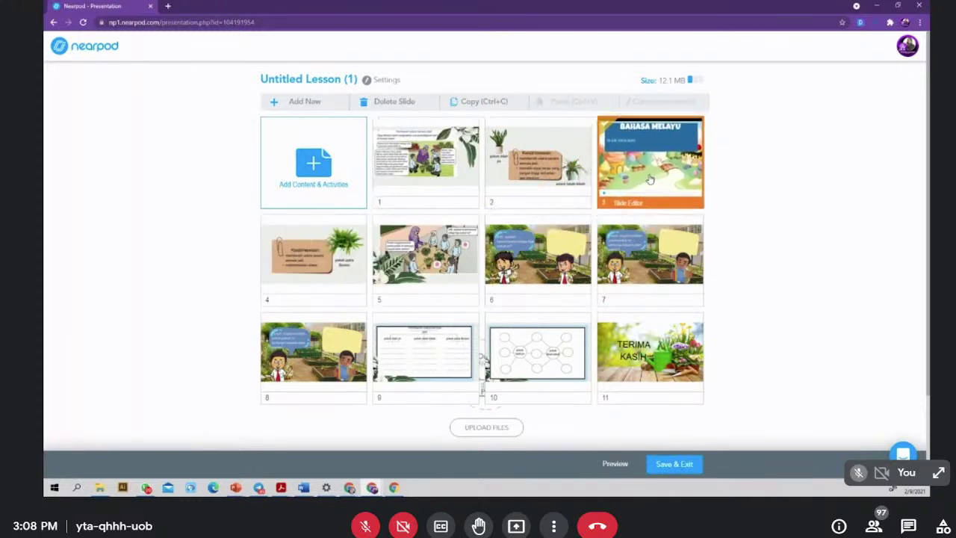
drag(580, 173, 425, 183)
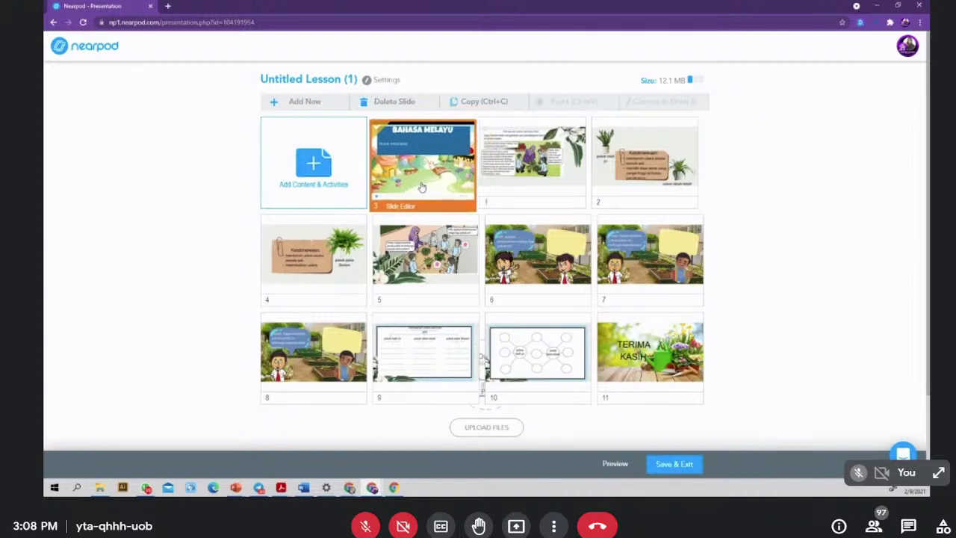
click(298, 168)
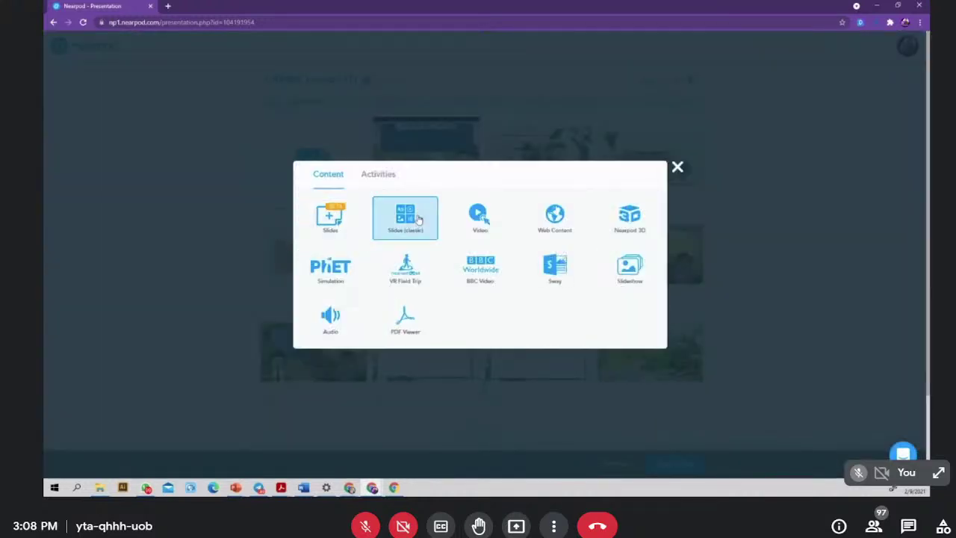
- Create a new classic slide and review its background-upload and layout options
click(410, 222)
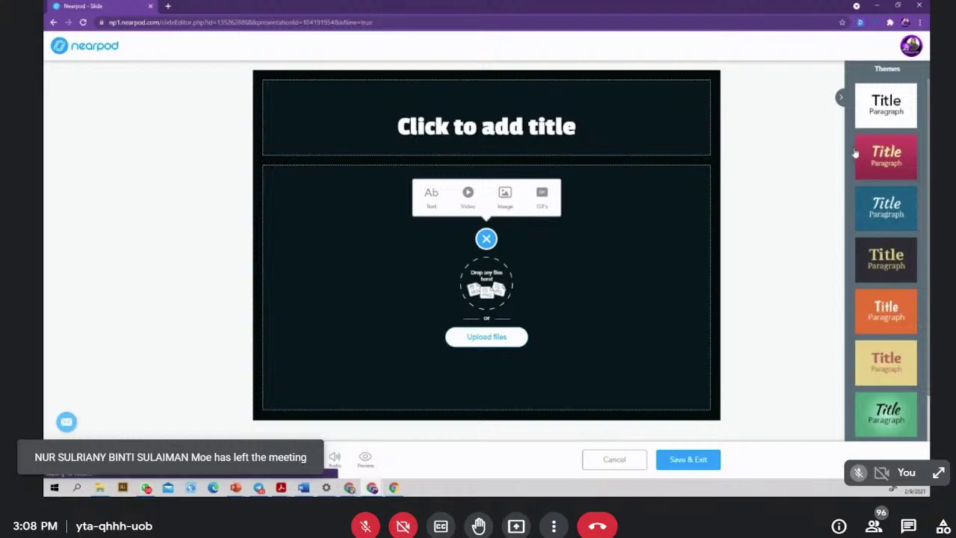
scroll(866, 239, down, 1)
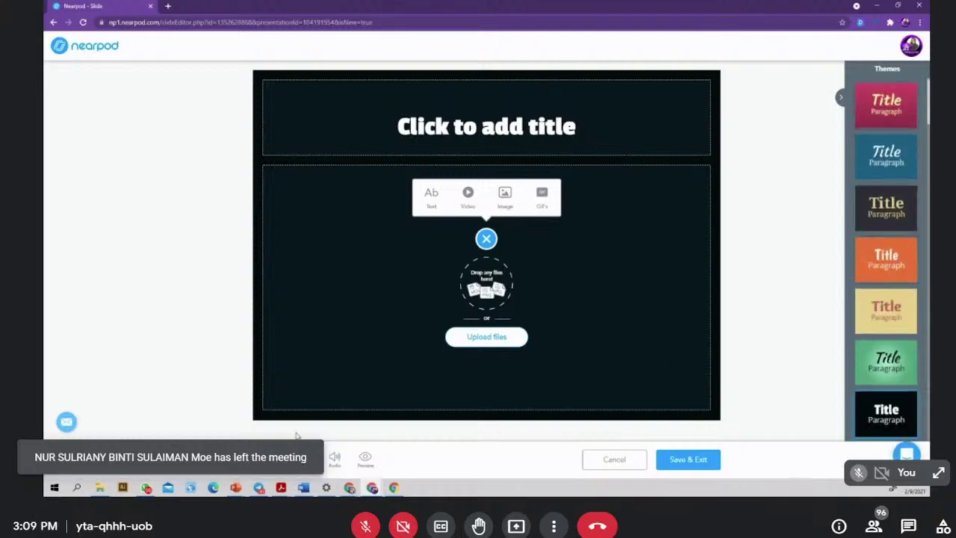
click(264, 459)
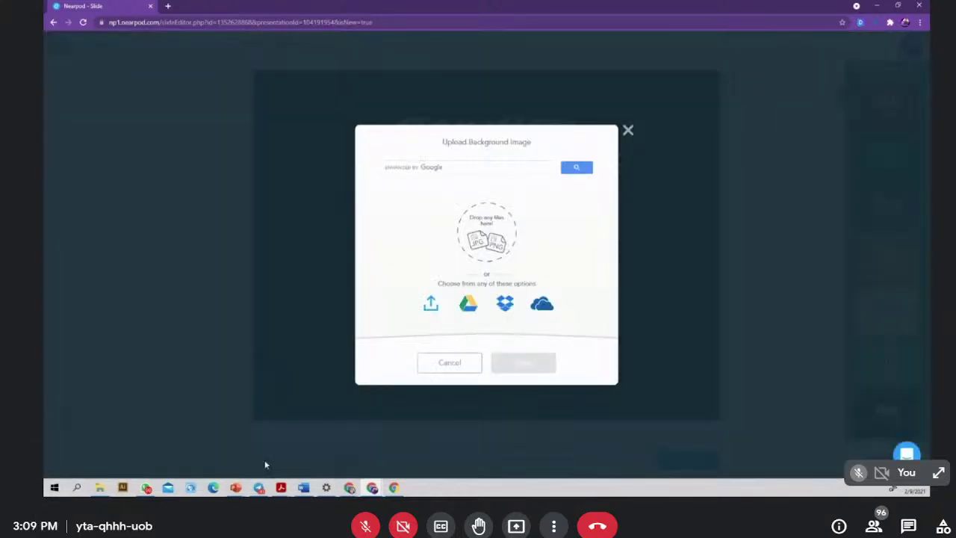
click(628, 130)
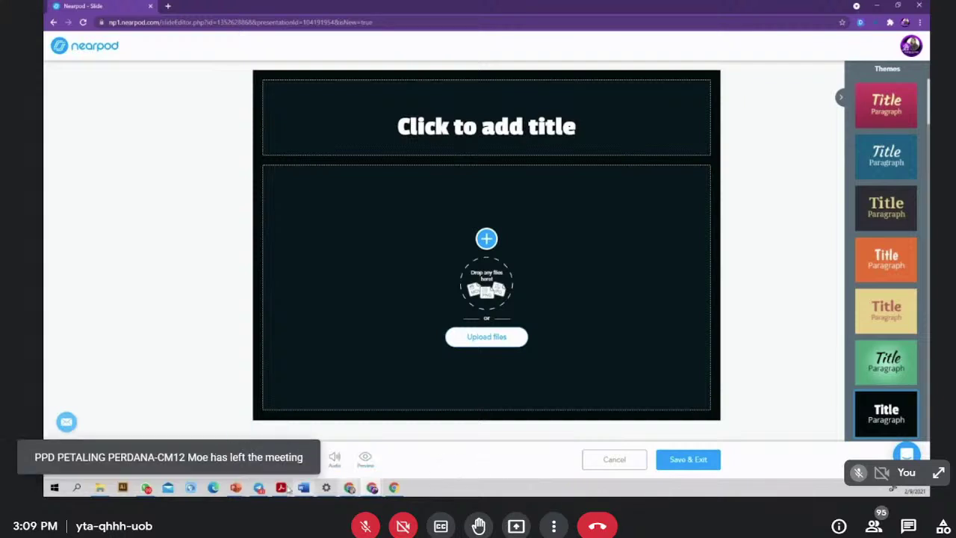
click(267, 457)
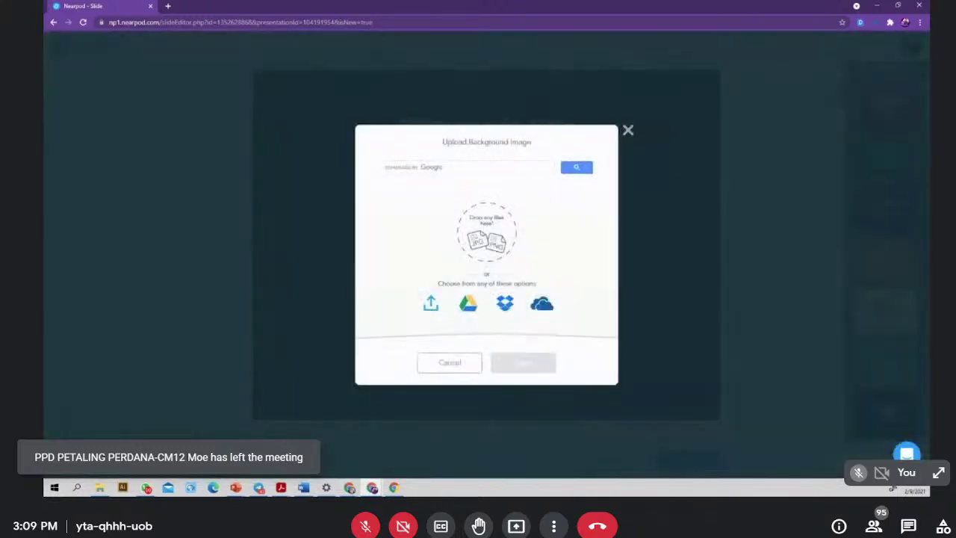
click(628, 132)
click(303, 459)
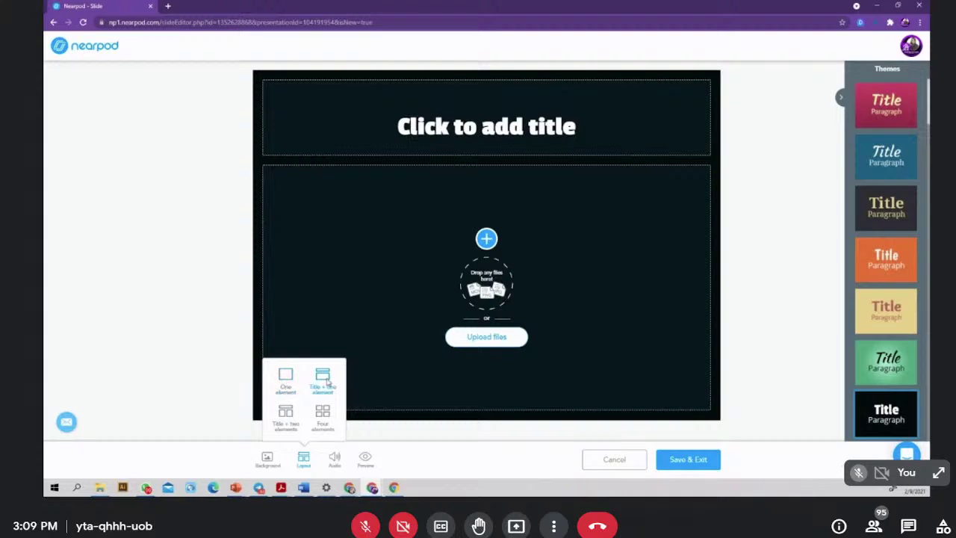
- Try the Title + two elements and Four elements layouts on the new slide
click(326, 381)
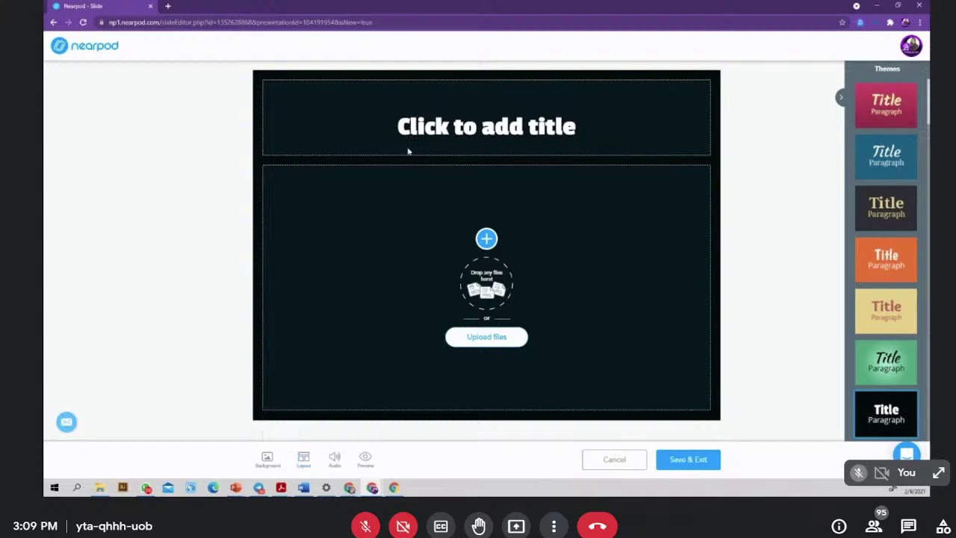
click(303, 457)
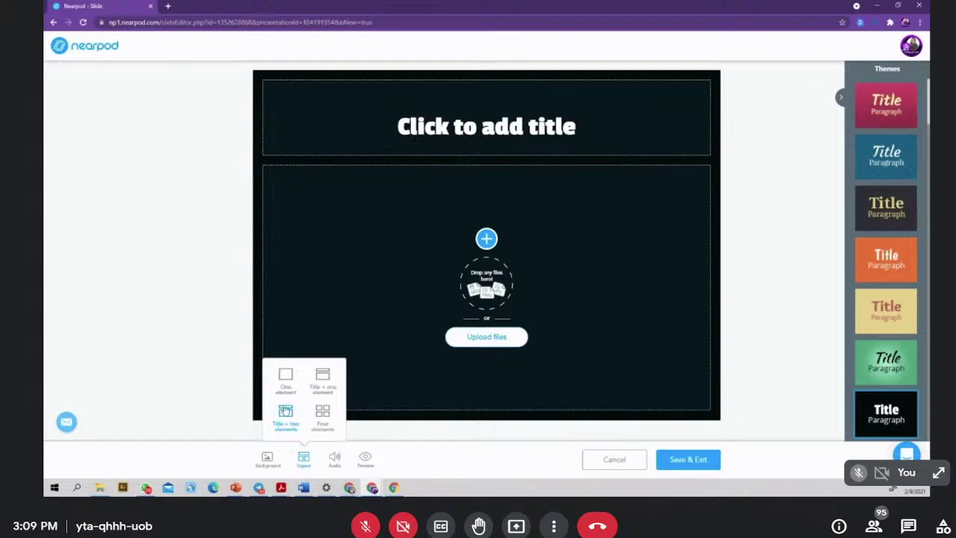
click(284, 409)
click(304, 458)
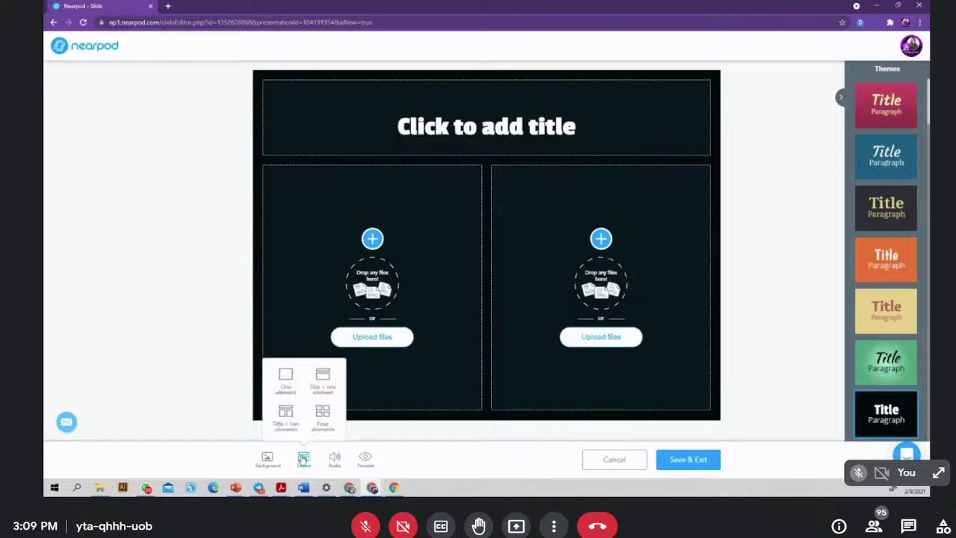
click(314, 414)
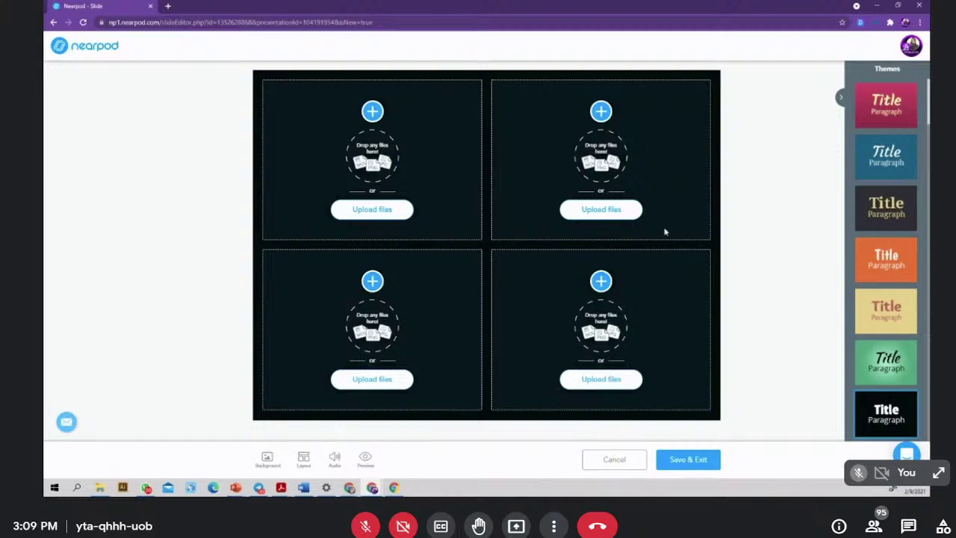
- Check the audio options, then cancel and discard the new slide
click(334, 459)
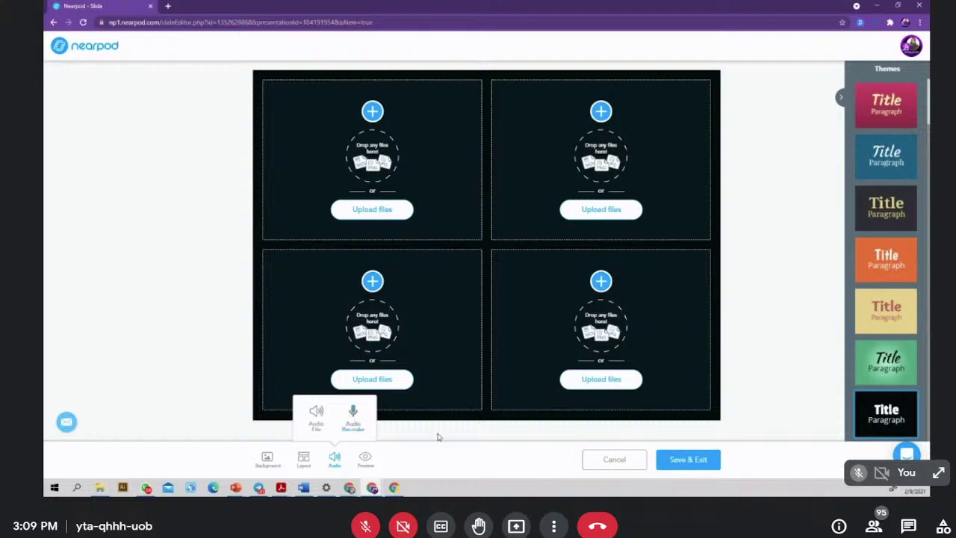
click(627, 467)
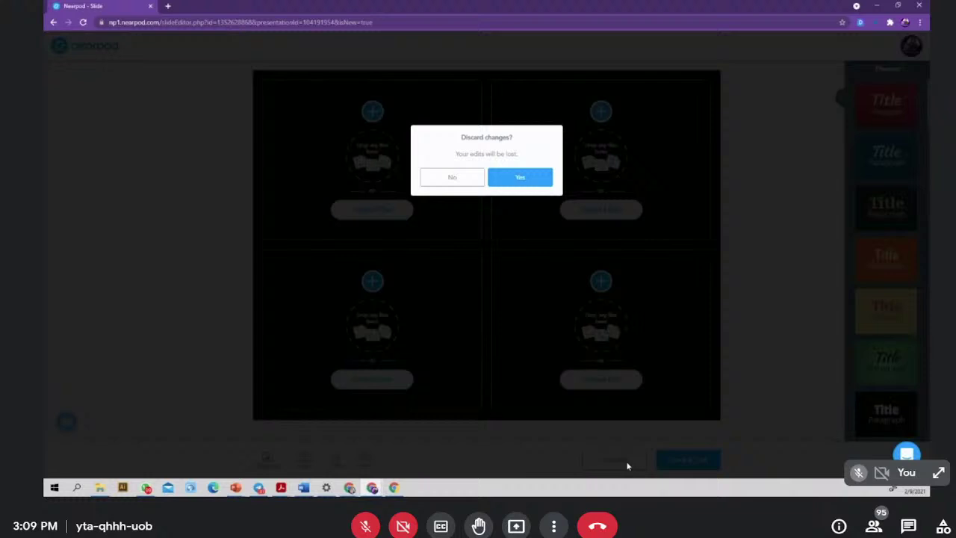
click(508, 177)
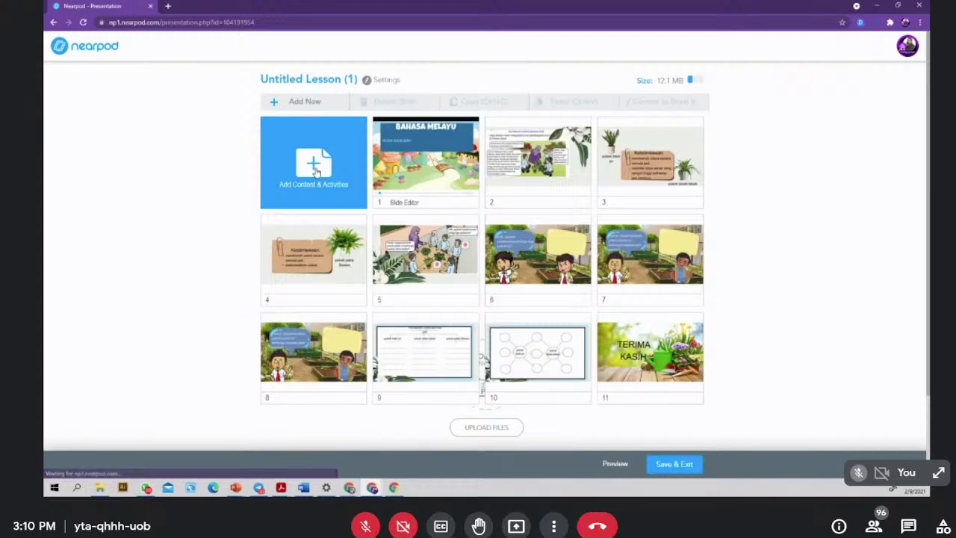
- Pick Video from Add Content & Activities to open the Nearpod Video Library
click(317, 173)
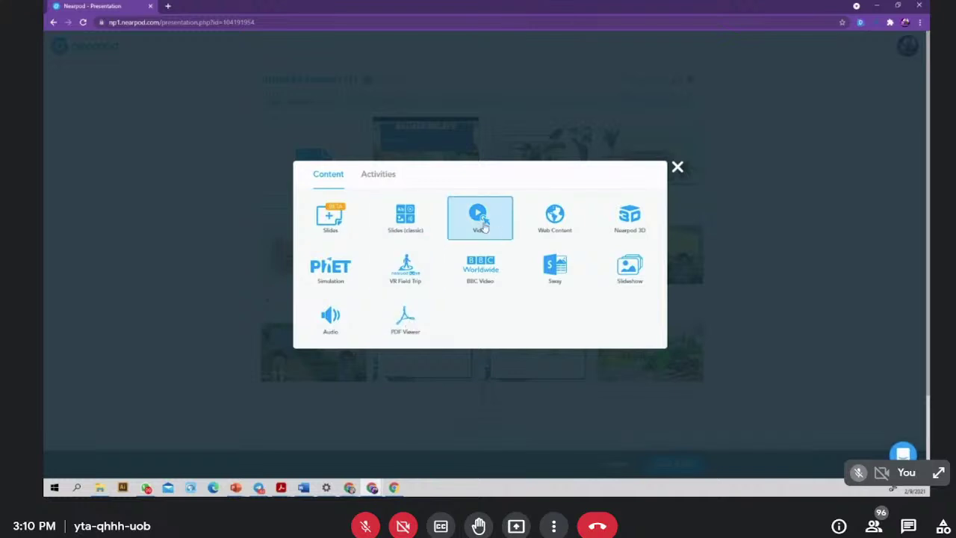
click(483, 225)
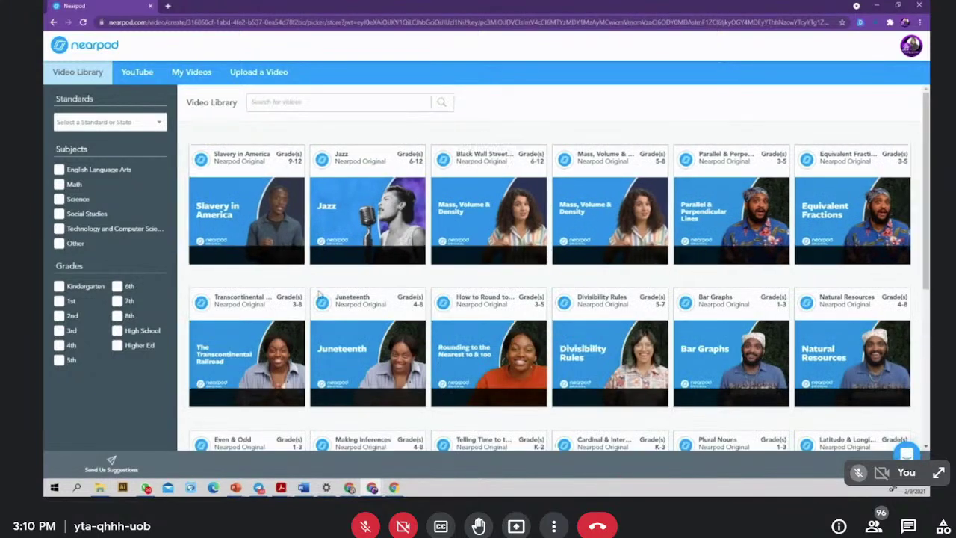
mouse_move(829, 351)
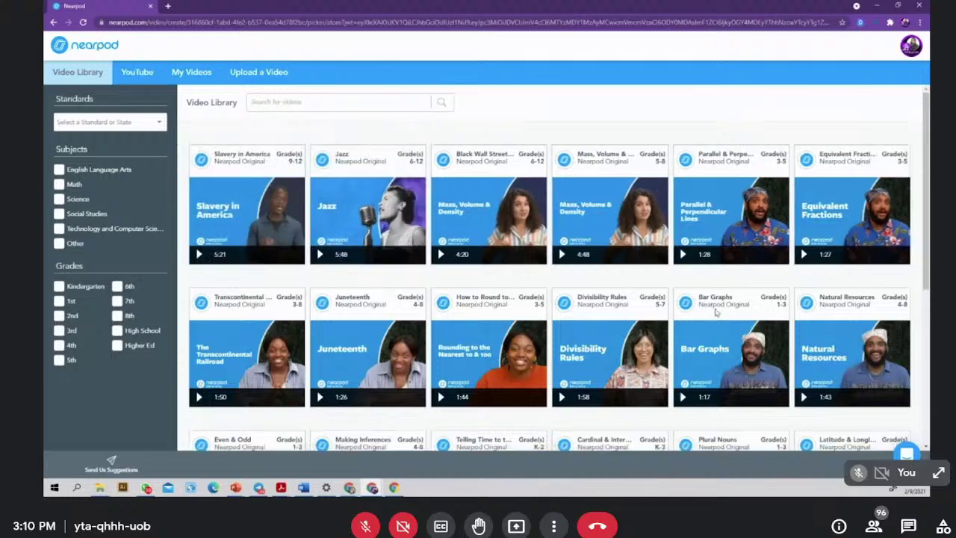
- Search YouTube for 'KATA SERU'
click(138, 73)
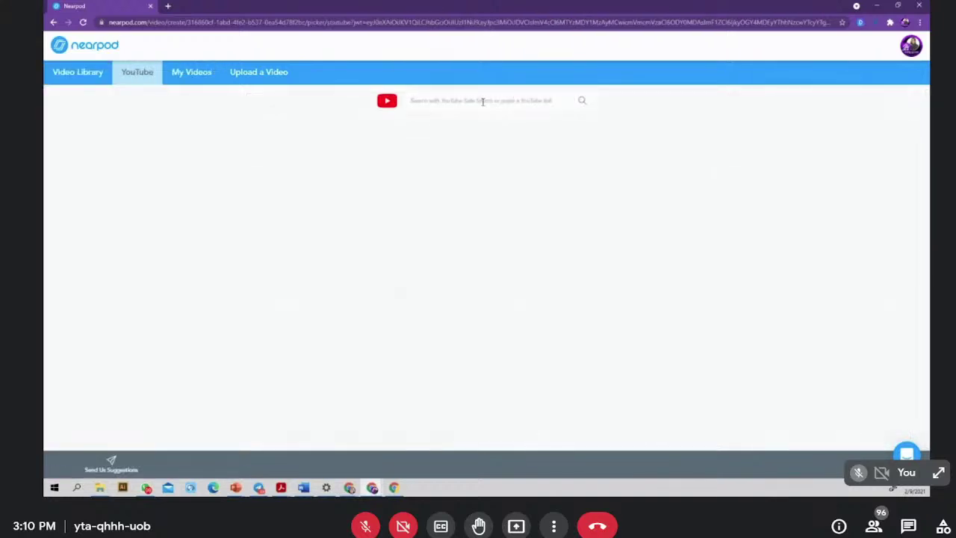
click(412, 100)
text(KATA SERU)
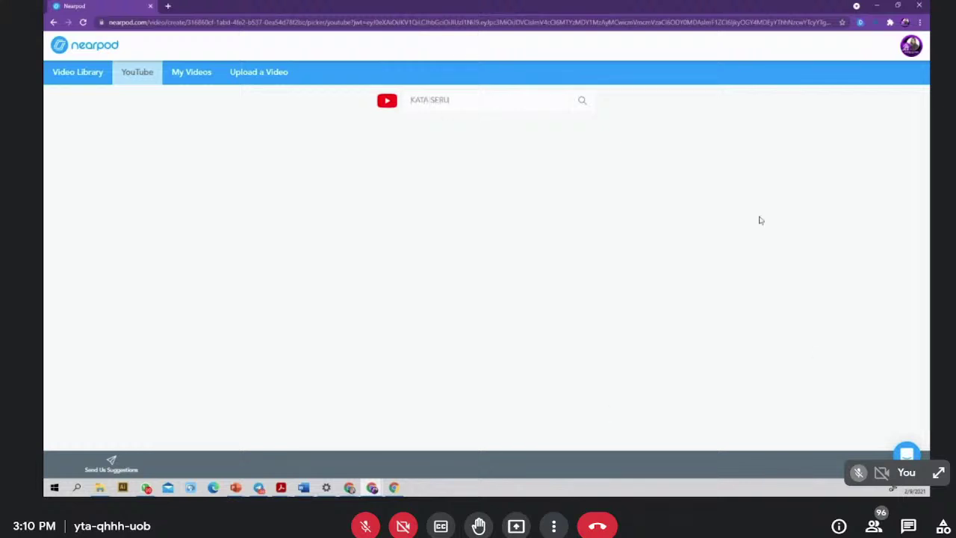
click(583, 107)
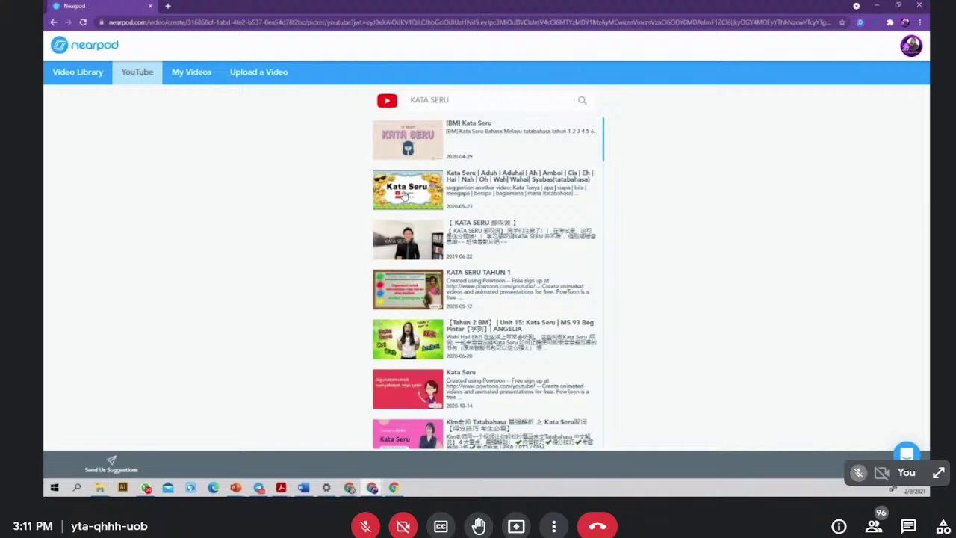
- Preview the Kata Seru Aduh video and add it to the lesson
click(404, 195)
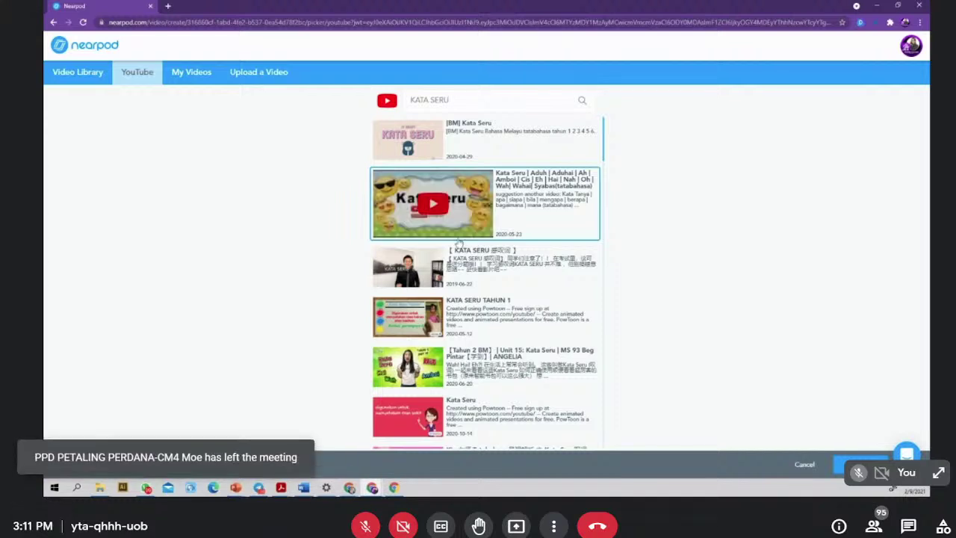
click(438, 206)
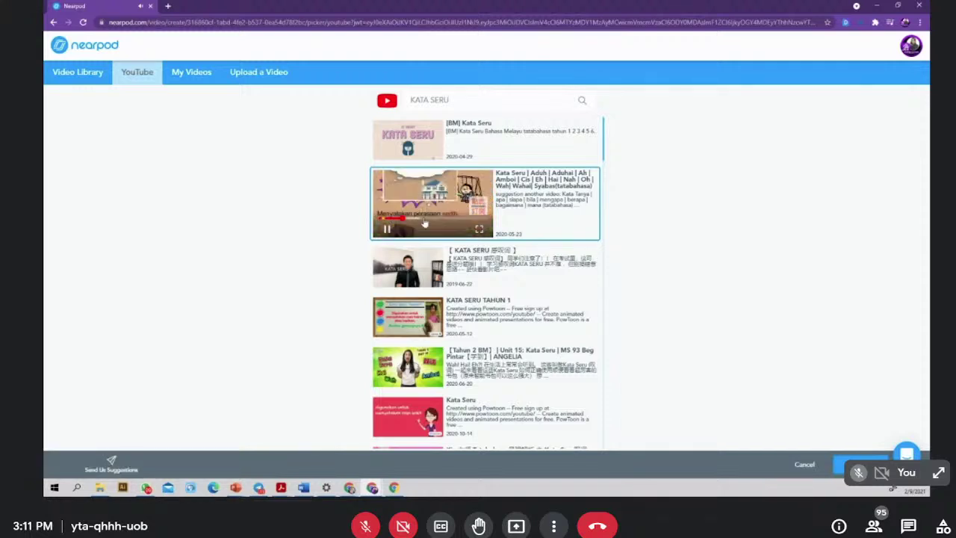
drag(424, 223, 470, 222)
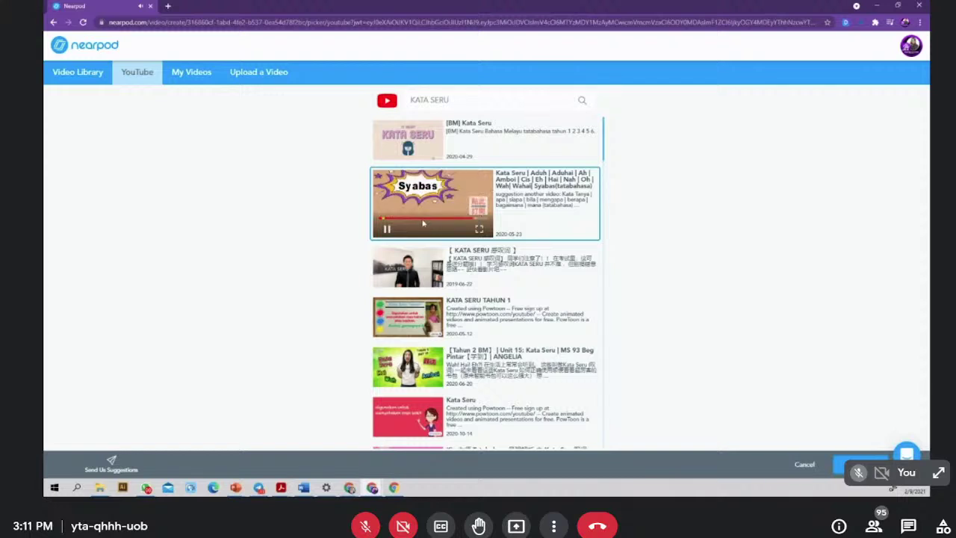
click(386, 229)
click(478, 218)
click(851, 465)
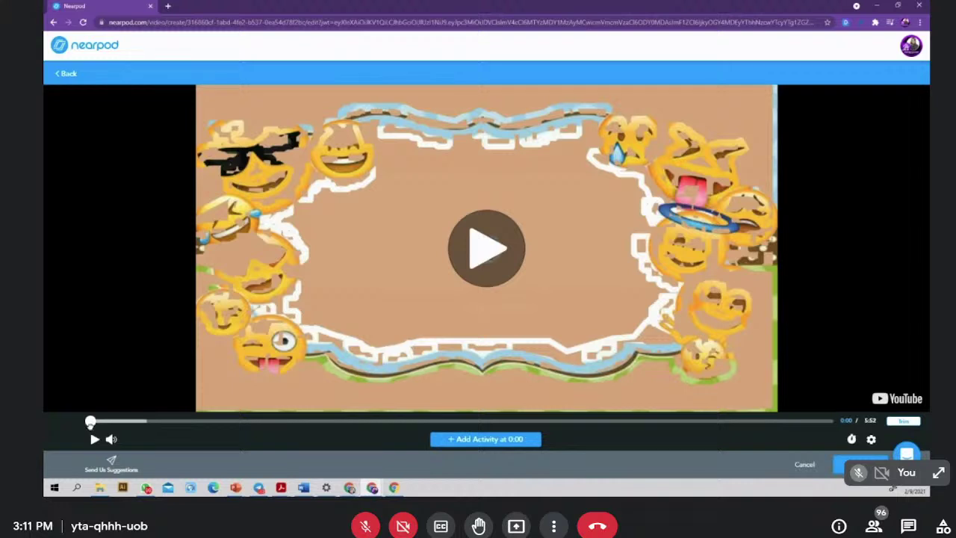
- Cue the video to the Aduh scene at 0:52 and add an activity there
click(152, 422)
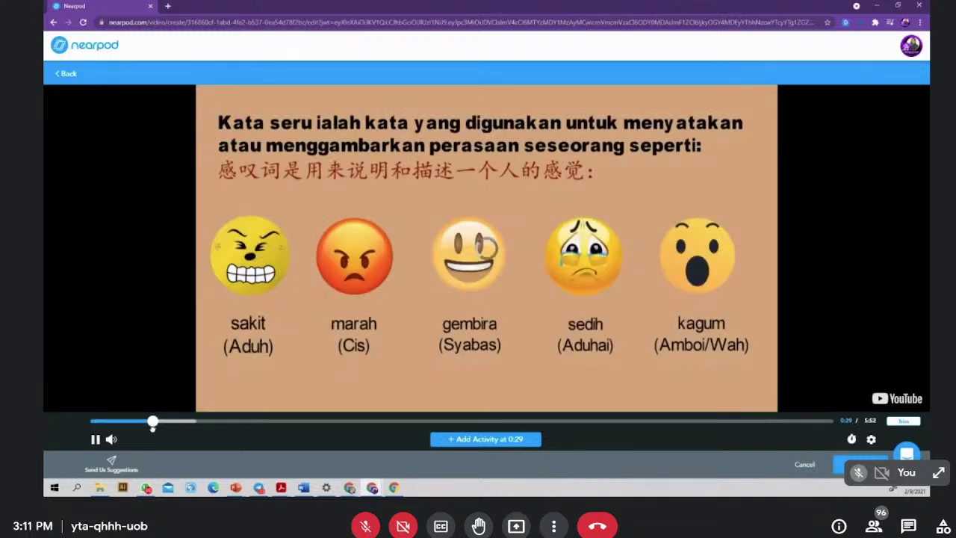
drag(153, 425, 201, 438)
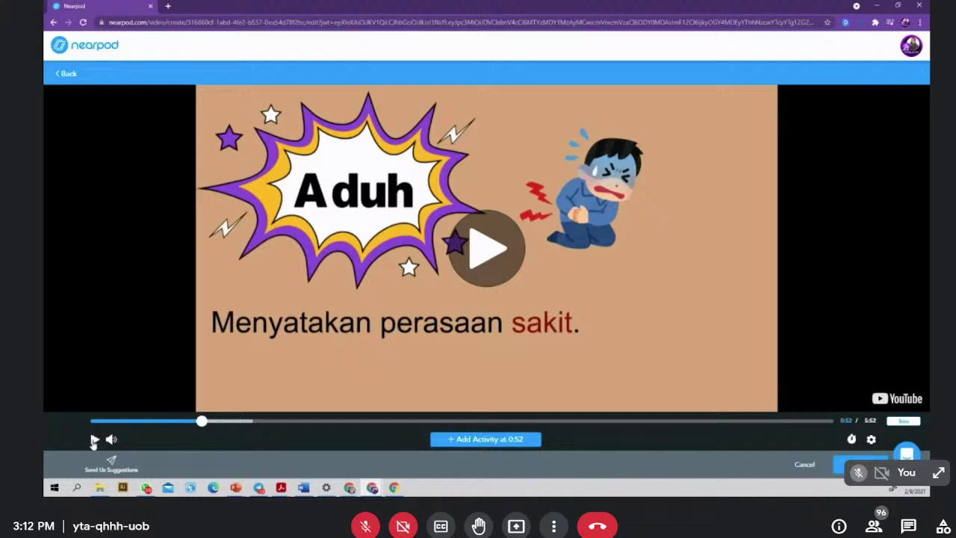
mouse_move(117, 445)
click(871, 441)
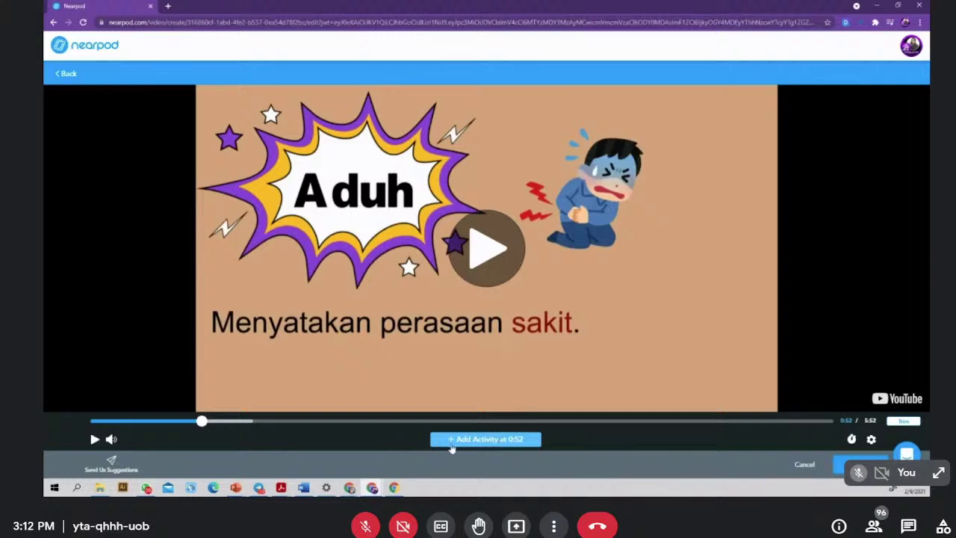
click(502, 442)
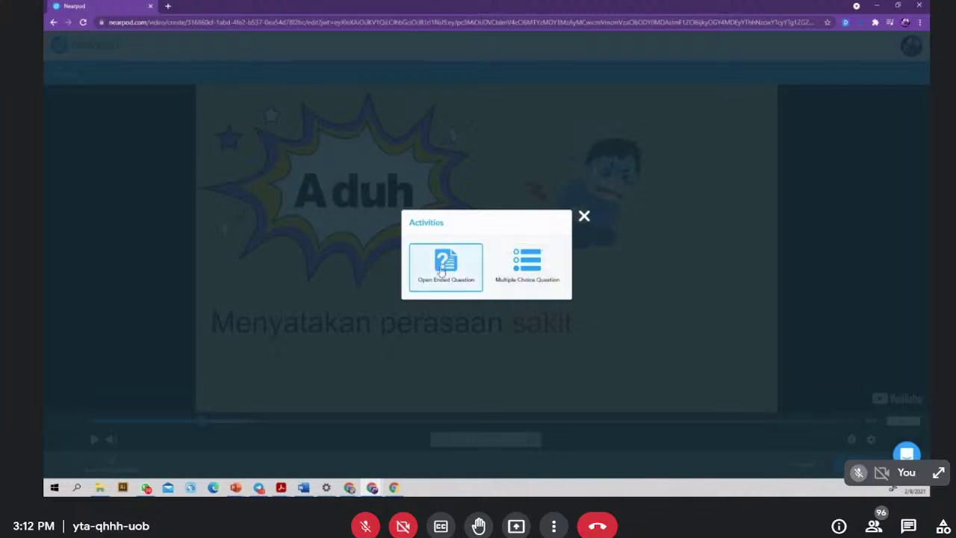
- Type the open-ended question 'Cuba murid bina ayat menggunakan Kata Seru' for the 0:52 mark
click(441, 273)
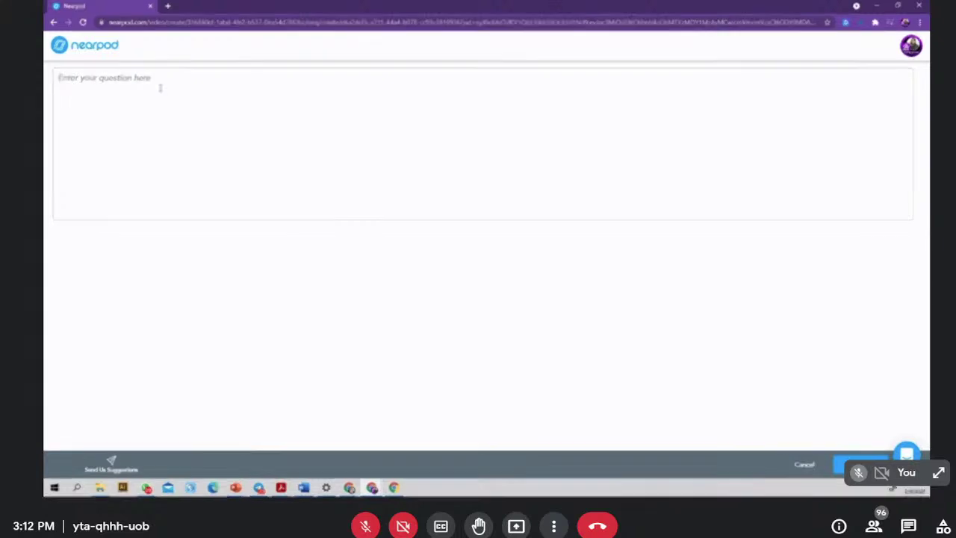
click(151, 81)
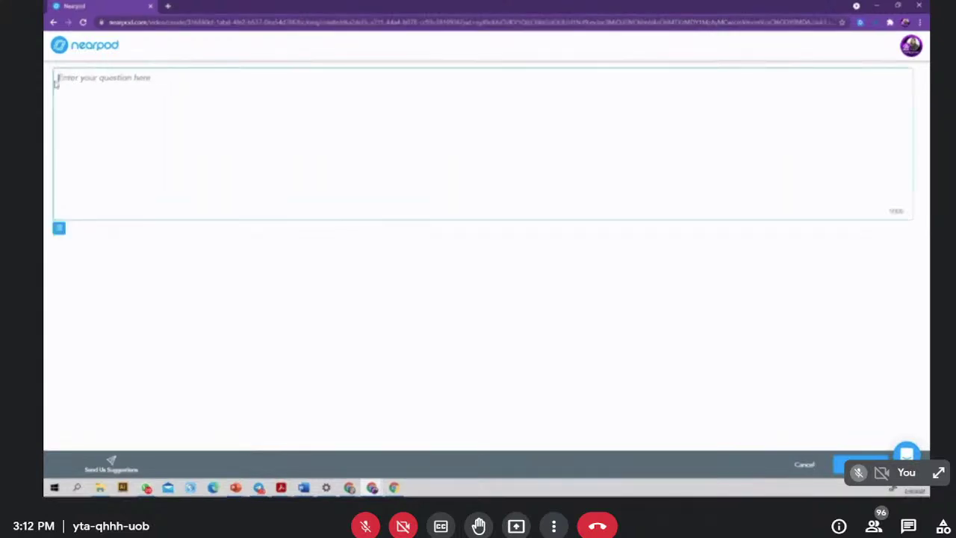
text(cUBH)
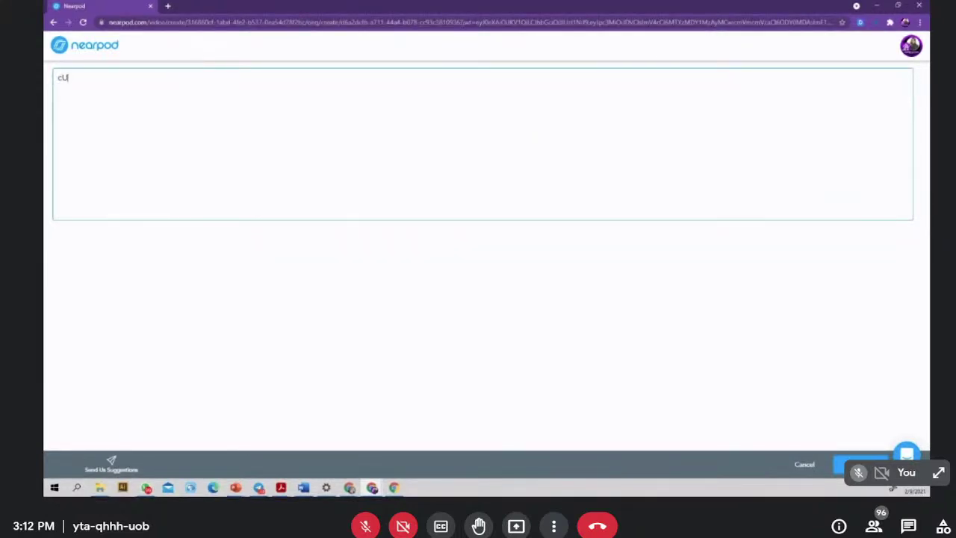
key(BackSpace)
key(BackSpace)
key(BackSpace)
key(BackSpace)
text(cUBA MURID S)
key(BackSpace)
key(BackSpace)
key(BackSpace)
key(BackSpace)
key(BackSpace)
key(BackSpace)
key(BackSpace)
key(BackSpace)
key(BackSpace)
key(BackSpace)
key(BackSpace)
text(Cuba )
text(murid bina )
text(a)
text(pa tempat)
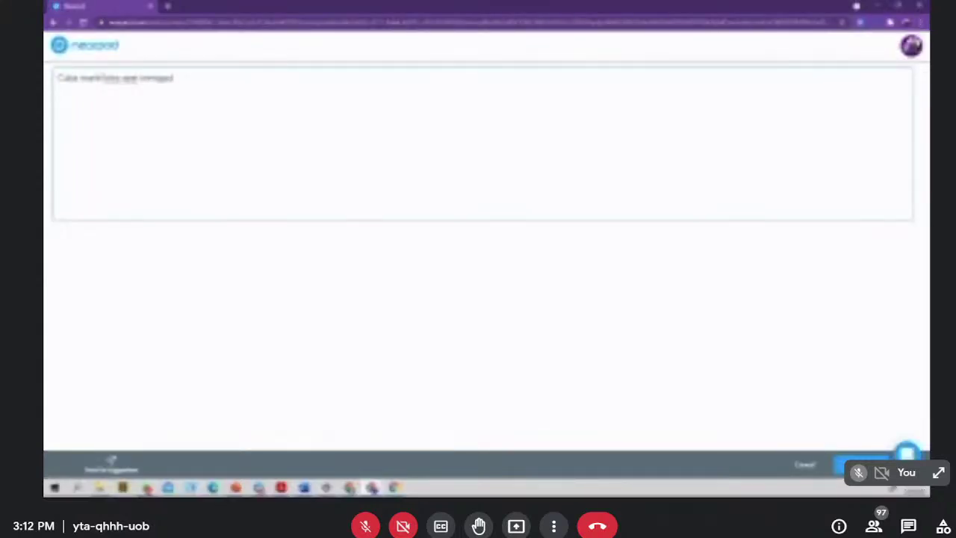
text(nakan Kad B)
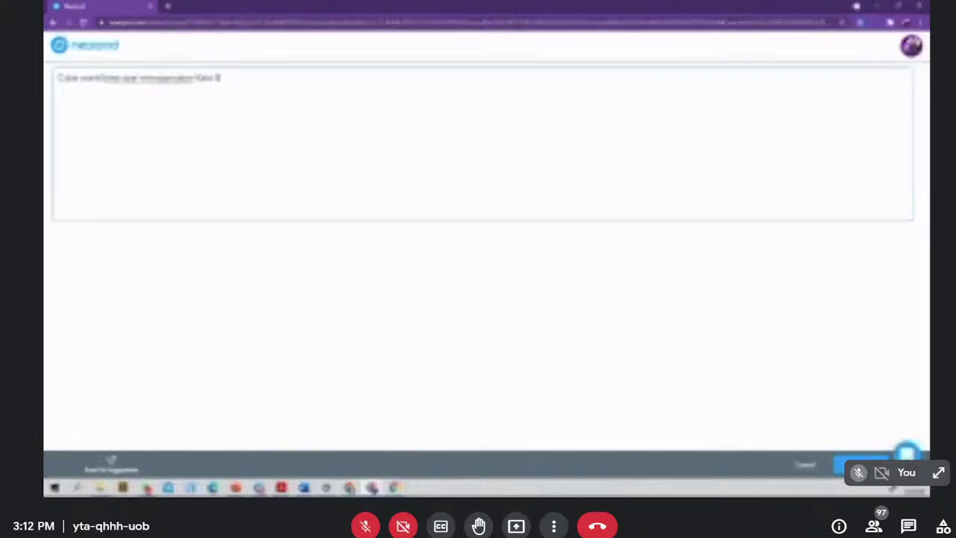
text(eru)
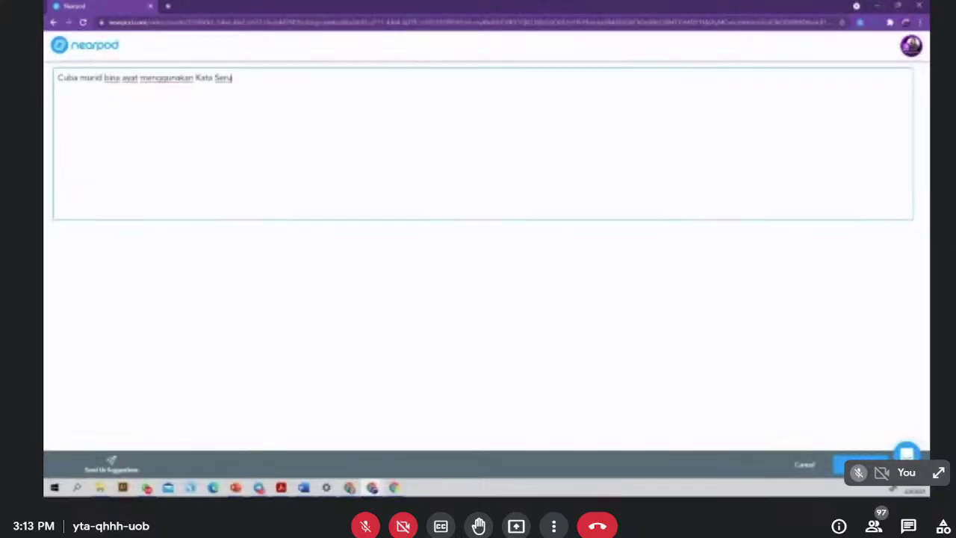
text( (Adui!)
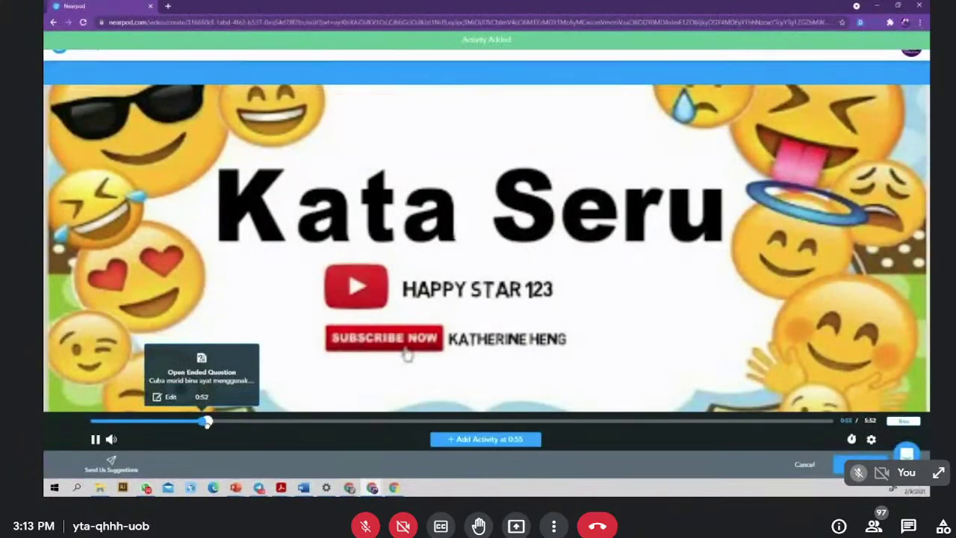
- Scrub the video forward to the Nota Penting scene at about 5:35
drag(223, 424, 472, 421)
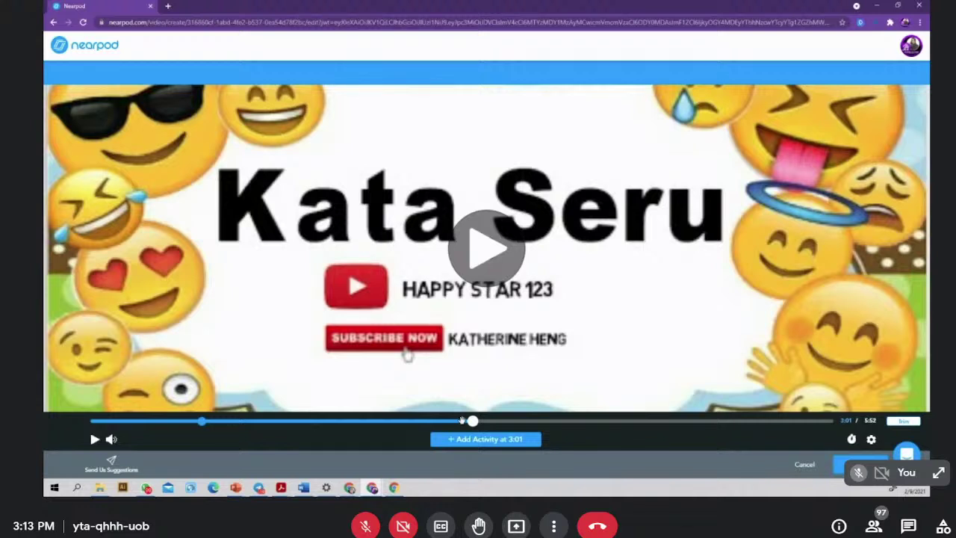
click(489, 242)
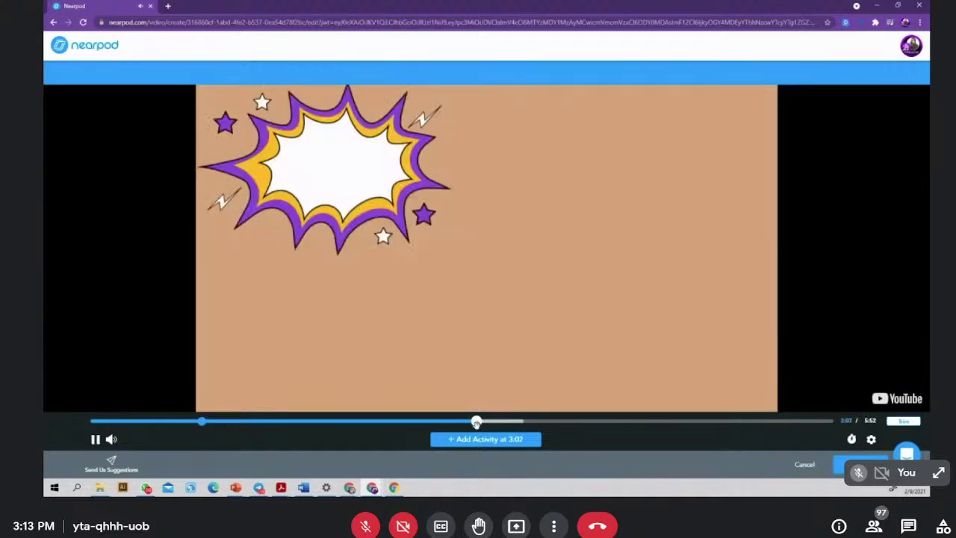
drag(477, 422, 773, 421)
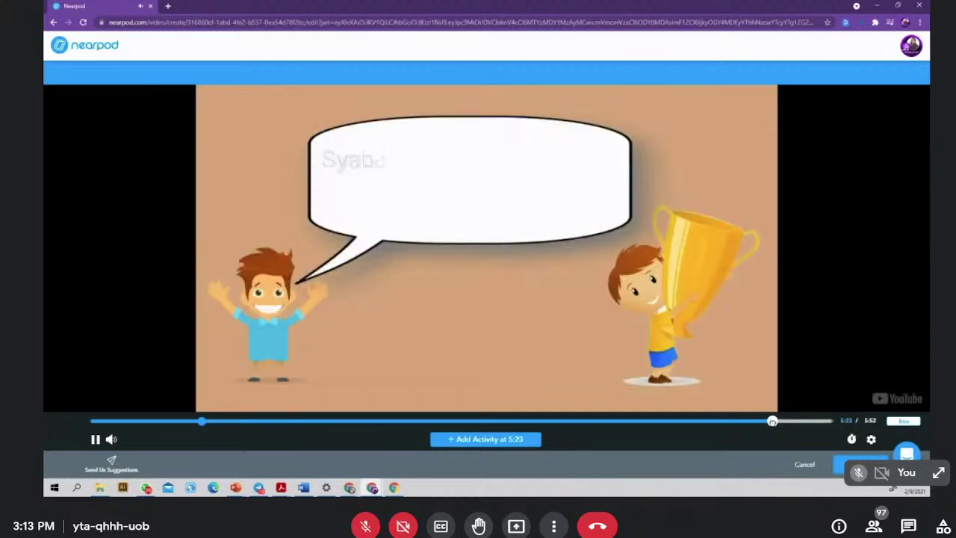
click(765, 422)
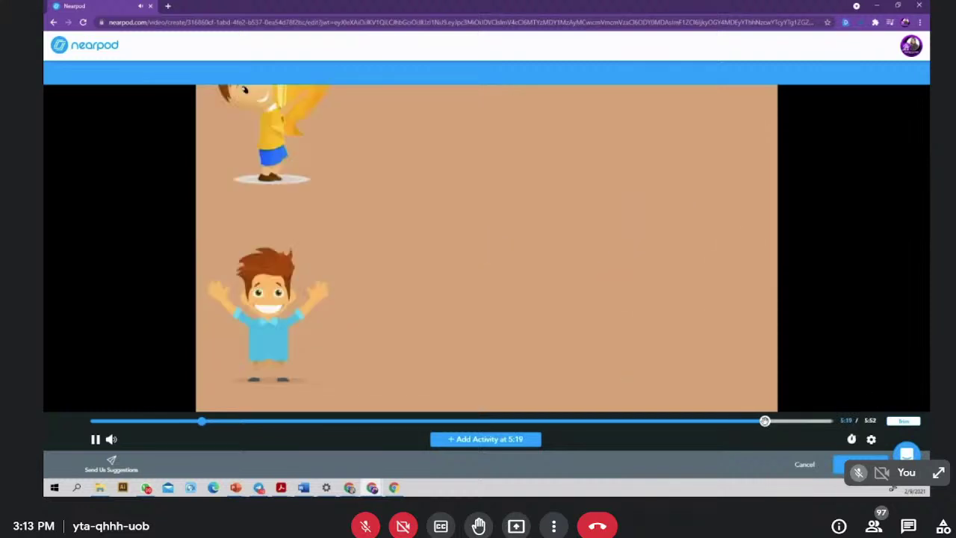
click(816, 421)
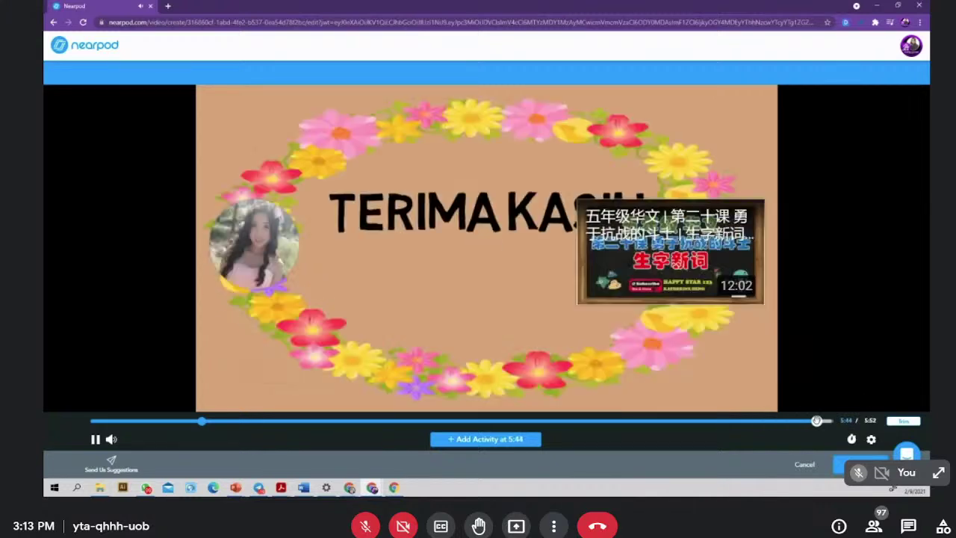
click(789, 421)
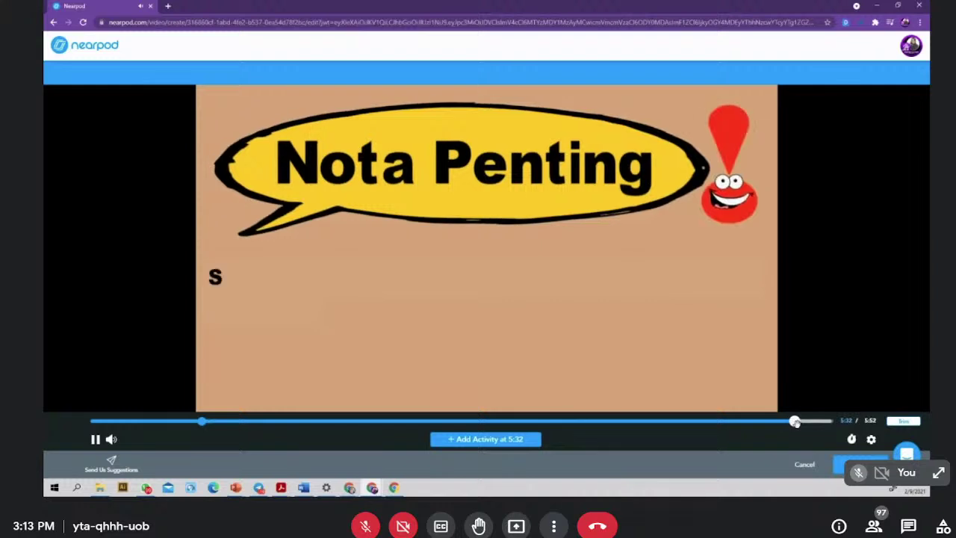
- Paste the fill-in-the-blank question from Word into a new multiple-choice activity at 5:34
click(491, 439)
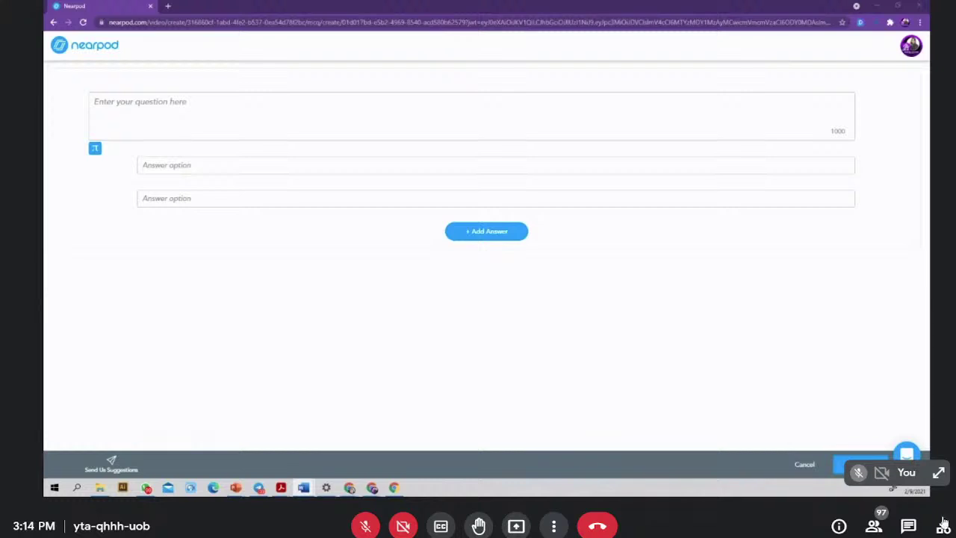
click(127, 100)
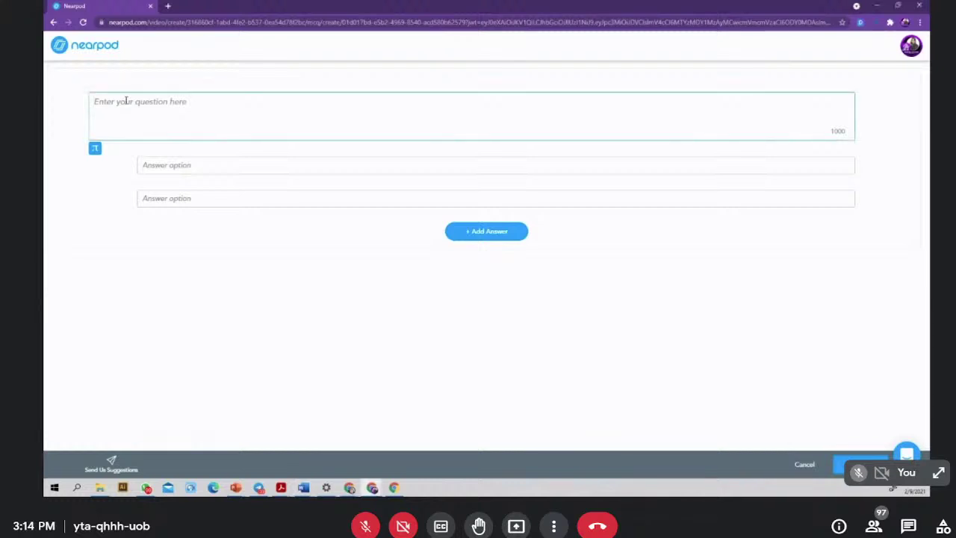
text(A oh B cis C nah D syabas)
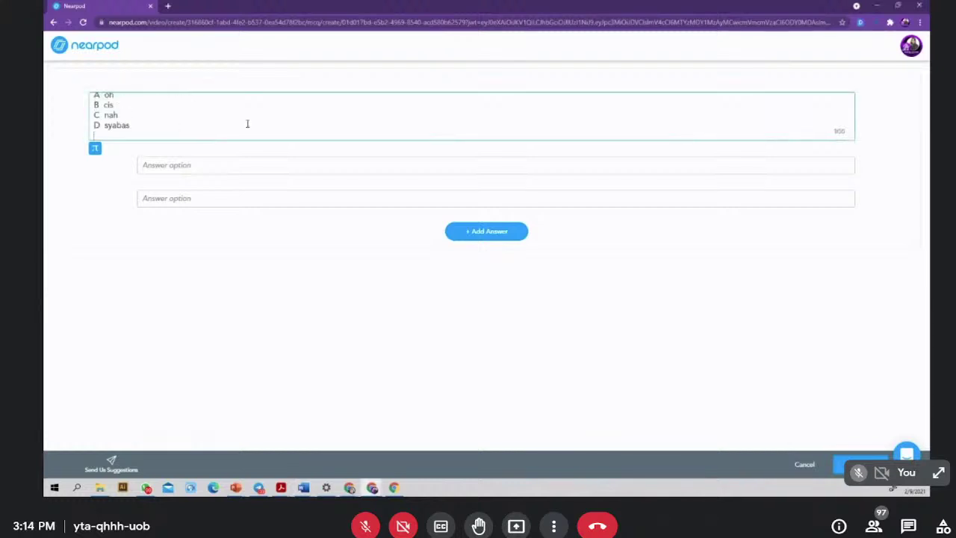
drag(131, 135, 74, 74)
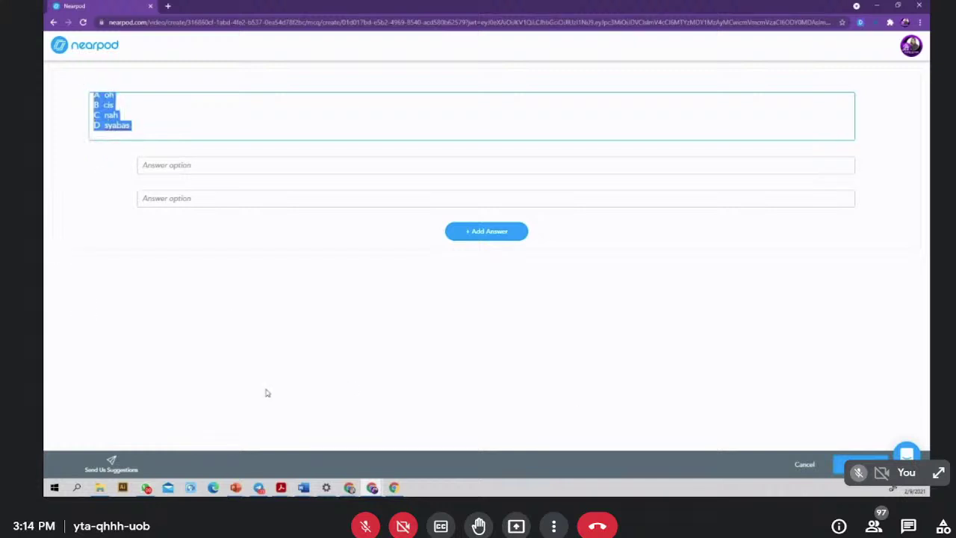
key(BackSpace)
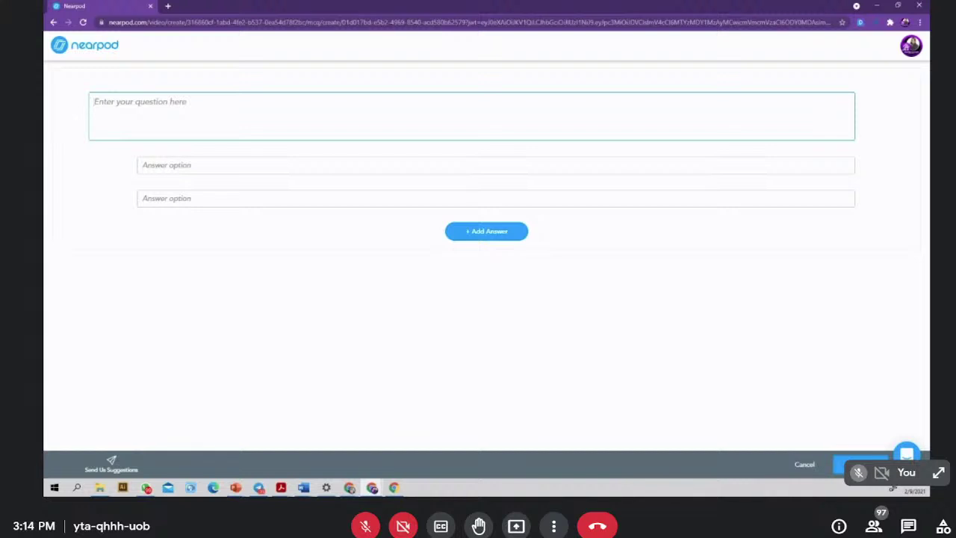
key(alt+Tab)
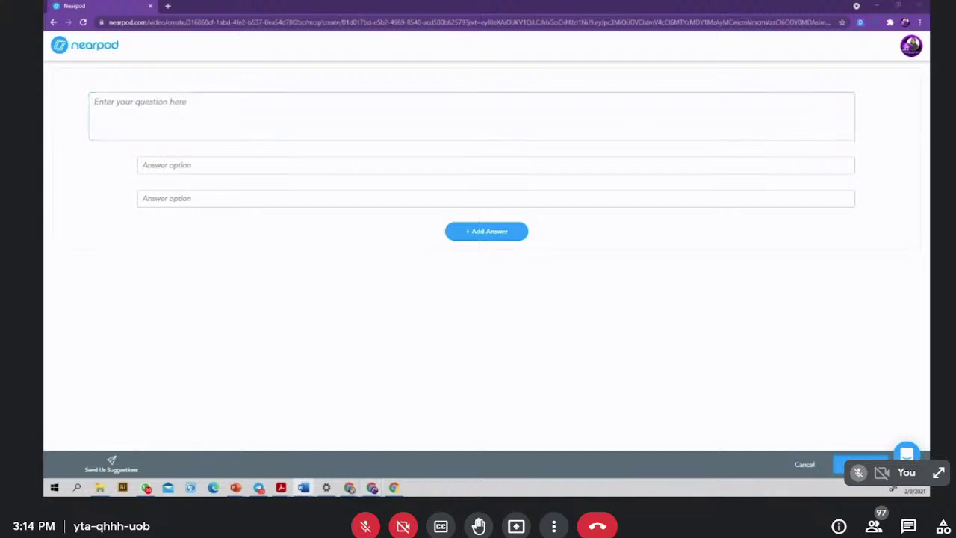
key(alt+Tab)
text(Isi tempat kosong dengan jawapan yang paling sesuai.  1 _____ . teriknya cahaya matahari sejak kebelakangan ini!)
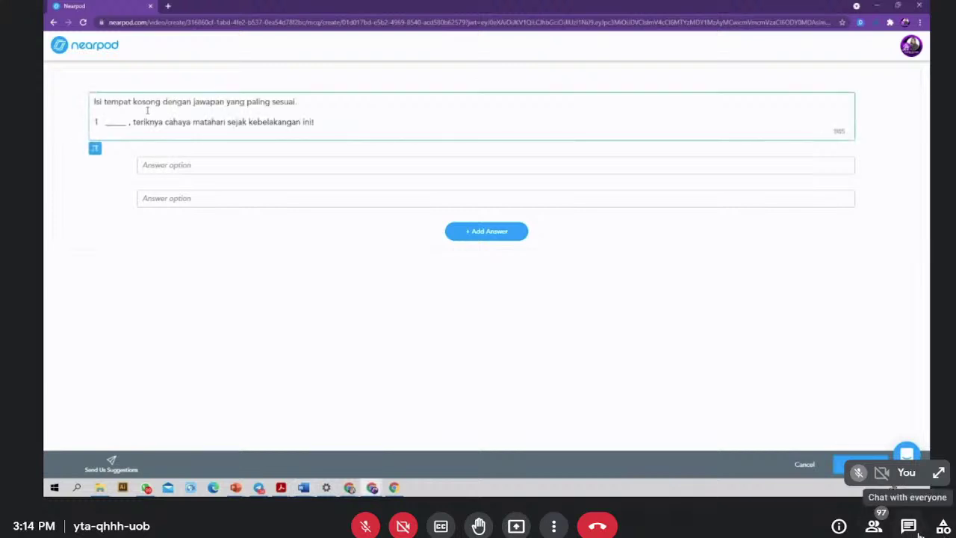
- Enter the multiple-choice answer options, adding a third option 'Nah'
click(197, 164)
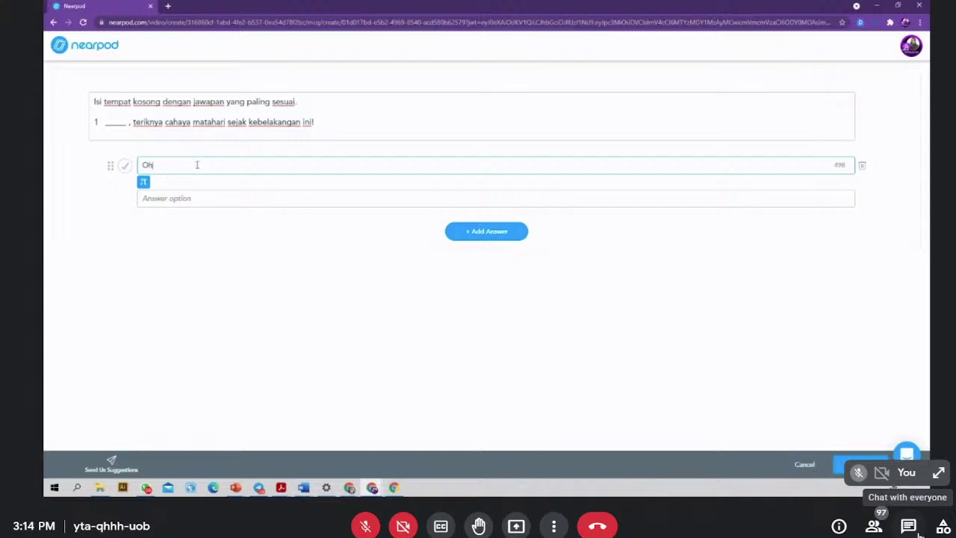
click(176, 198)
text(Q)
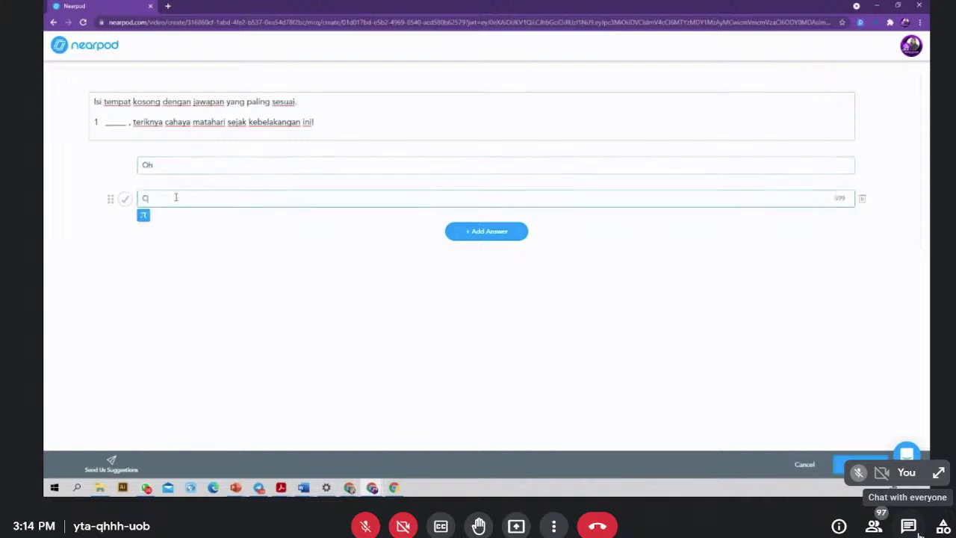
click(473, 233)
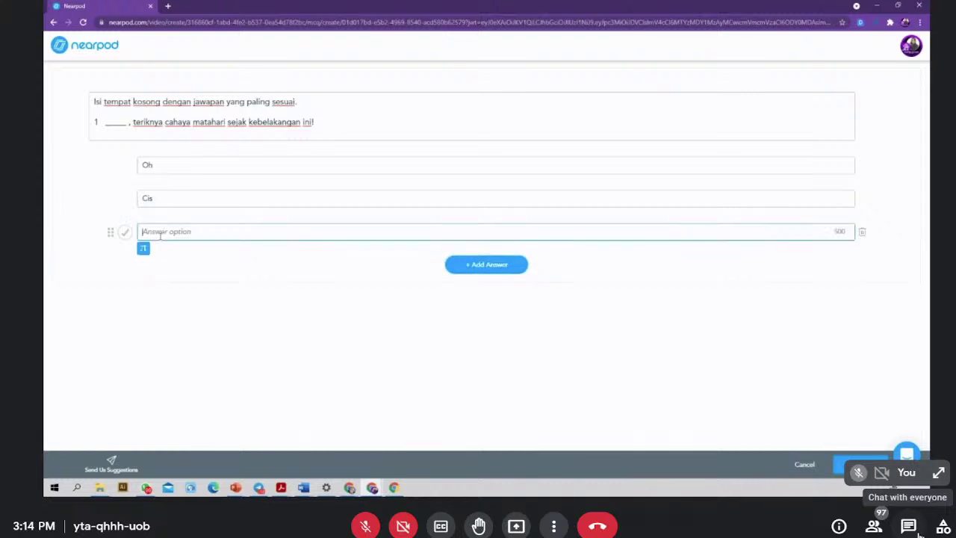
text(Nah)
- Send 'Berapa soalan boleh masuk?' in the meeting chat
click(909, 527)
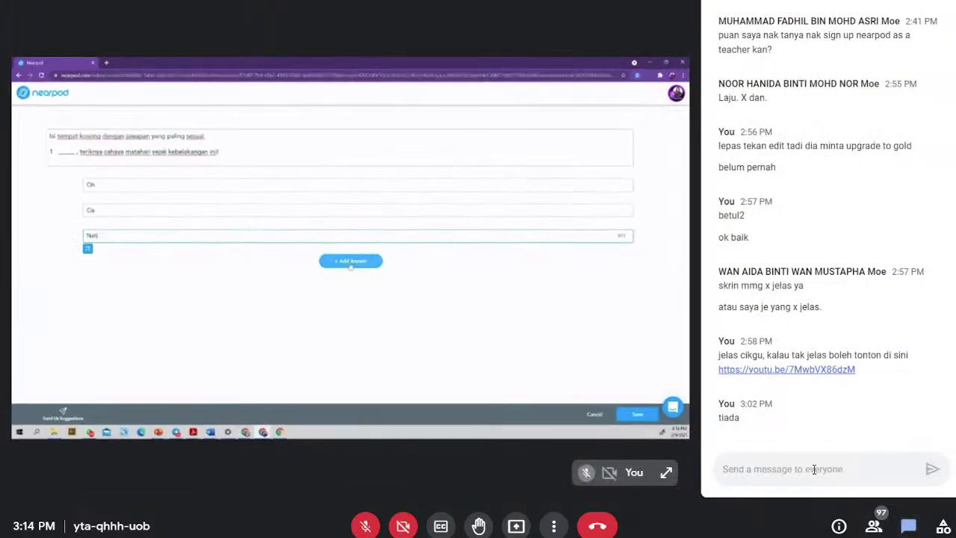
text(BERAPA)
key(BackSpace)
key(BackSpace)
key(BackSpace)
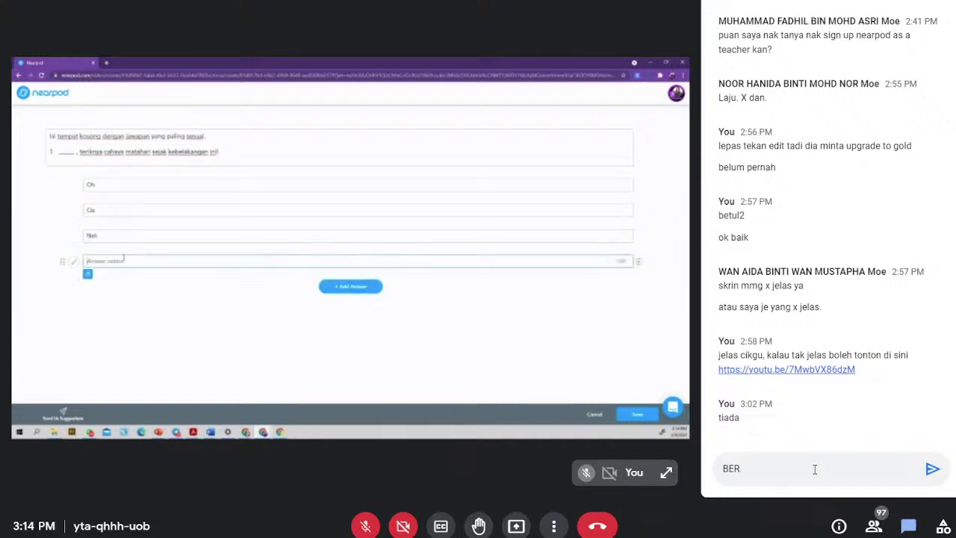
text(erapa soalan boleh masuk)
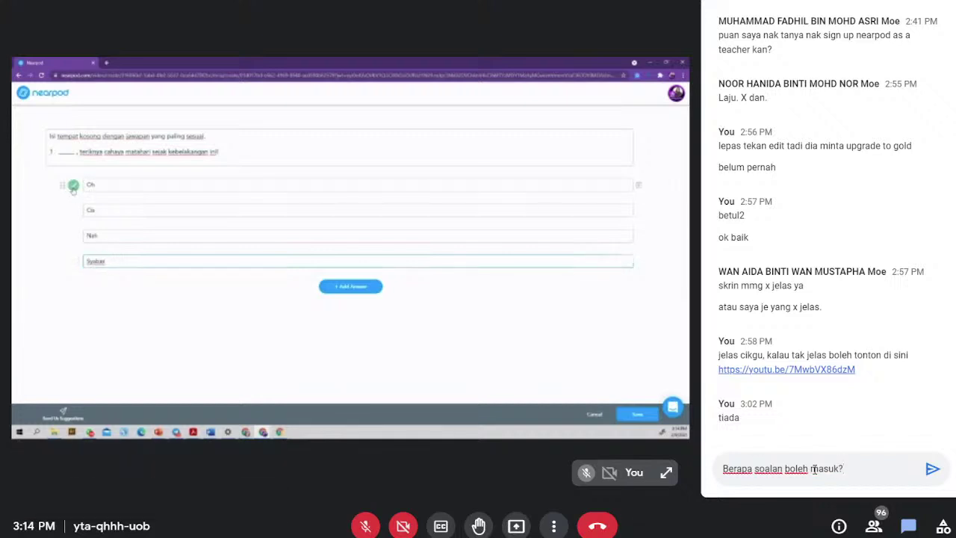
text(?)
key(Return)
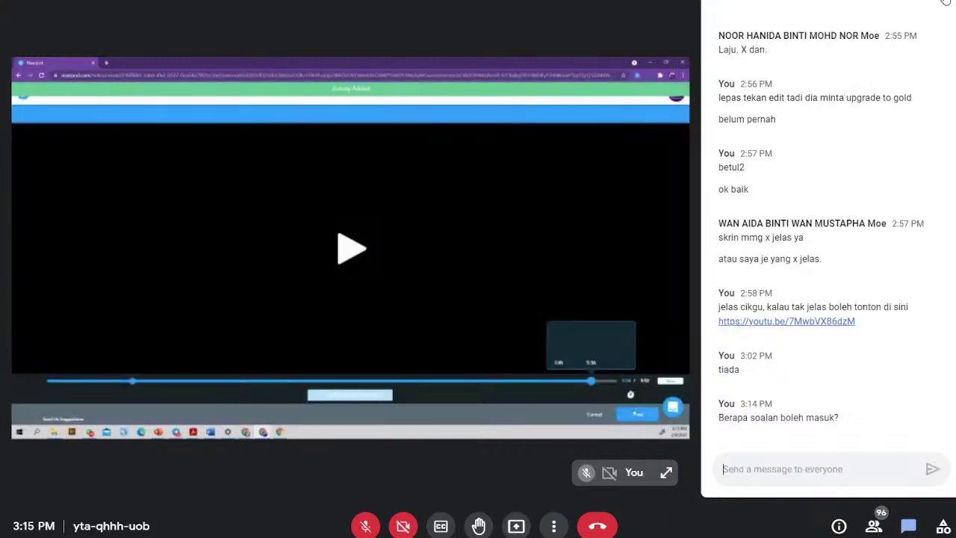
- Close the meeting chat panel
key(ctrl+alt+c)
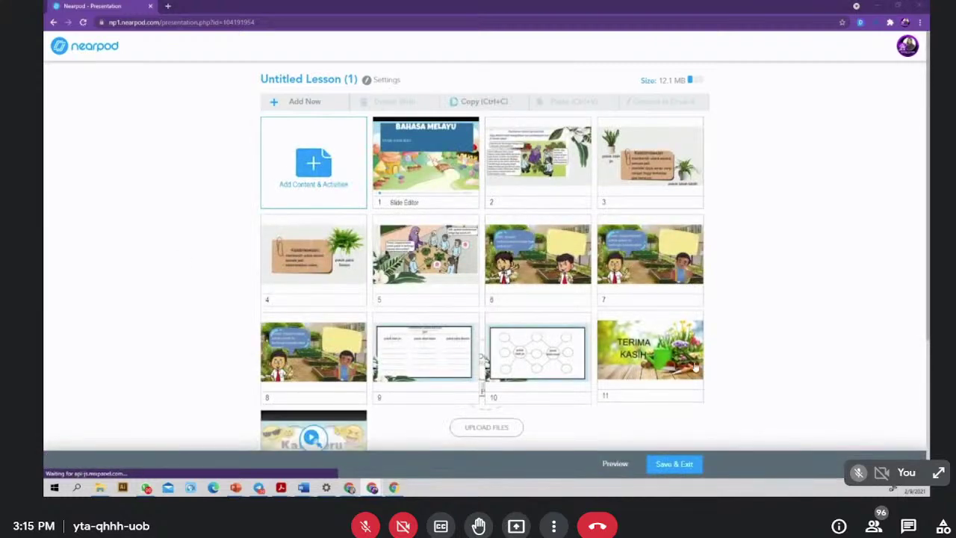
- Drag the Kata Seru video slide 12 up to sit right after slide 1
scroll(713, 336, down, 2)
scroll(710, 339, up, 1)
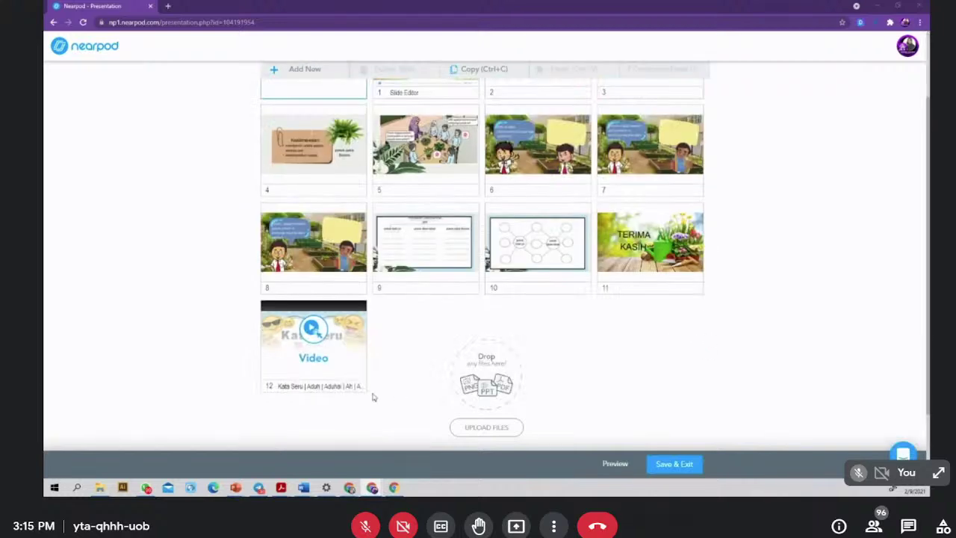
scroll(408, 306, up, 1)
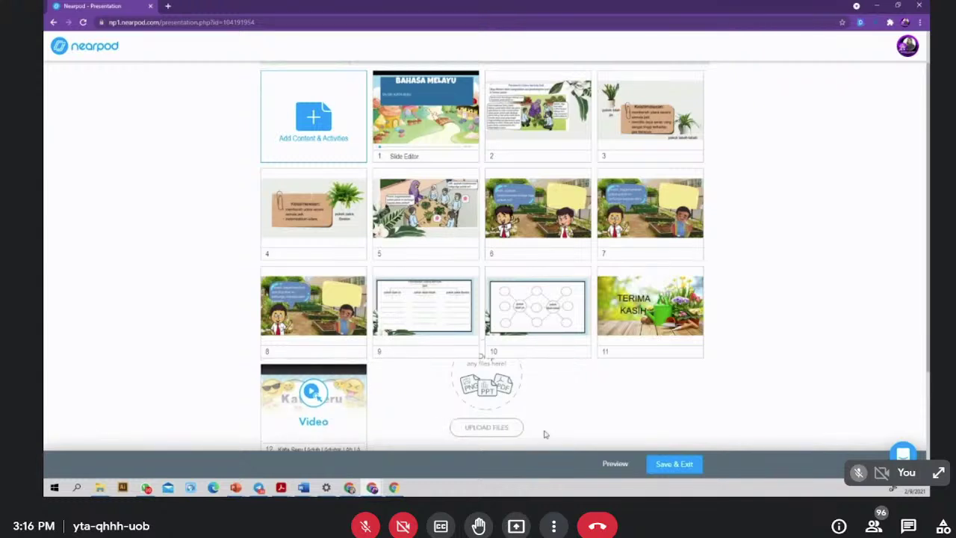
scroll(531, 401, up, 2)
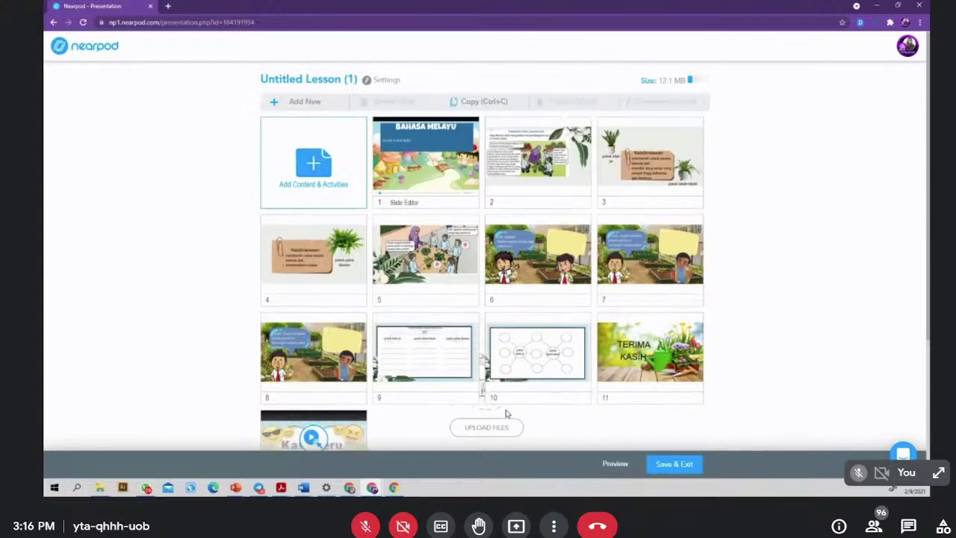
scroll(366, 321, down, 3)
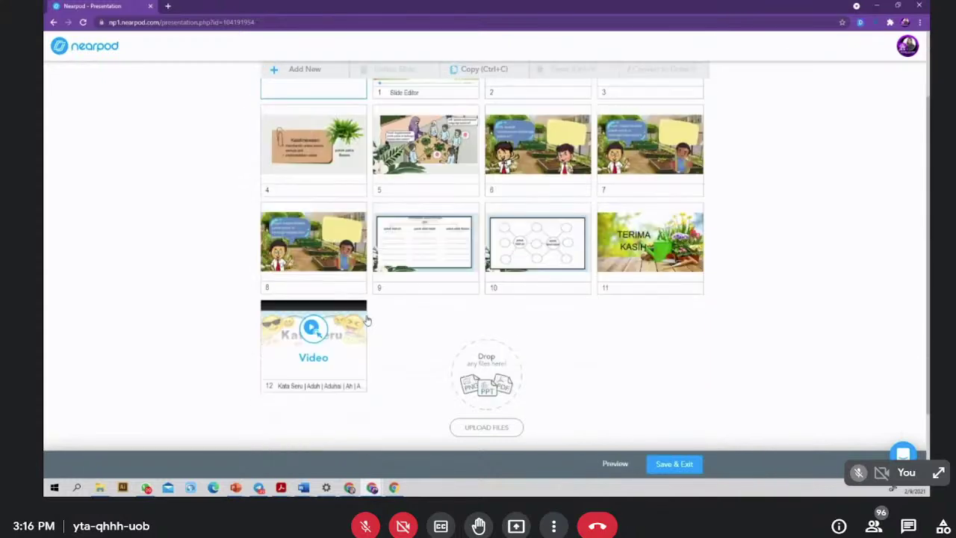
click(333, 337)
drag(333, 338, 543, 177)
- Start a Web Content item from Add Content & Activities, then close its URL dialog
click(313, 171)
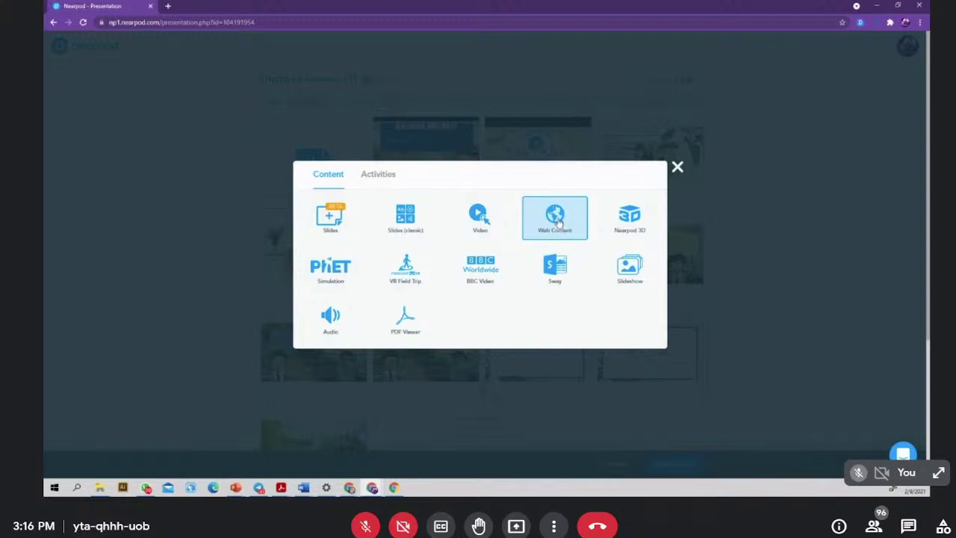
click(558, 224)
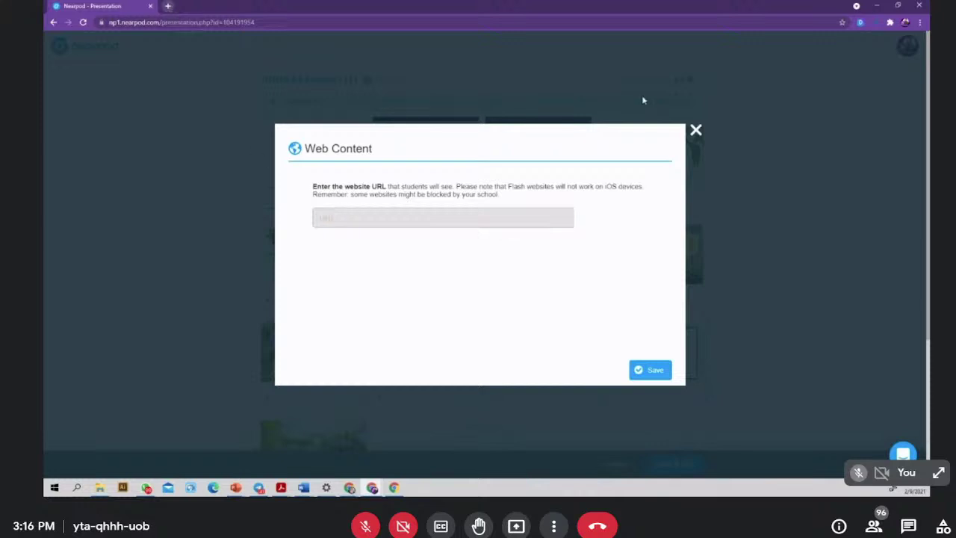
click(696, 130)
- Search 'kata seru tahun 5' in a new Chrome tab and open the blogspot Kata Seru page
click(168, 8)
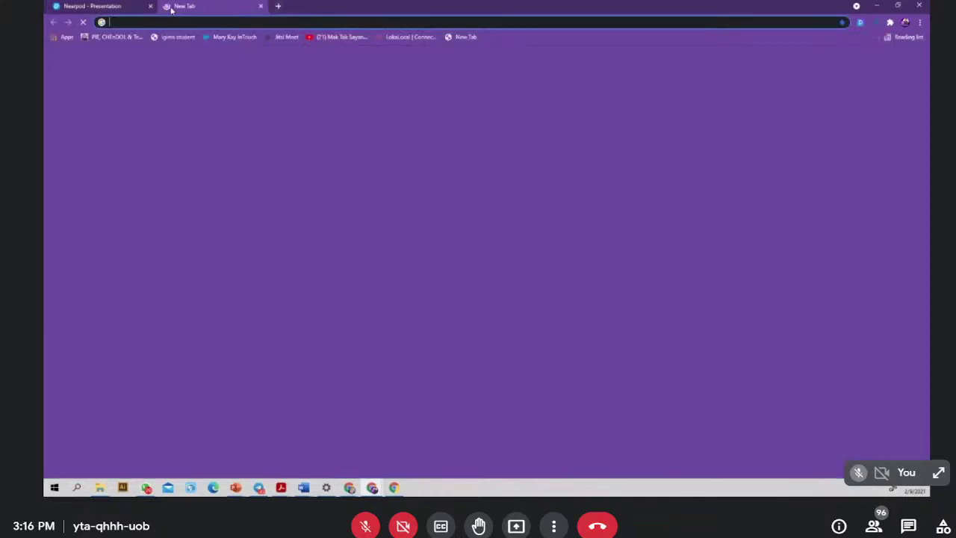
click(174, 23)
text(kata seru)
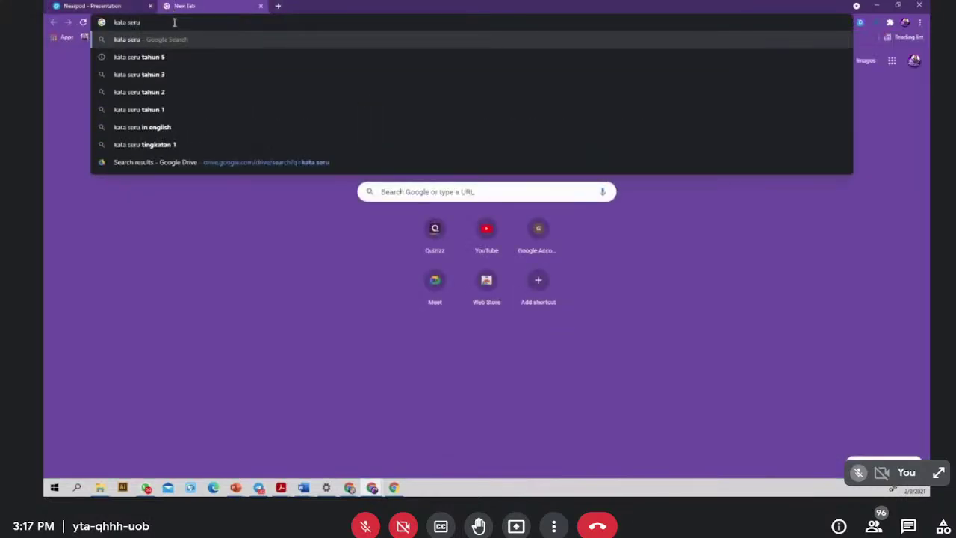
click(142, 56)
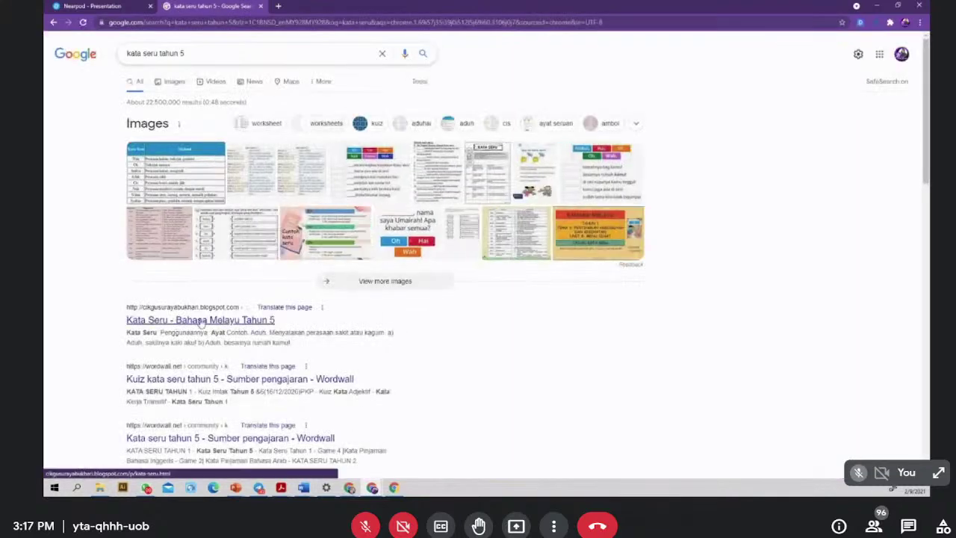
click(203, 320)
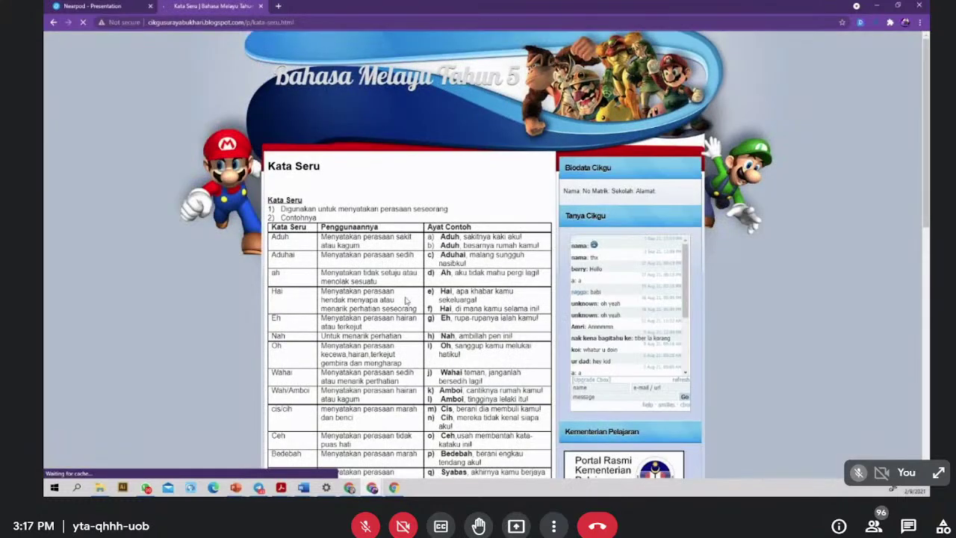
- Select the blog page's URL and return to the Nearpod tab
scroll(321, 252, down, 9)
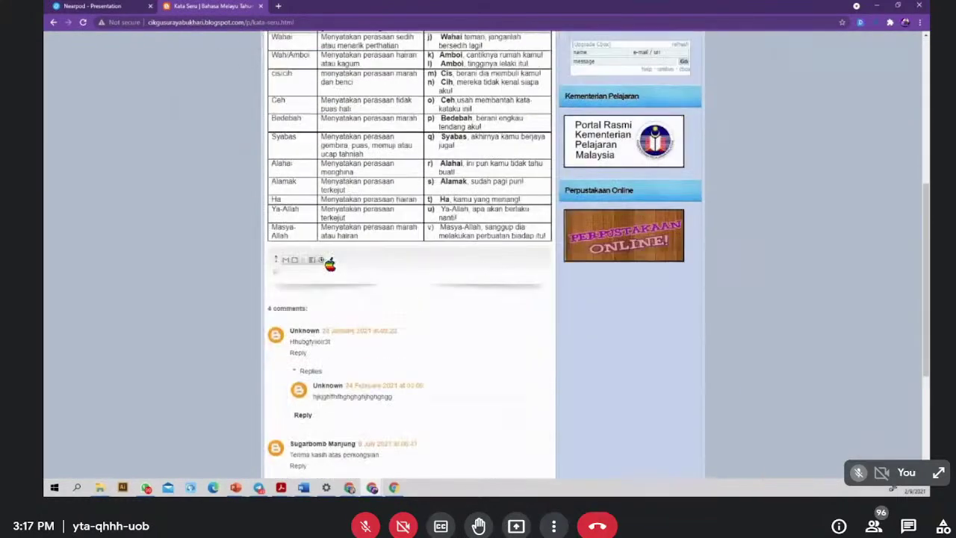
scroll(327, 261, up, 9)
click(153, 23)
key(ctrl+c)
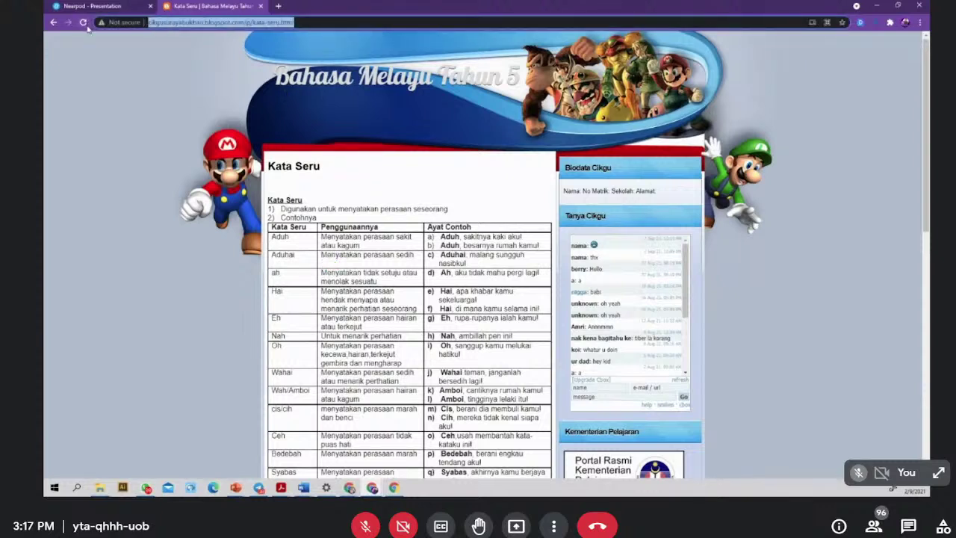
click(105, 8)
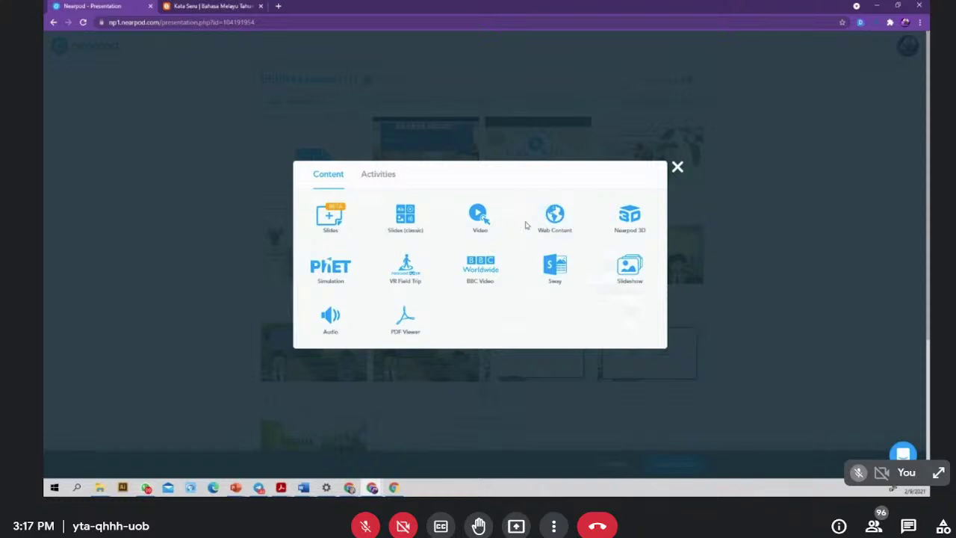
- Add Web Content with the pasted Kata Seru blog URL, test the link, and save it
click(549, 224)
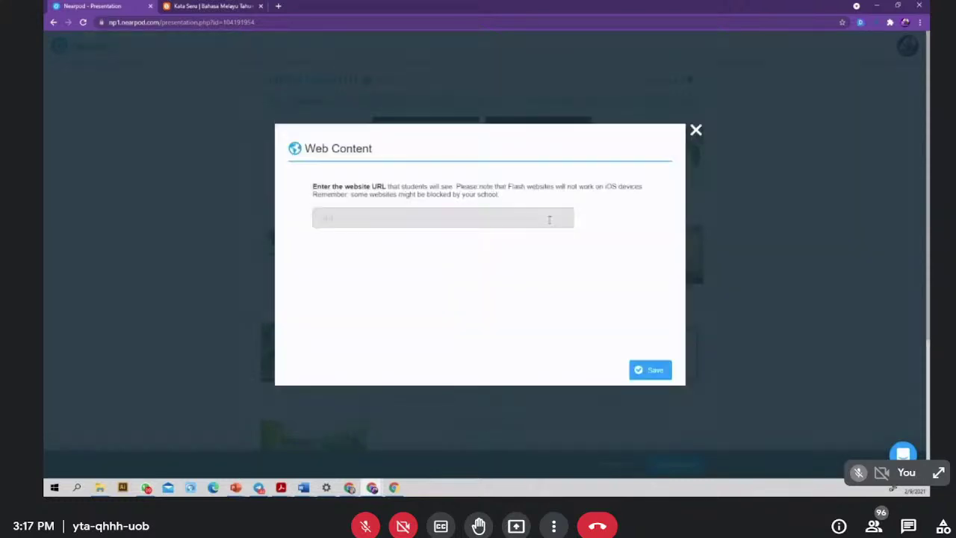
click(361, 216)
key(ctrl+v)
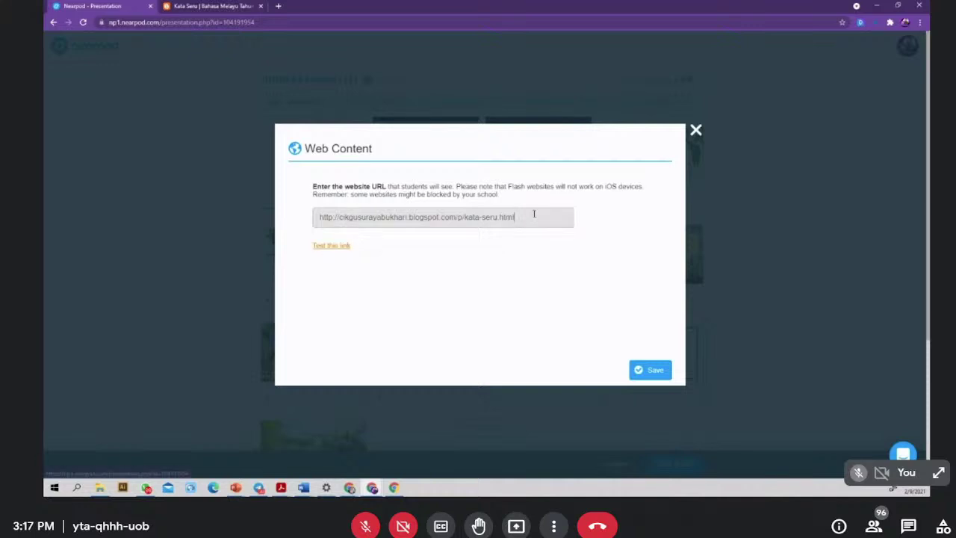
click(330, 245)
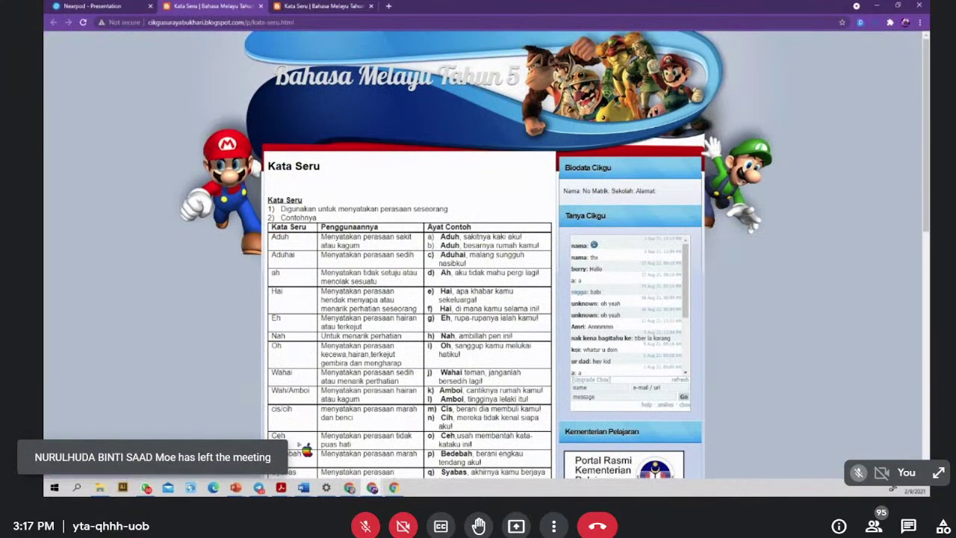
click(91, 6)
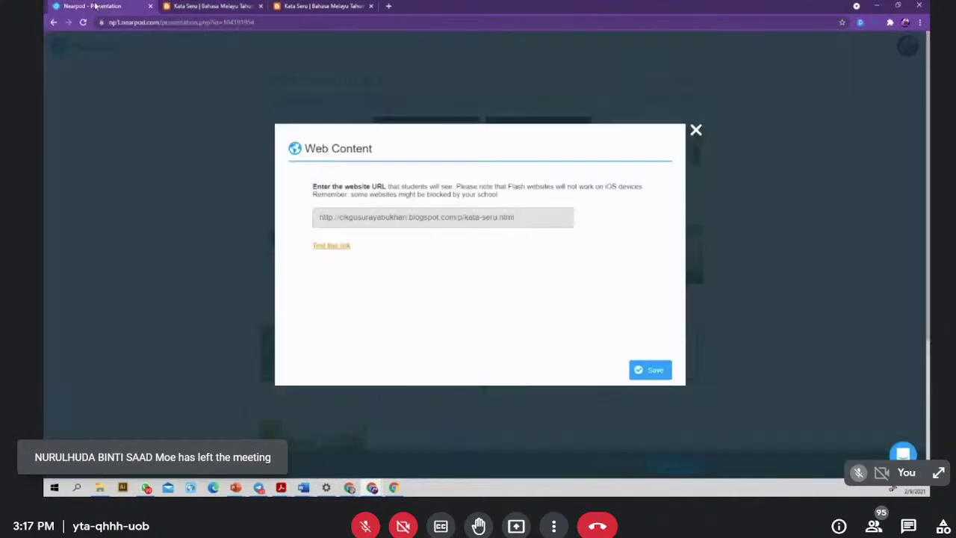
click(652, 369)
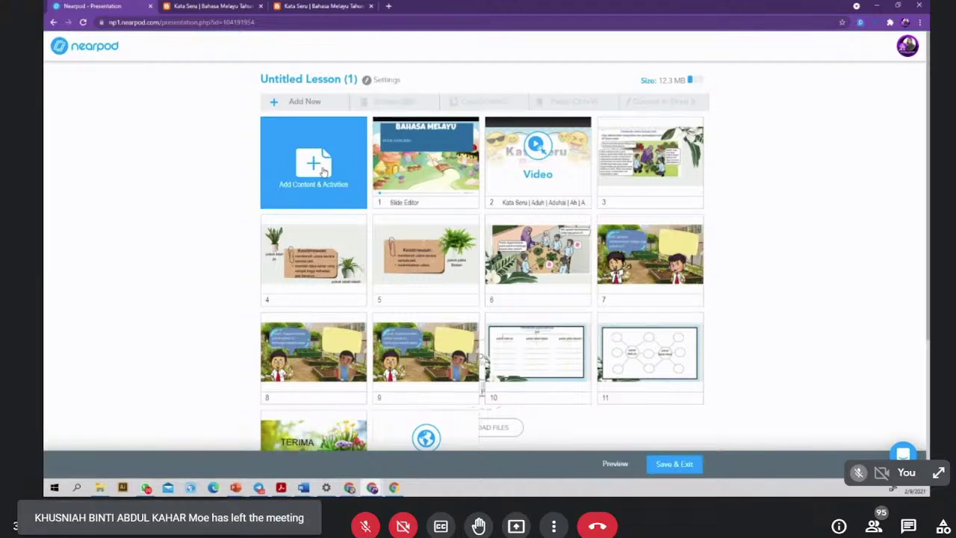
- Browse the Nearpod 3D library's Staff Picks and category models, selecting the Mosquito model
click(323, 171)
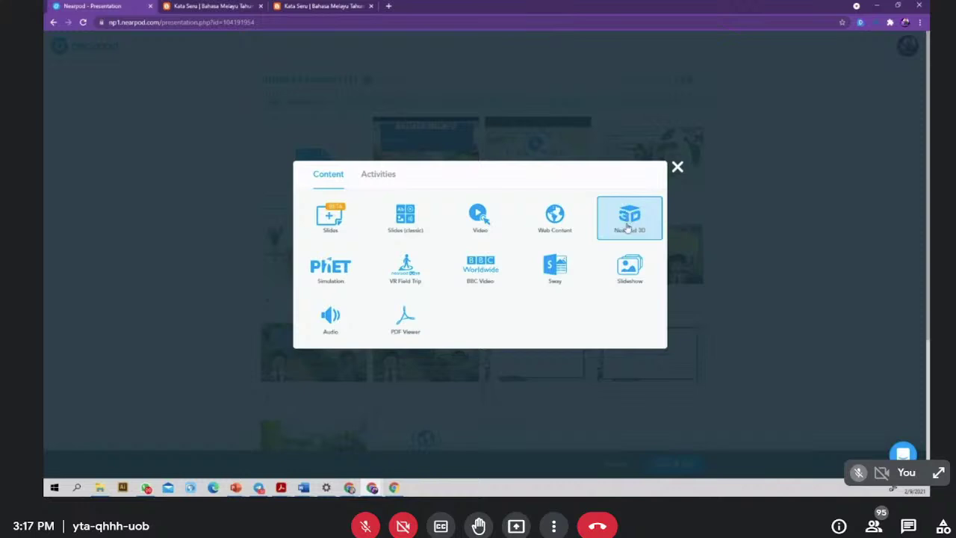
click(628, 227)
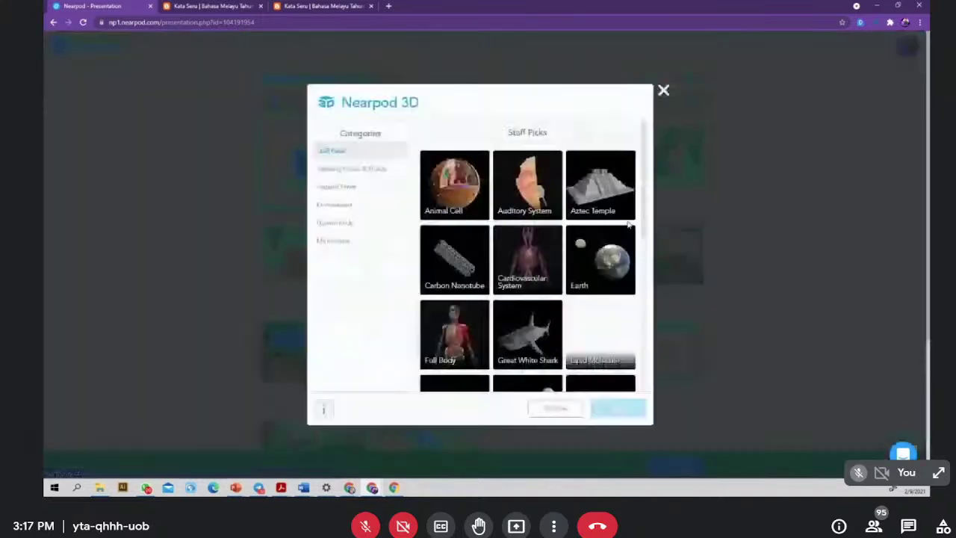
click(342, 168)
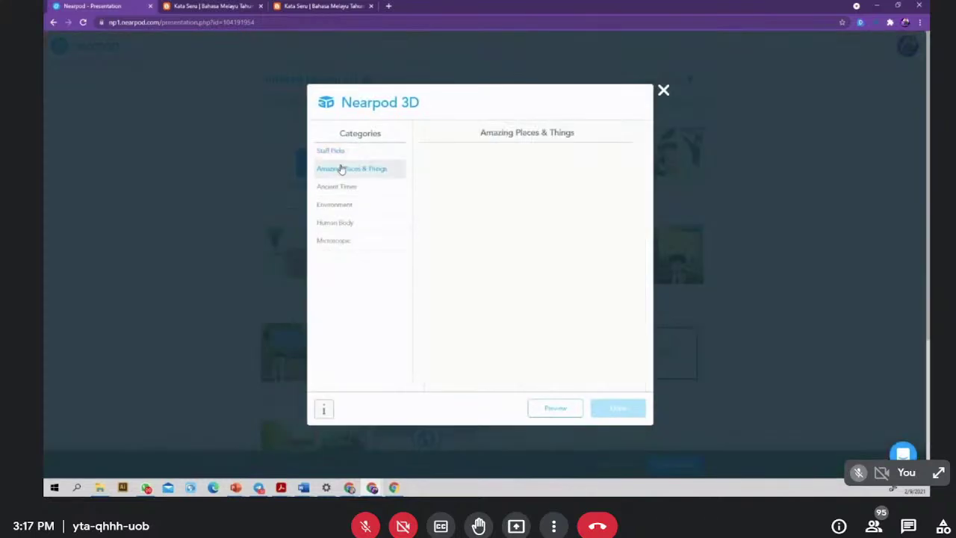
click(333, 187)
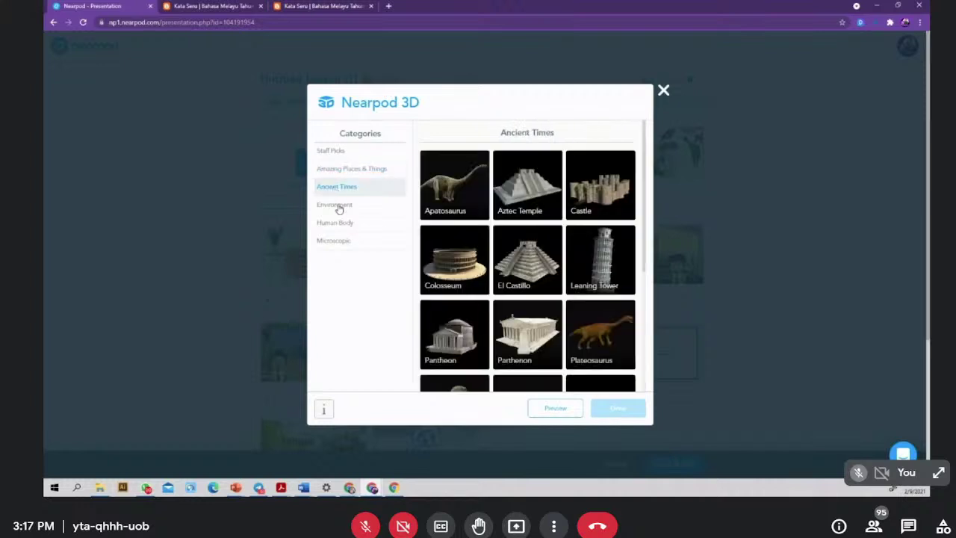
click(337, 206)
click(338, 151)
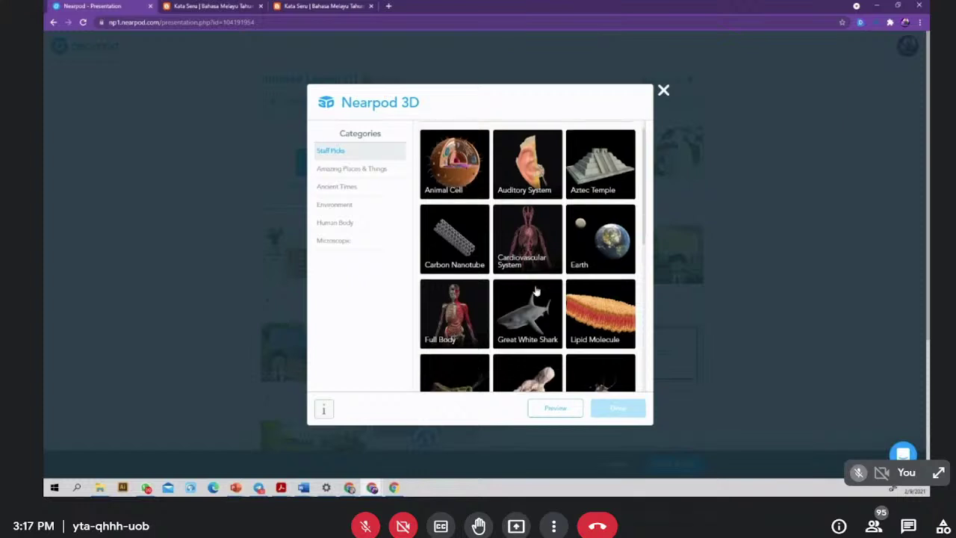
scroll(480, 346, down, 1)
scroll(480, 346, down, 3)
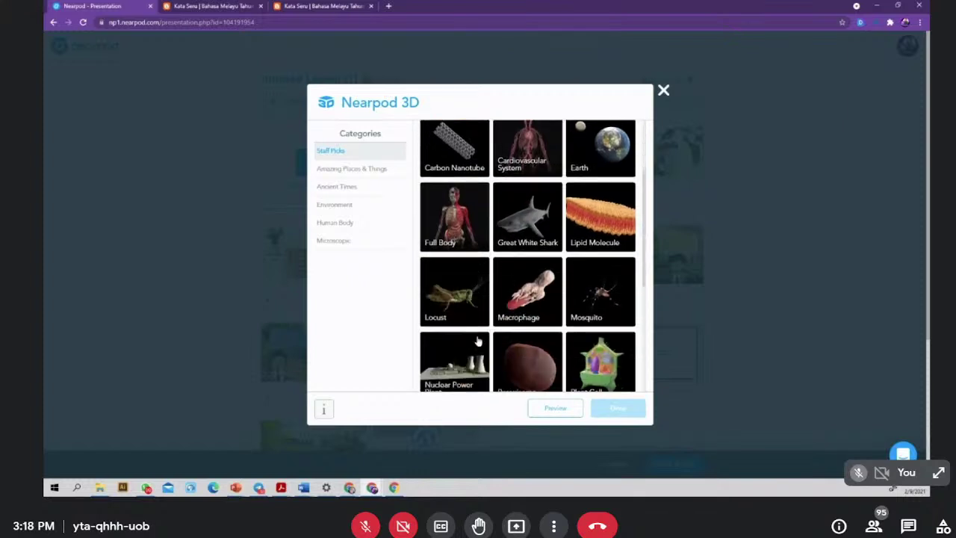
scroll(468, 287, up, 1)
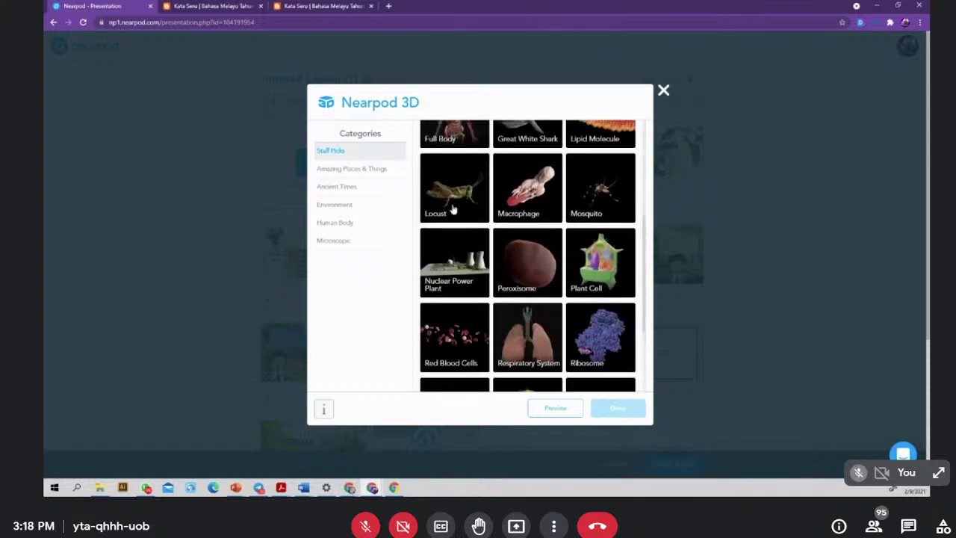
scroll(526, 261, down, 1)
scroll(523, 259, down, 2)
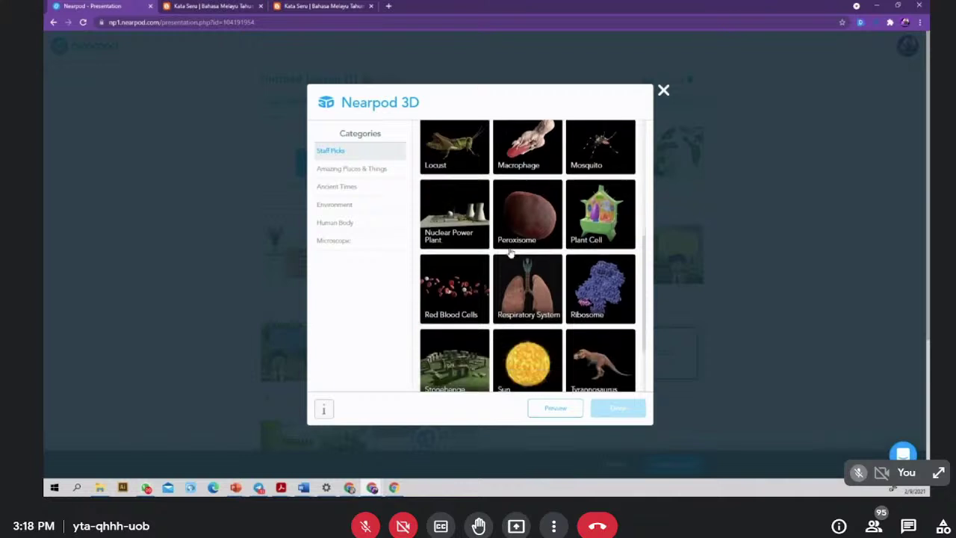
scroll(511, 254, up, 1)
scroll(510, 252, up, 1)
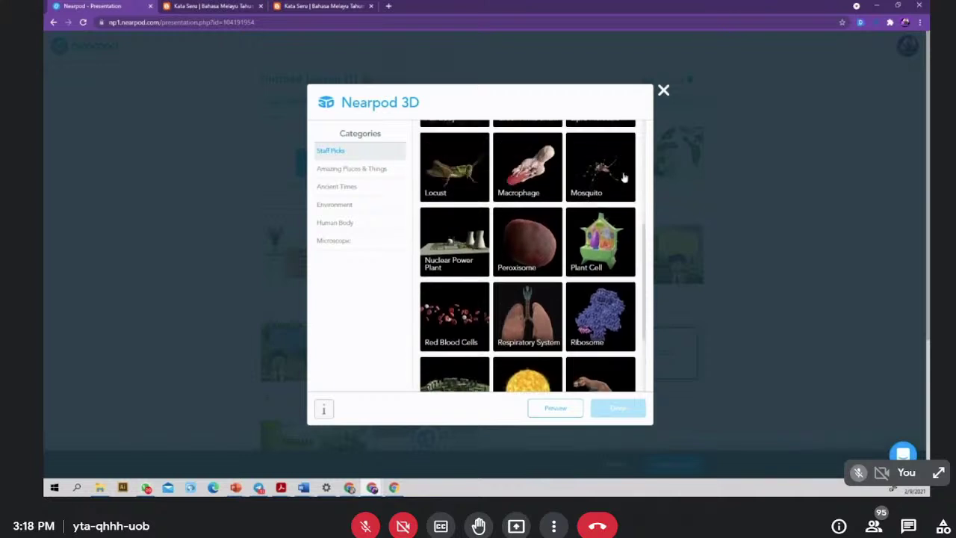
click(606, 172)
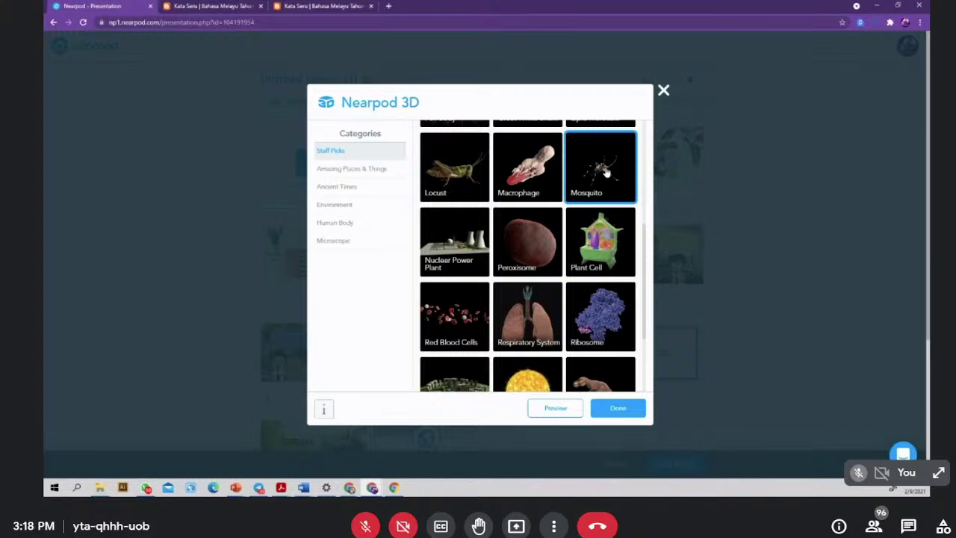
- Browse the Ancient Times, Environment, Human Body and Microscopic 3D model categories
scroll(499, 314, down, 1)
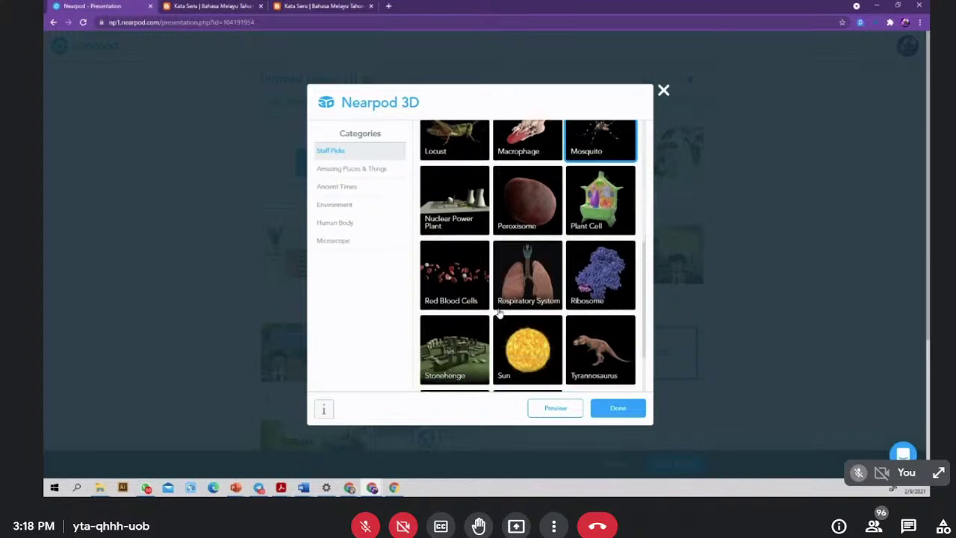
scroll(499, 313, down, 2)
scroll(499, 314, up, 1)
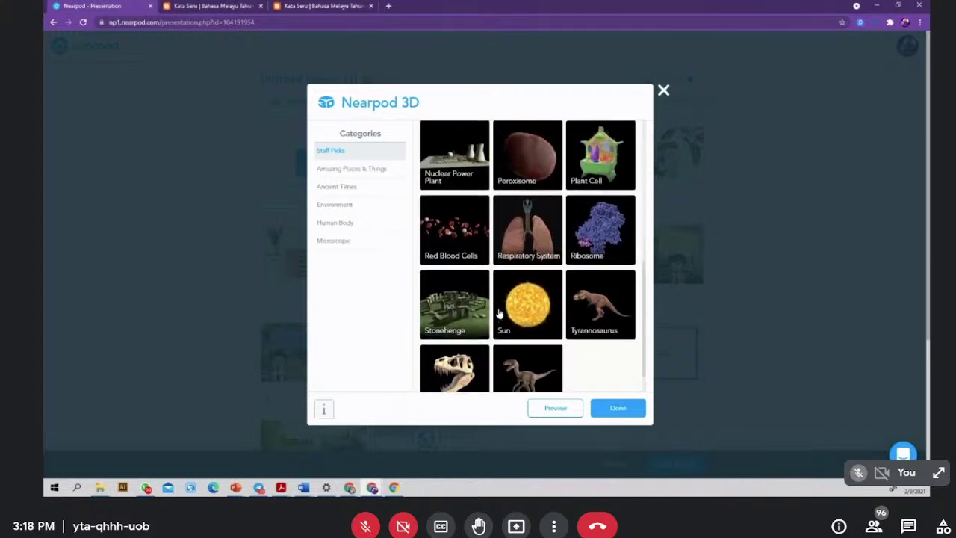
click(336, 187)
scroll(514, 238, down, 1)
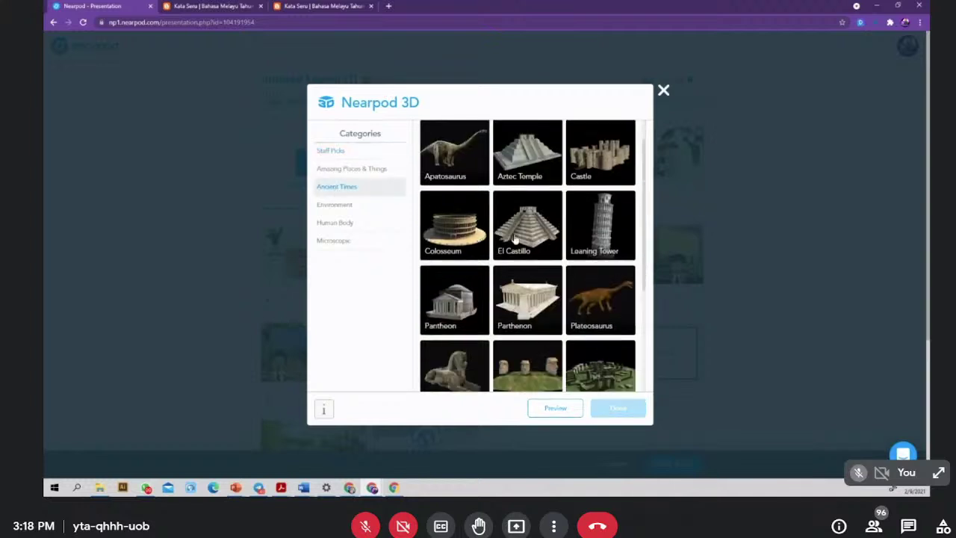
scroll(514, 237, down, 4)
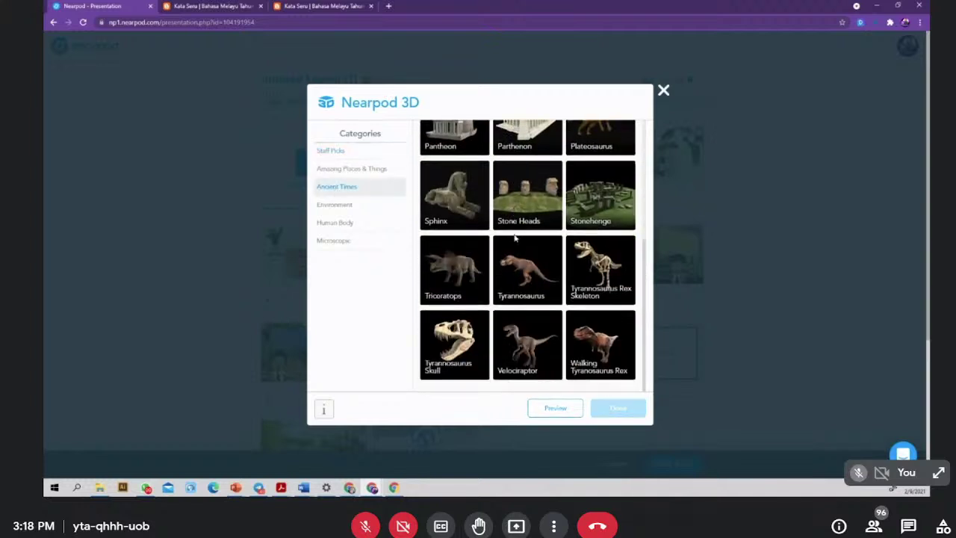
scroll(514, 238, up, 1)
click(344, 205)
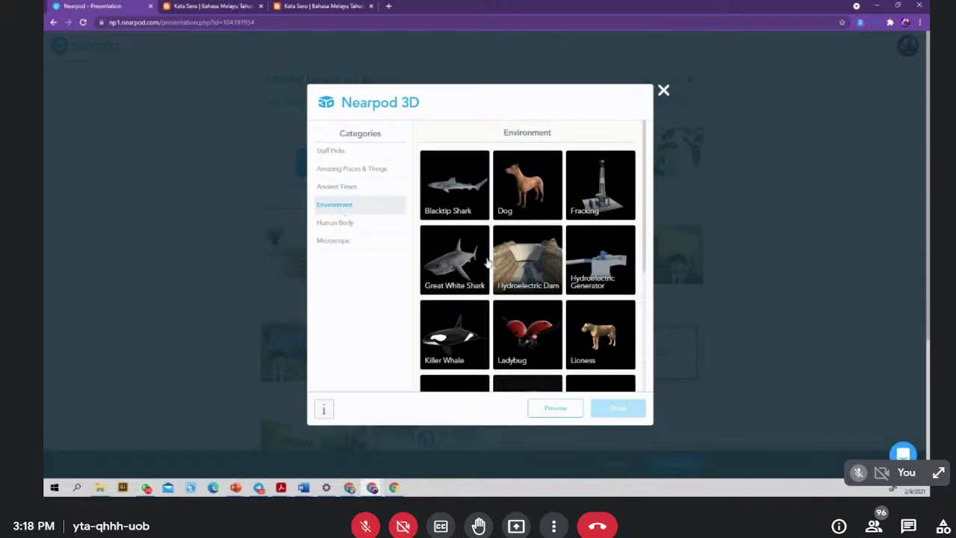
scroll(487, 261, down, 3)
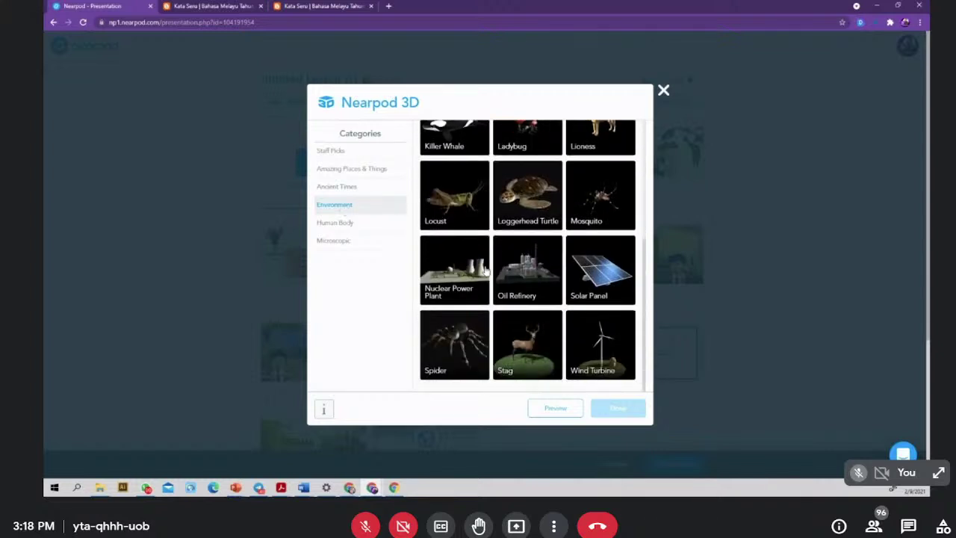
click(338, 223)
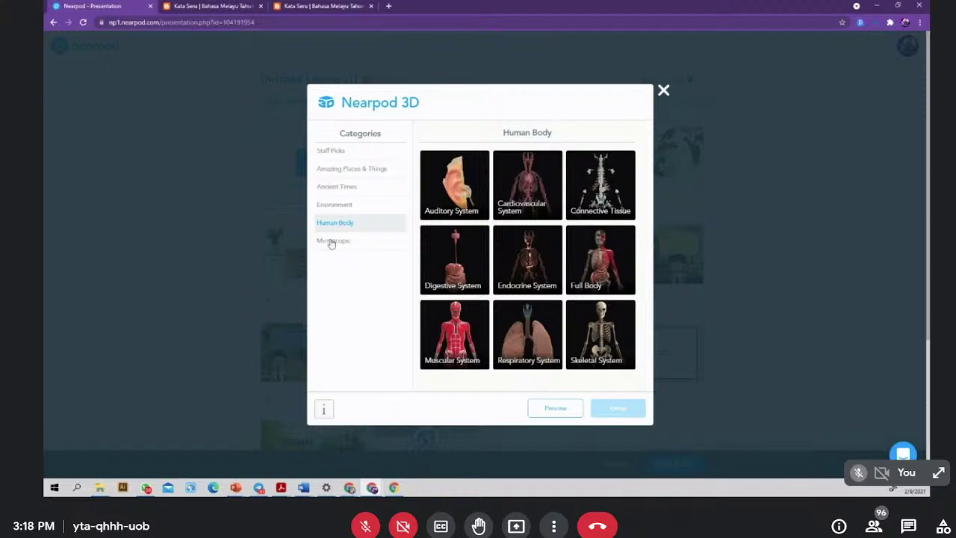
click(334, 241)
scroll(547, 284, down, 1)
scroll(548, 285, down, 2)
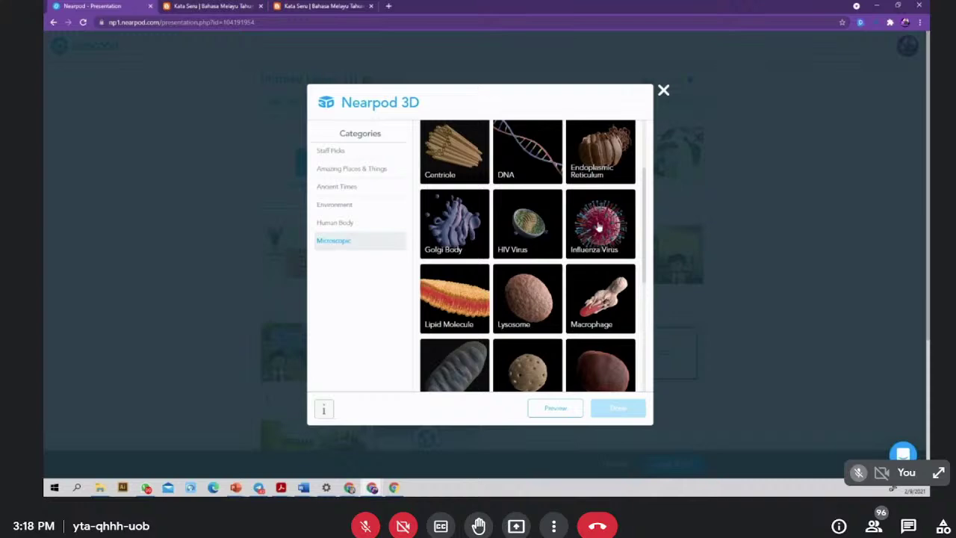
- Add the Influenza Virus model and move its slide to third place
click(599, 227)
click(614, 409)
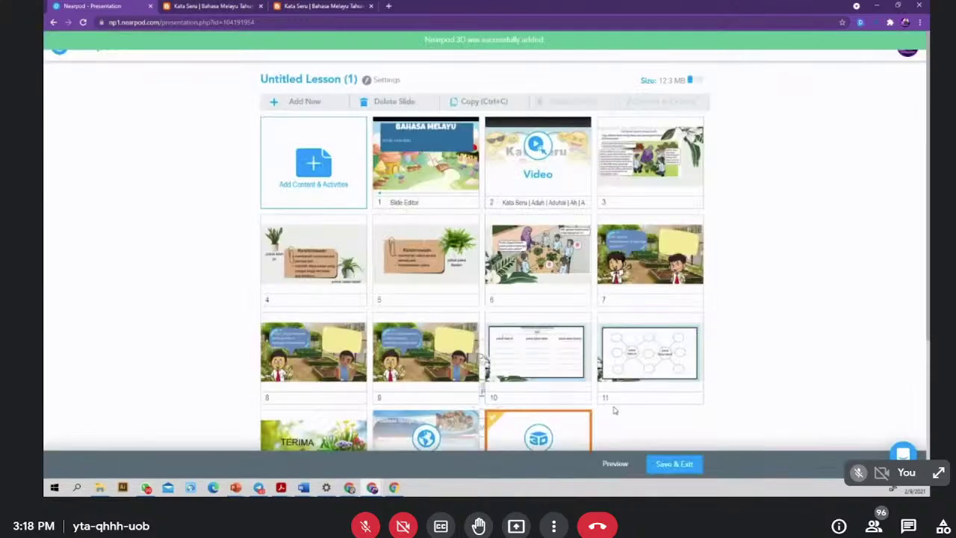
drag(538, 441, 649, 148)
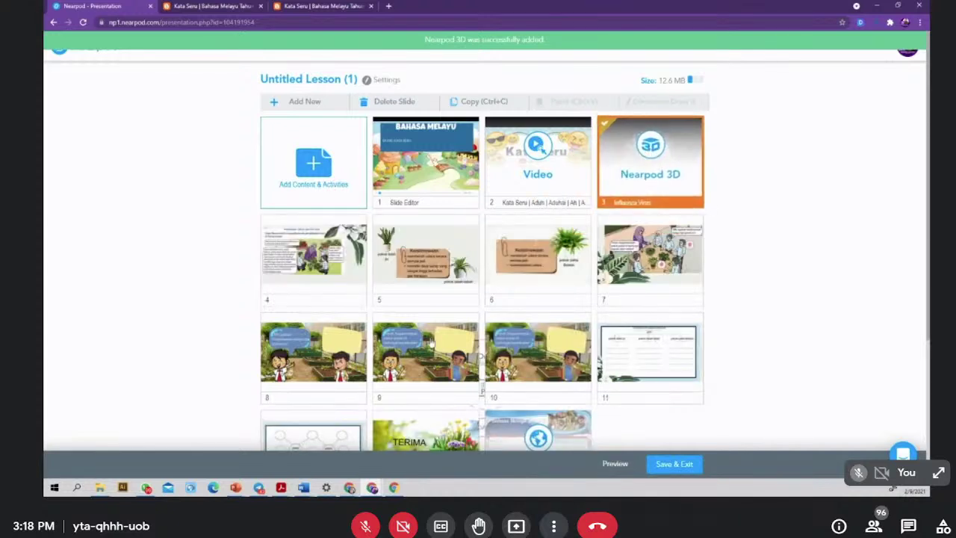
- Browse PhET simulations in Staff Picks and Math: Elementary School, then close the catalogue
click(329, 183)
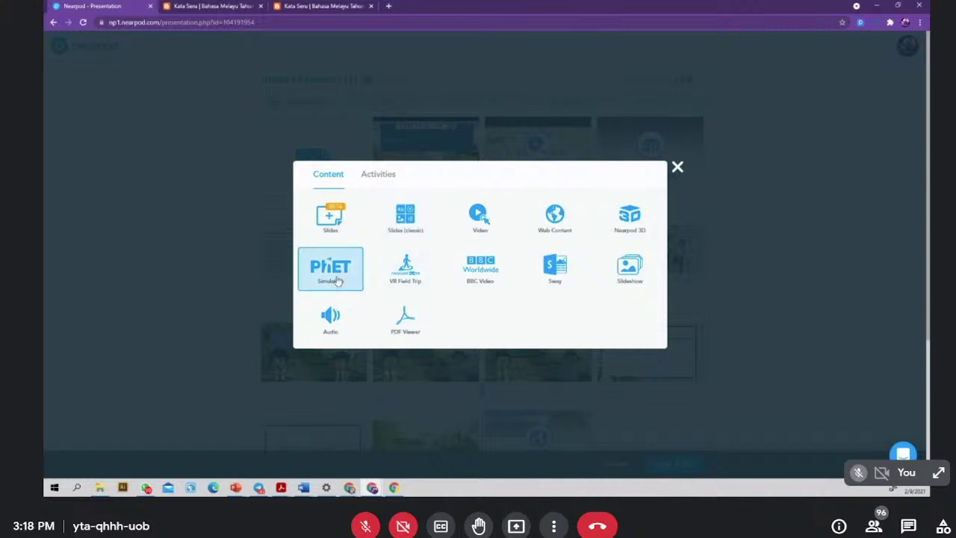
click(336, 280)
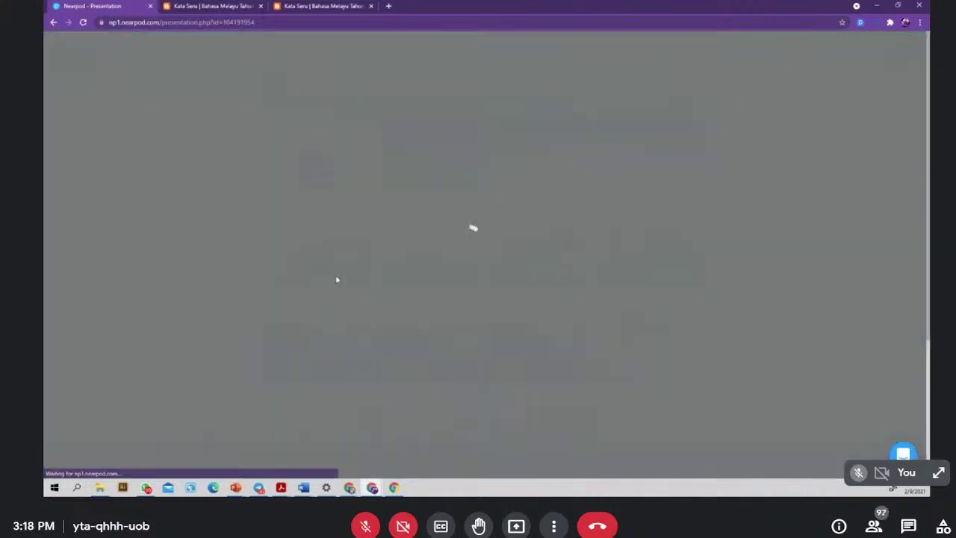
scroll(513, 248, down, 3)
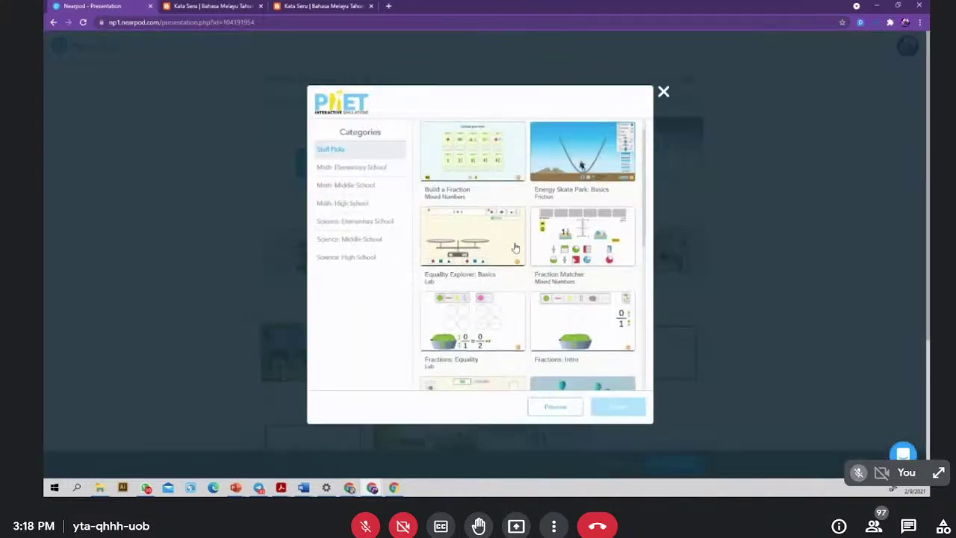
scroll(513, 248, down, 3)
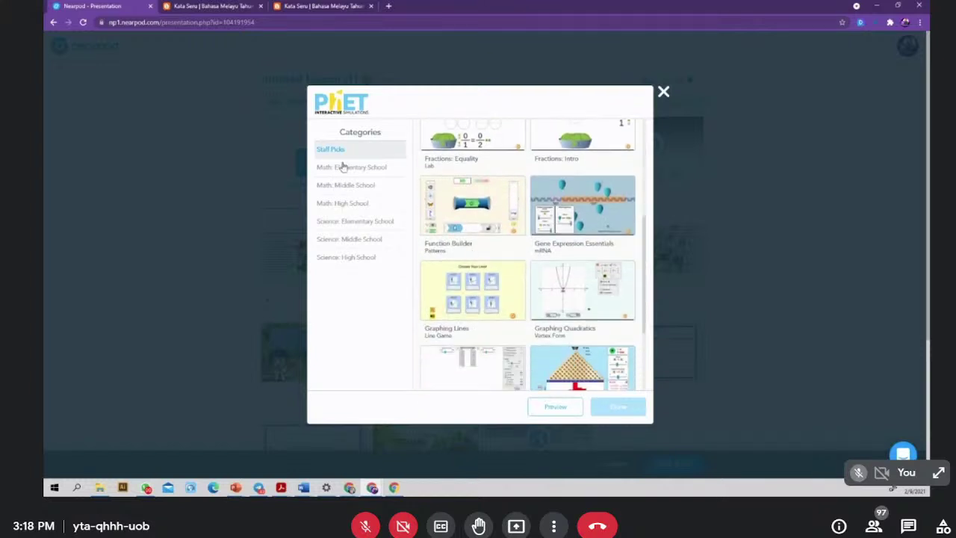
scroll(452, 306, down, 1)
scroll(464, 312, down, 2)
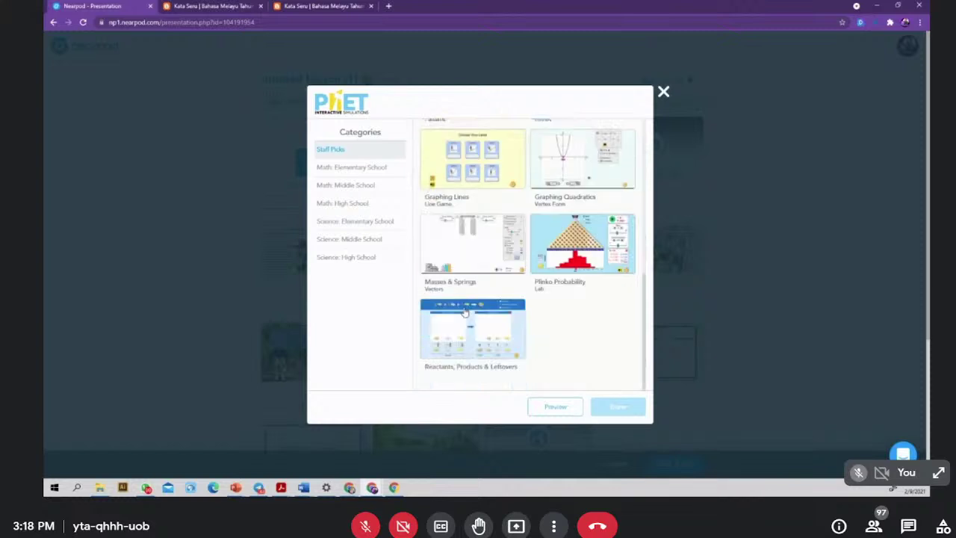
scroll(464, 309, up, 4)
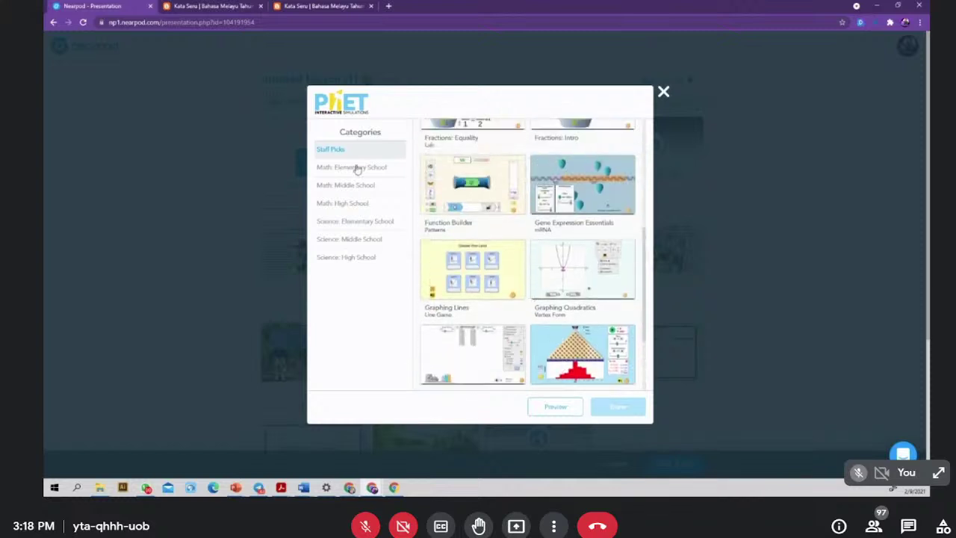
click(333, 169)
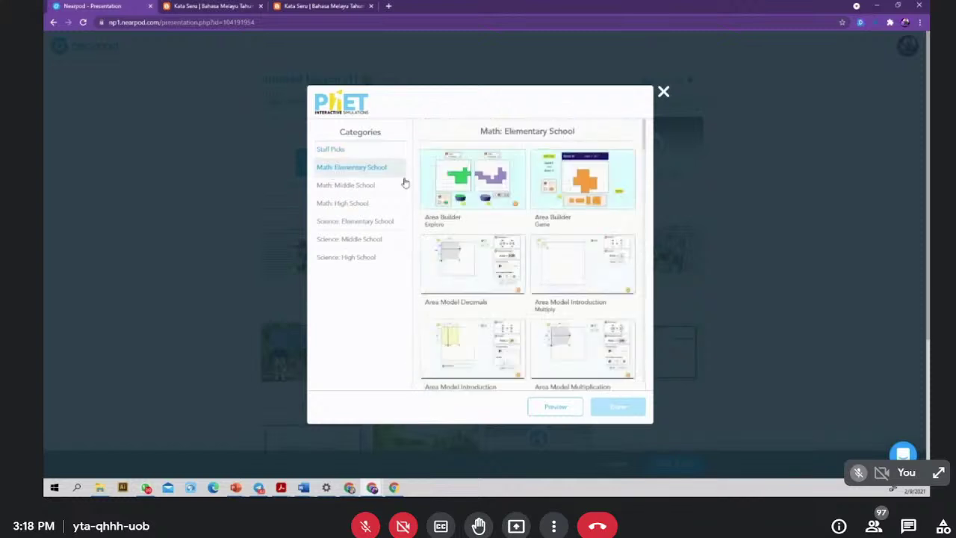
scroll(541, 310, down, 1)
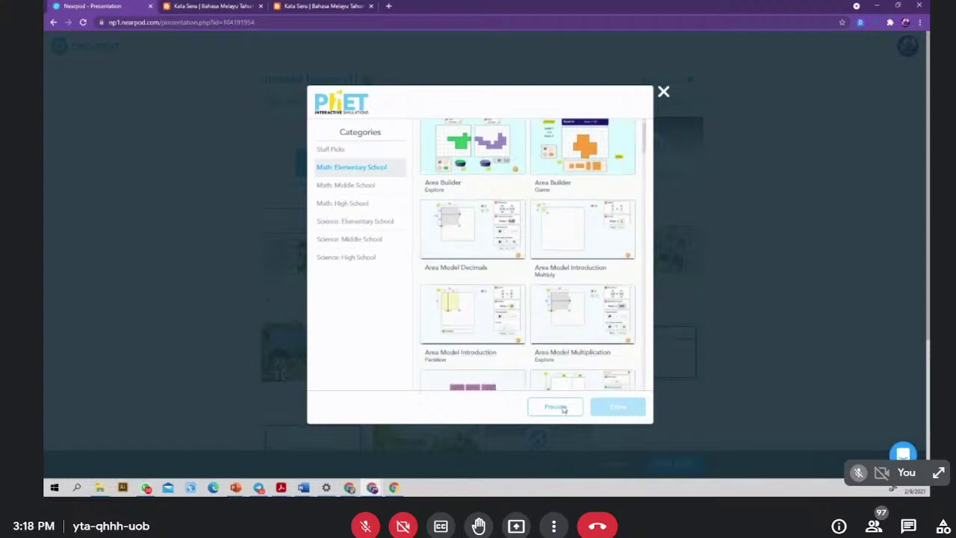
click(663, 93)
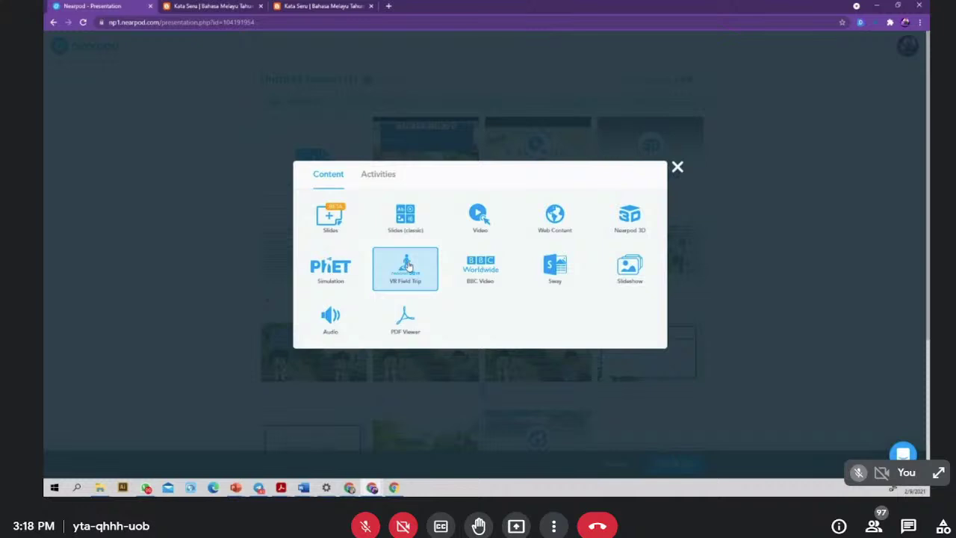
- Open VR Field Trip, look through the default destinations, and focus the search box
click(408, 267)
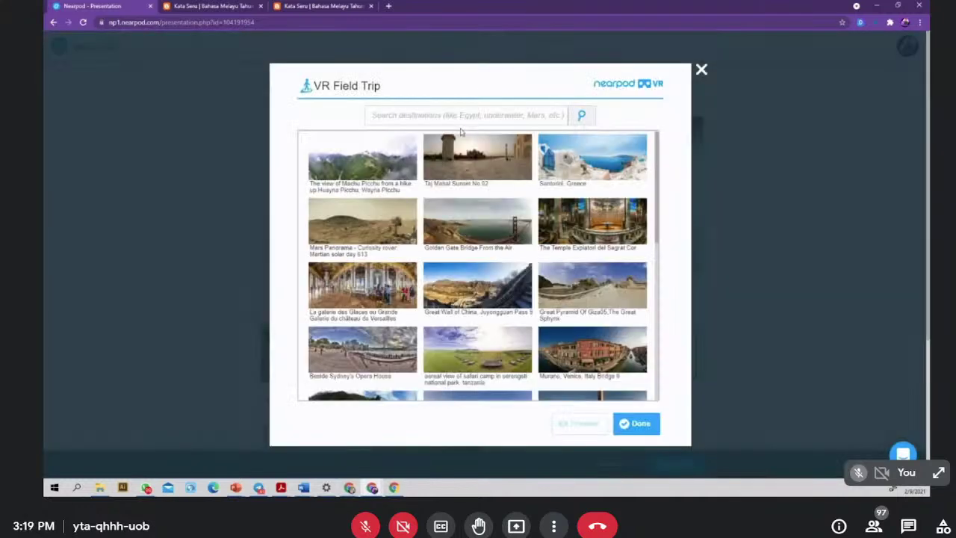
scroll(498, 317, down, 10)
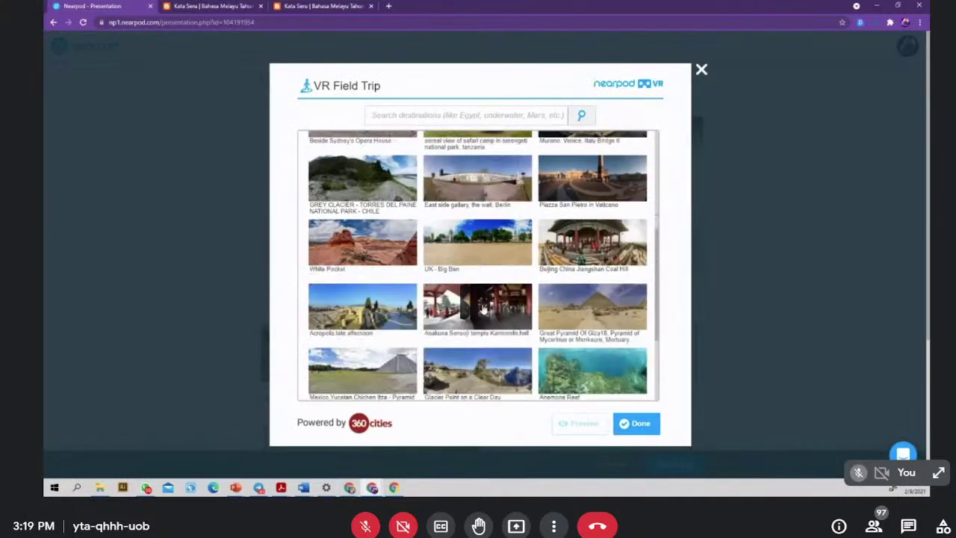
scroll(479, 310, up, 10)
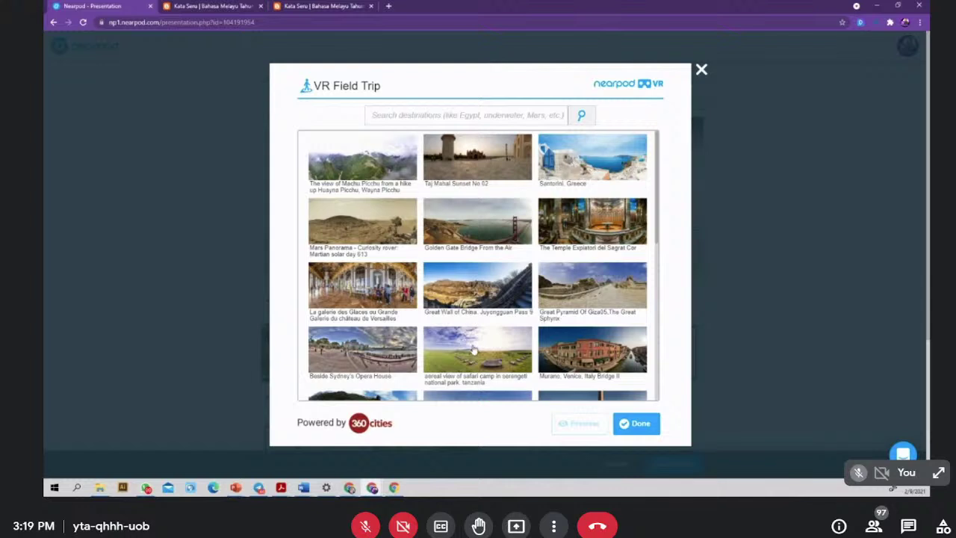
scroll(489, 288, down, 3)
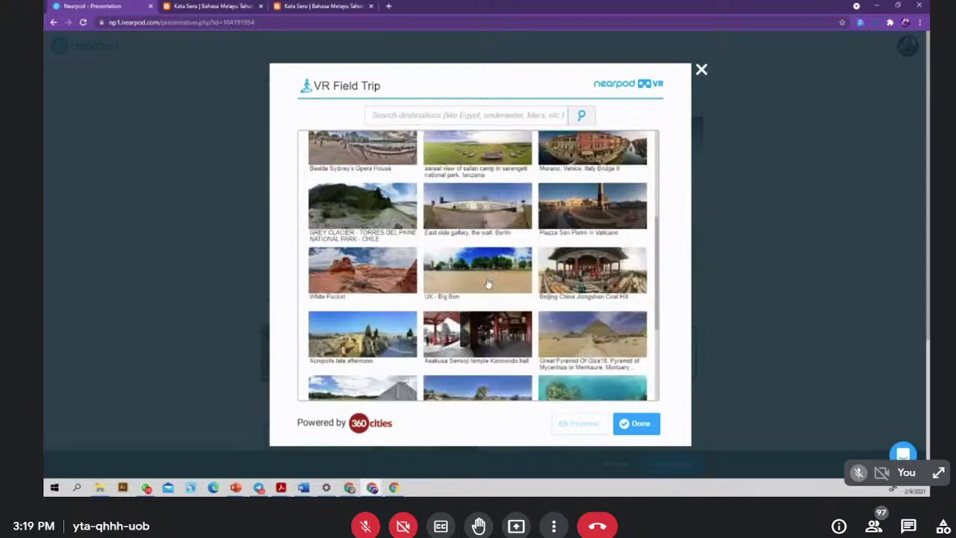
scroll(487, 284, up, 3)
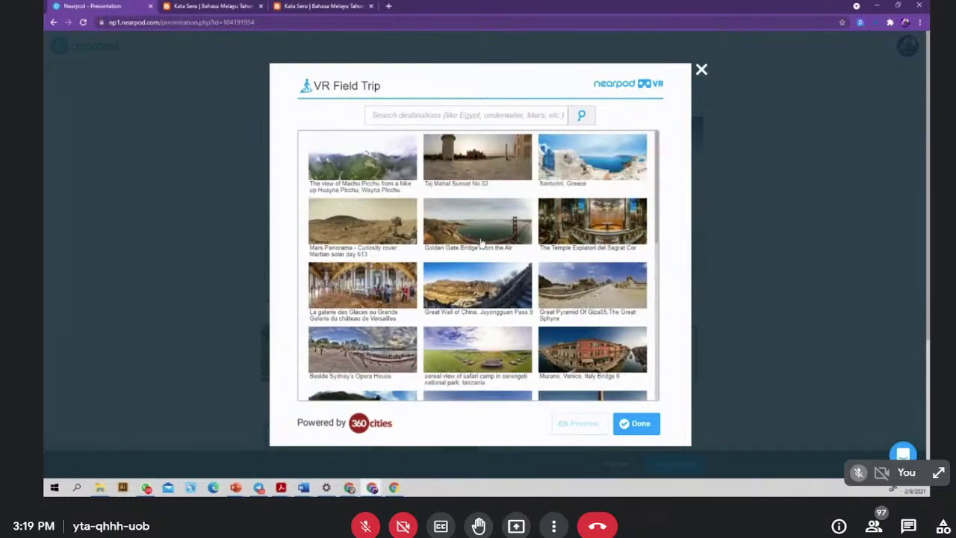
click(383, 115)
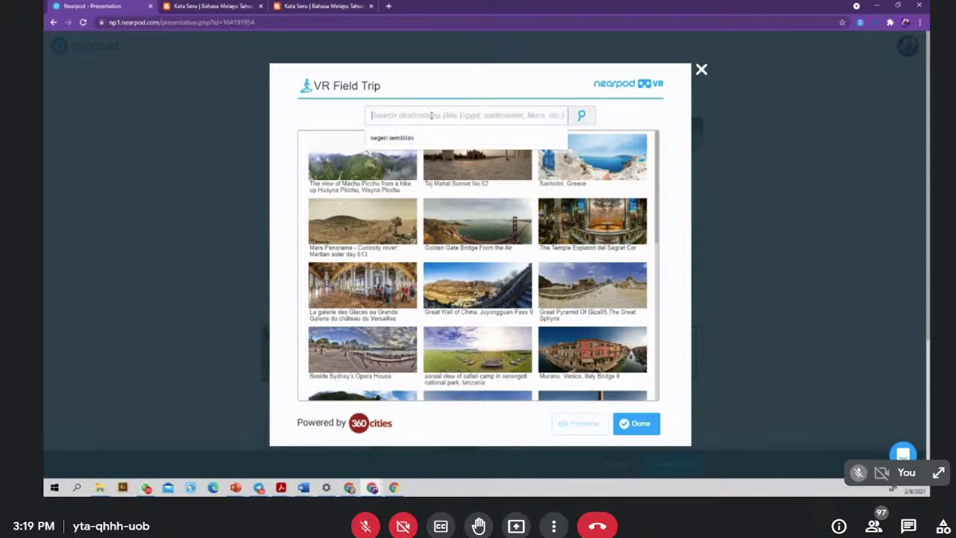
- Search VR Field Trip destinations for 'pulau pinang', then for 'kuala l'
text(pulau)
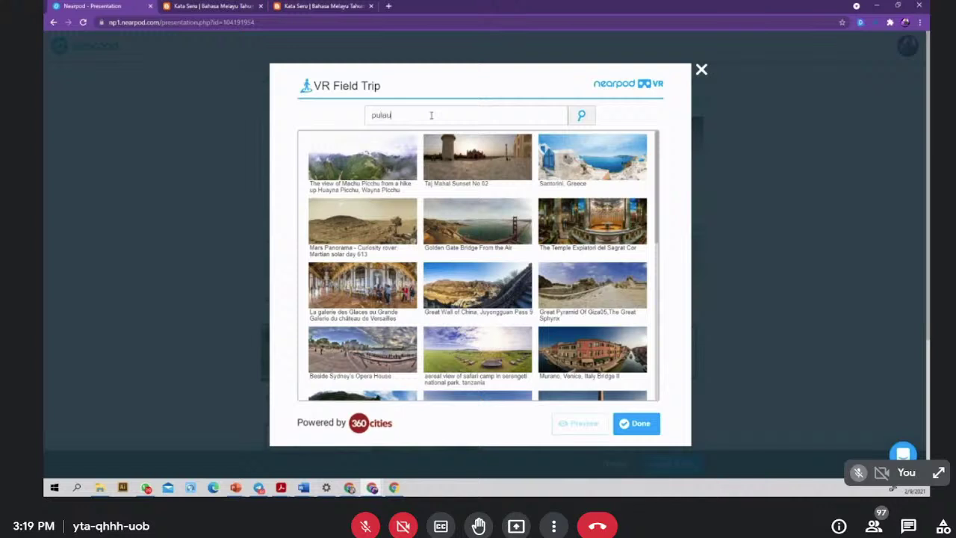
text( pinang)
key(Return)
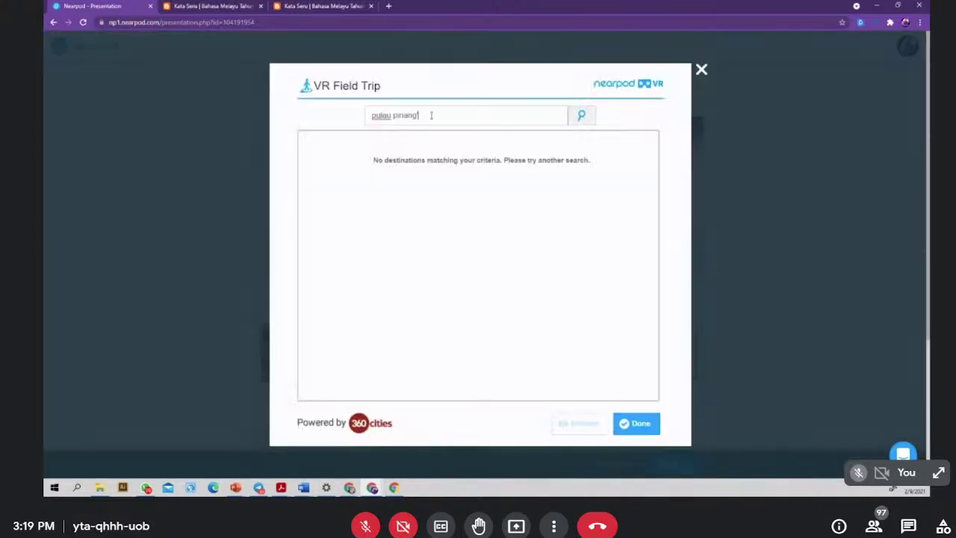
key(Return)
drag(418, 115, 264, 115)
text(kuala lumpur)
key(Return)
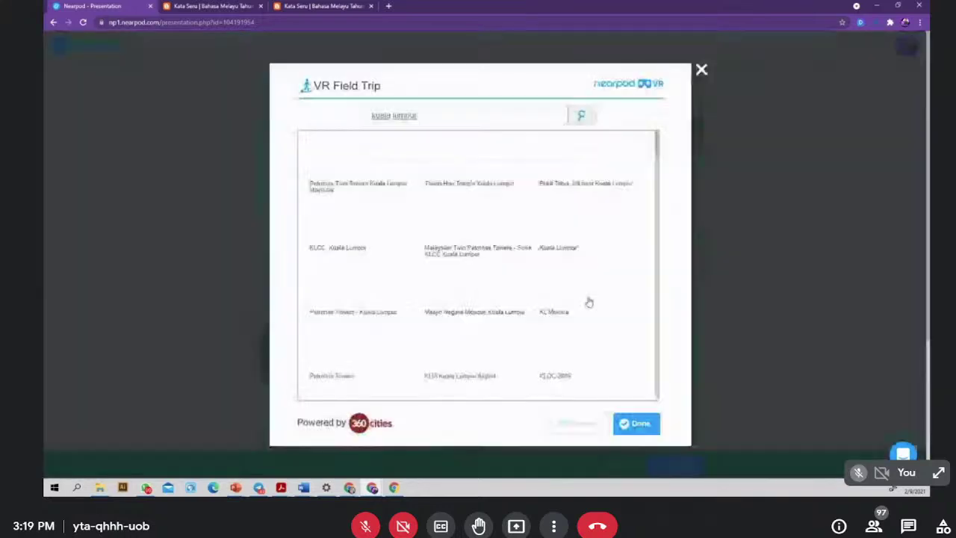
scroll(523, 310, down, 5)
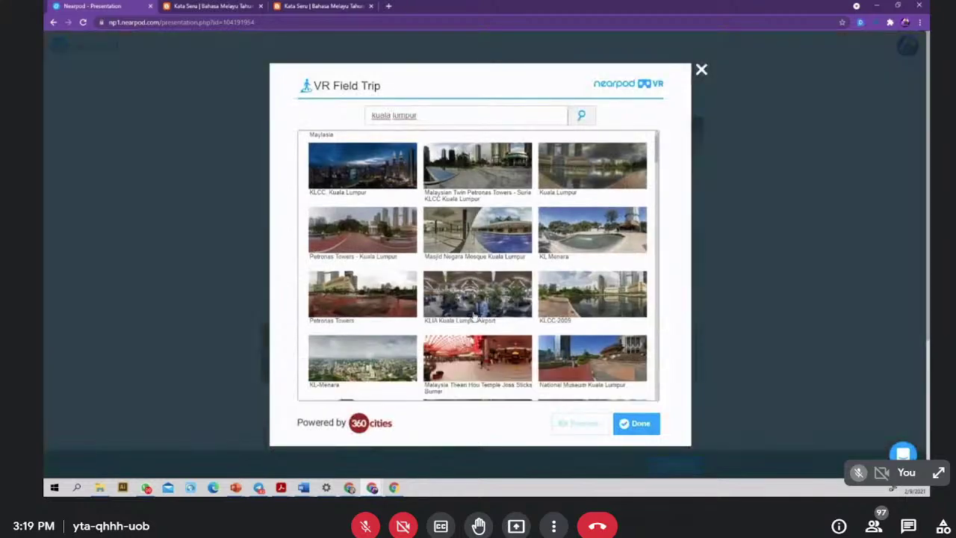
scroll(473, 317, down, 5)
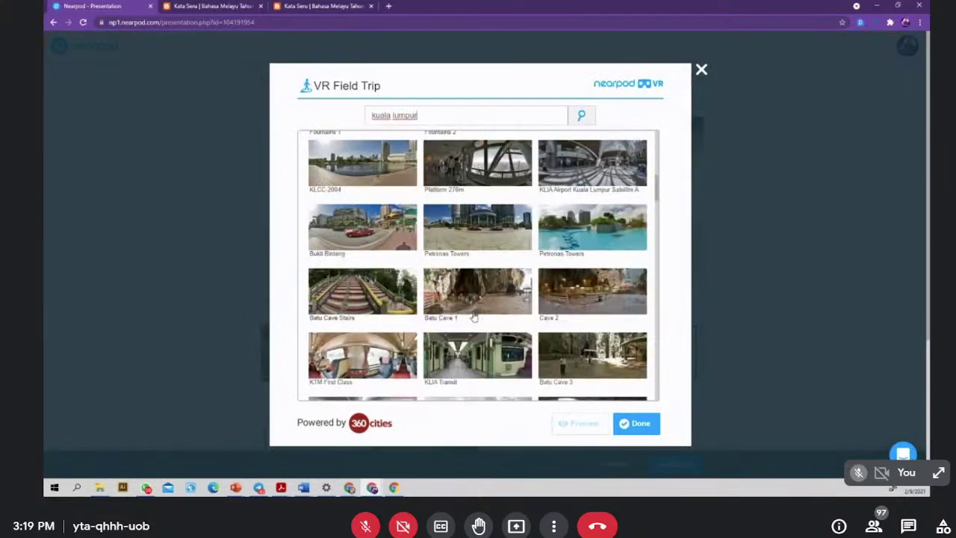
scroll(474, 317, down, 1)
scroll(473, 318, up, 4)
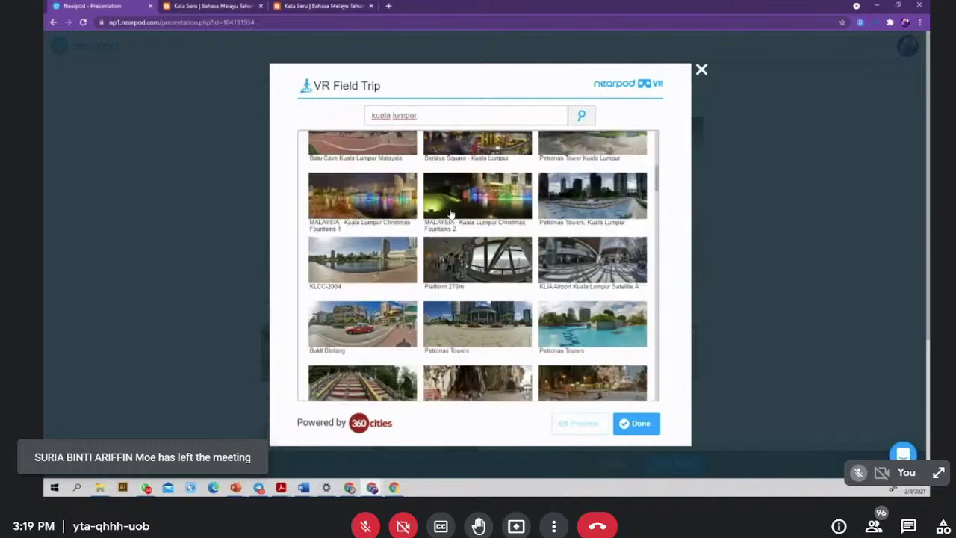
- Replace the search text with 'johor bahru' and run the search
drag(419, 115, 271, 105)
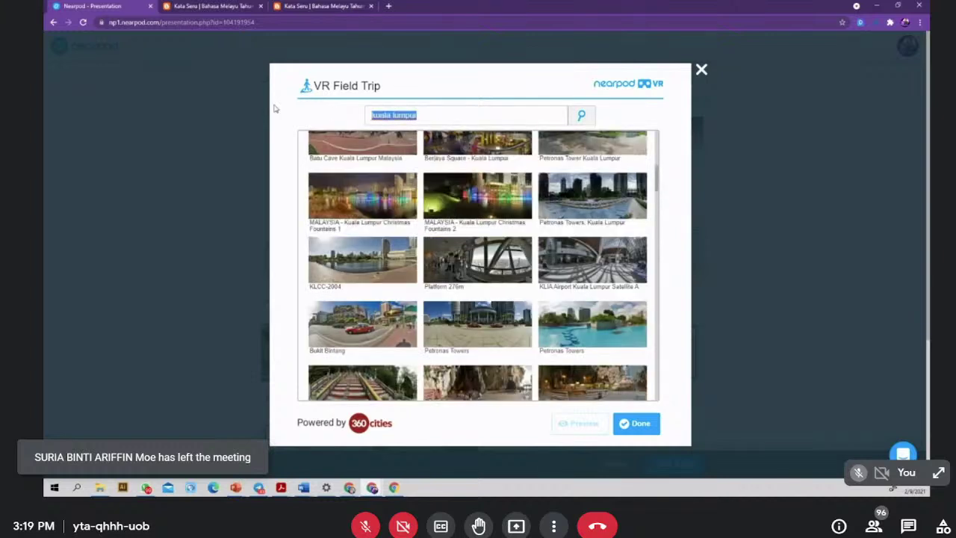
text(ku)
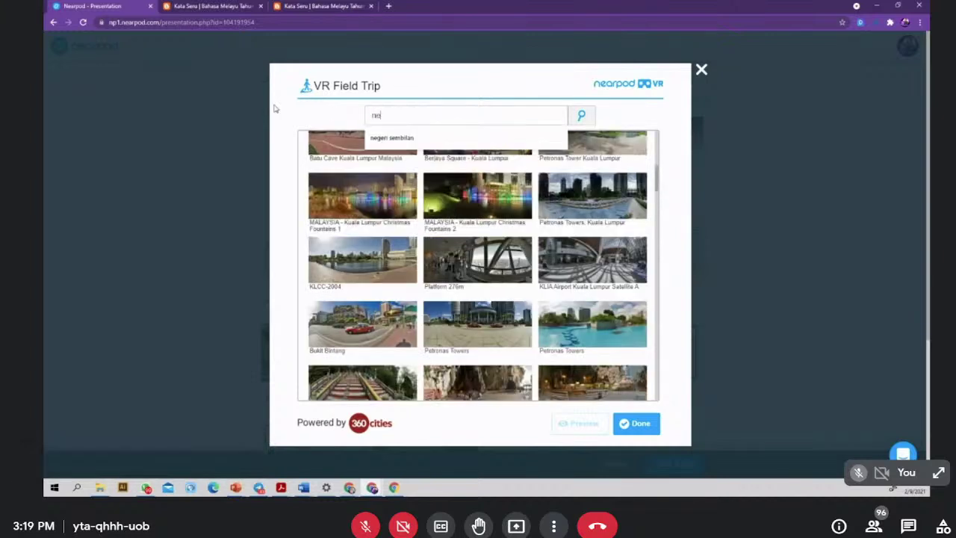
key(BackSpace)
key(BackSpace)
text(johor bah)
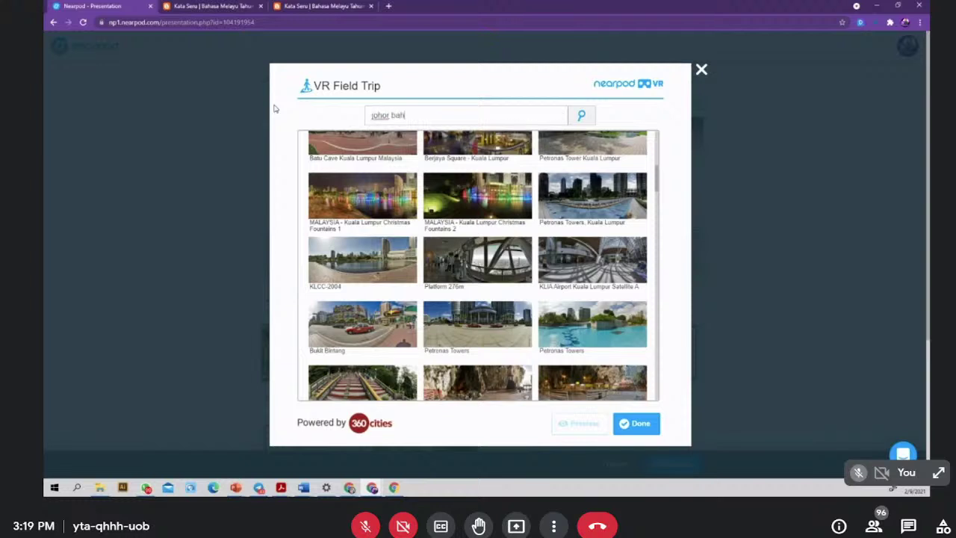
text(ru)
key(Return)
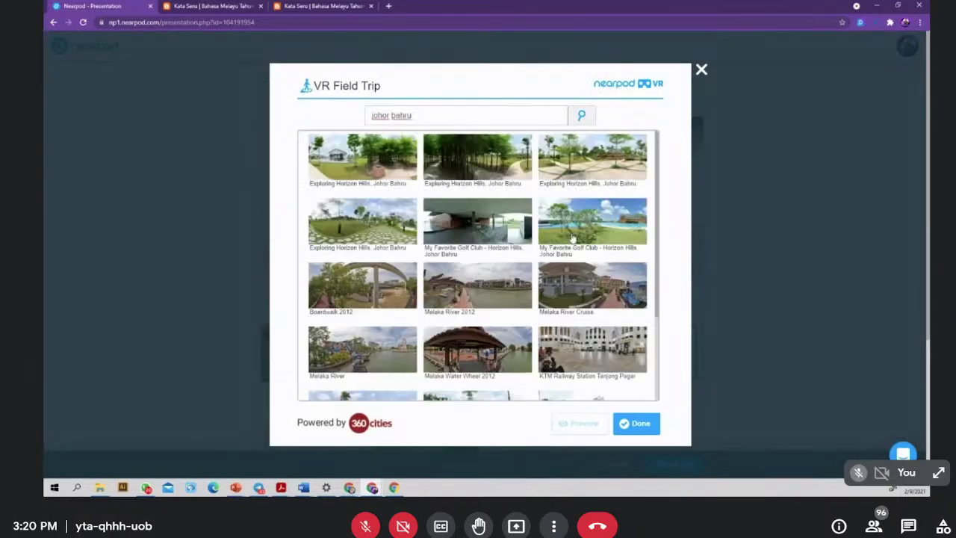
- Add the Melaka River Cruise panorama from the results as VR Field Trip slide 15
scroll(499, 277, down, 1)
scroll(498, 276, down, 3)
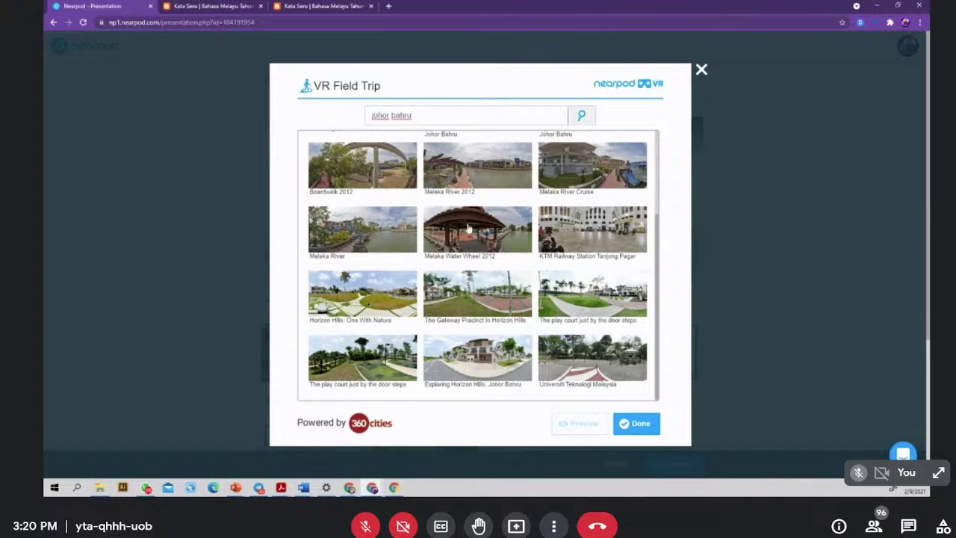
scroll(410, 251, up, 1)
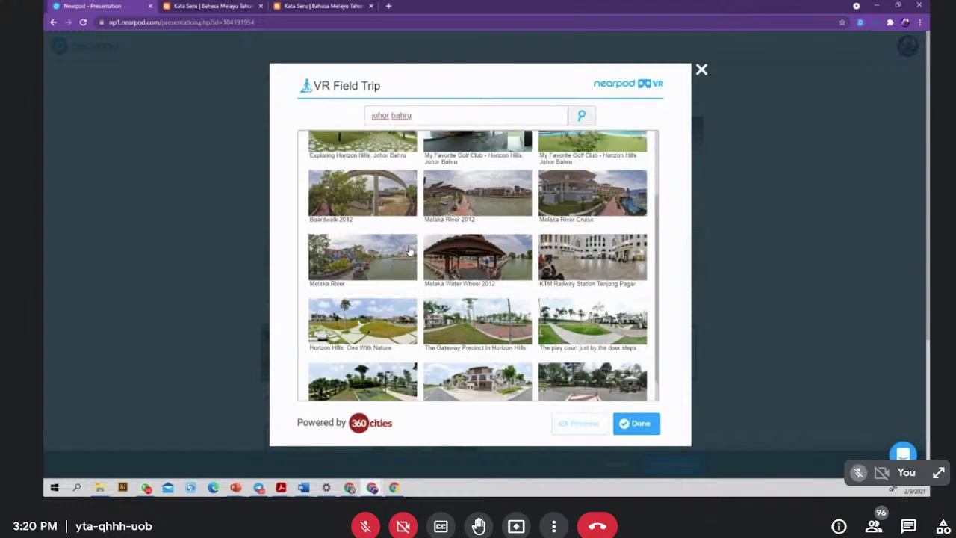
scroll(406, 251, up, 1)
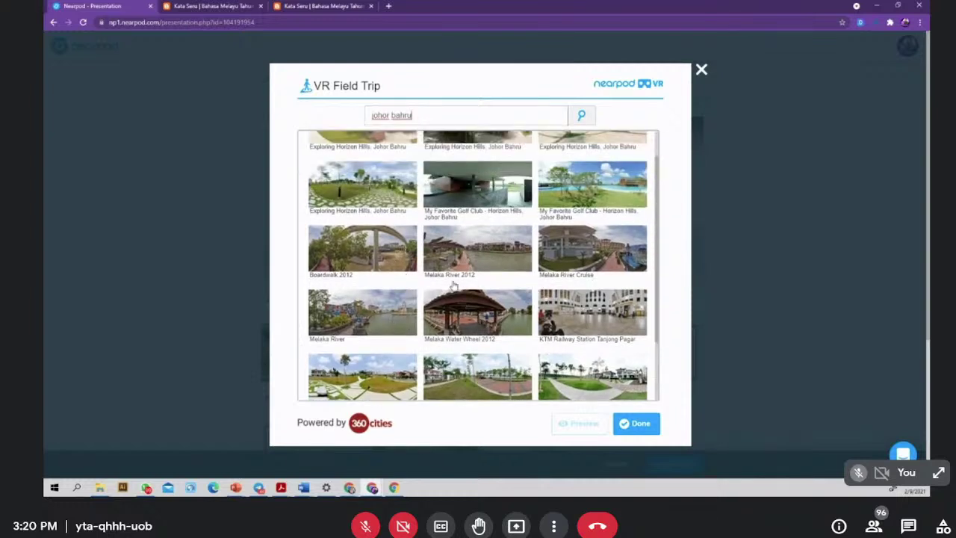
scroll(466, 309, up, 1)
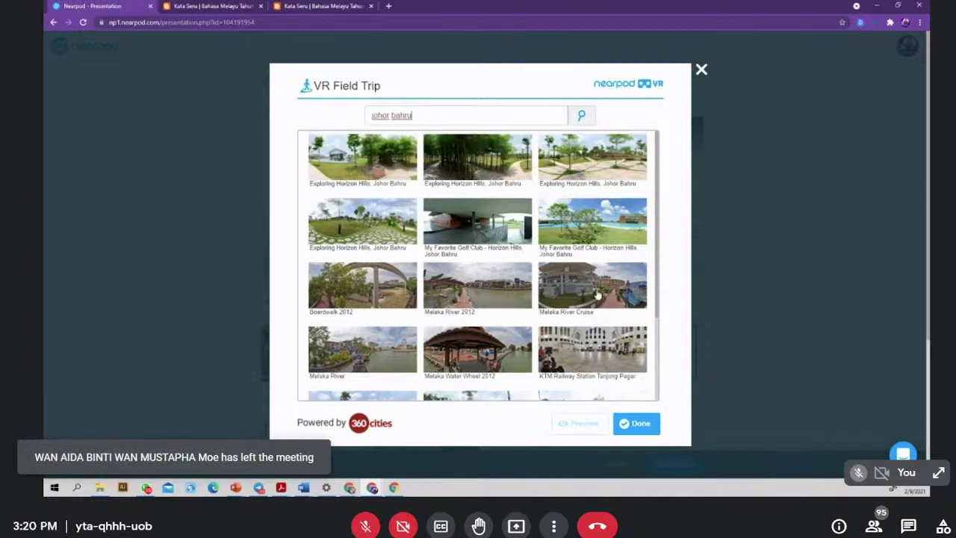
scroll(598, 296, down, 1)
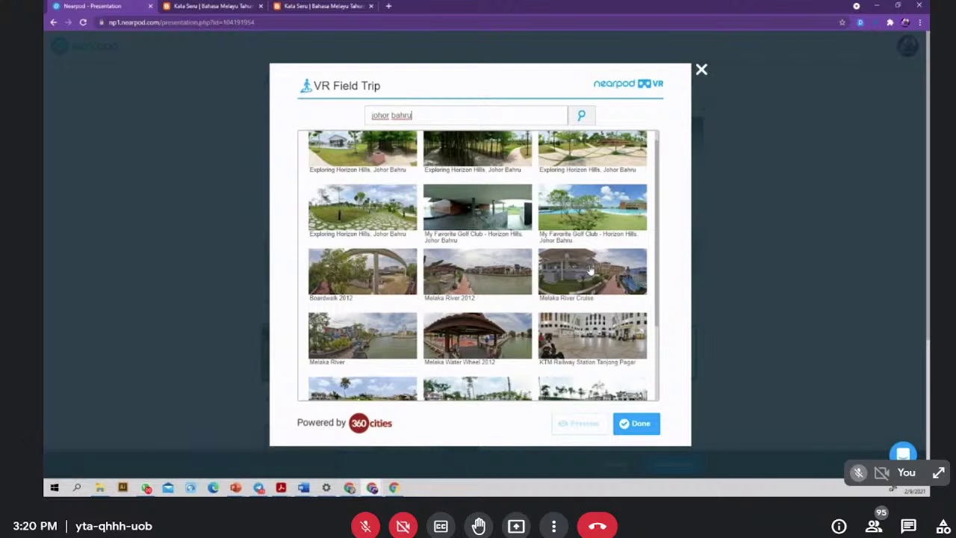
click(590, 270)
click(637, 422)
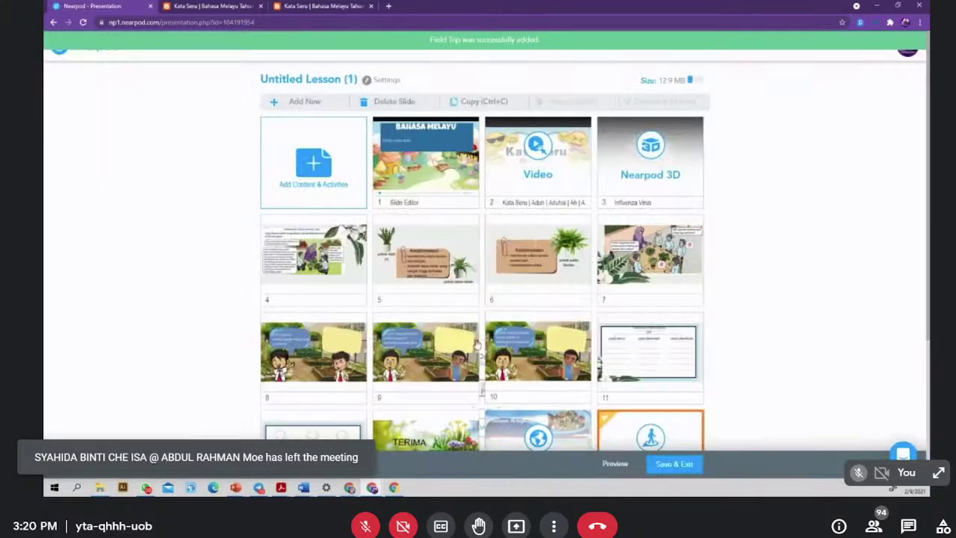
scroll(561, 356, down, 3)
scroll(562, 356, up, 3)
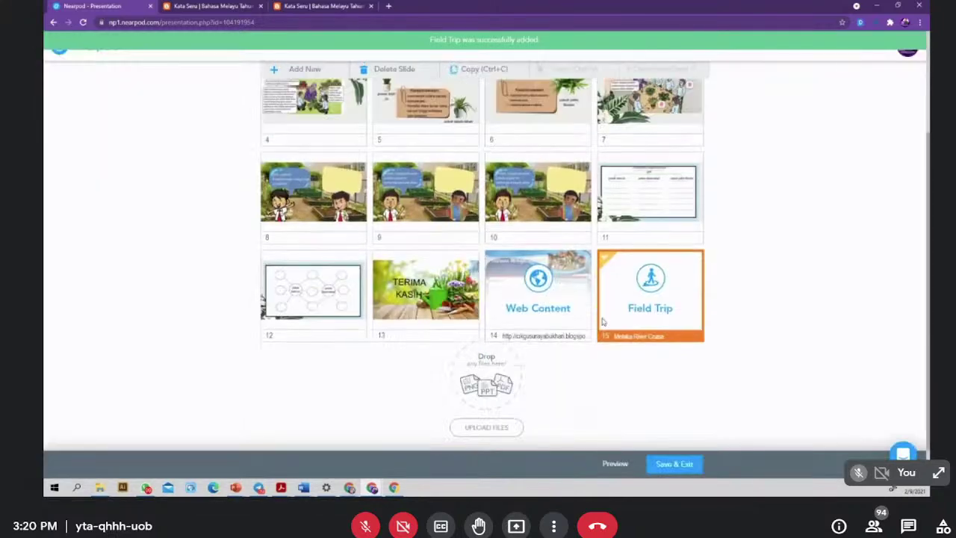
scroll(598, 344, up, 1)
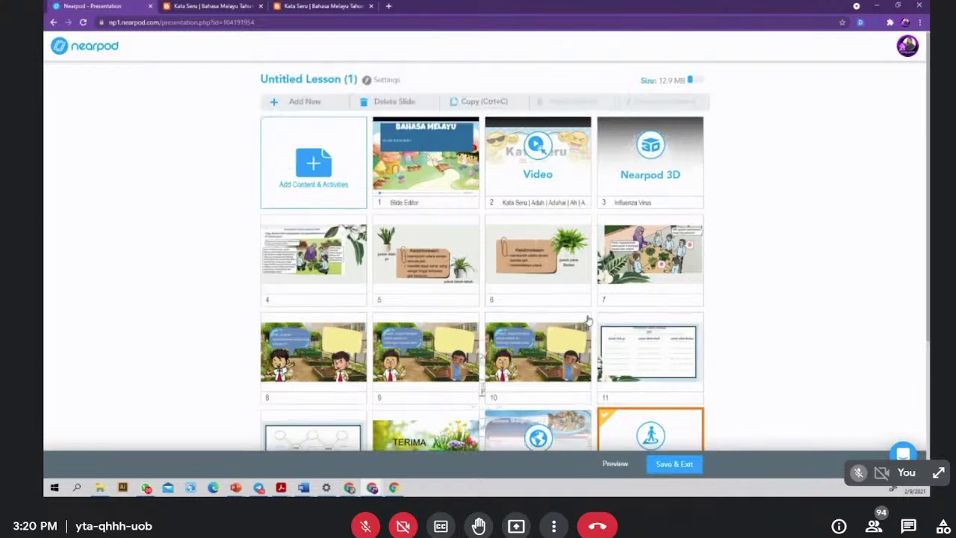
- Browse BBC Worldwide video categories from Environment & Living Species to History, then close the gallery
click(303, 158)
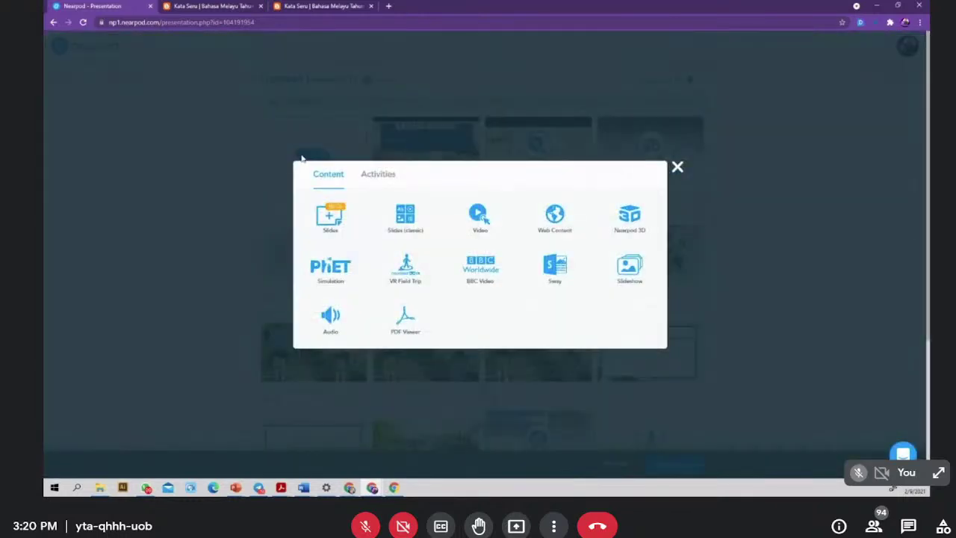
click(479, 276)
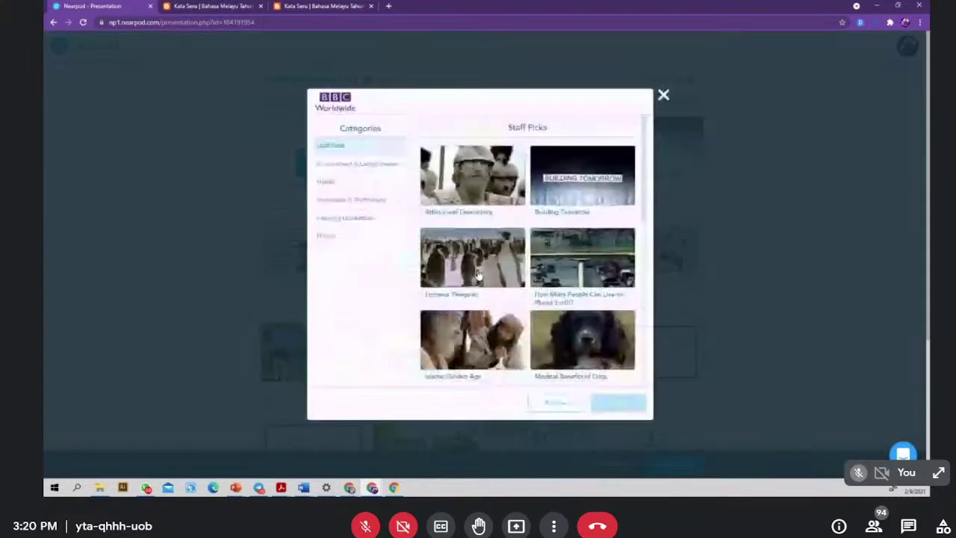
click(339, 165)
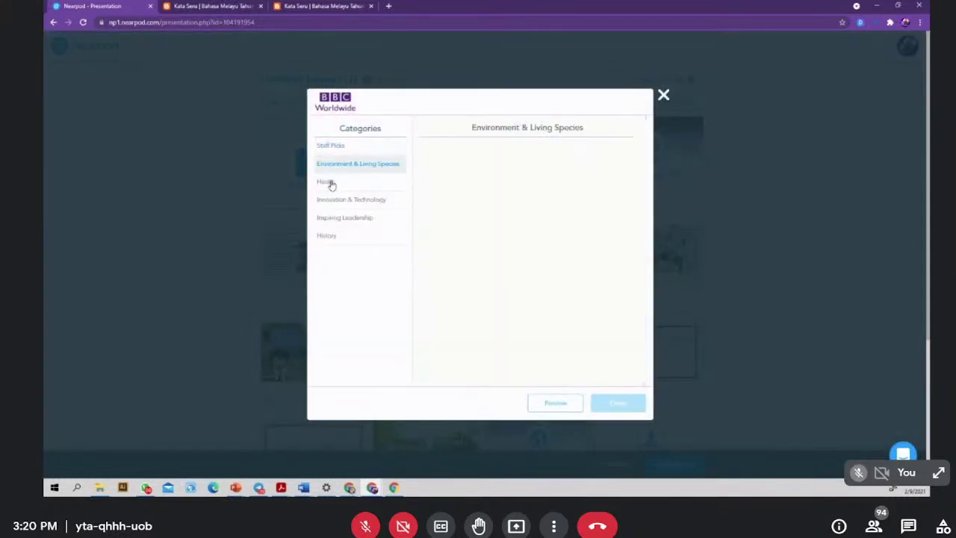
click(326, 183)
click(331, 200)
click(335, 217)
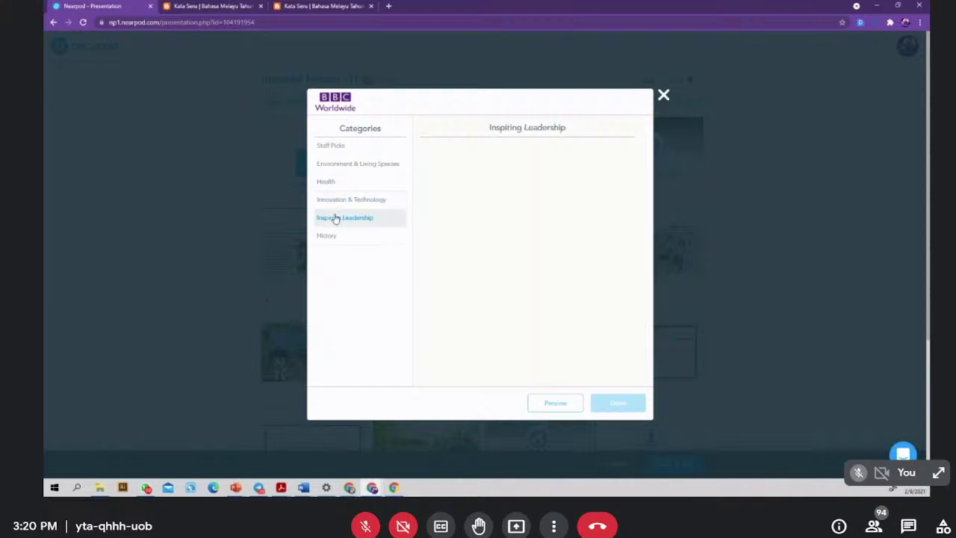
click(326, 239)
scroll(527, 336, down, 2)
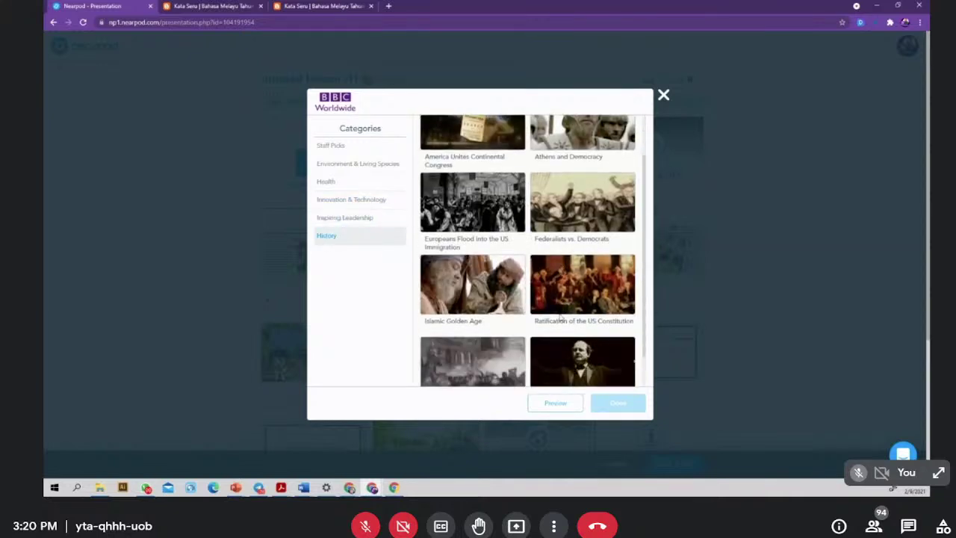
click(663, 96)
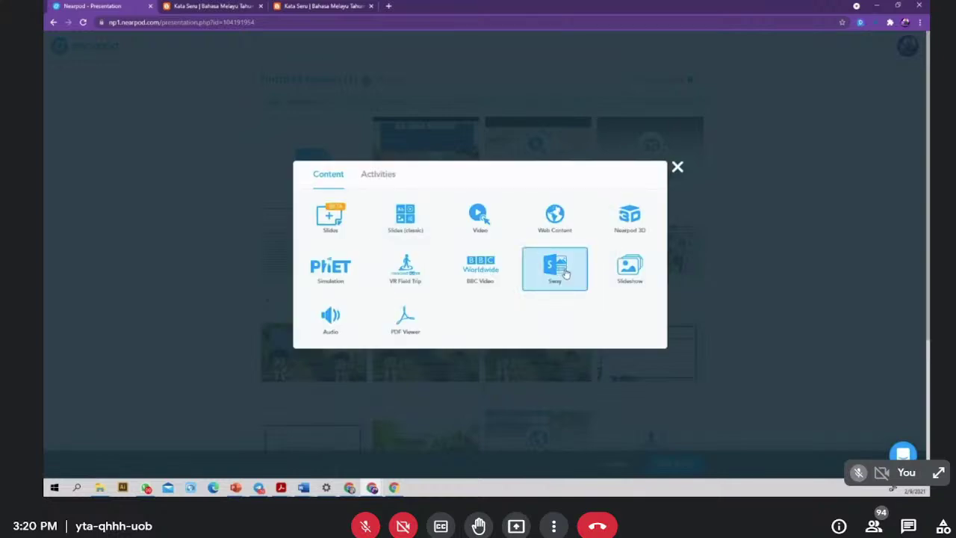
click(565, 273)
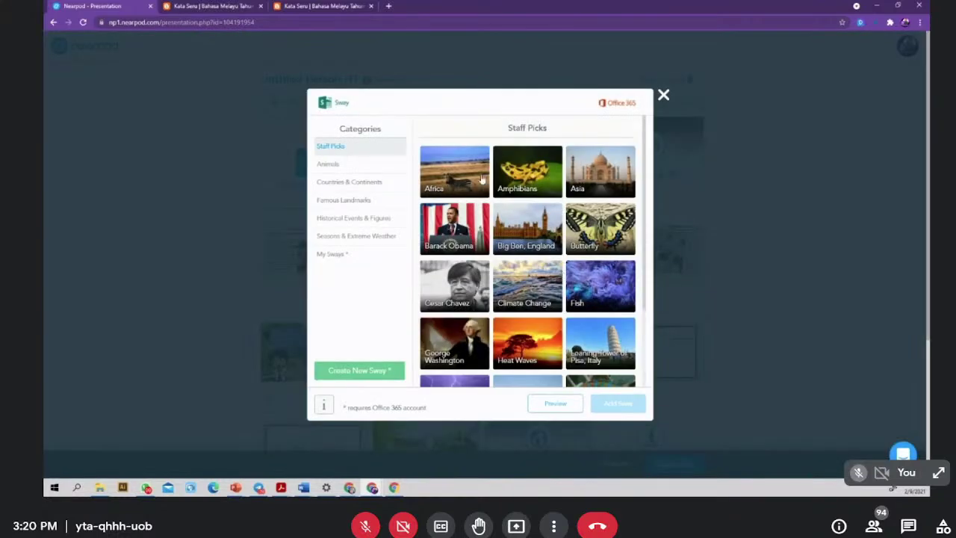
click(333, 165)
click(338, 182)
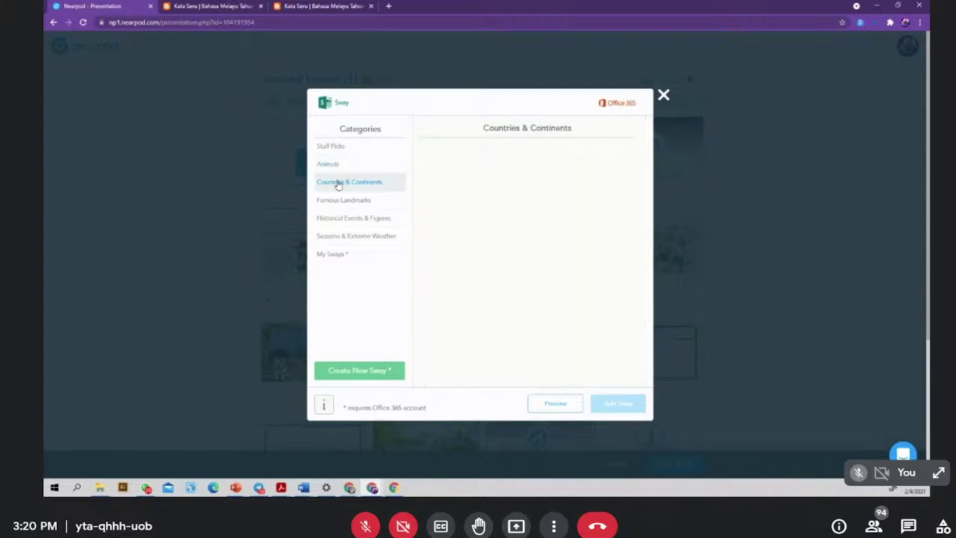
click(343, 200)
click(351, 218)
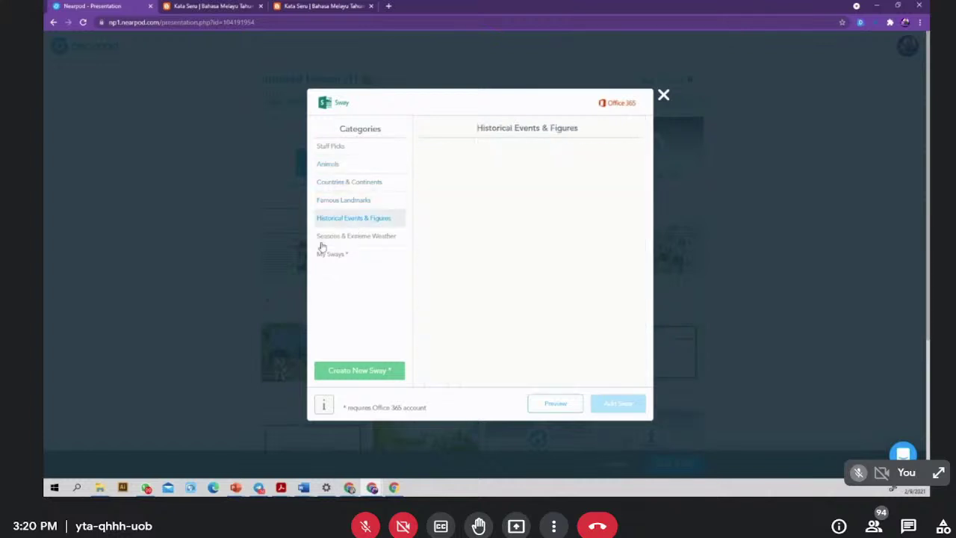
click(337, 254)
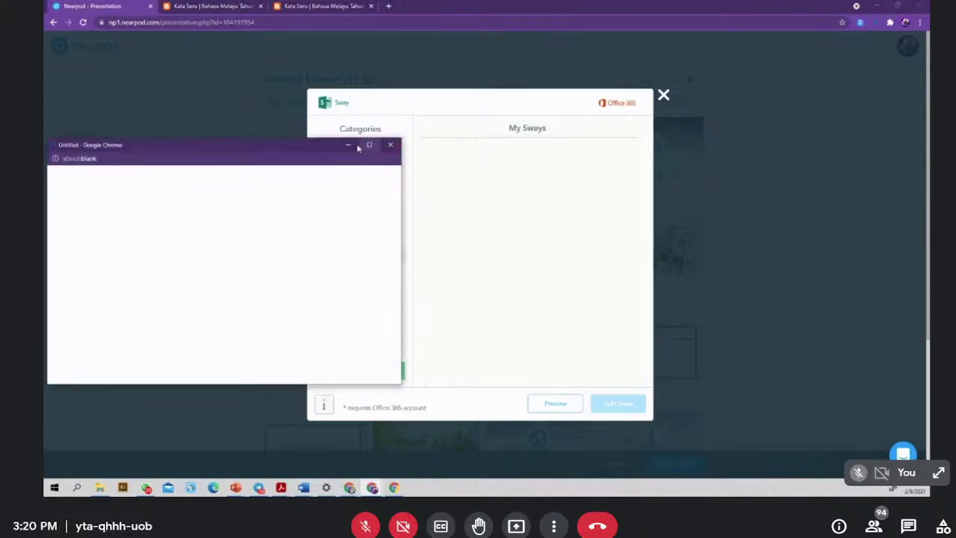
click(392, 145)
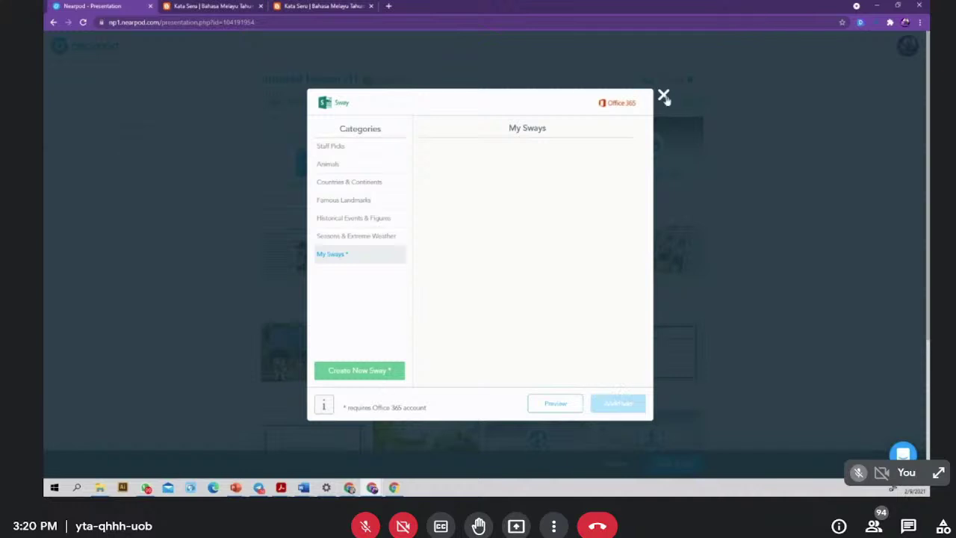
click(664, 96)
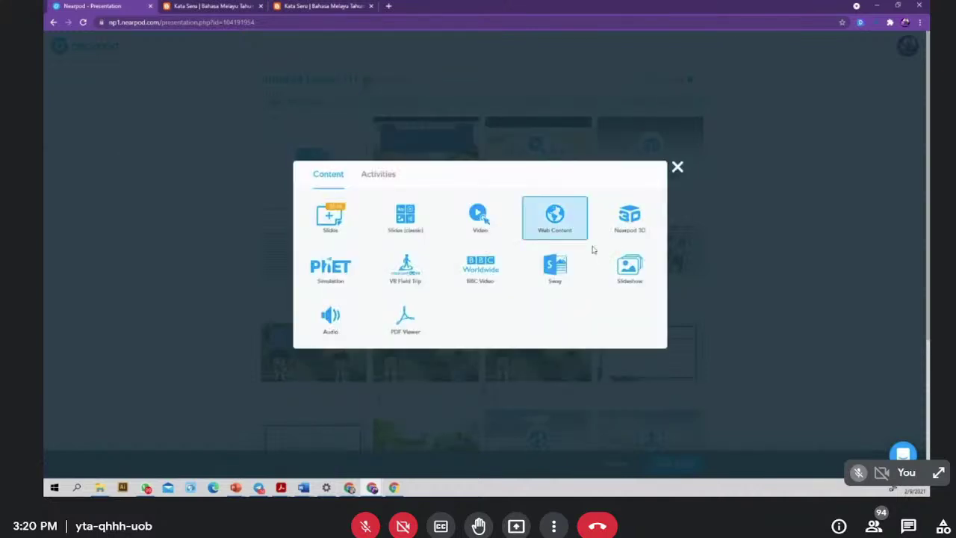
- Add a Slideshow slide built from the Desktop image 'pembersih udara semula jadi-2'
click(632, 271)
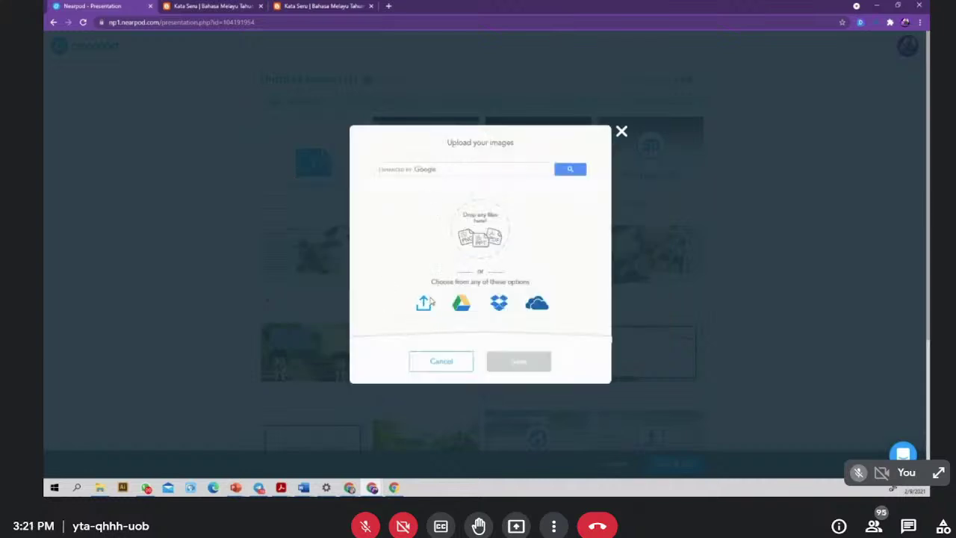
click(426, 302)
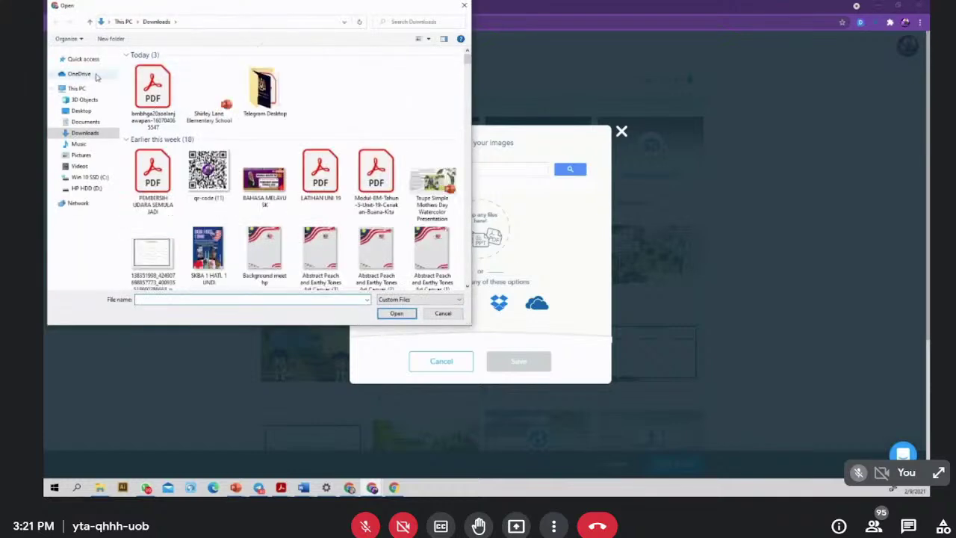
scroll(165, 203, down, 5)
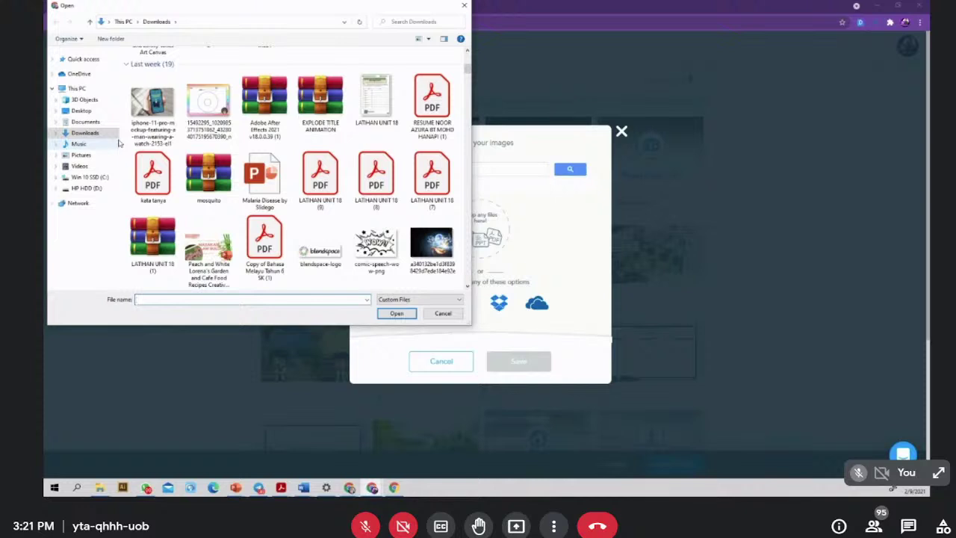
scroll(393, 122, up, 5)
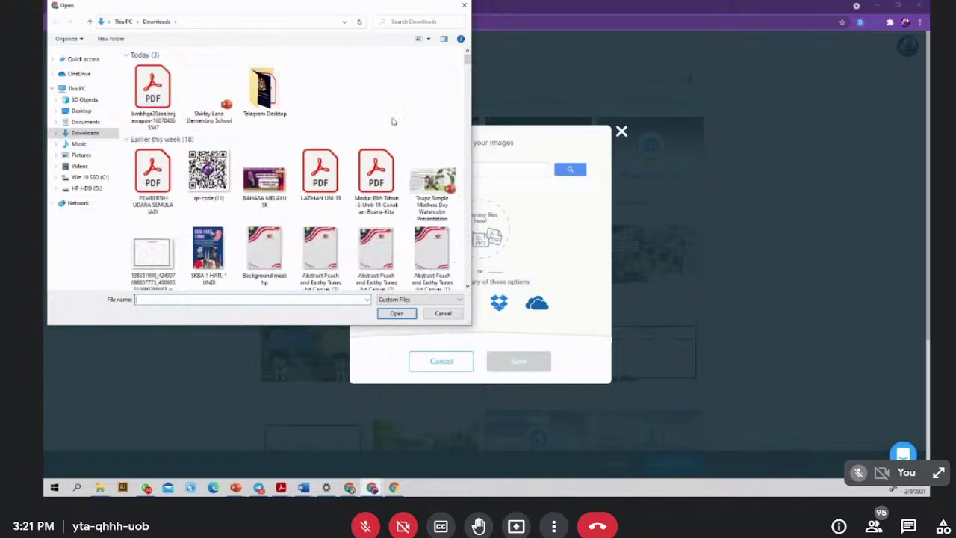
click(92, 112)
scroll(359, 231, down, 5)
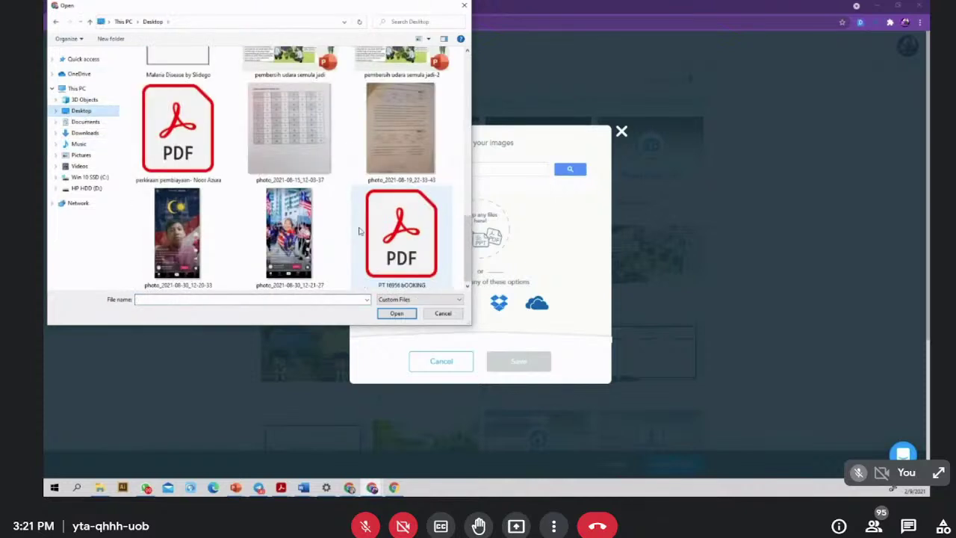
scroll(359, 231, up, 1)
click(400, 100)
click(394, 313)
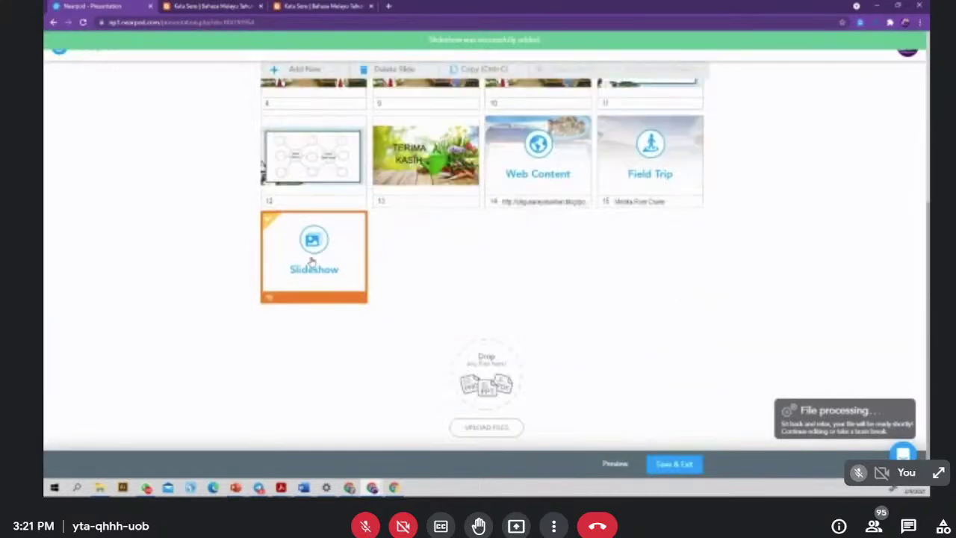
- Open the new Slideshow slide 16, save it as updated, and close it
click(310, 259)
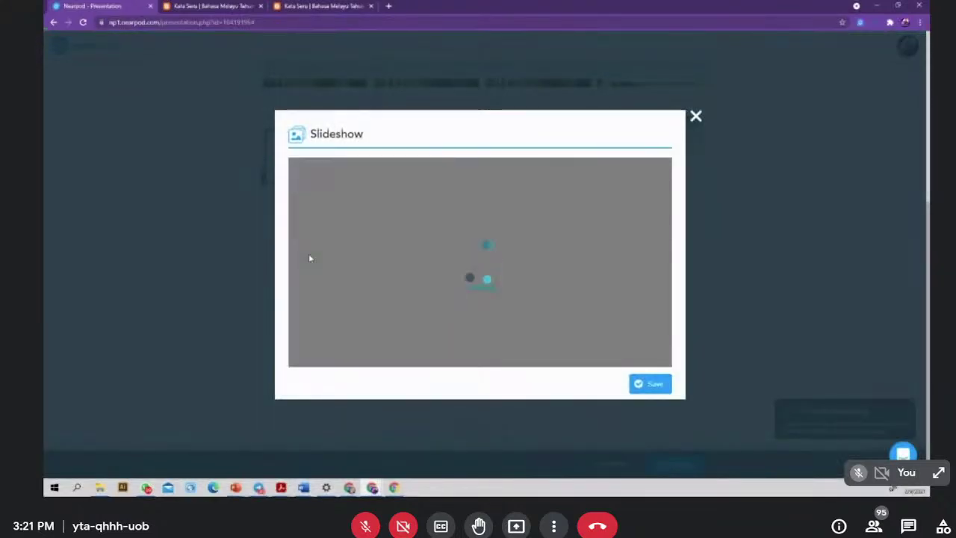
click(696, 117)
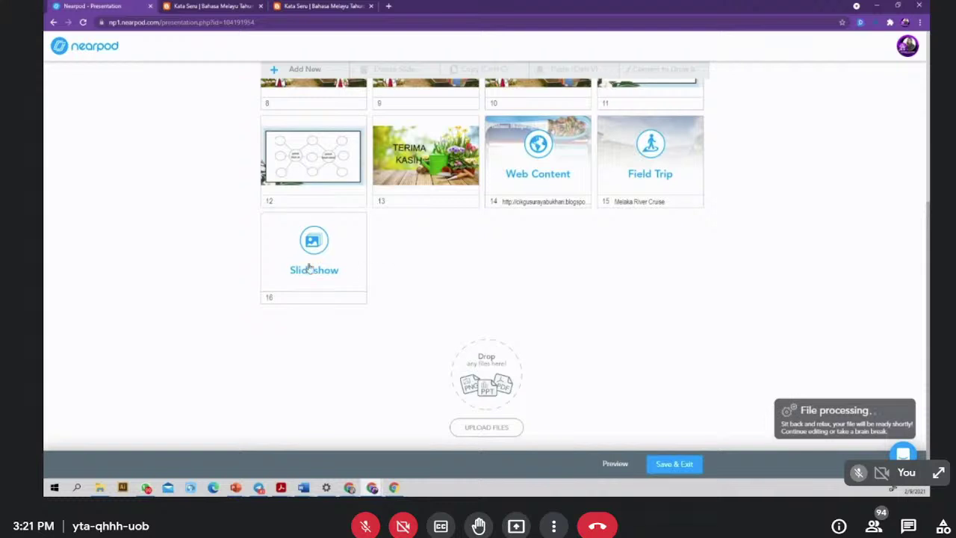
click(310, 266)
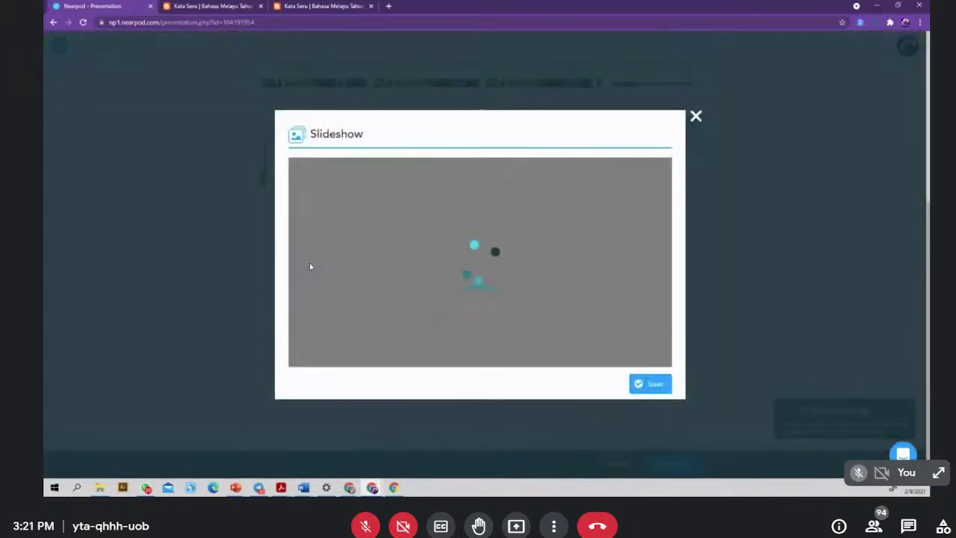
click(661, 388)
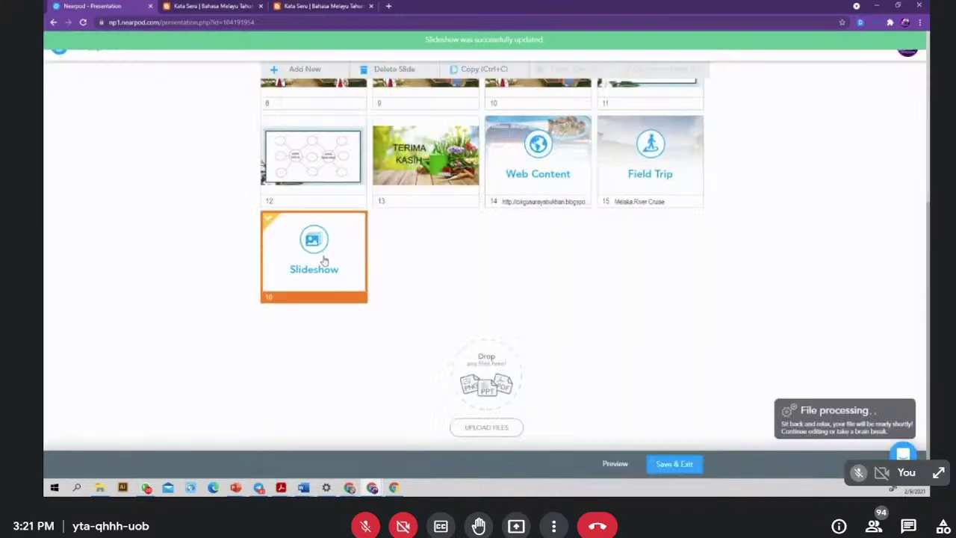
click(323, 260)
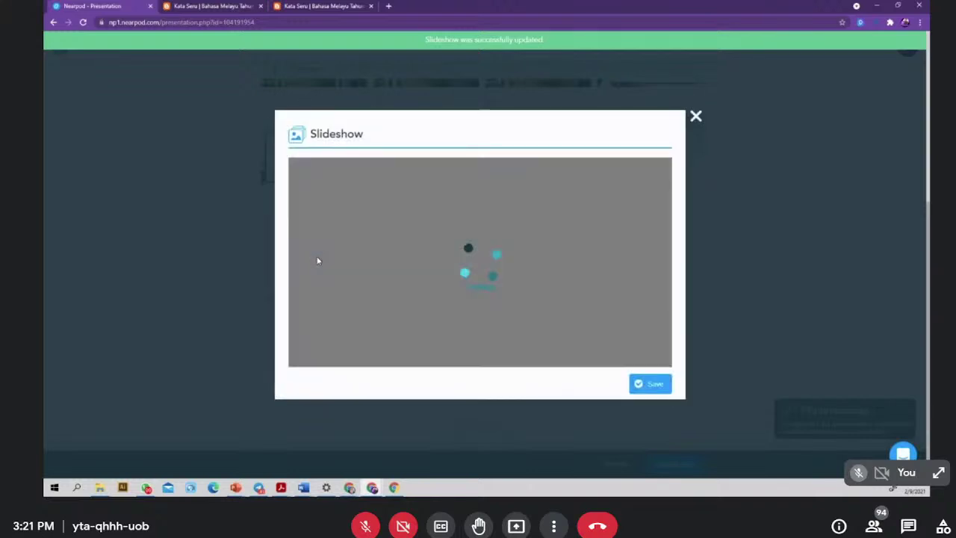
click(695, 118)
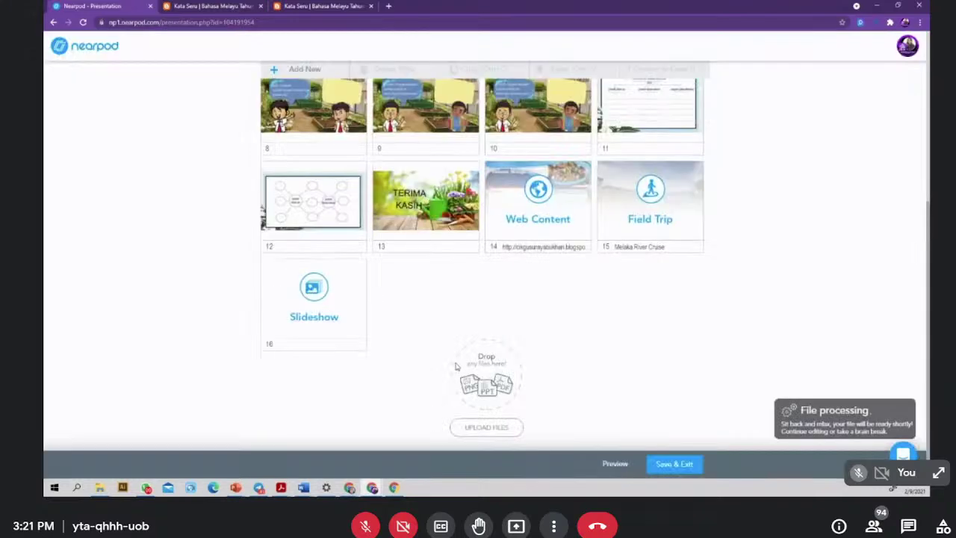
- Start adding an audio file from the content picker, then dismiss the upload dialog without a file
click(312, 161)
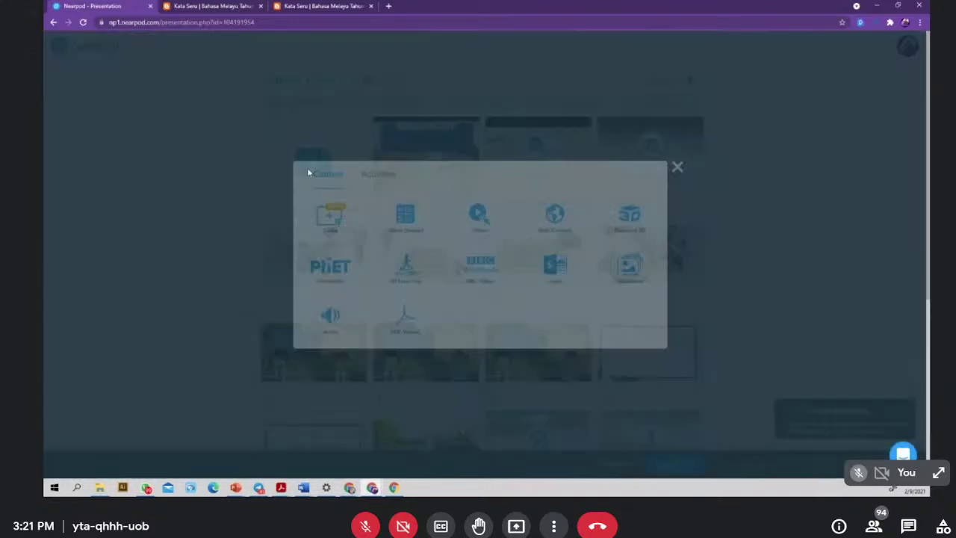
click(329, 321)
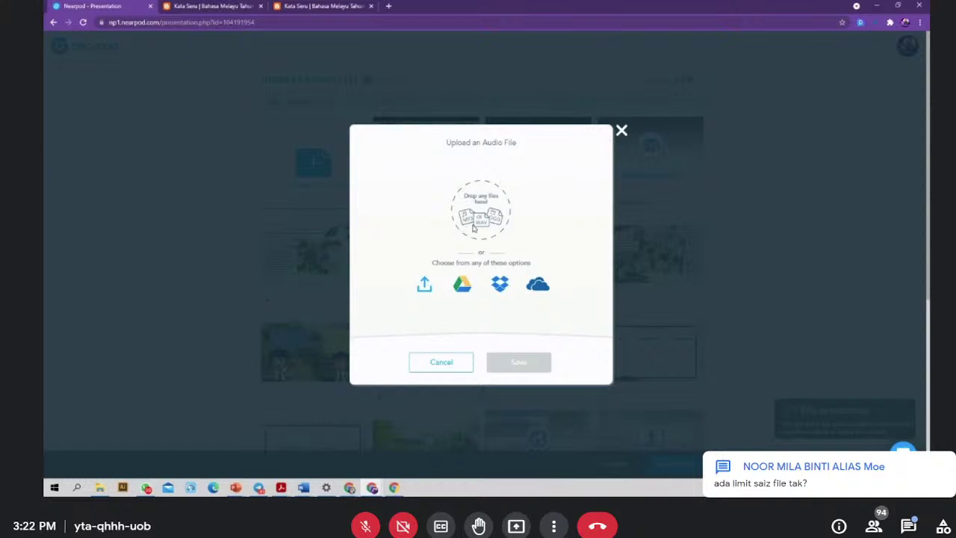
click(622, 131)
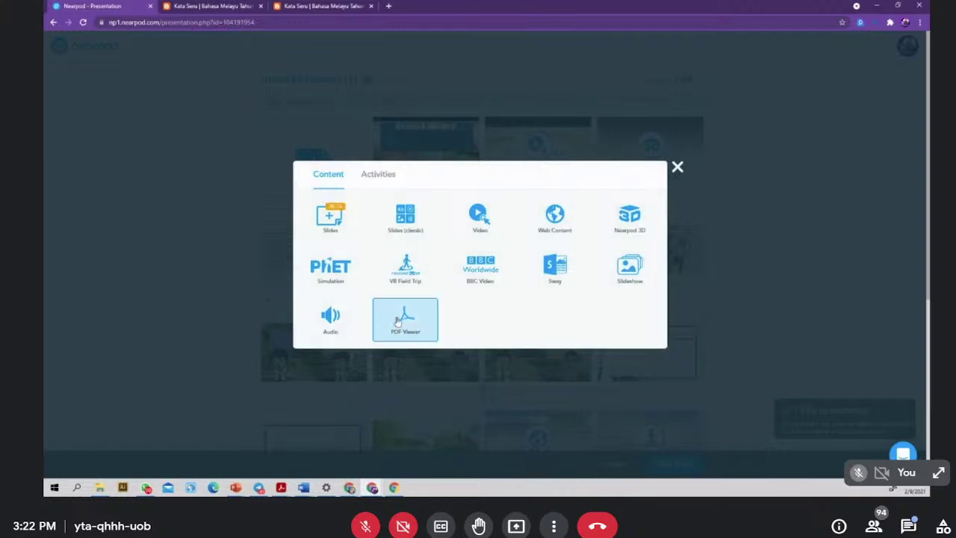
- Upload BULU TANGKIS.pdf from Desktop > BAHAN NEARPOD as a new PDF Viewer slide
click(404, 320)
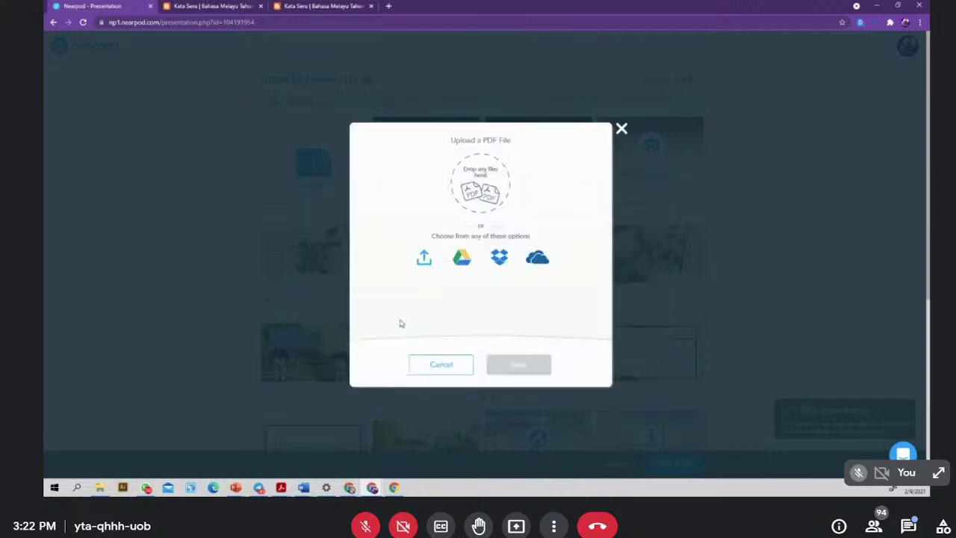
click(424, 259)
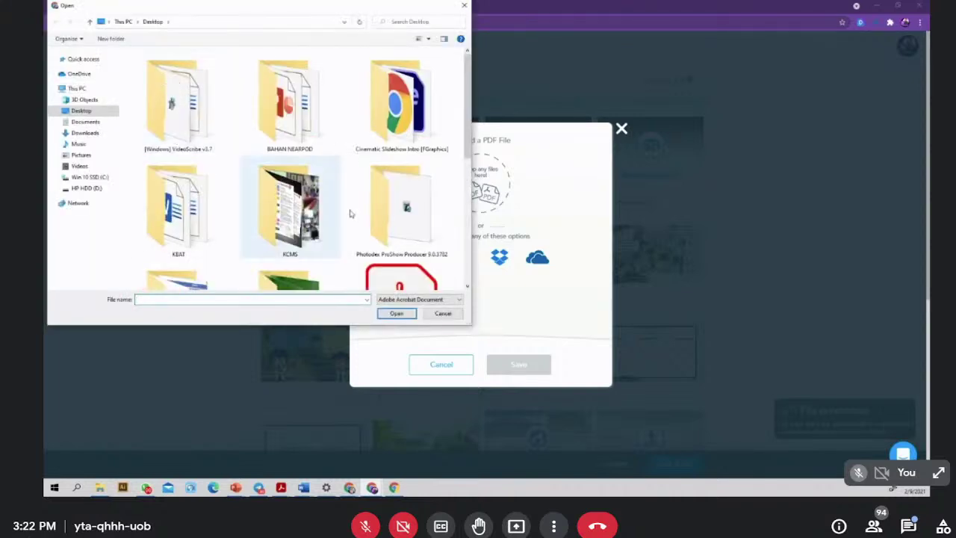
scroll(366, 224, down, 3)
scroll(332, 197, up, 5)
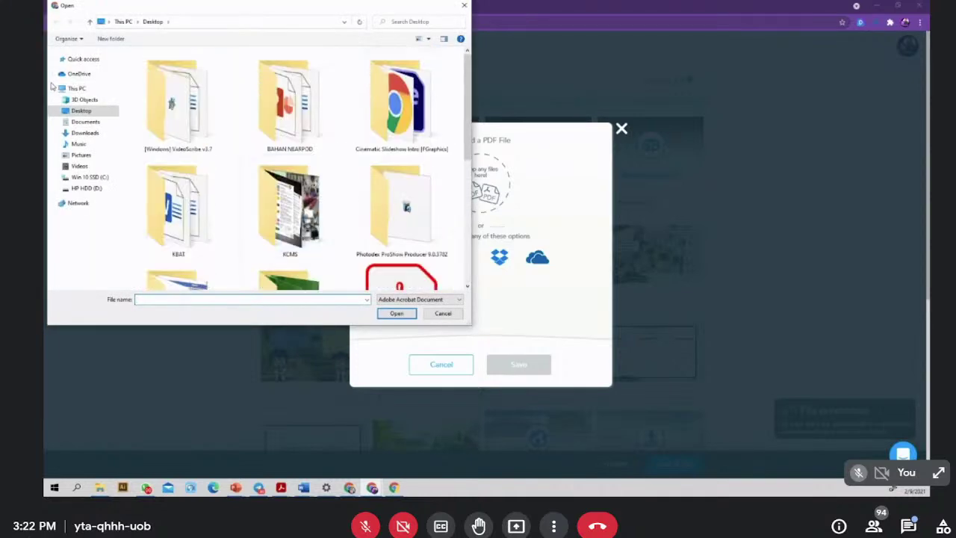
double_click(258, 120)
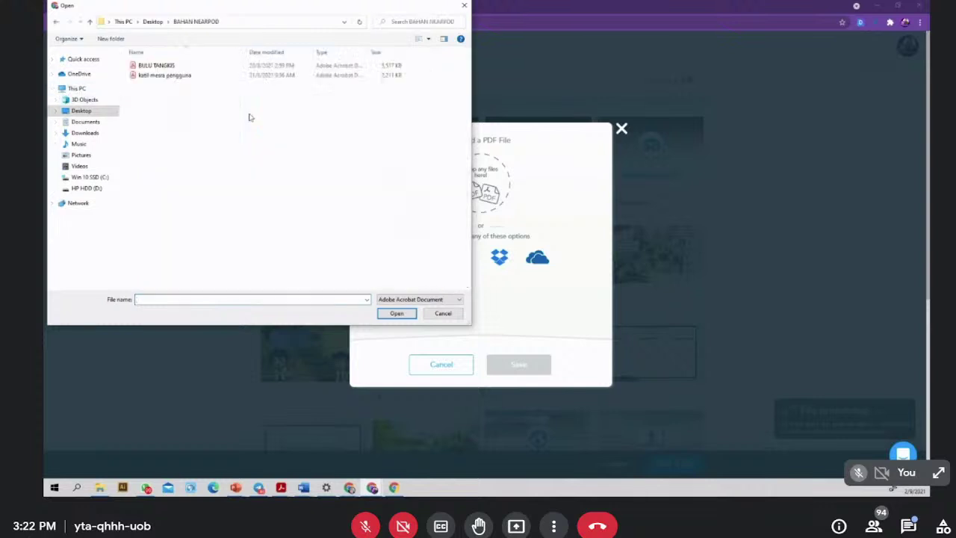
click(84, 133)
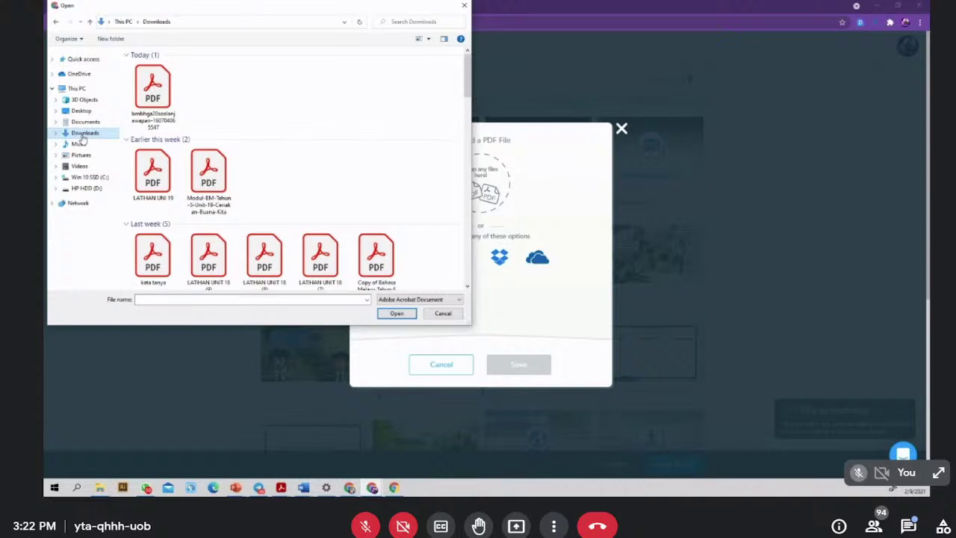
click(55, 22)
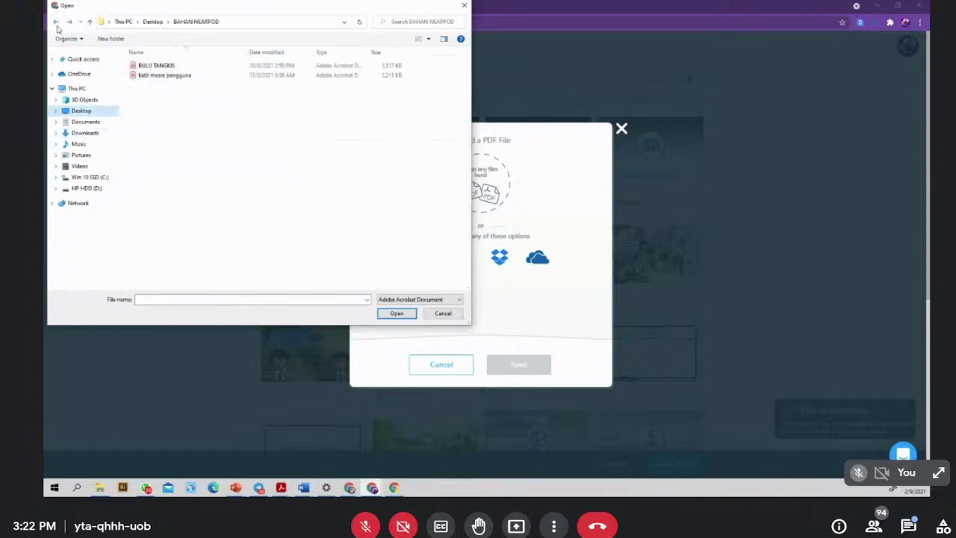
click(148, 67)
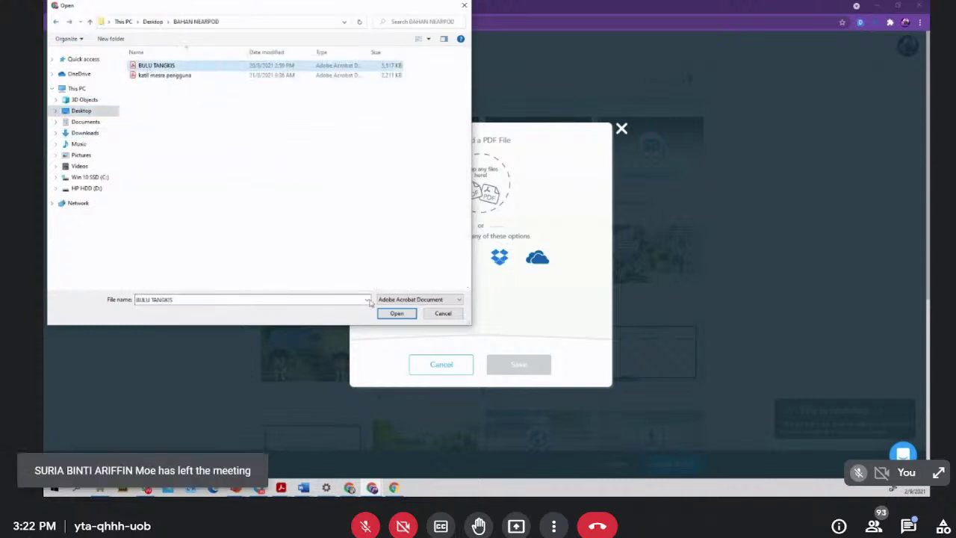
click(397, 313)
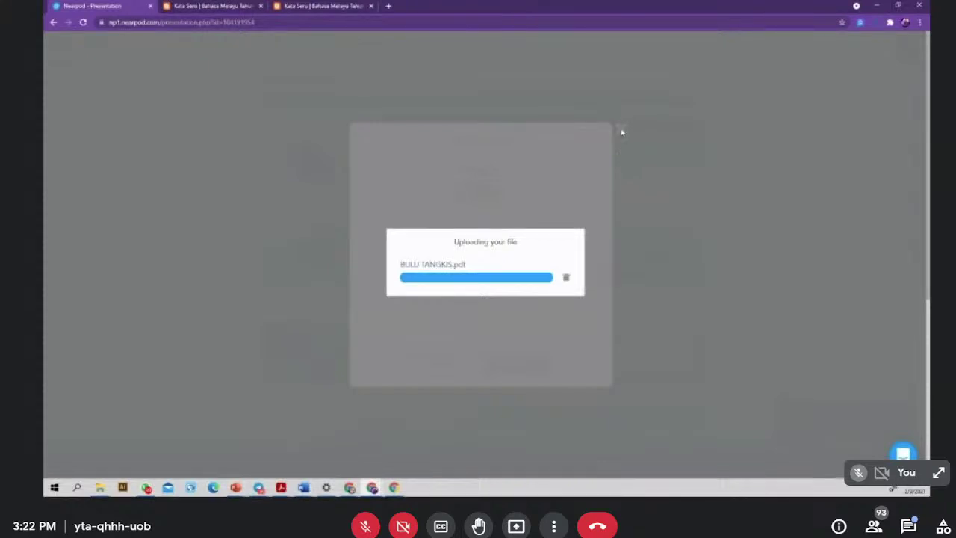
- Move Web Content, Field Trip, PDF Viewer and Slideshow to slides 5, 7, 8 and 16
scroll(683, 316, down, 4)
scroll(683, 319, up, 2)
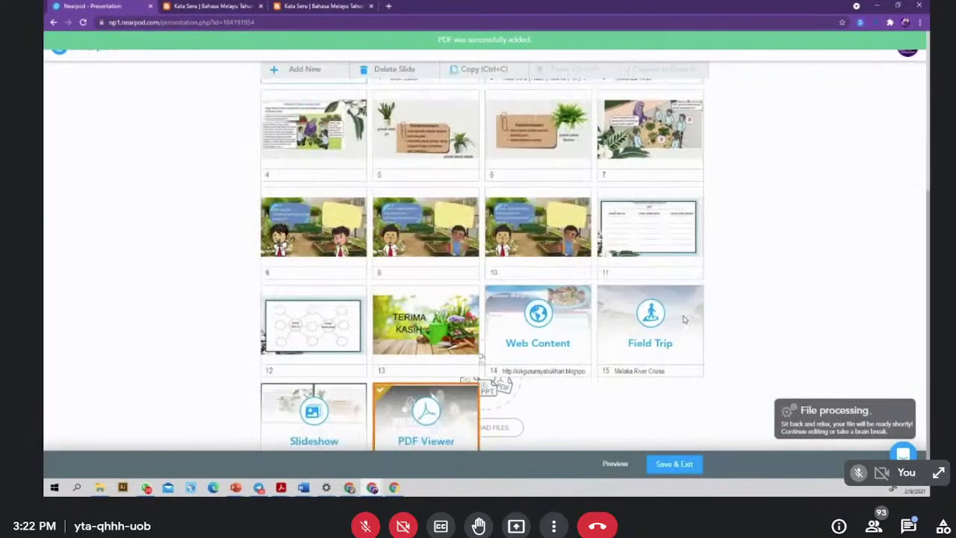
drag(538, 321, 425, 138)
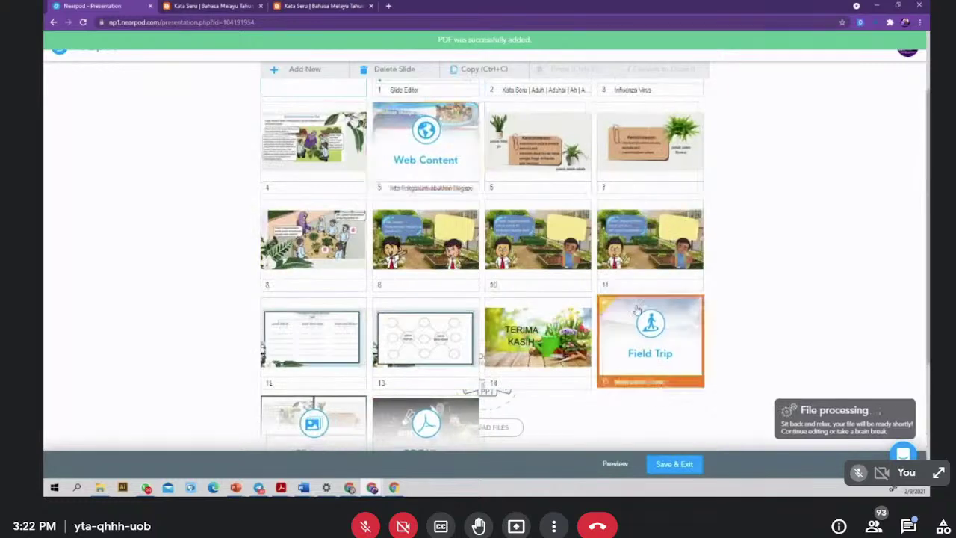
drag(637, 309, 637, 116)
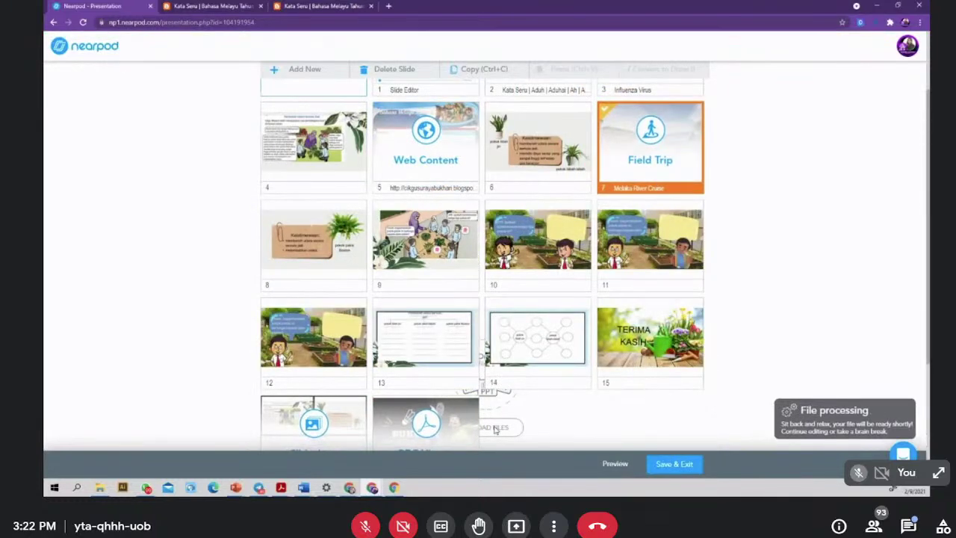
drag(495, 429, 314, 246)
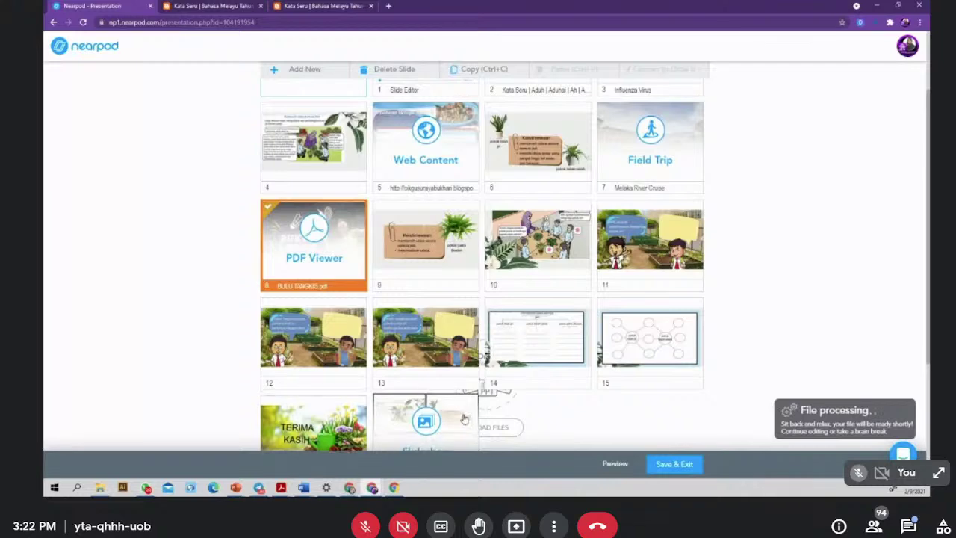
scroll(464, 420, down, 1)
drag(462, 372, 345, 367)
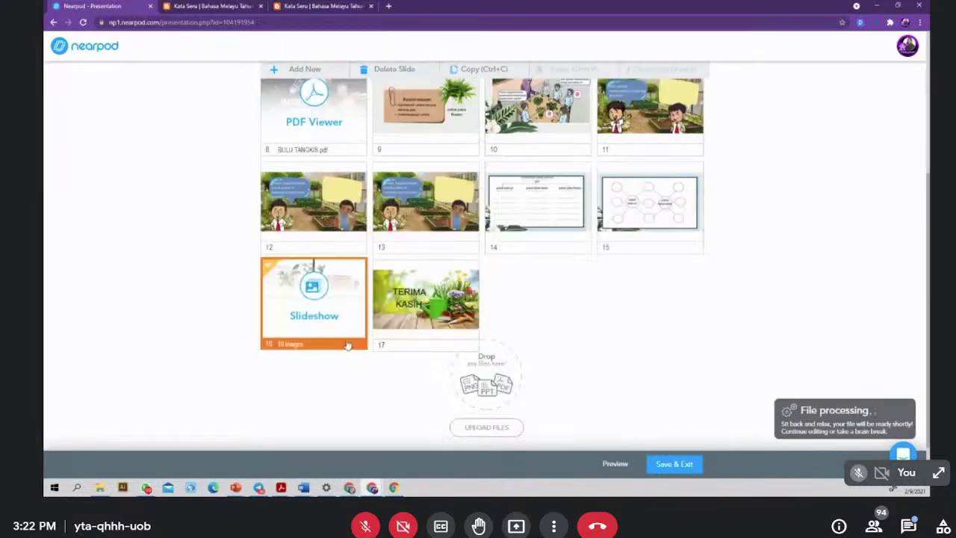
click(348, 167)
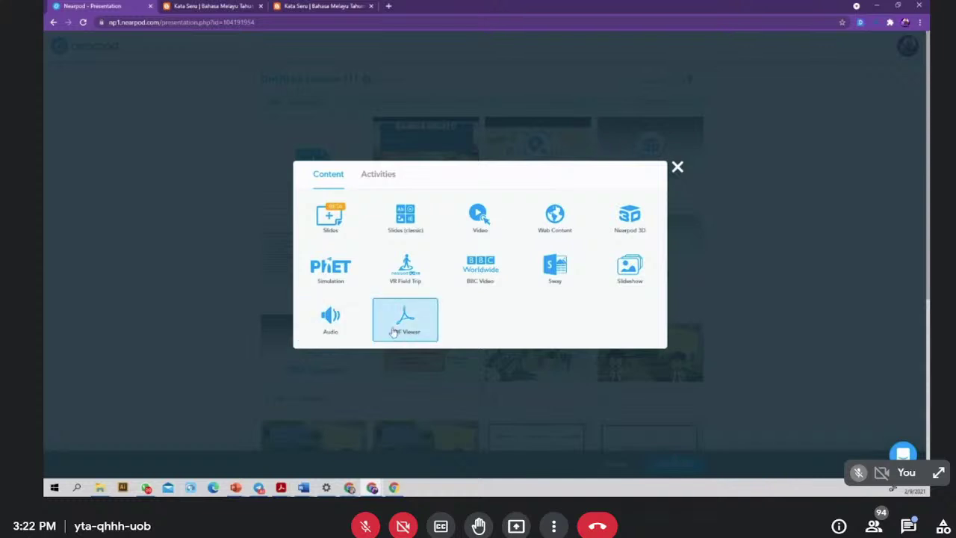
- Create a new Time to Climb activity from the Activities list
click(376, 176)
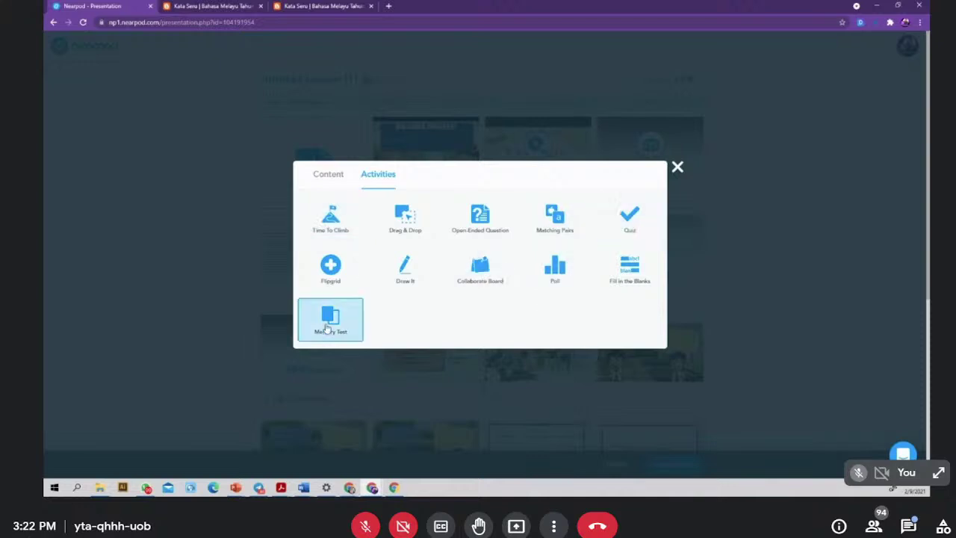
click(334, 230)
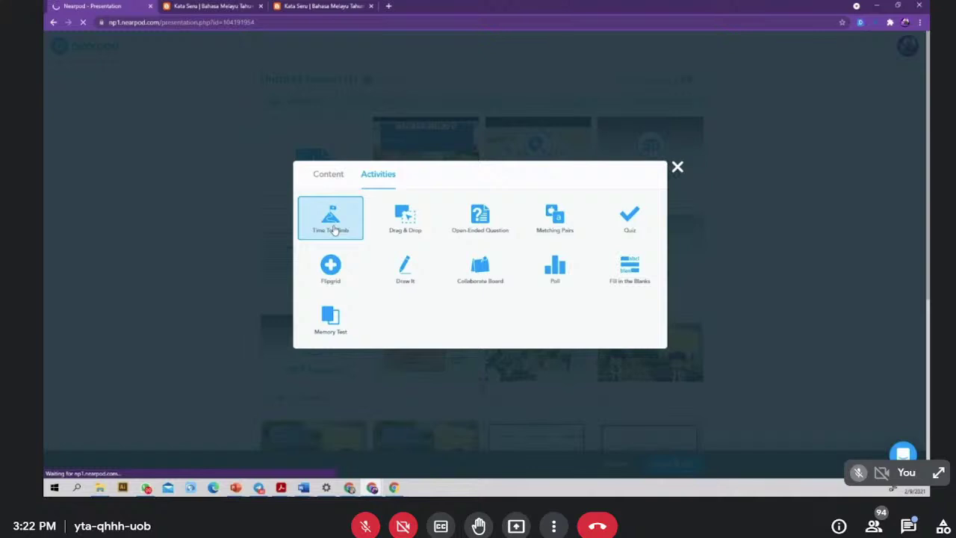
double_click(335, 230)
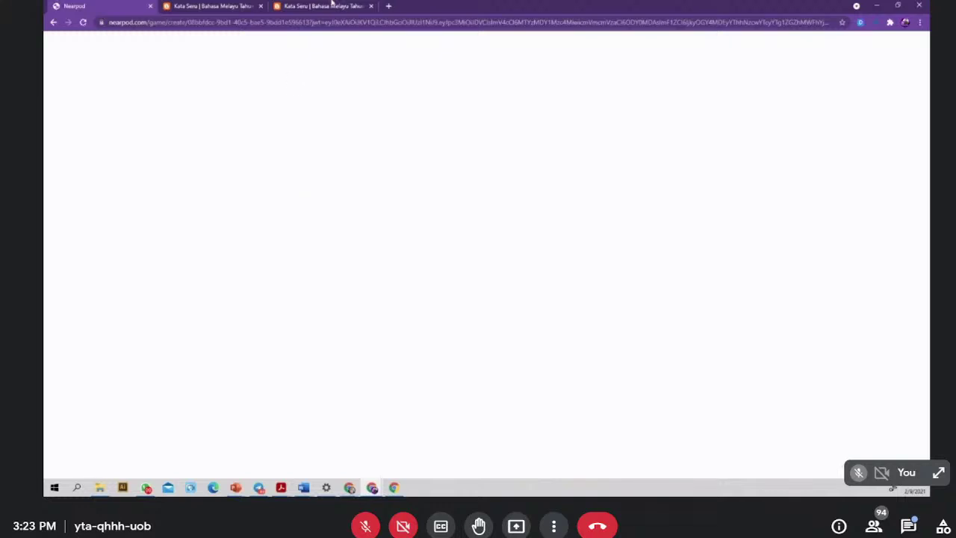
- Close both Kata Seru browser pages, leaving only the Nearpod tab
click(331, 6)
click(371, 6)
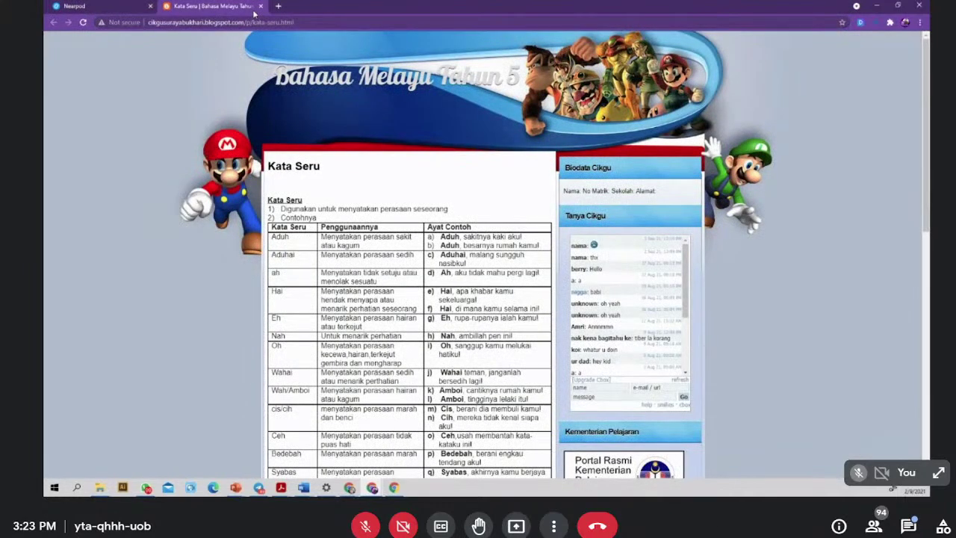
click(261, 6)
mouse_move(349, 488)
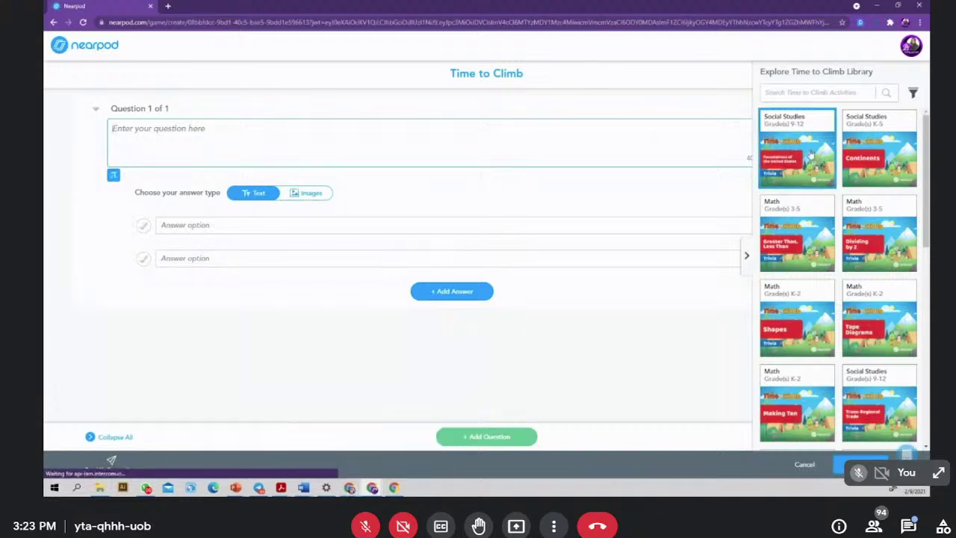
- Browse the Time to Climb library, then place the cursor in Question 1's question box
scroll(805, 163, down, 2)
scroll(806, 163, down, 5)
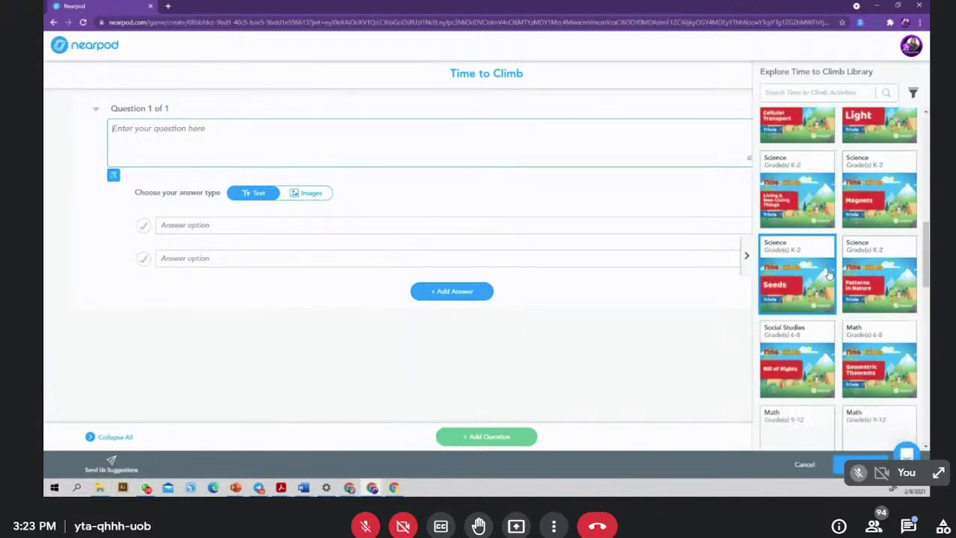
scroll(827, 275, down, 10)
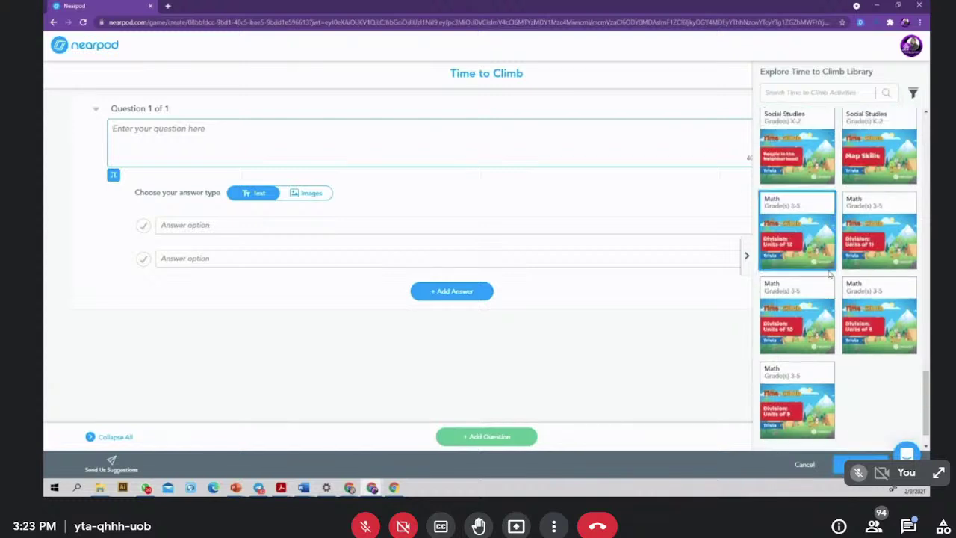
scroll(827, 275, up, 15)
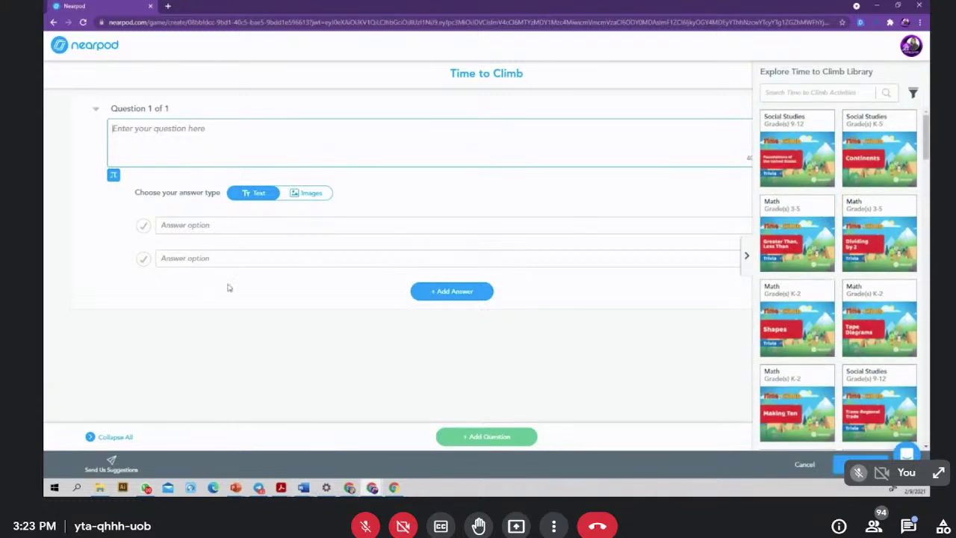
mouse_move(307, 489)
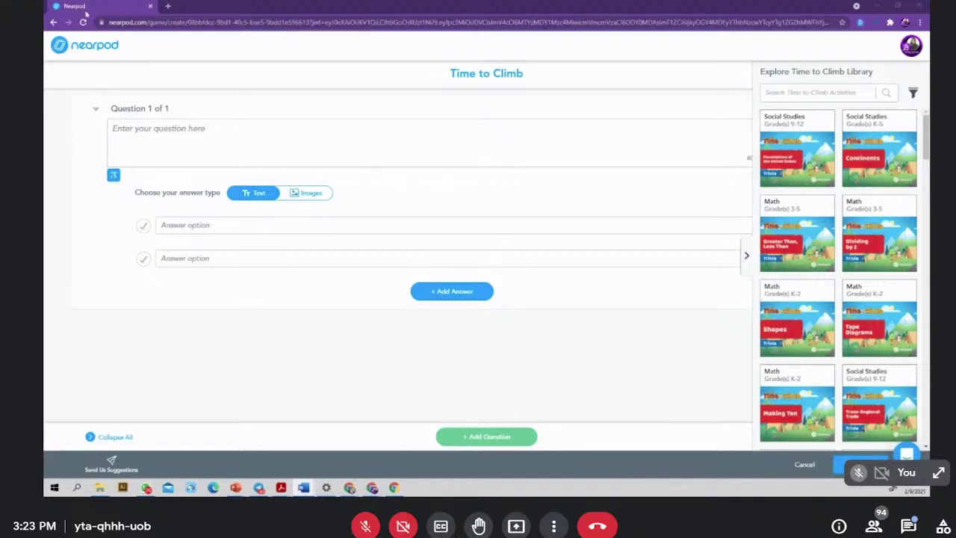
click(134, 131)
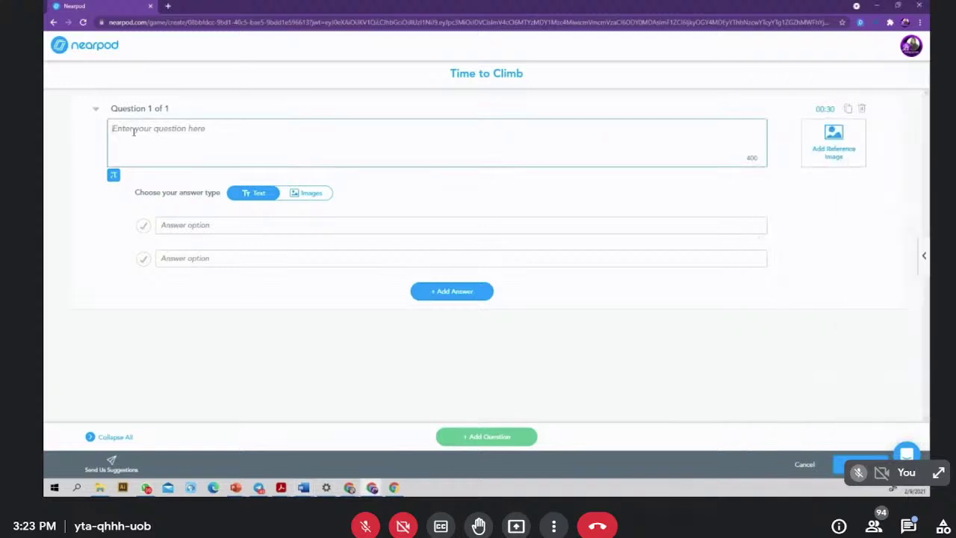
- Paste '2 ______, kamu juga suka datang berenang di sini!' with answers Eh, Hai, Wahai, Amboi
text(2 ______ kamu juga suka datang berenang di sini!)
click(197, 224)
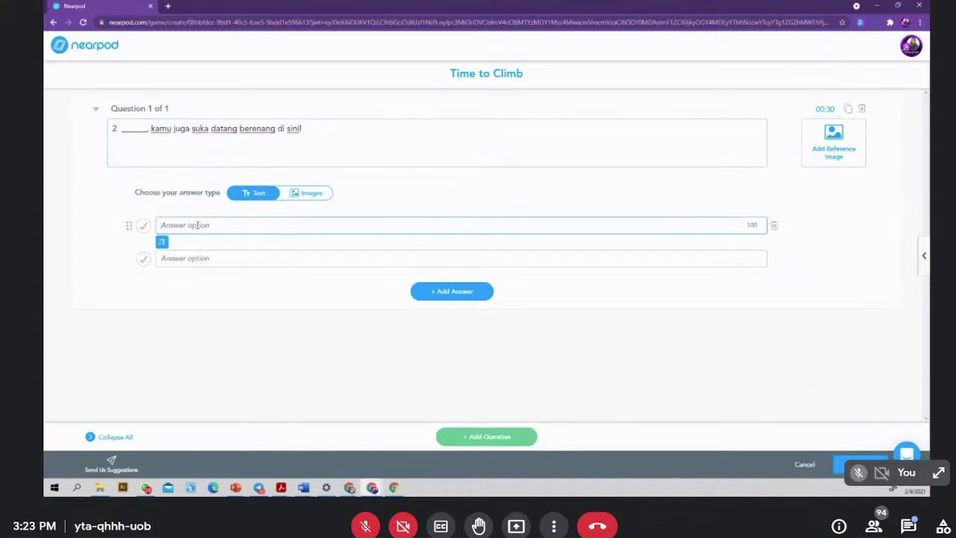
text(Eh)
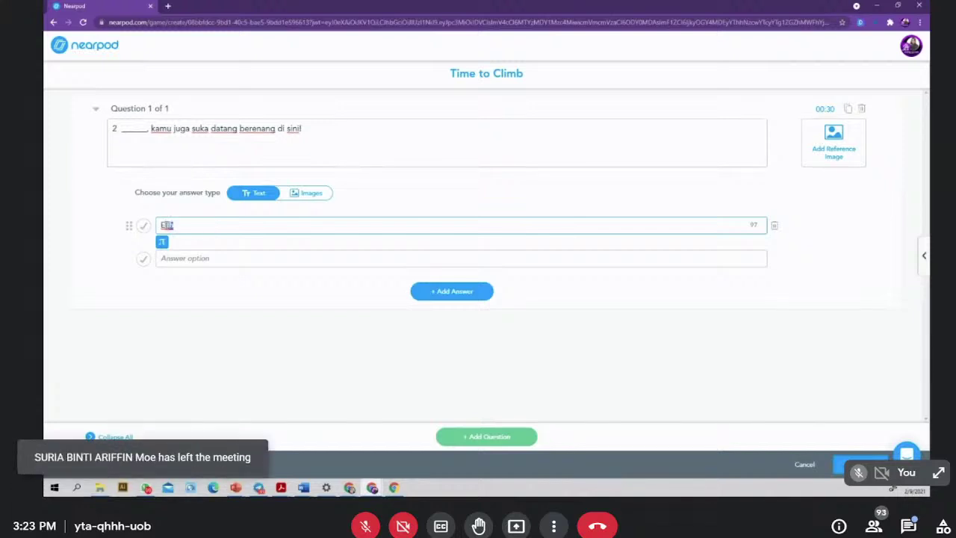
click(218, 258)
text(Hai)
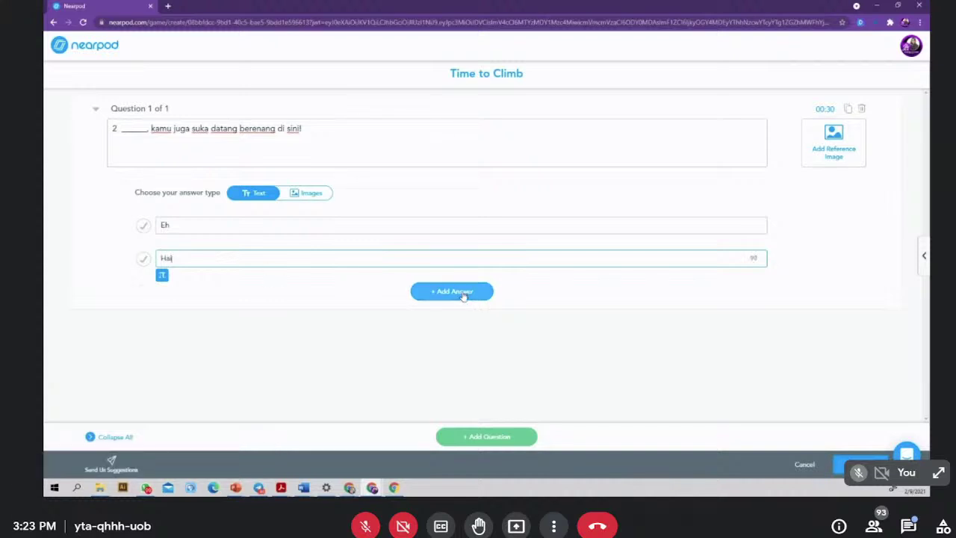
click(465, 295)
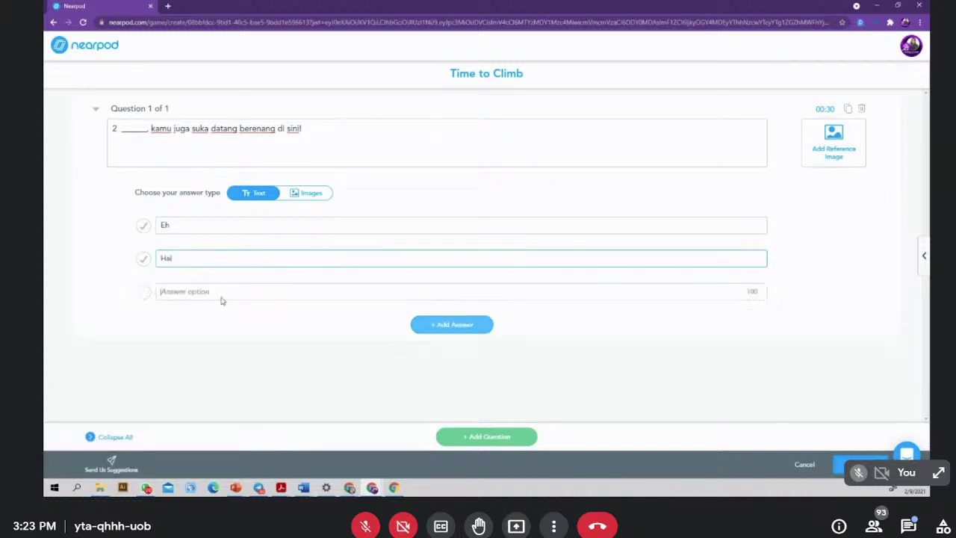
click(227, 291)
text(Wahai)
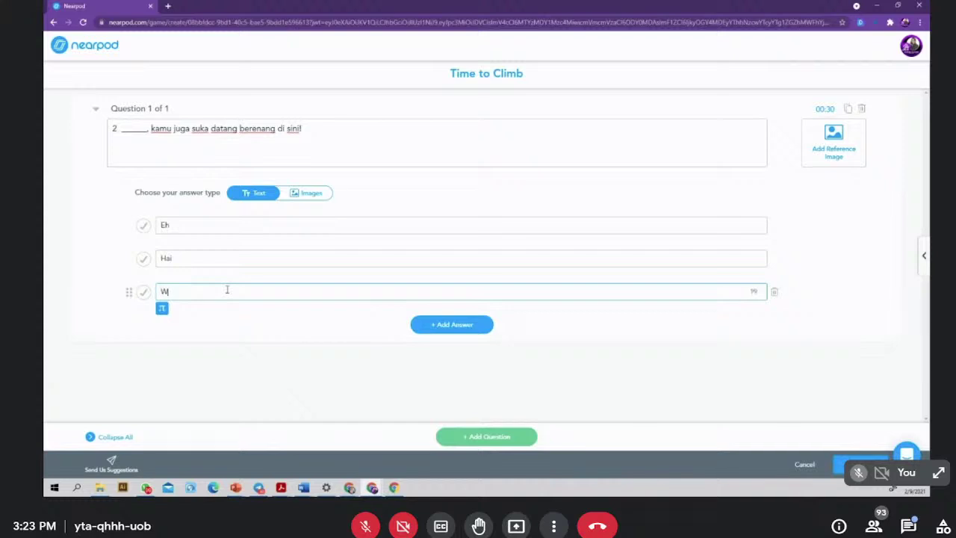
click(454, 320)
click(187, 323)
text(Amboi)
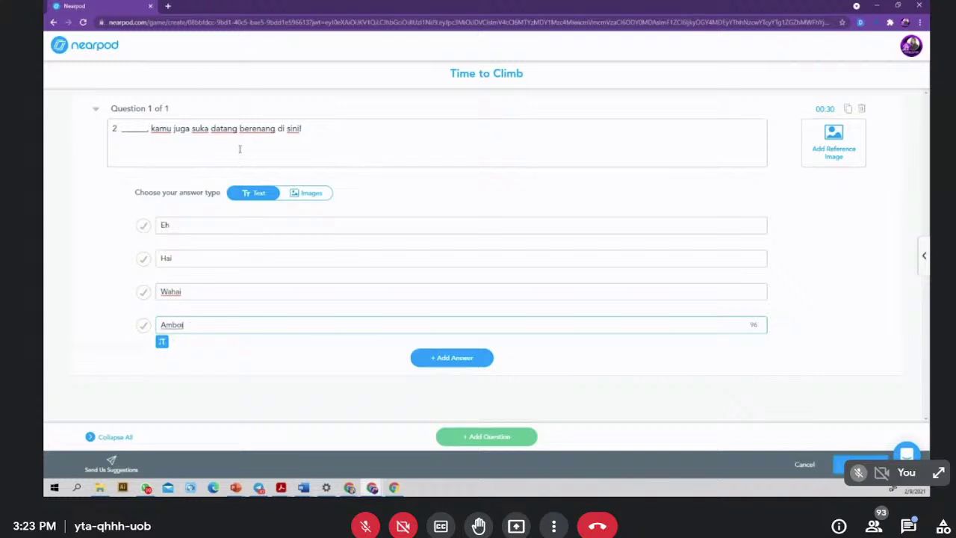
- Keep text answers instead of images and set the question timer to 30 seconds
click(310, 194)
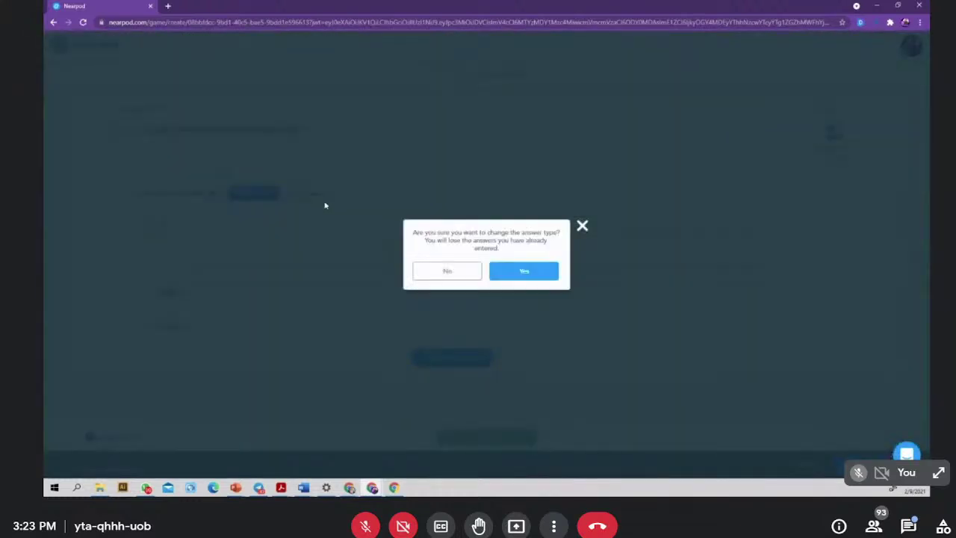
click(583, 226)
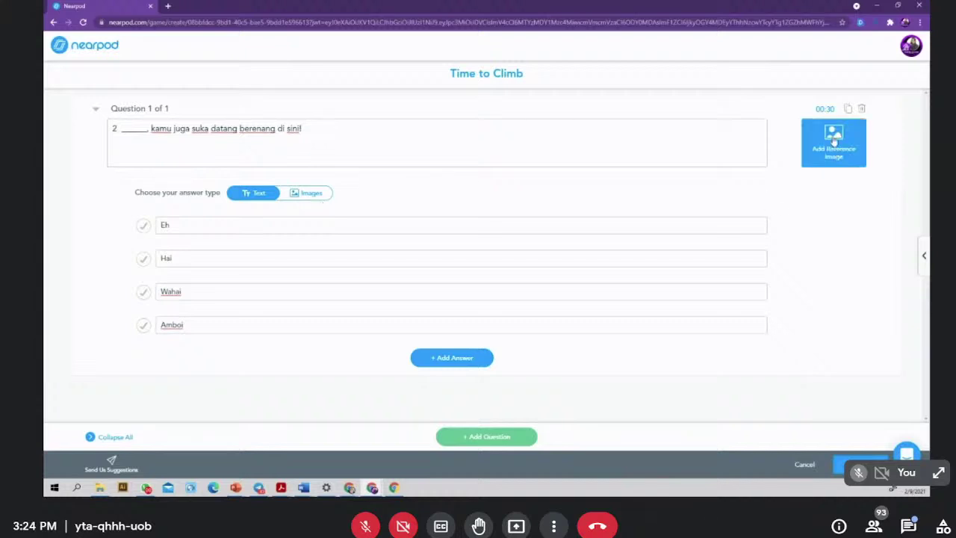
click(825, 109)
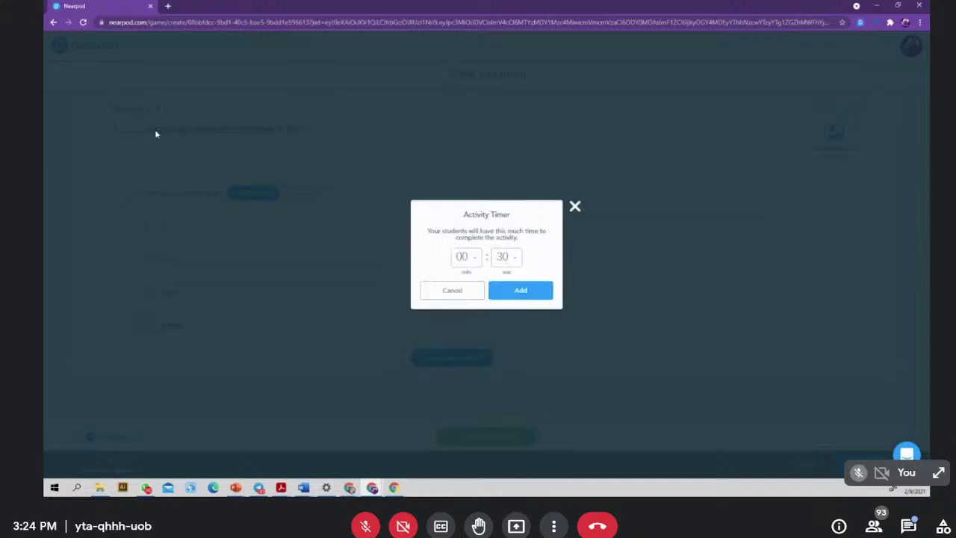
click(518, 296)
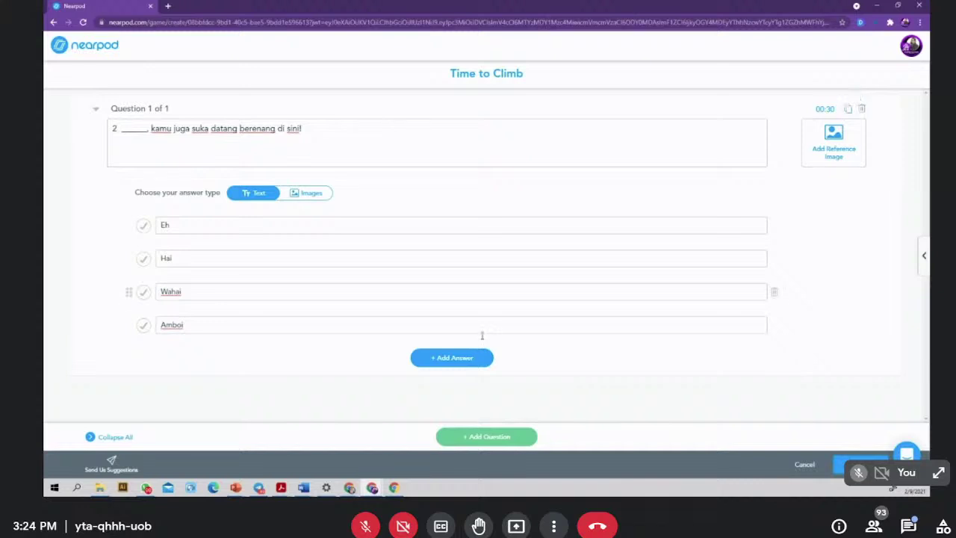
- Duplicate Question 1 and mark Eh as its correct answer
click(848, 112)
scroll(393, 292, up, 3)
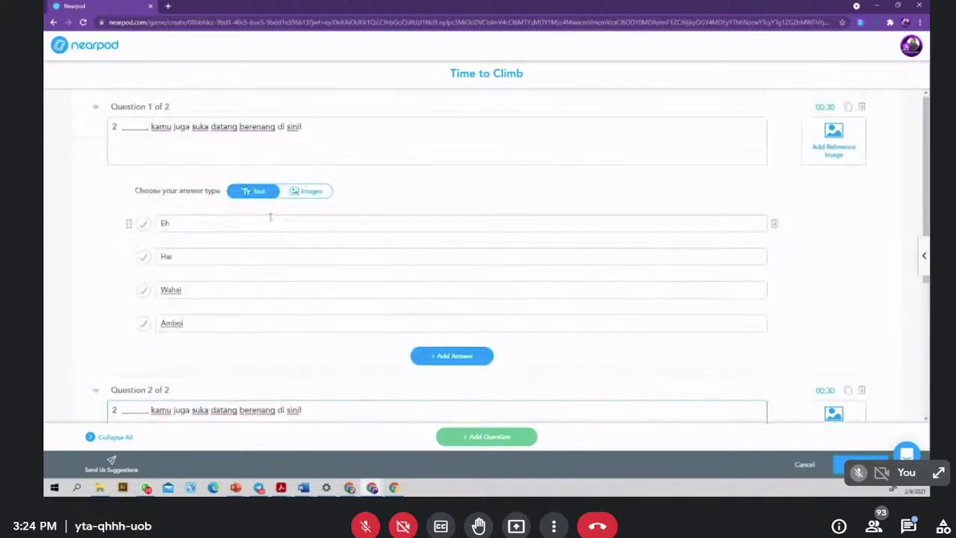
scroll(267, 218, down, 2)
scroll(277, 207, up, 2)
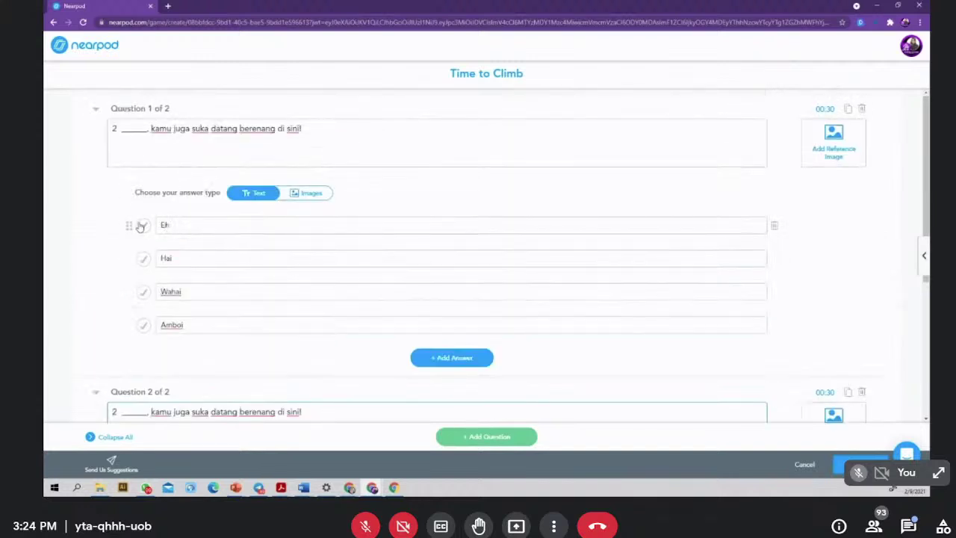
click(142, 226)
- Replace Question 2's copied text with the 'cepatnya adik kamu mengira!' sentence from Word
scroll(297, 356, down, 2)
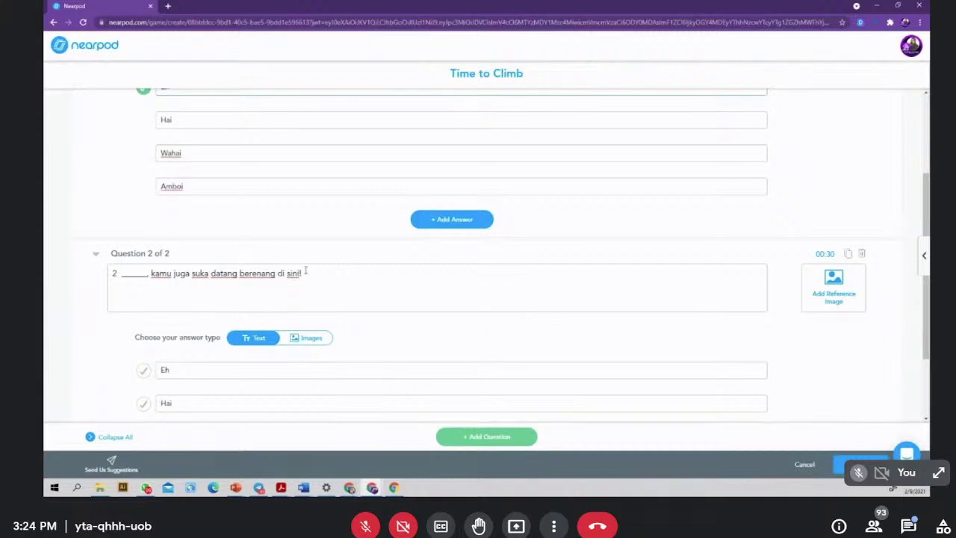
drag(305, 273, 65, 278)
key(BackSpace)
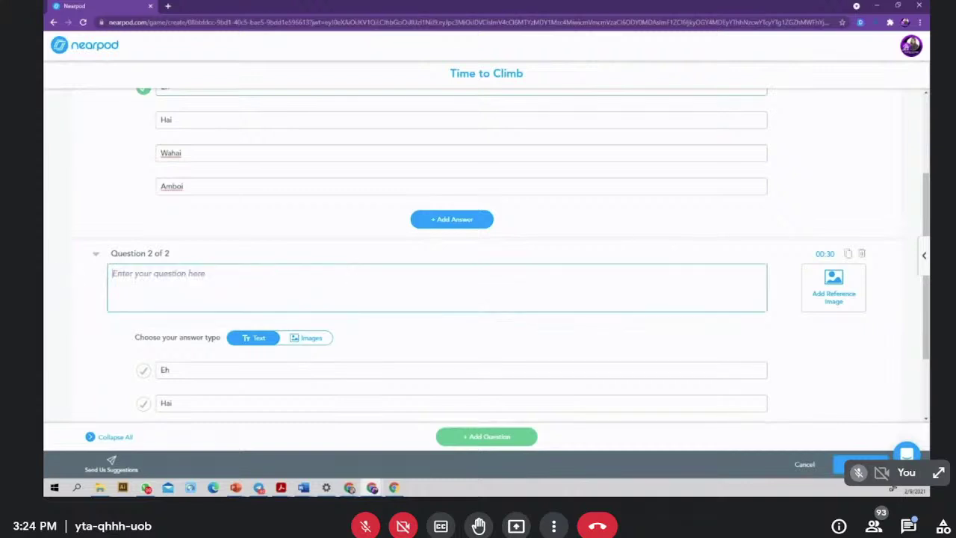
click(303, 487)
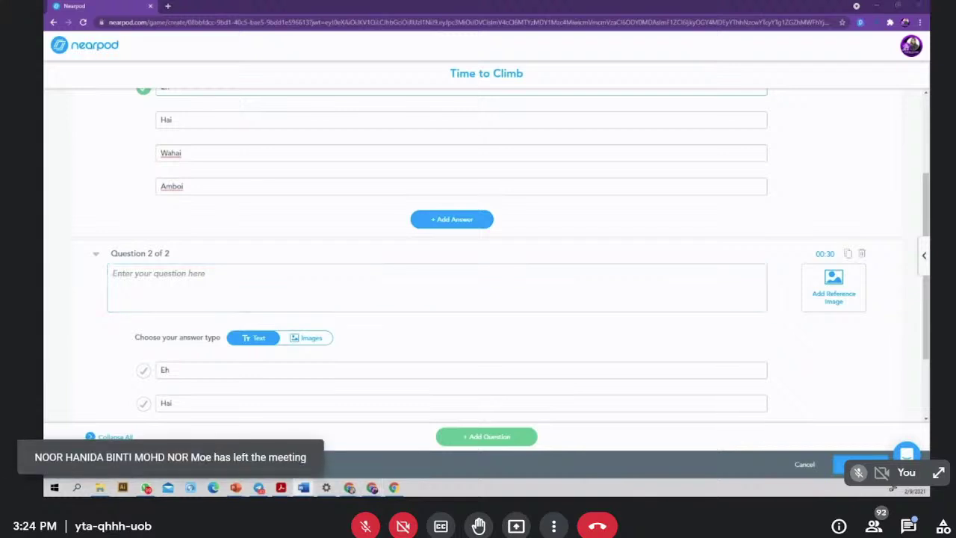
click(173, 275)
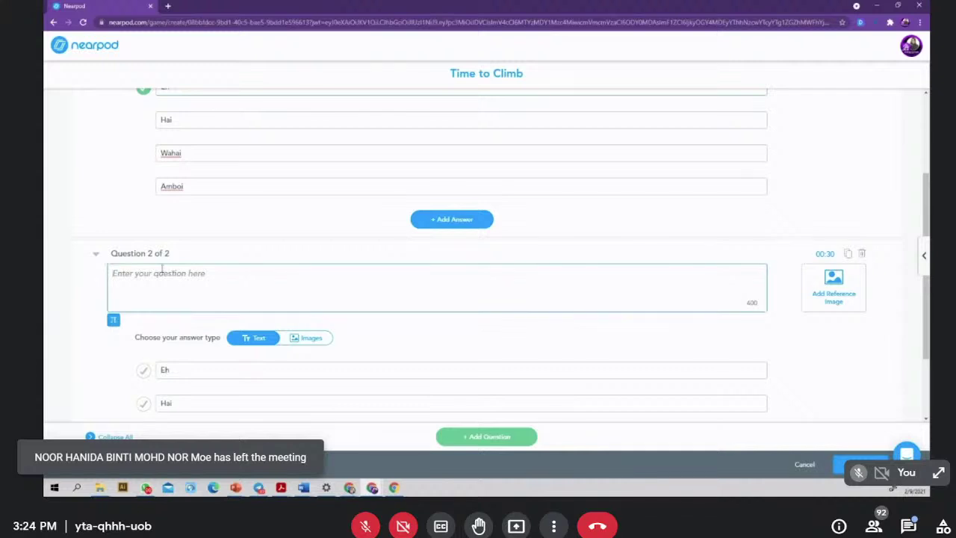
text(3 _______ , cepatnya adik kamu mengira!)
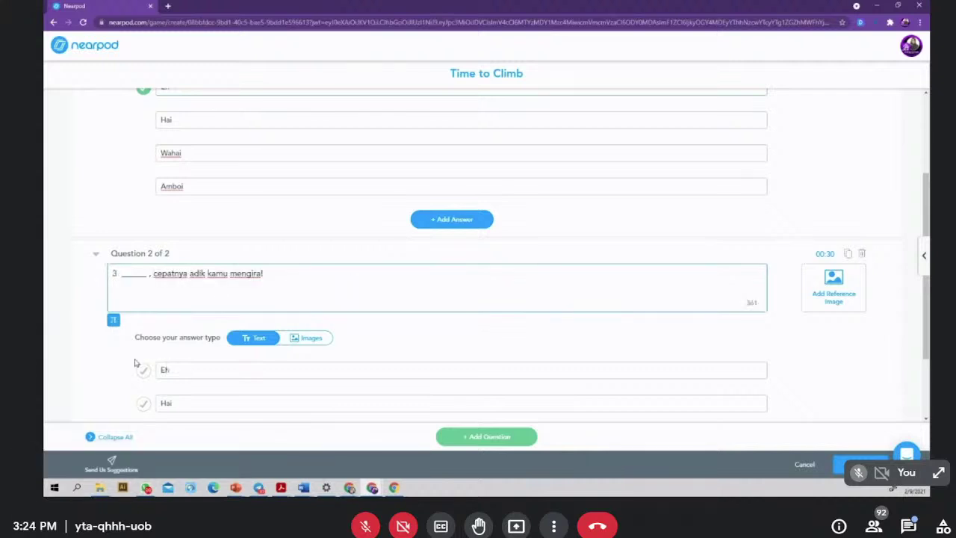
- Change Question 2's answers Amboi to Wah and Hai to Aduh
scroll(186, 372, down, 1)
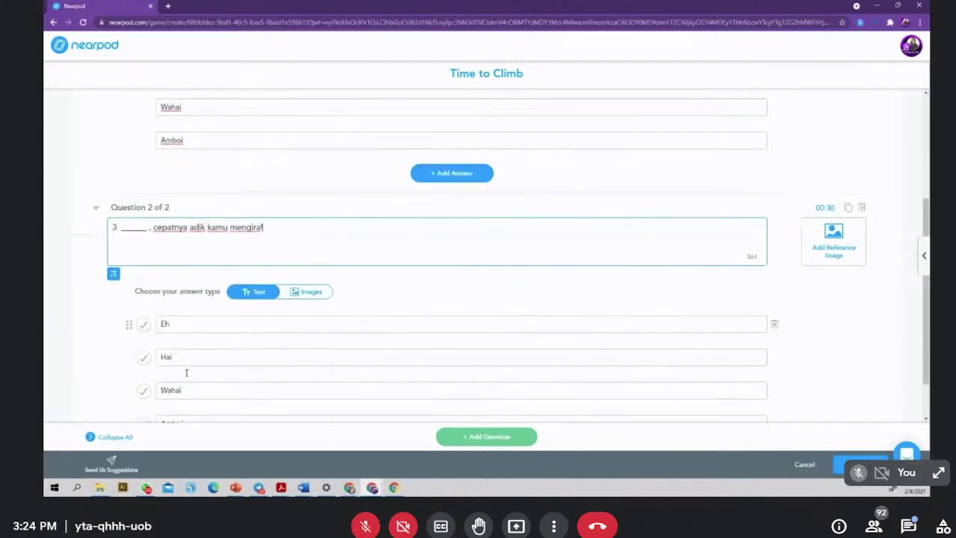
scroll(186, 376, down, 1)
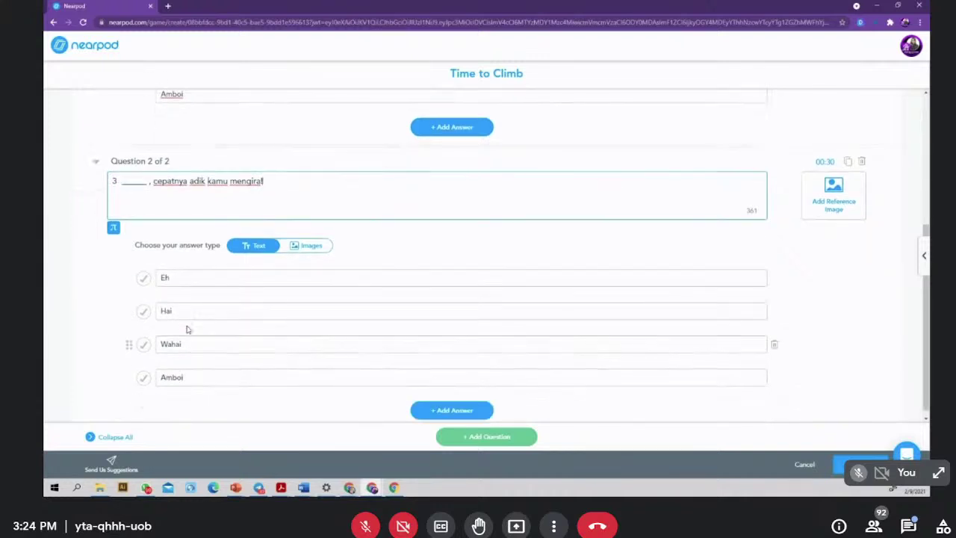
double_click(189, 377)
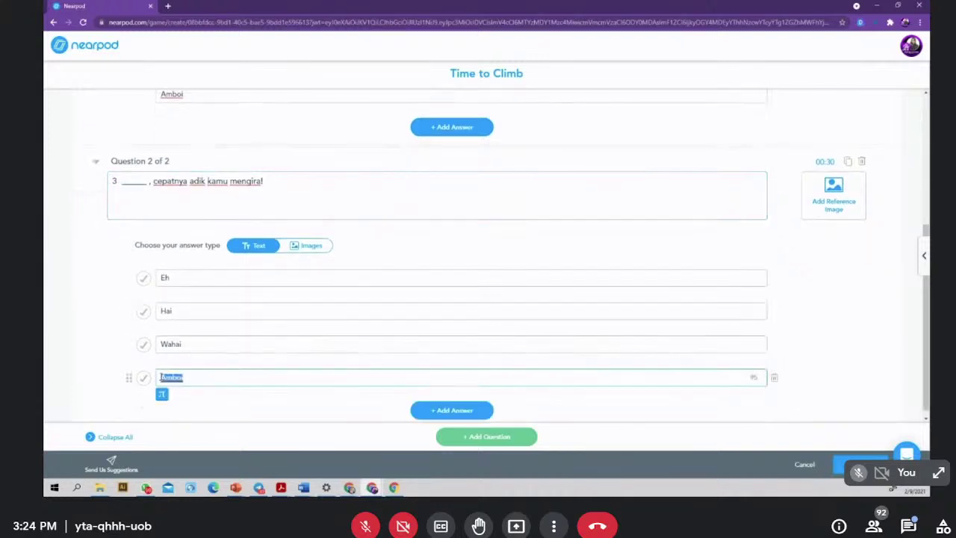
text(M)
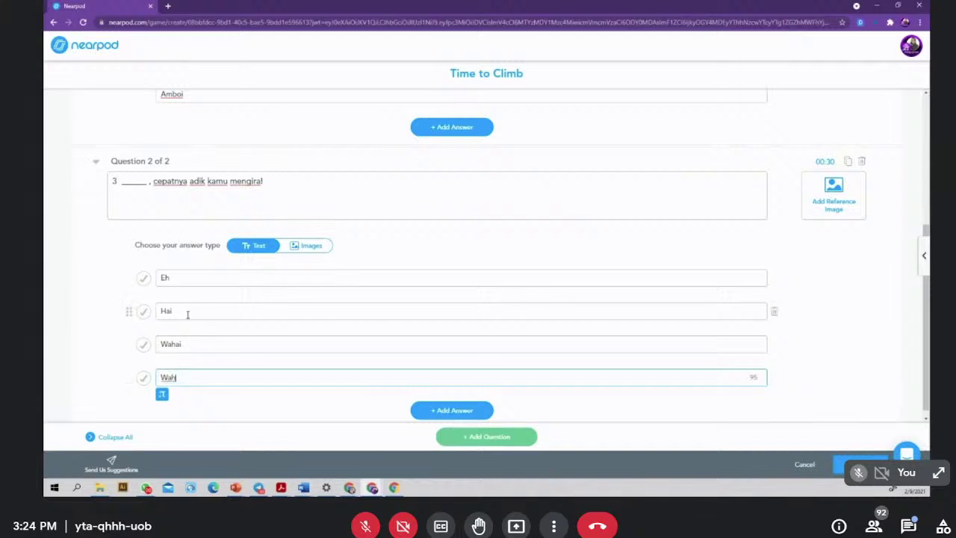
drag(186, 312, 158, 311)
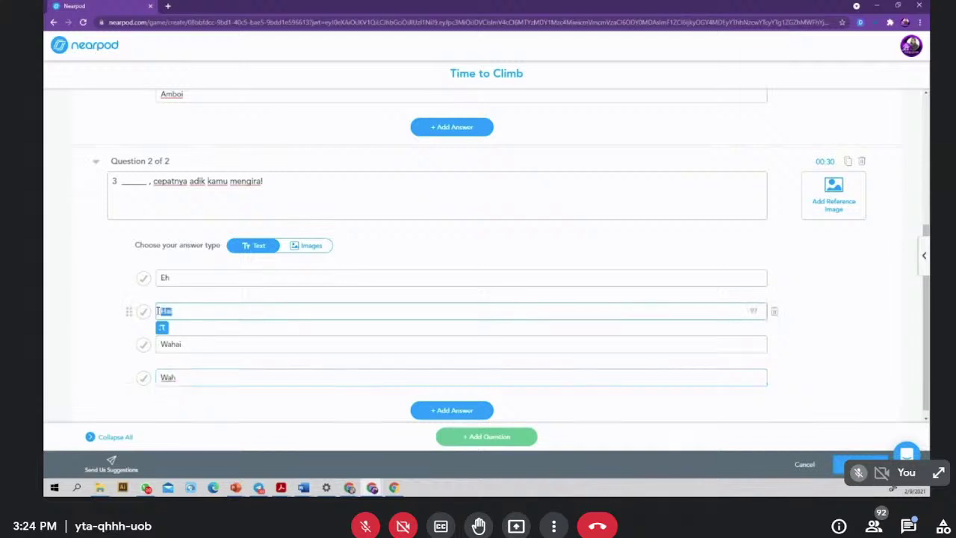
text(Aduh)
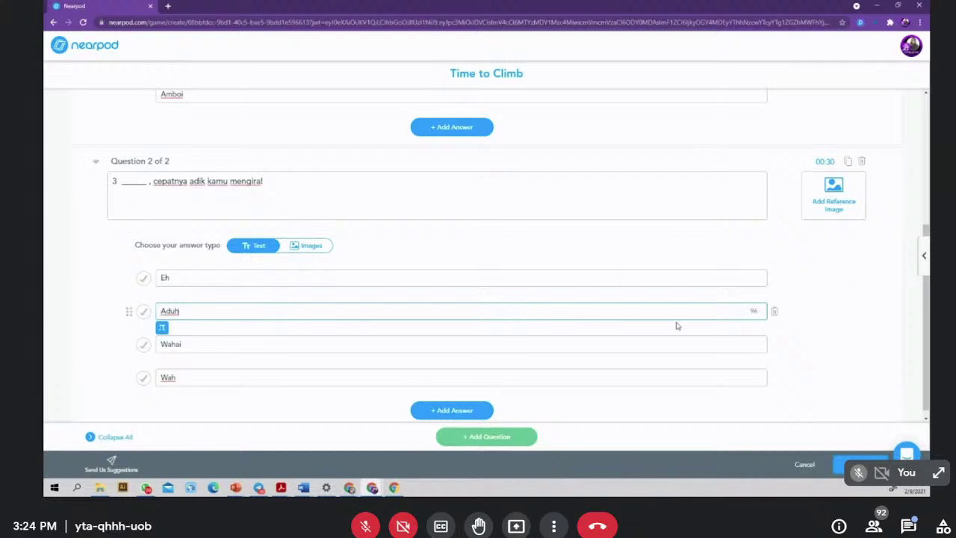
- Renumber Question 2's sentence so it starts with 2 instead of 3
scroll(676, 325, up, 1)
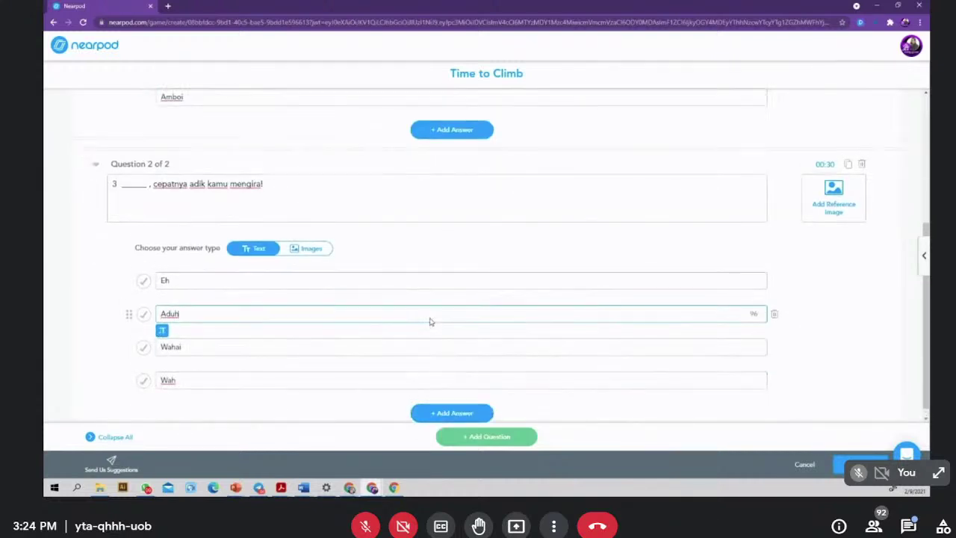
scroll(428, 322, up, 3)
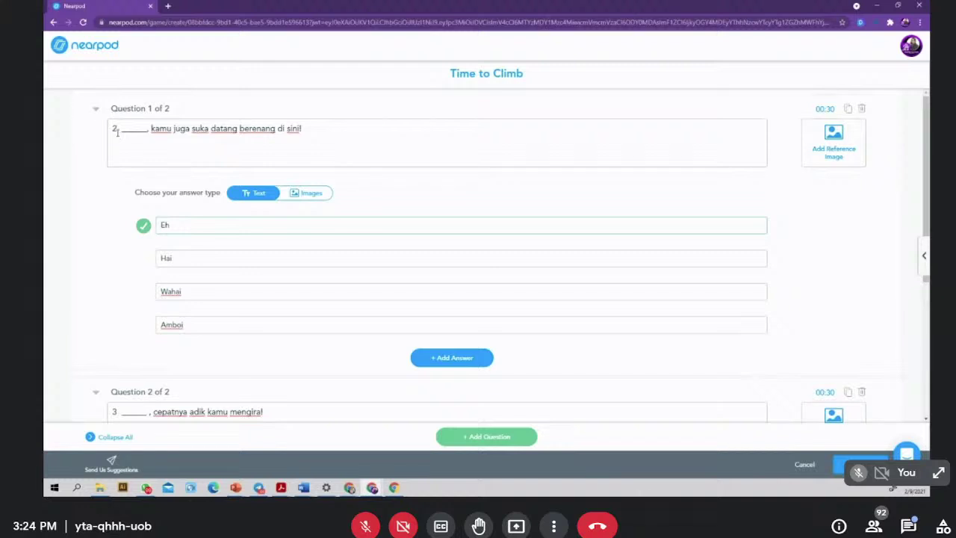
double_click(113, 128)
scroll(231, 227, down, 3)
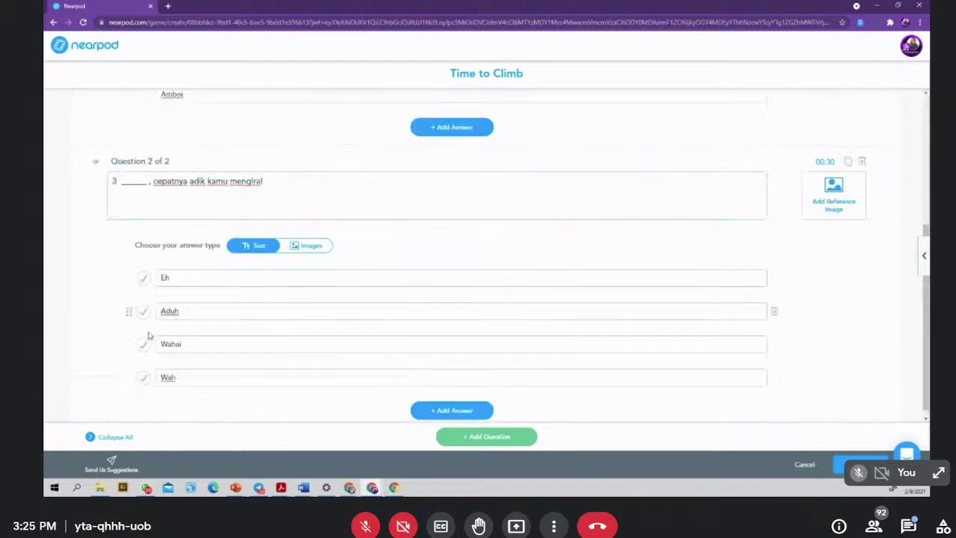
double_click(113, 180)
text(2)
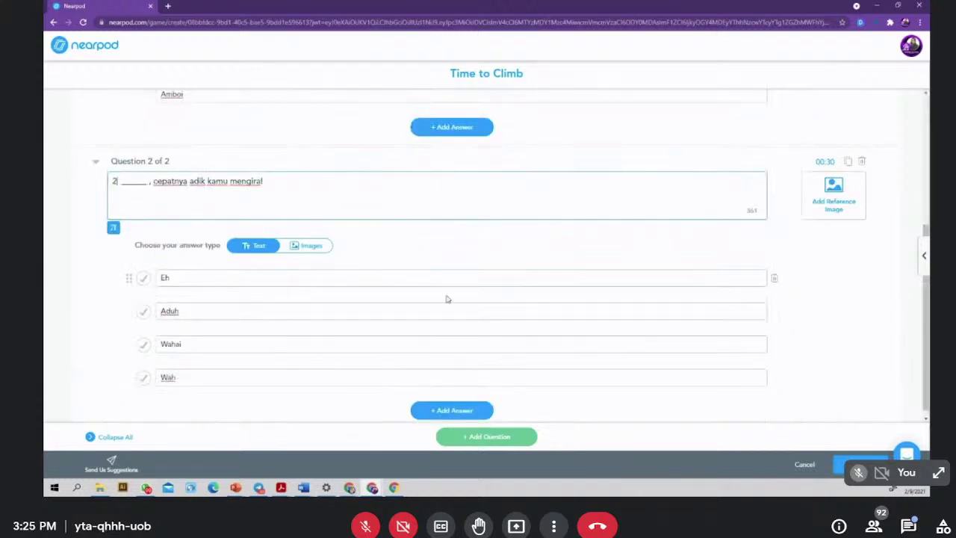
- Duplicate Question 2 and paste in the 'berani kamu semua mengganggu keamanan kampung ini' sentence
click(849, 154)
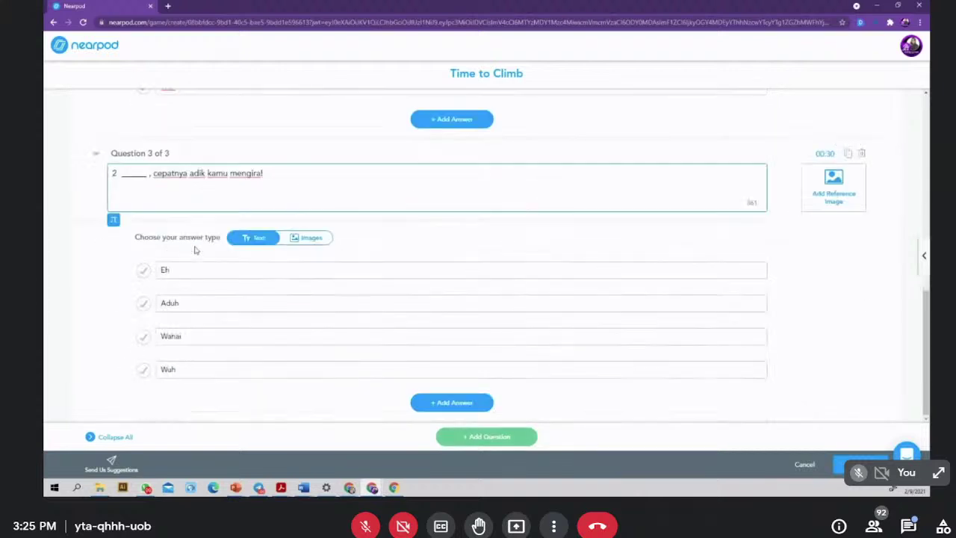
drag(274, 173, 77, 173)
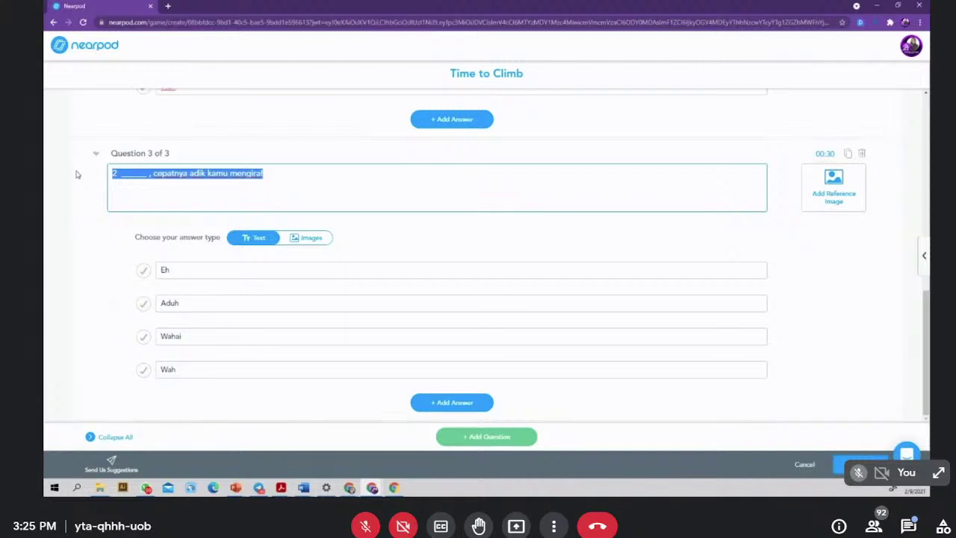
key(BackSpace)
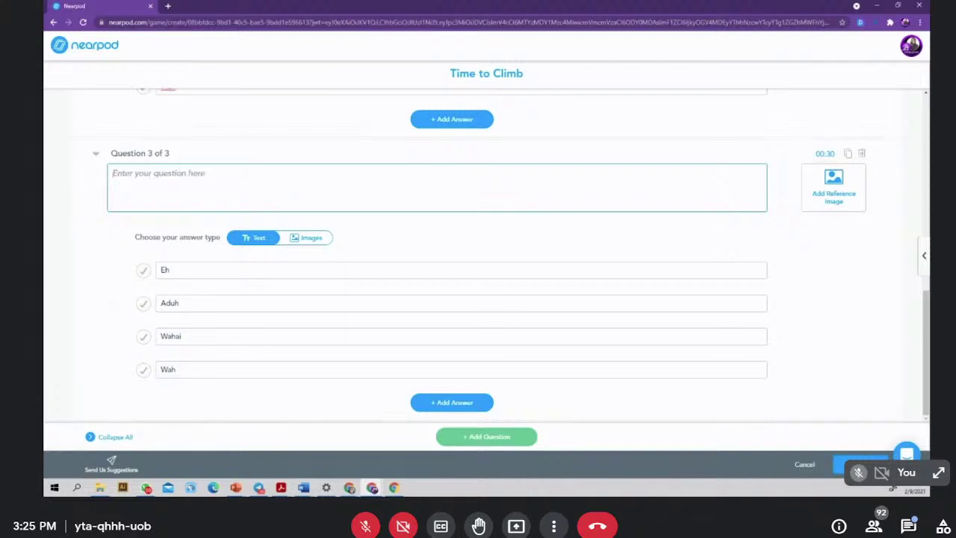
key(alt+Tab)
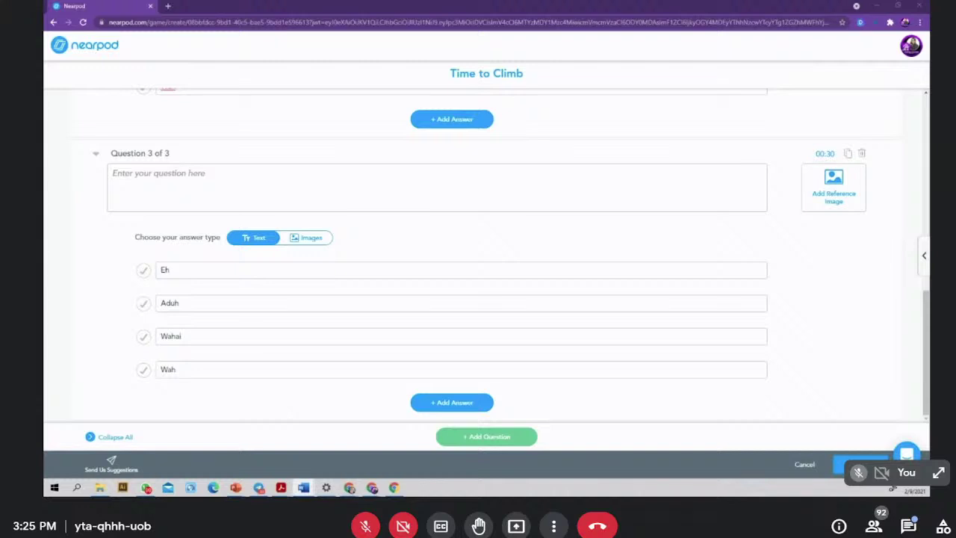
click(133, 175)
text(" ____ berani kamu semua mengganggu keamanan kampung ini"  kata ketua kampung dengan marah.)
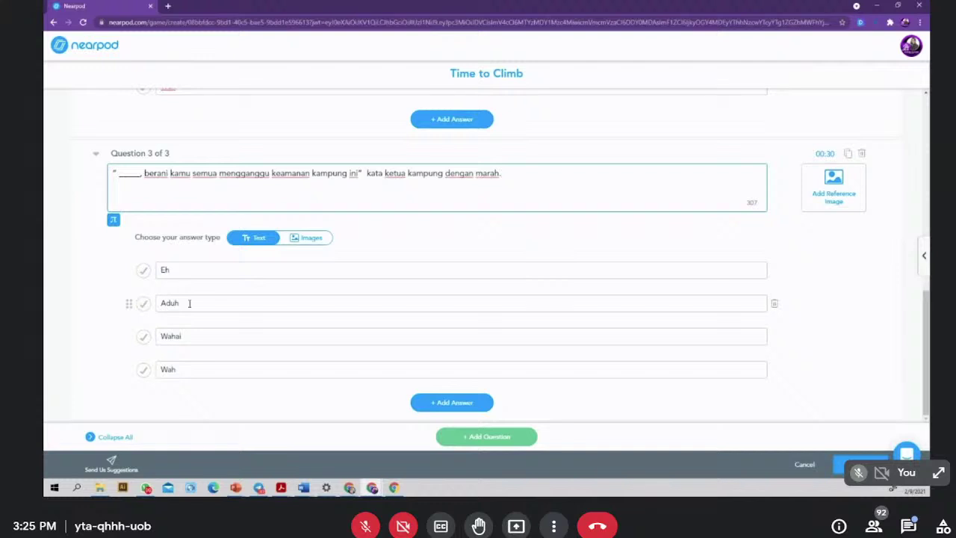
- Reply 'boleh' in the Google Meet chat, then close the chat panel again
click(908, 526)
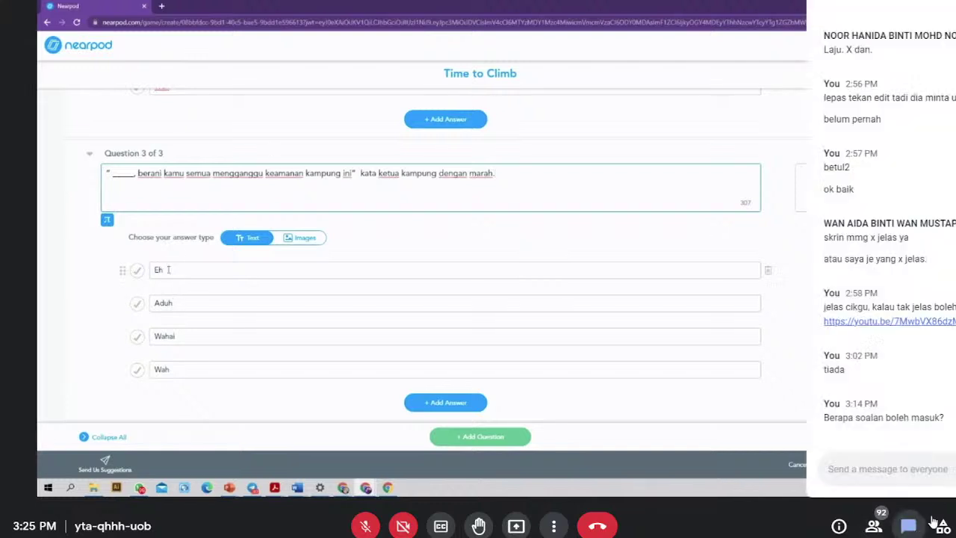
click(831, 469)
text(boleh)
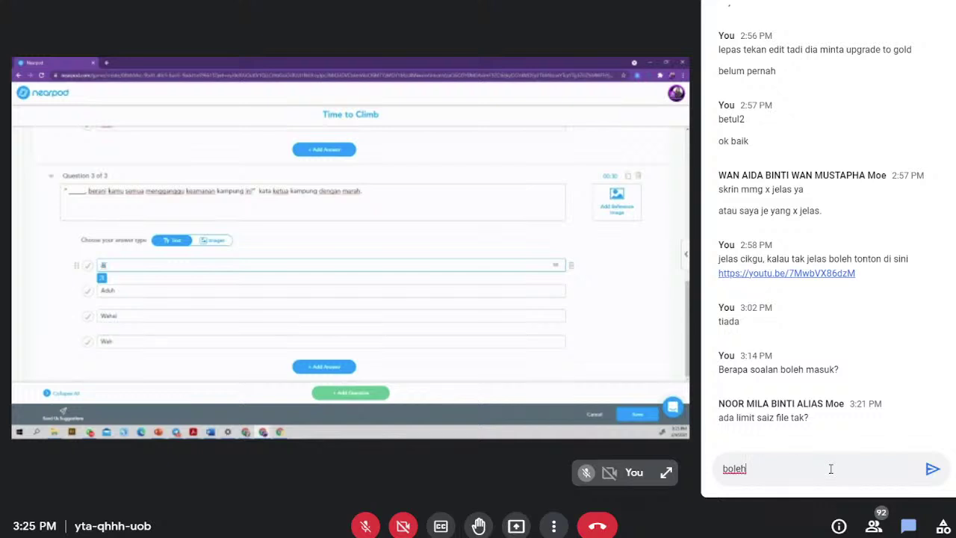
key(Return)
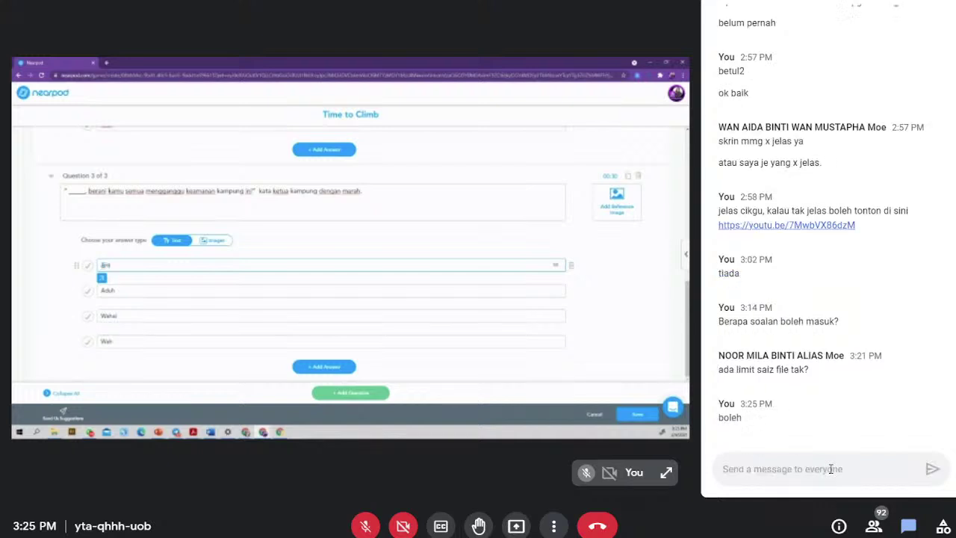
click(909, 525)
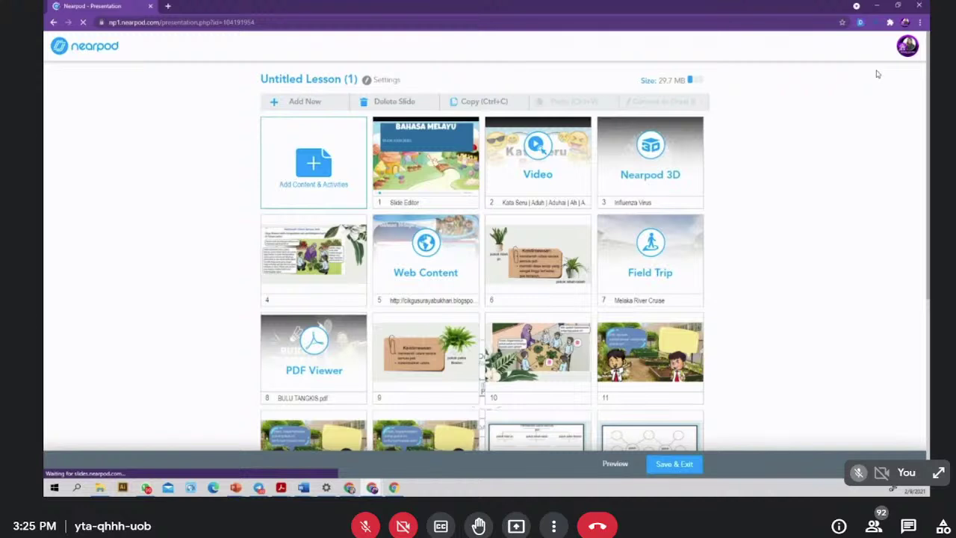
click(908, 46)
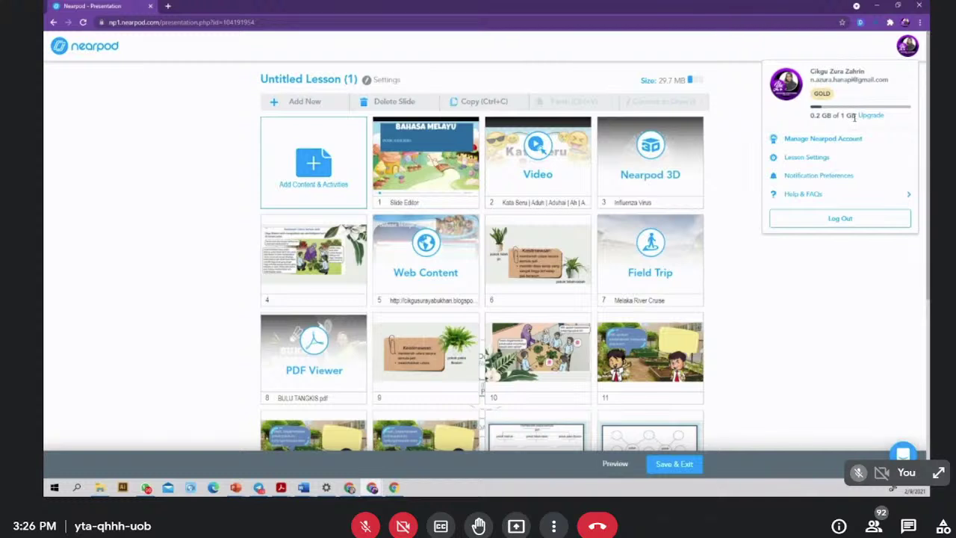
click(911, 49)
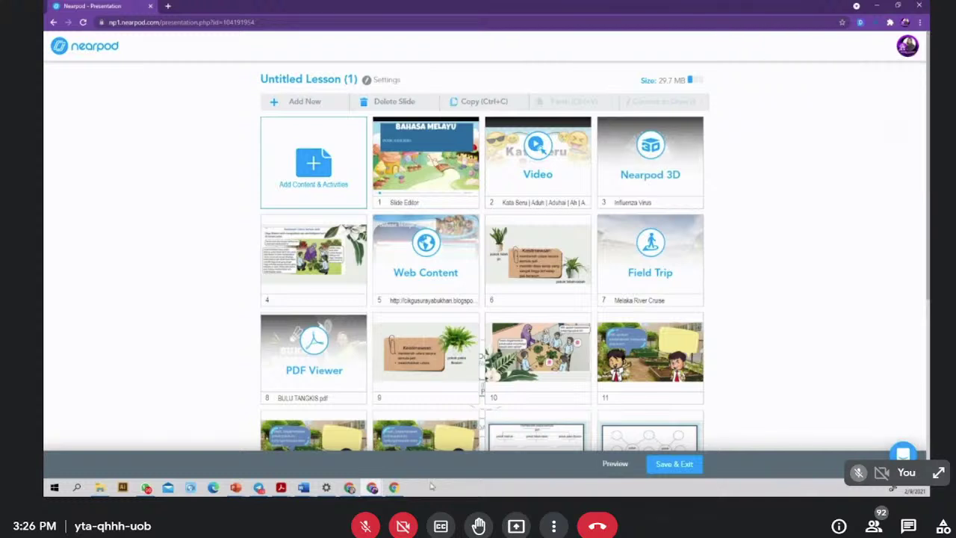
mouse_move(349, 488)
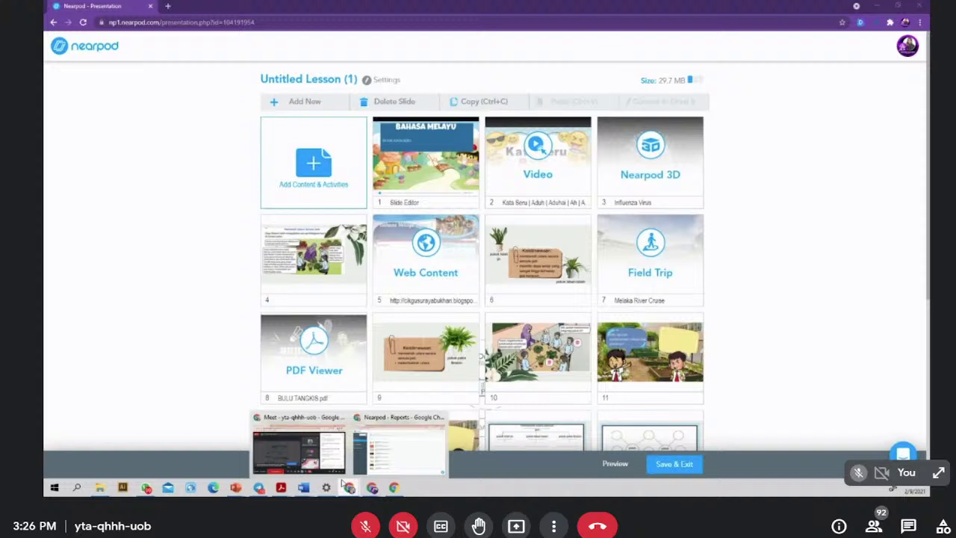
click(400, 442)
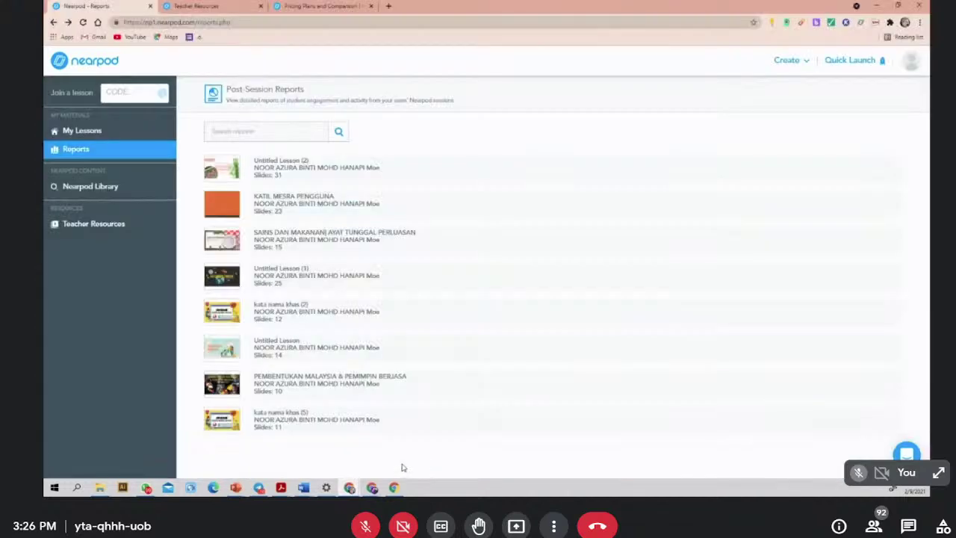
click(914, 71)
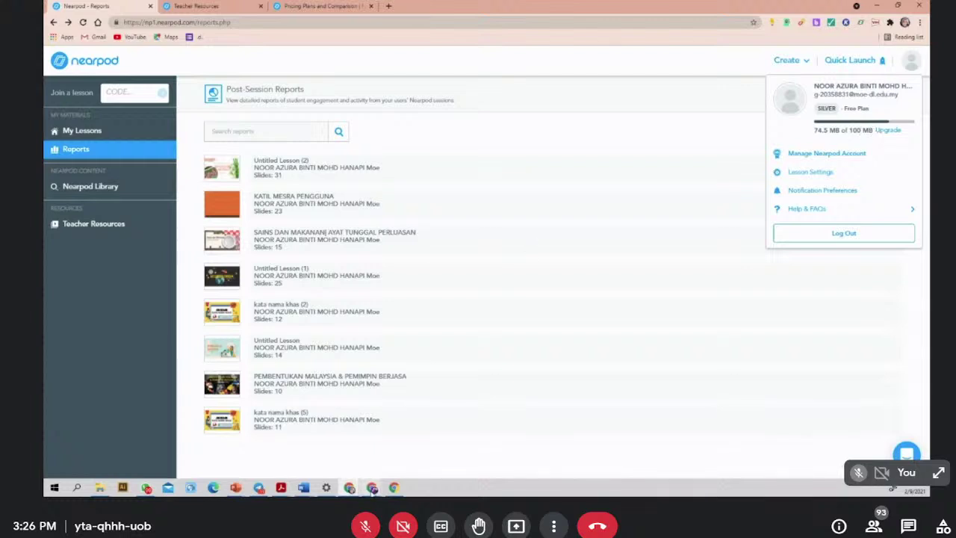
- Return to the Nearpod - Presentation window showing the Untitled Lesson (1) overview
mouse_move(372, 488)
click(406, 457)
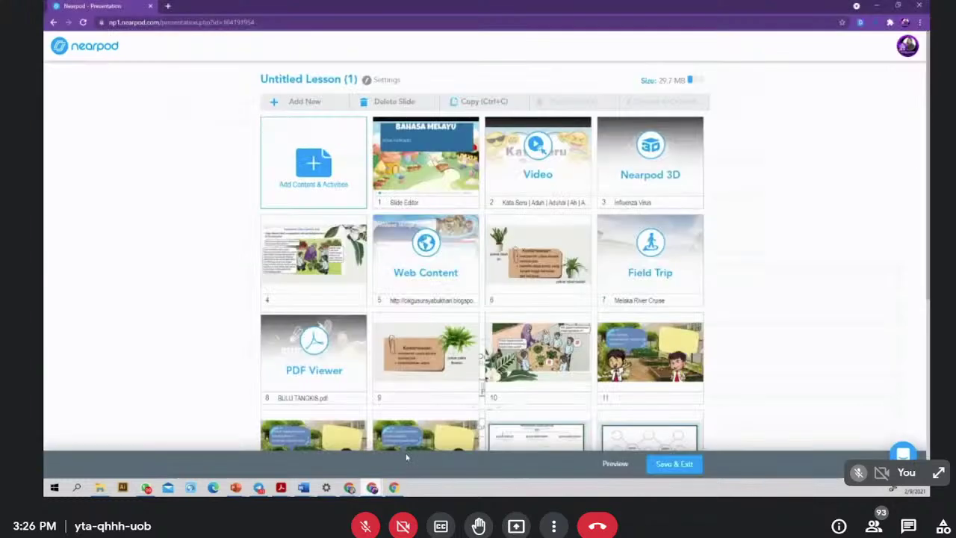
mouse_move(350, 488)
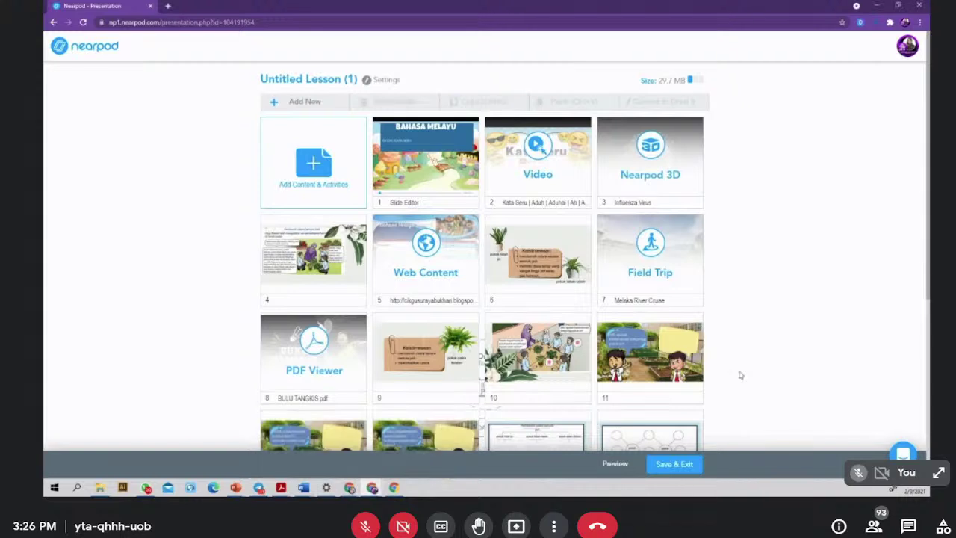
- From Add Content & Activities, pick the Drag & Drop activity under Activities
click(291, 183)
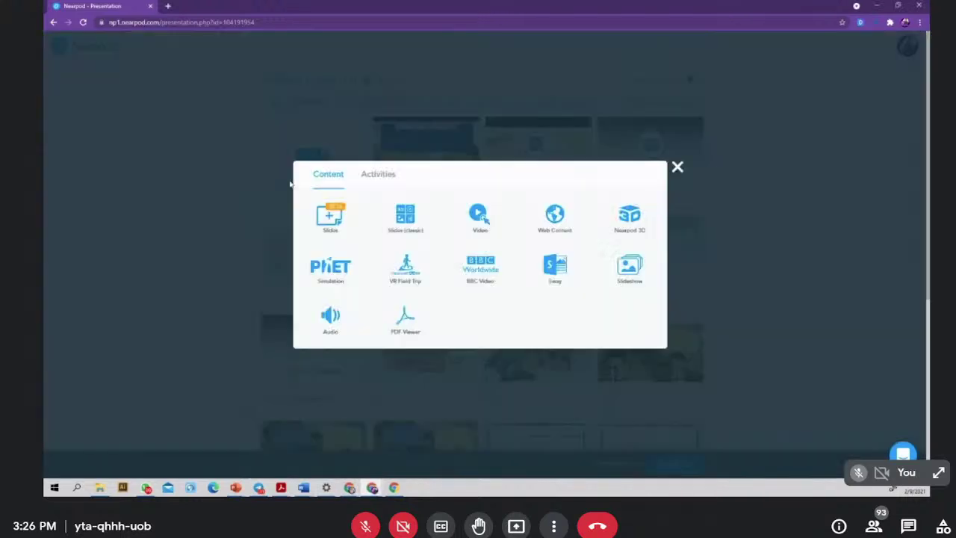
click(367, 177)
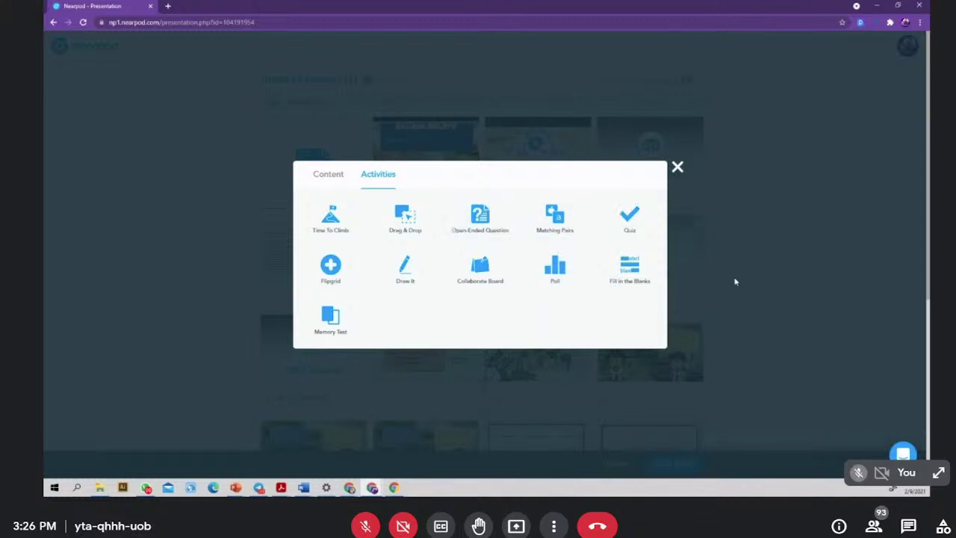
scroll(721, 207, down, 3)
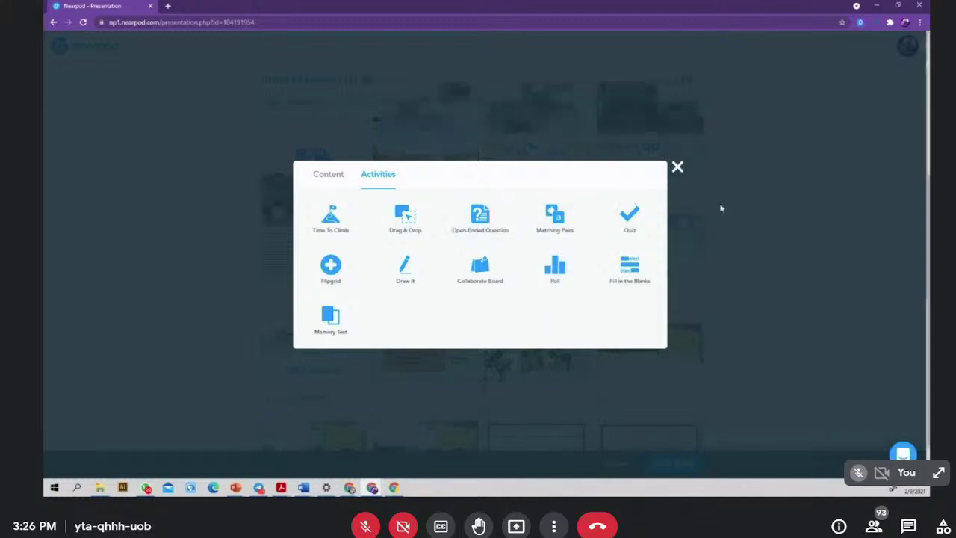
click(409, 227)
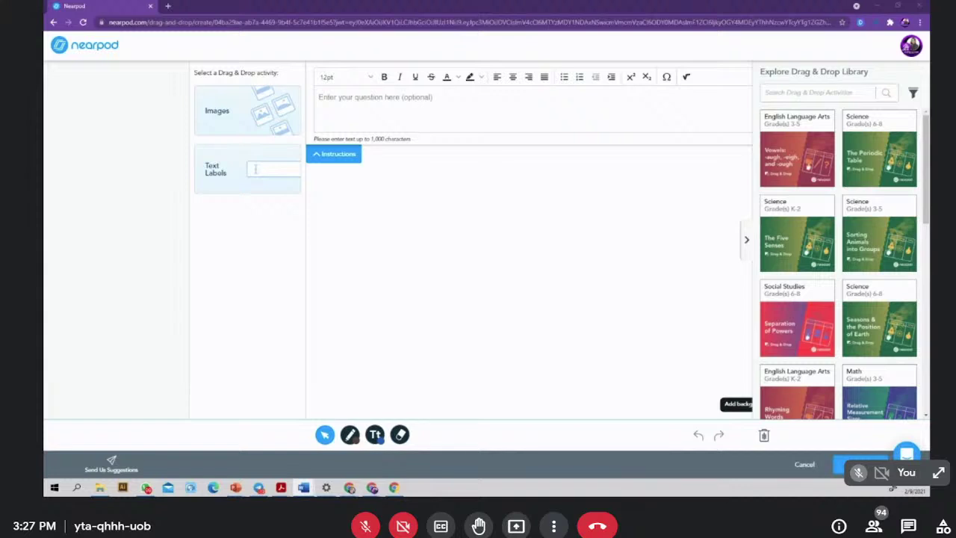
- Paste the three sentences into the question and fill the blanks with Hai, Oh and Syabas
click(362, 108)
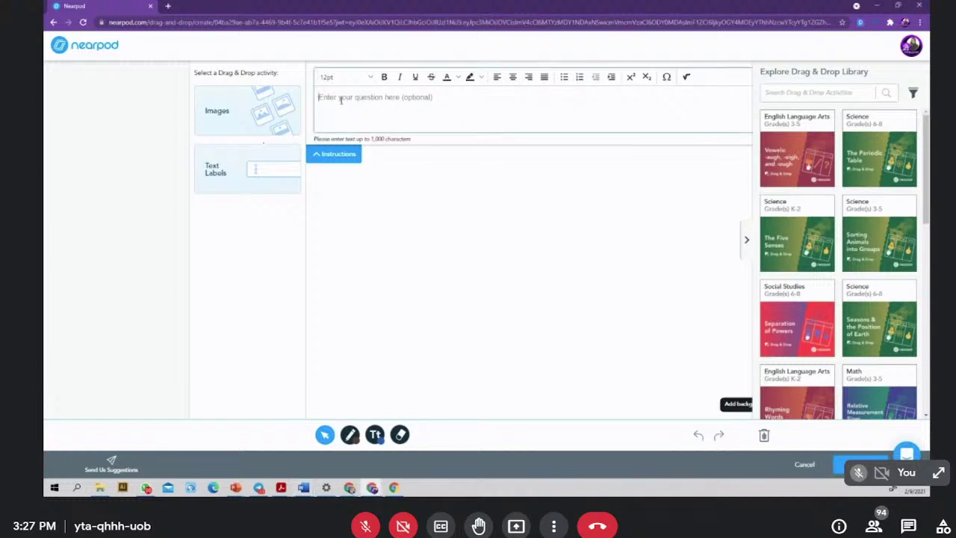
text(1.) _____________ sudah lama kita tidak berjumpa ! 2.) _____________ kamu rupa-rupanya yang mengambil pensel aku ! 3.) _____________ kamu berjaya mendapat markah yang baik dalam peperiksaan Bahasa Melayu.)
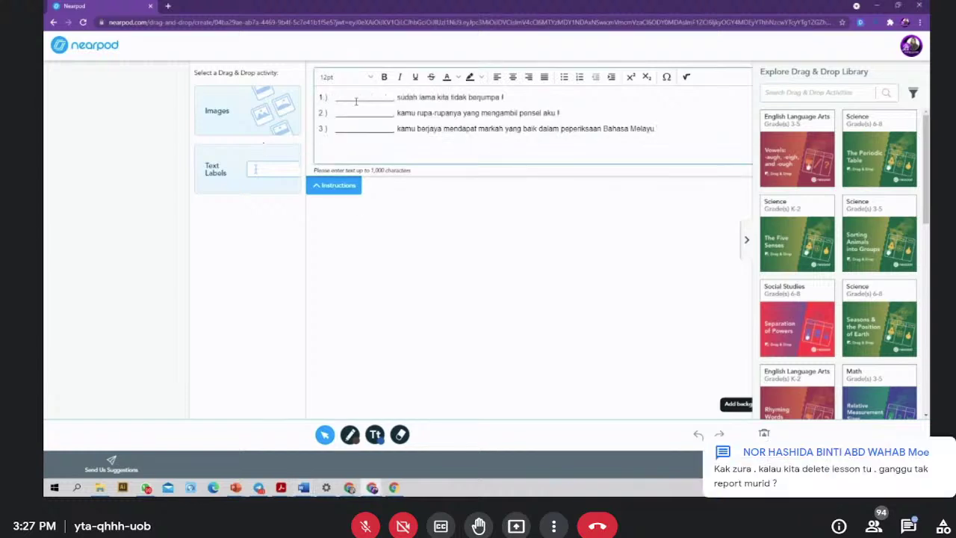
drag(392, 100, 334, 97)
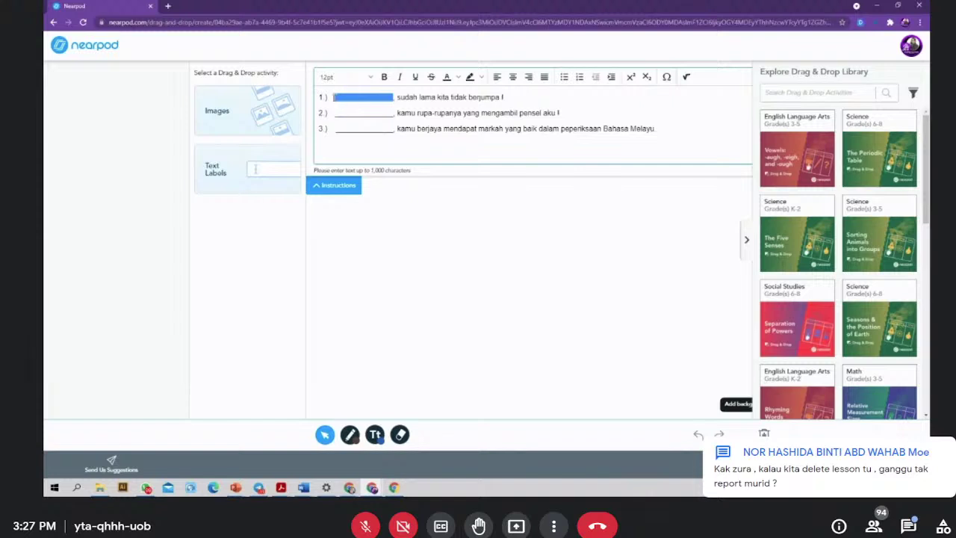
key(BackSpace)
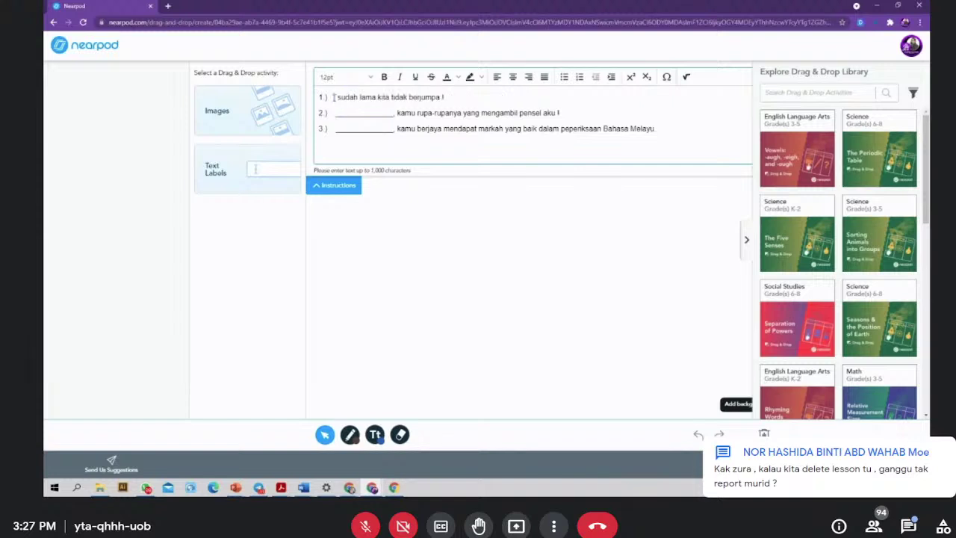
text(Hai )
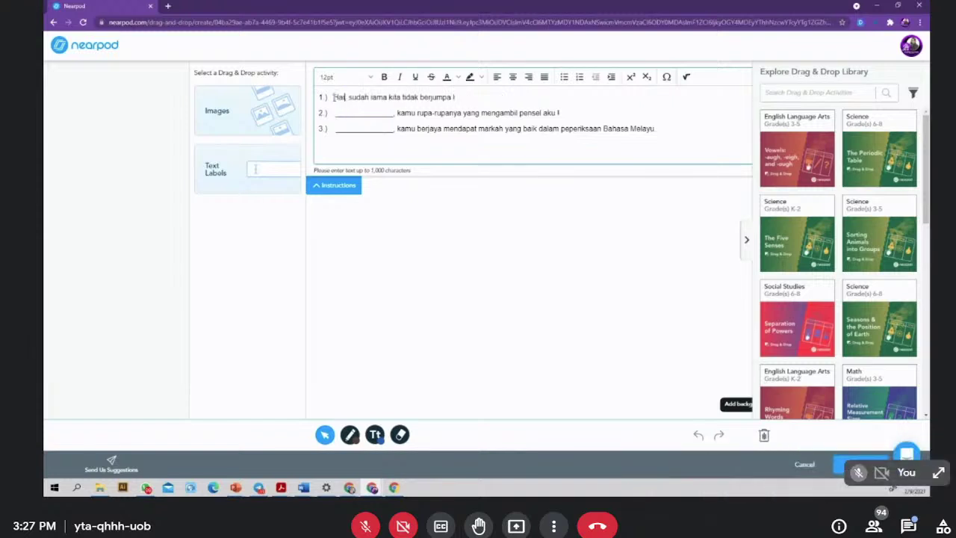
text(,)
drag(393, 113, 337, 113)
key(BackSpace)
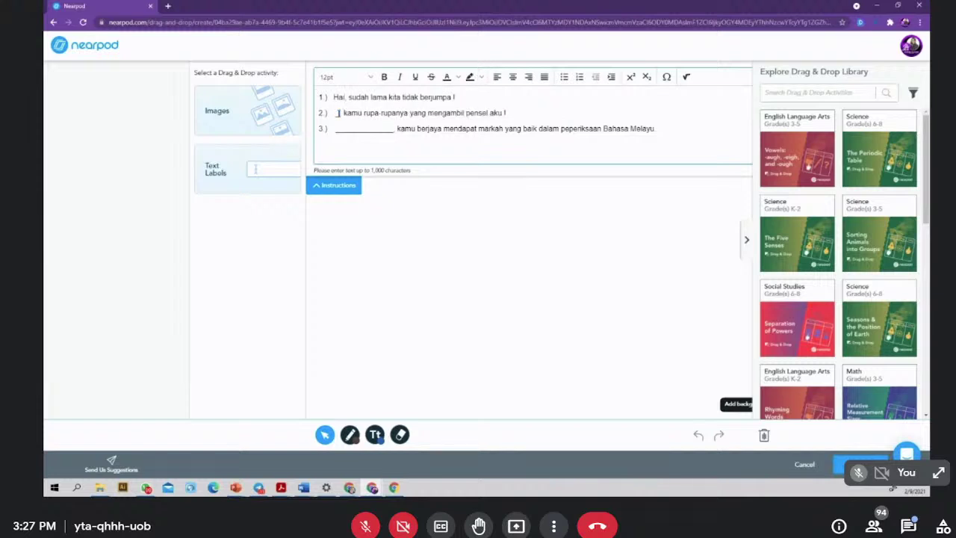
text(Oh,)
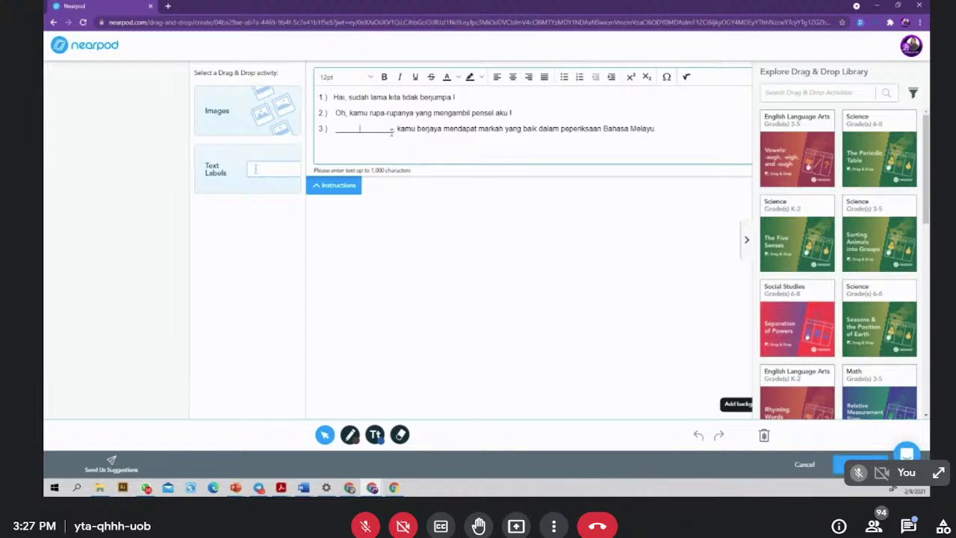
drag(393, 132, 332, 128)
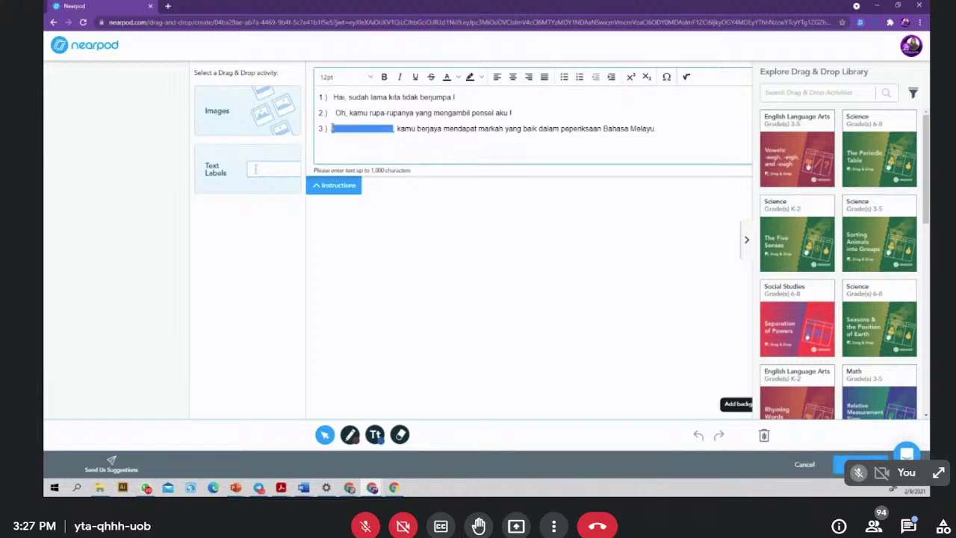
text(Sayaba)
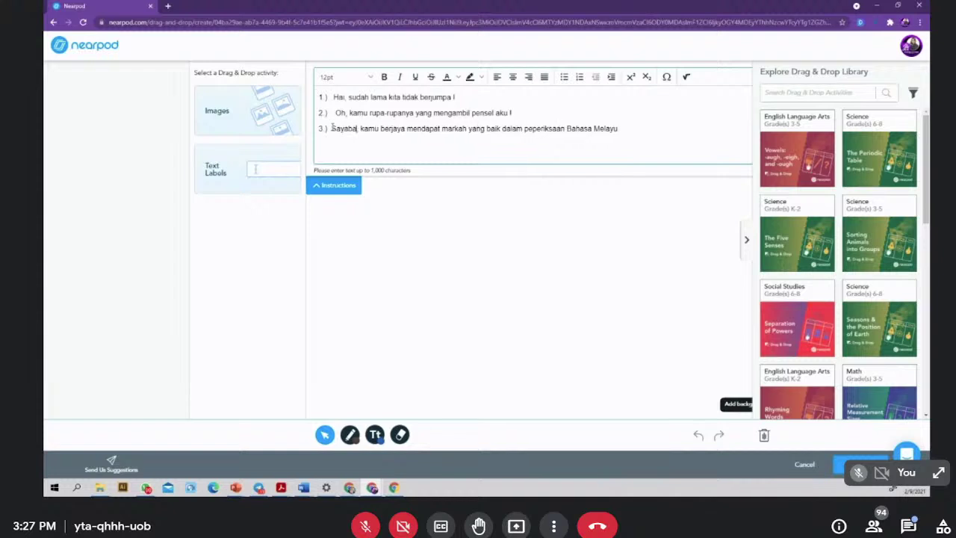
key(BackSpace)
key(BackSpace)
key(BackSpace)
key(BackSpace)
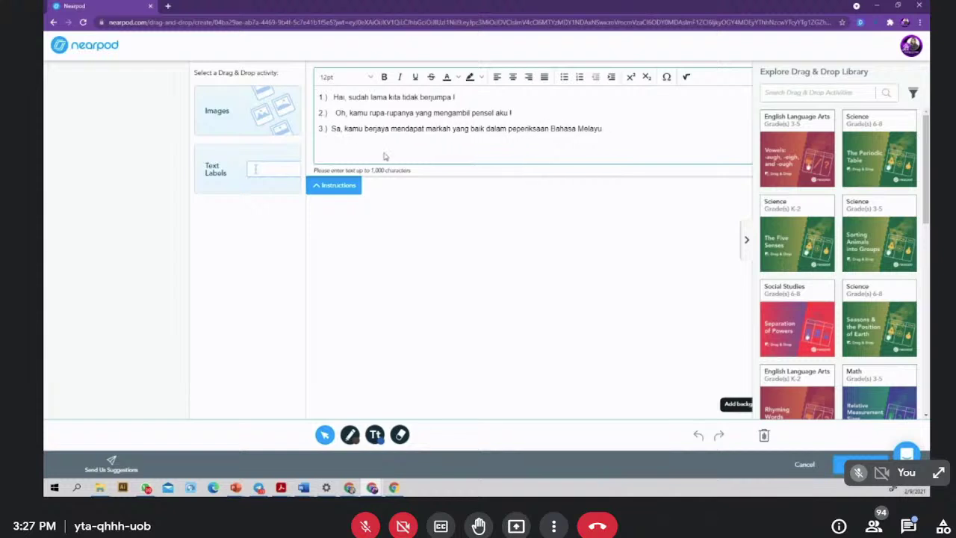
key(BackSpace)
text(yabas)
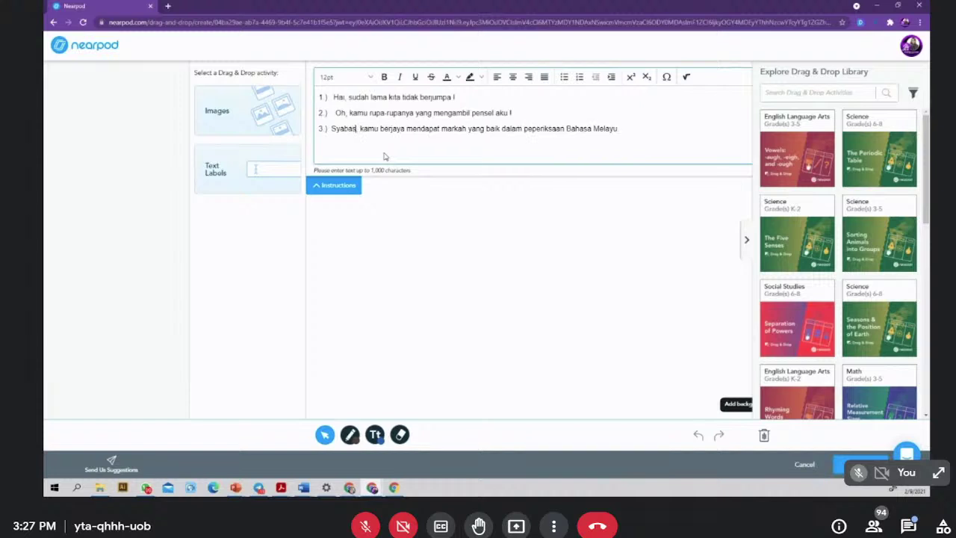
- Hide the library, make all three sentences bold, and bring up the background choices
click(473, 213)
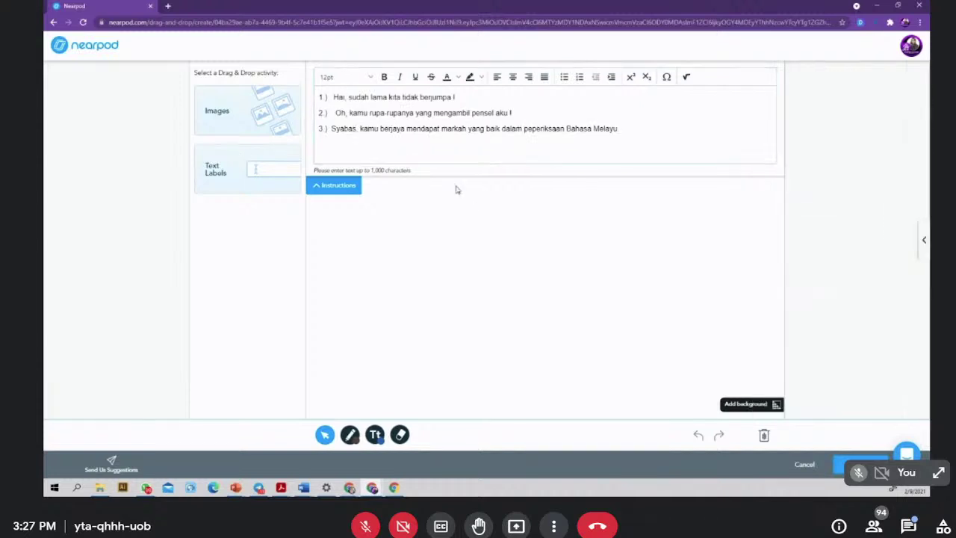
click(385, 77)
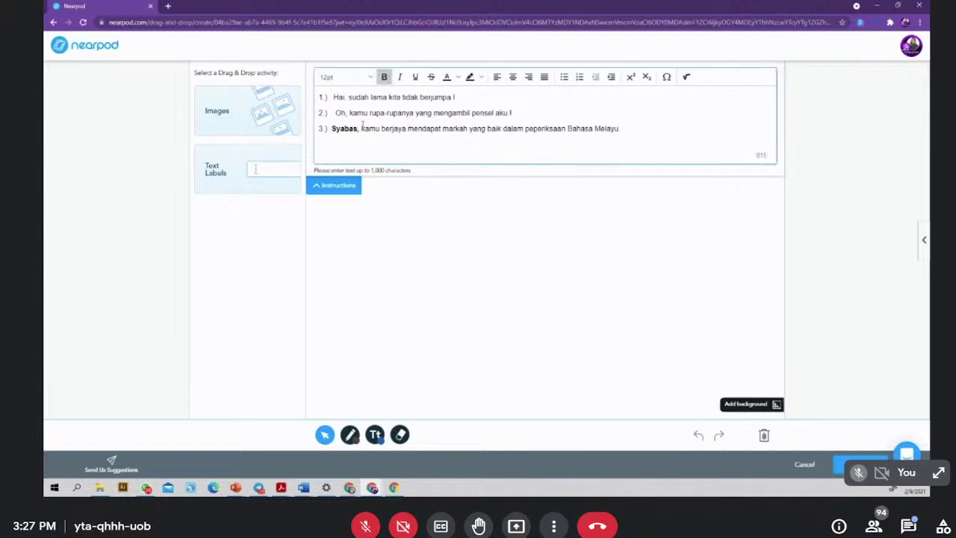
drag(331, 113, 348, 112)
click(322, 98)
drag(621, 128, 281, 97)
click(385, 78)
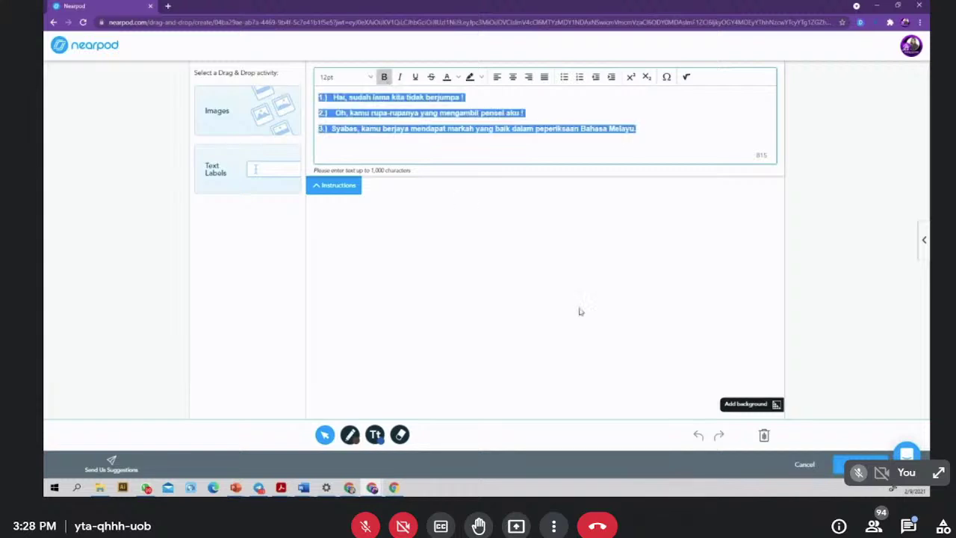
click(767, 405)
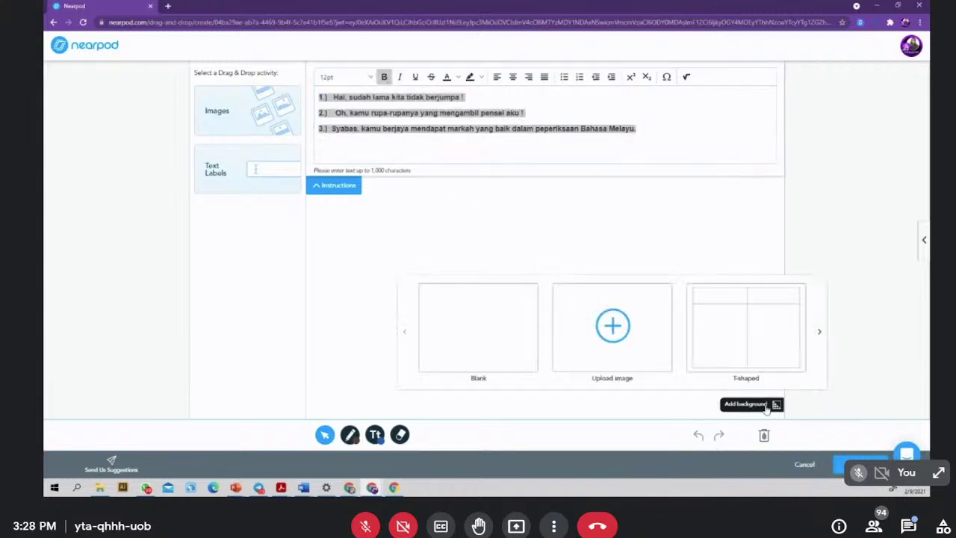
- Upload the fantasy-candyland illustration from Downloads as the activity's background image
click(604, 338)
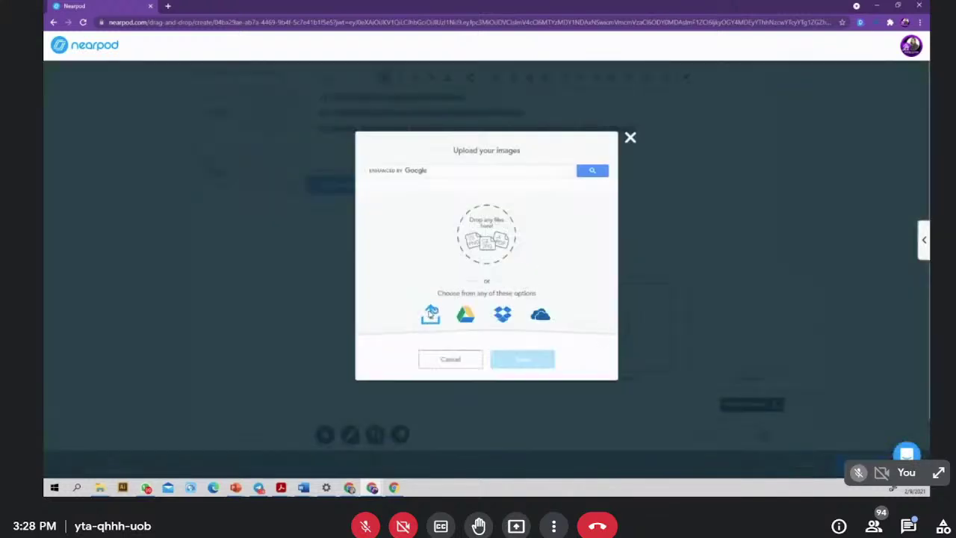
click(431, 313)
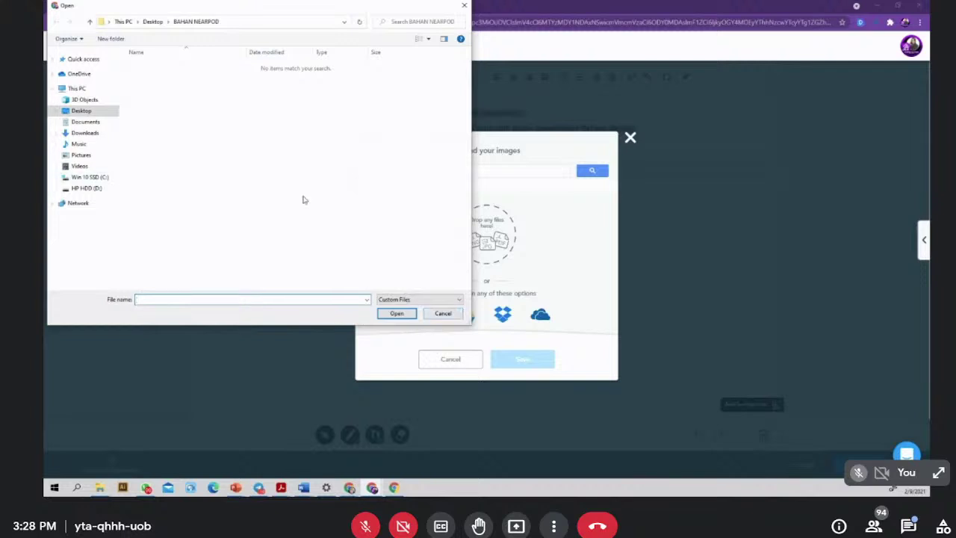
click(84, 133)
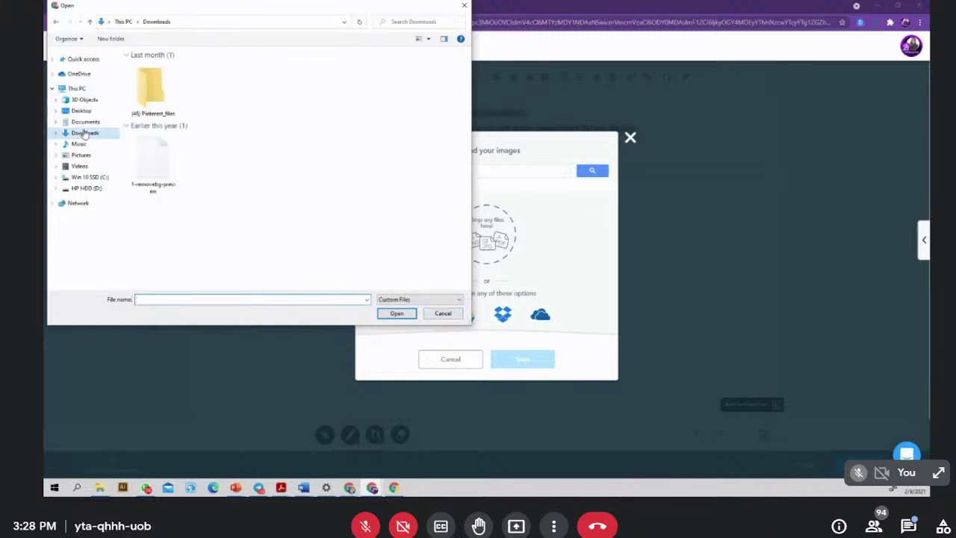
scroll(306, 214, down, 5)
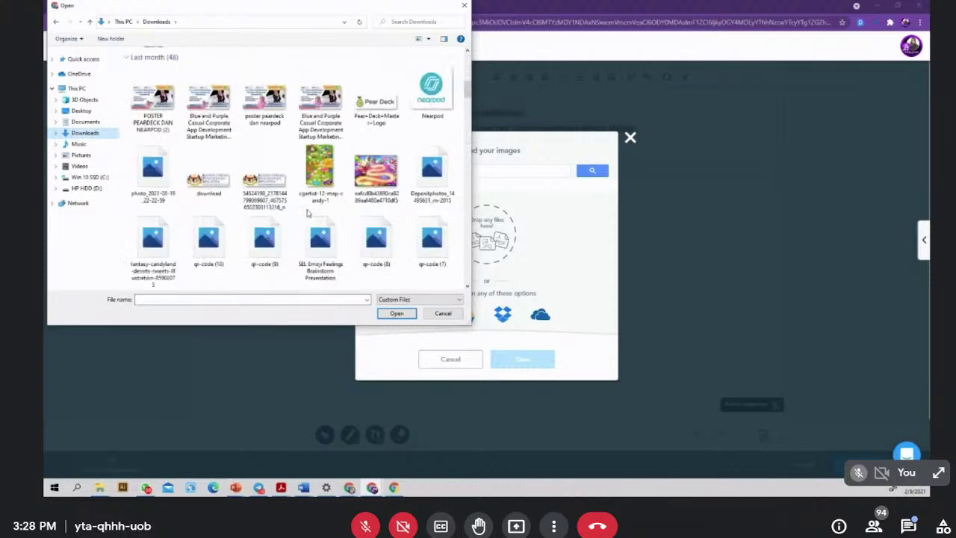
scroll(307, 214, down, 5)
scroll(291, 194, down, 5)
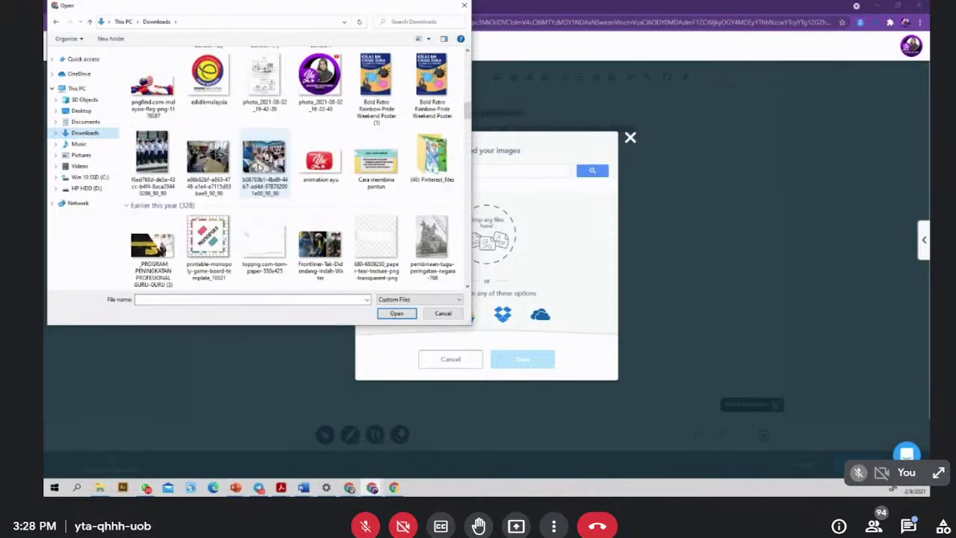
scroll(260, 169, down, 5)
click(152, 77)
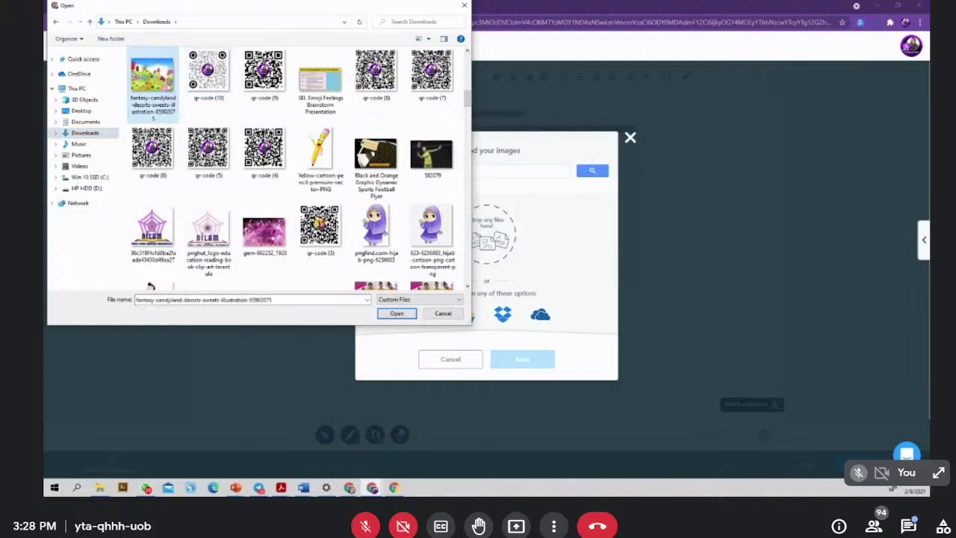
click(396, 313)
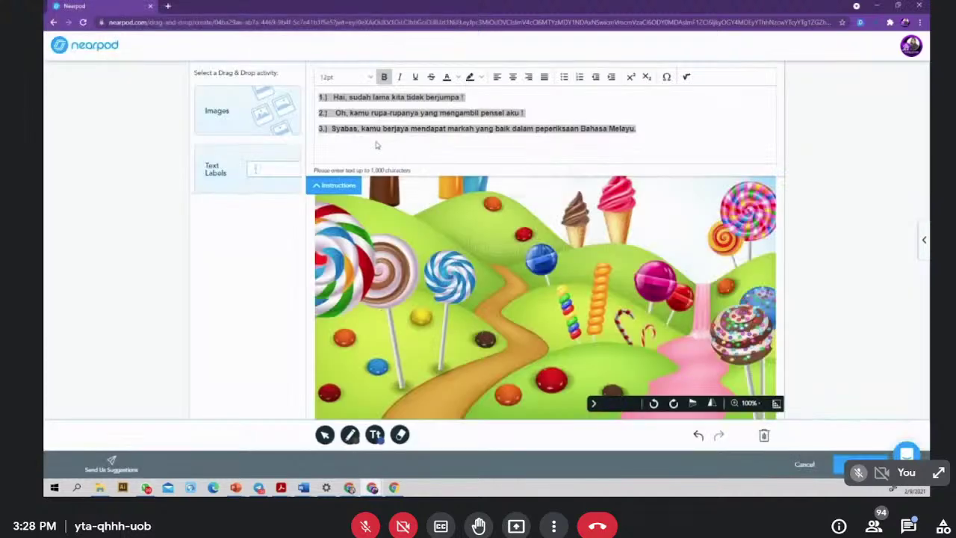
- Switch to Text Labels and add a trial 'Hai' label onto the candyland image
click(247, 171)
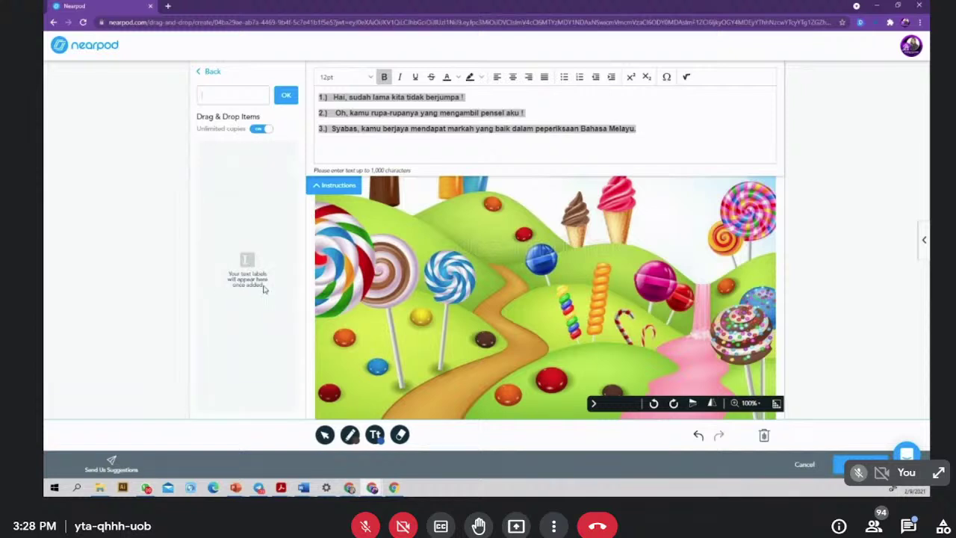
click(335, 96)
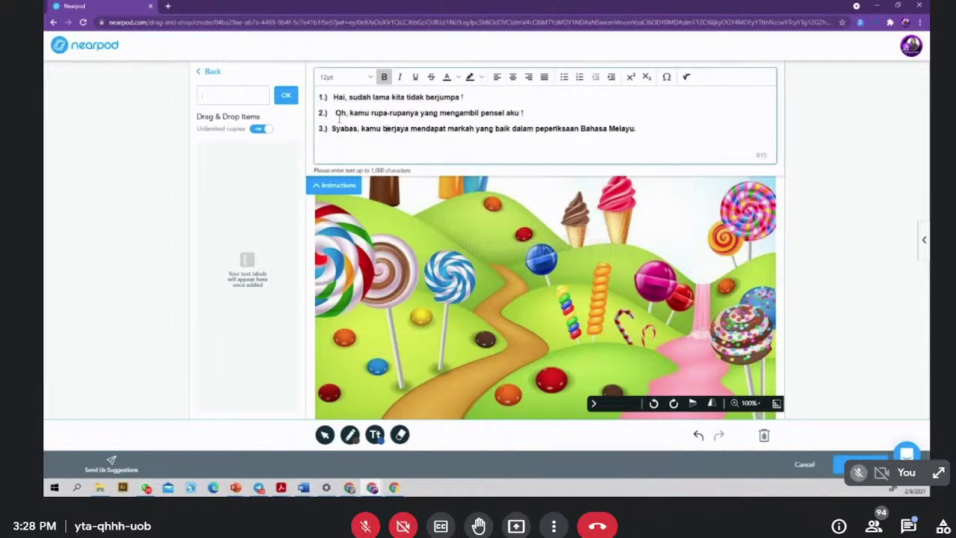
double_click(338, 97)
key(ctrl+c)
click(246, 92)
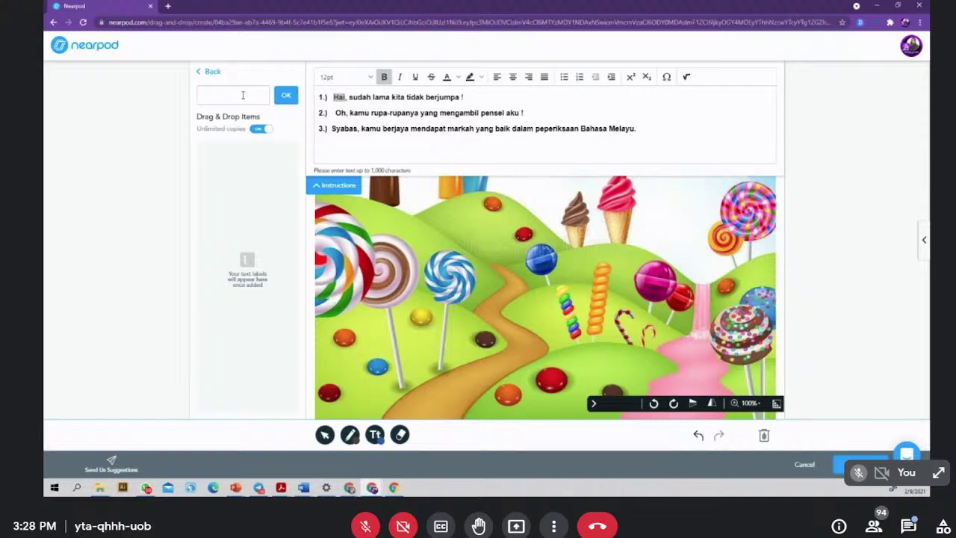
key(ctrl+v)
key(BackSpace)
key(BackSpace)
text(ai)
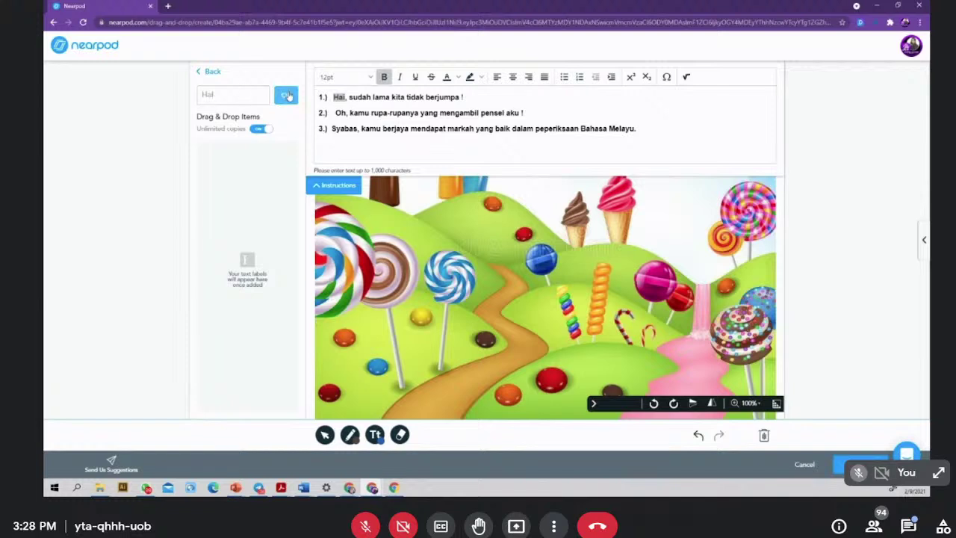
click(287, 96)
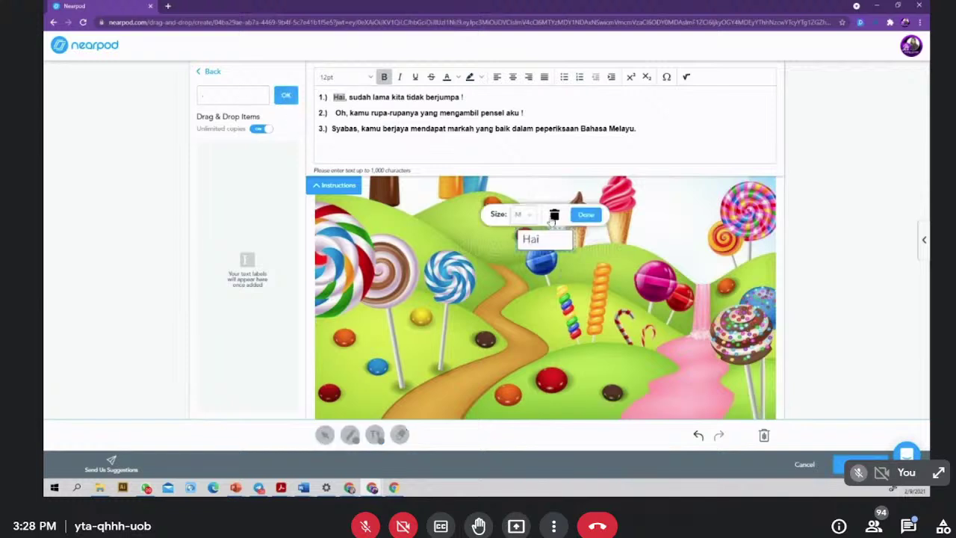
- Move the Hai label to the image's top-left corner, then delete it
click(454, 218)
drag(538, 239, 216, 176)
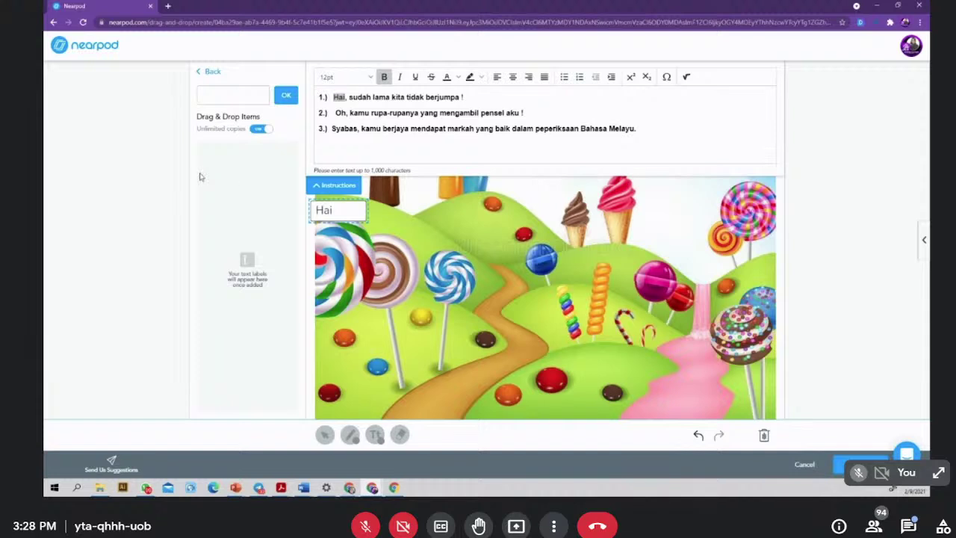
click(328, 208)
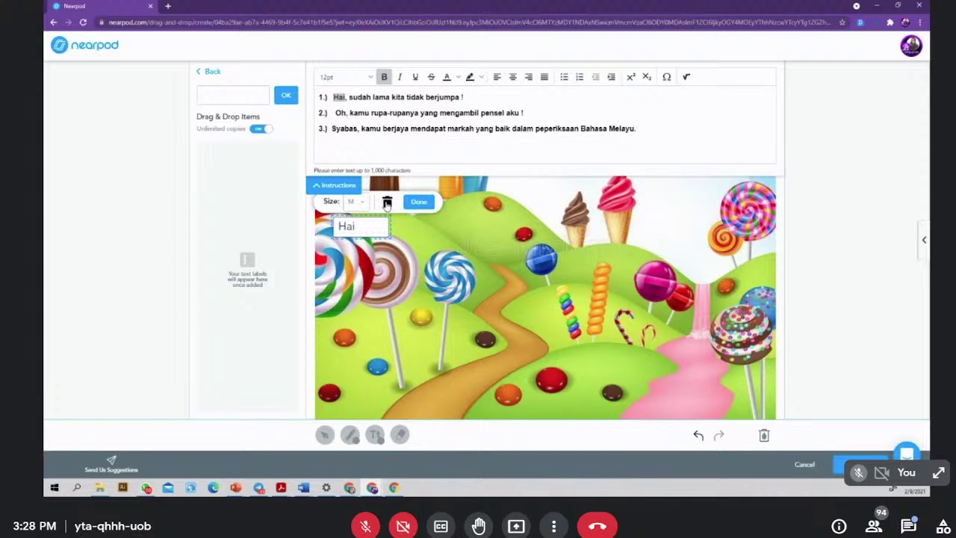
click(387, 203)
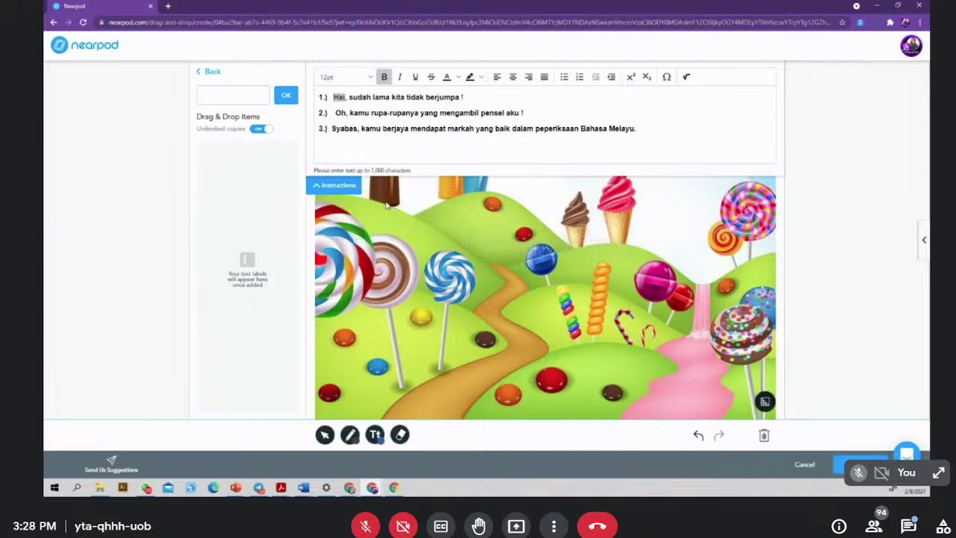
click(648, 135)
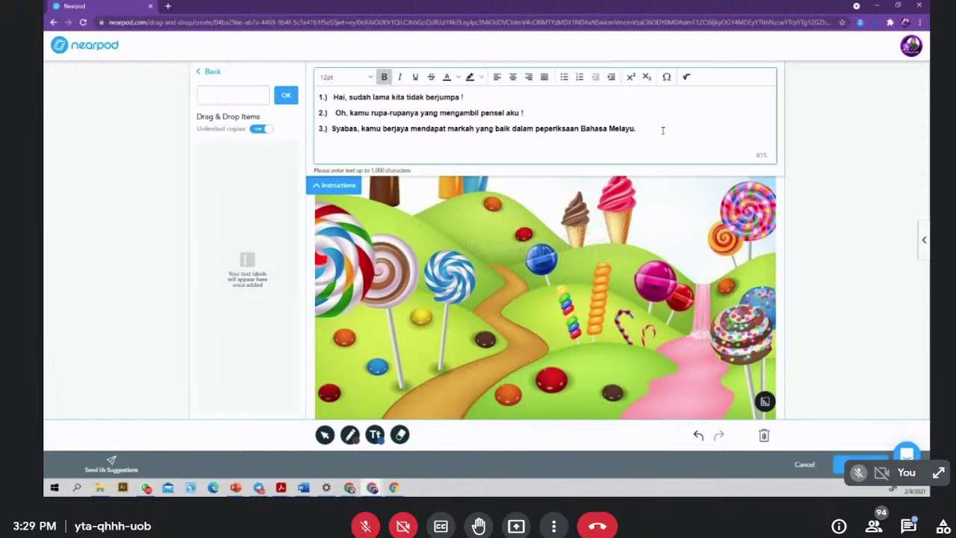
- Cut the three sentences from the question field, then clear the pasted copy from the label box
click(348, 183)
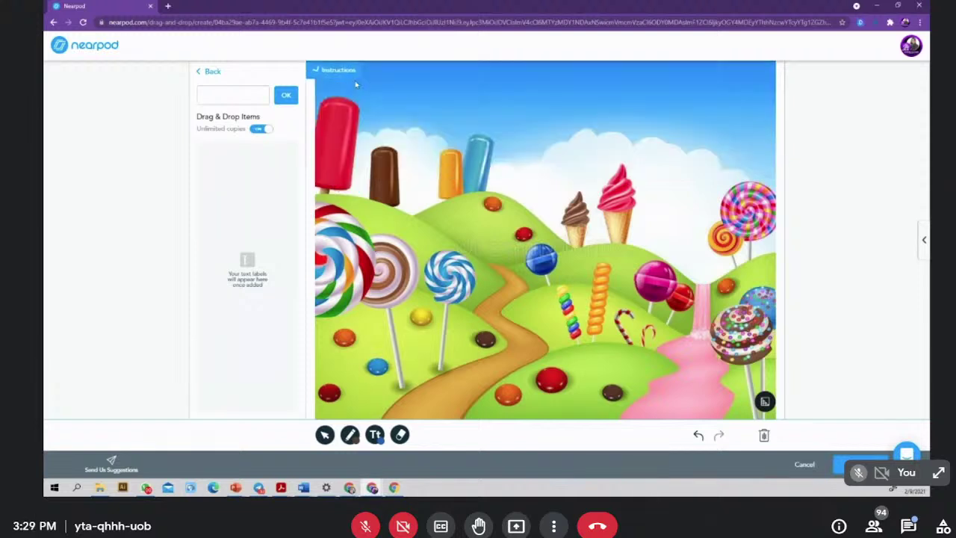
click(340, 69)
drag(637, 132, 306, 82)
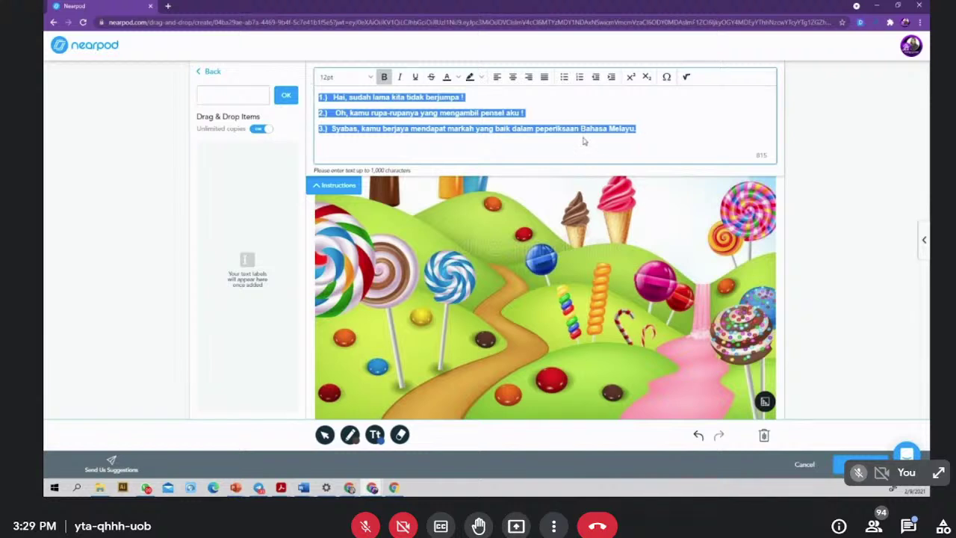
key(BackSpace)
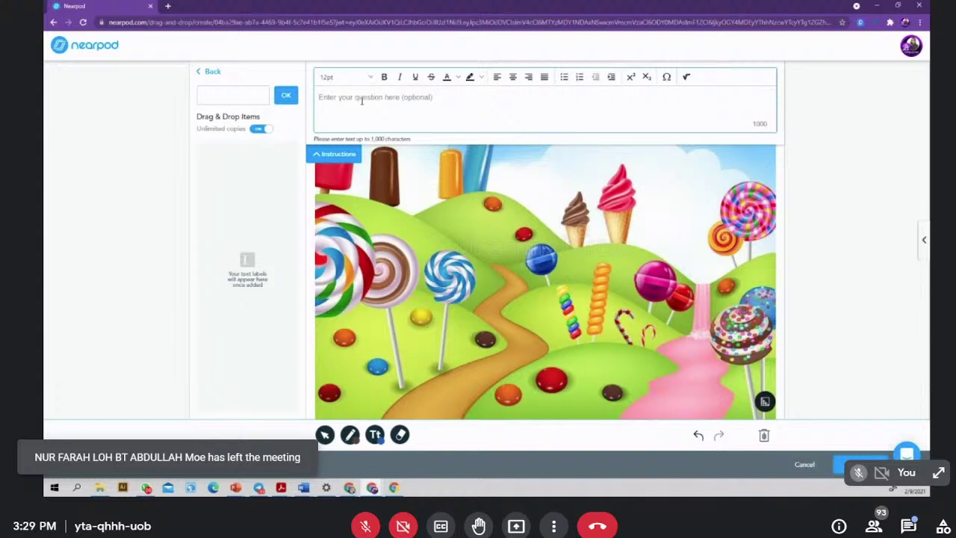
click(230, 99)
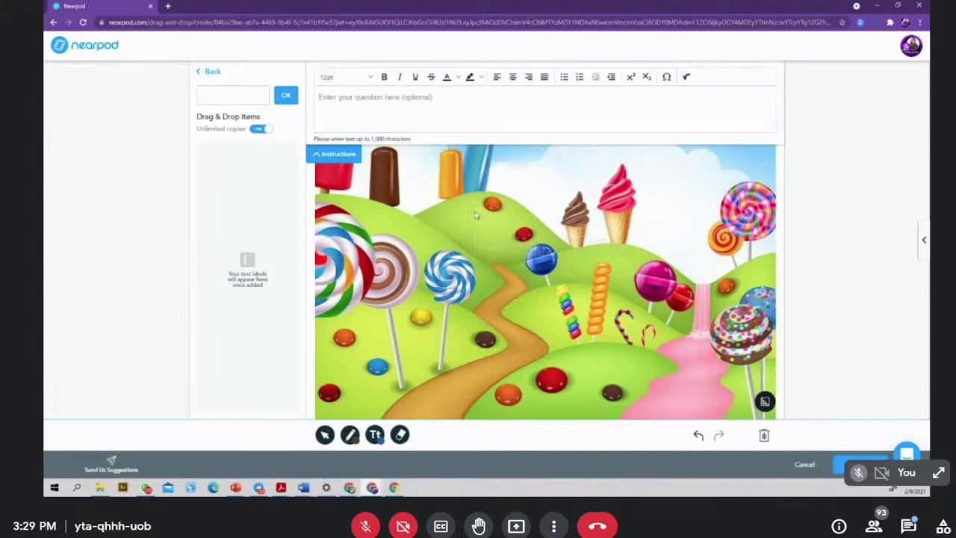
key(ctrl+v)
key(ctrl+a)
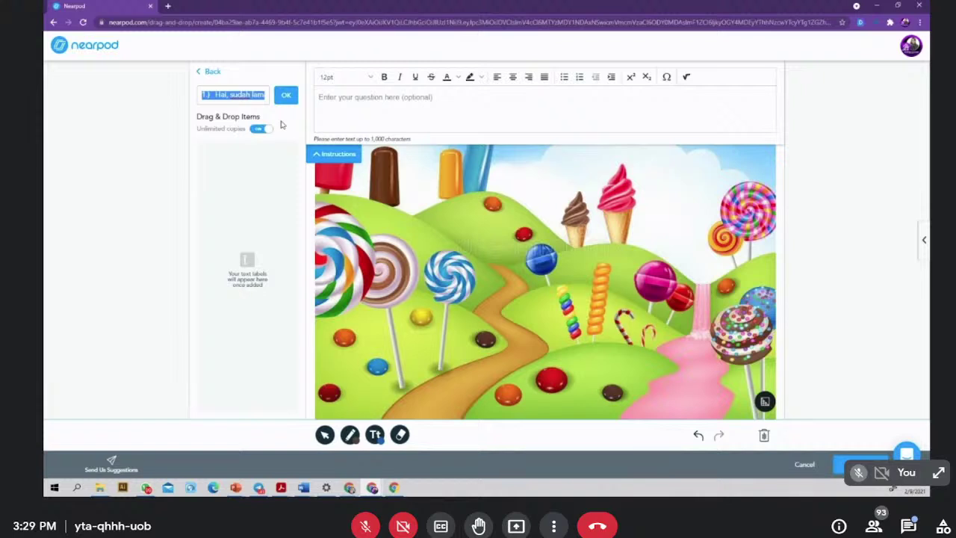
key(BackSpace)
- Paste the sentences back into the question field as plain text and save the activity
click(445, 118)
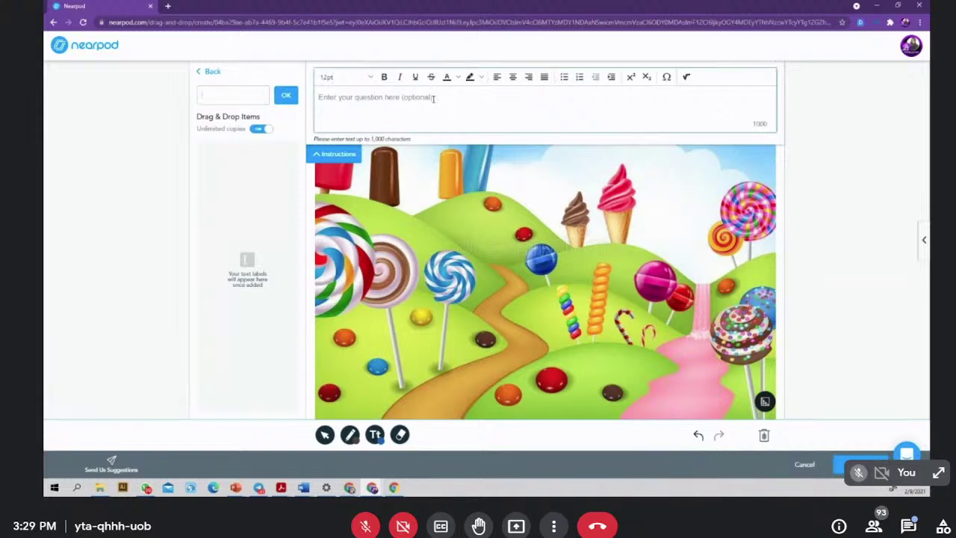
text(1) Hai, sudah lama kita tidak berjumpa ! 2) Oh, kamu rupa-rupanya yang mengambil pensel aku ! 3) Syabas, kamu berjaya mendapat markah yang baik dalam peperiksaan Bahasa Melayu.)
click(579, 220)
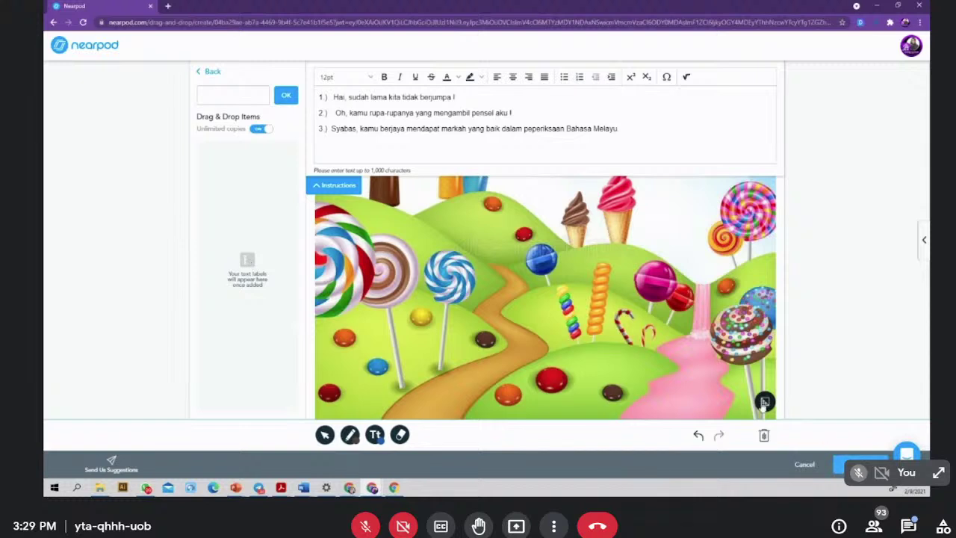
click(765, 403)
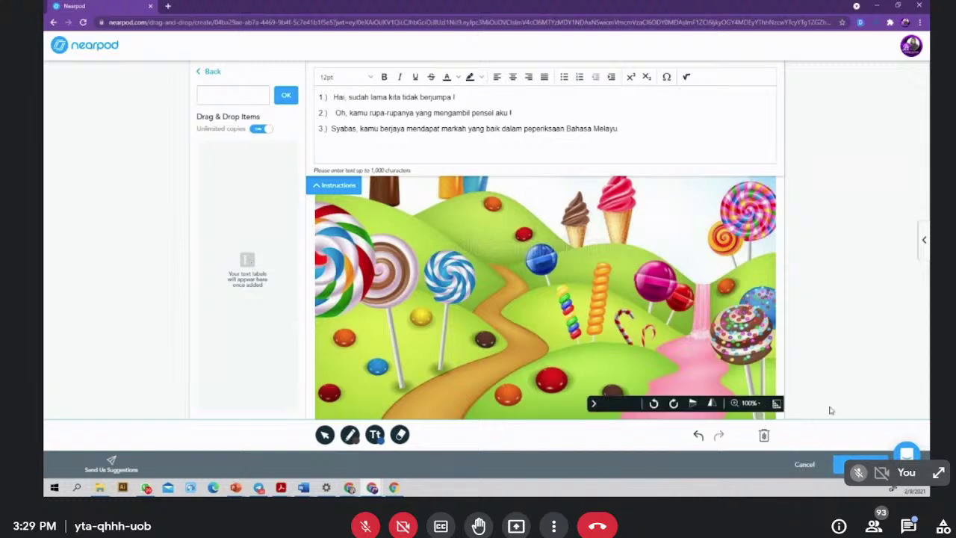
click(859, 464)
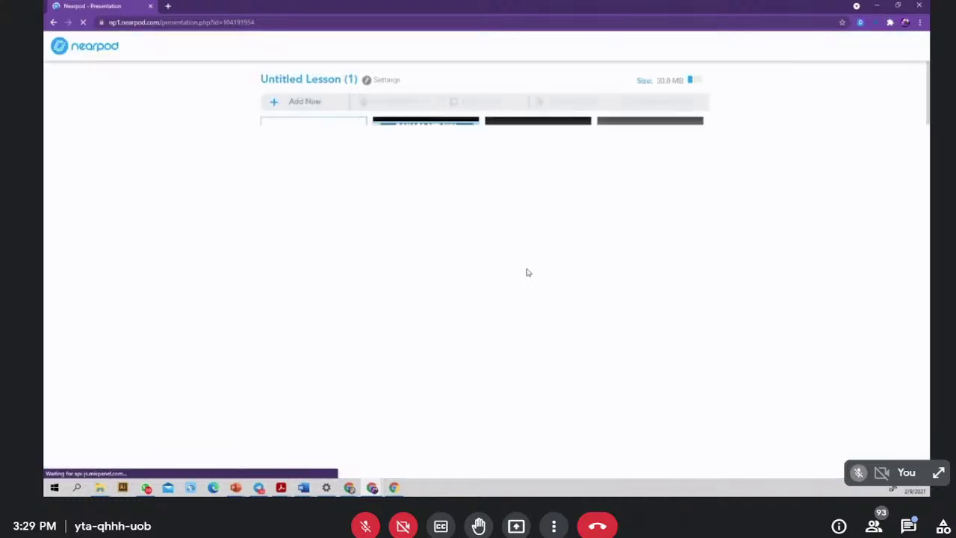
- Reopen slide 19, the Drag & Drop activity, from the lesson's slide grid
scroll(523, 305, down, 5)
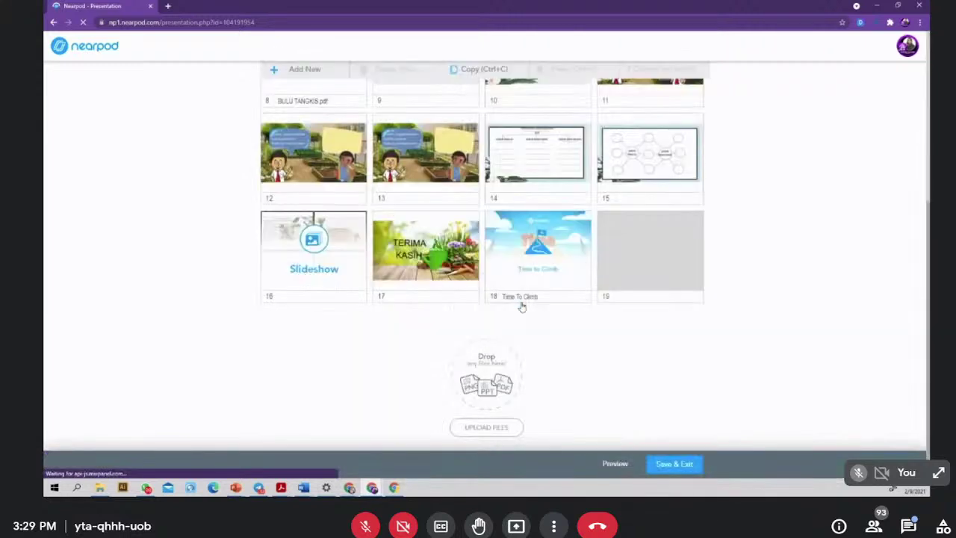
click(620, 261)
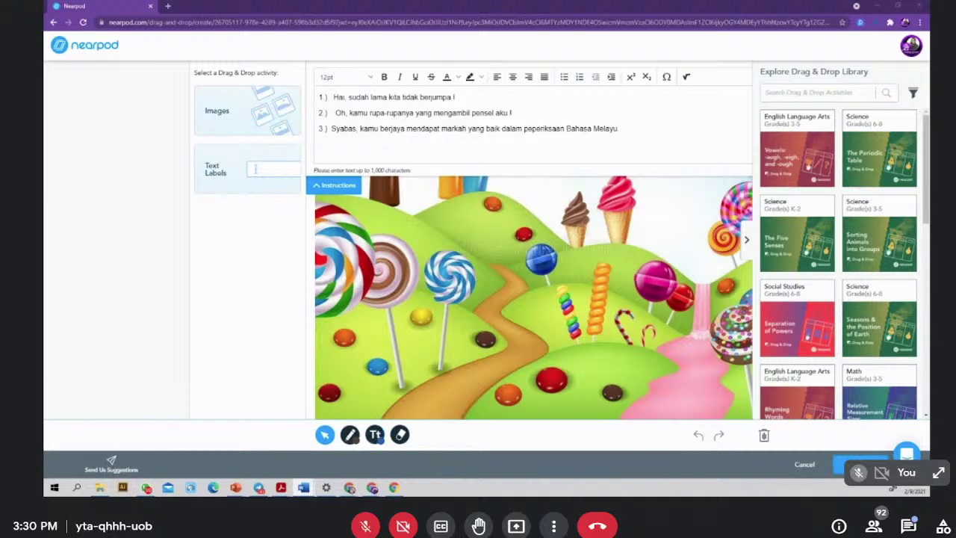
- Maximize the Word kata seru worksheet and select sentences 1–3 of the exercise
key(alt+Tab)
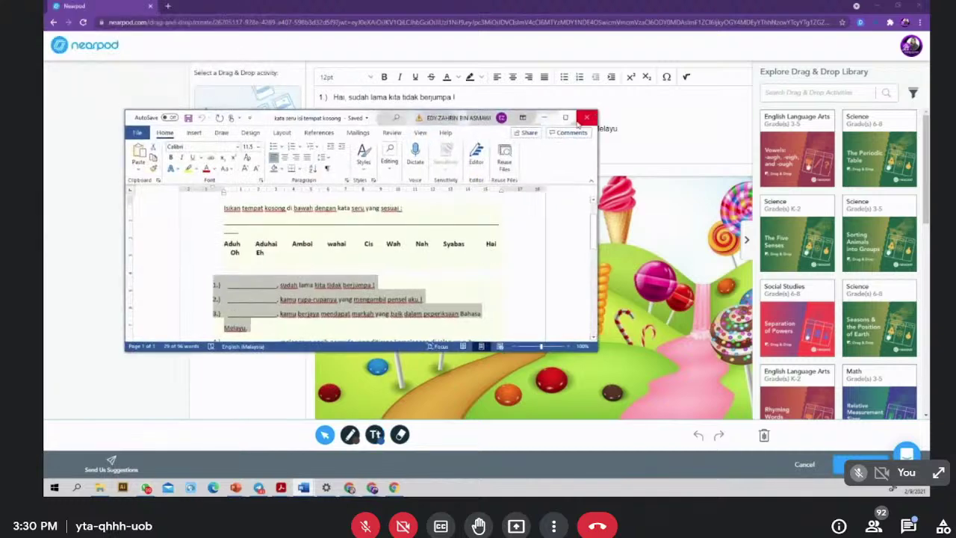
click(565, 117)
drag(315, 216, 313, 178)
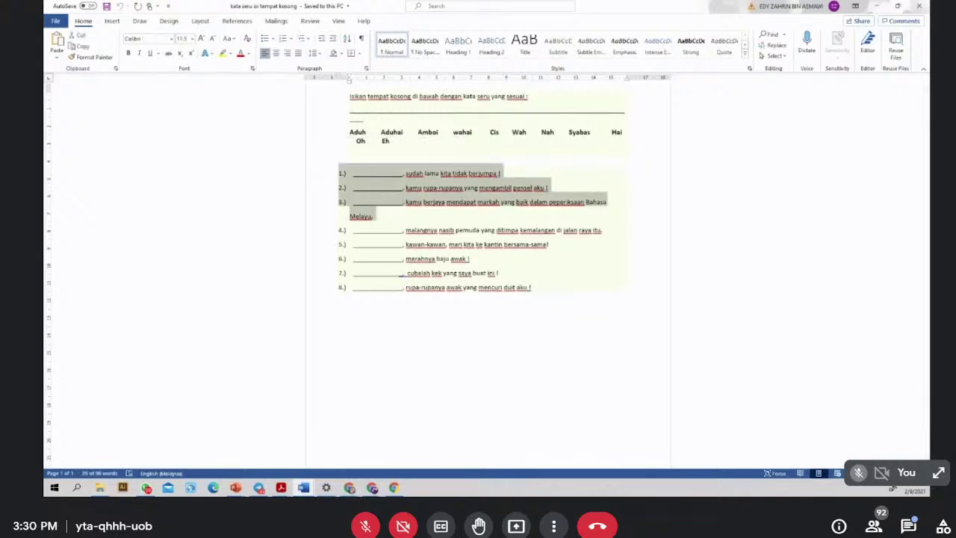
key(alt+Tab)
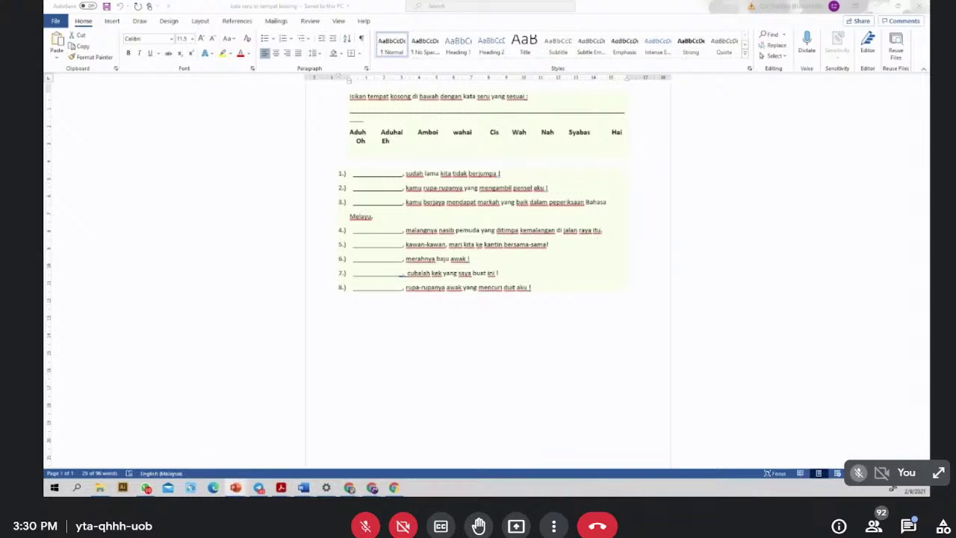
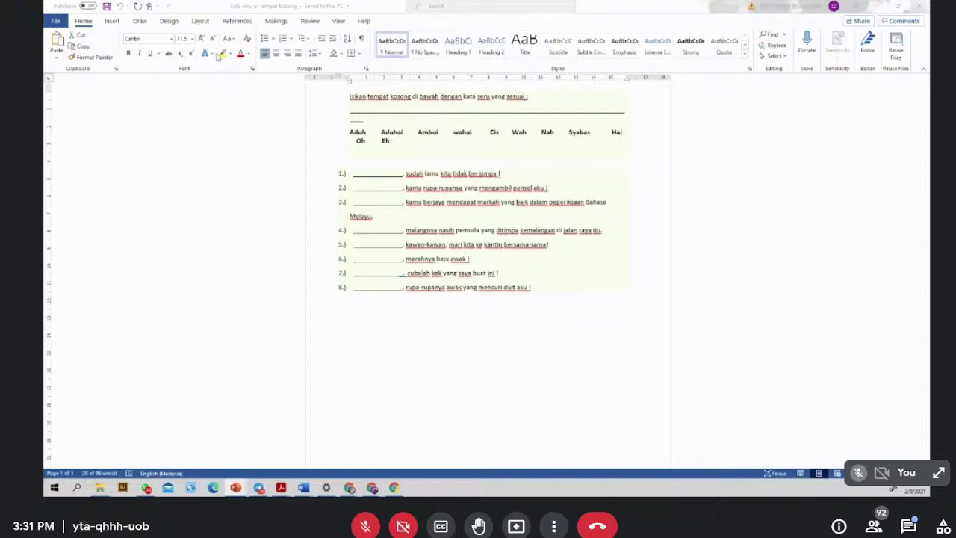
- Switch from Word to the Nearpod Drag & Drop editor in Chrome
key(alt+Tab)
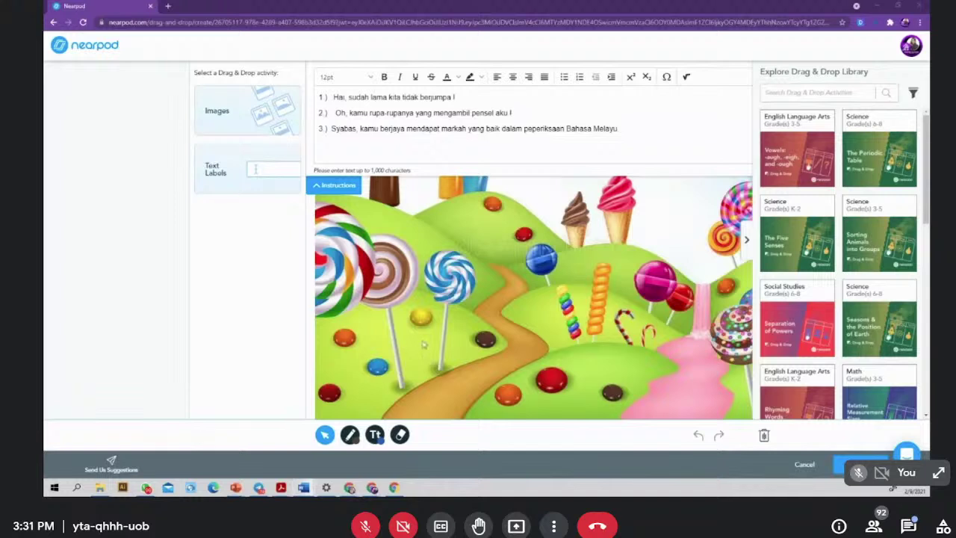
- Erase the candy-land background and start uploading an image as the new background
click(765, 437)
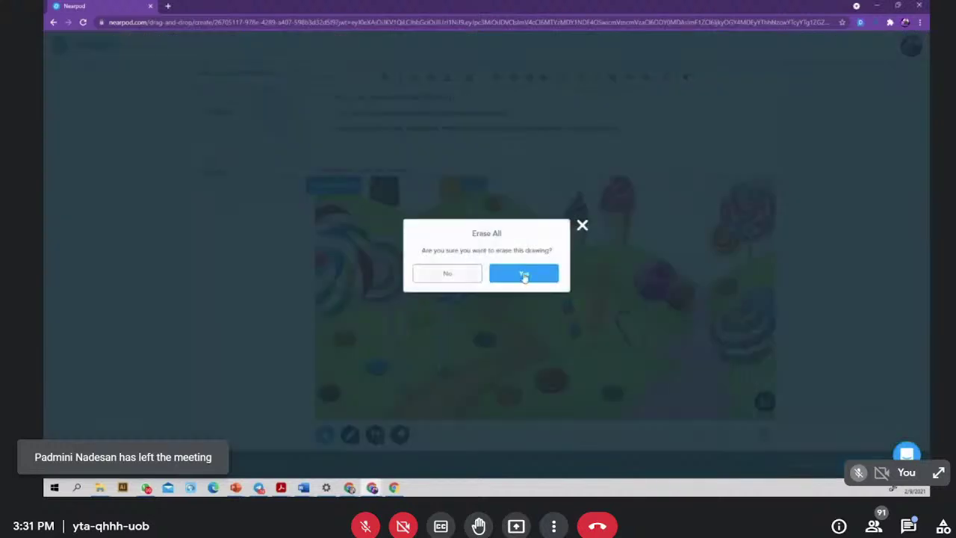
click(522, 275)
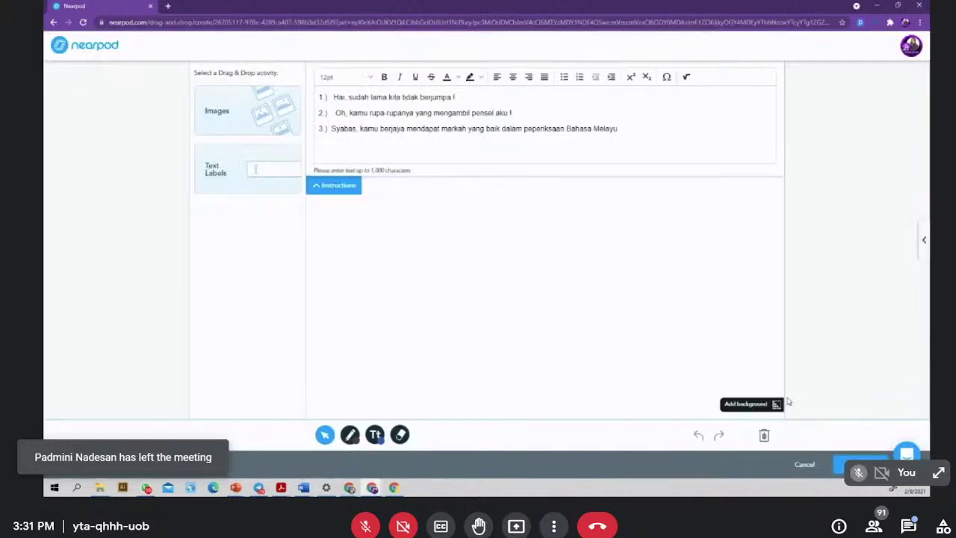
click(748, 409)
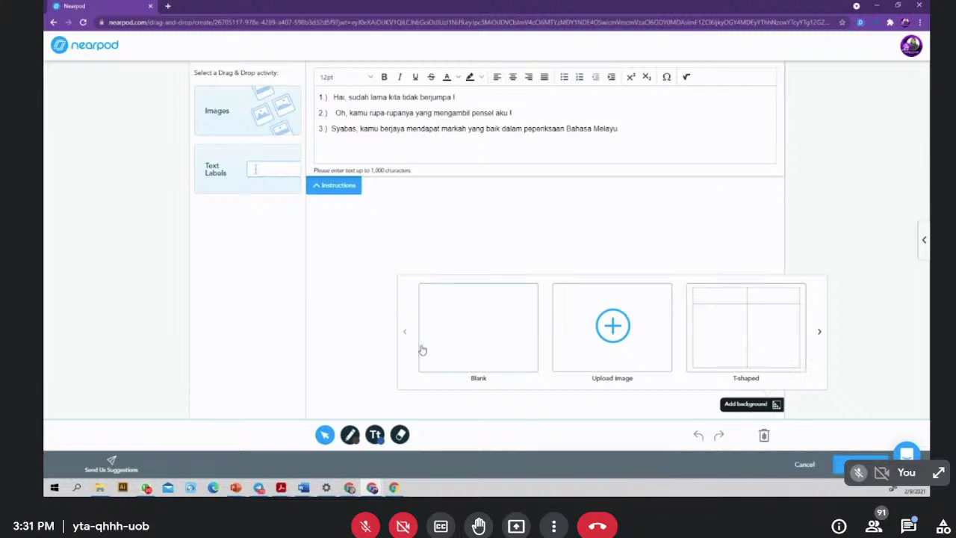
click(626, 321)
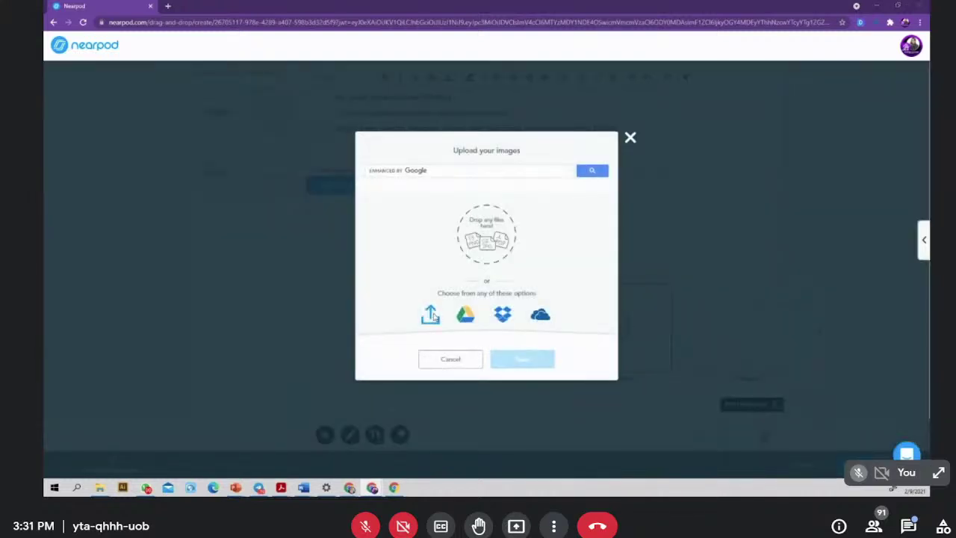
- Browse the Desktop and Downloads folders in the file picker for the worksheet image
click(432, 316)
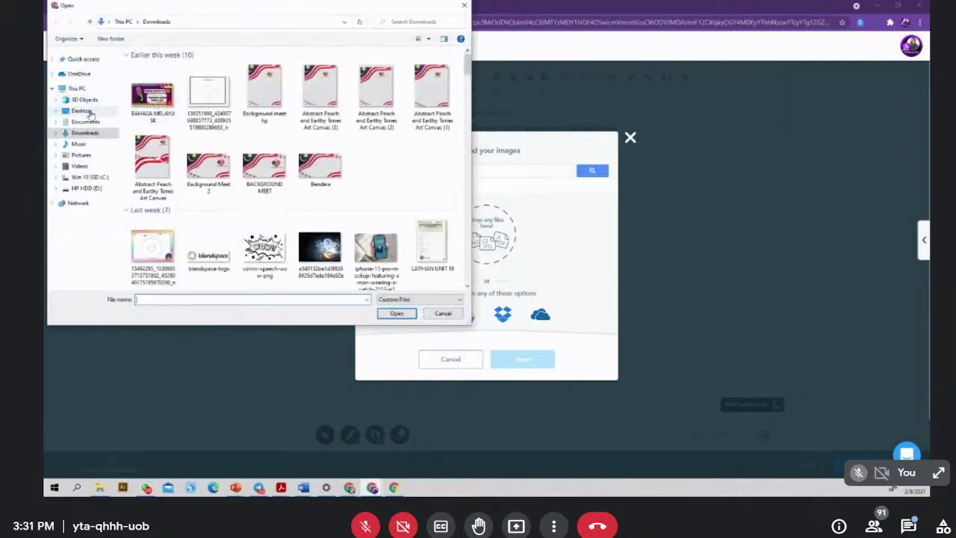
click(82, 110)
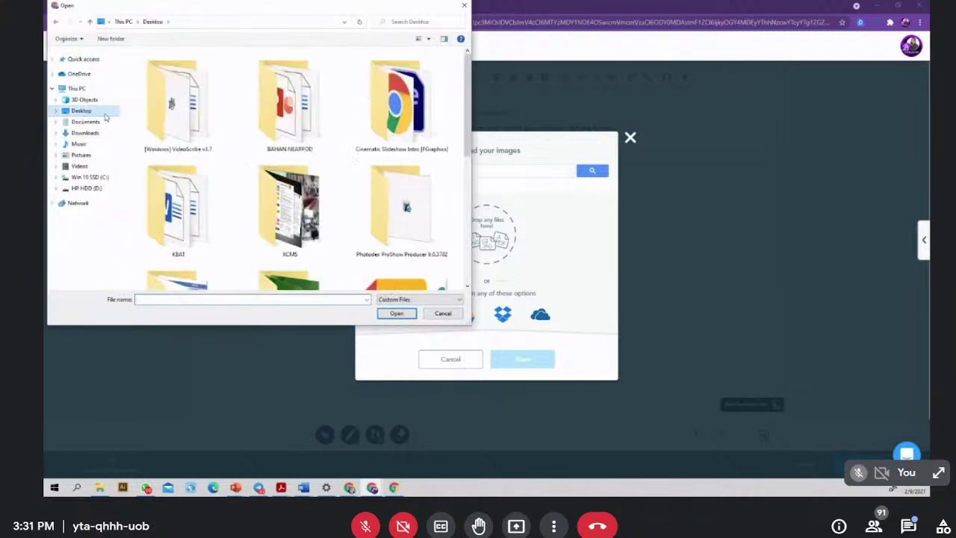
scroll(253, 174, down, 5)
scroll(252, 173, up, 5)
scroll(252, 173, down, 3)
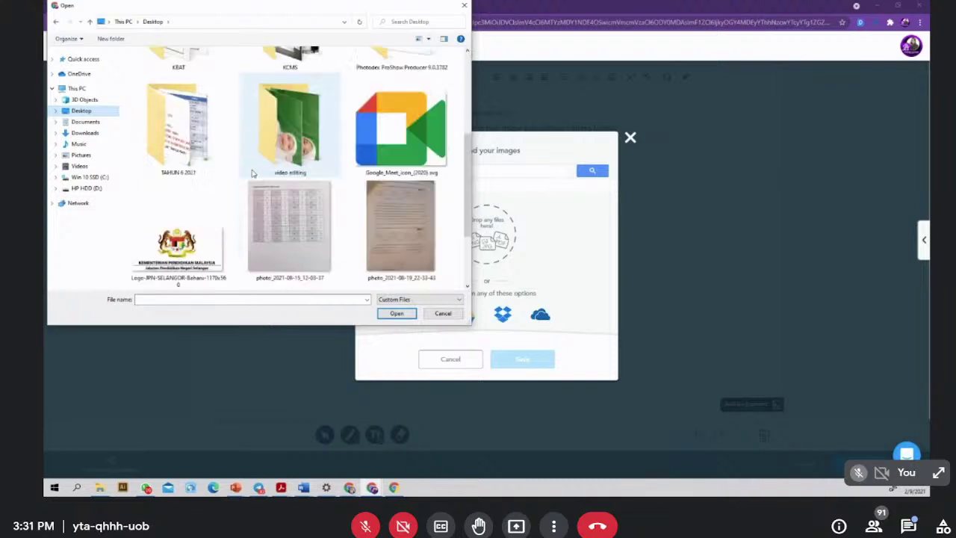
click(84, 133)
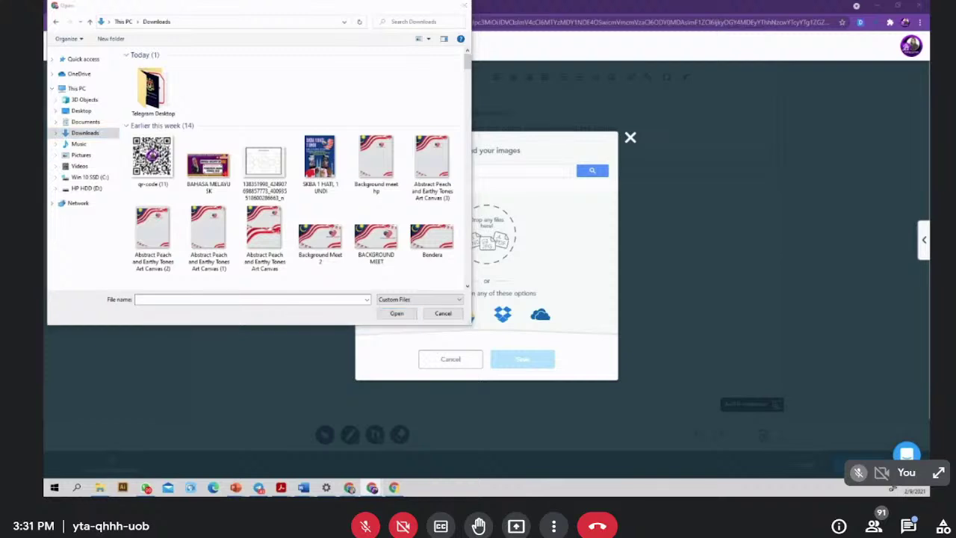
key(super+d)
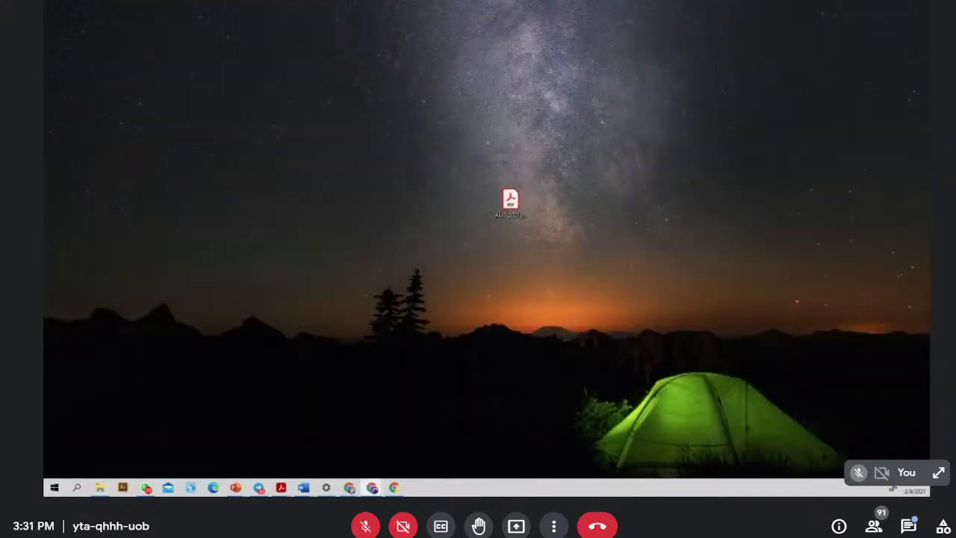
key(super+d)
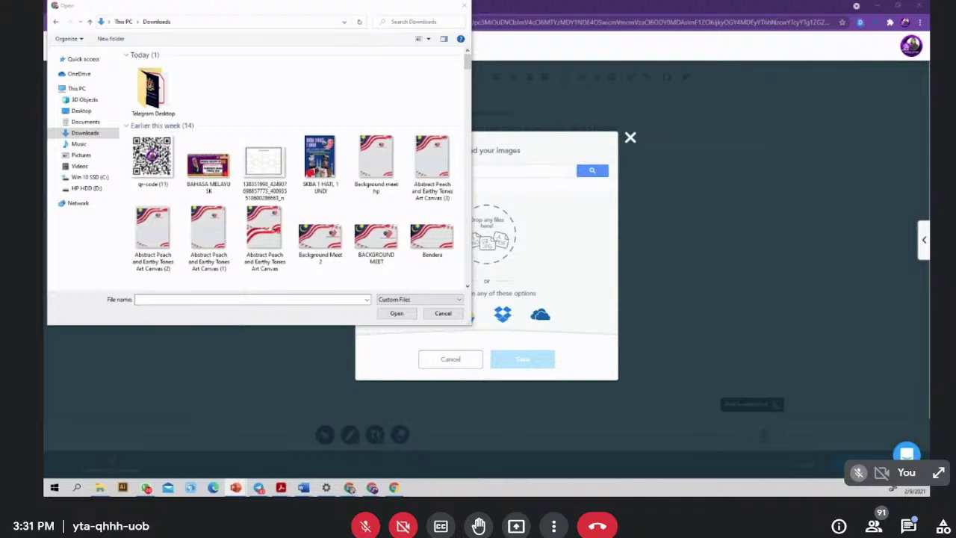
click(907, 527)
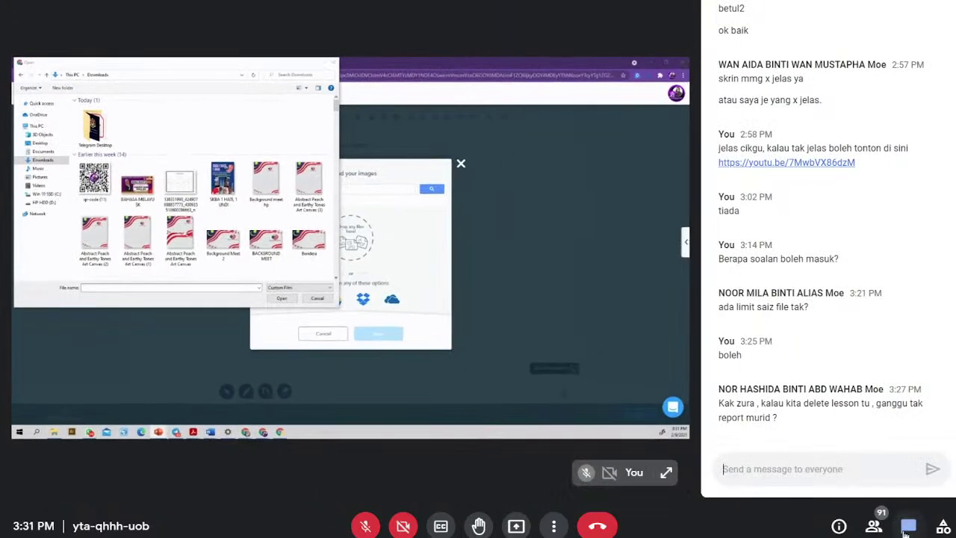
click(908, 526)
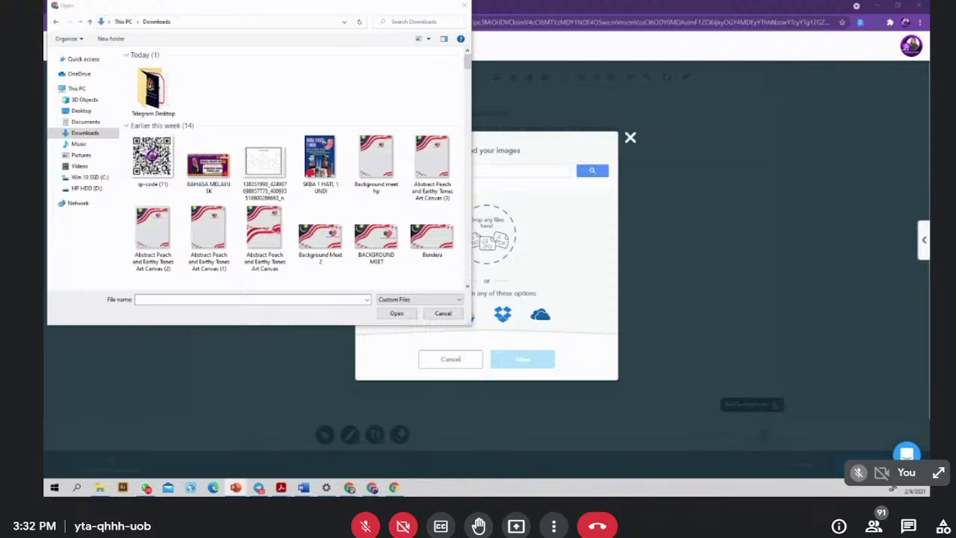
- Pick the KATA GANDA worksheet image from the Desktop and upload it as background
click(81, 110)
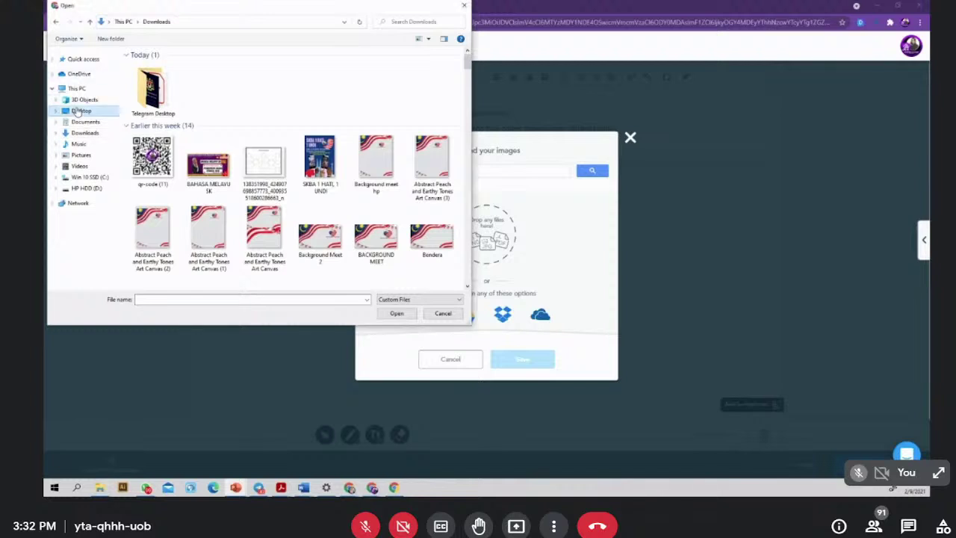
scroll(336, 204, down, 5)
scroll(336, 204, down, 2)
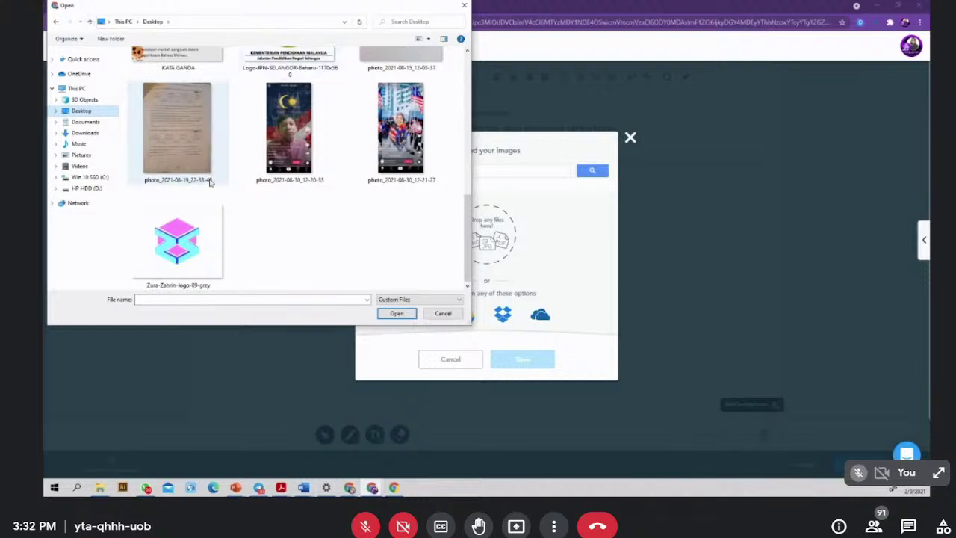
right_click(152, 247)
click(186, 56)
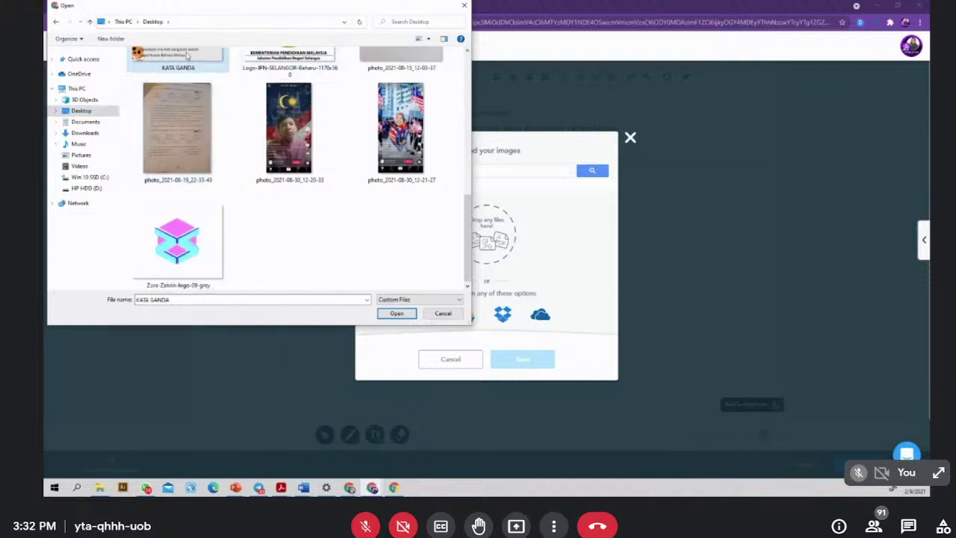
click(397, 313)
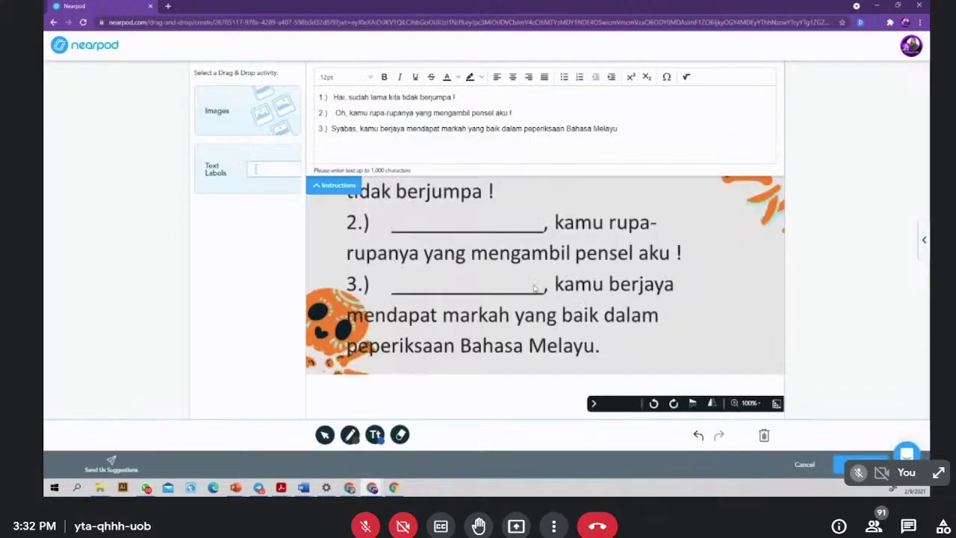
- Replace the three old sentences with the instruction 'Pilih kata seru yang tepat berdasarkan'
click(371, 130)
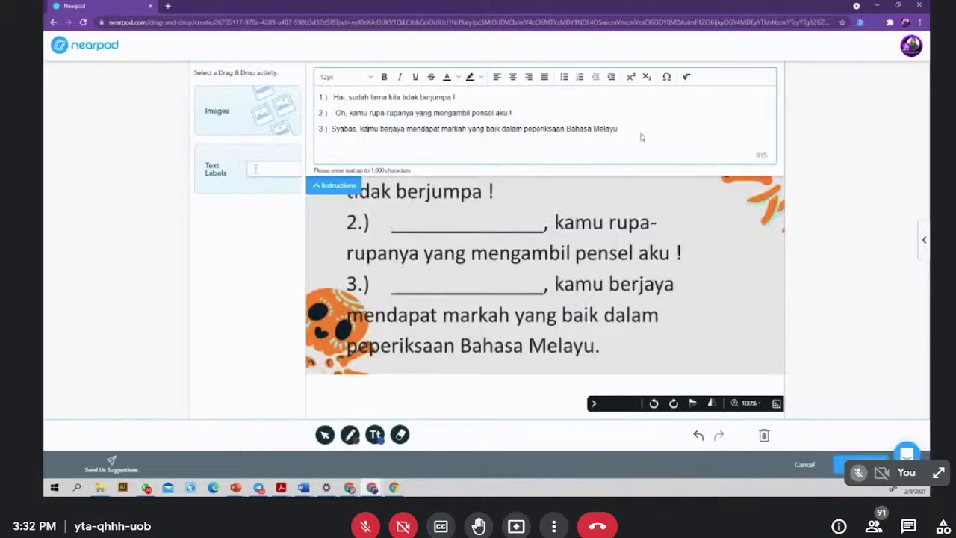
key(ctrl+a)
key(BackSpace)
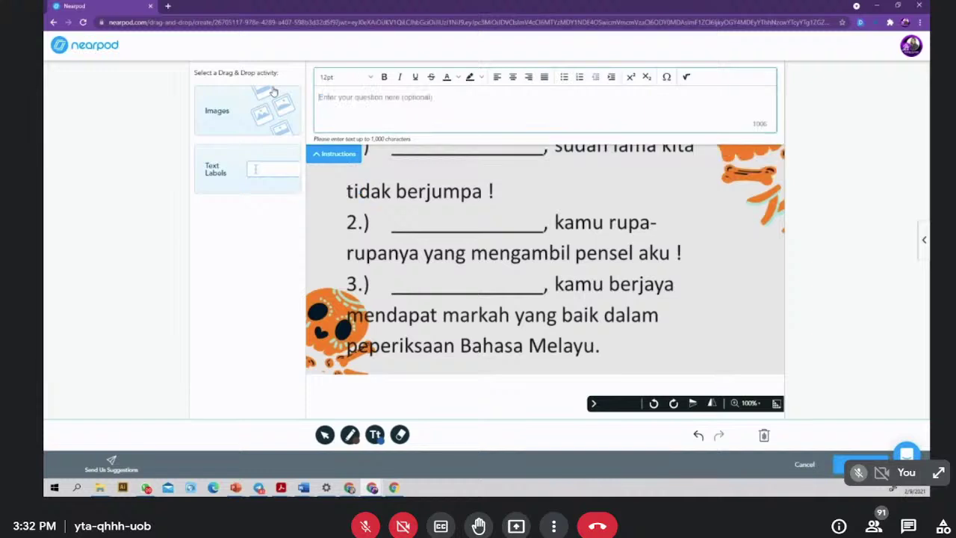
text(Pilih kata)
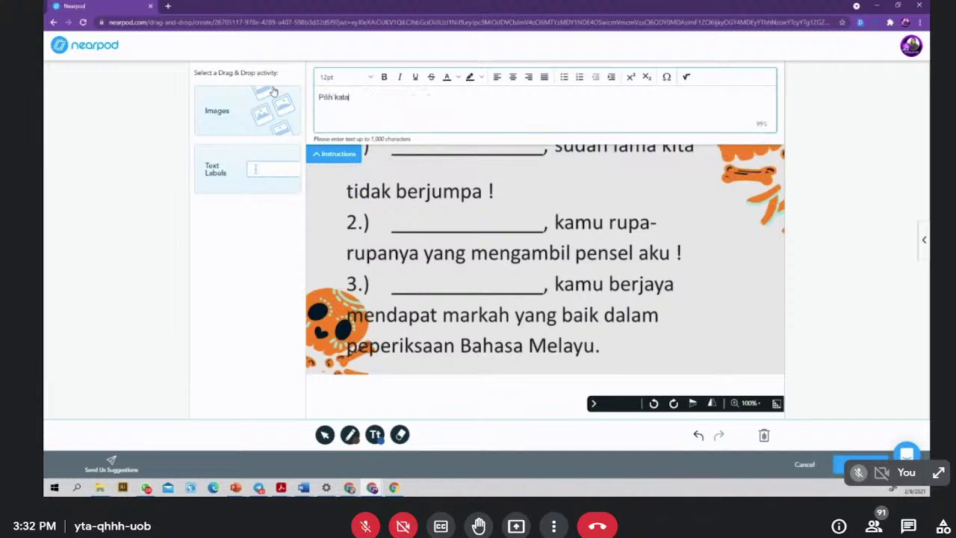
text( seru yang tepat berd)
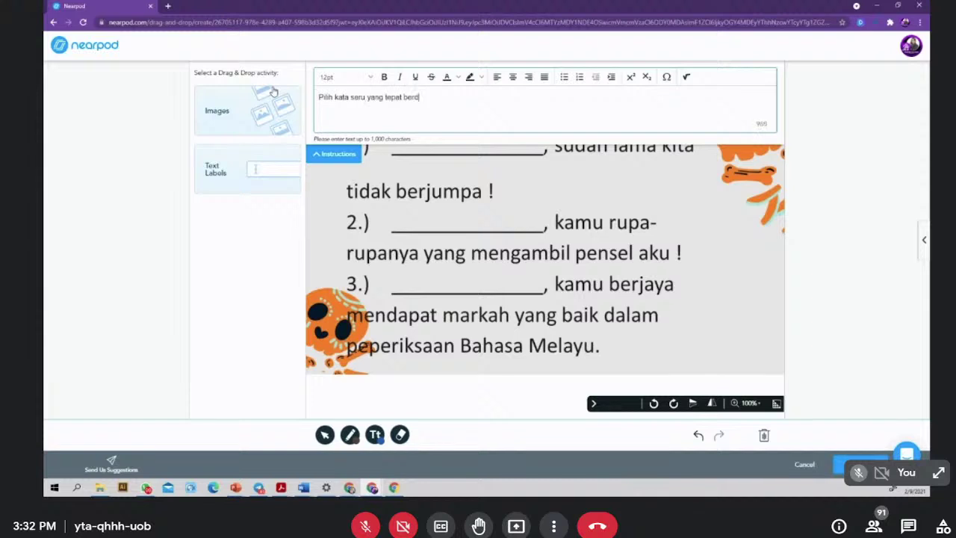
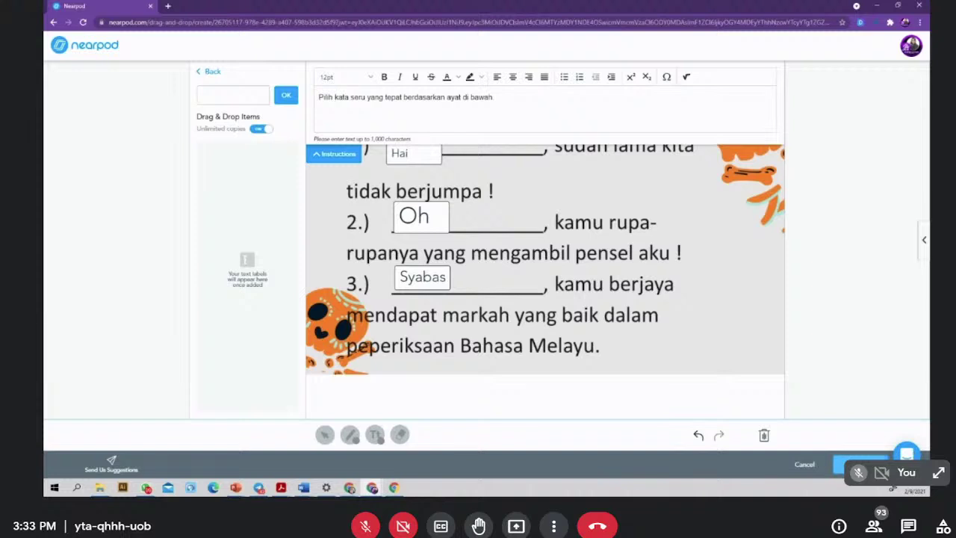
- Save the Drag & Drop activity and return to the 'Untitled Lesson (1)' overview
click(862, 463)
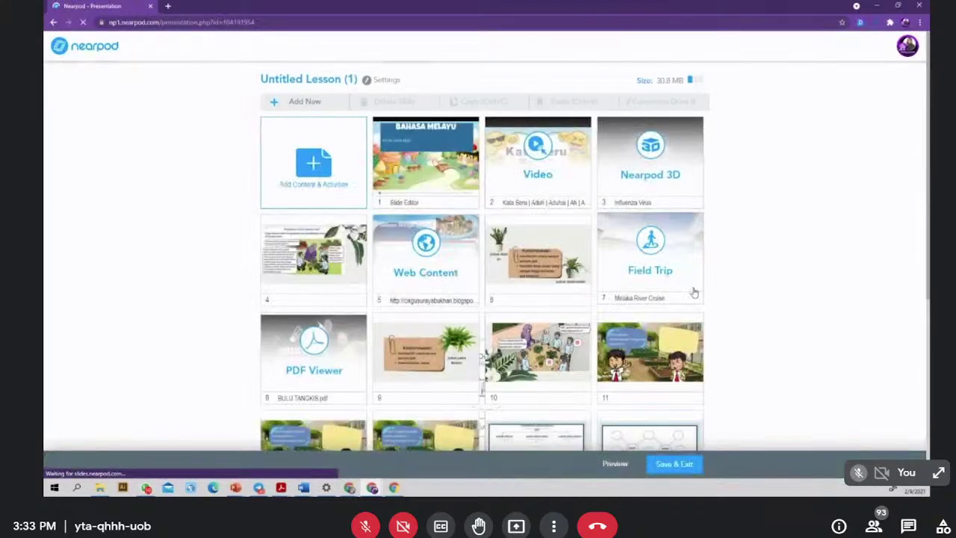
scroll(528, 312, down, 2)
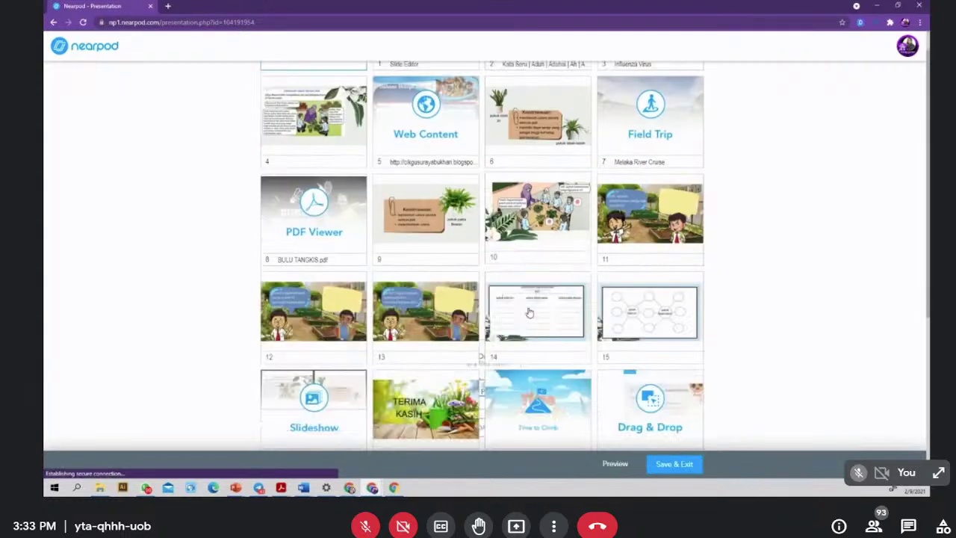
scroll(527, 312, up, 2)
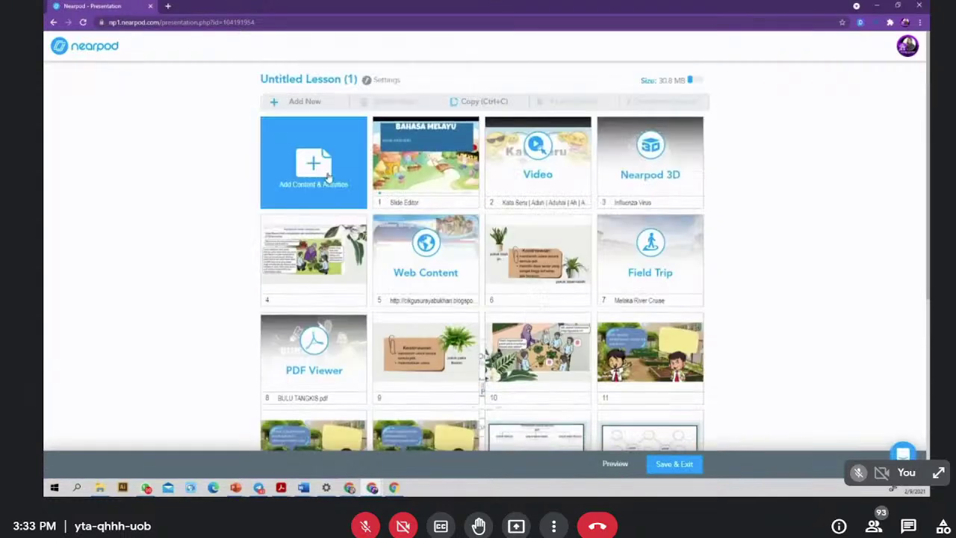
- Add an Open-Ended Question from the Activities list of Add Content & Activities
click(327, 176)
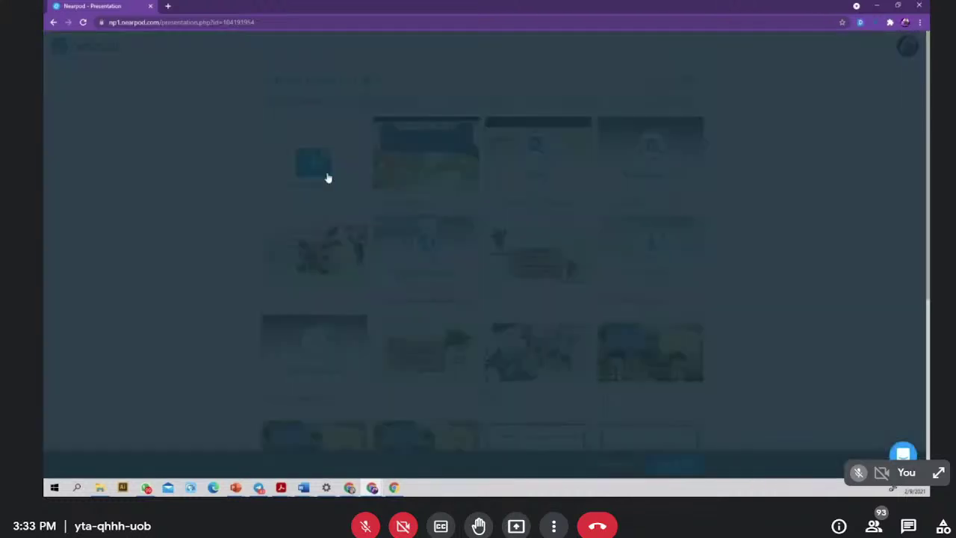
click(379, 177)
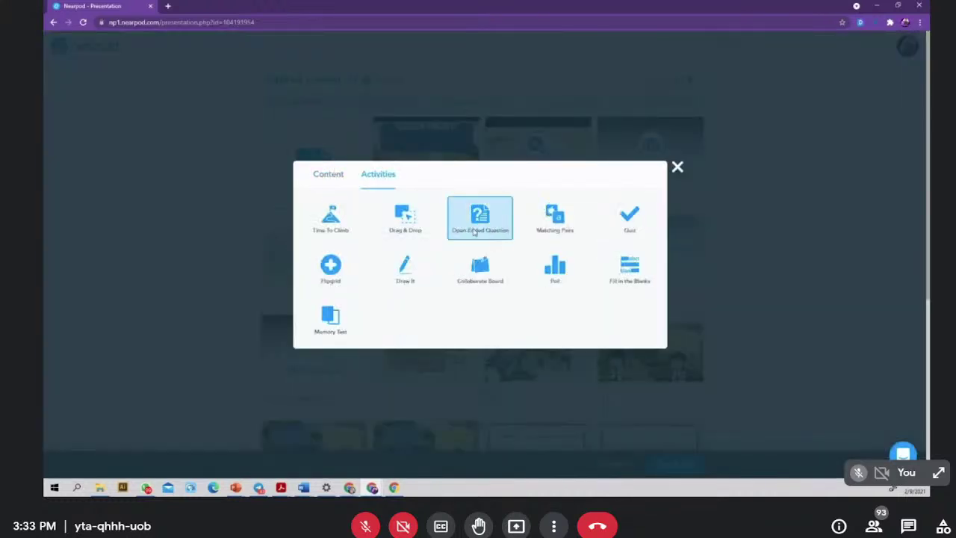
click(474, 233)
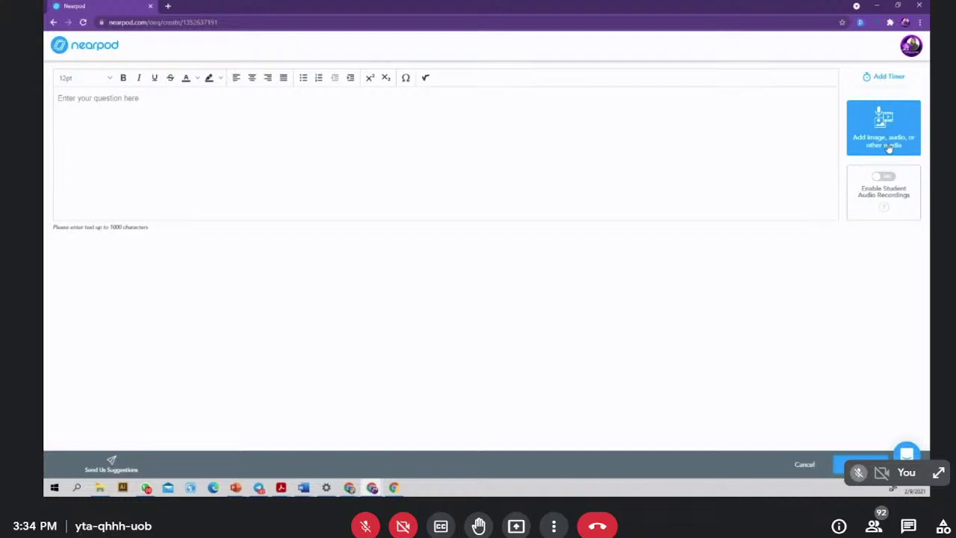
- Turn on Enable Student Audio Recordings for the question
click(148, 118)
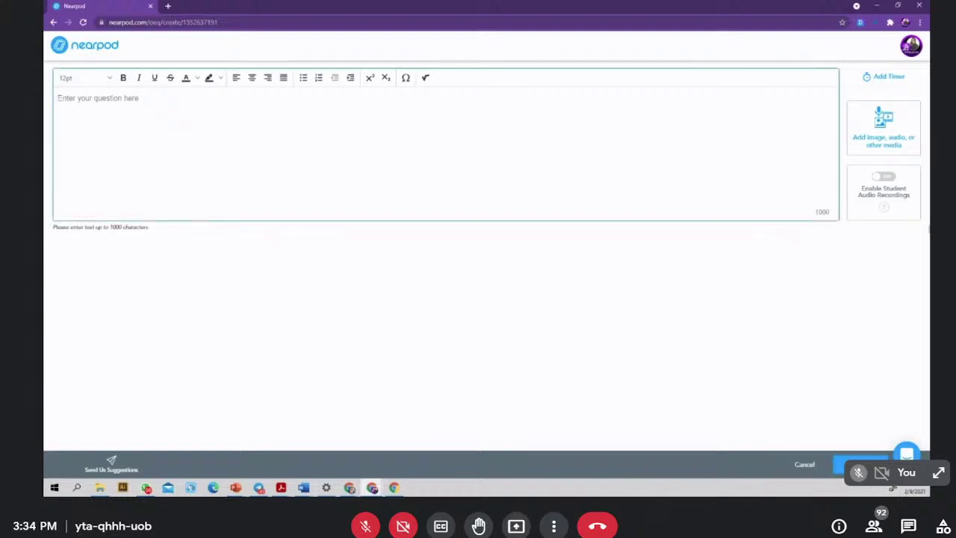
click(886, 179)
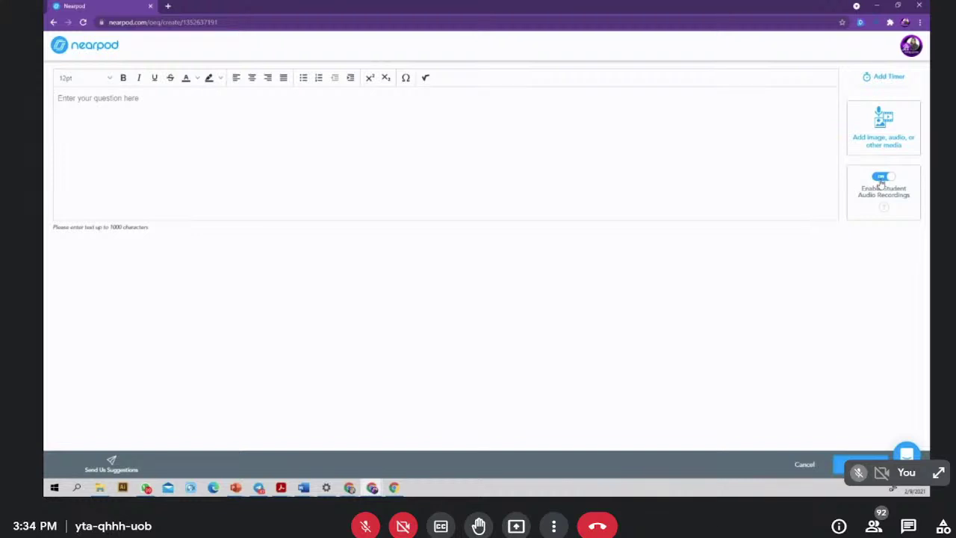
click(882, 183)
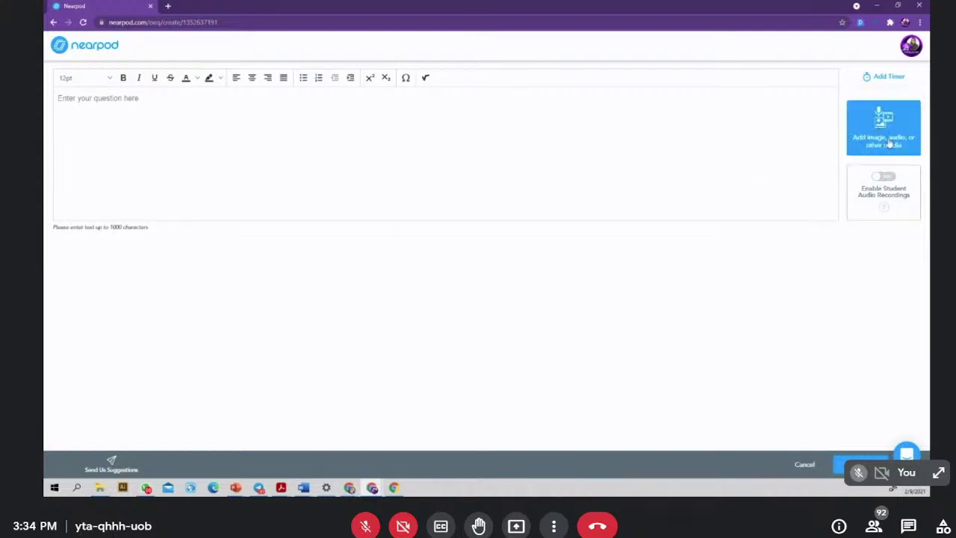
click(885, 177)
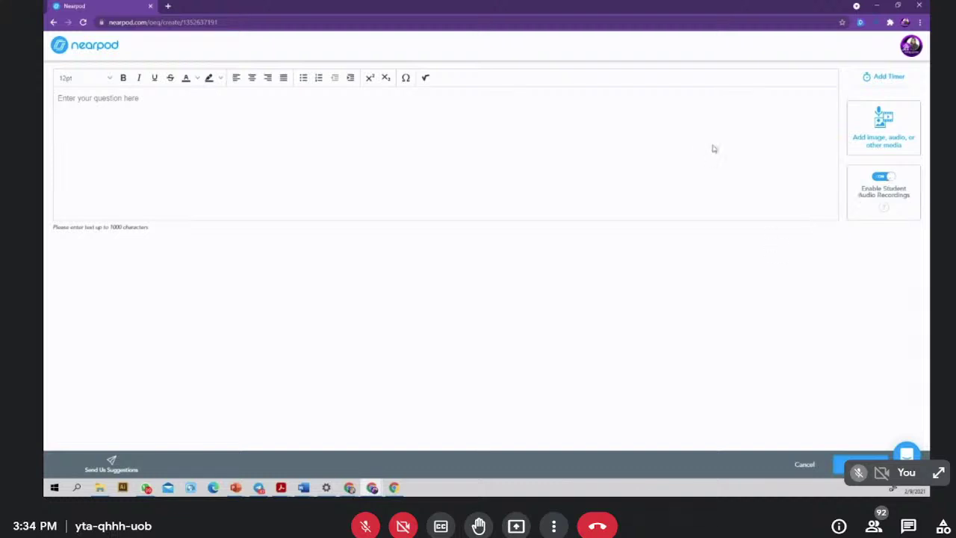
- Type the prompt 'Rekod suara kamu mengujarkan ayat ini dengan intonasi yang betul'
click(177, 109)
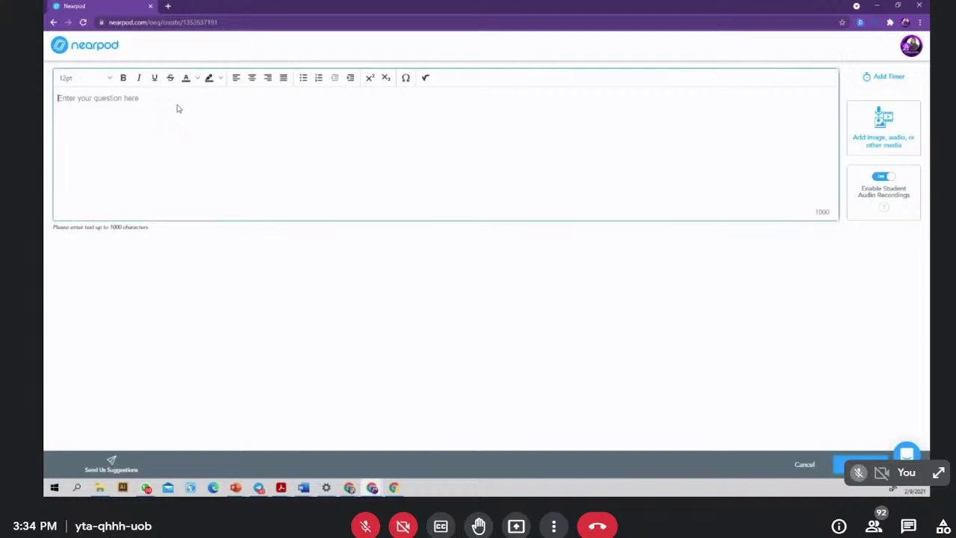
text(Rekod suara kamu mengu)
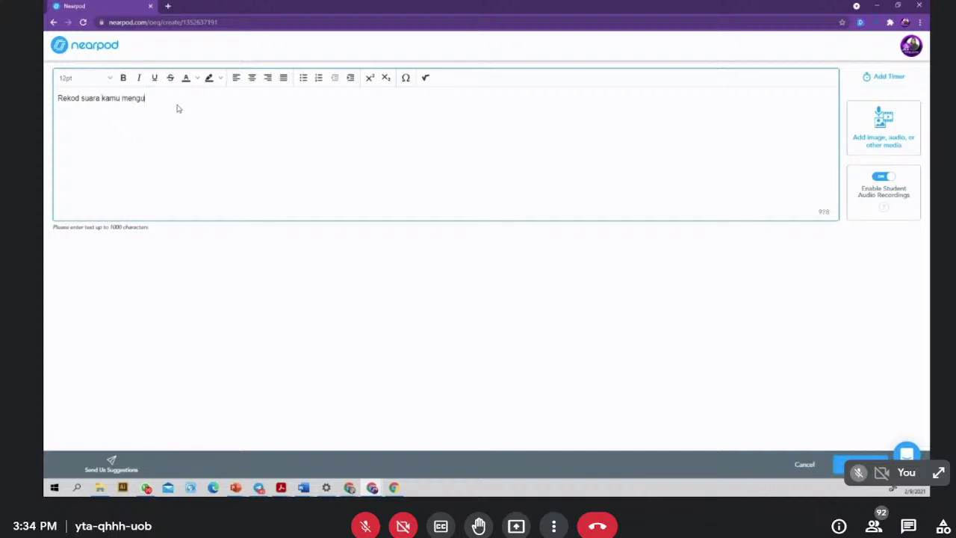
text(jarkan ayat ini)
key(Return)
key(Return)
key(BackSpace)
key(BackSpace)
text(deng)
key(BackSpace)
key(BackSpace)
key(BackSpace)
text(engan intn)
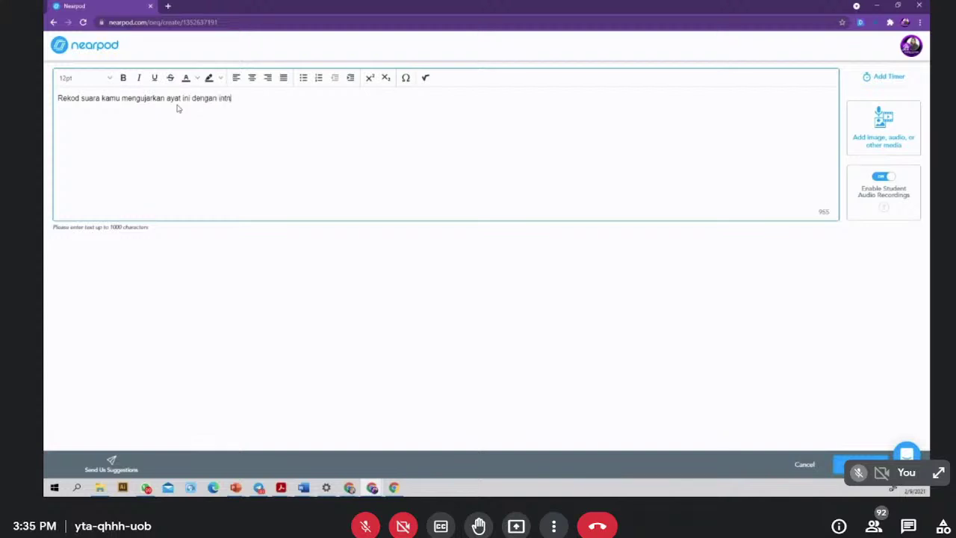
text(onasi yang betuk)
- Add the sample sentence 'Wah, cantiknya baju kamu!' on a new line and fix the typo 'betuk'
key(Return)
key(Return)
text(Wah, cantikny)
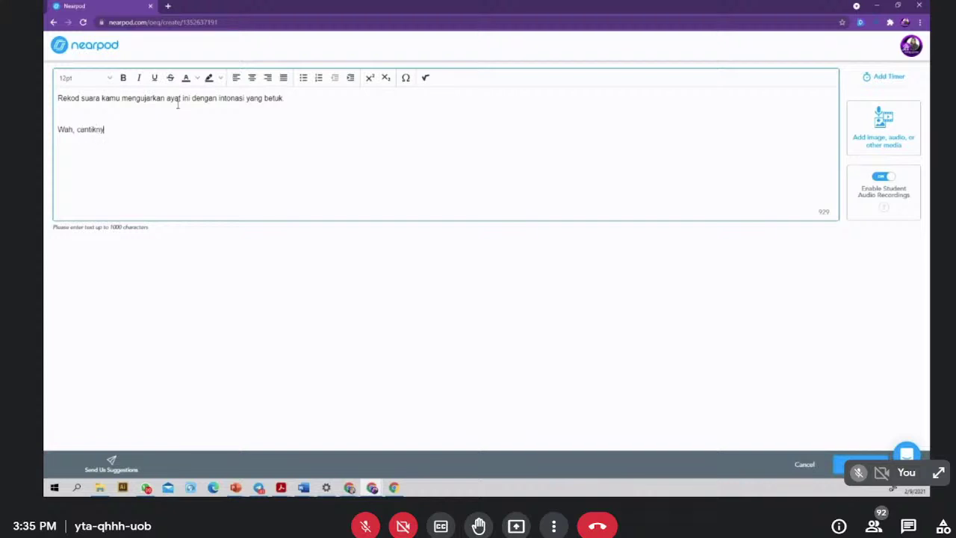
text(a baju kamu!)
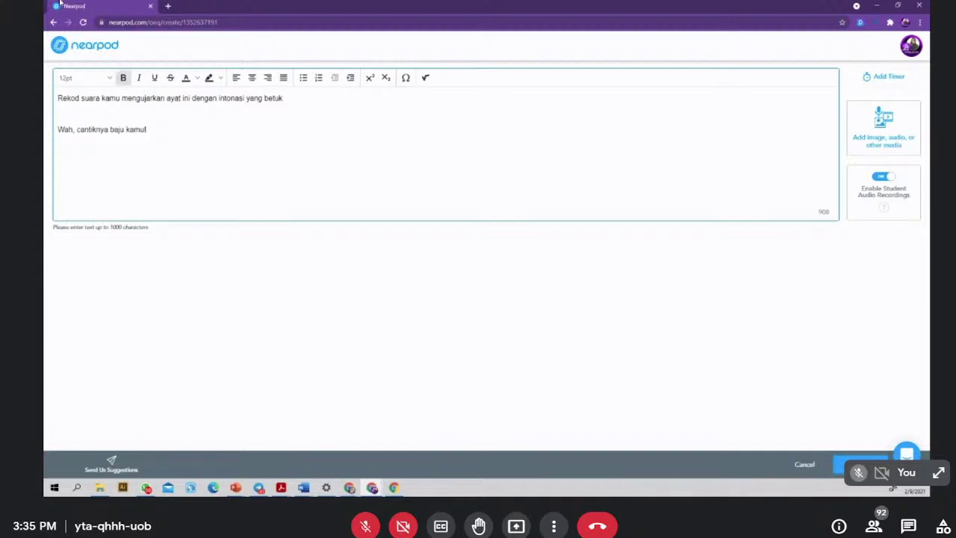
click(284, 100)
click(875, 132)
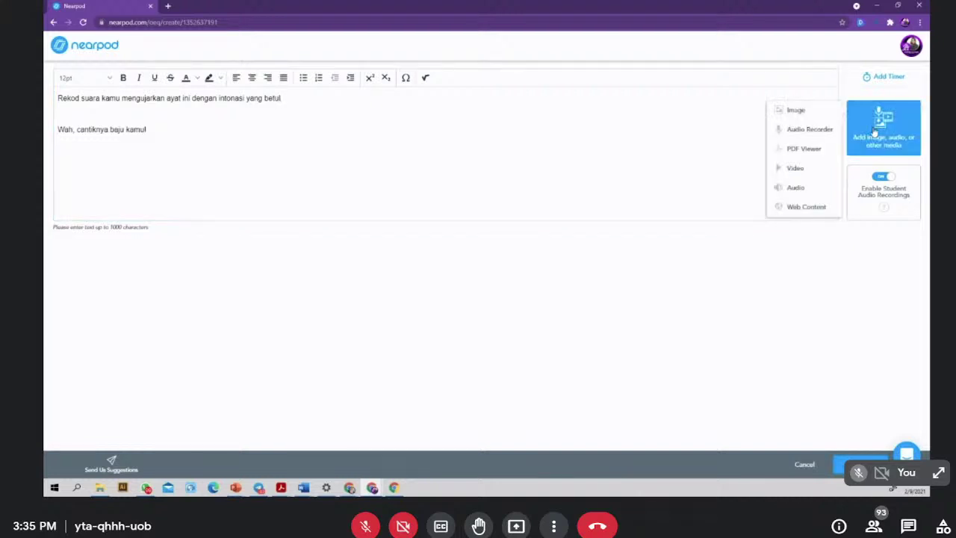
- Attach a dress picture from a 'new dress' image search and save the question
click(797, 112)
click(444, 164)
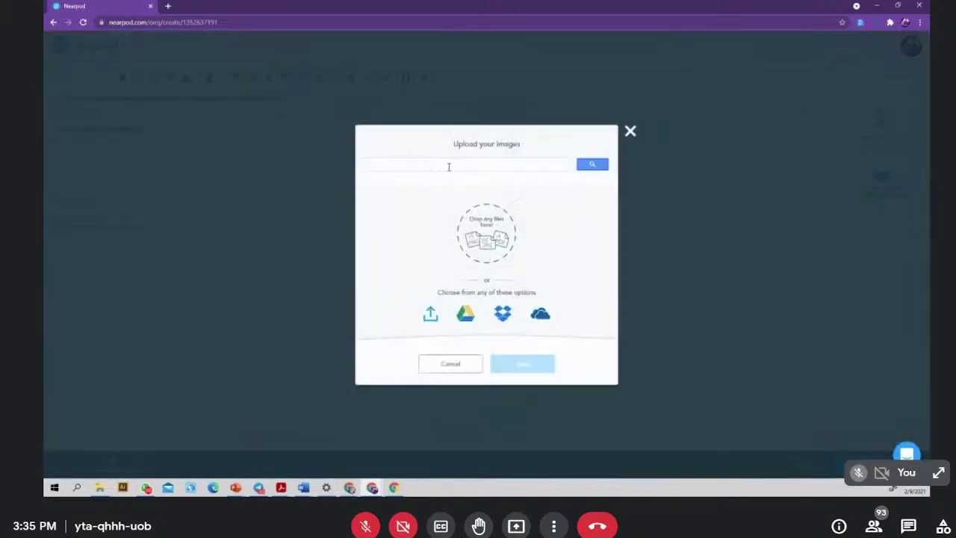
text(new)
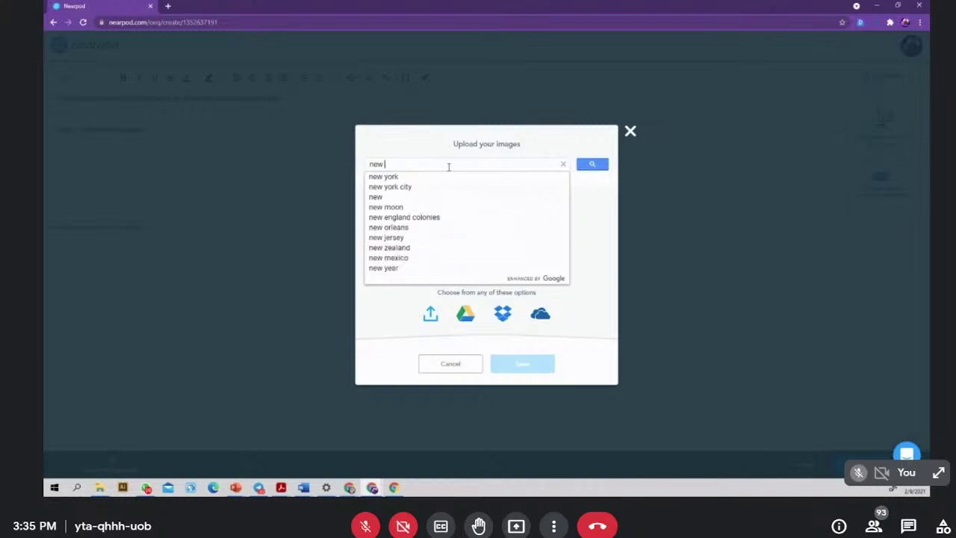
text( dress)
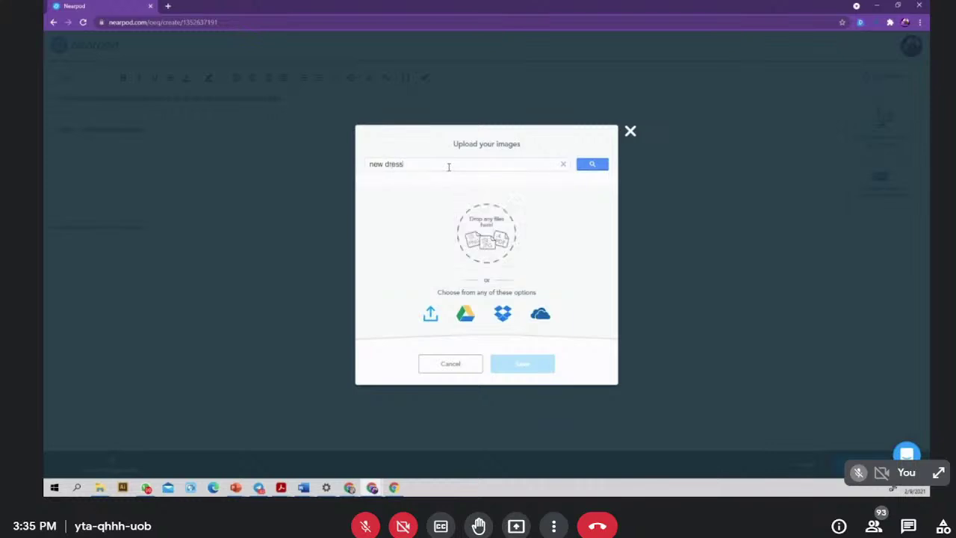
click(591, 165)
click(581, 168)
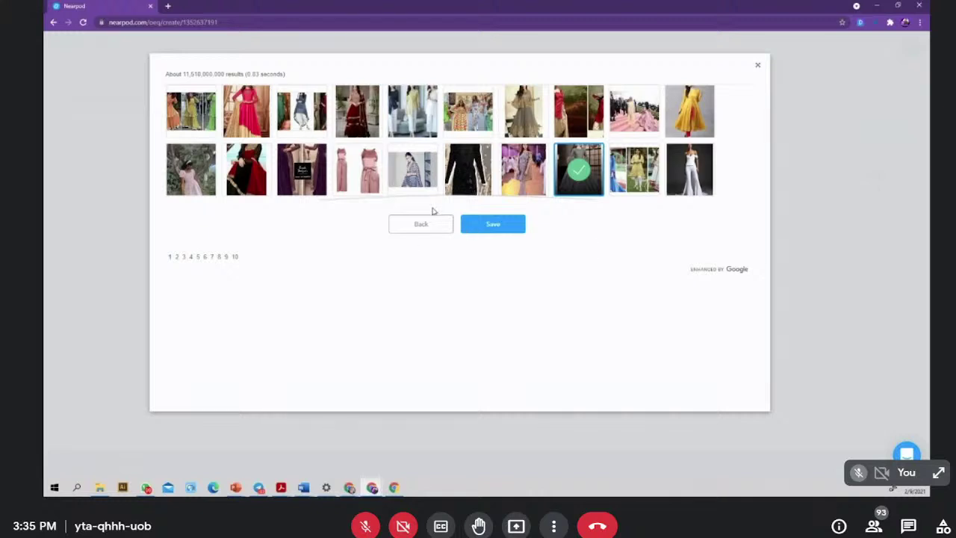
click(177, 257)
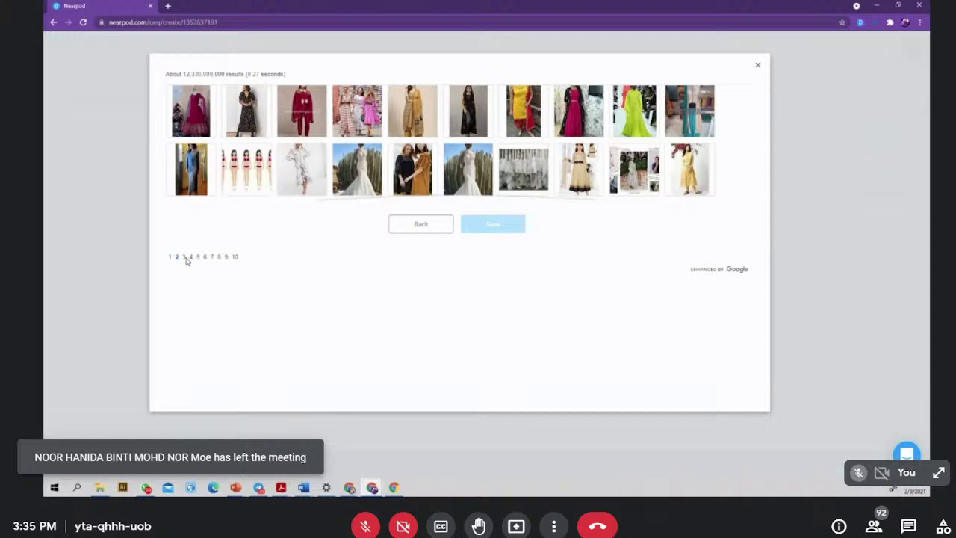
click(184, 258)
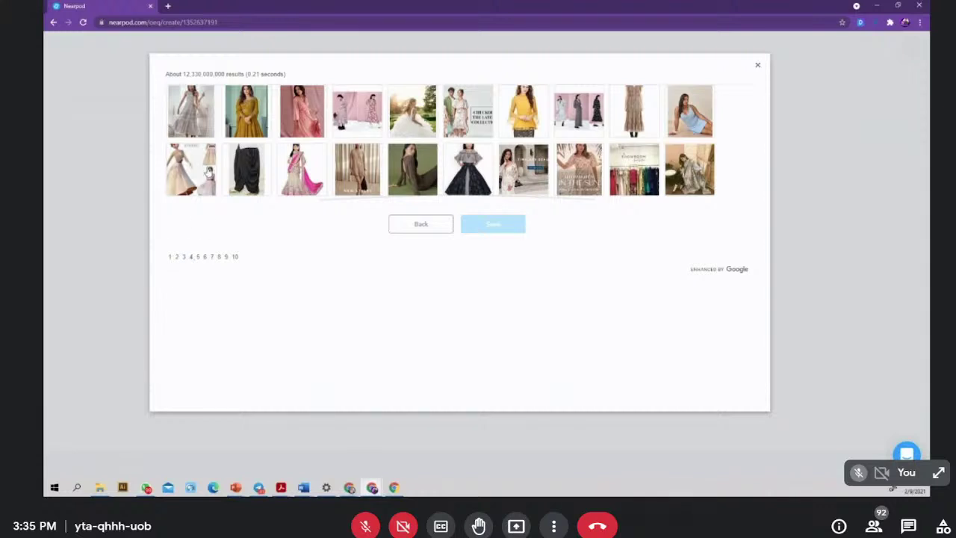
click(206, 172)
click(484, 225)
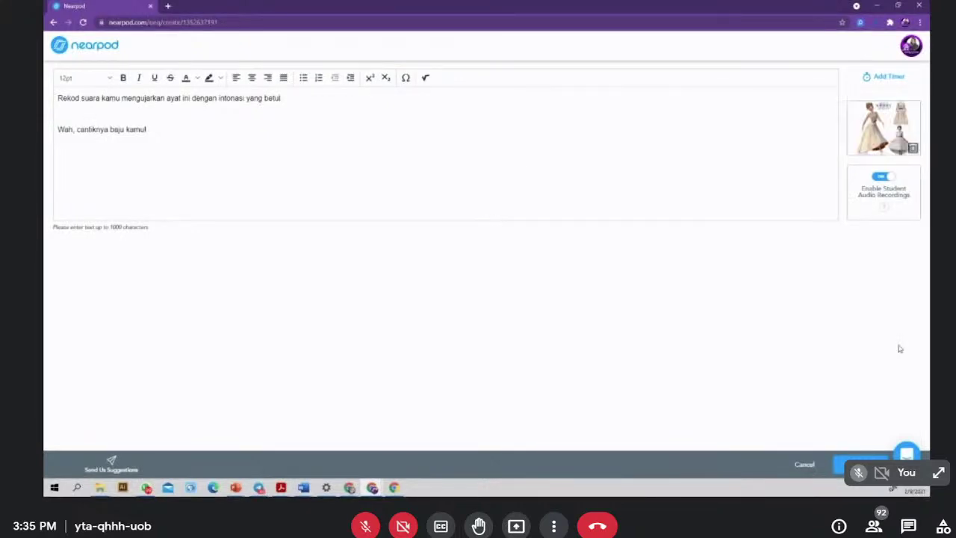
click(859, 463)
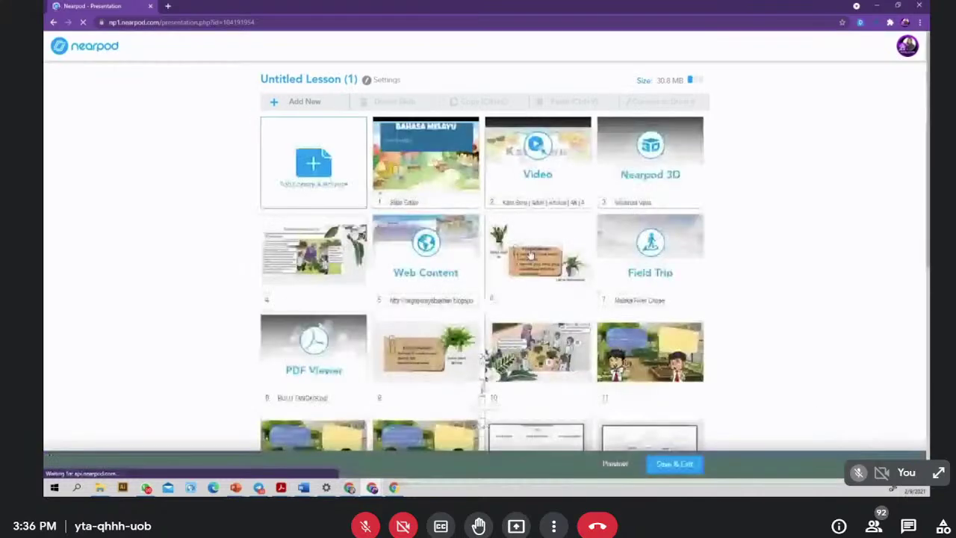
- Add a Matching Pairs activity from the Activities list of Add Content & Activities
click(321, 166)
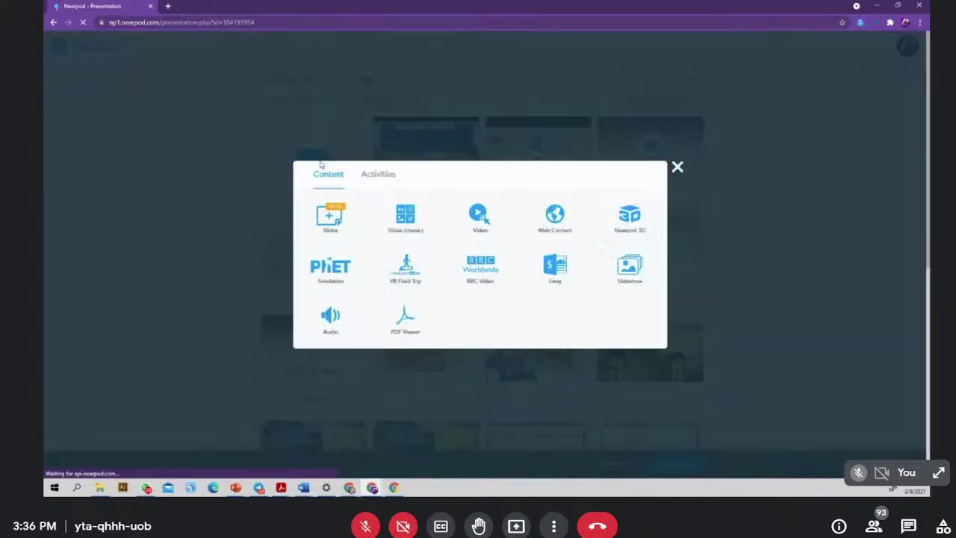
click(366, 177)
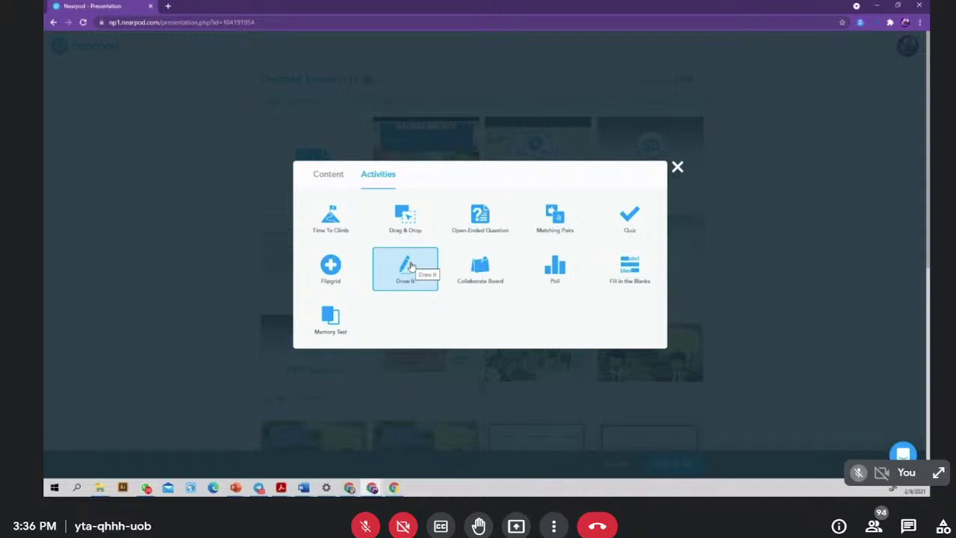
click(551, 218)
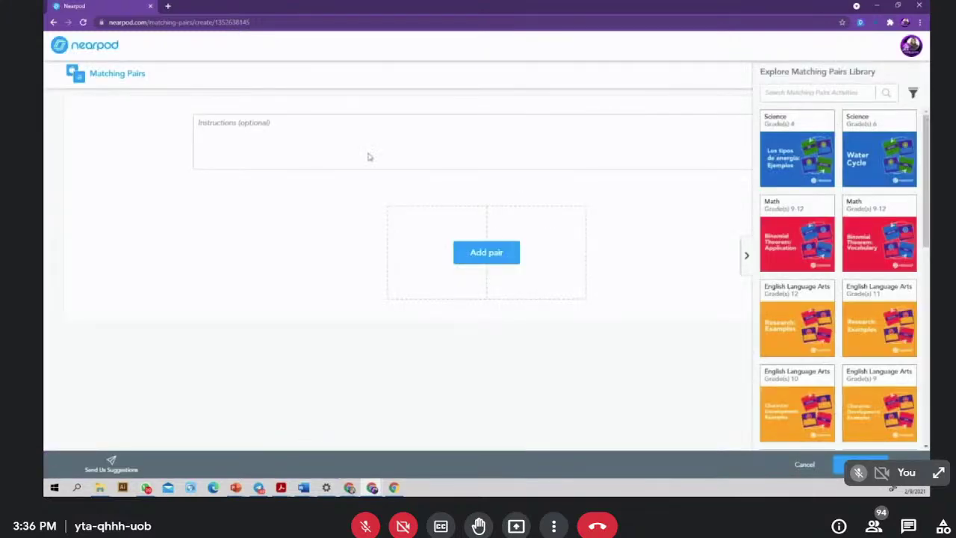
- Type the instruction 'Pilih kata seru yang sesuai berdasarkan reaksi muka ini.'
click(218, 125)
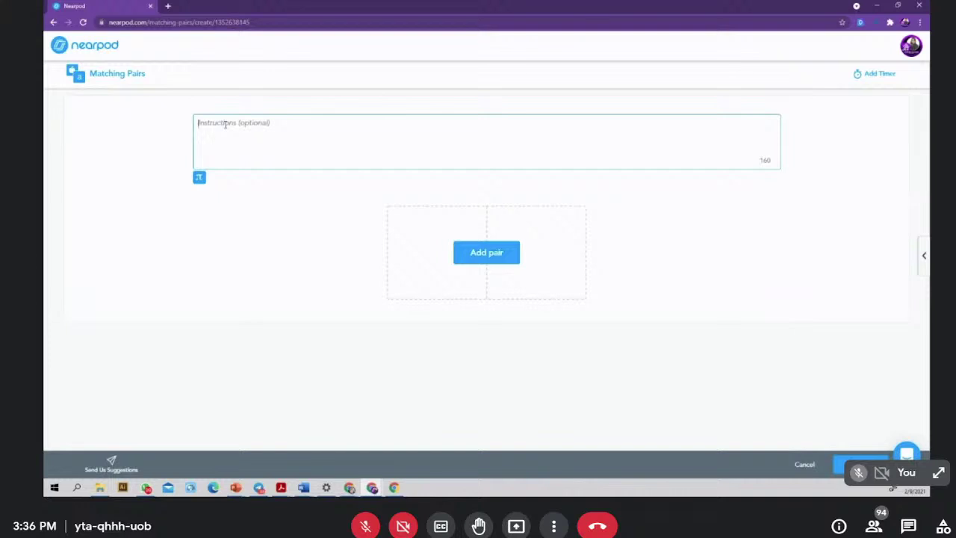
text(Pilih kata seru yang sesuai ber)
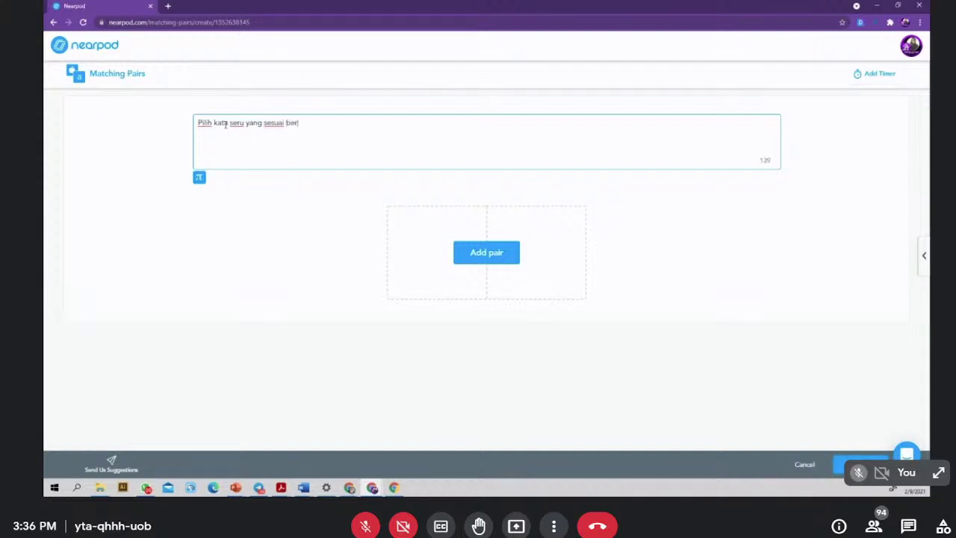
text(dasarkan reaksi mukasi)
text(uk)
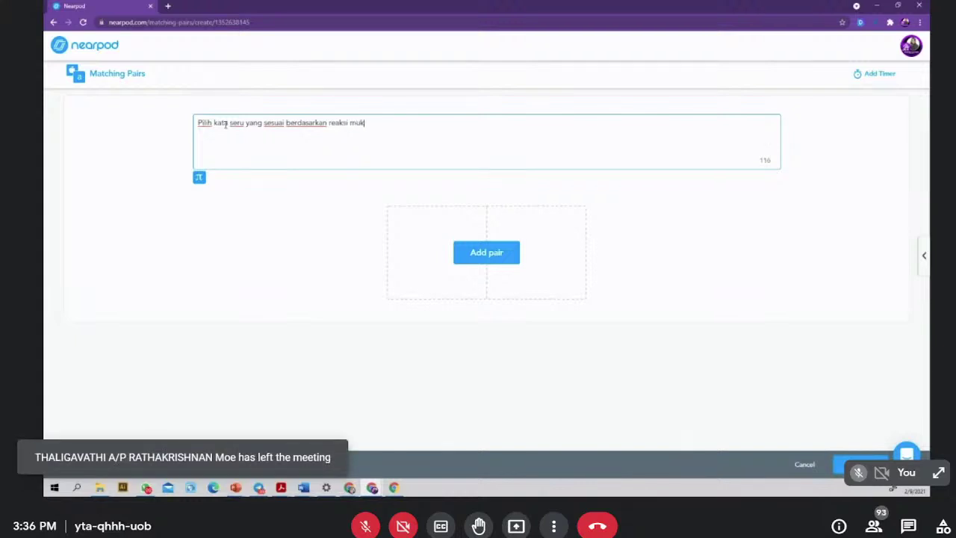
text(a ini.)
- Create a pair matching 'Aduh' with the first bandaged result from a 'hurt emoji' search
click(455, 252)
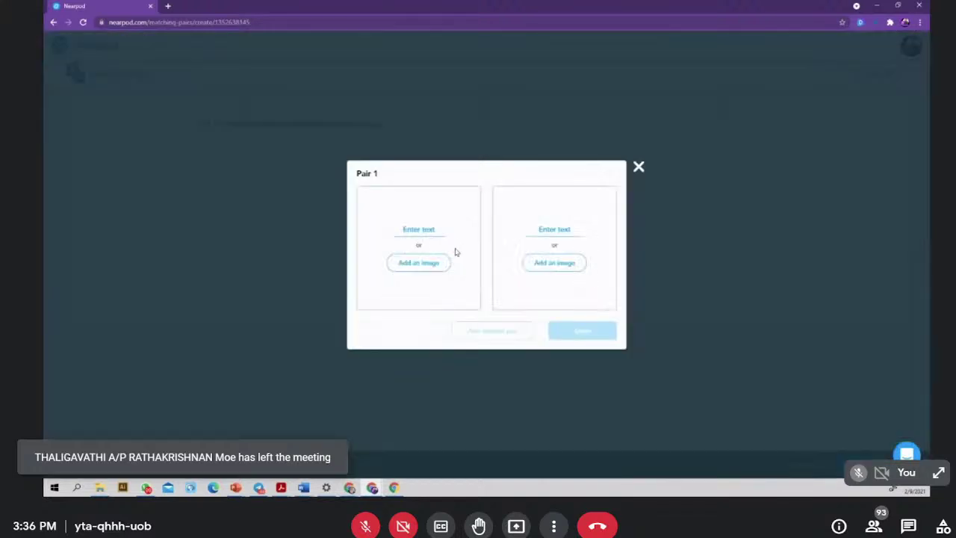
click(420, 229)
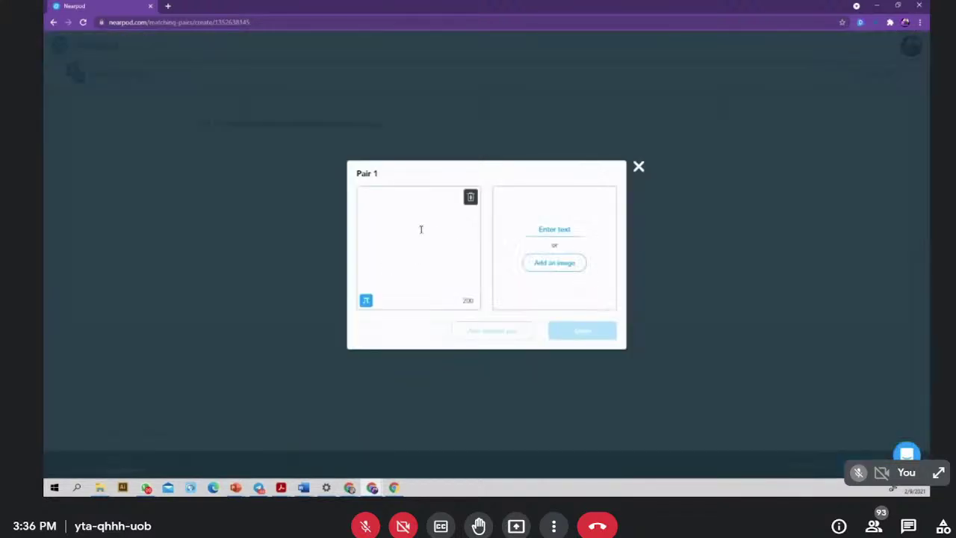
text(Aduh)
click(561, 266)
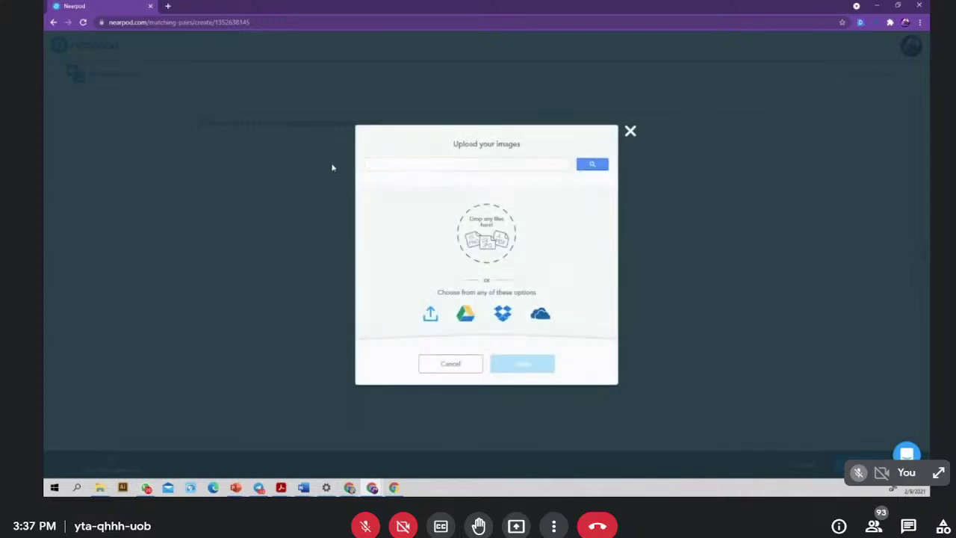
text(hurt)
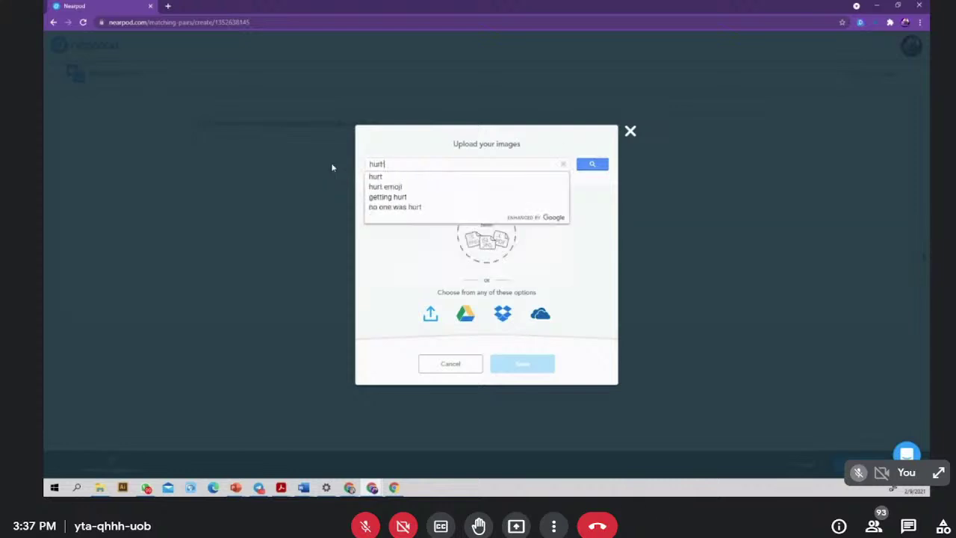
text( emoji)
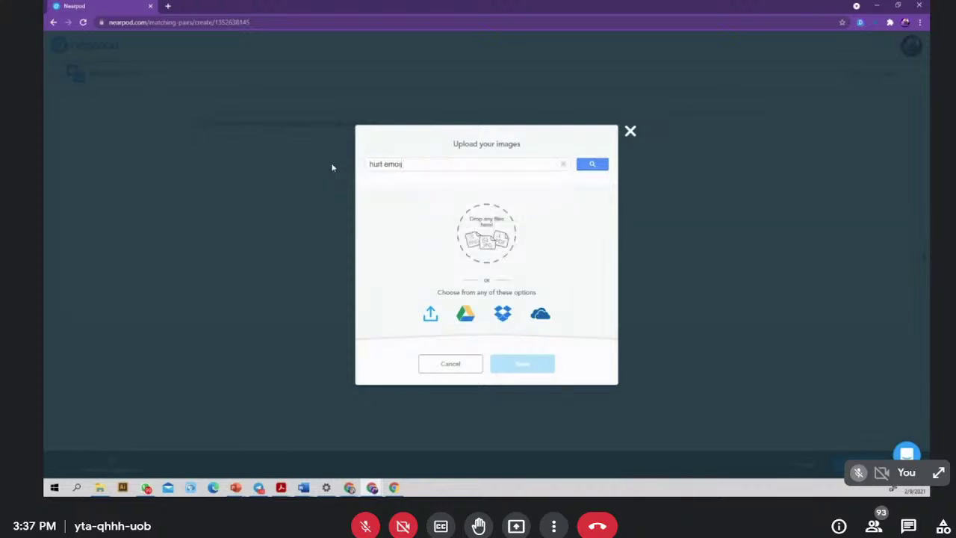
text(ji)
key(Return)
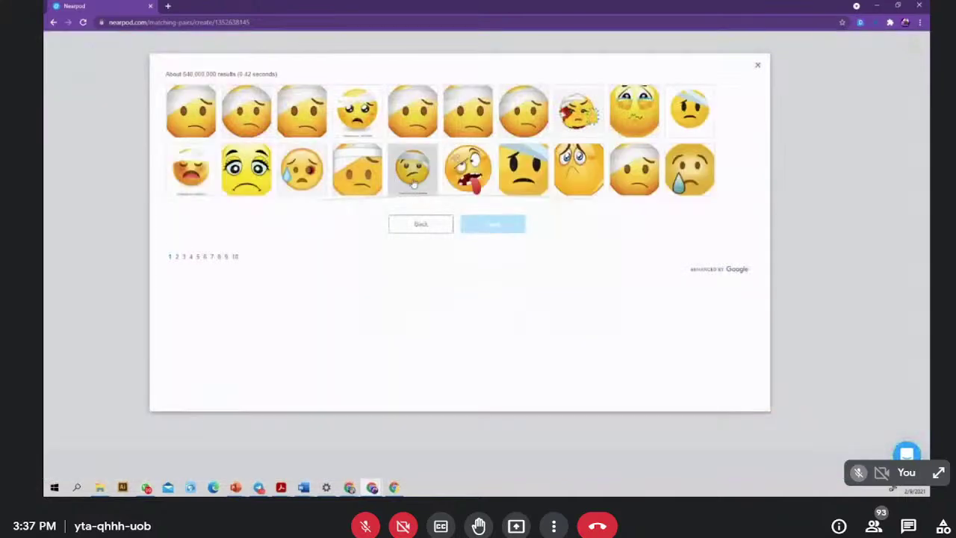
click(191, 112)
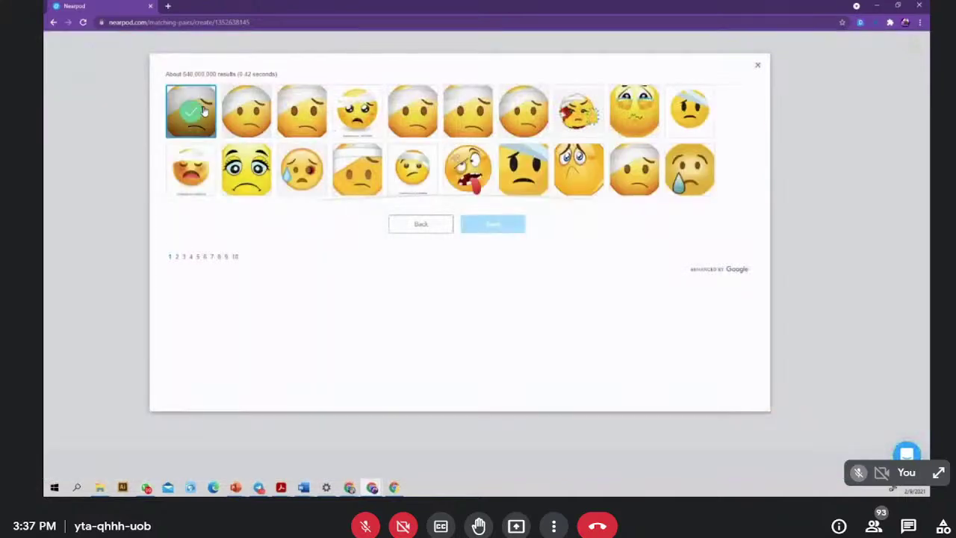
click(493, 225)
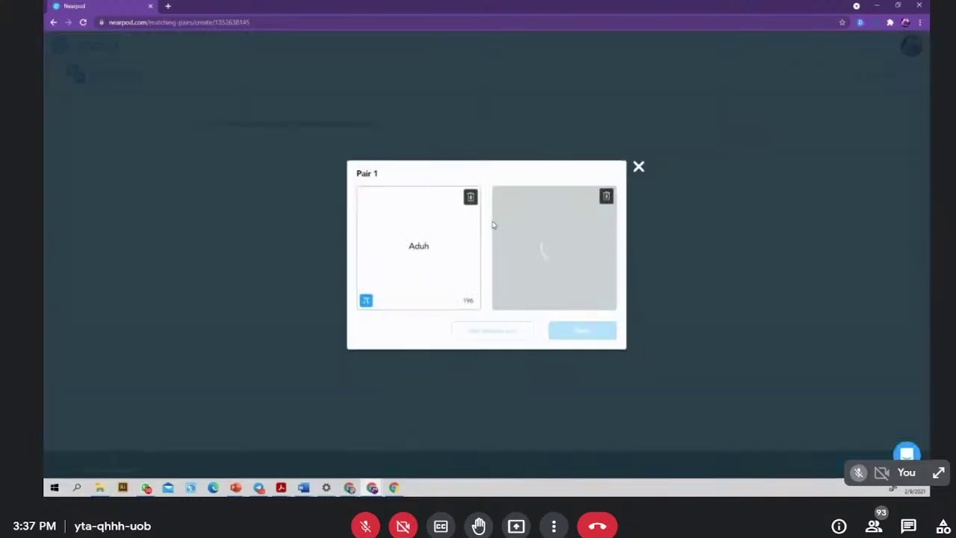
click(590, 337)
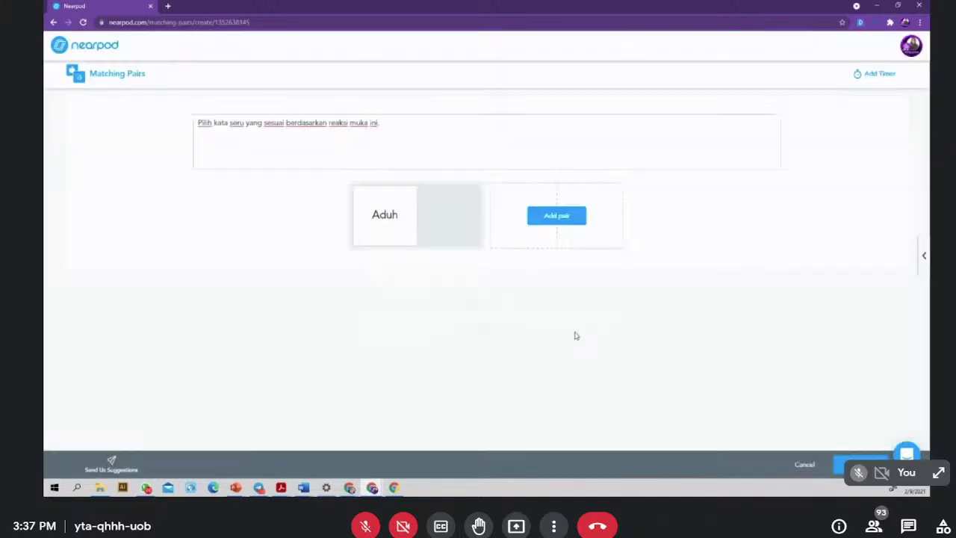
- Create a pair matching 'Wah' with an image from an 'excited emoji' search
click(553, 216)
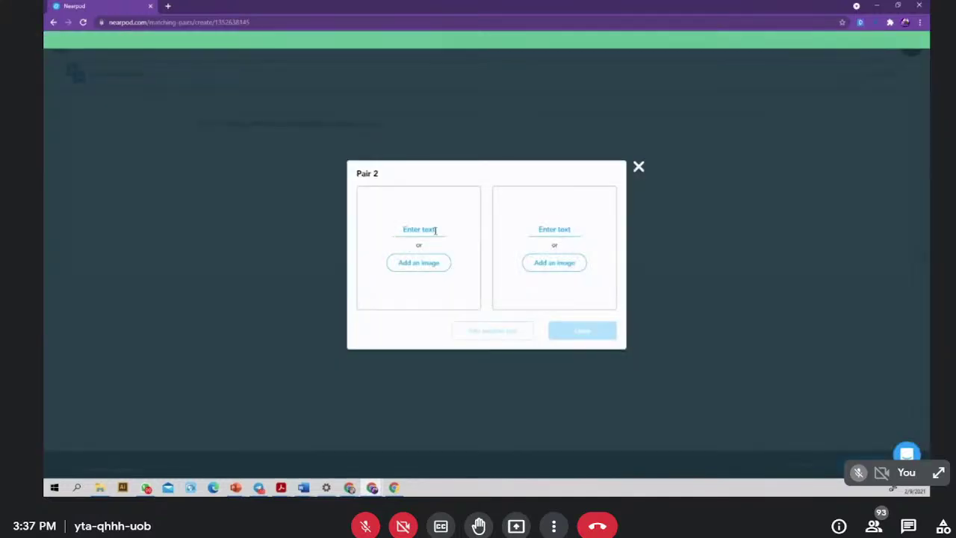
click(432, 230)
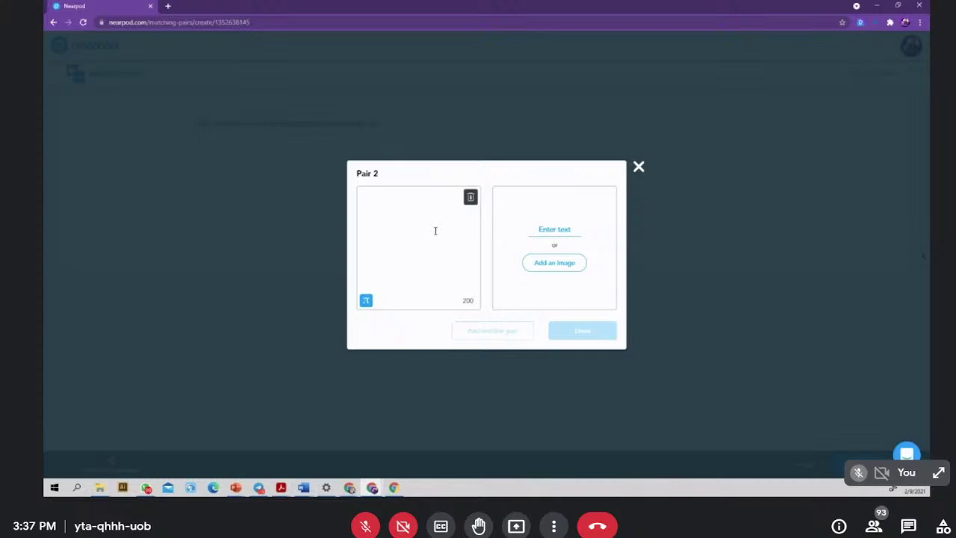
text(Wah)
click(560, 266)
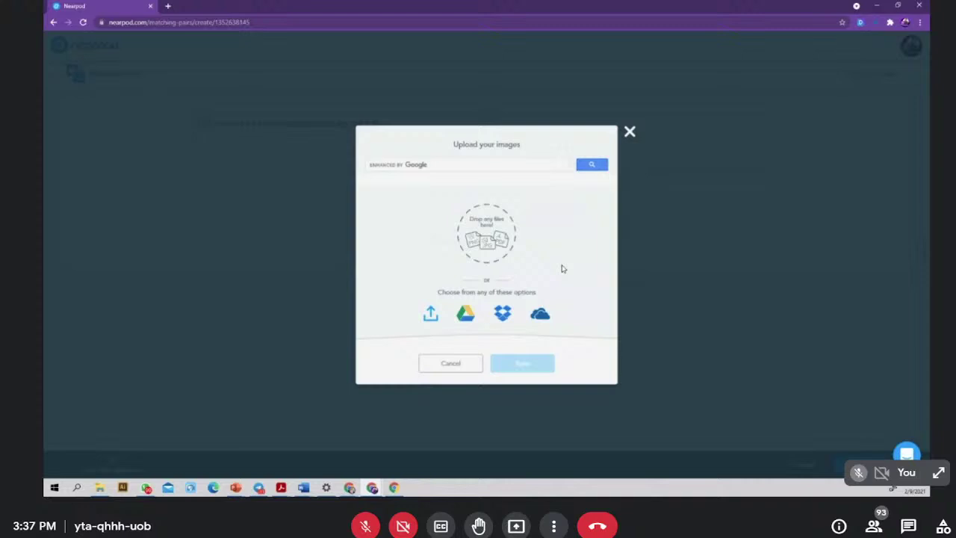
click(442, 162)
text(exci)
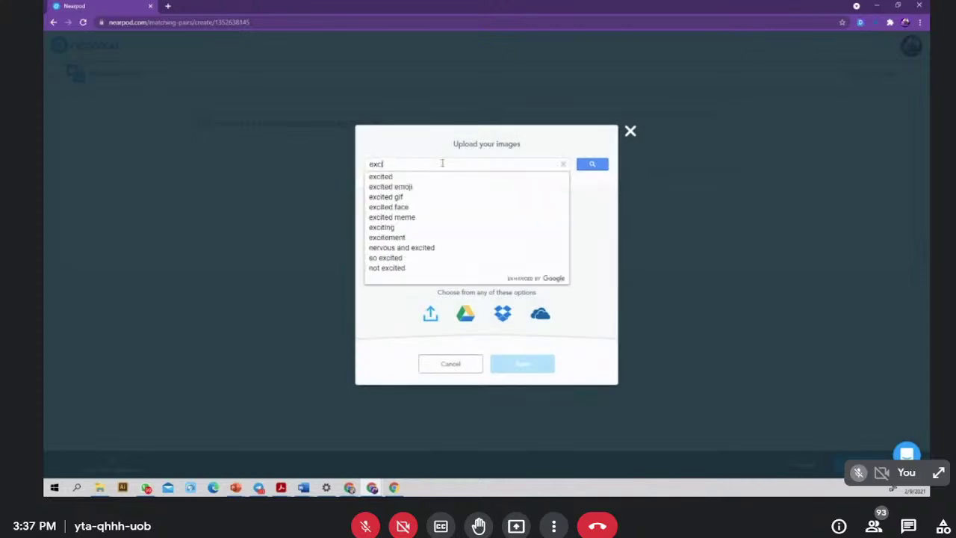
text(ted emoj)
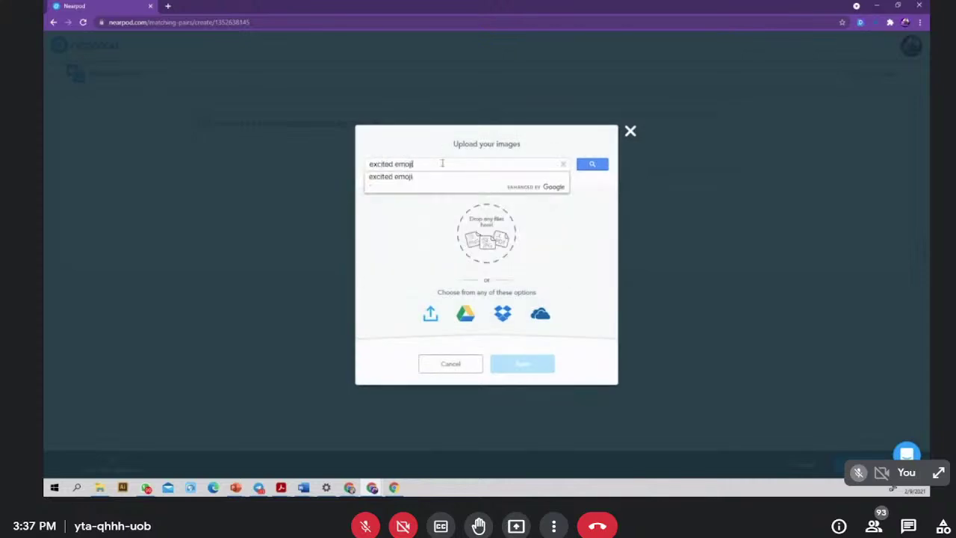
text(i)
click(412, 177)
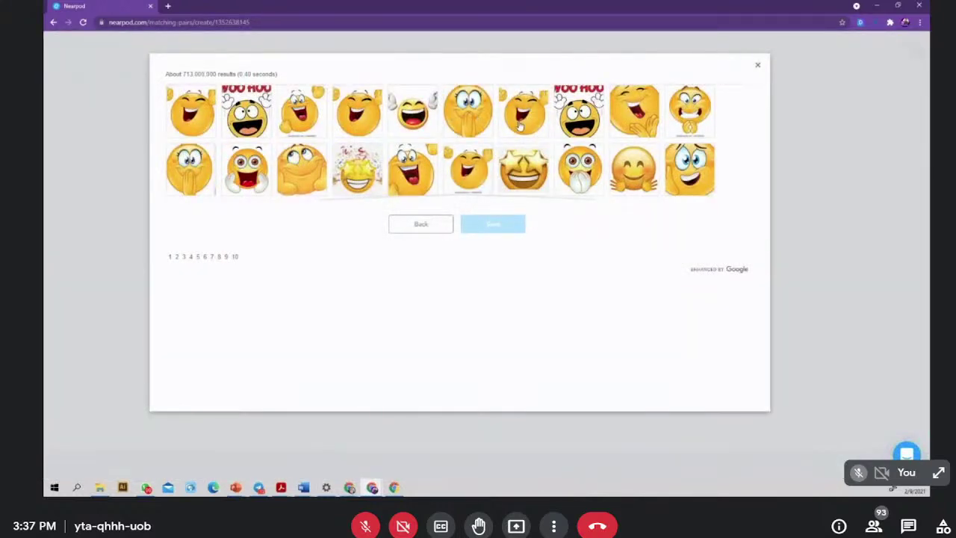
click(523, 112)
click(493, 225)
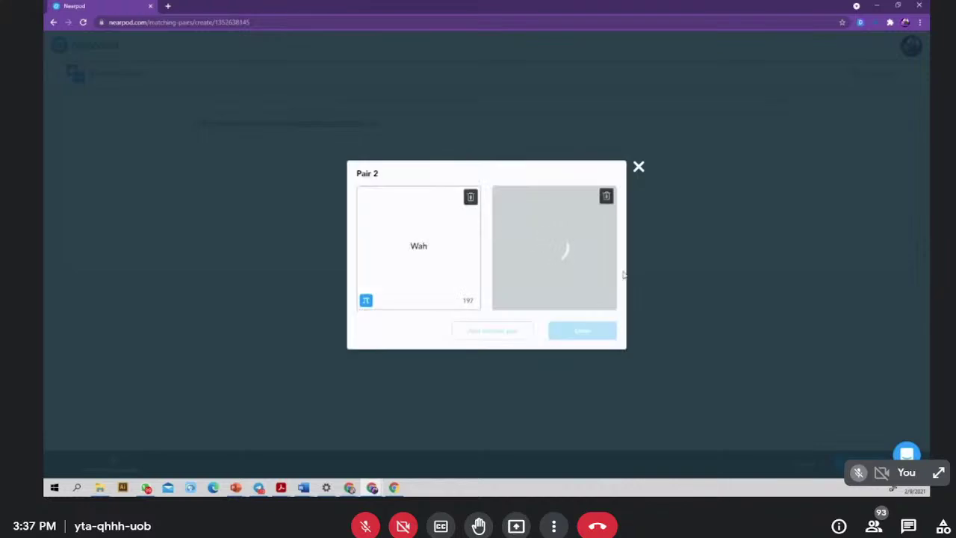
click(571, 329)
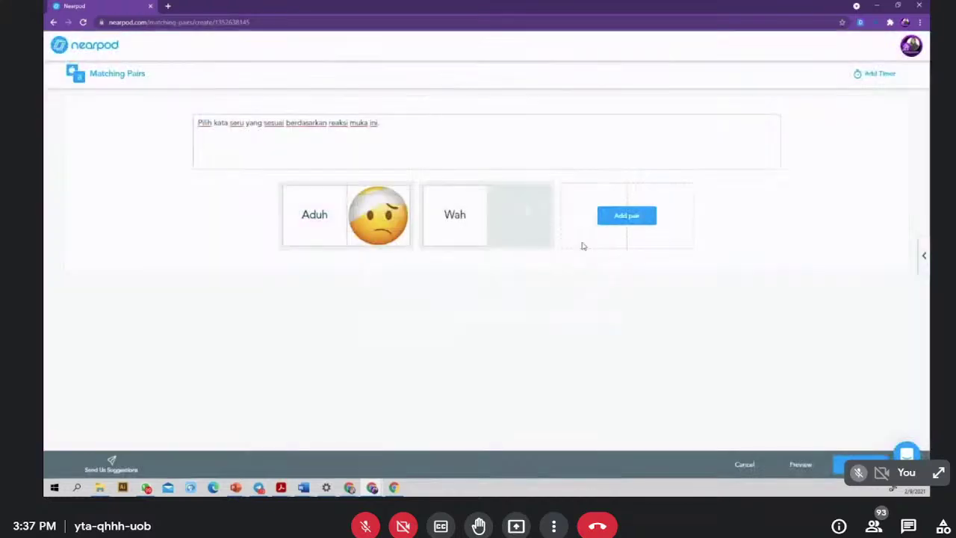
- Create a pair matching 'Aduhai' with a crying emoji from a 'sad emoji' search
click(632, 217)
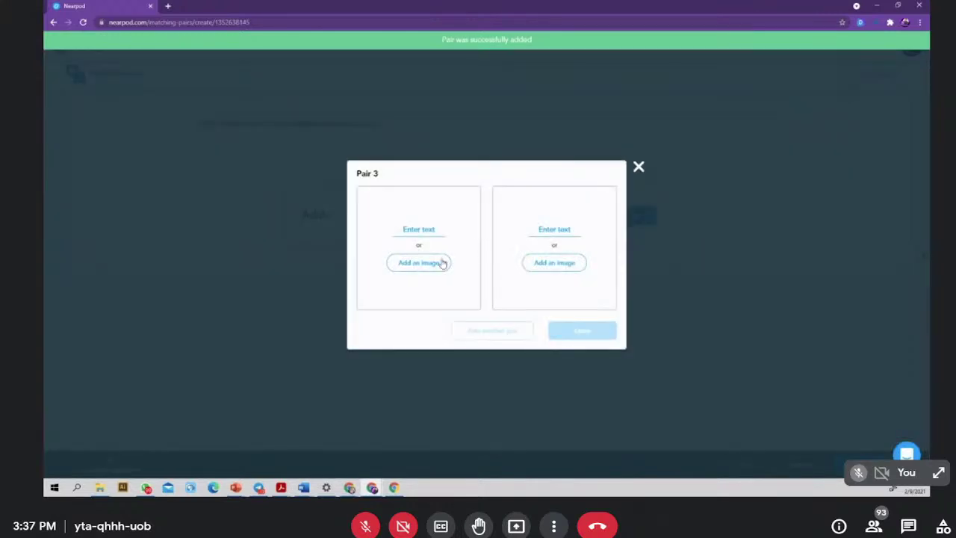
click(412, 231)
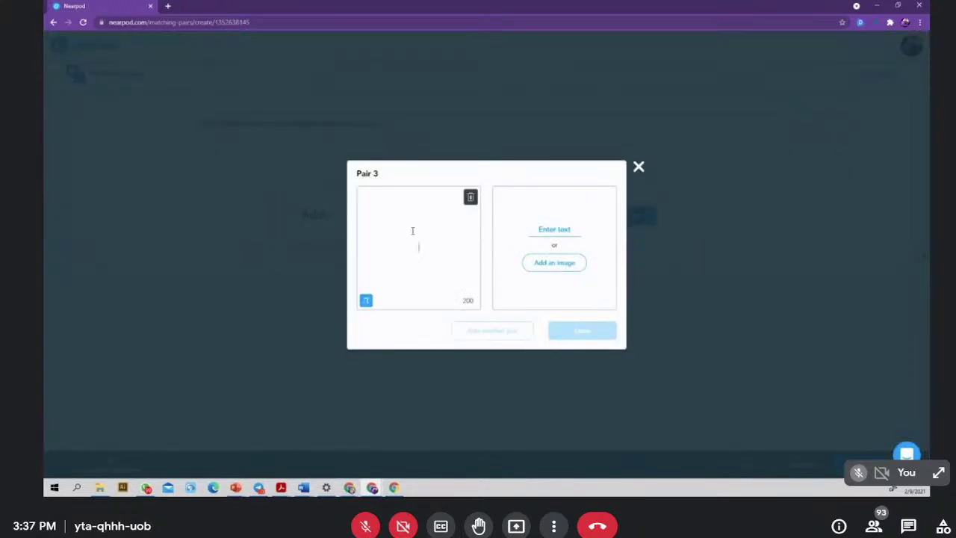
text(Aduhai)
click(559, 262)
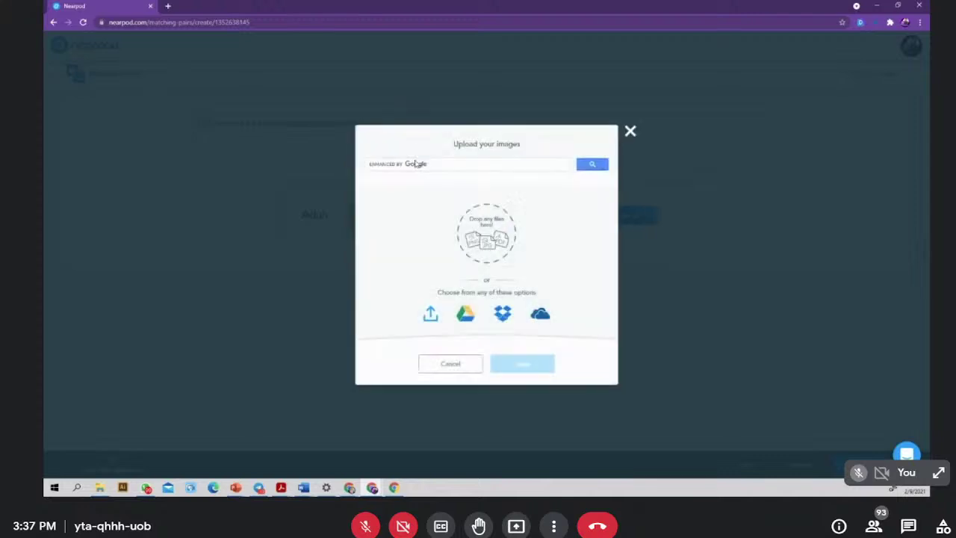
click(416, 164)
text(sad emoji)
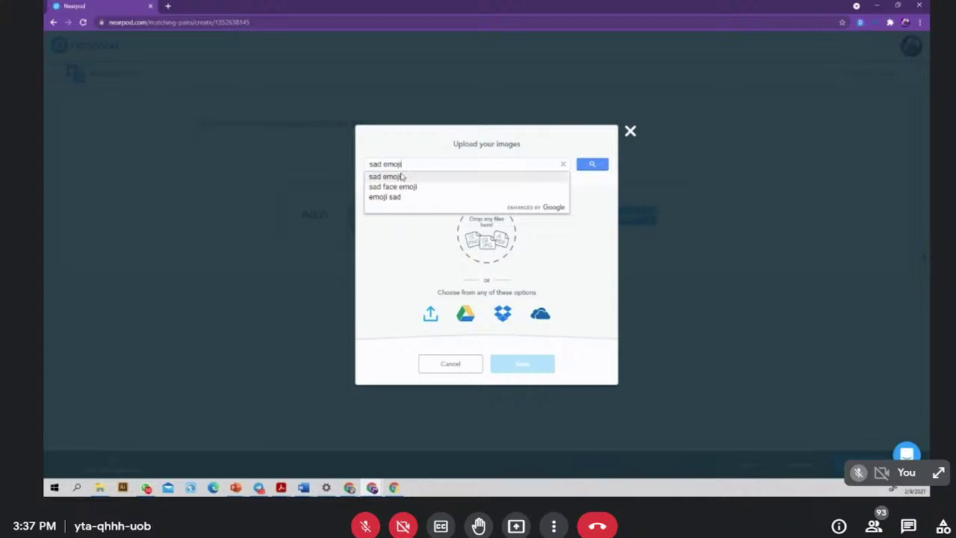
click(402, 177)
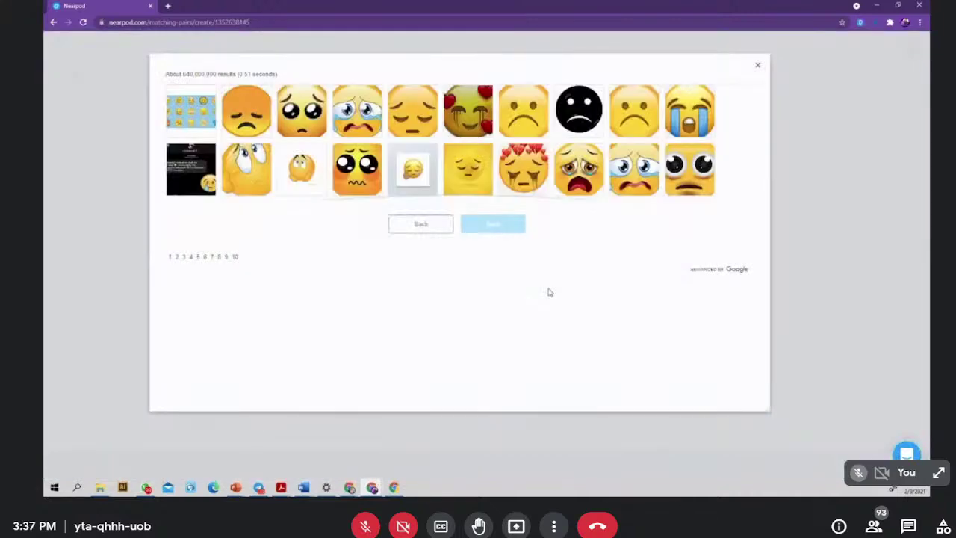
click(628, 174)
click(492, 224)
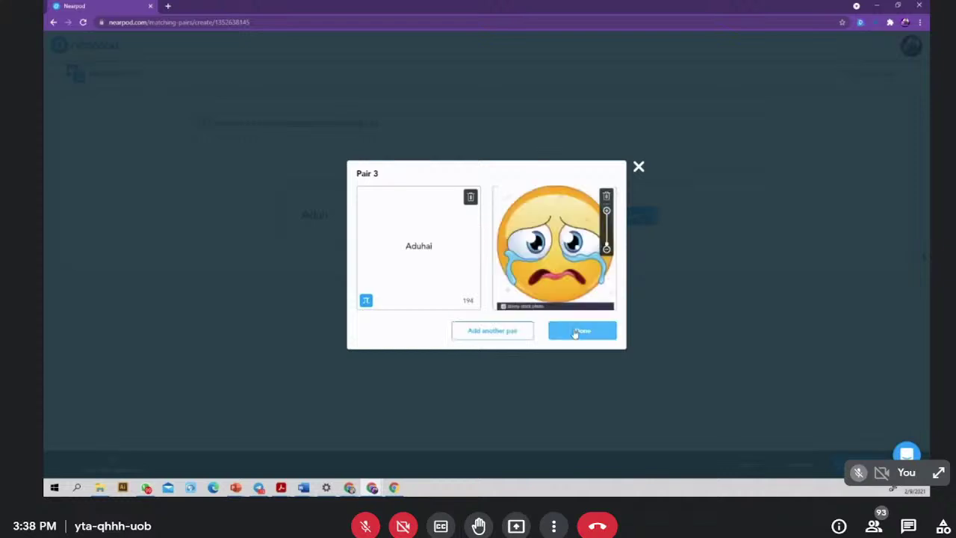
click(575, 332)
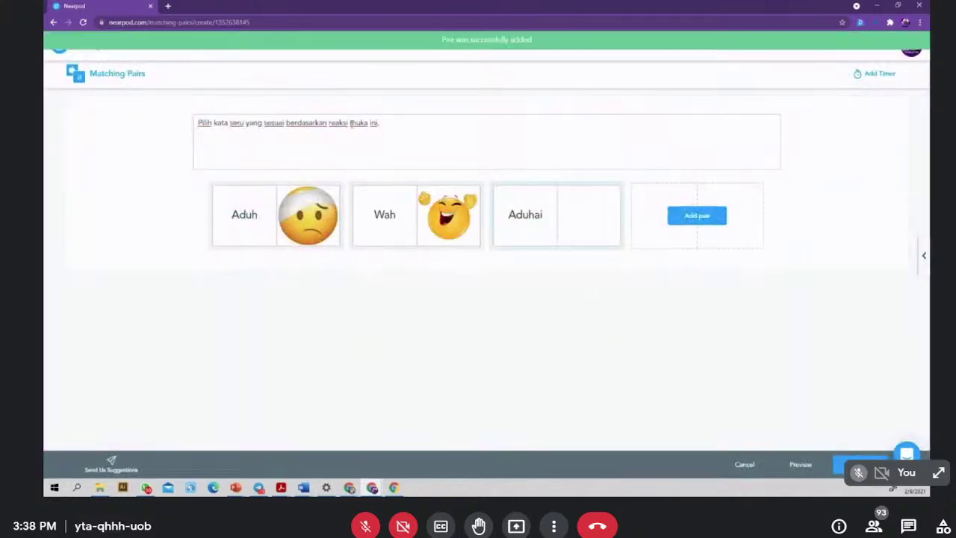
- Save the Matching Pairs activity and list the activity types available to add
click(859, 464)
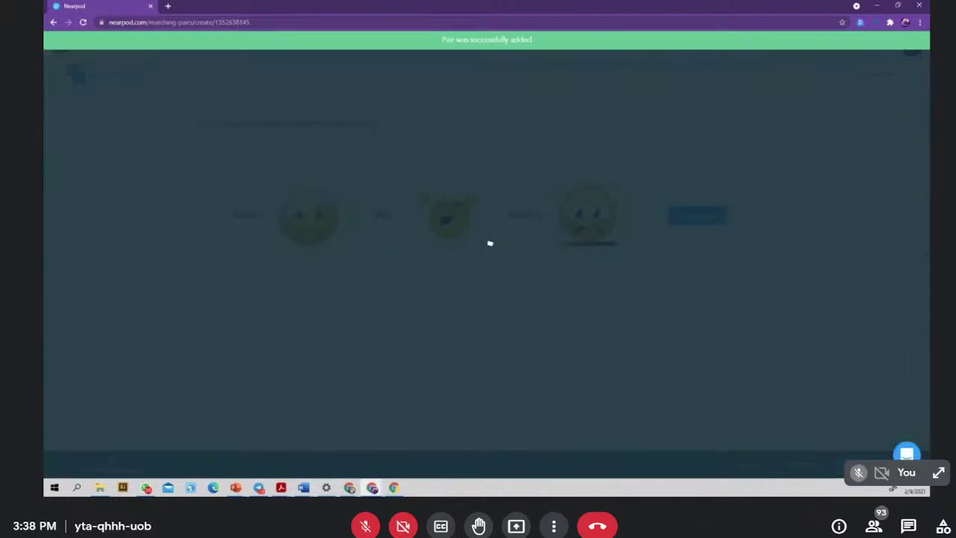
click(911, 526)
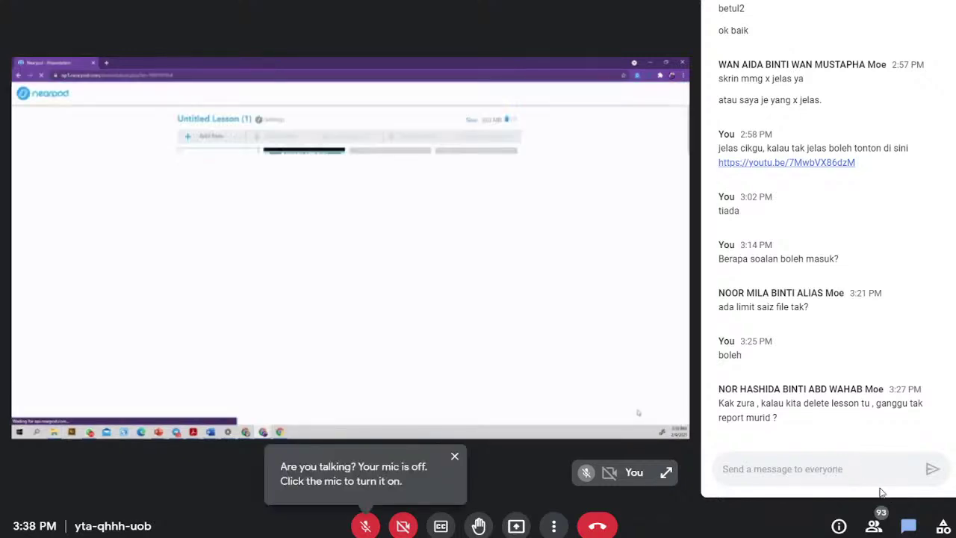
click(908, 526)
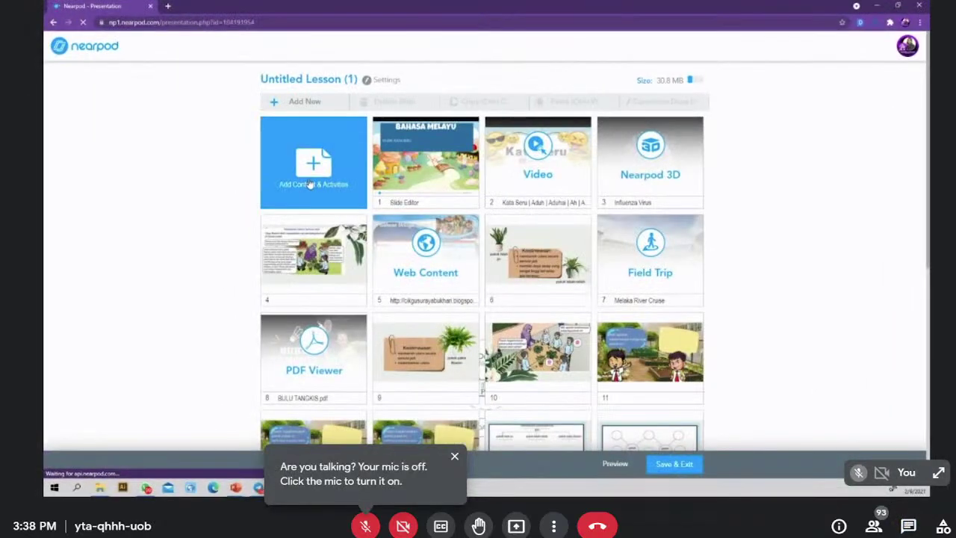
click(310, 184)
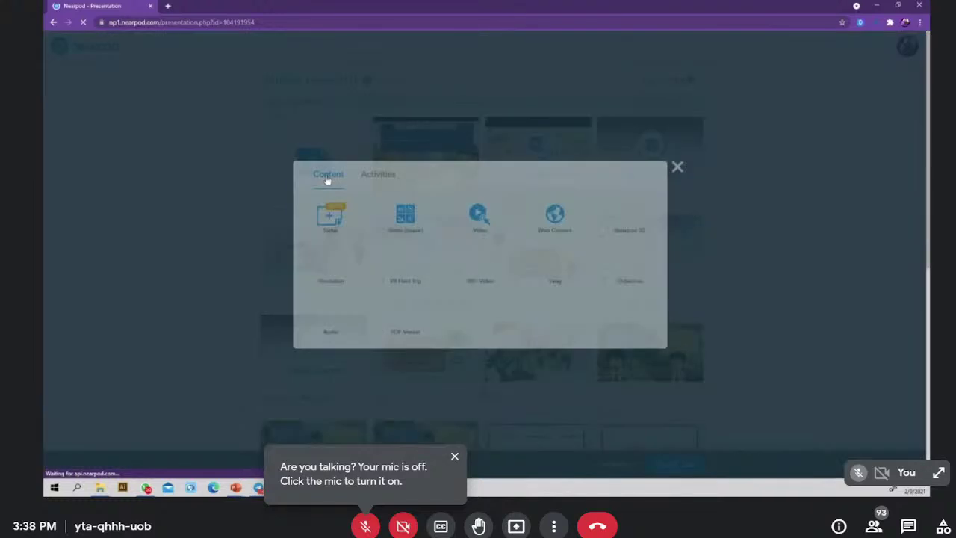
click(382, 175)
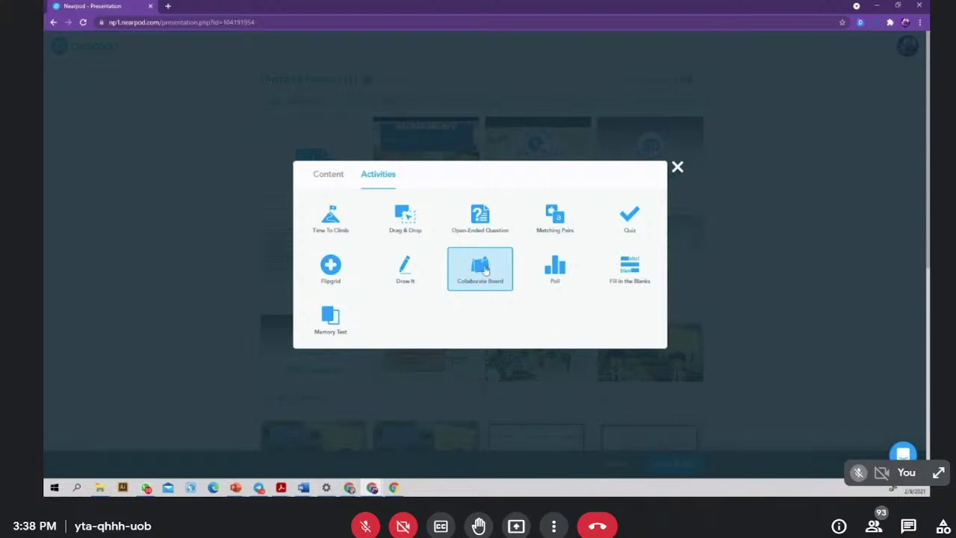
- Add a Collaborate Board titled 'AYAT SERU' asking students to choose a kata seru and build a sentence
click(485, 268)
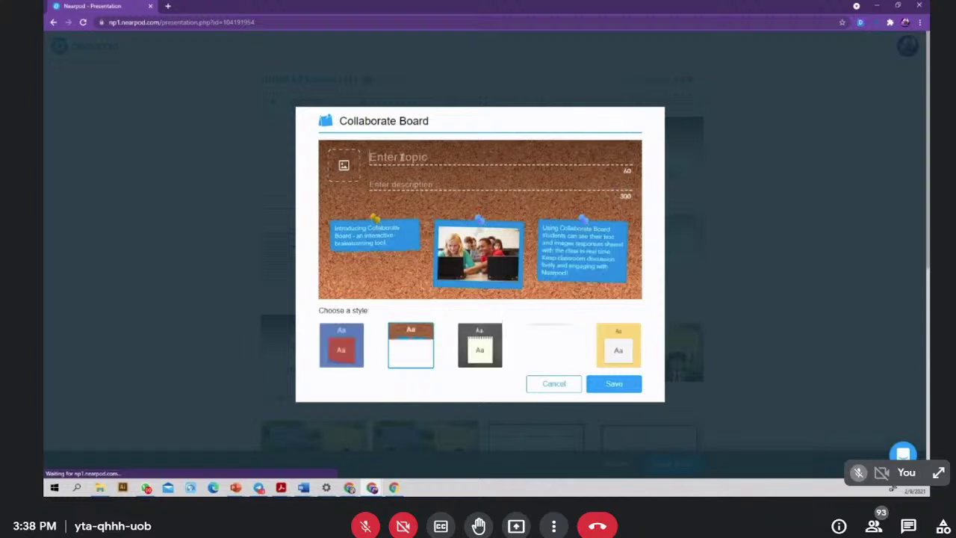
click(401, 157)
text(AYAT)
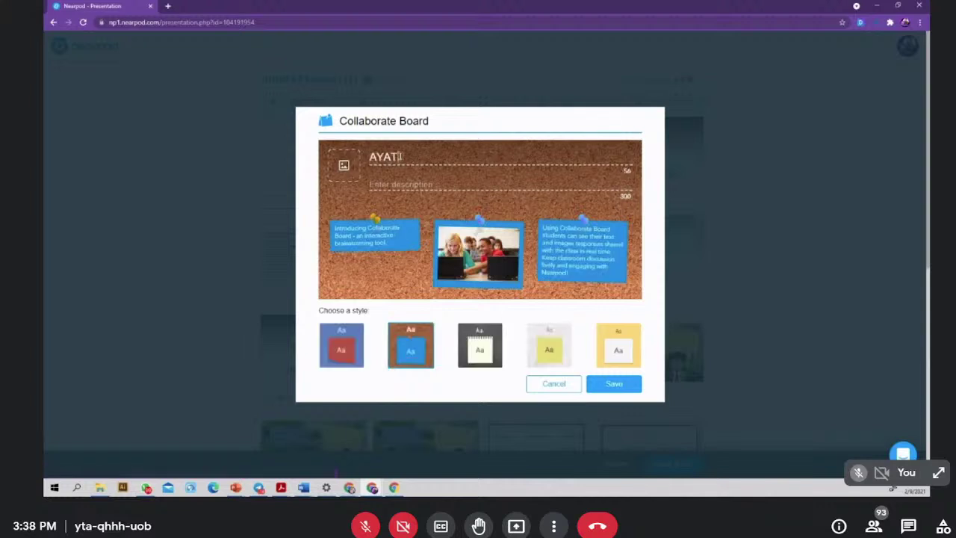
text( SERU)
click(410, 183)
text(Pilih)
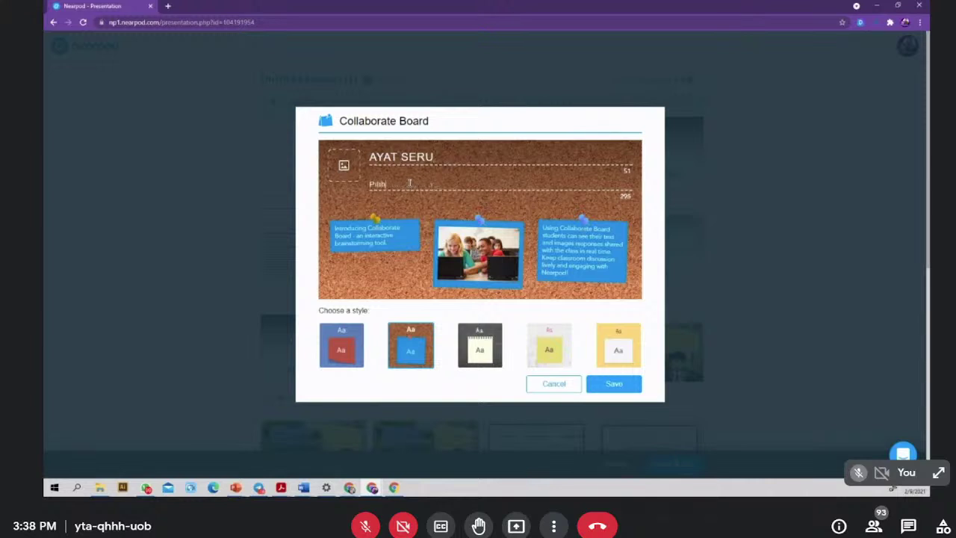
text( salah satu kata seru dan bina ay)
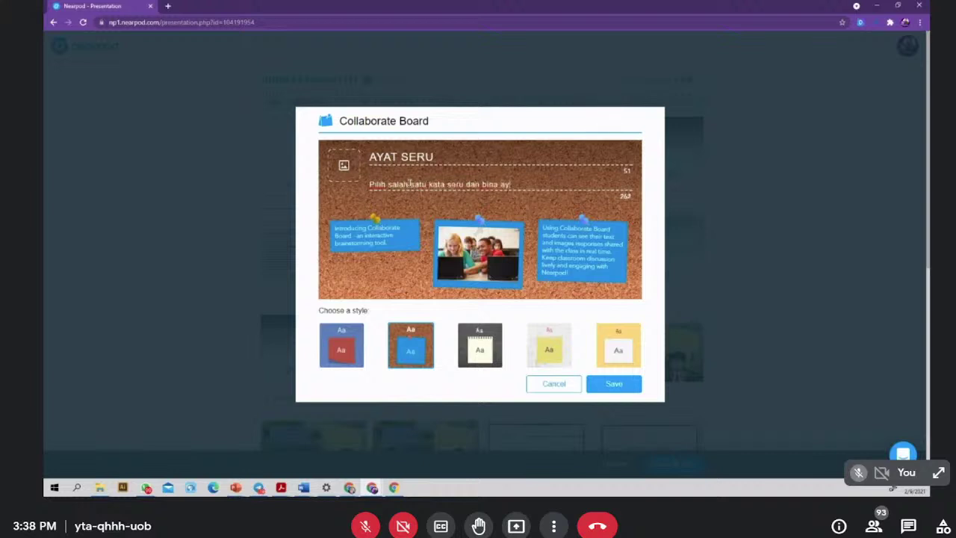
text(at sesuai denganlengkap)
key(BackSpace)
key(BackSpace)
key(BackSpace)
key(BackSpace)
key(BackSpace)
text(lengkapn)
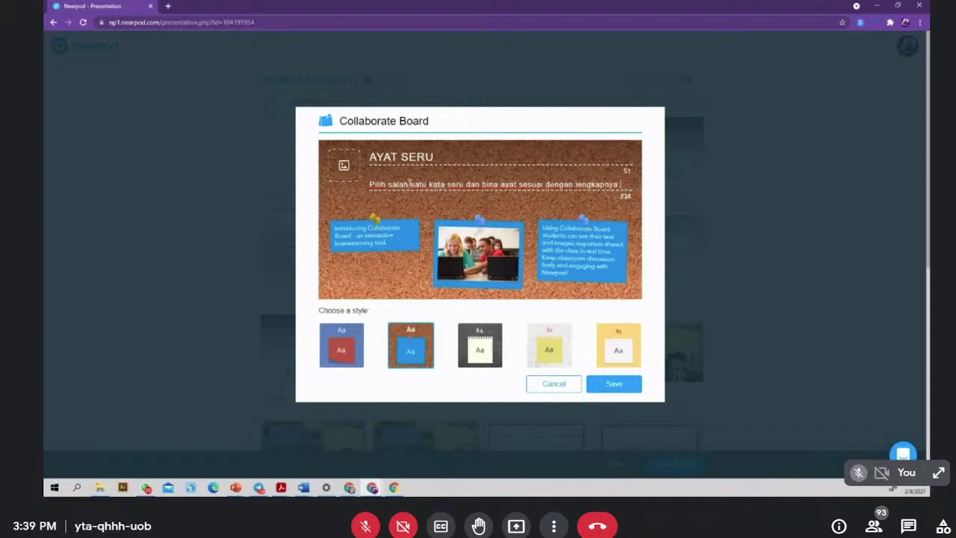
- Preview each board style, settle on the cork style, and save the board
click(342, 344)
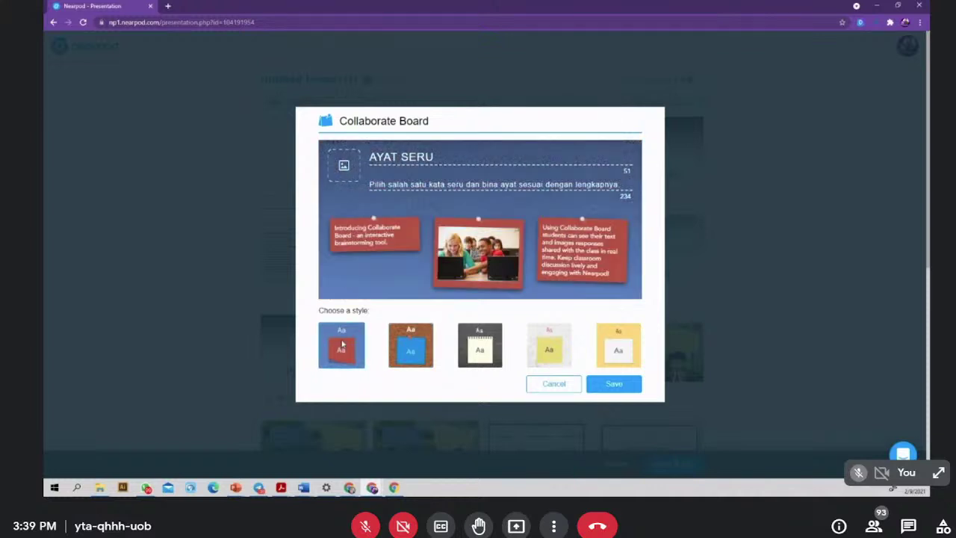
click(410, 358)
click(489, 345)
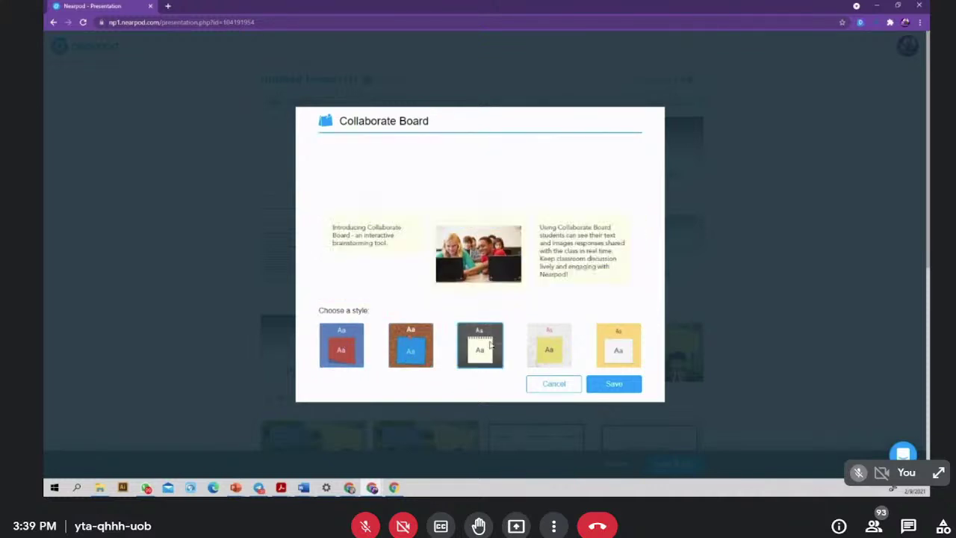
click(552, 349)
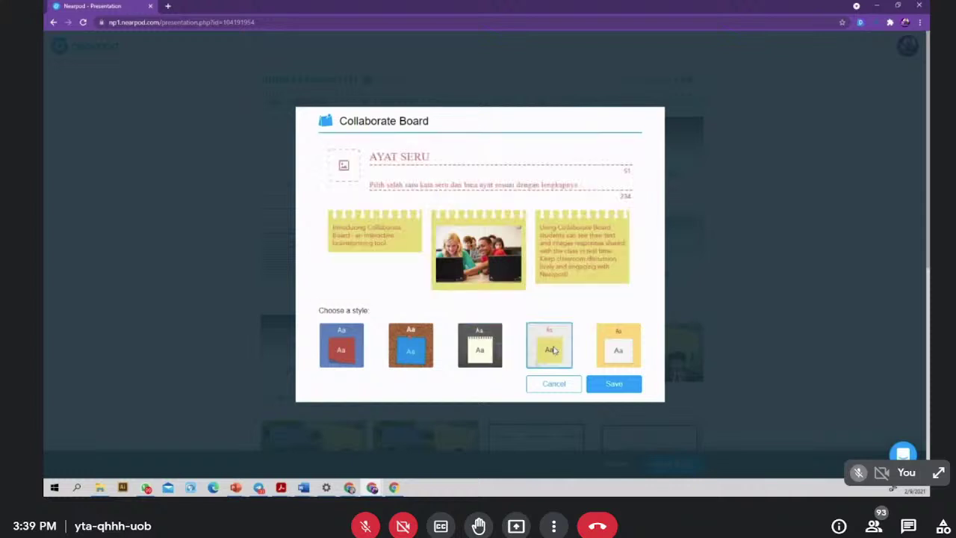
click(619, 351)
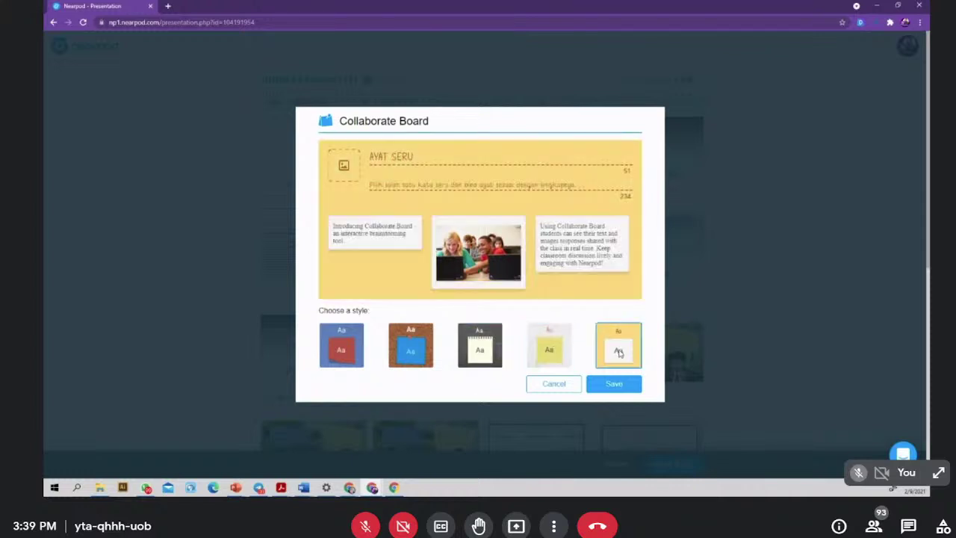
click(417, 352)
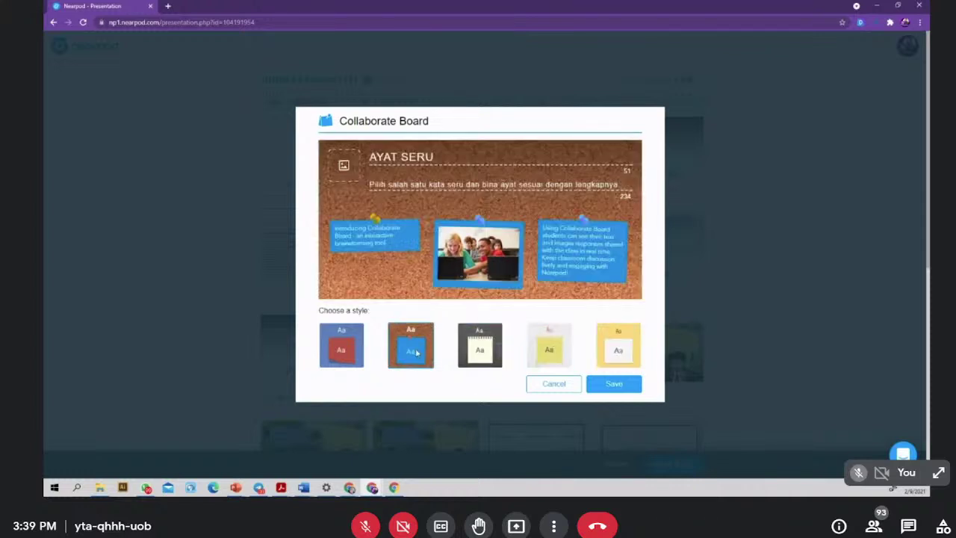
click(623, 384)
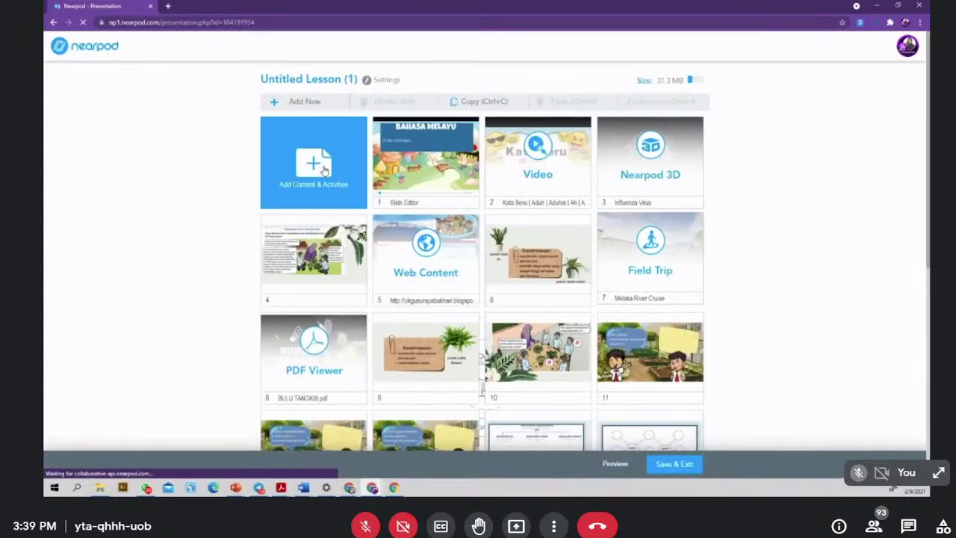
- Create a Poll asking 'Setakat ini, kamu faham atau tidak tentang penggunaan kata seru' with answers Ya and Tidak
click(319, 169)
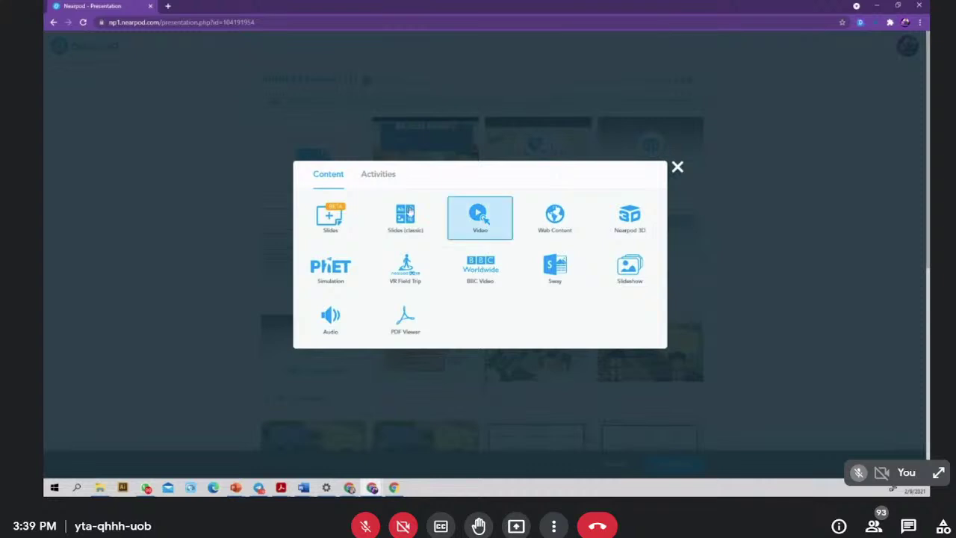
click(381, 176)
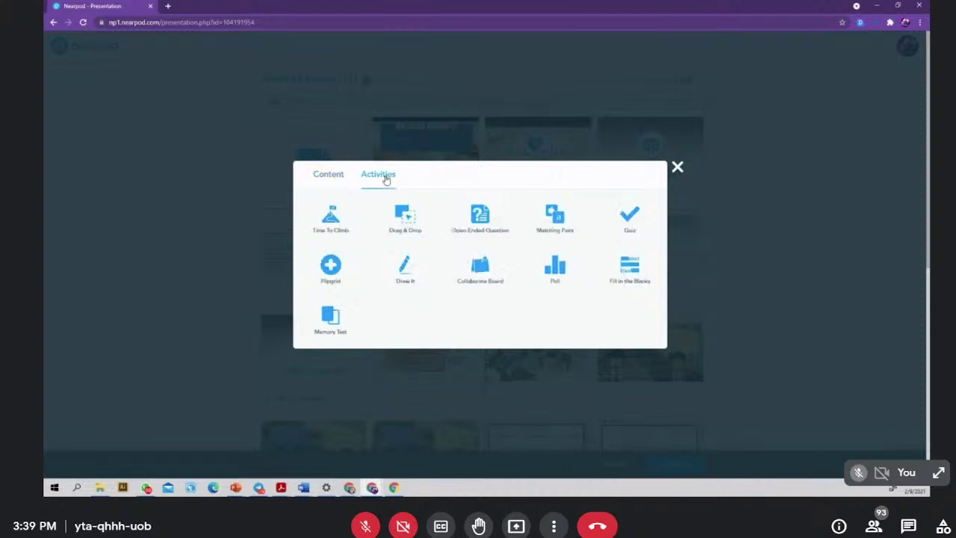
click(551, 272)
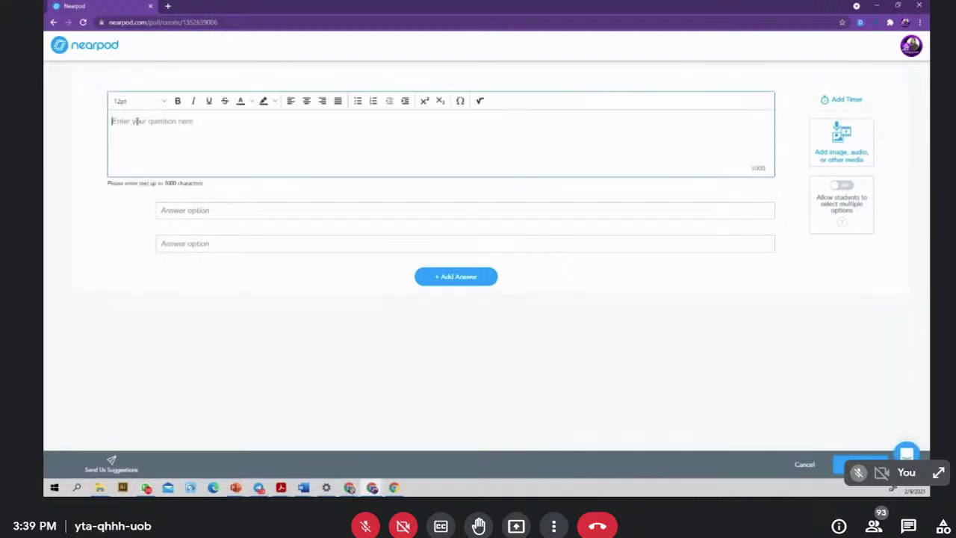
text(Setakat ini, kamu fa)
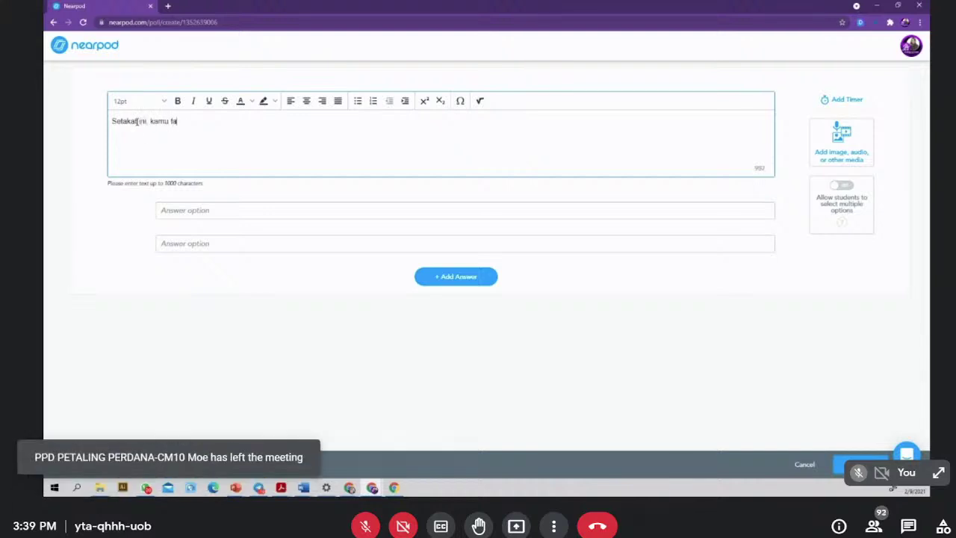
text(ham atau tidak tentang p)
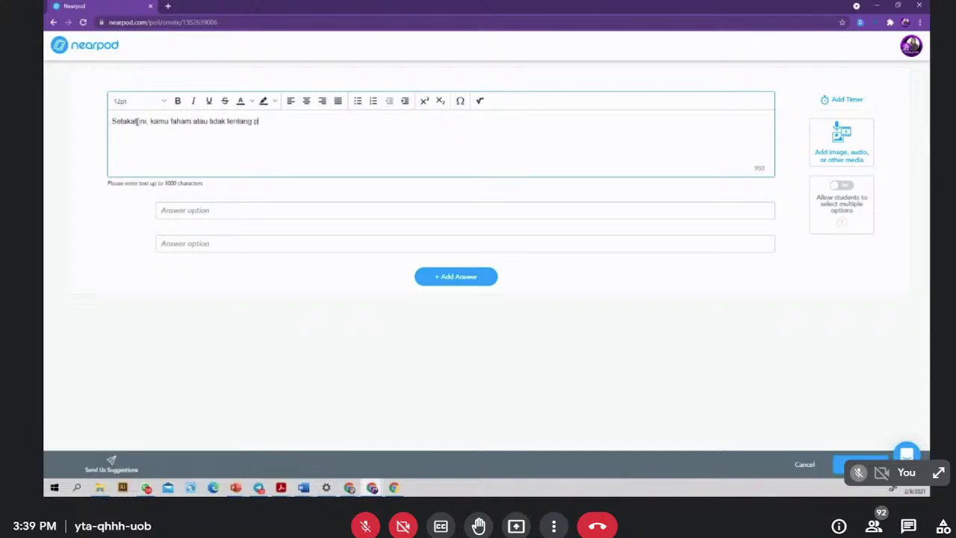
text(enggunaan a)
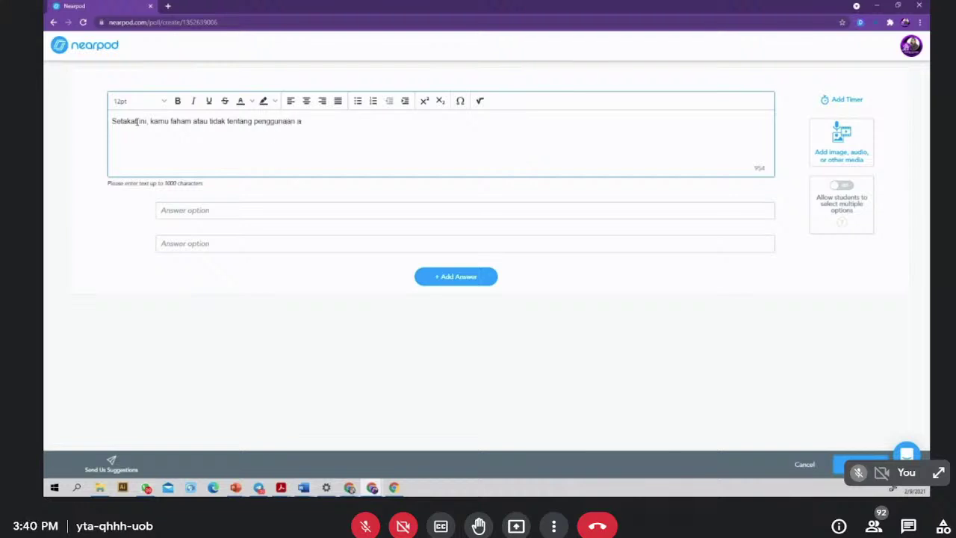
key(BackSpace)
text(kata seru)
click(255, 211)
text(Ya)
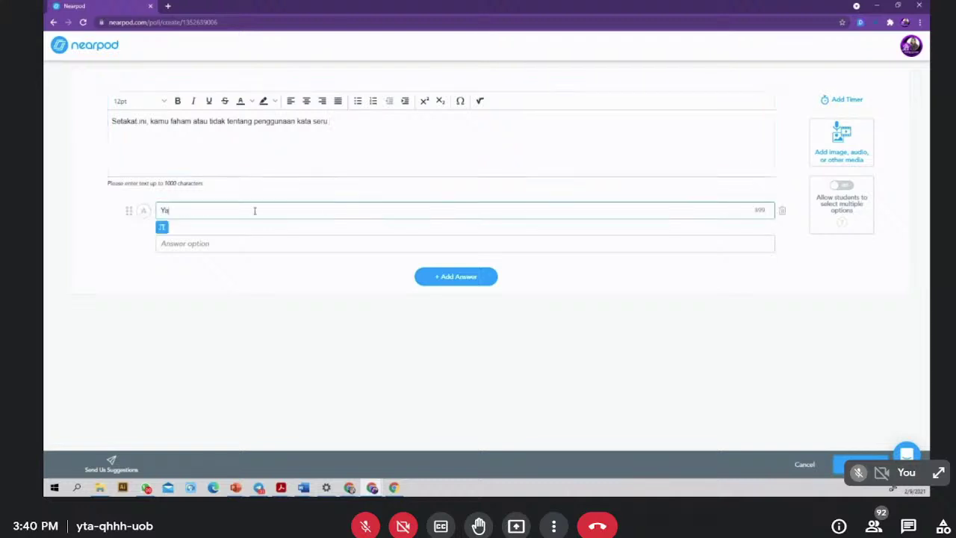
text(Tidak)
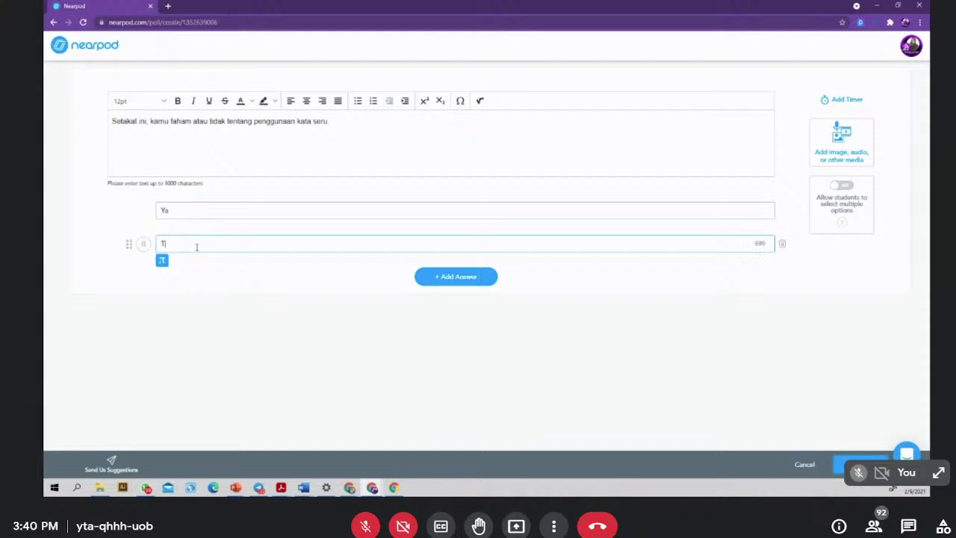
click(859, 464)
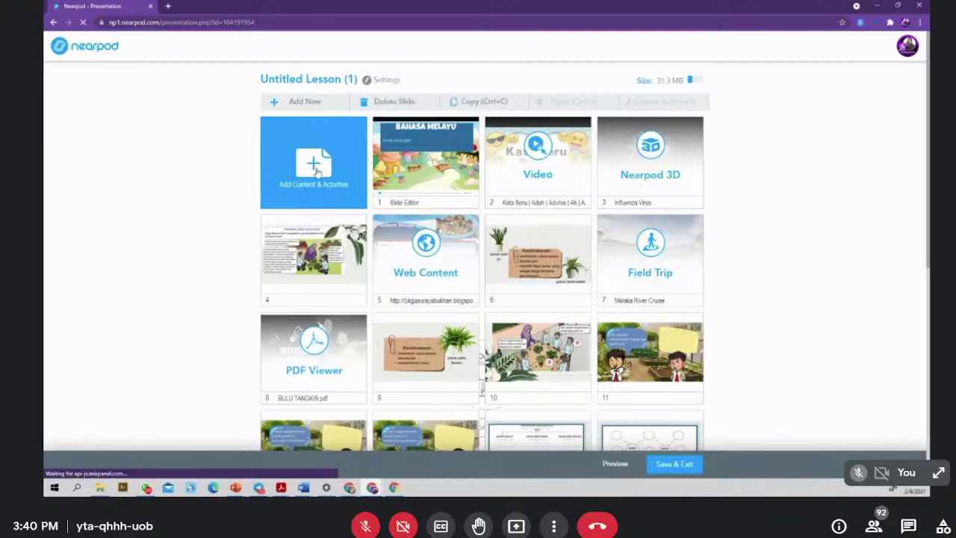
- Start a Fill in the Blanks activity and paste in the prepared sentences
click(317, 173)
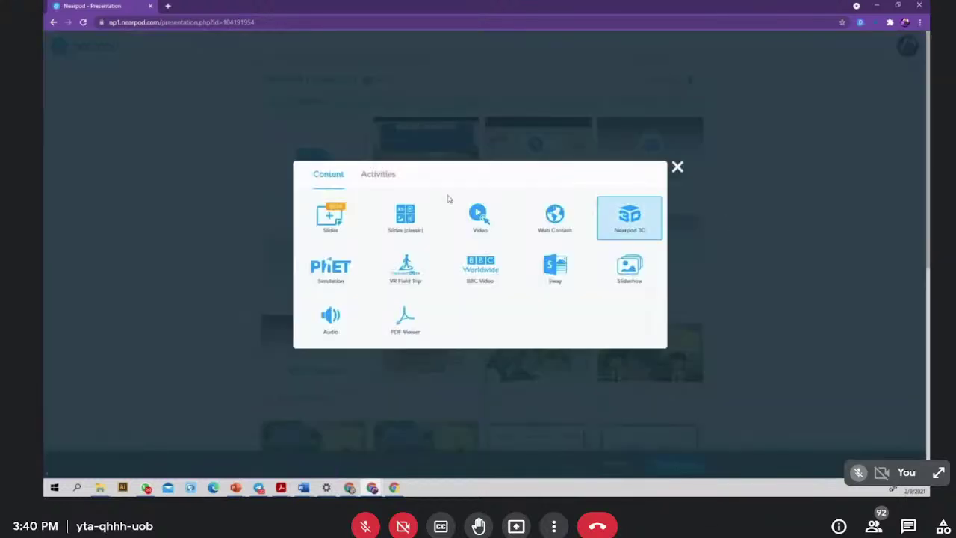
click(367, 179)
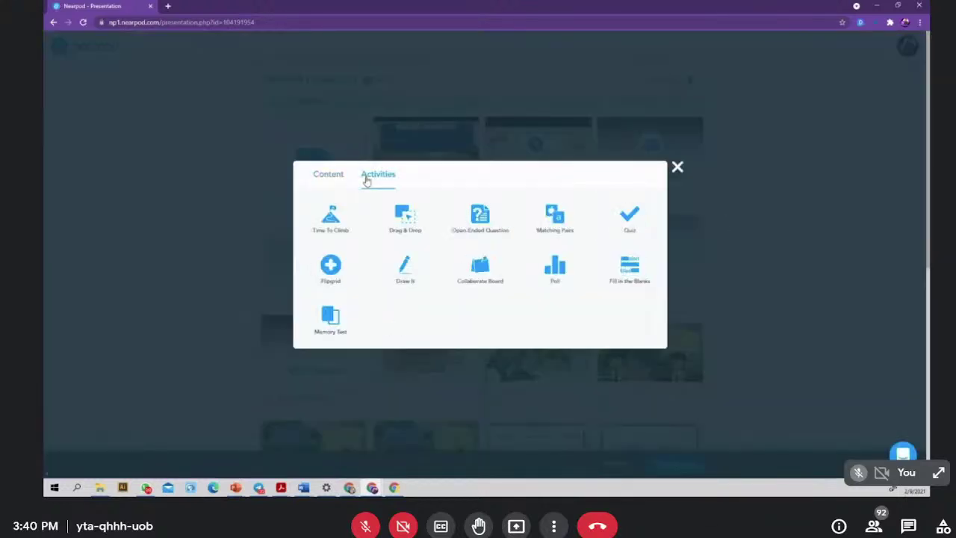
click(630, 271)
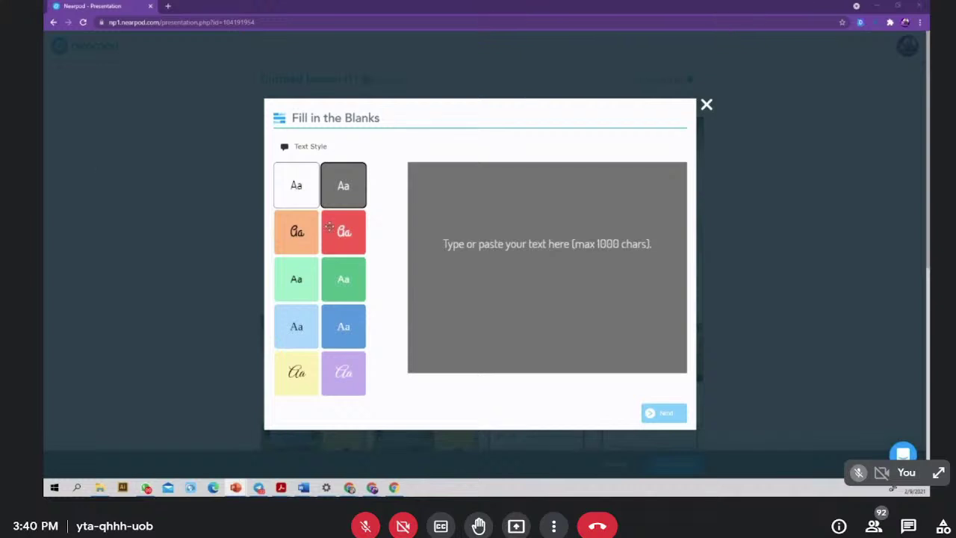
click(475, 213)
key(ctrl+v)
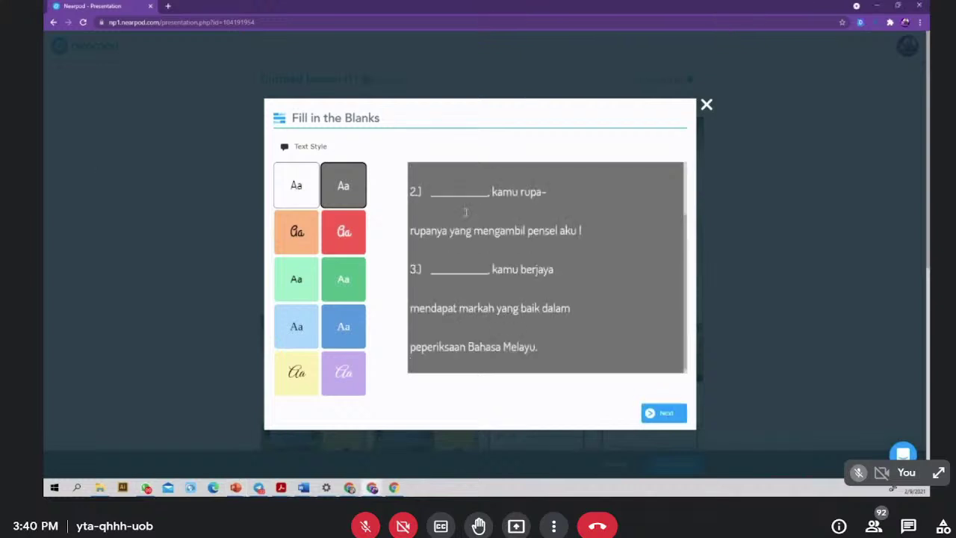
- Join sentence 1 onto one line and replace its blank with 'Hai,'
drag(489, 191, 432, 193)
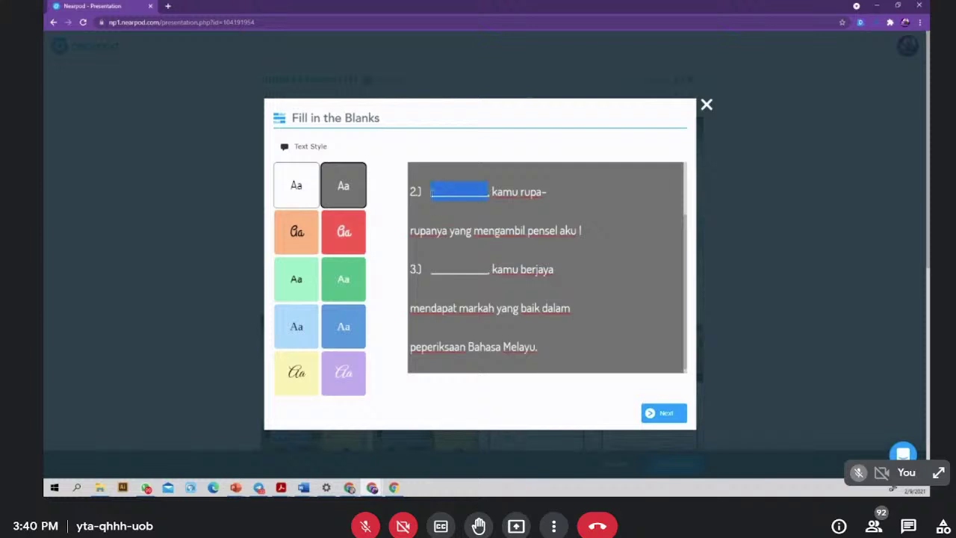
scroll(451, 235, up, 2)
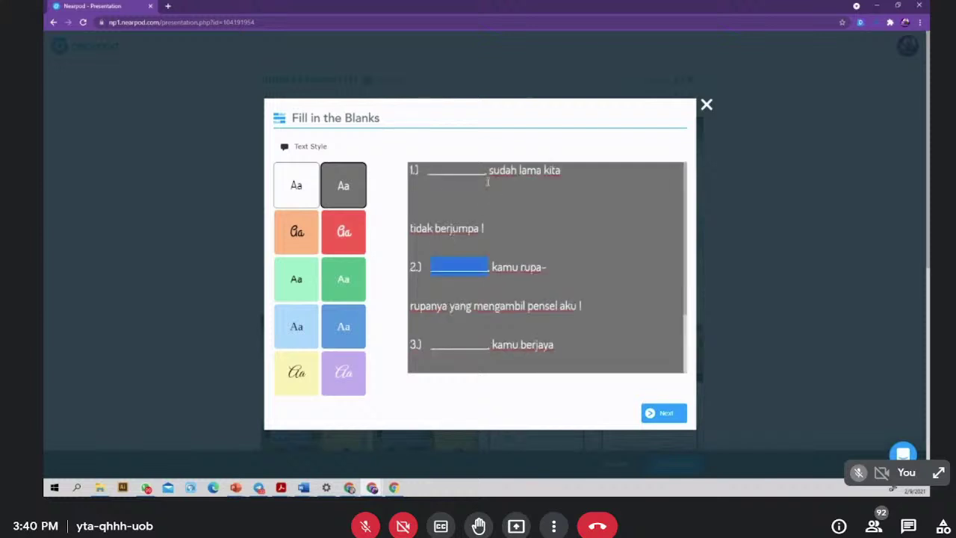
click(580, 173)
key(Delete)
key(Delete)
key(Delete)
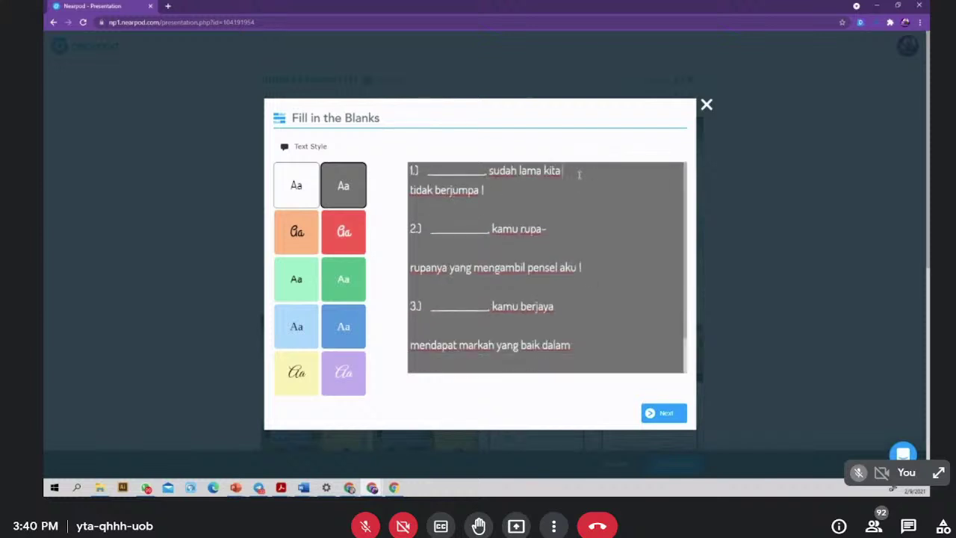
drag(486, 171, 426, 171)
key(ctrl+h)
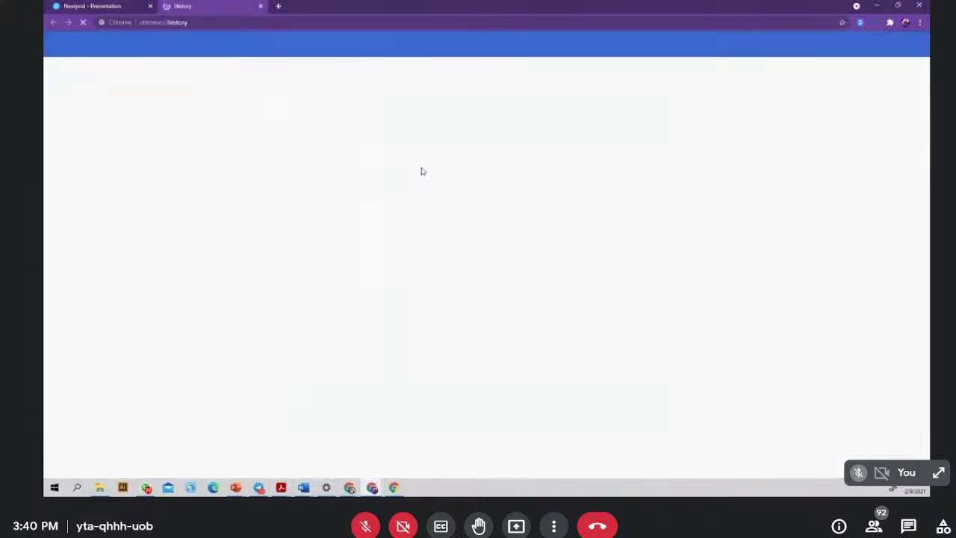
key(ctrl+shift+Tab)
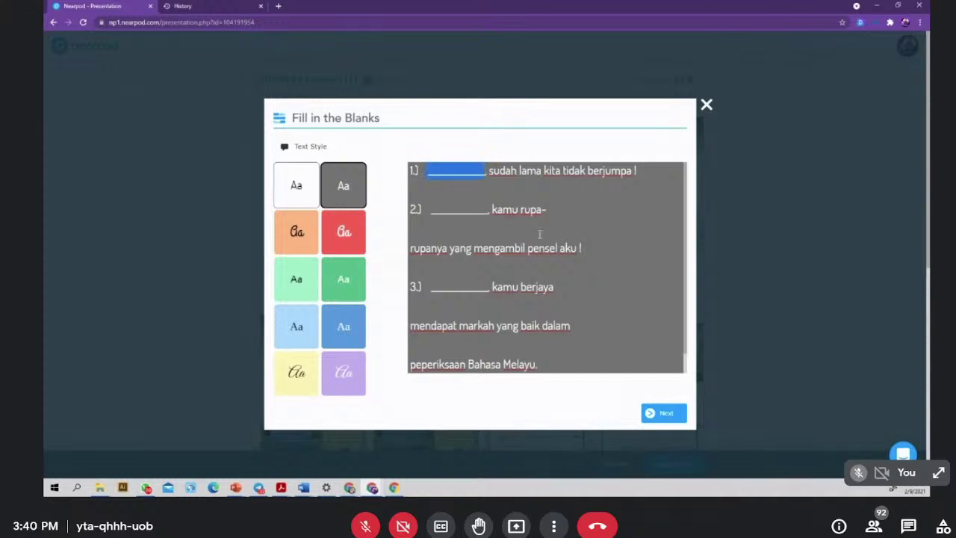
text(Hai,)
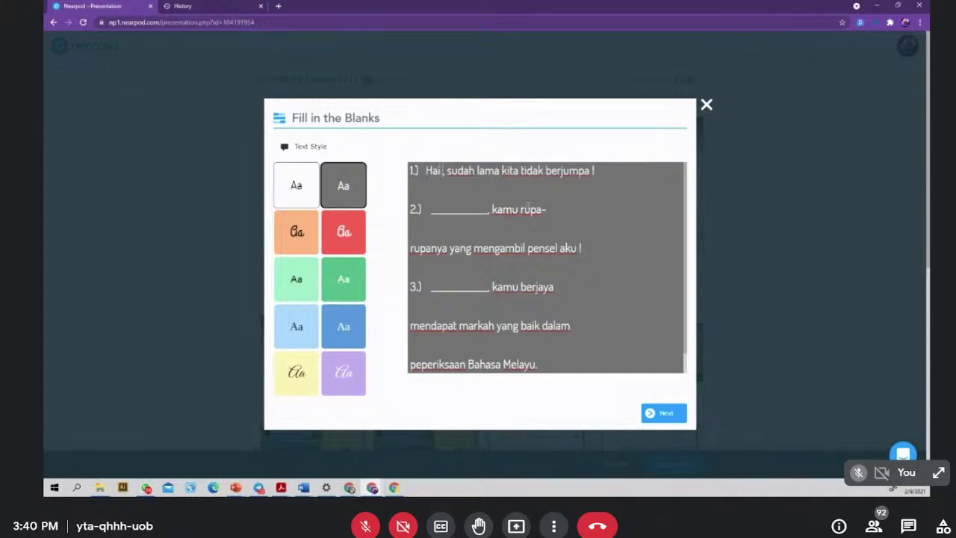
- Remove the line break in sentence 2 and replace its blank with 'Oh,'
click(555, 210)
key(Delete)
key(Delete)
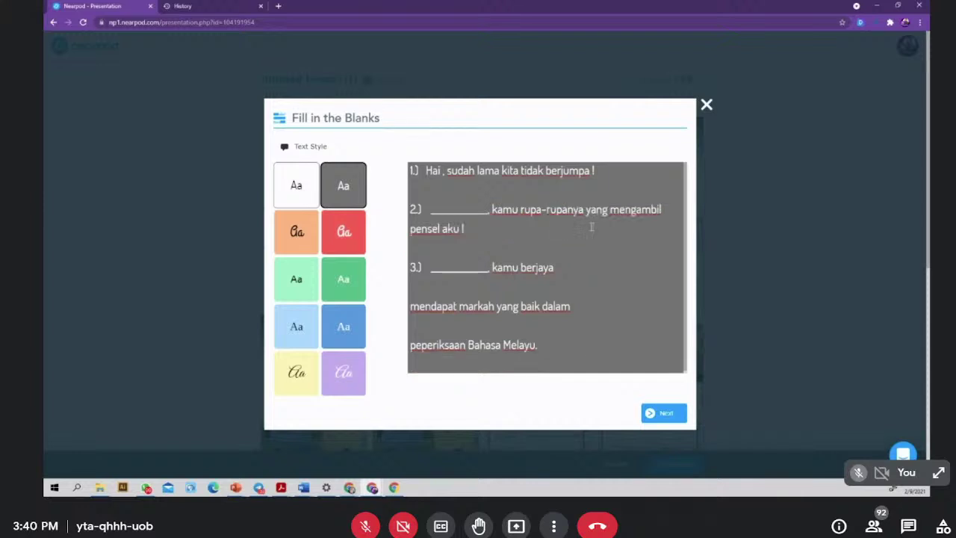
drag(450, 209, 434, 208)
key(BackSpace)
text(Oh,)
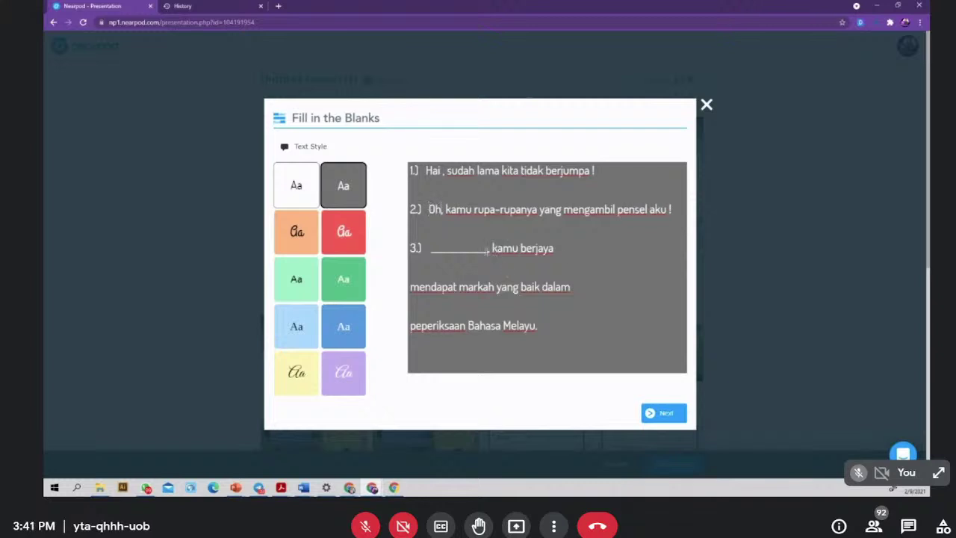
- Fill sentence 3's blank with 'Syabas' and join its broken lines into one
drag(488, 249, 437, 248)
text(Syabas ,)
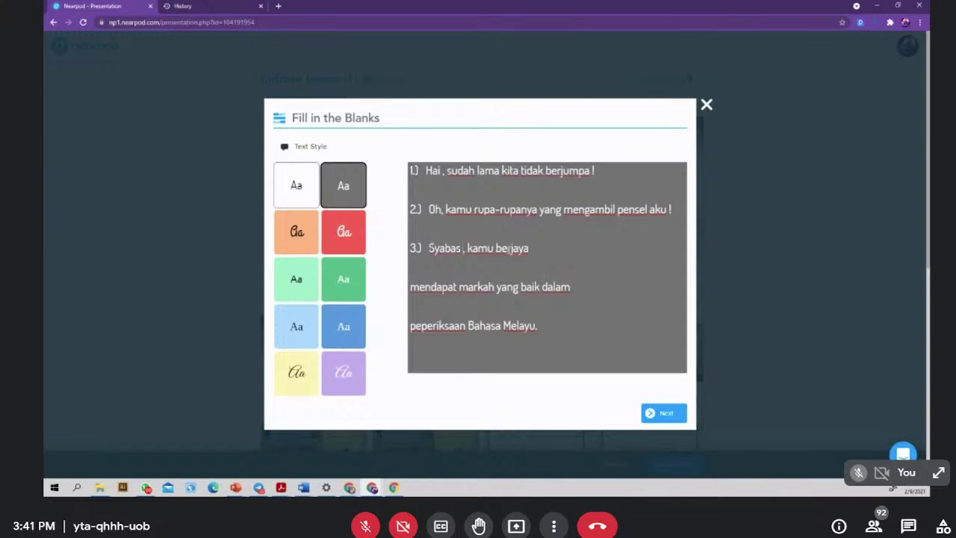
click(533, 248)
key(Delete)
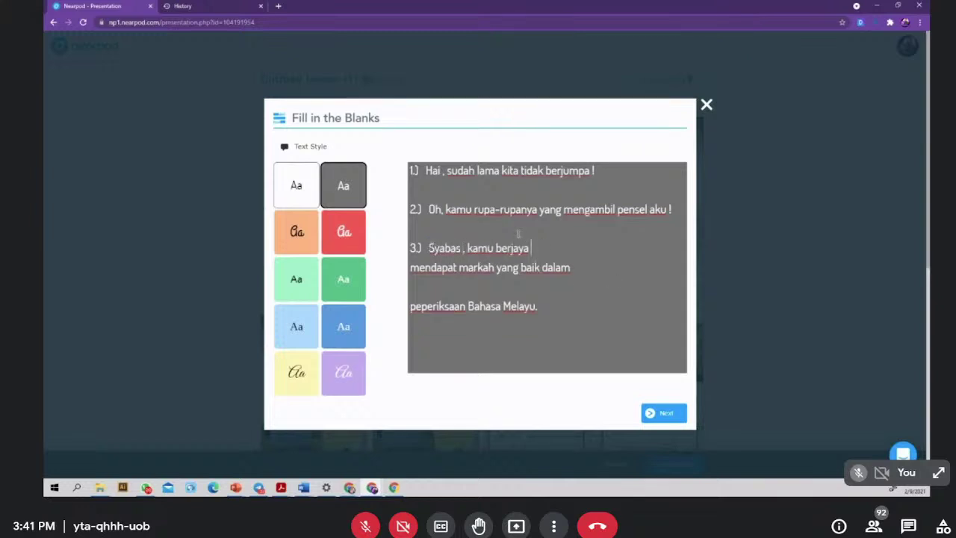
key(Delete)
click(453, 267)
key(Delete)
key(Delete)
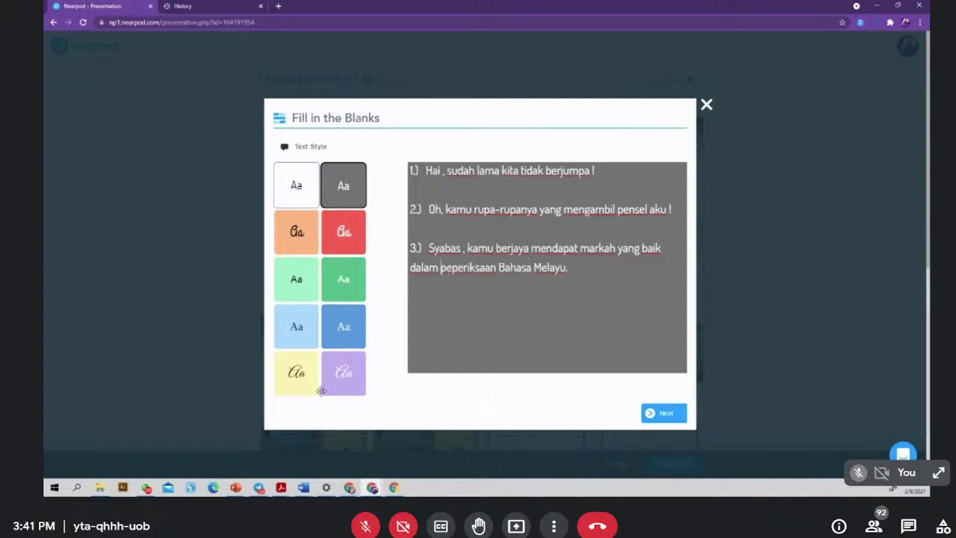
- Apply the light blue text style and continue to choosing blanks
click(347, 327)
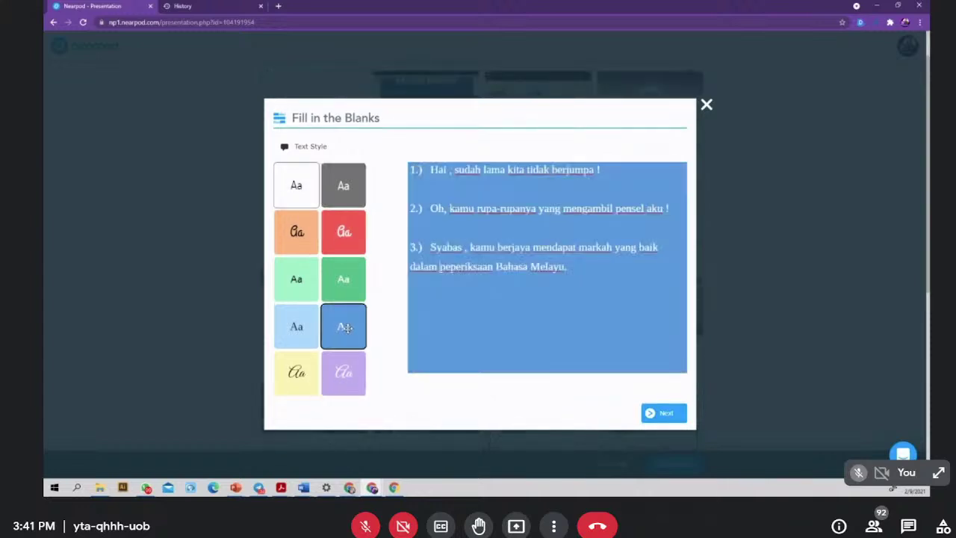
click(340, 278)
click(293, 281)
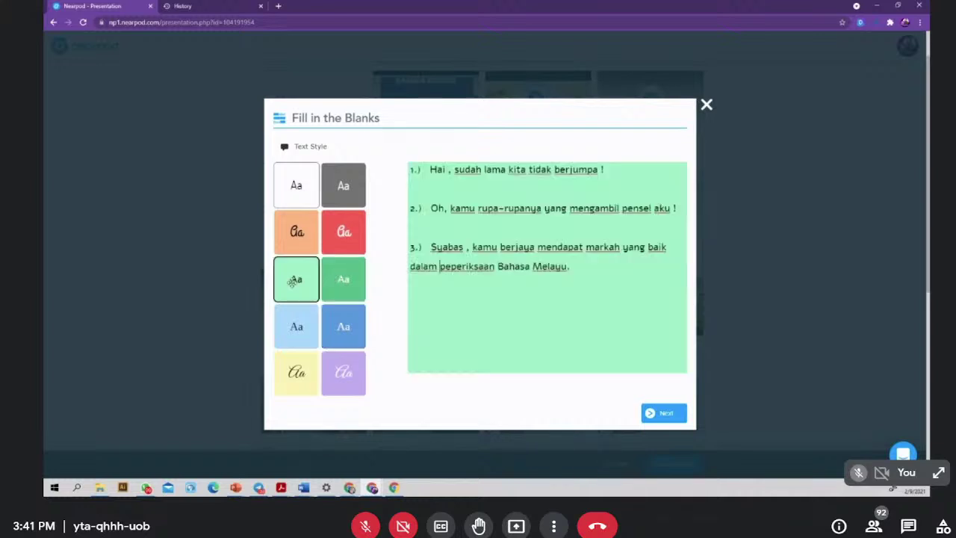
click(308, 327)
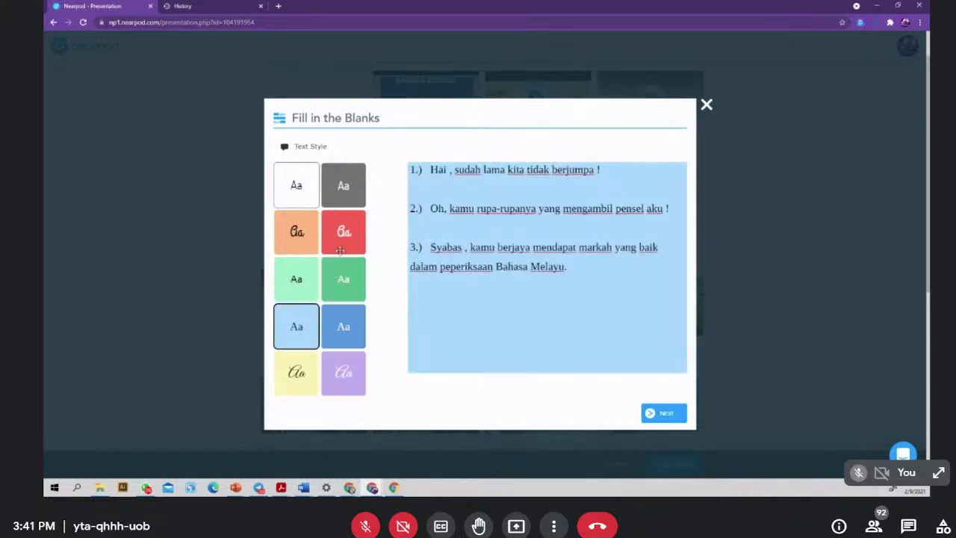
click(667, 413)
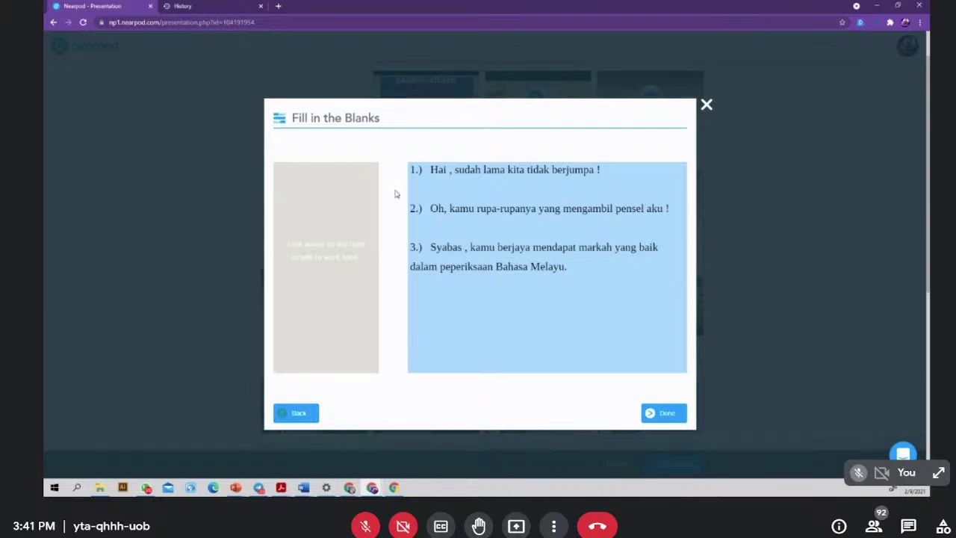
- Mark Hai, Oh and Syabas as the blanks and add the activity to the lesson
double_click(439, 170)
double_click(438, 208)
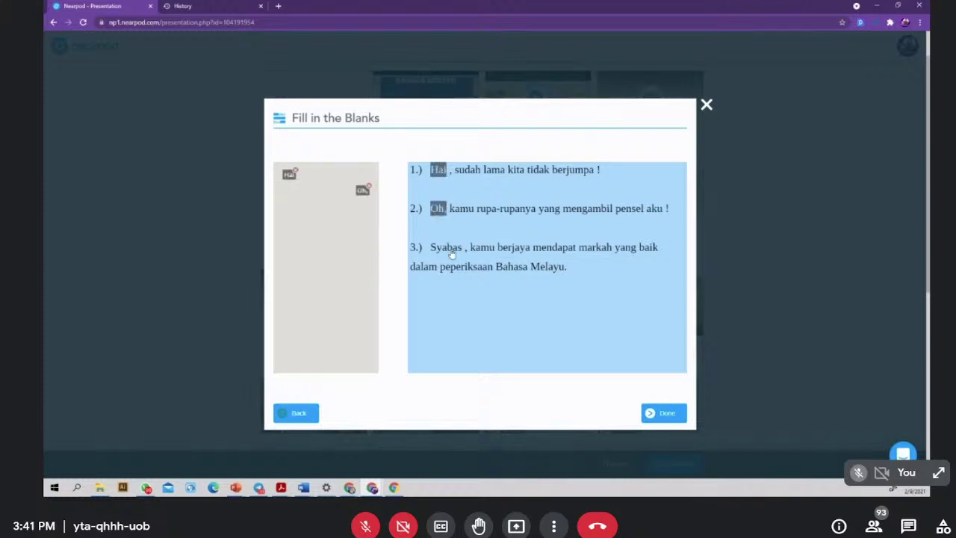
double_click(446, 247)
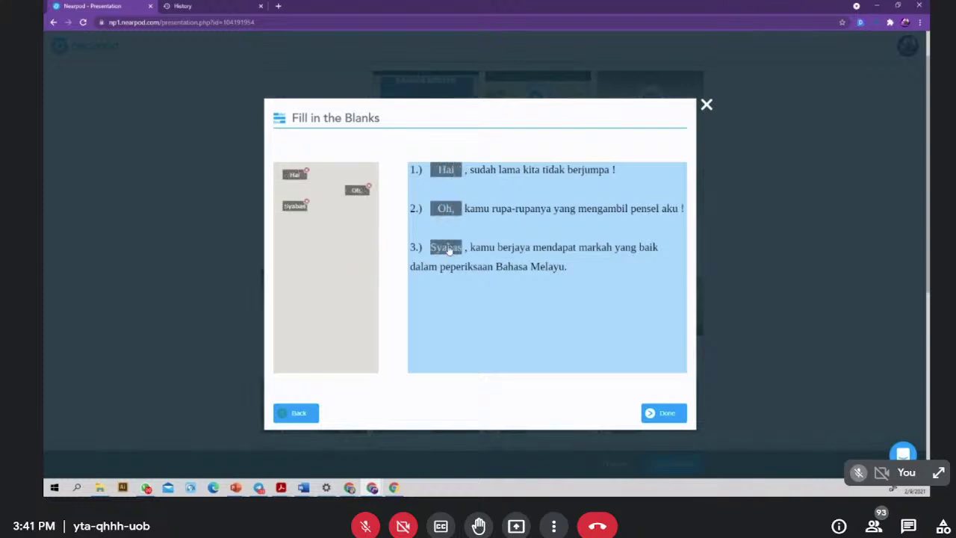
click(665, 415)
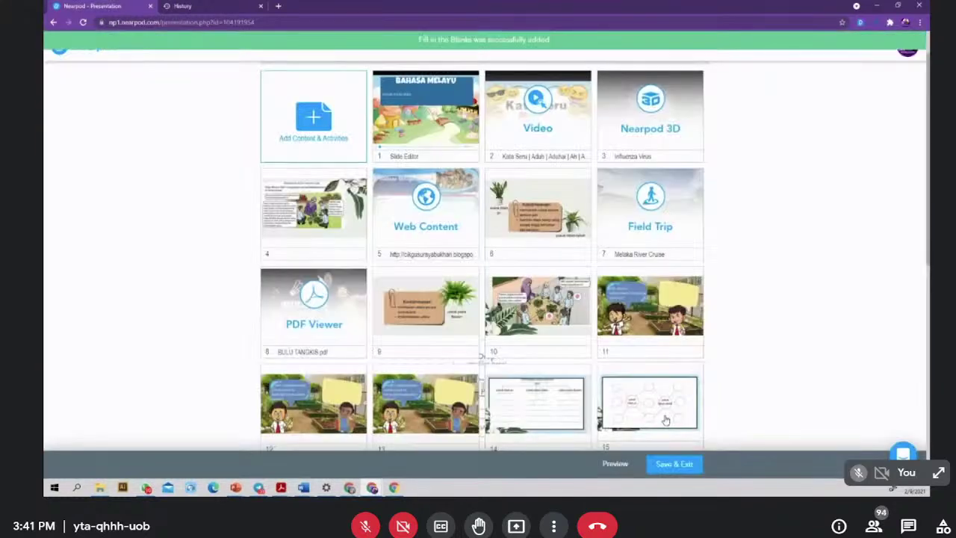
- Add a Memory Test from the Activities list in Add Content & Activities
click(314, 127)
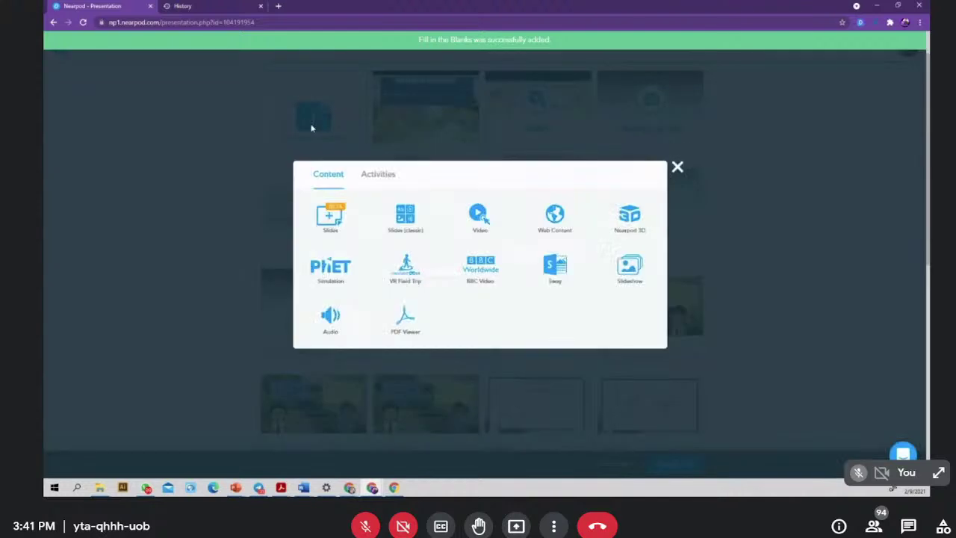
click(375, 174)
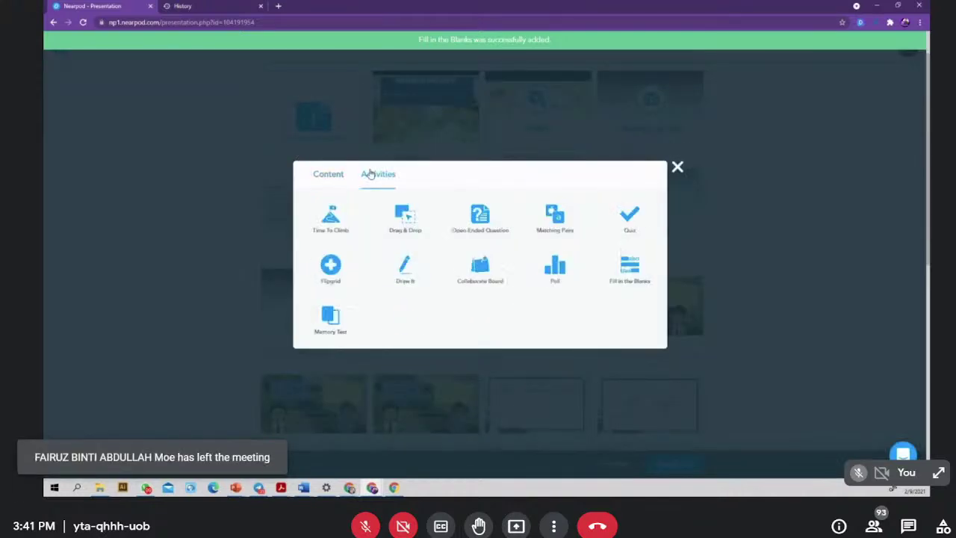
click(333, 327)
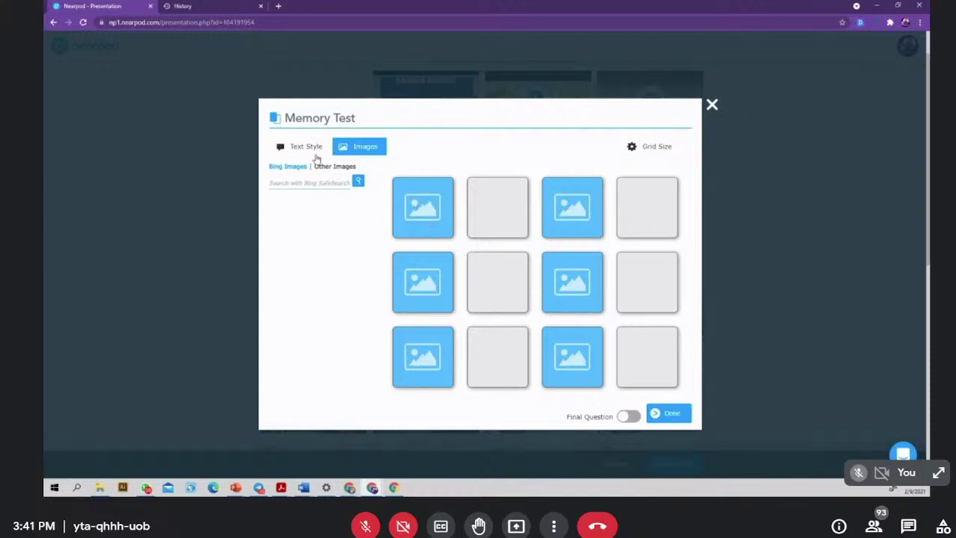
- Check the card text styles, dismiss the incomplete-cards warning, and return to adding pictures
click(301, 146)
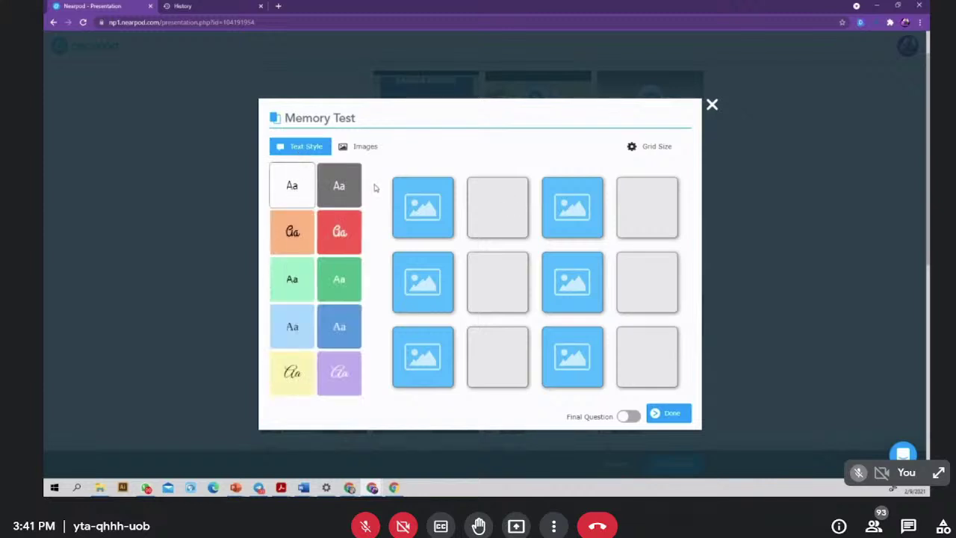
click(670, 419)
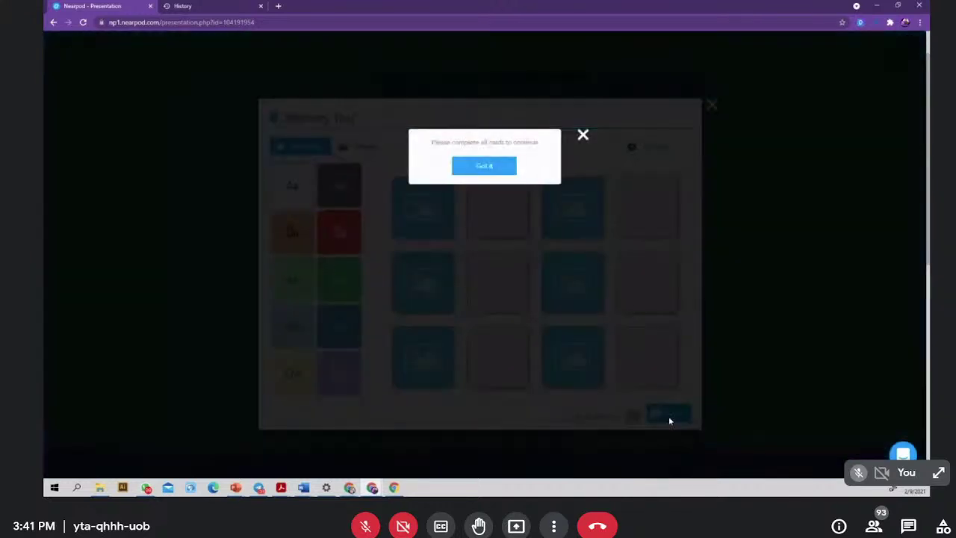
click(583, 135)
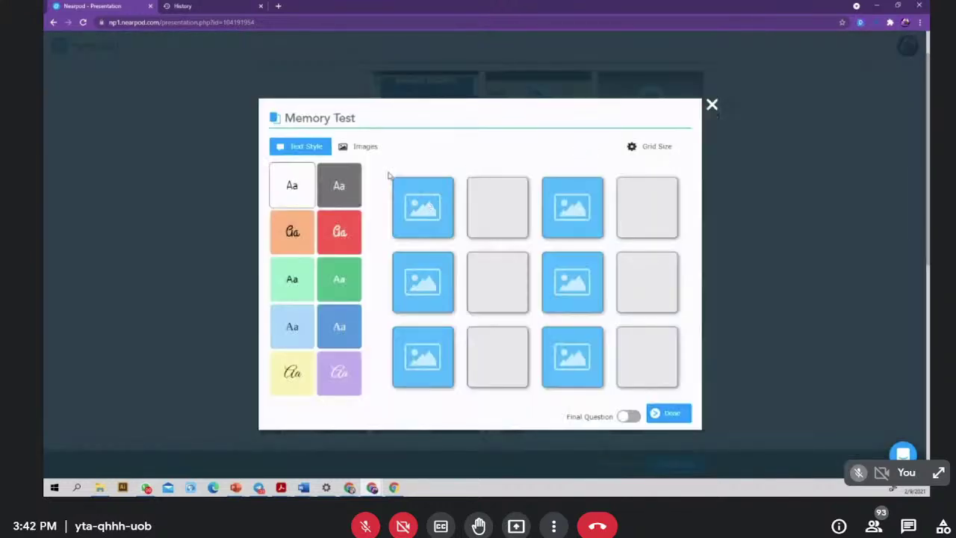
click(360, 145)
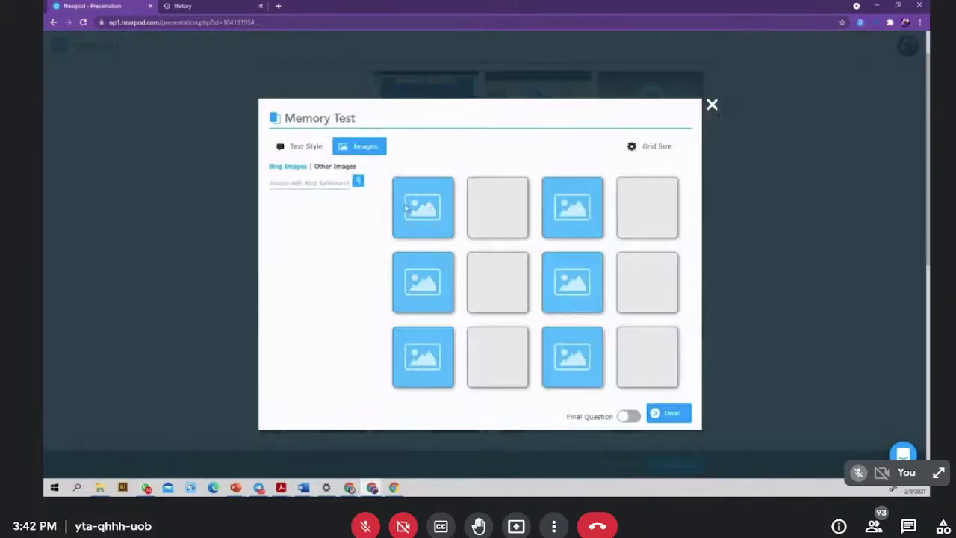
- Search images for 'Sad' and place the sad baby picture on the first two cards
click(320, 183)
text(s)
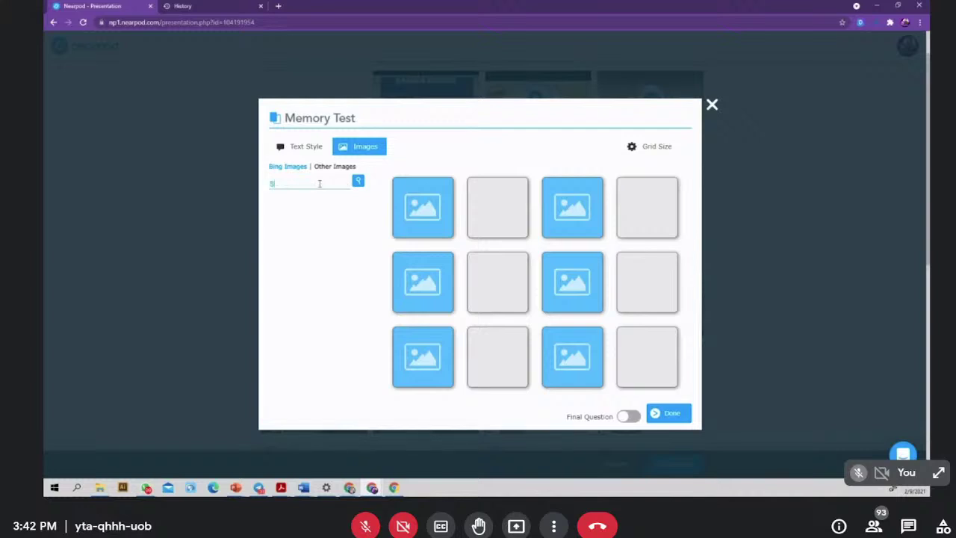
click(359, 181)
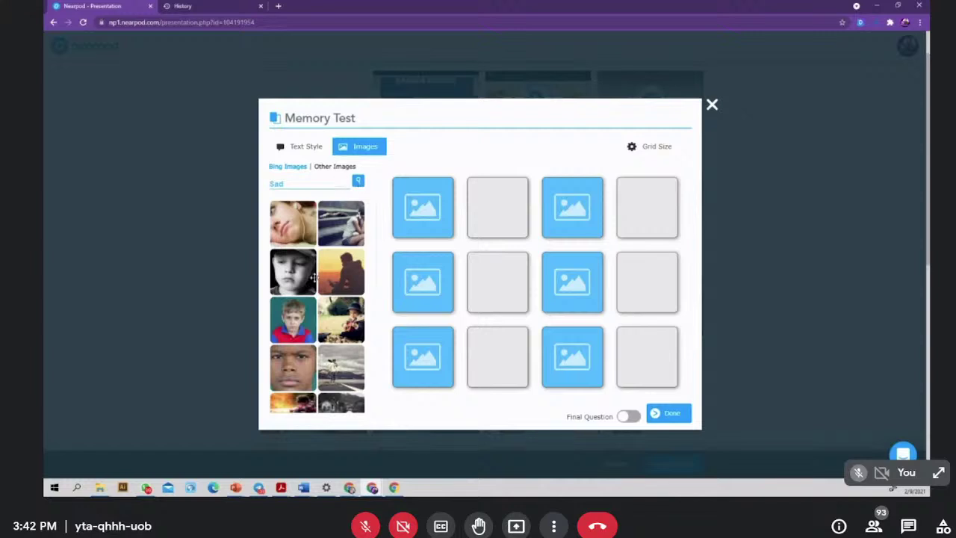
scroll(318, 293, down, 5)
scroll(318, 293, down, 2)
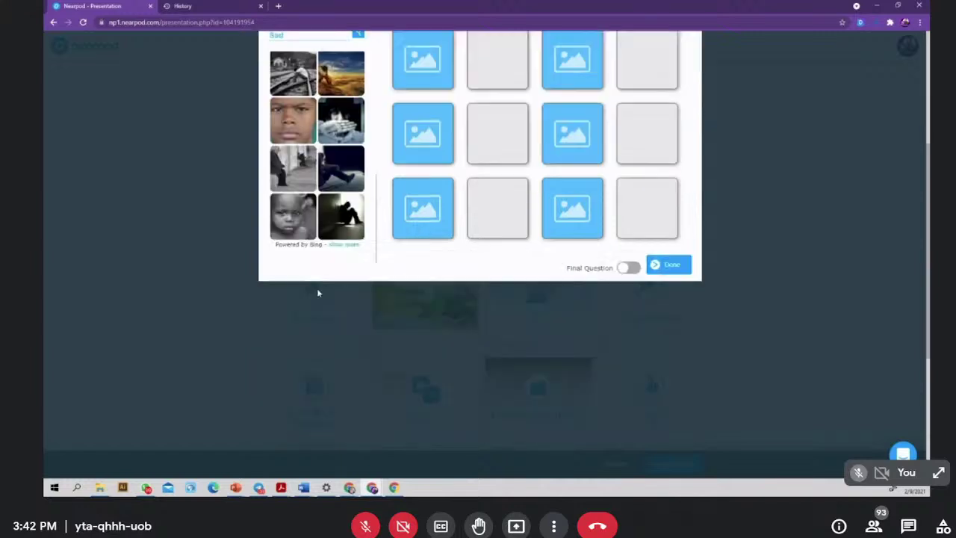
scroll(319, 292, up, 2)
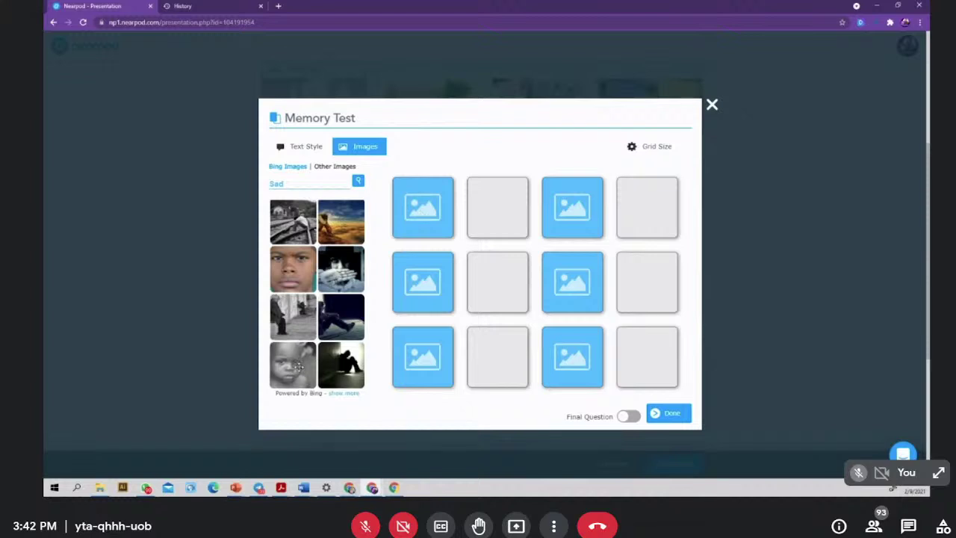
drag(302, 364, 411, 209)
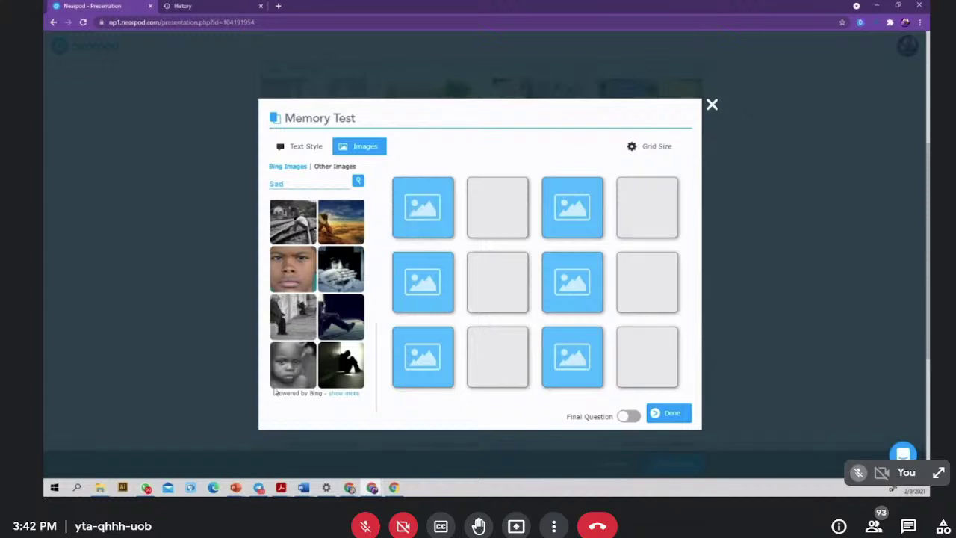
drag(293, 366, 493, 212)
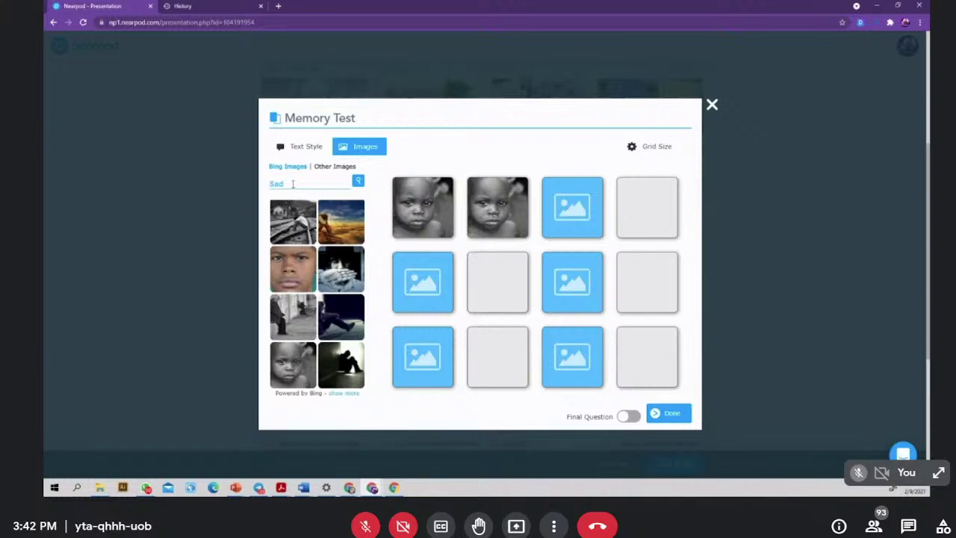
- Search images for 'happy' and place the smiling woman picture on a top-row card
drag(292, 184, 238, 184)
key(BackSpace)
text(happy)
click(358, 181)
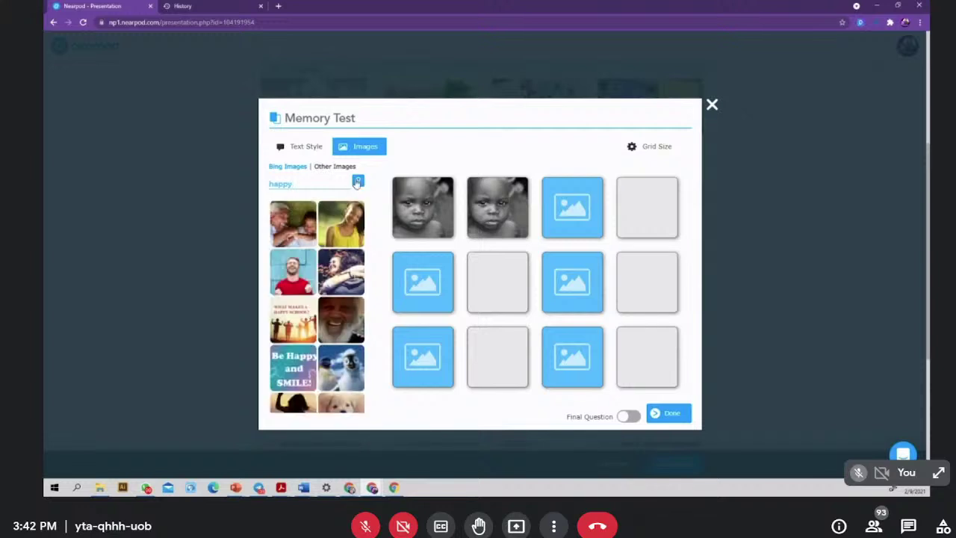
drag(340, 224, 635, 209)
click(908, 526)
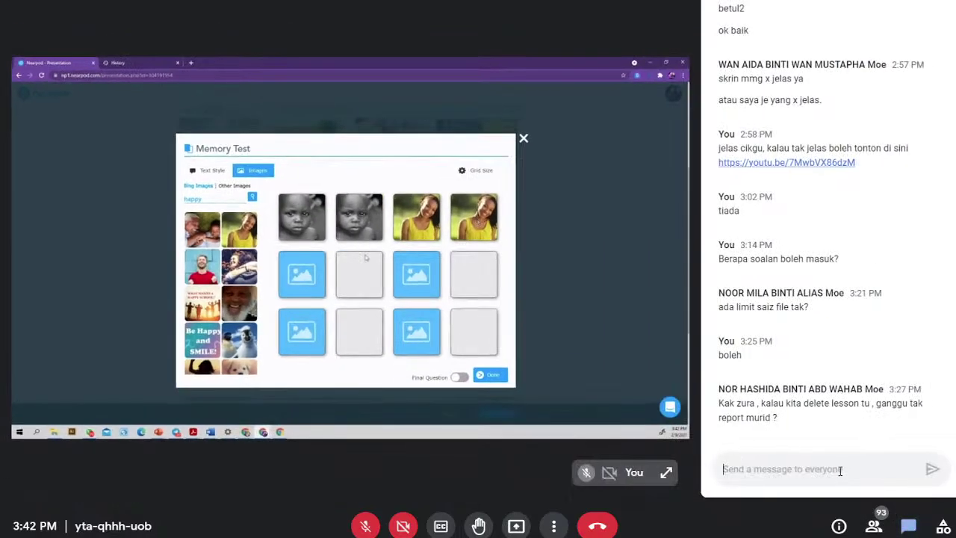
- Send 'boleh masuk gambar sendiri kan untuk memory test' in the Meet chat and close it
click(840, 469)
text(boleh )
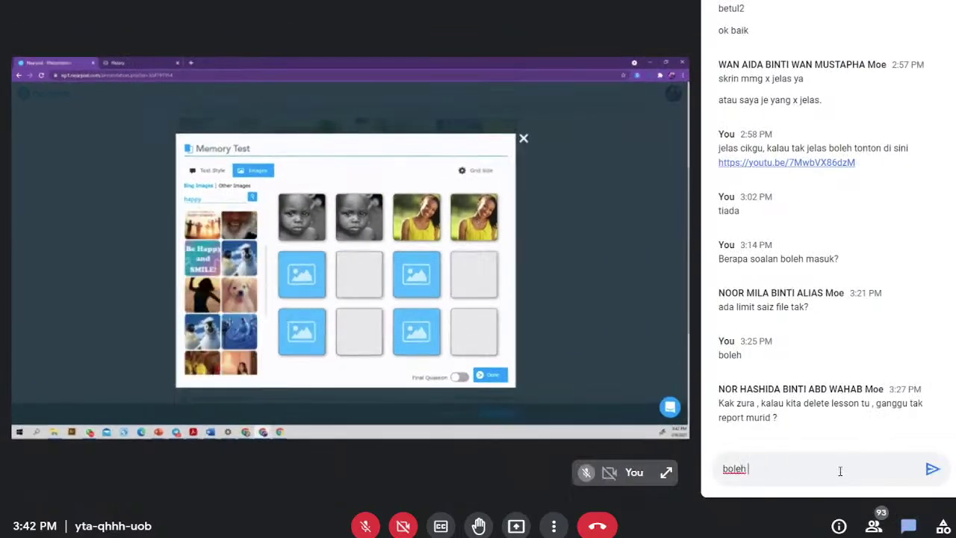
text(masuk g)
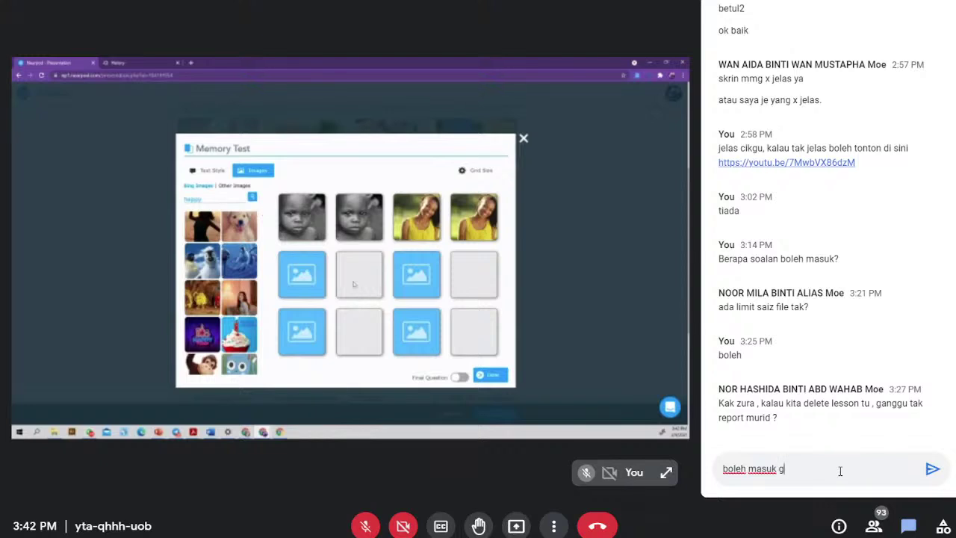
text(ambar sendiri kan)
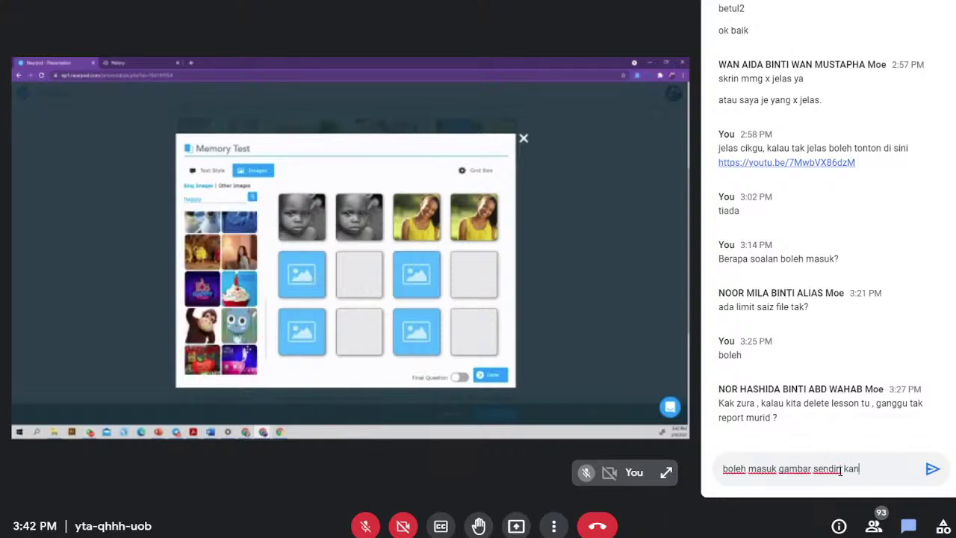
text( untuk)
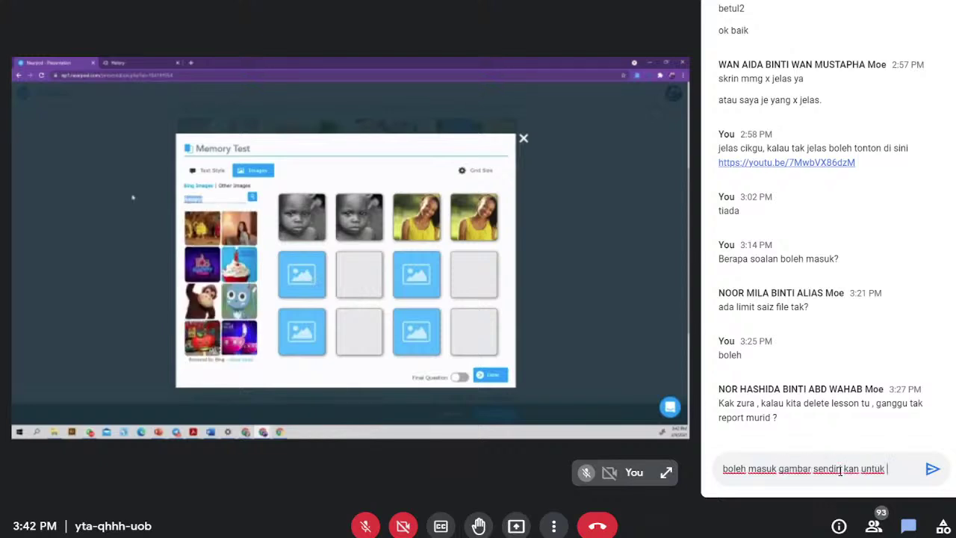
text( memory test)
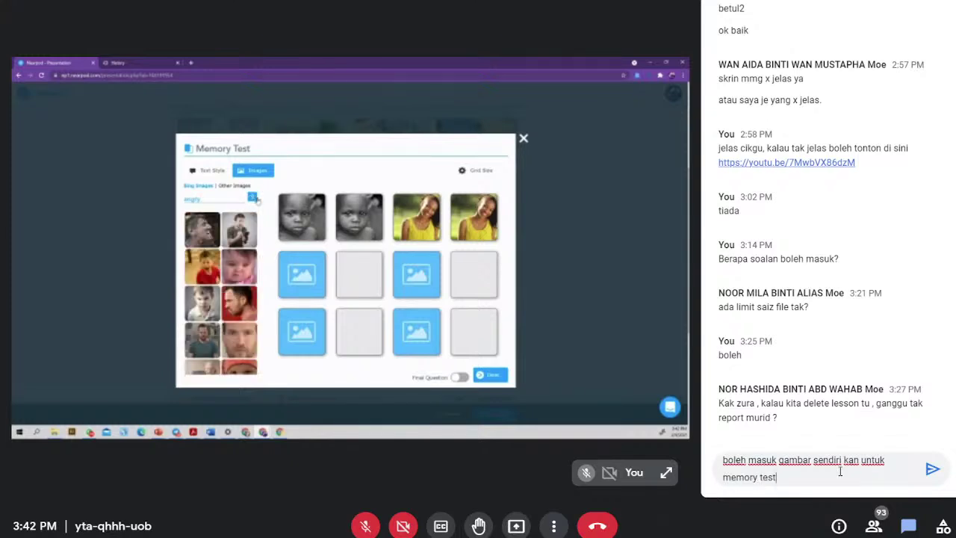
key(Return)
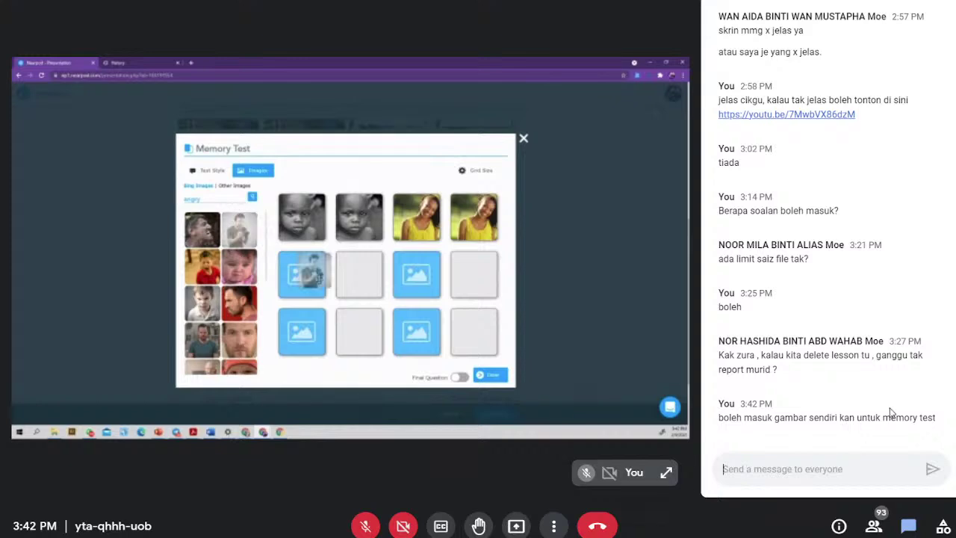
click(909, 525)
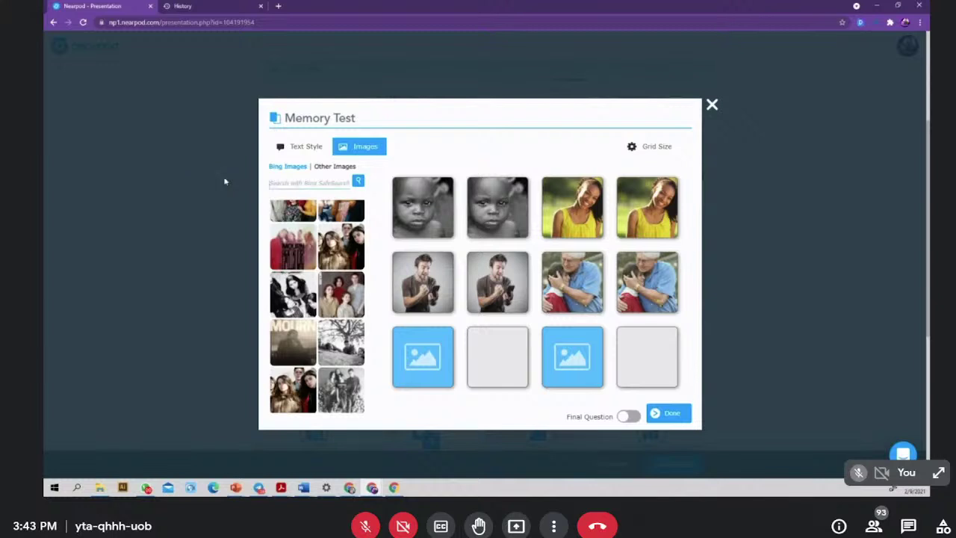
- Search images for 'joy' and drop the joy woman picture into the empty pair
click(275, 184)
text(lo)
text(y)
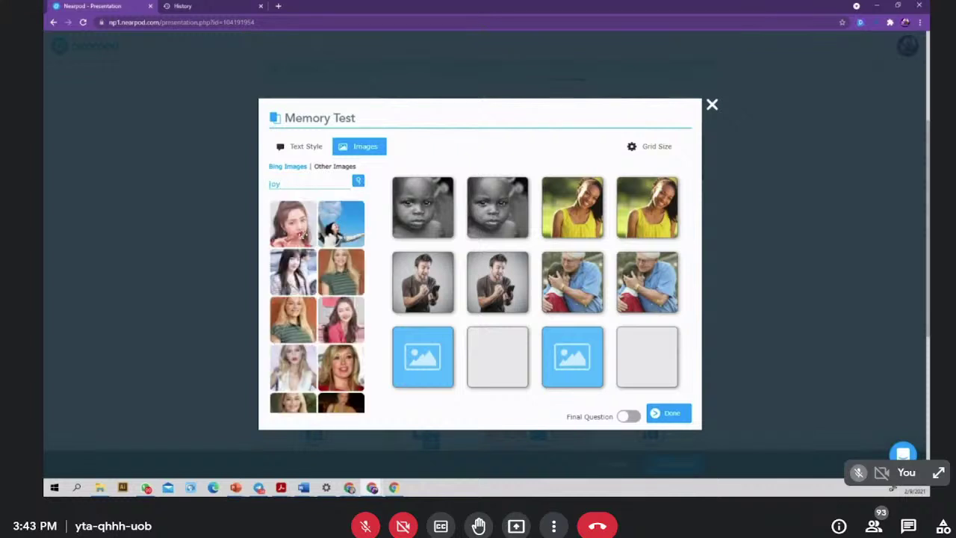
drag(340, 221, 418, 351)
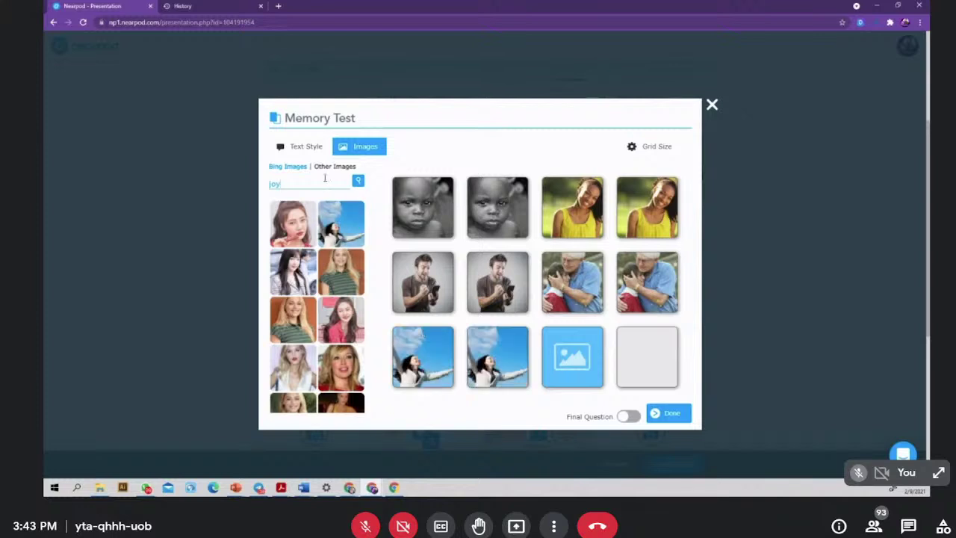
- Search for 'excited' images and finish the Memory Test, adding it to the lesson
drag(303, 184, 227, 183)
key(BackSpace)
text(excited)
click(357, 181)
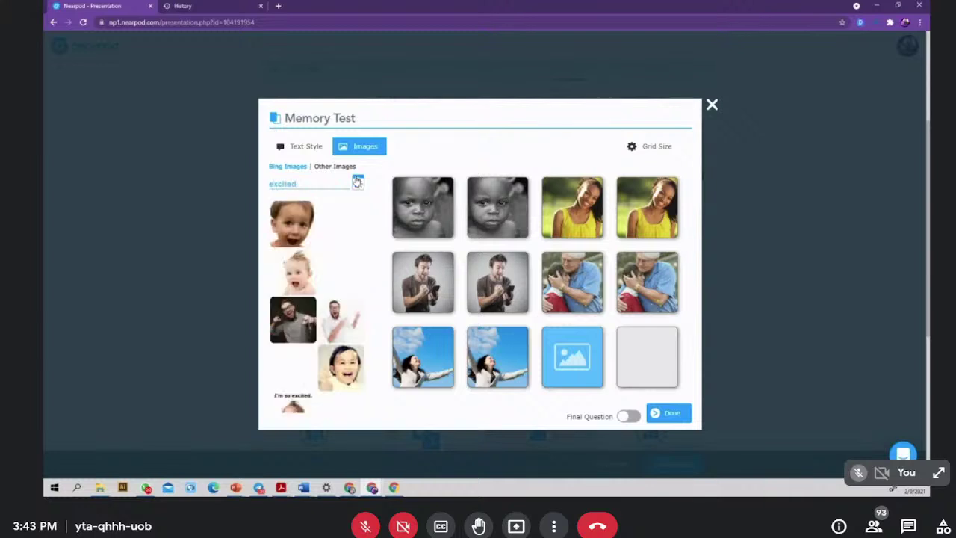
click(670, 412)
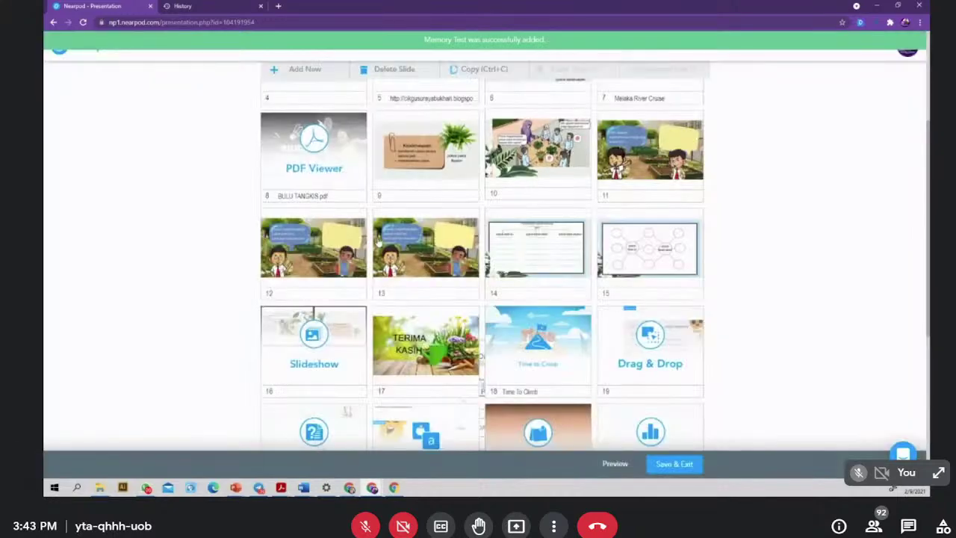
- Open the Flipgrid builder from the Activities list in Add Content & Activities
scroll(314, 172, up, 3)
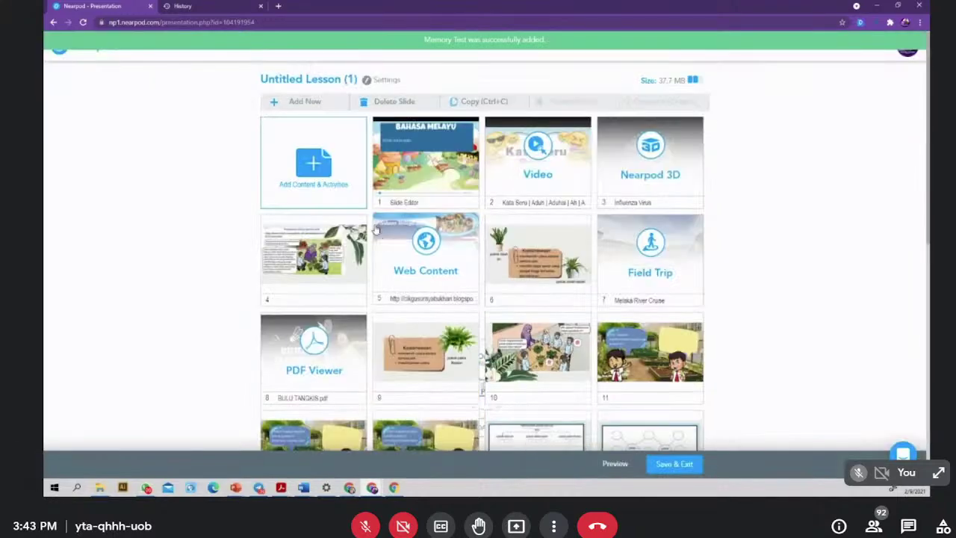
click(314, 172)
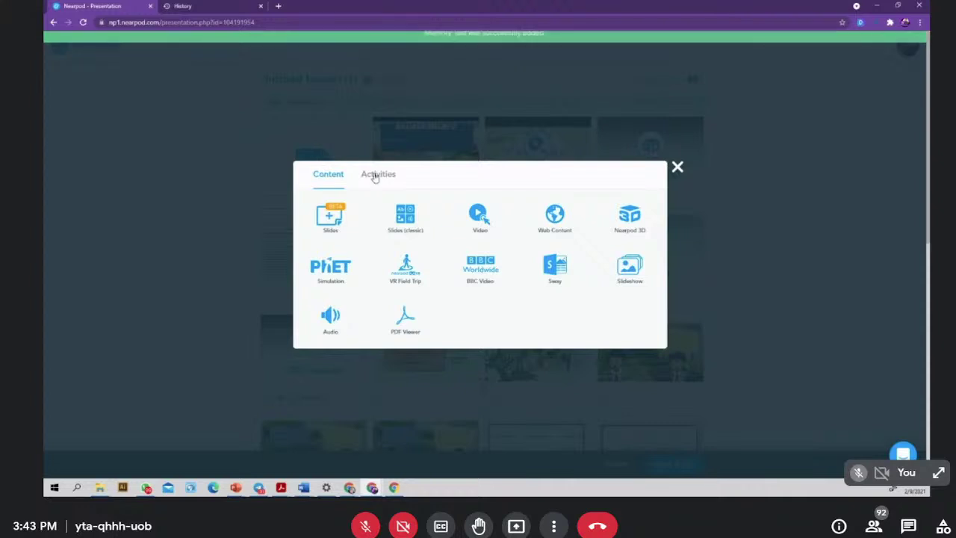
click(375, 176)
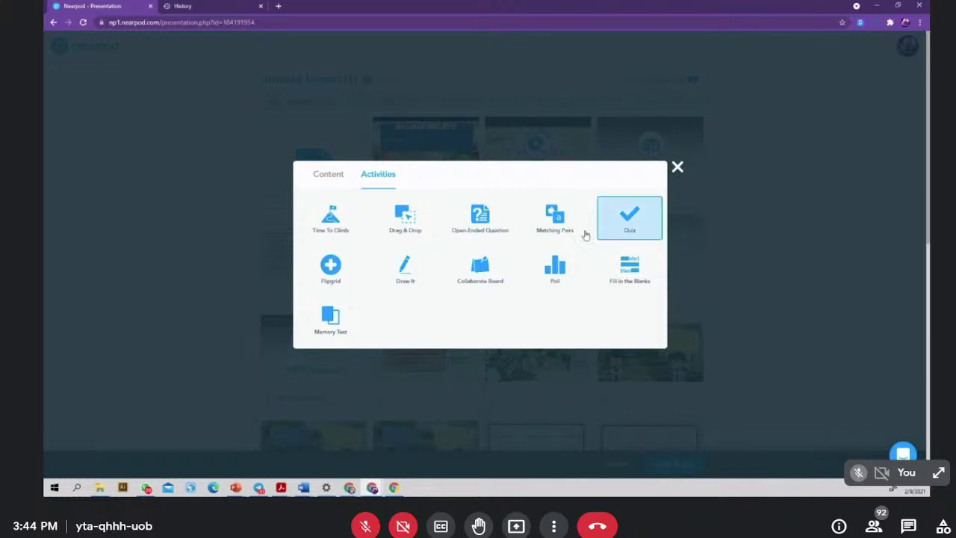
click(339, 277)
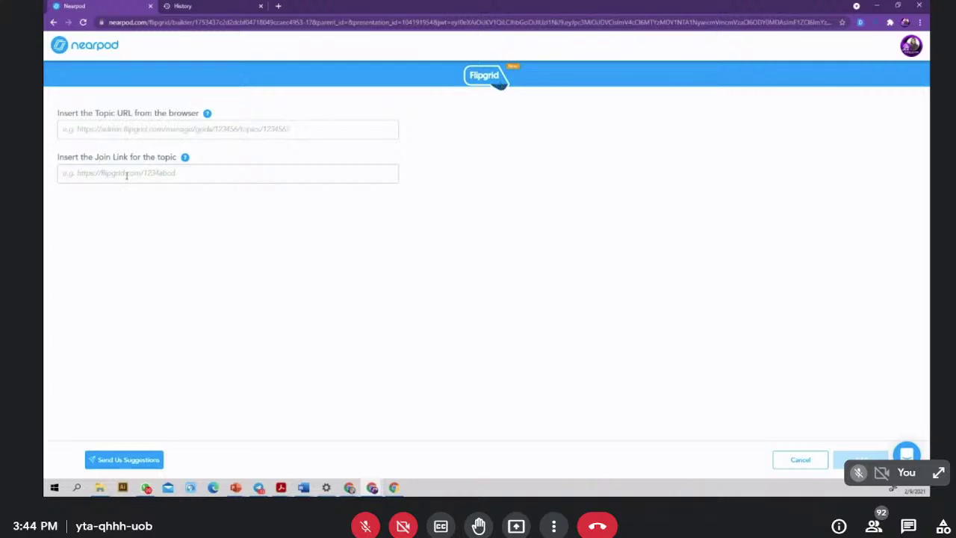
- Cancel the Flipgrid builder unsaved and reopen the list of content to add
click(803, 462)
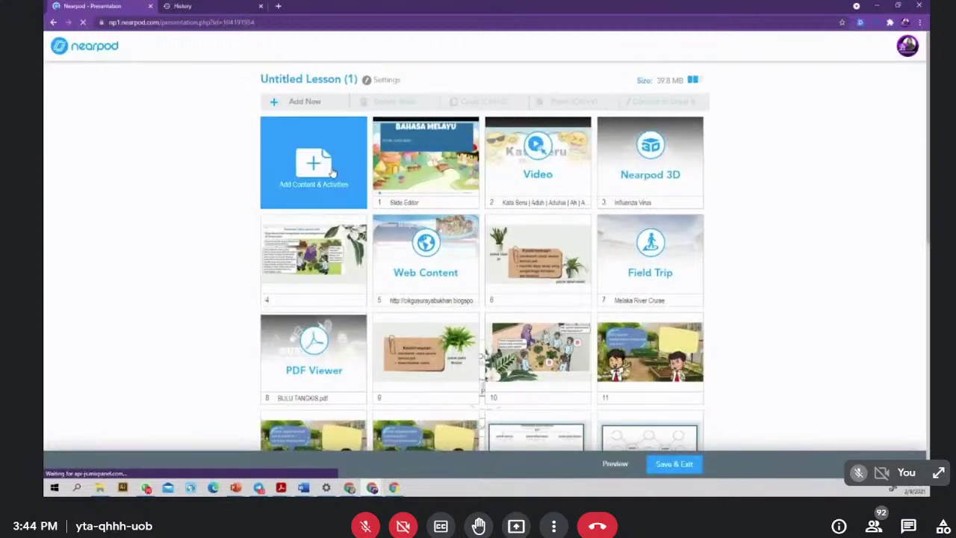
click(333, 172)
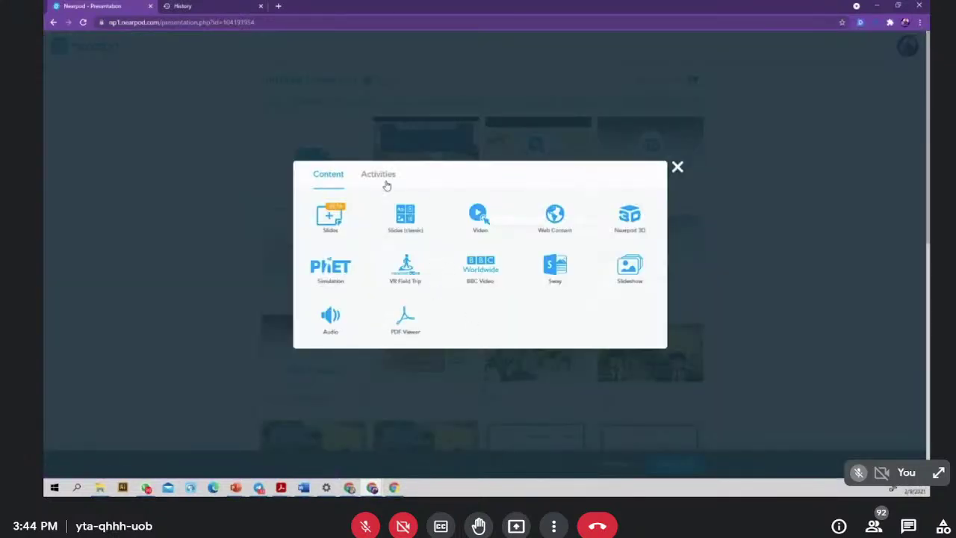
- Add a Draw It activity using the Slide8 image from Downloads as its background
click(383, 178)
click(405, 268)
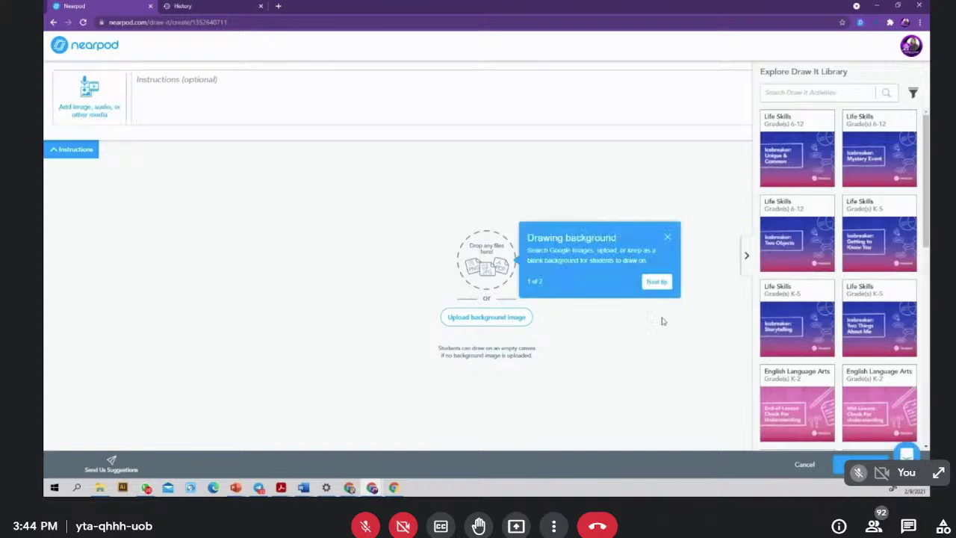
click(491, 320)
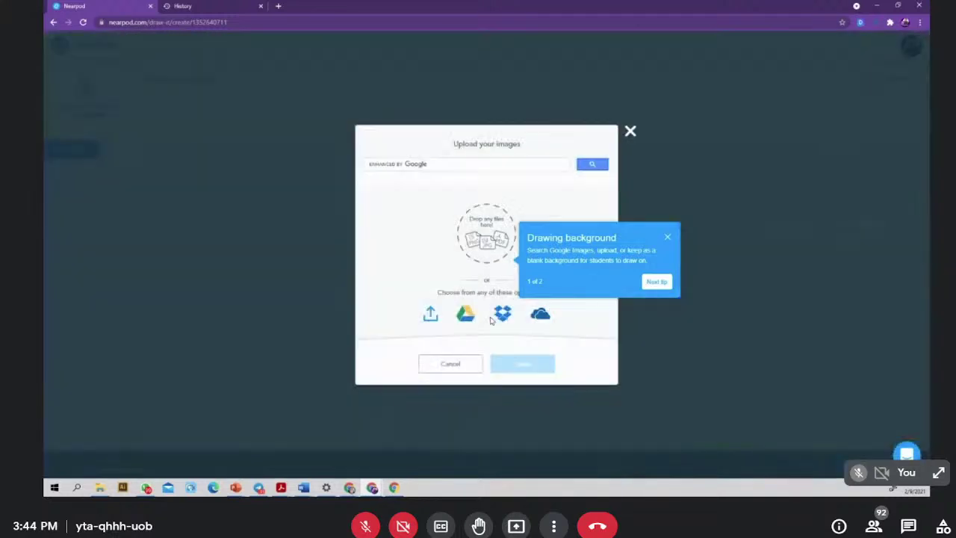
click(434, 317)
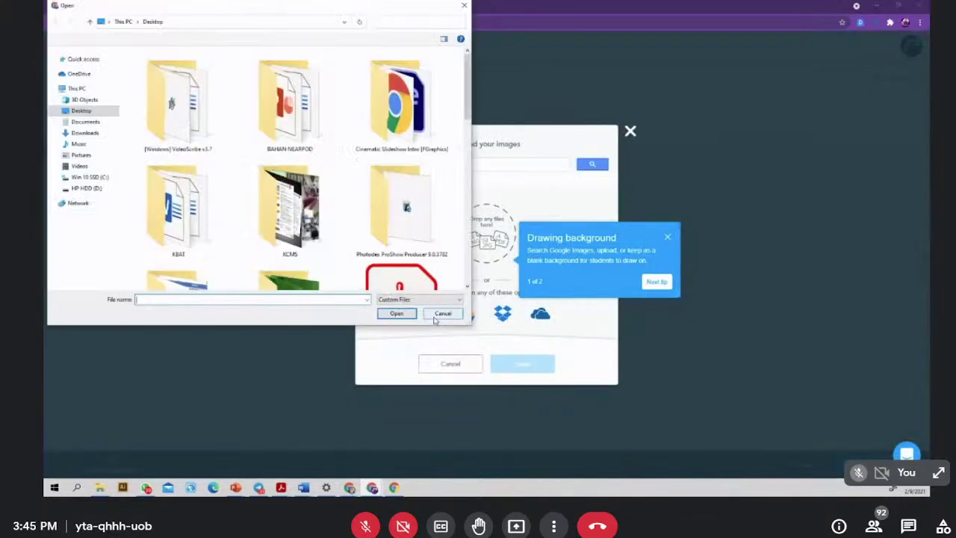
click(84, 133)
scroll(234, 168, down, 5)
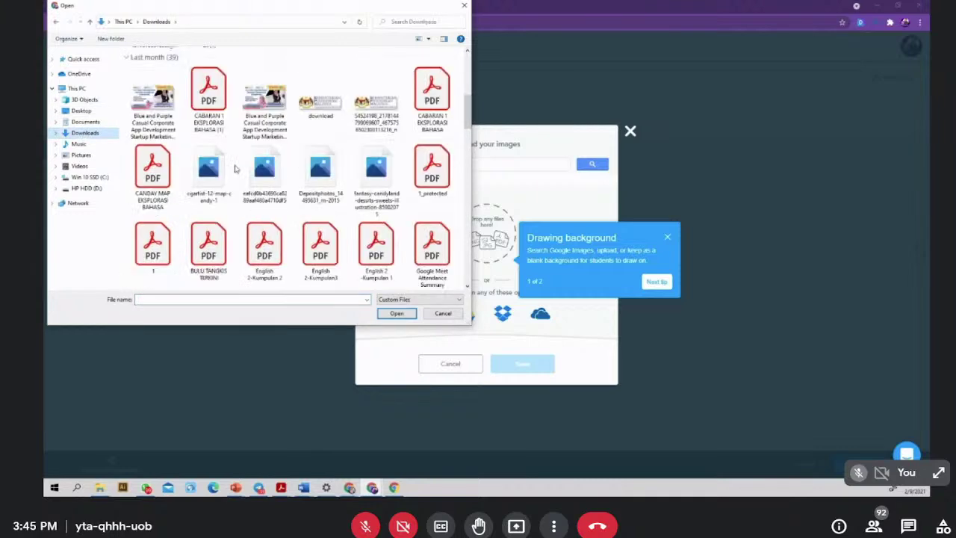
scroll(235, 167, down, 5)
scroll(350, 243, up, 5)
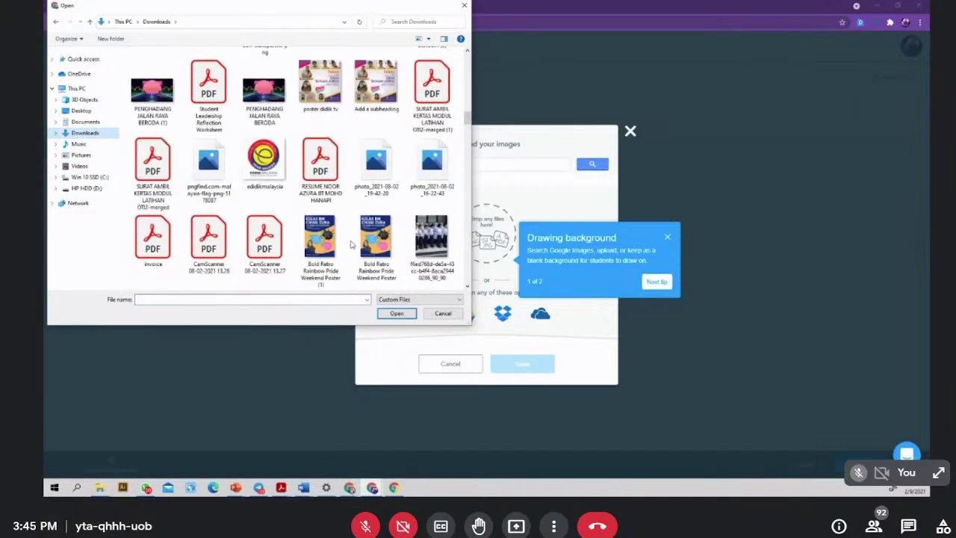
scroll(350, 241, down, 5)
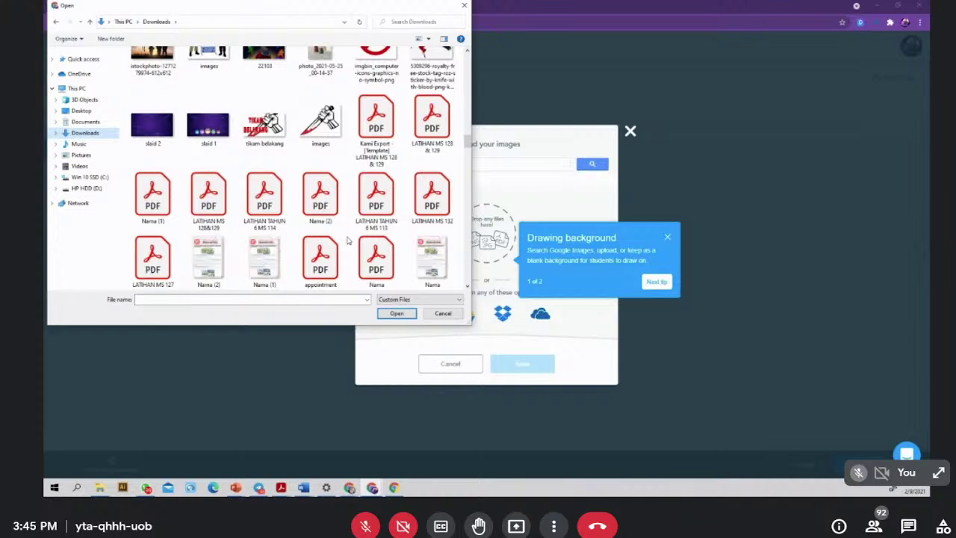
scroll(347, 241, up, 3)
scroll(348, 241, down, 8)
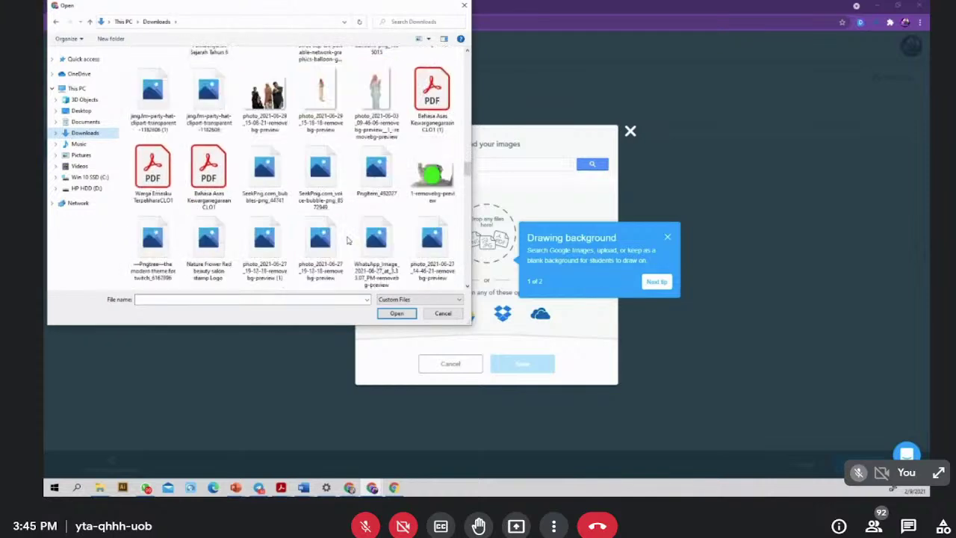
scroll(348, 241, down, 8)
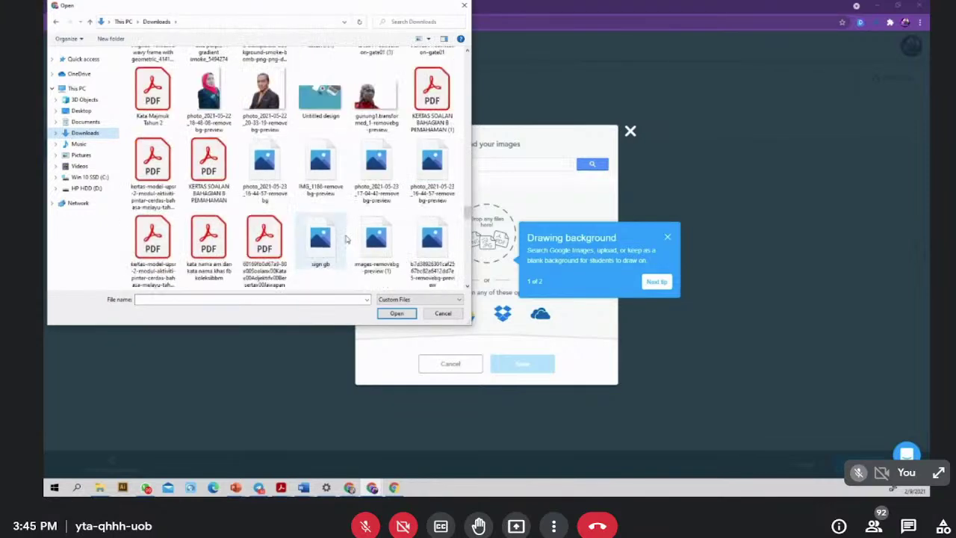
scroll(346, 239, down, 8)
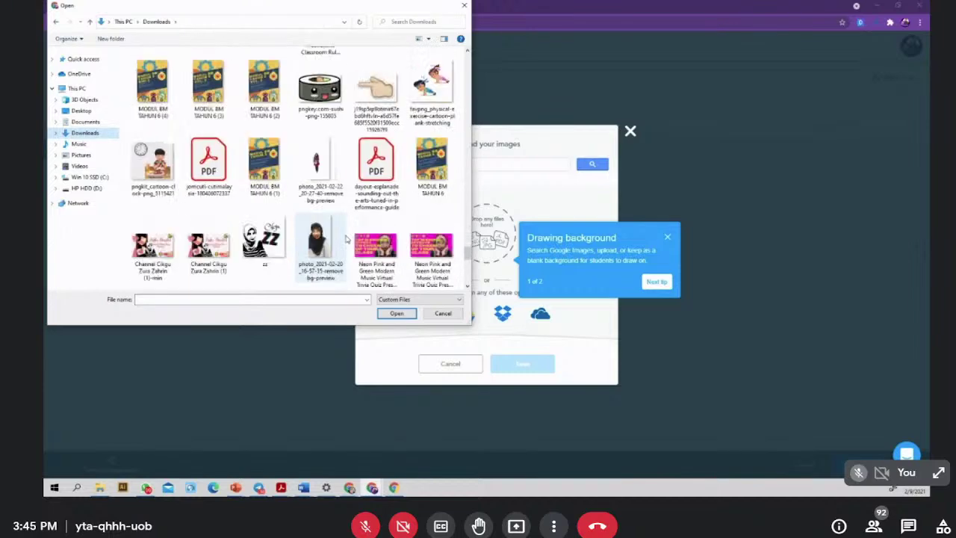
scroll(345, 239, down, 2)
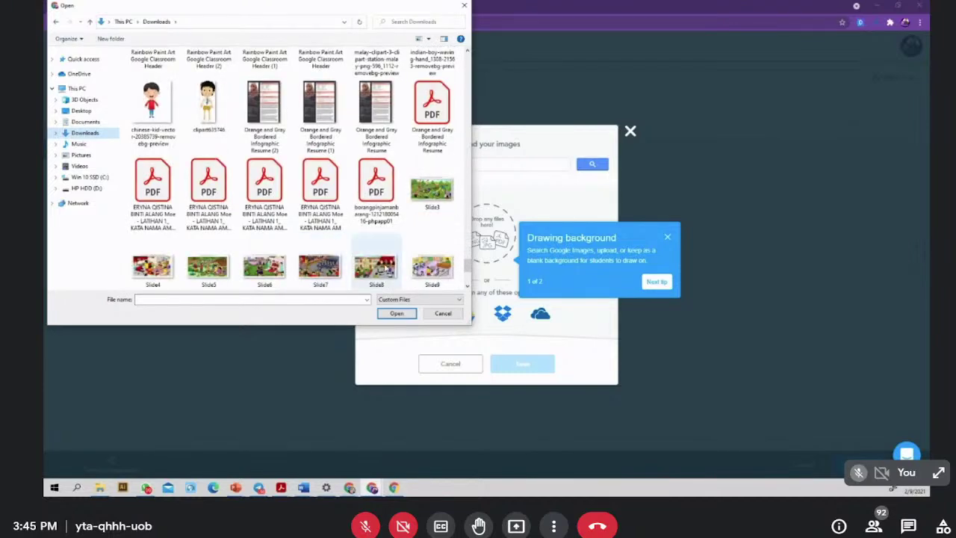
click(385, 267)
click(393, 314)
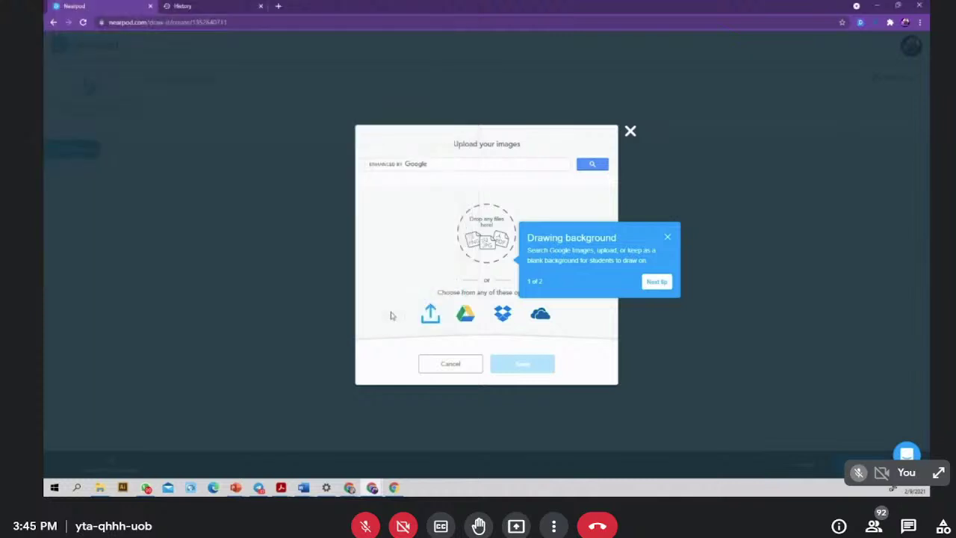
- Type the instruction 'Bulatkan kata kerja yang terdapat dalam gambar di bawah.'
click(253, 88)
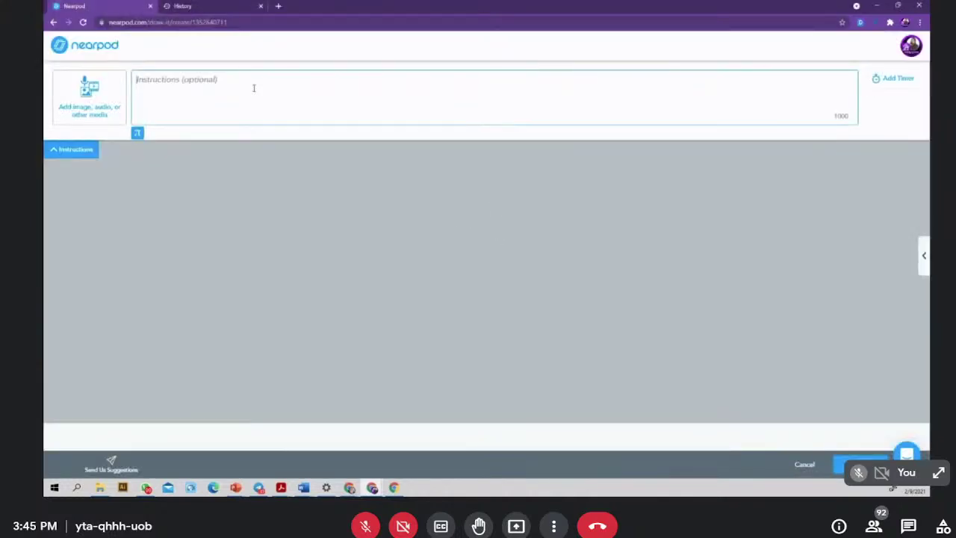
text(Bulatka)
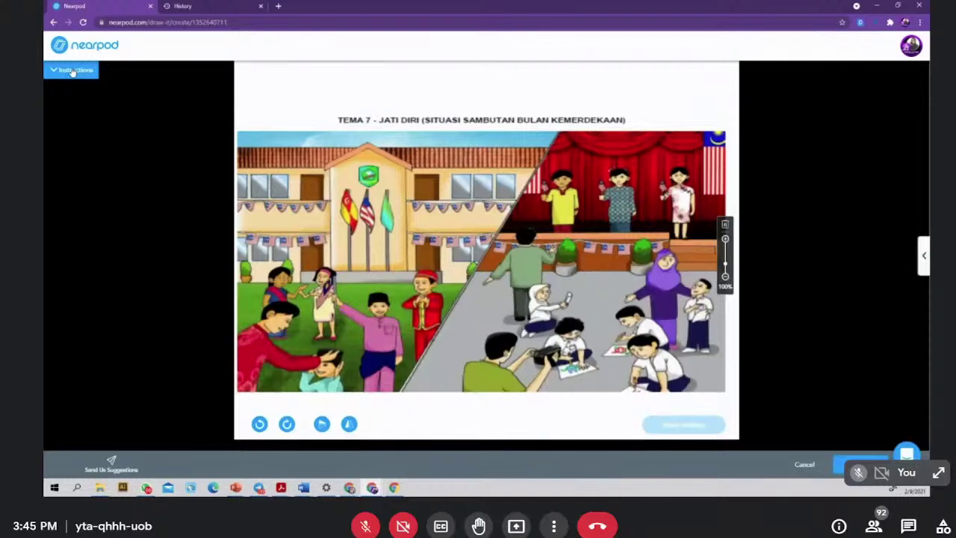
click(71, 70)
click(196, 82)
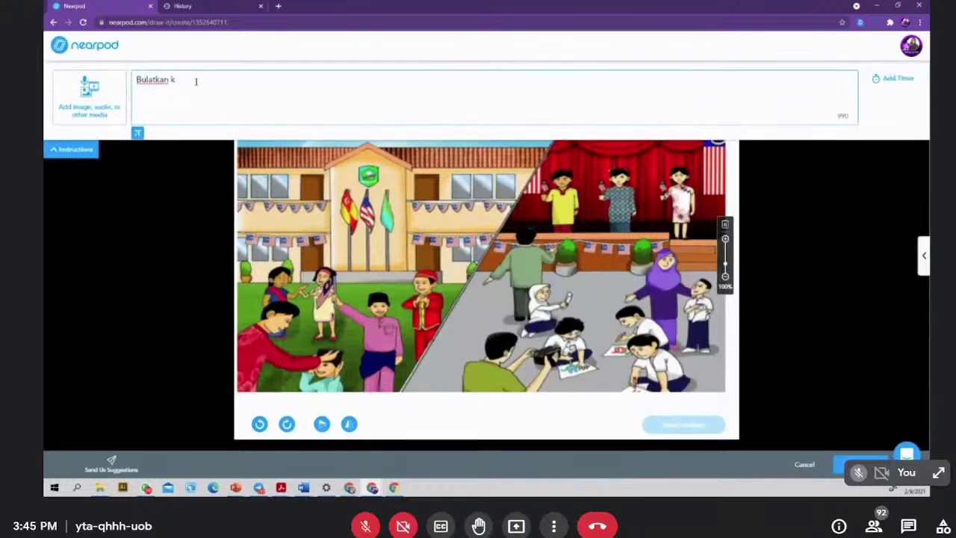
text(ata kerja yang terdapat dal)
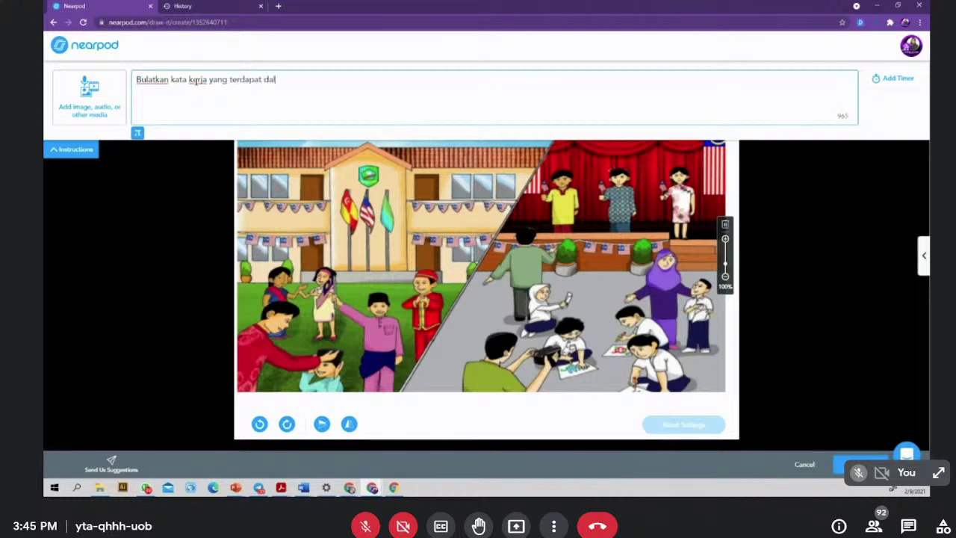
text(am gambar d)
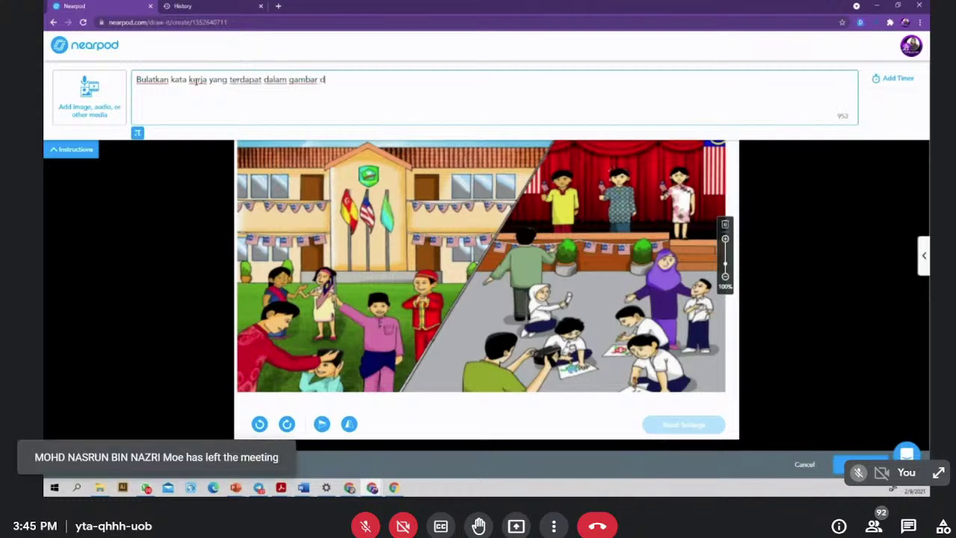
text(i bawah.)
- Save the Draw It activity as slide 26, then drag Poll to slot 10 and Memory Test to slot 12
click(87, 151)
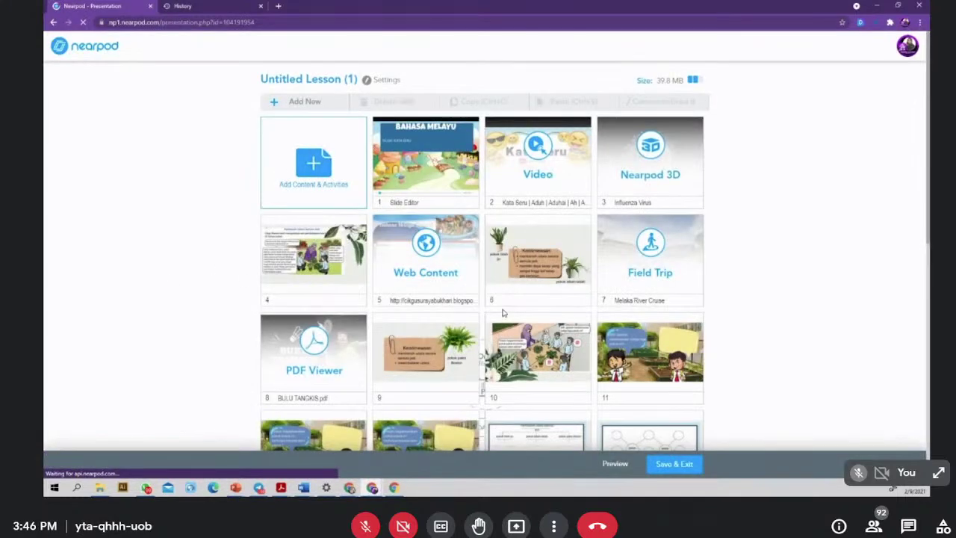
scroll(503, 312, down, 5)
drag(545, 324, 515, 120)
scroll(523, 179, down, 2)
drag(424, 409, 313, 122)
scroll(561, 207, up, 5)
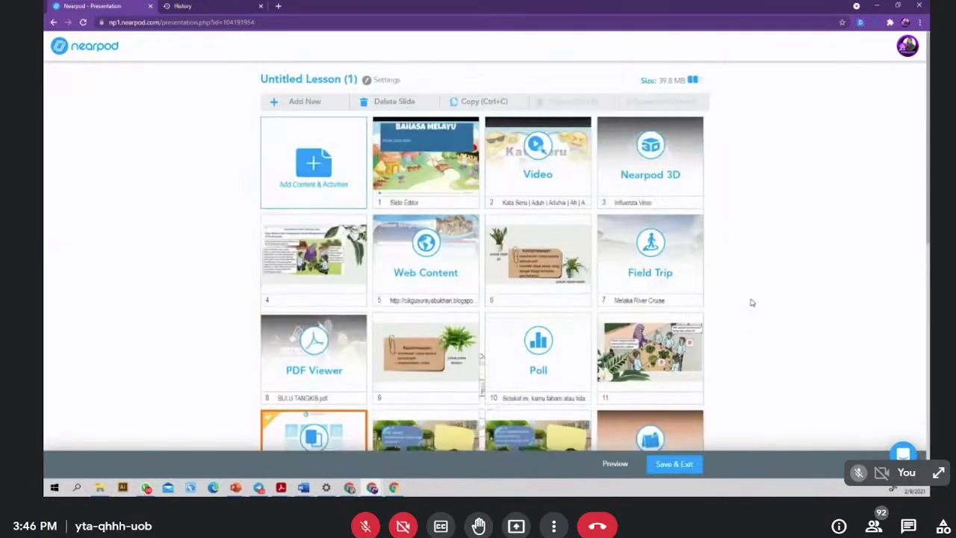
scroll(750, 302, down, 8)
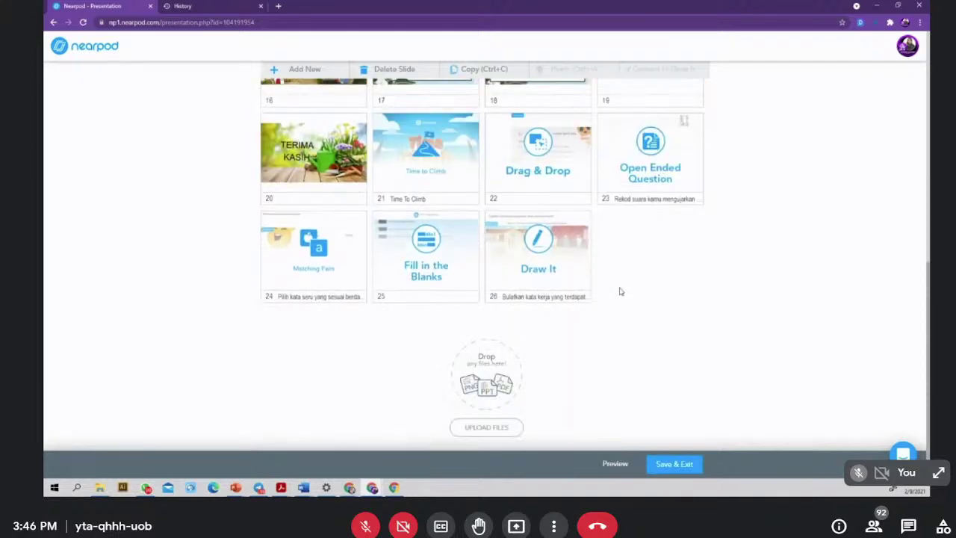
scroll(619, 291, up, 8)
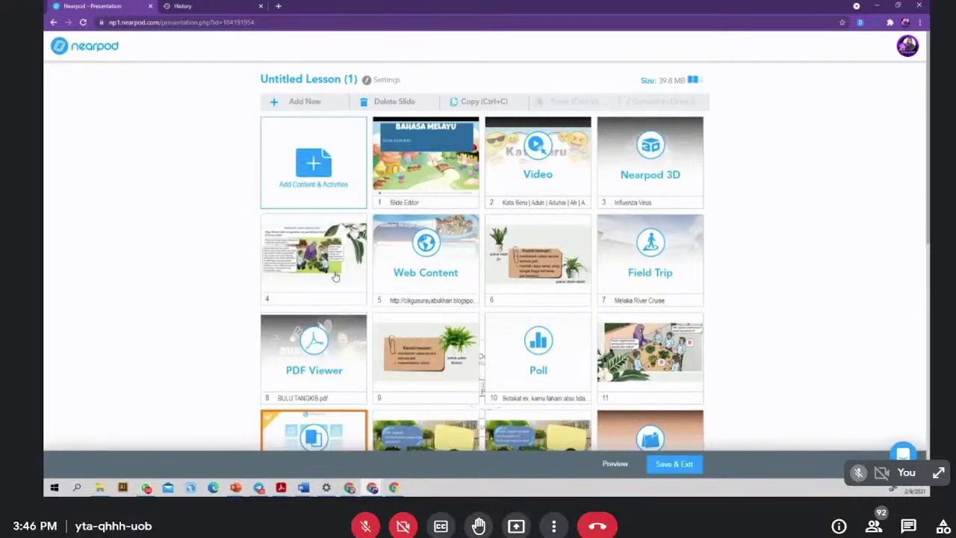
- Replace the 'Untitled' lesson title with 'BAHASA MELAYU TEST'
click(348, 79)
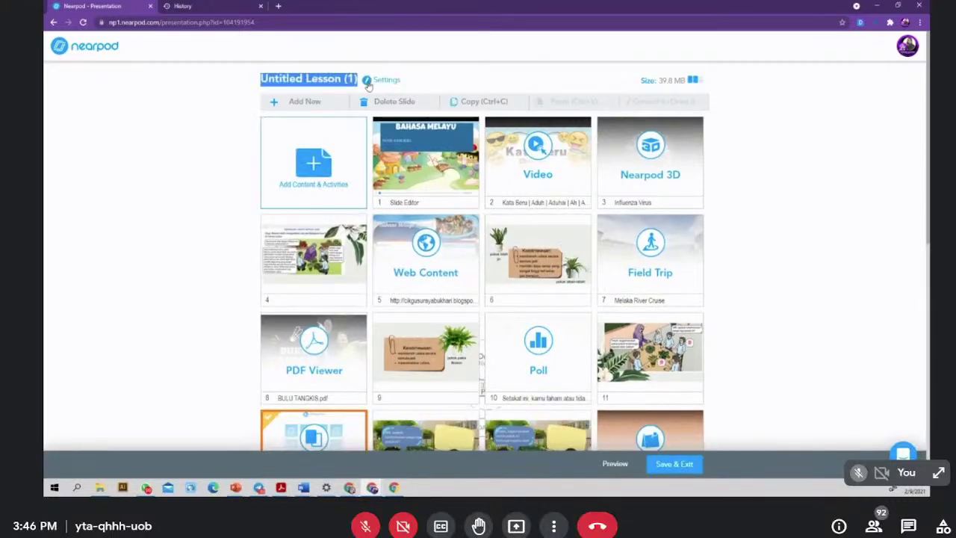
click(354, 79)
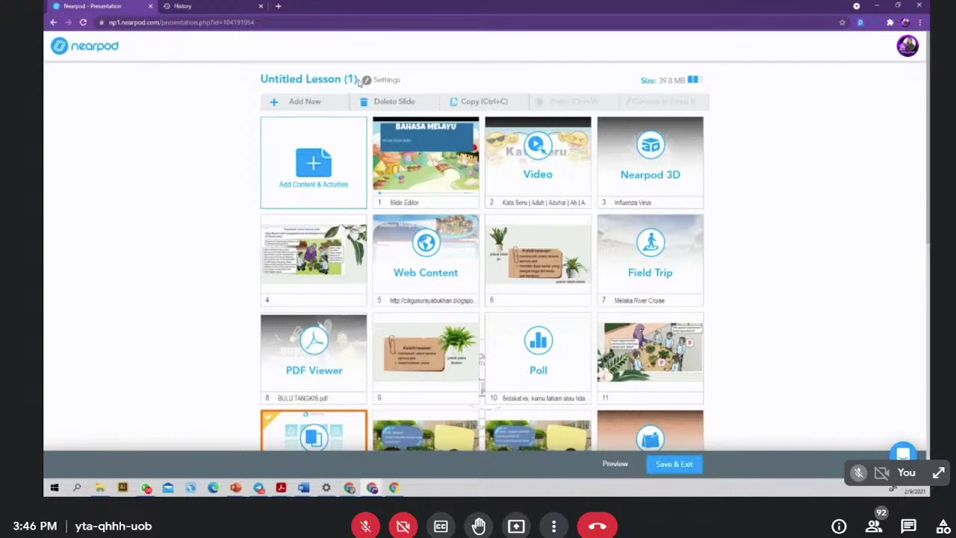
drag(354, 79, 289, 80)
click(380, 80)
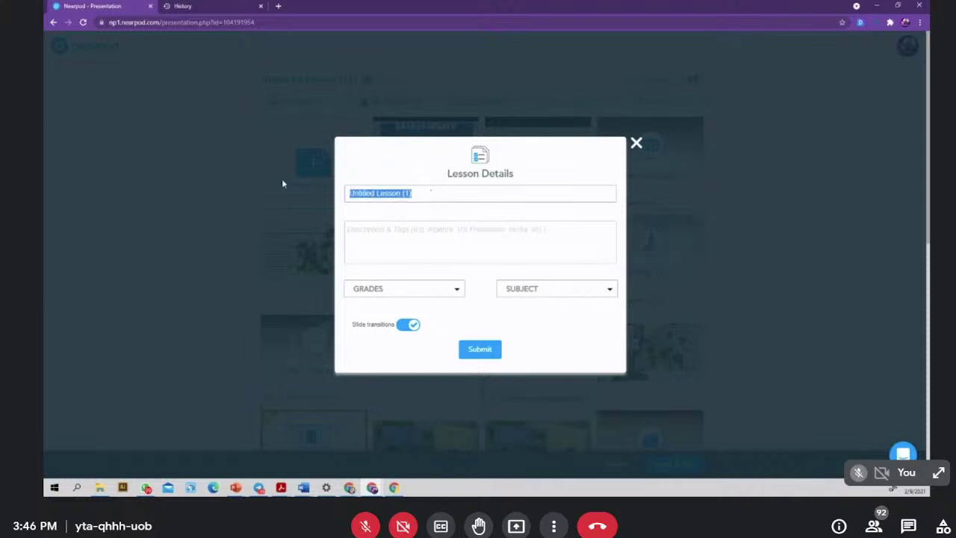
text(bahasa)
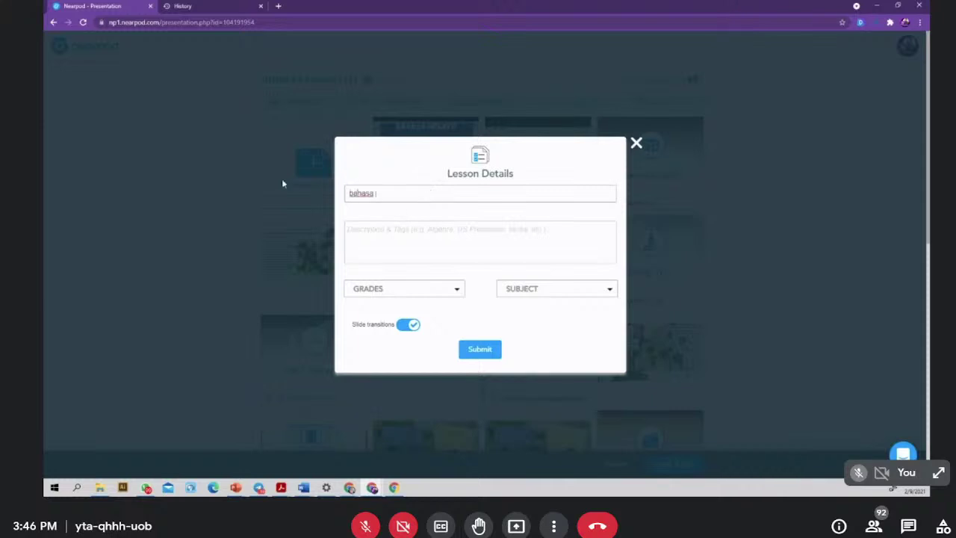
key(ctrl+BackSpace)
text(BAHASA MELAYU TA)
key(BackSpace)
text(EST)
- Tag the lesson for grades 4th, 5th and 6th with subject World Languages, and submit
click(454, 292)
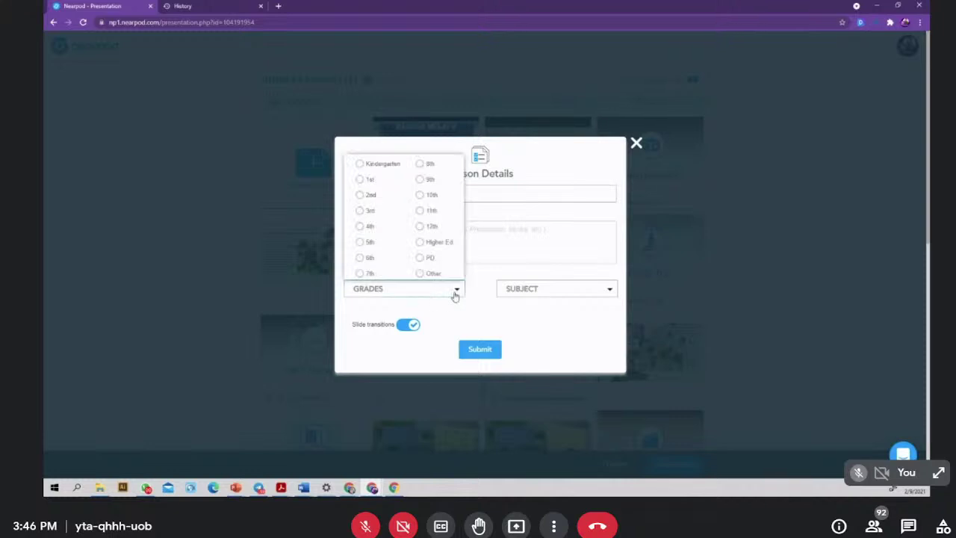
click(366, 228)
click(366, 242)
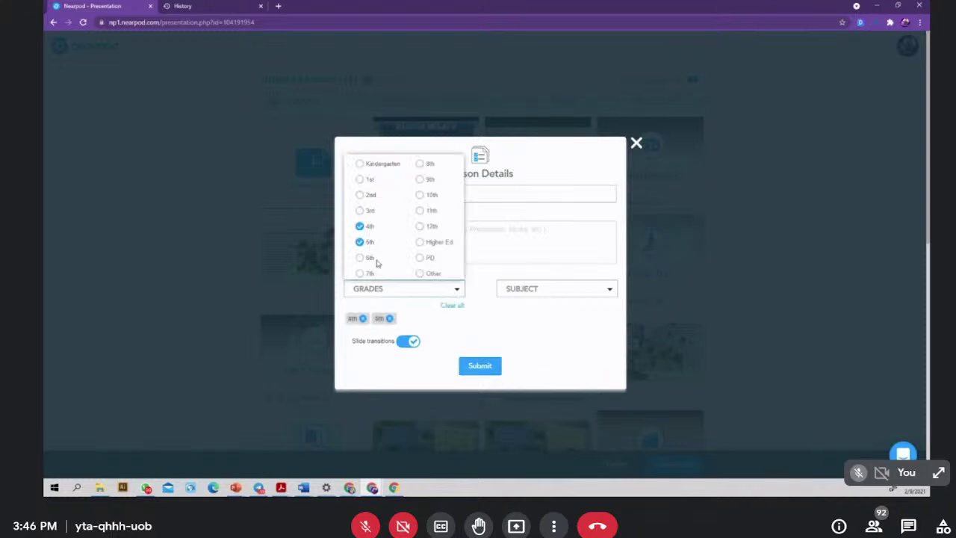
click(376, 261)
click(535, 289)
scroll(526, 220, down, 1)
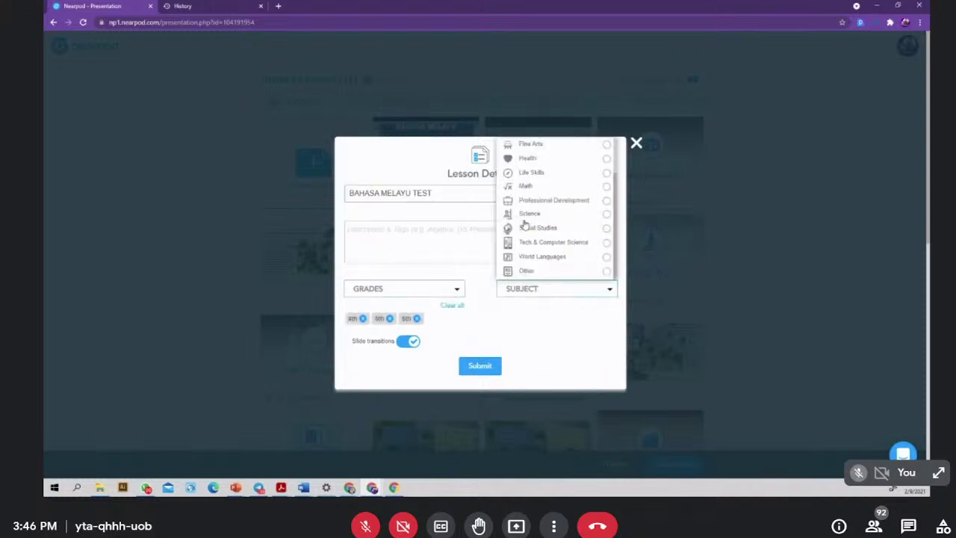
scroll(527, 224, up, 1)
scroll(527, 232, down, 1)
click(542, 256)
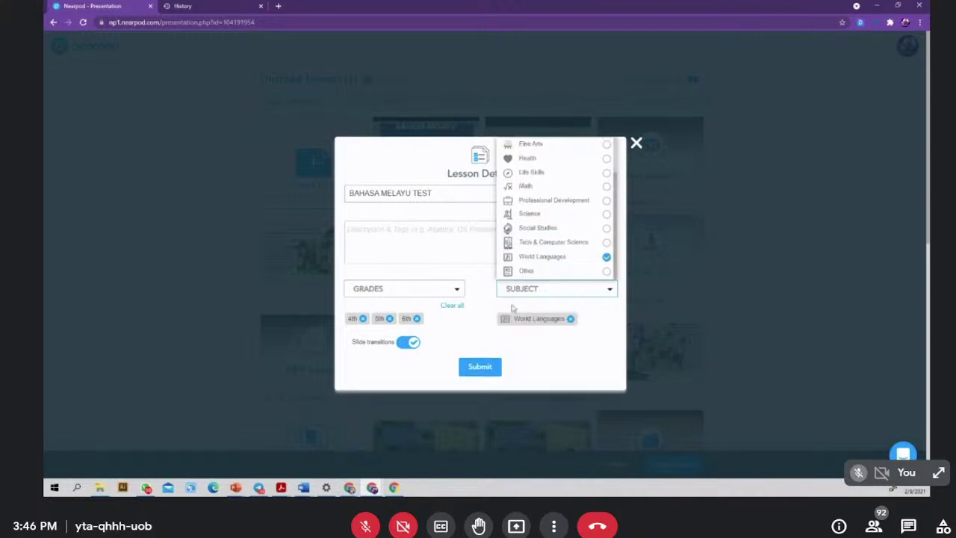
click(481, 368)
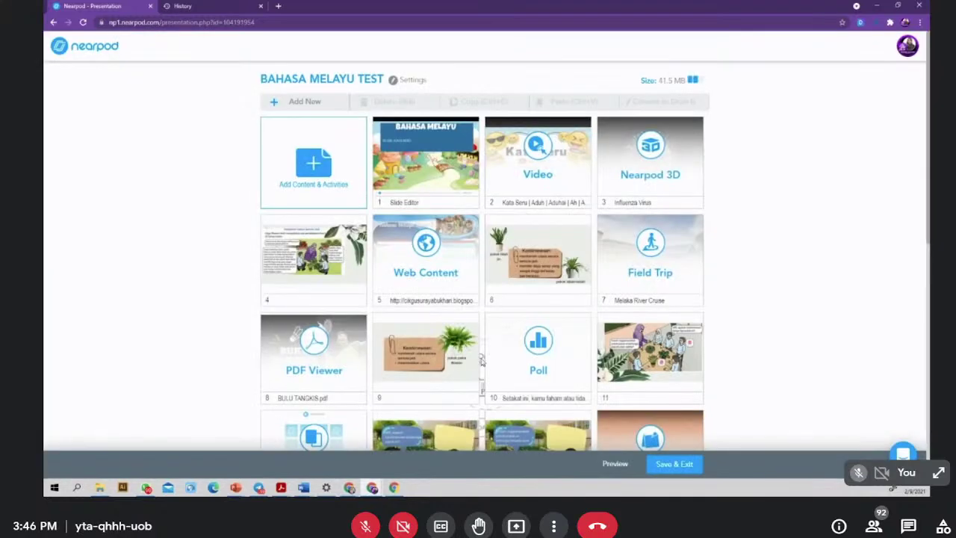
scroll(588, 210, down, 2)
- Save and exit the lesson, launch it Student-Paced, and copy its share link
scroll(587, 214, down, 2)
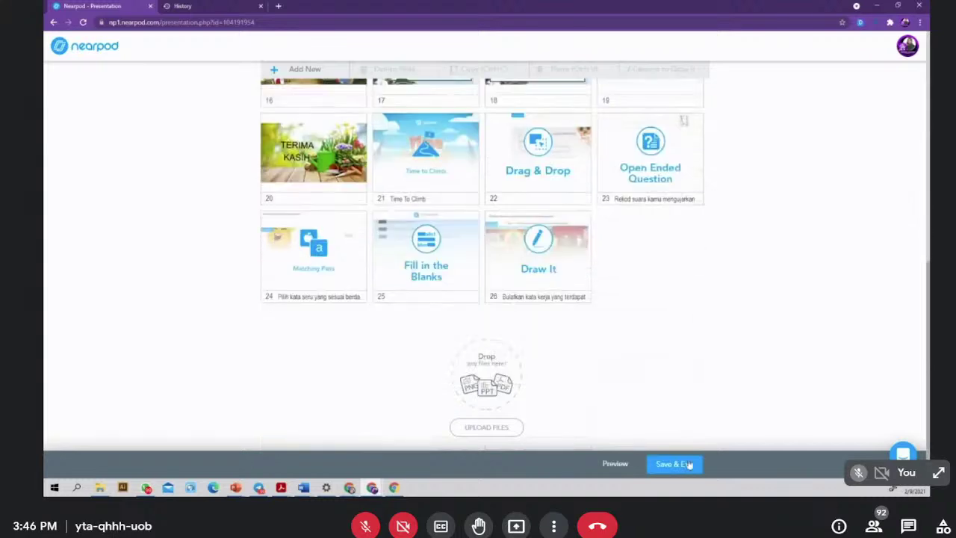
click(674, 463)
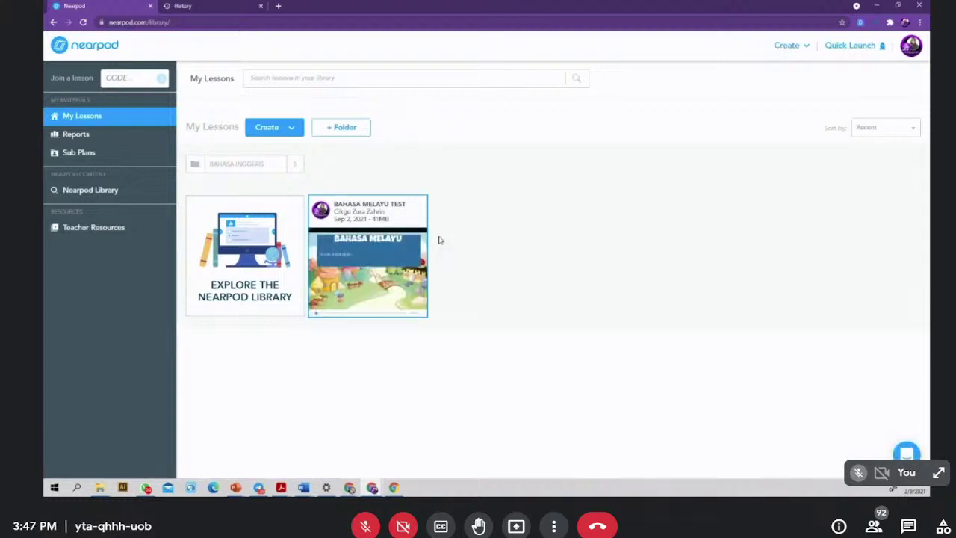
mouse_move(363, 254)
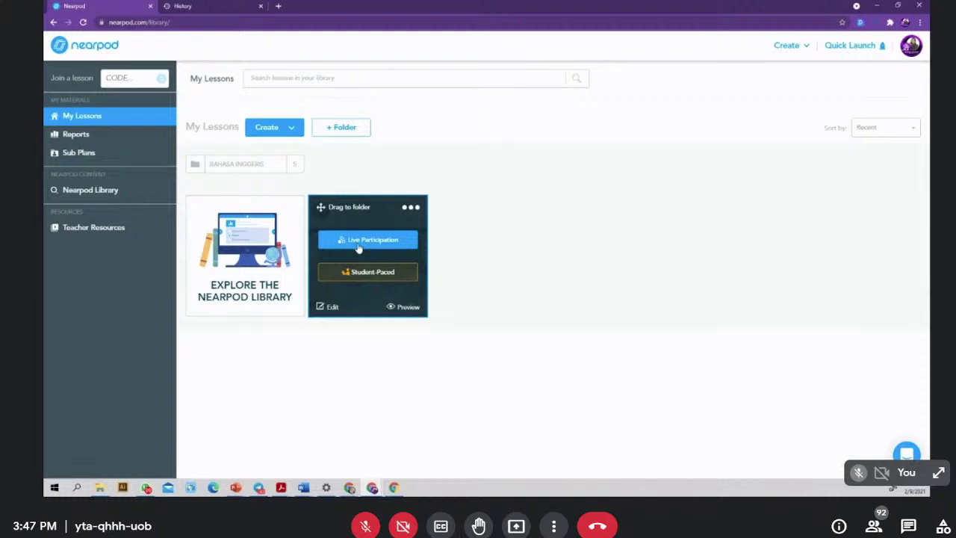
click(362, 274)
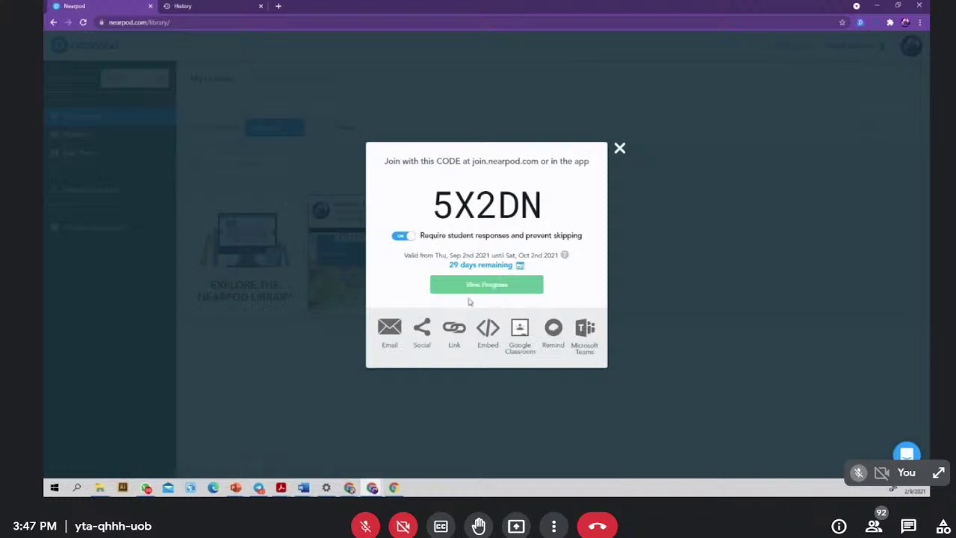
click(453, 336)
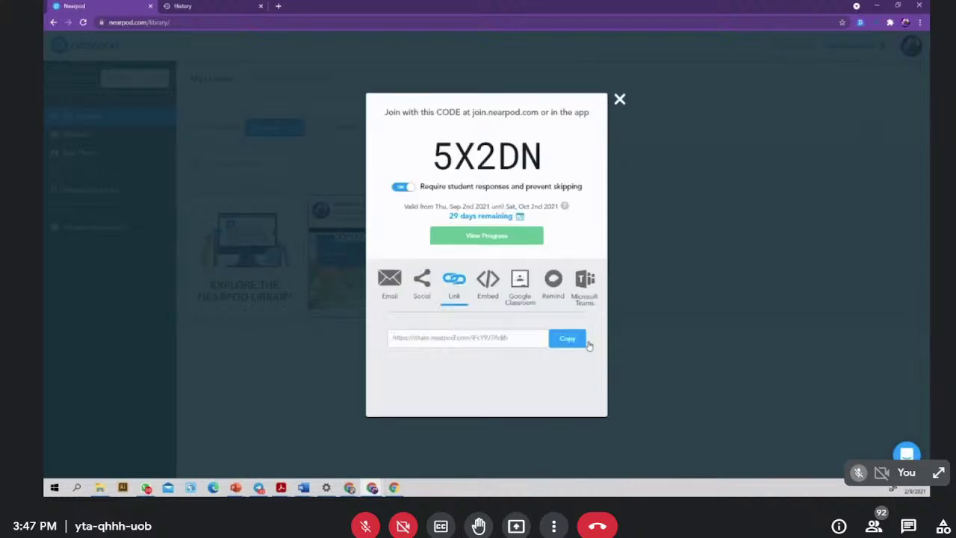
click(565, 339)
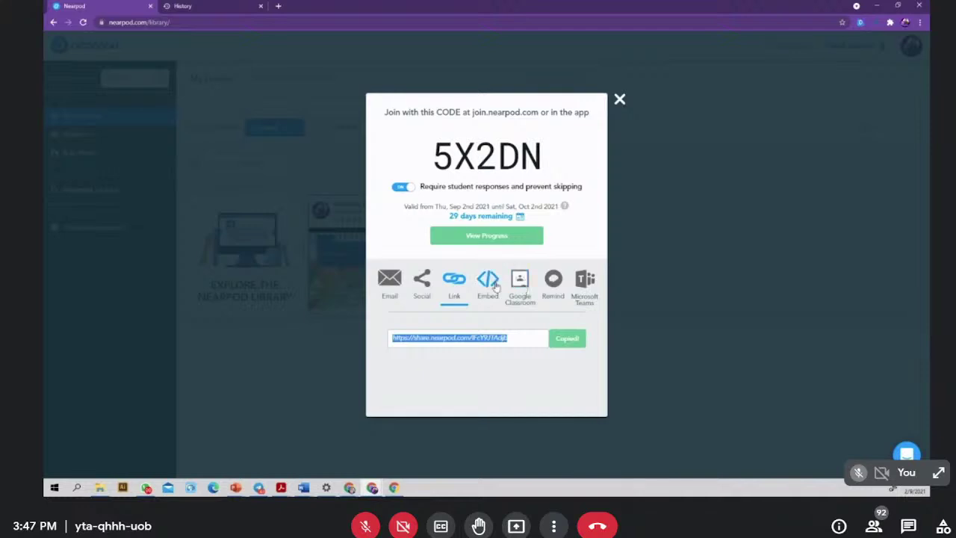
click(619, 100)
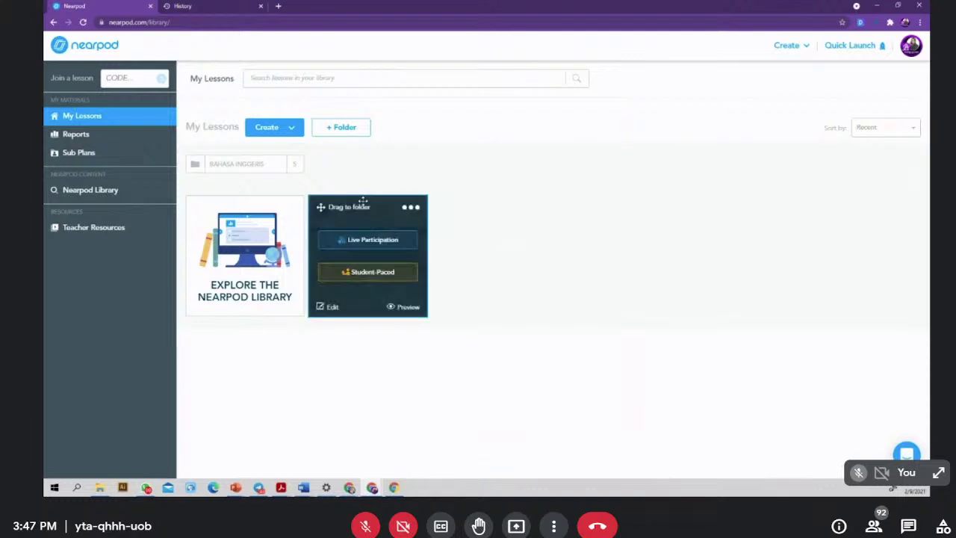
- Start a Live Participation session for BAHASA MELAYU TEST from the lesson card's menu
mouse_move(391, 214)
click(410, 209)
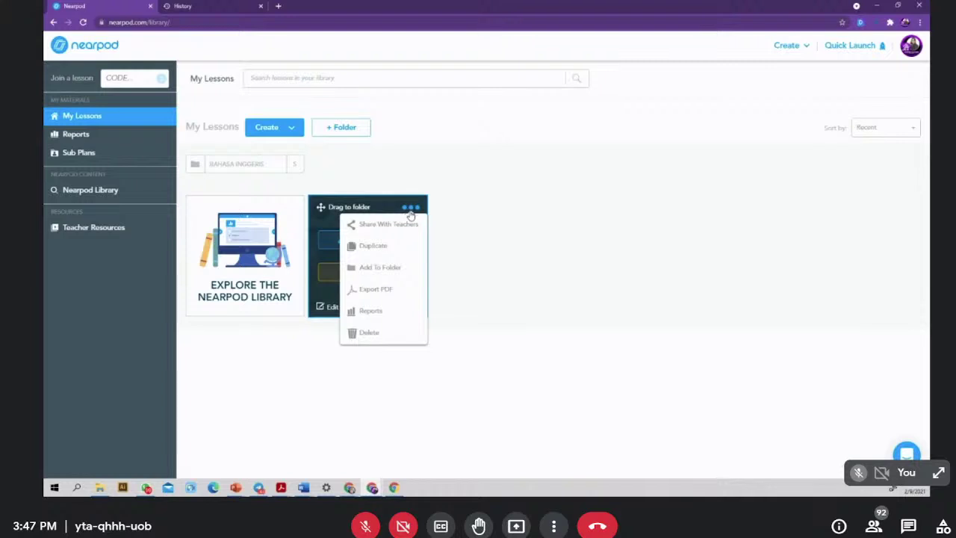
click(359, 241)
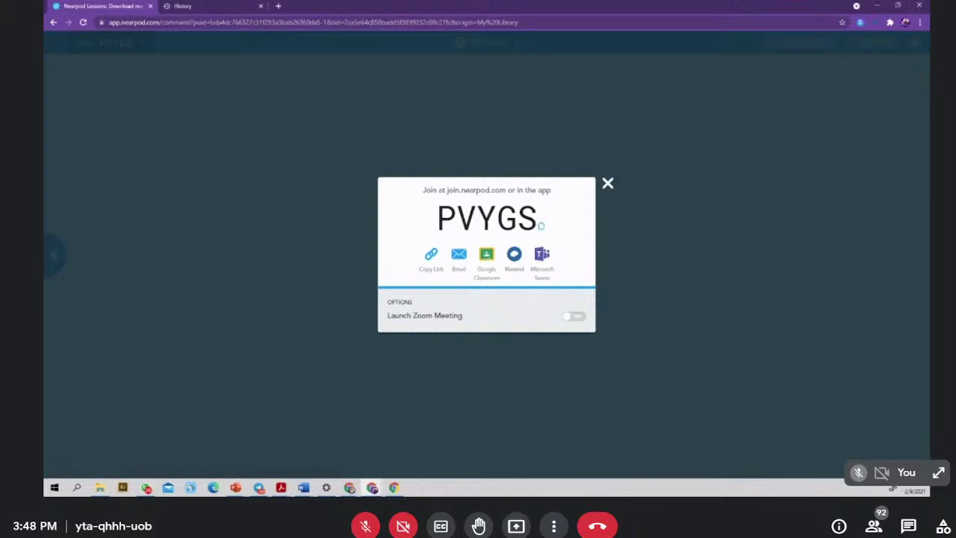
- Open the share.nearpod.com lesson link posted in the Google Meet chat
click(907, 527)
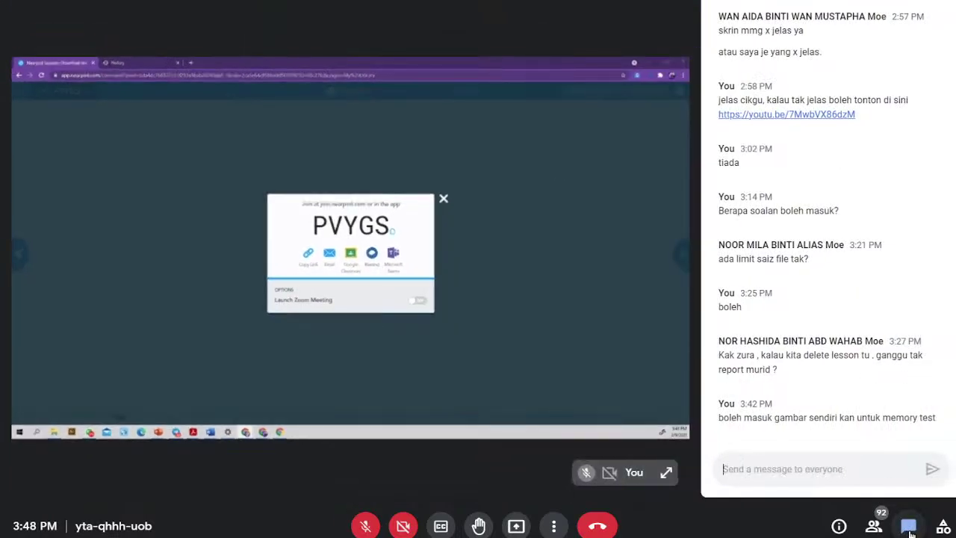
click(909, 529)
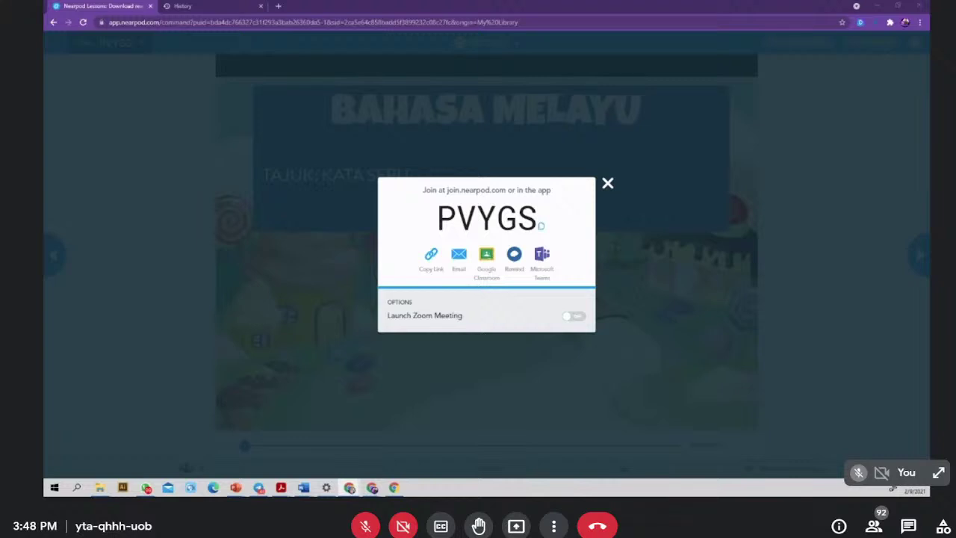
click(908, 526)
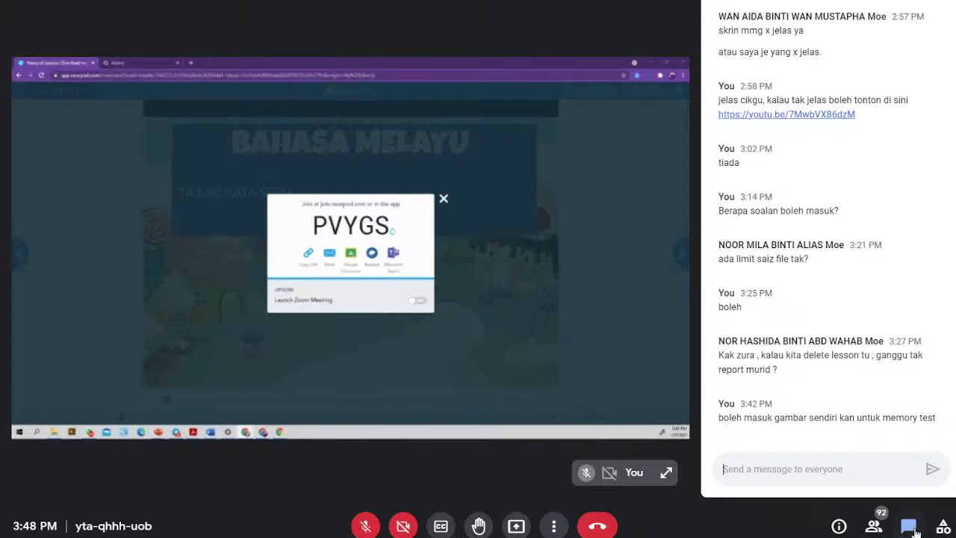
click(908, 525)
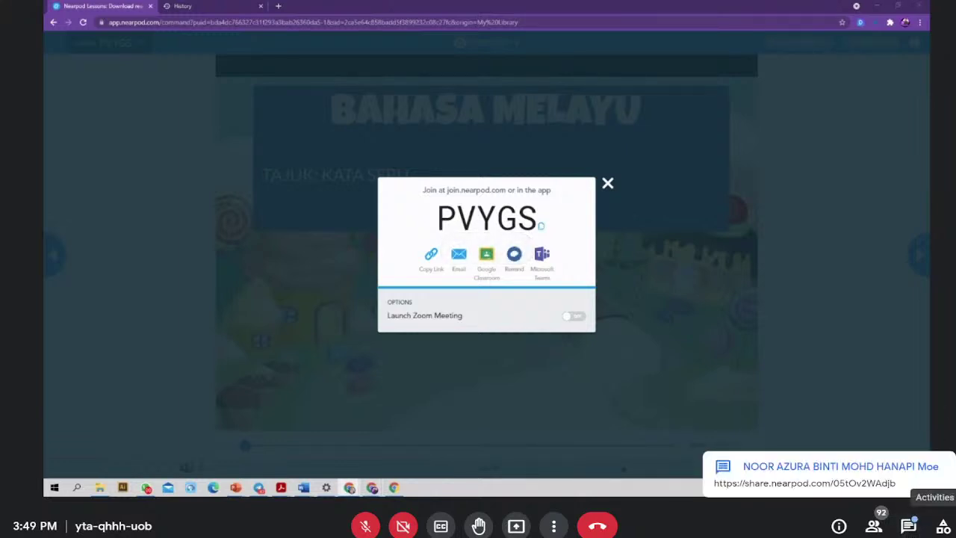
click(910, 527)
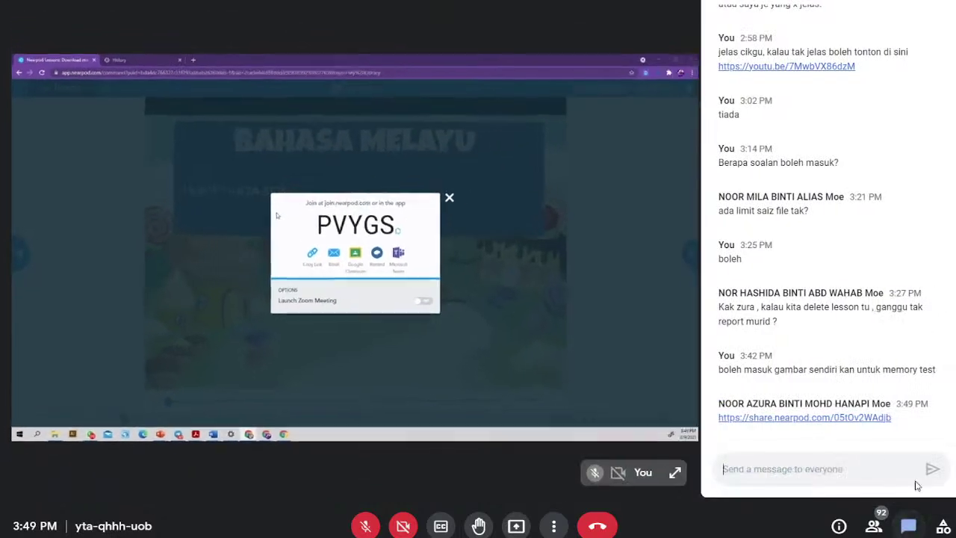
click(866, 423)
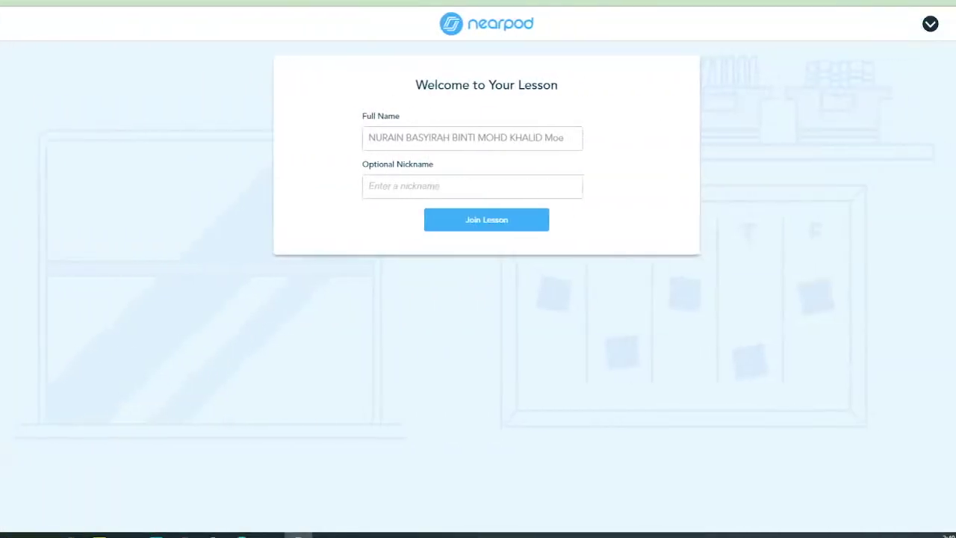
- Enter a teacher nickname in the Optional Nickname field and join the lesson
click(411, 188)
text(Hui)
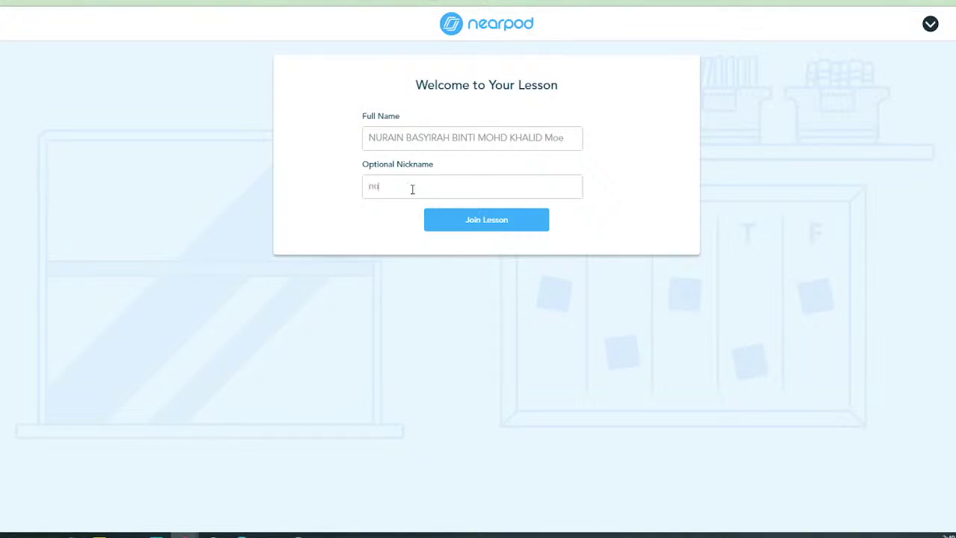
key(BackSpace)
key(BackSpace)
key(BackSpace)
text(CIKGU NURAIN)
click(468, 221)
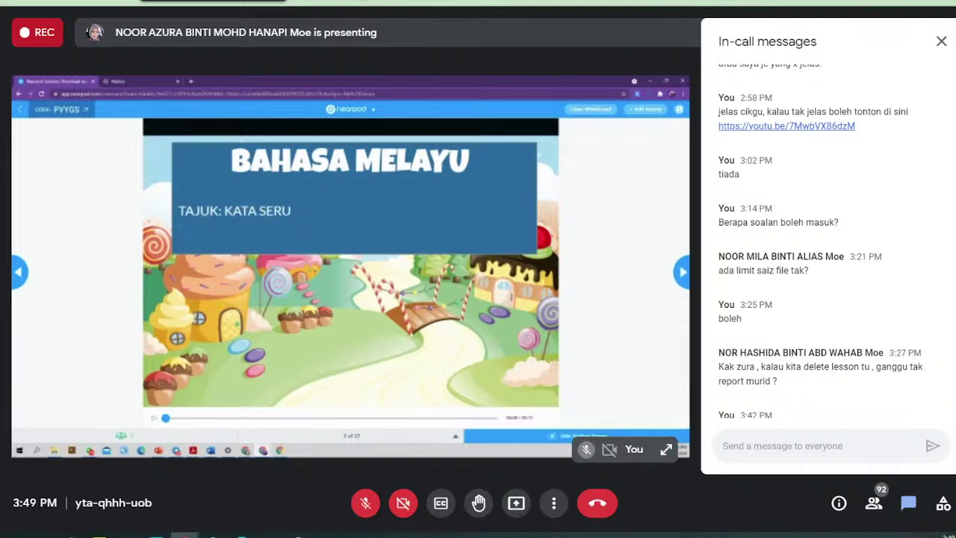
- Hide the In-call messages panel to show the shared BAHASA MELAYU title slide
click(908, 502)
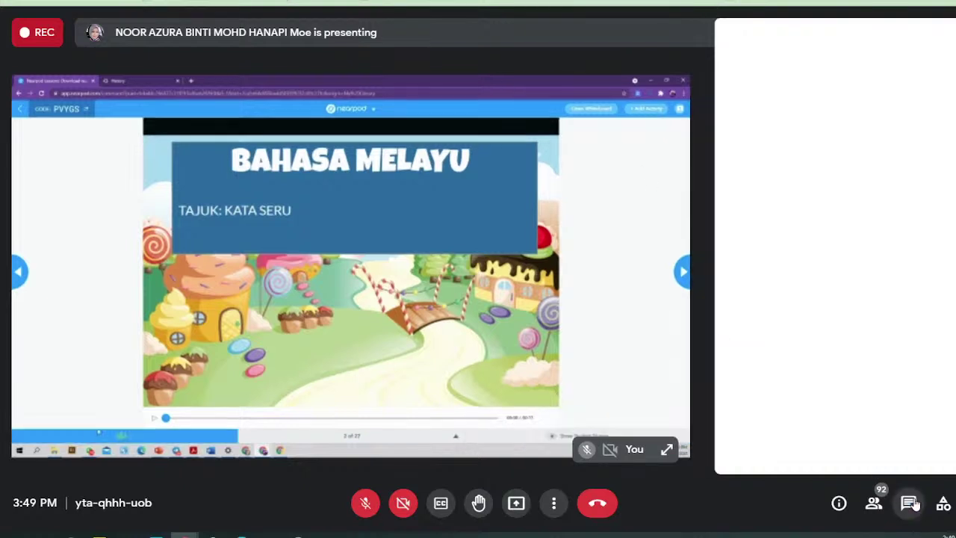
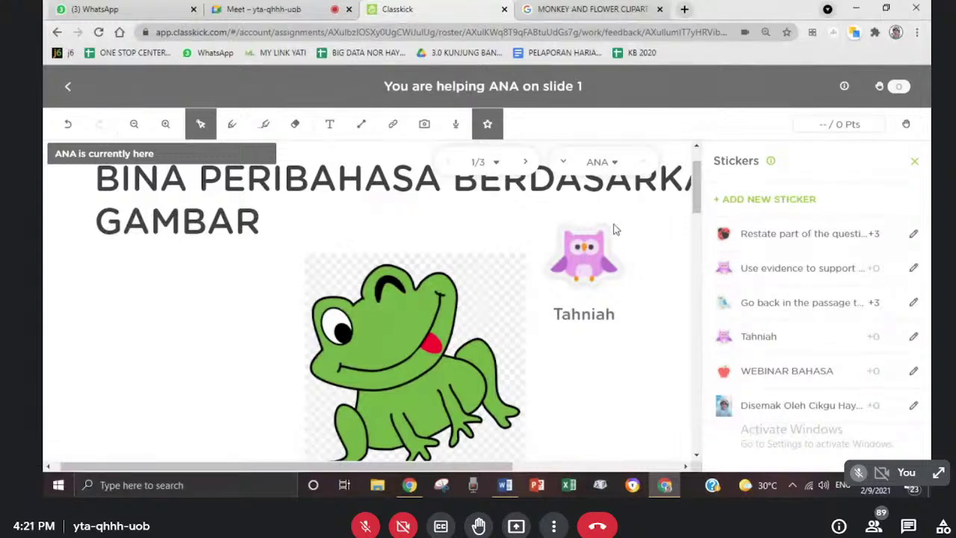
drag(693, 183, 694, 217)
click(526, 162)
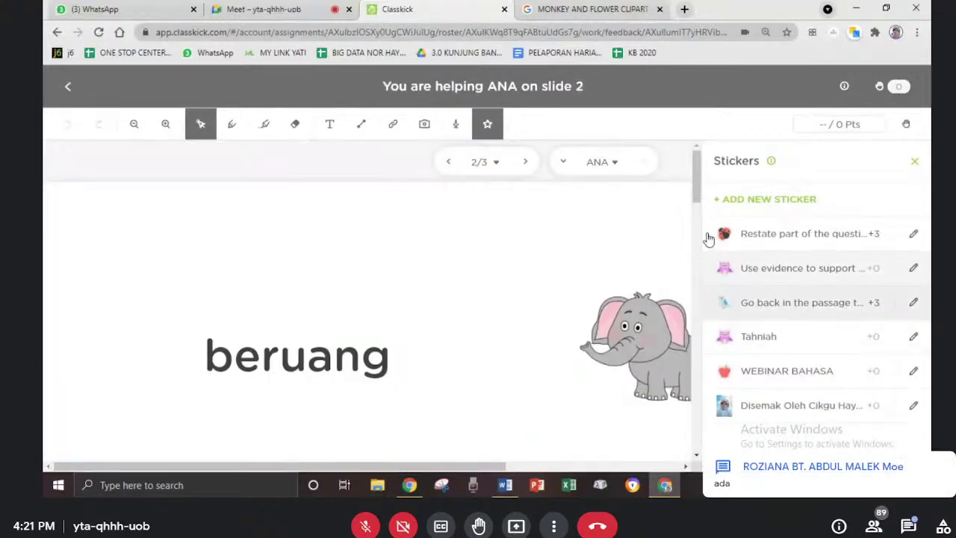
drag(702, 237, 336, 239)
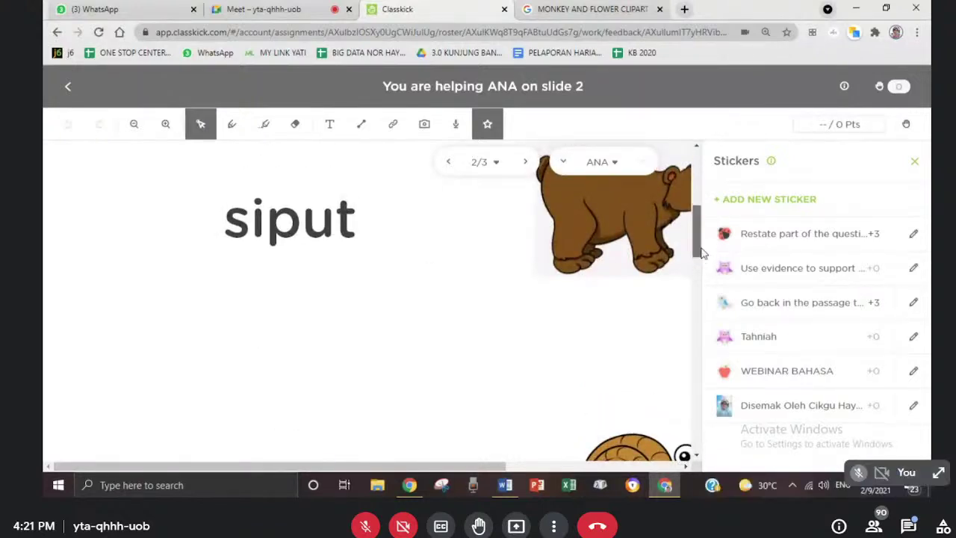
drag(699, 252, 687, 198)
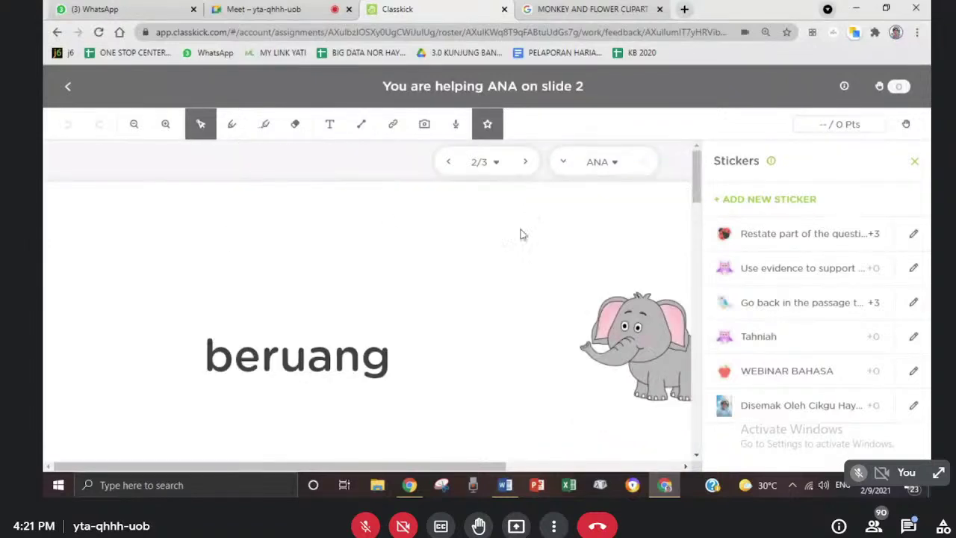
click(448, 161)
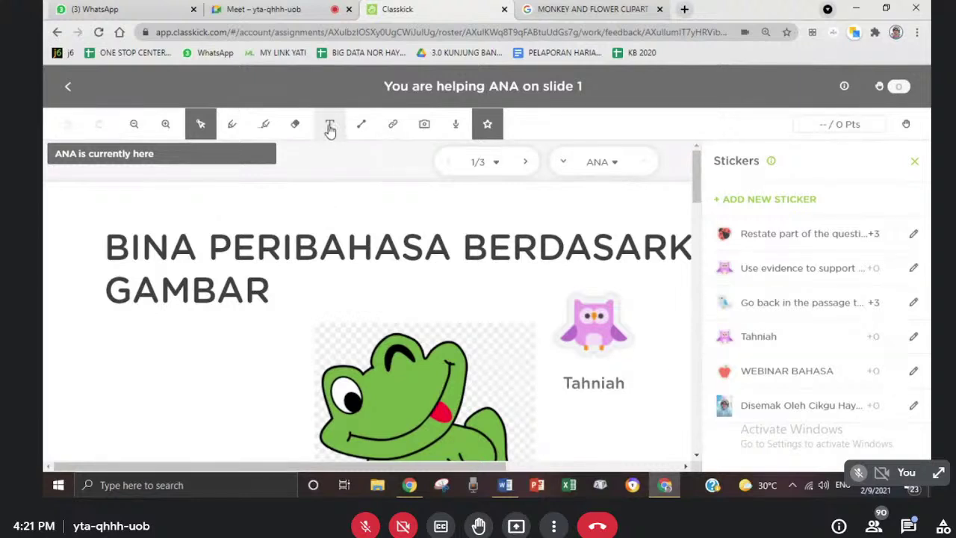
- Add a 'Tahniah' text box beside the frog on the student's slide 1
scroll(657, 209, down, 2)
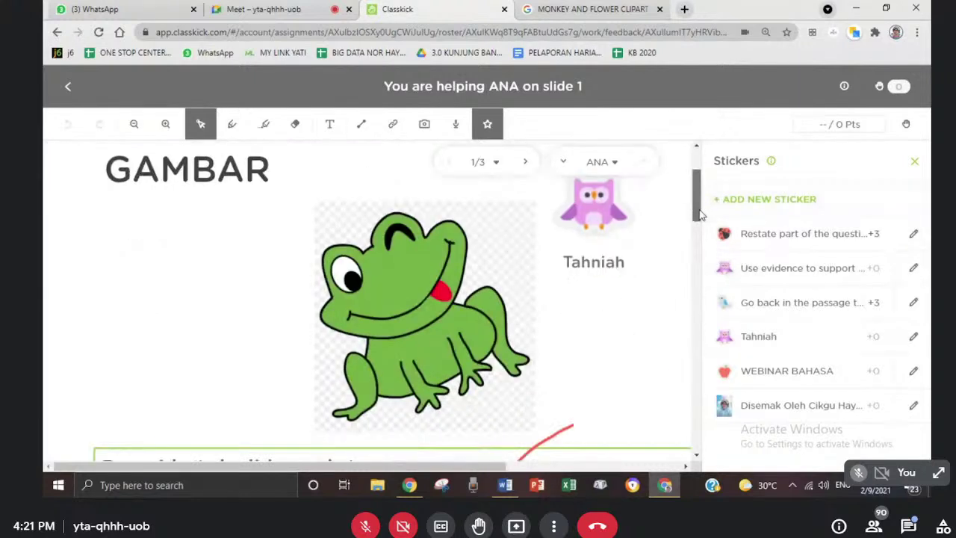
click(331, 125)
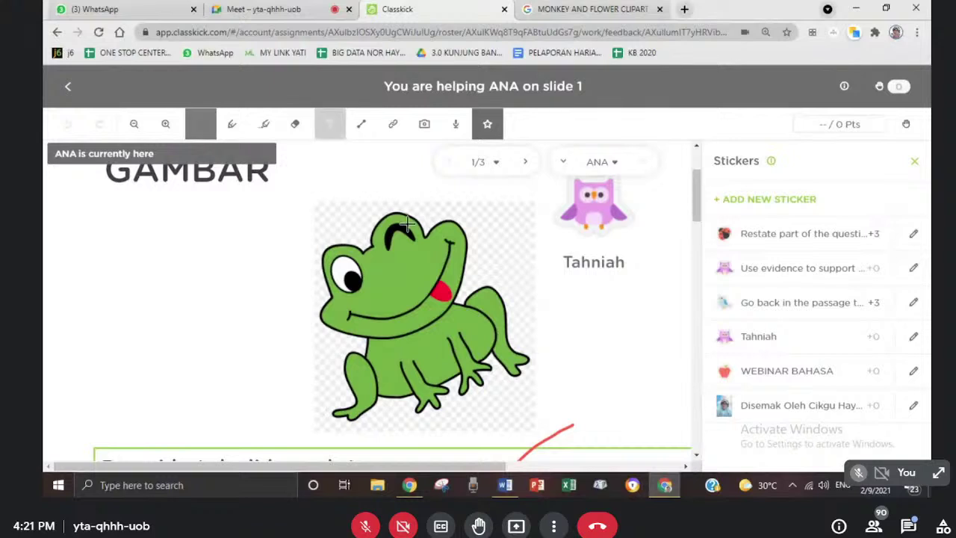
drag(505, 296, 639, 352)
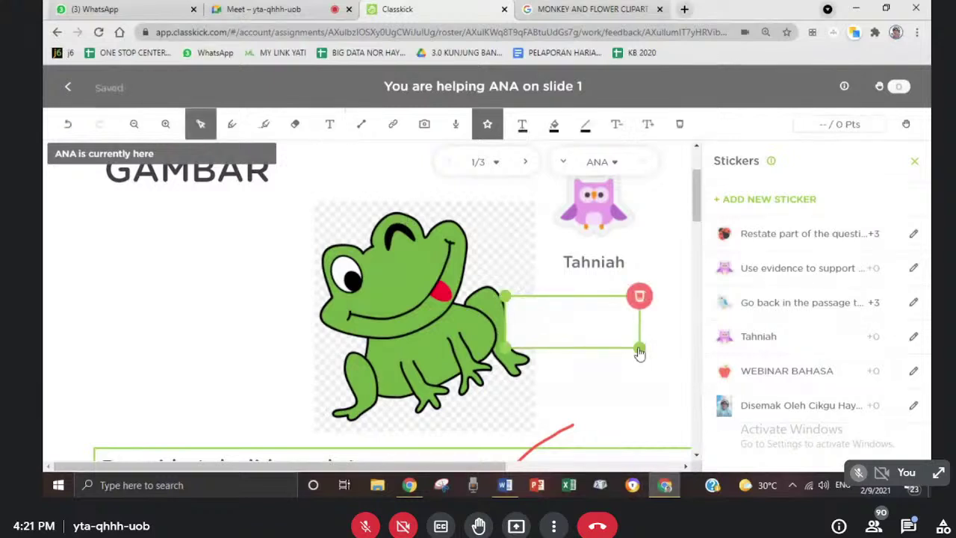
text(Tahniah)
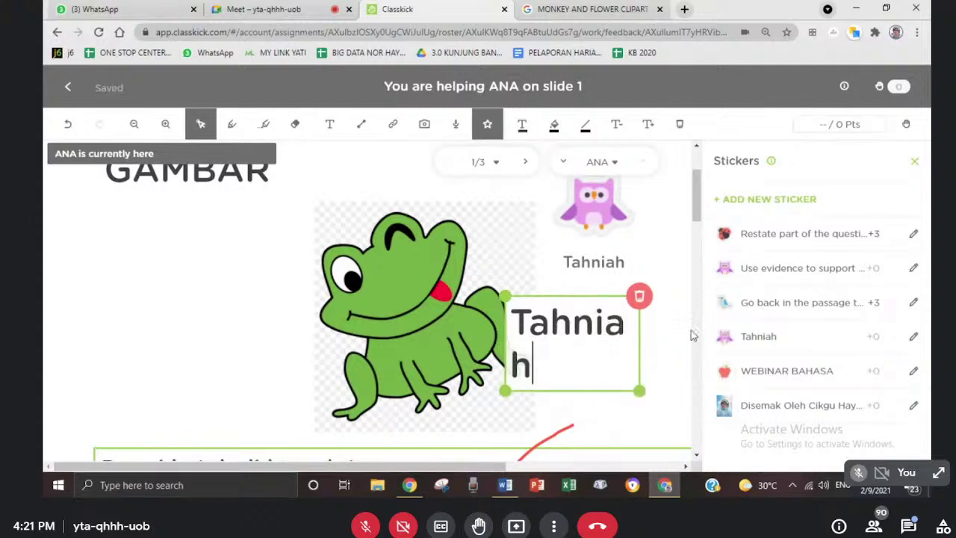
click(569, 335)
click(507, 249)
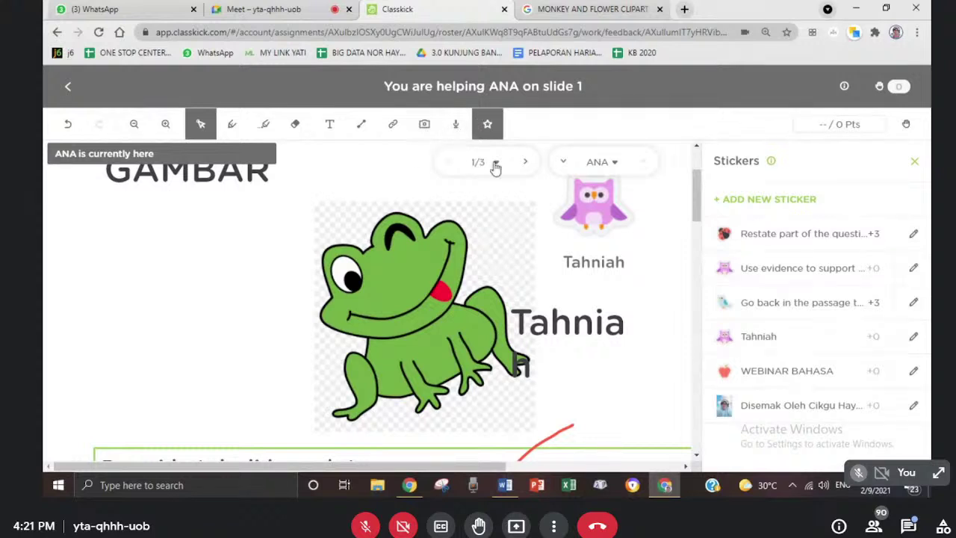
- Record a 10-second voice comment and place it on slide 1 above the frog
click(455, 129)
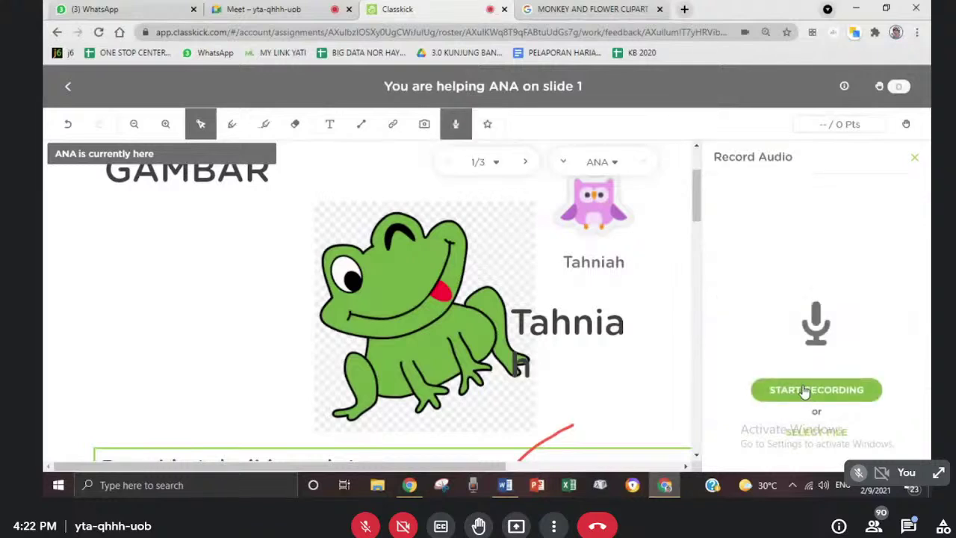
click(806, 390)
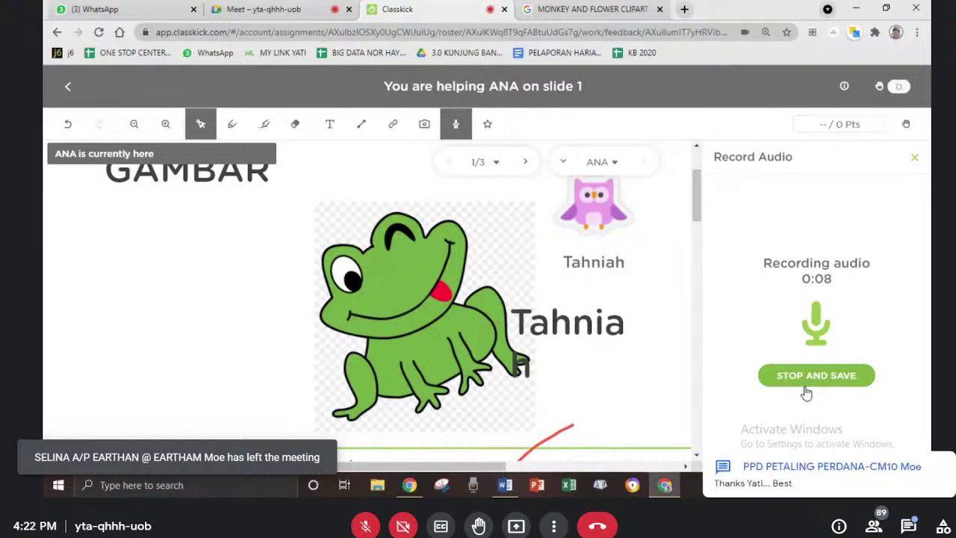
click(814, 376)
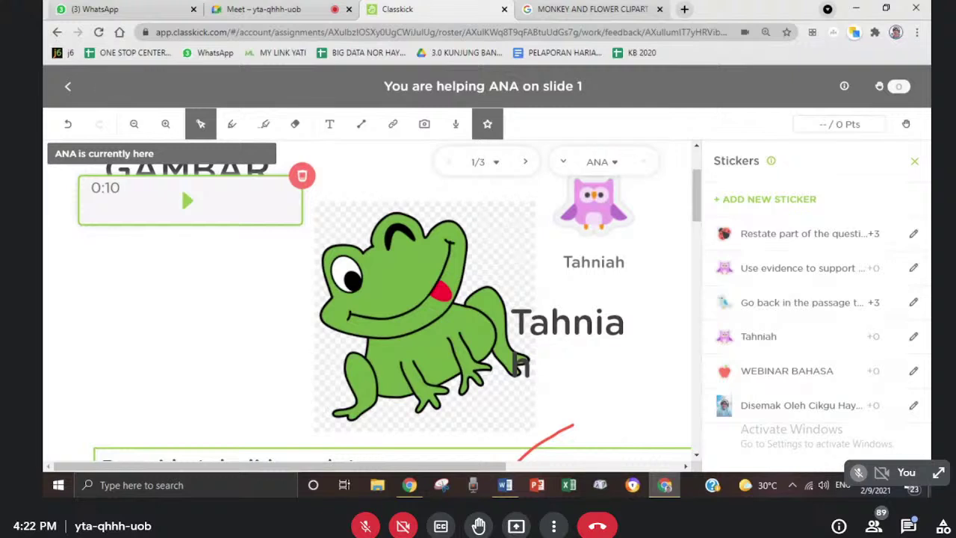
click(258, 349)
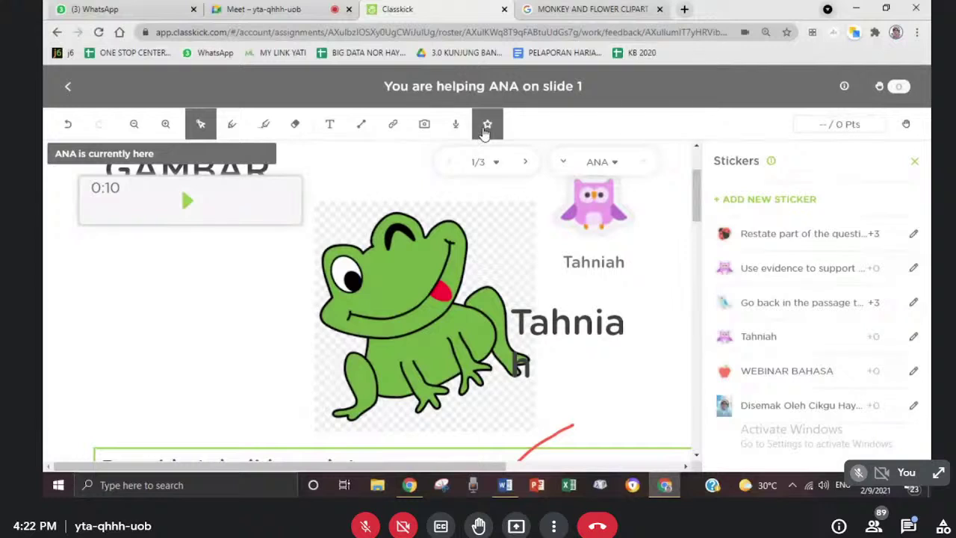
- Erase the old red strokes around the student's answer below the frog
click(295, 125)
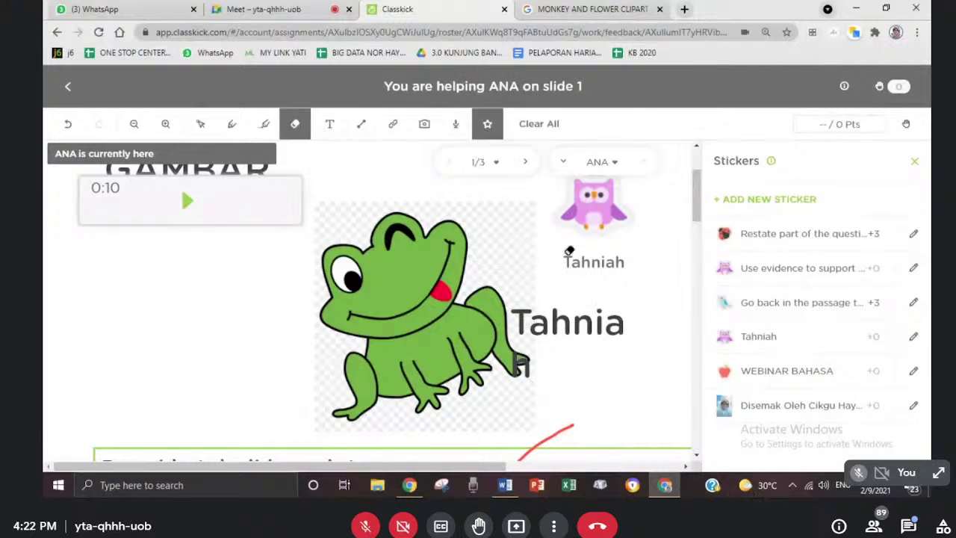
drag(576, 416, 540, 440)
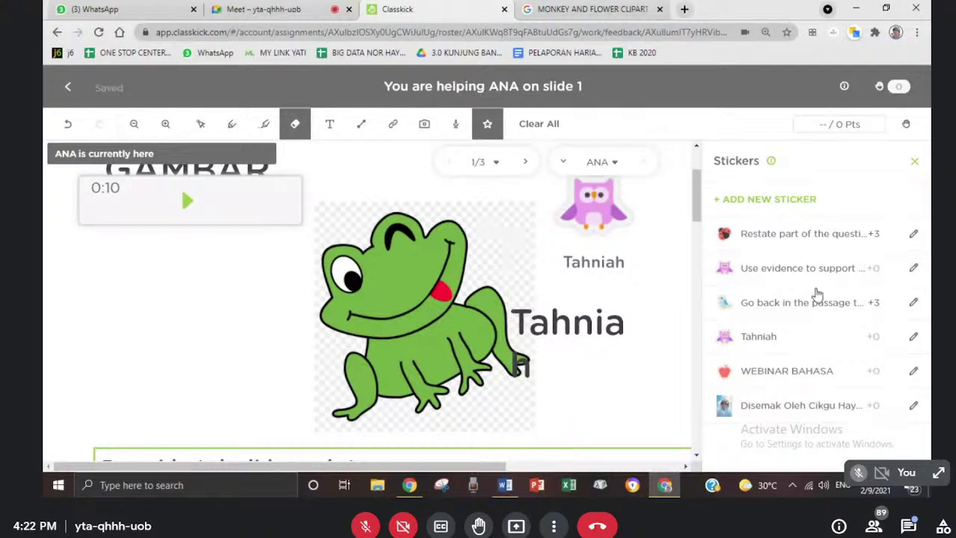
scroll(584, 331, down, 10)
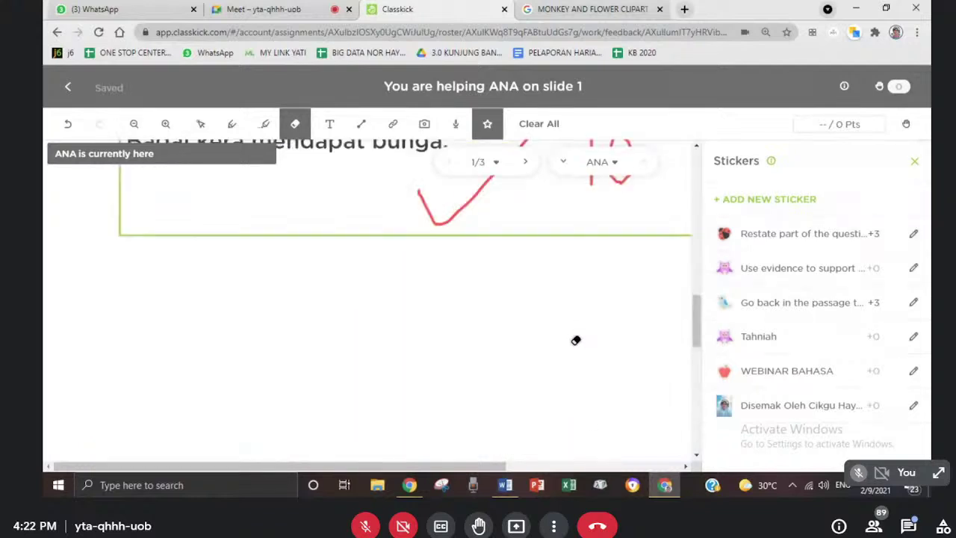
scroll(576, 334, up, 4)
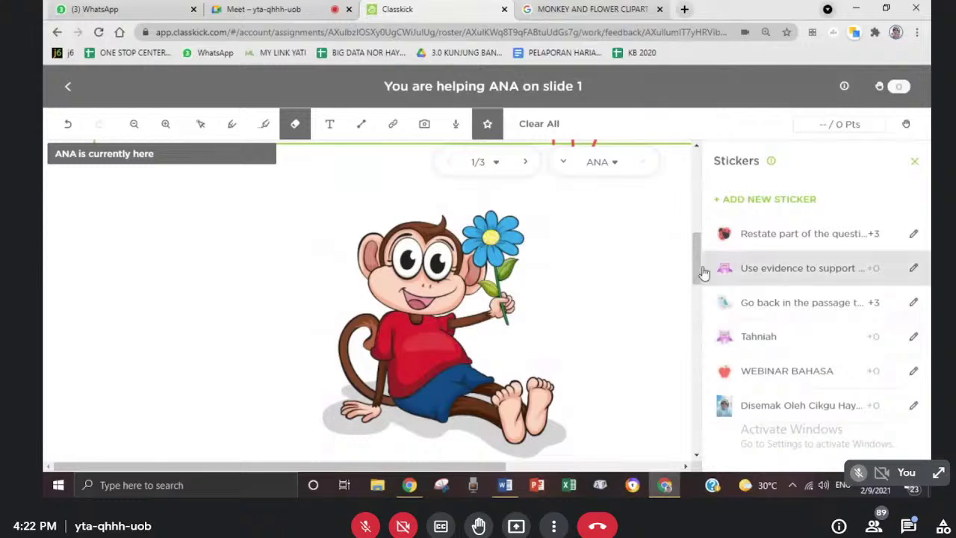
scroll(692, 278, down, 4)
drag(670, 267, 594, 262)
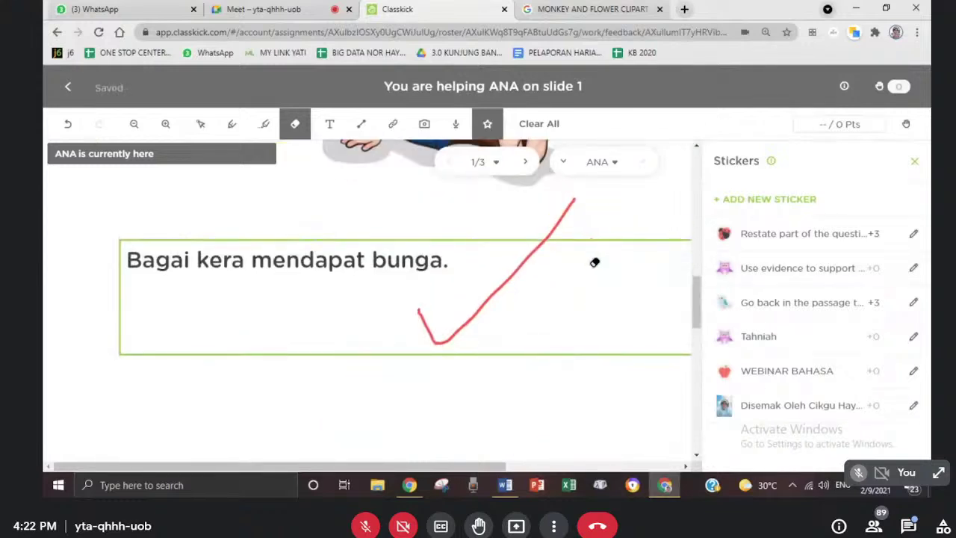
- Draw a new red pen mark beside the answer and return to View Work
click(231, 124)
mouse_move(596, 251)
mouse_down()
mouse_move(537, 378)
mouse_move(598, 254)
mouse_up()
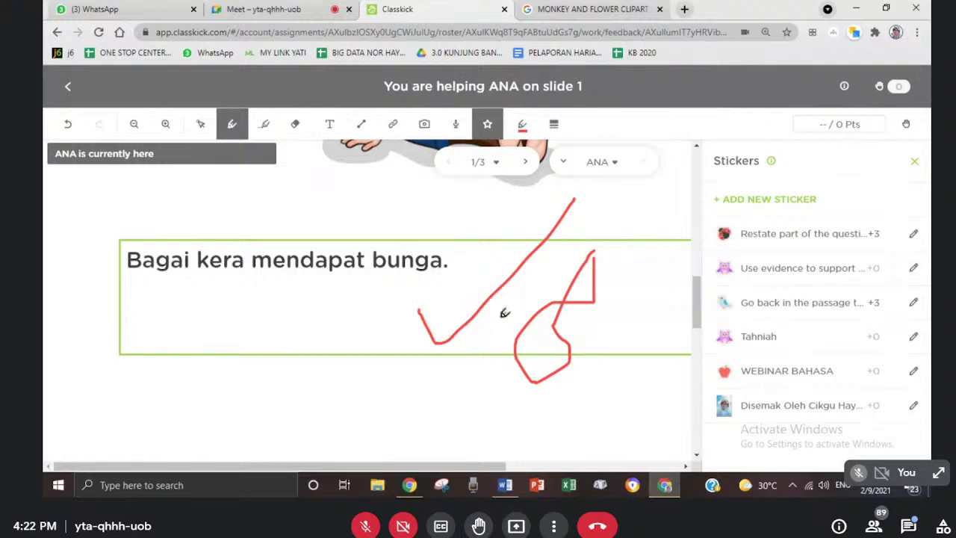
scroll(505, 313, up, 3)
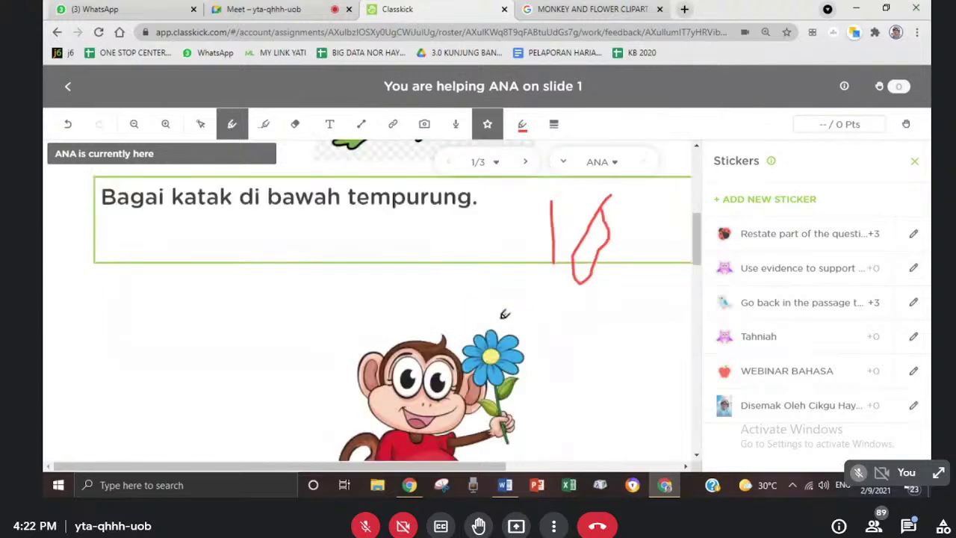
click(68, 91)
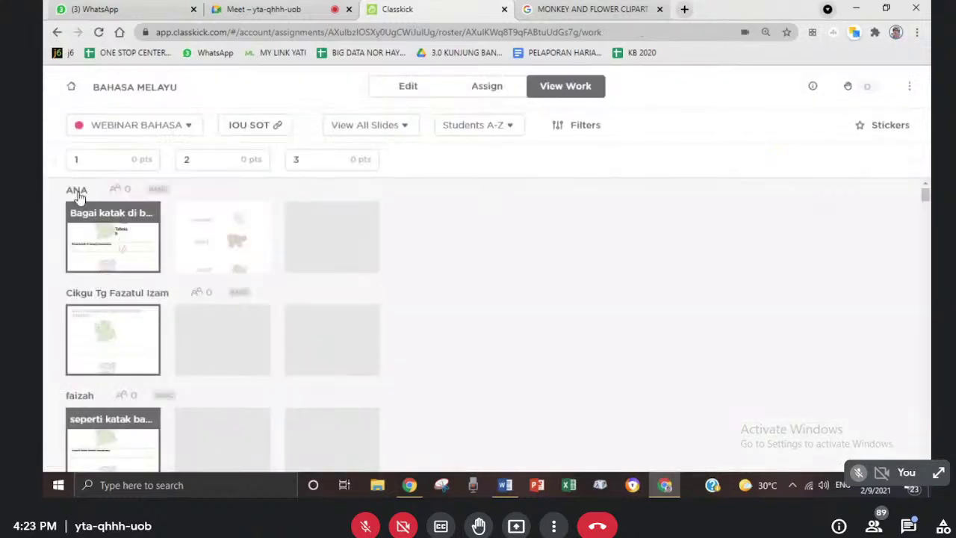
- Score the first student's slide 1 at 20 points, then open the next student's slide 1
click(97, 249)
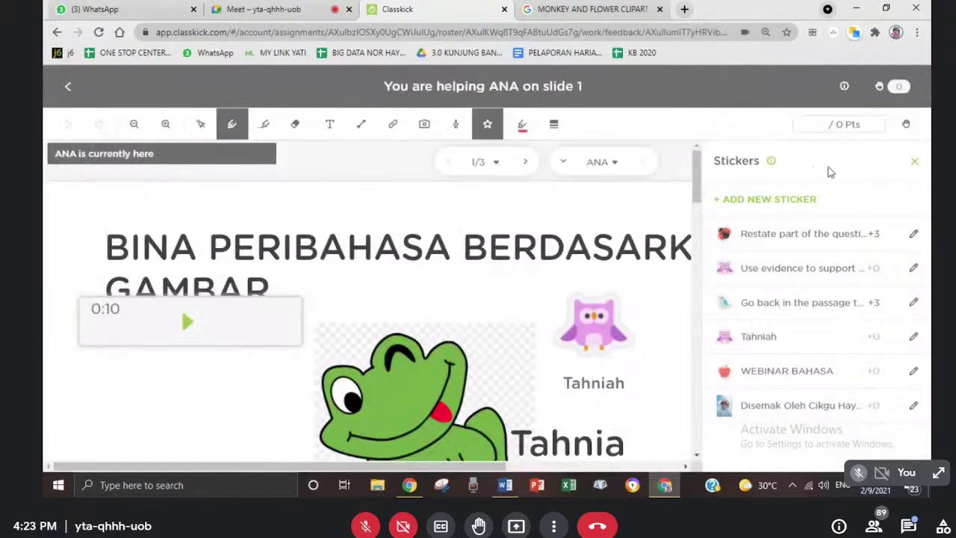
click(472, 342)
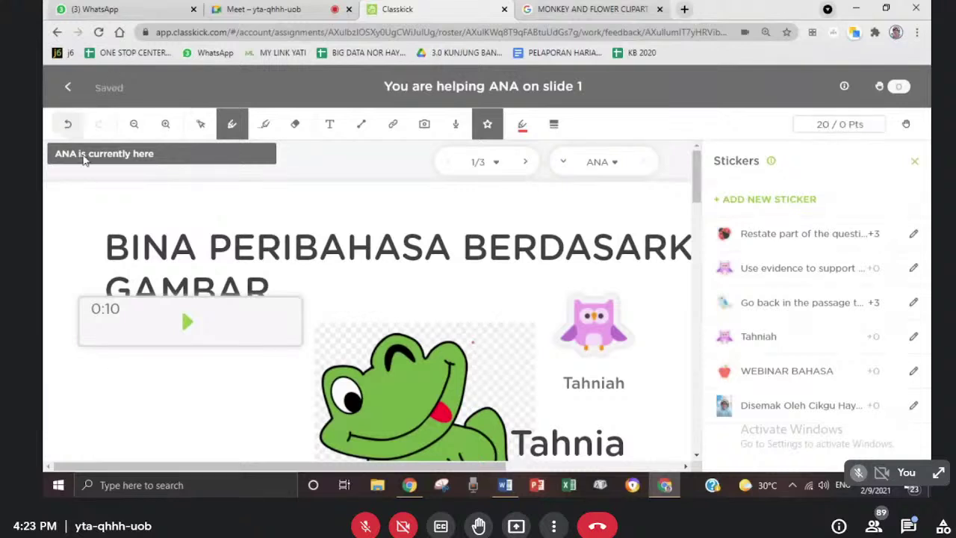
click(67, 88)
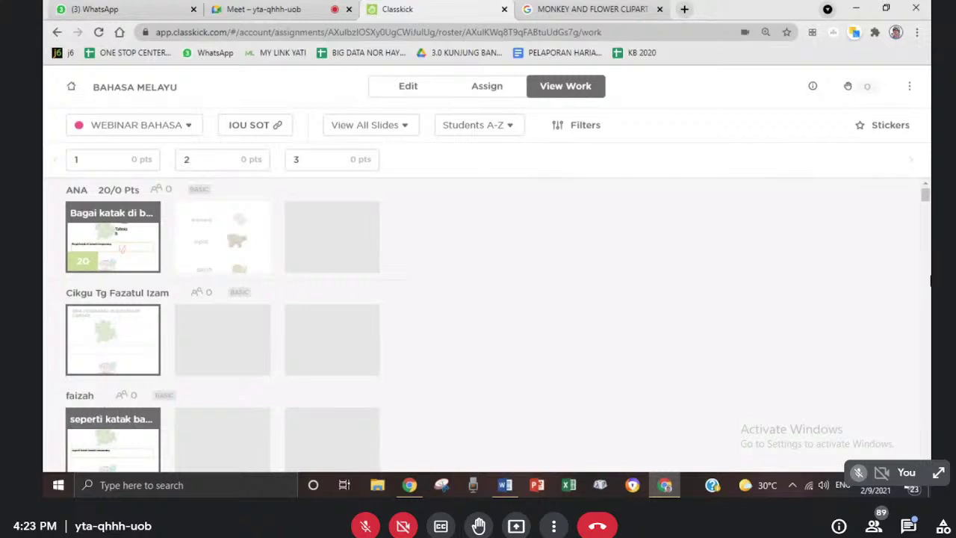
drag(926, 202, 926, 219)
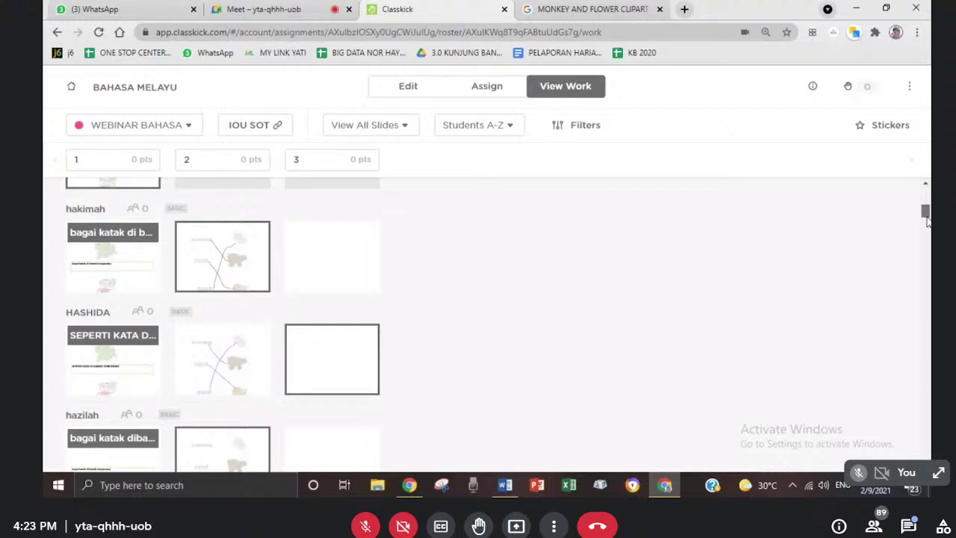
click(99, 237)
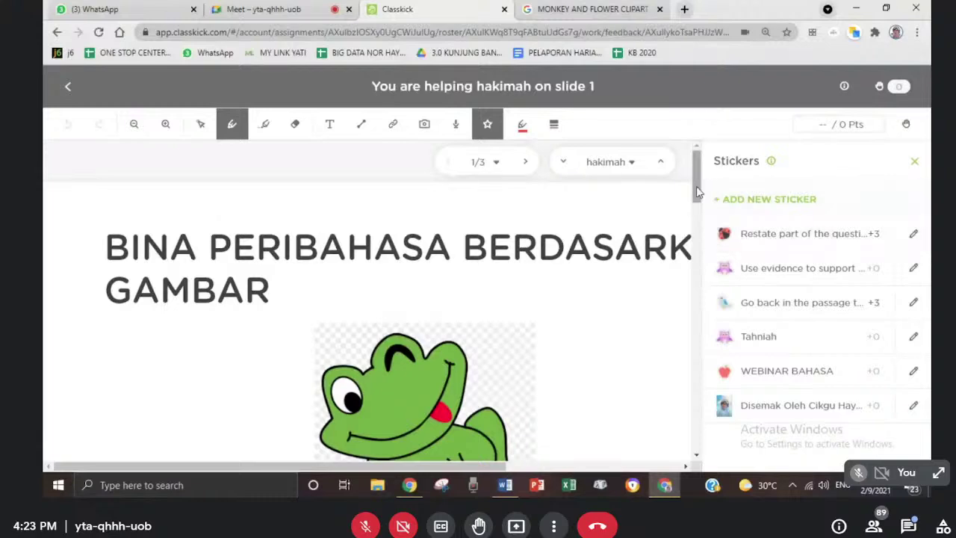
- Draw a purple-blue highlighter stroke up from the frog
drag(696, 179, 689, 203)
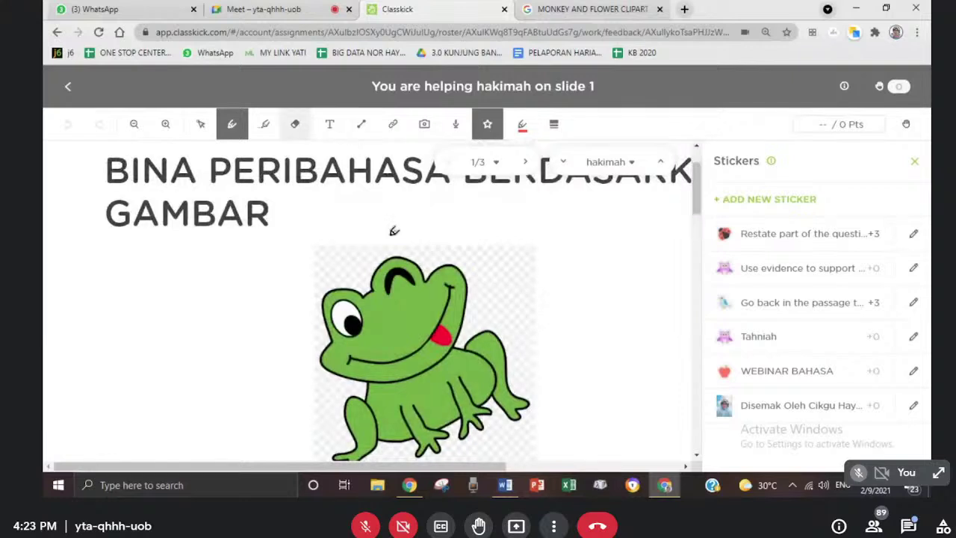
click(263, 125)
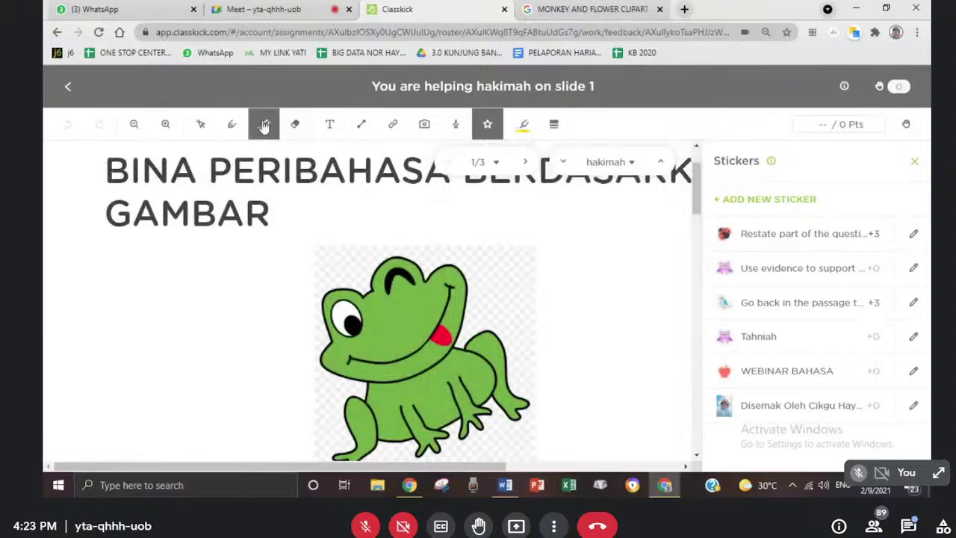
click(523, 131)
click(539, 218)
mouse_move(469, 323)
mouse_down()
mouse_move(516, 365)
mouse_move(588, 220)
mouse_up()
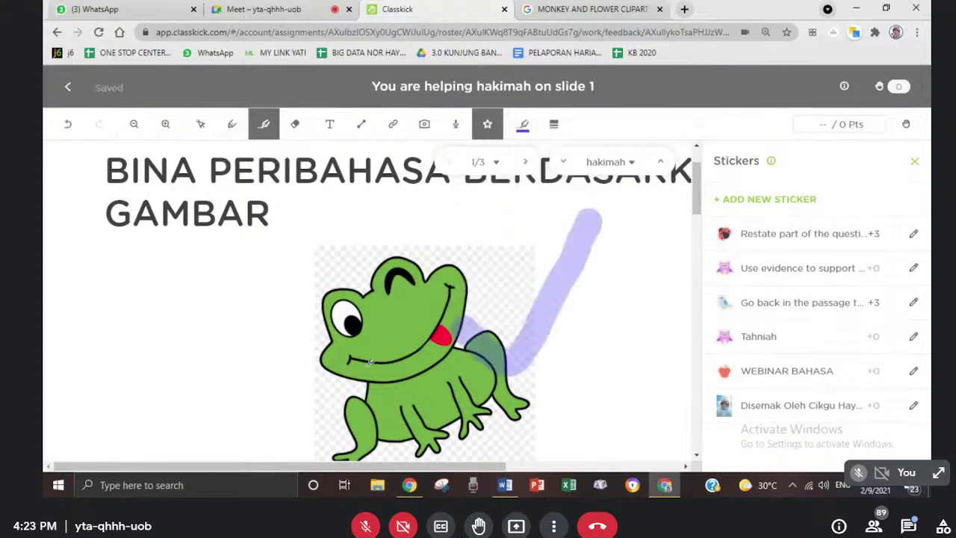
- Add a thin red pen line beside the frog and close the Stickers panel
click(232, 124)
drag(448, 287, 521, 218)
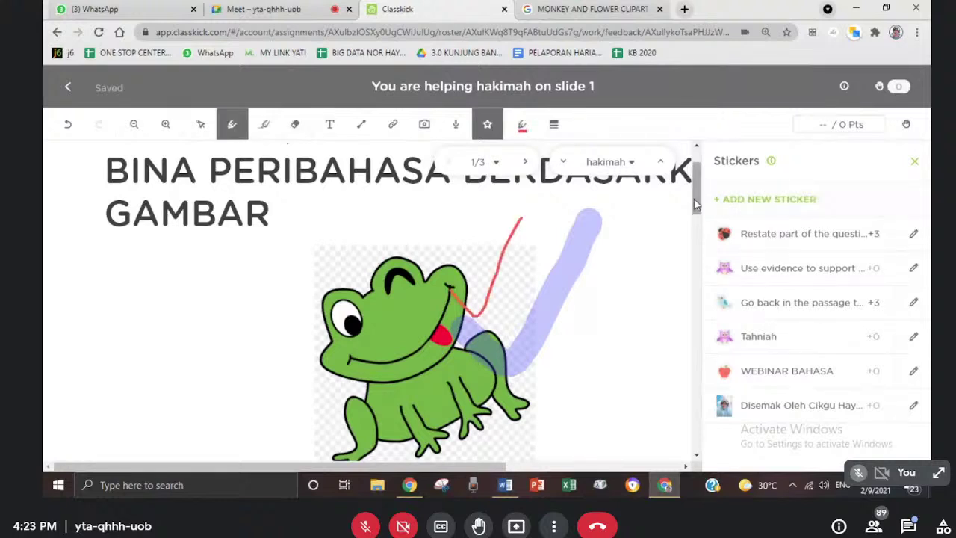
scroll(696, 205, down, 1)
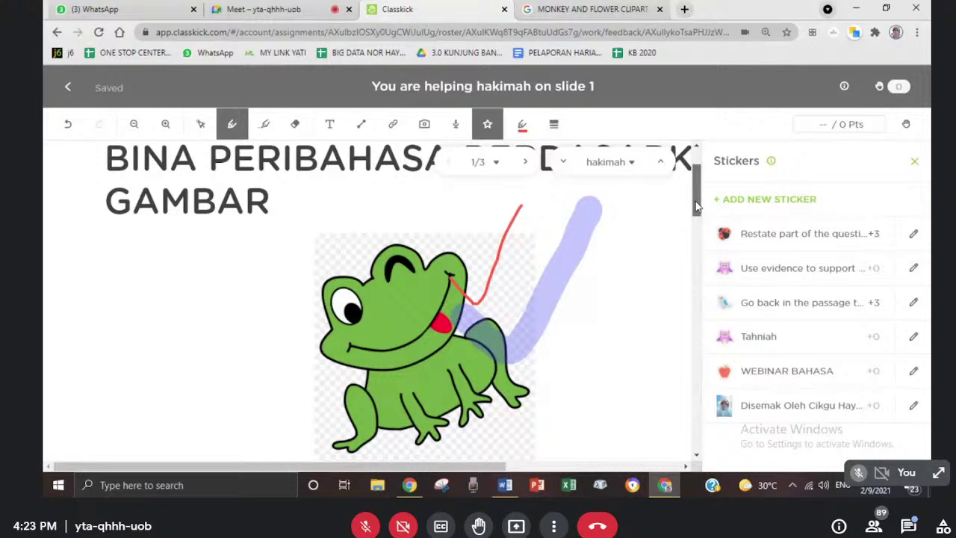
click(482, 124)
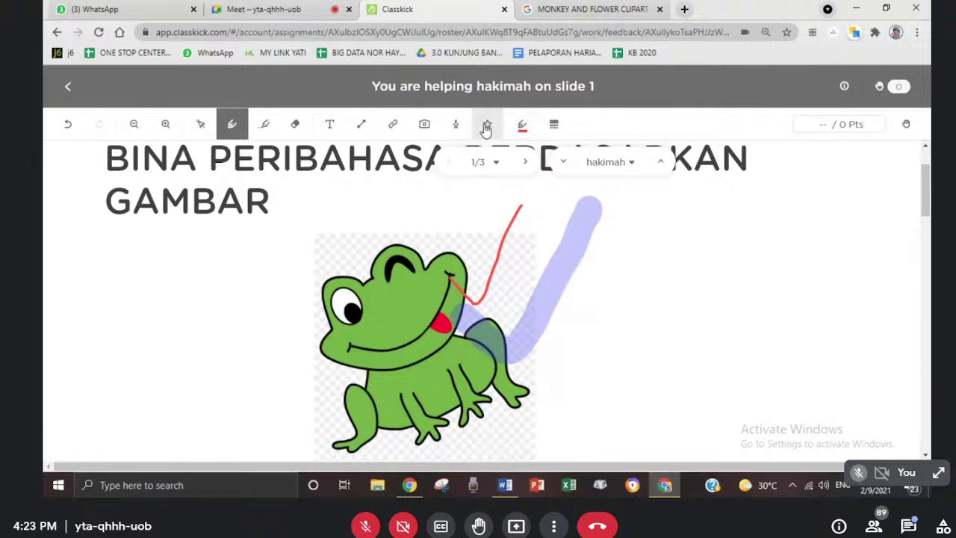
- Place the 'Disemak Oleh' review photo sticker on the slide
click(487, 124)
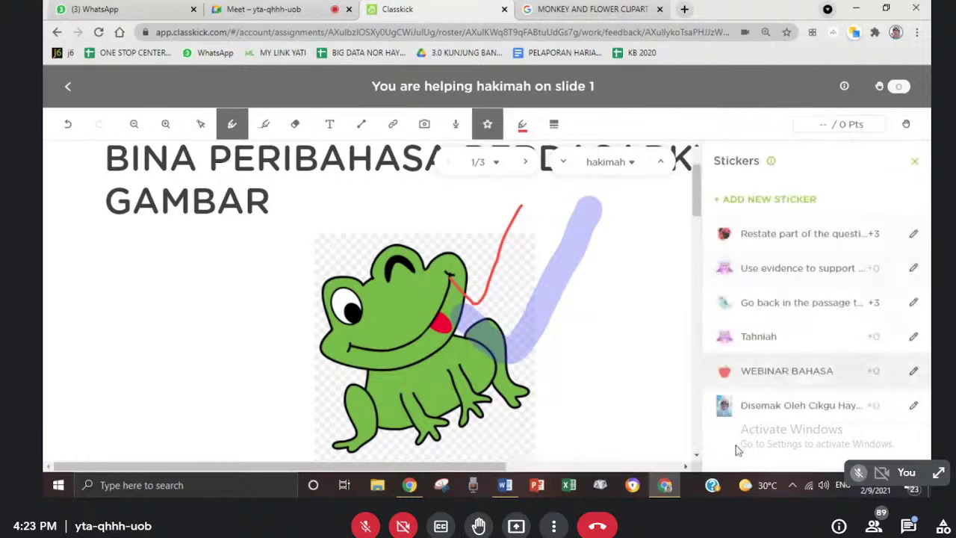
click(775, 410)
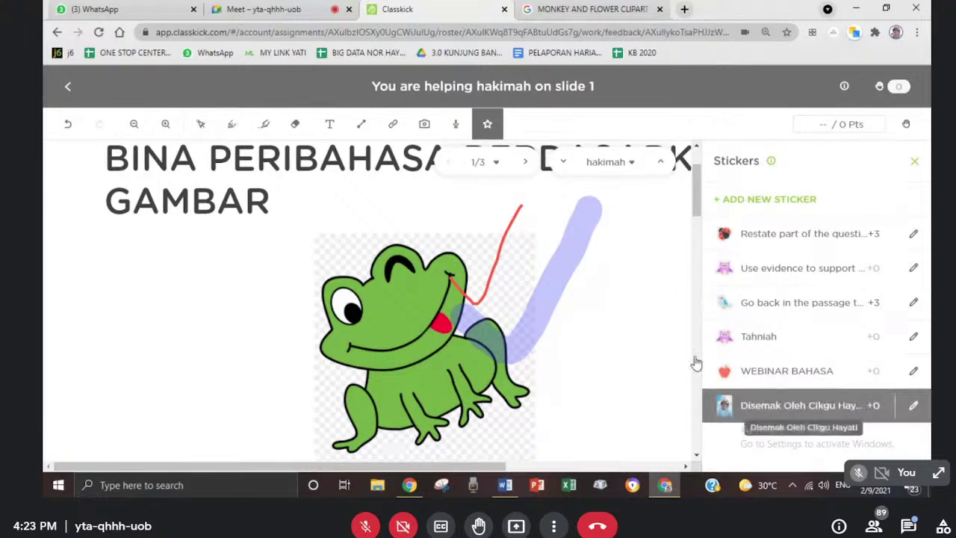
click(221, 275)
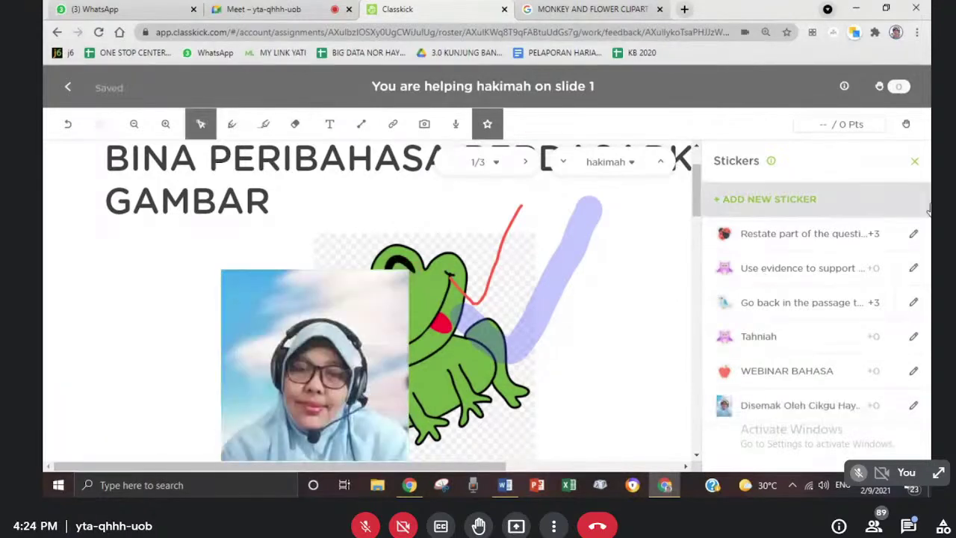
scroll(696, 250, down, 2)
scroll(697, 250, down, 3)
scroll(697, 247, up, 1)
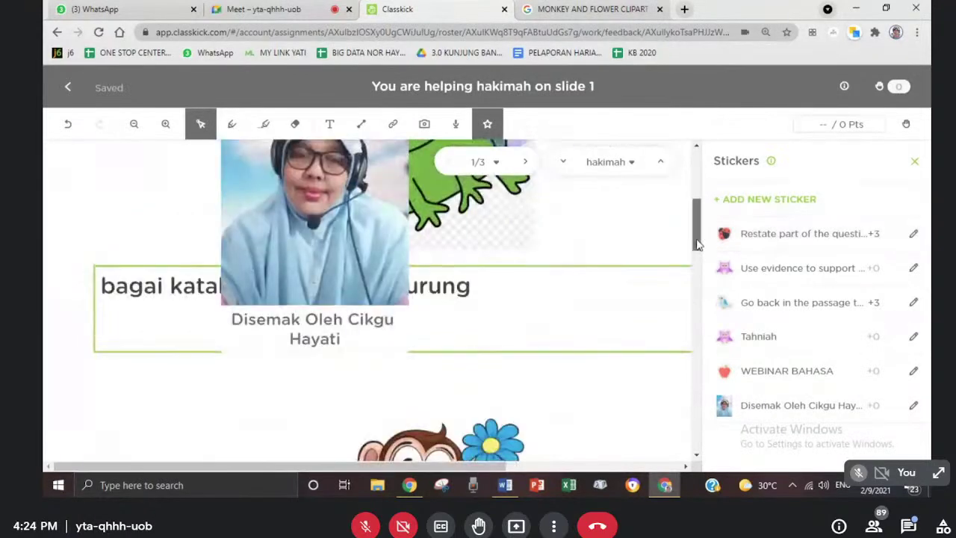
scroll(697, 242, up, 4)
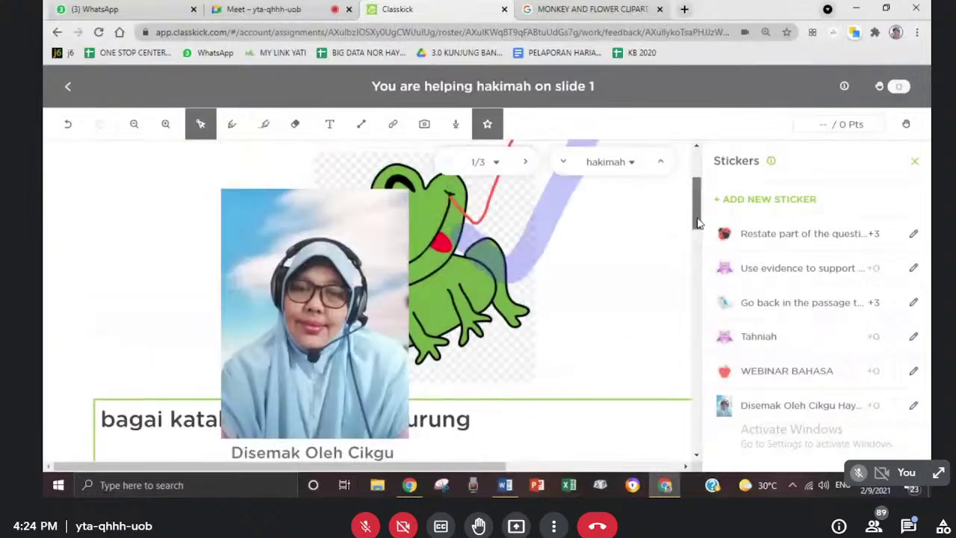
- Move the review sticker to the top-left, then delete it
click(305, 274)
drag(304, 274, 171, 222)
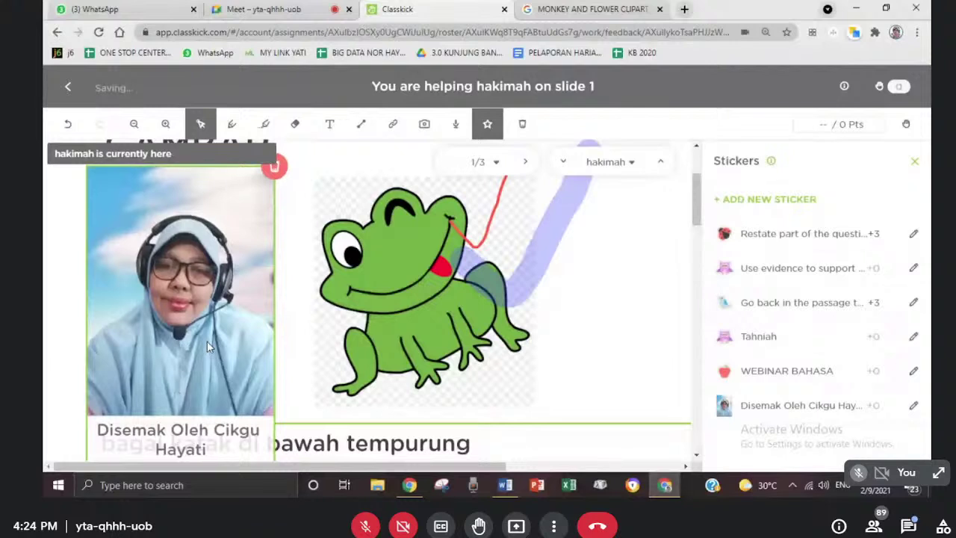
click(275, 166)
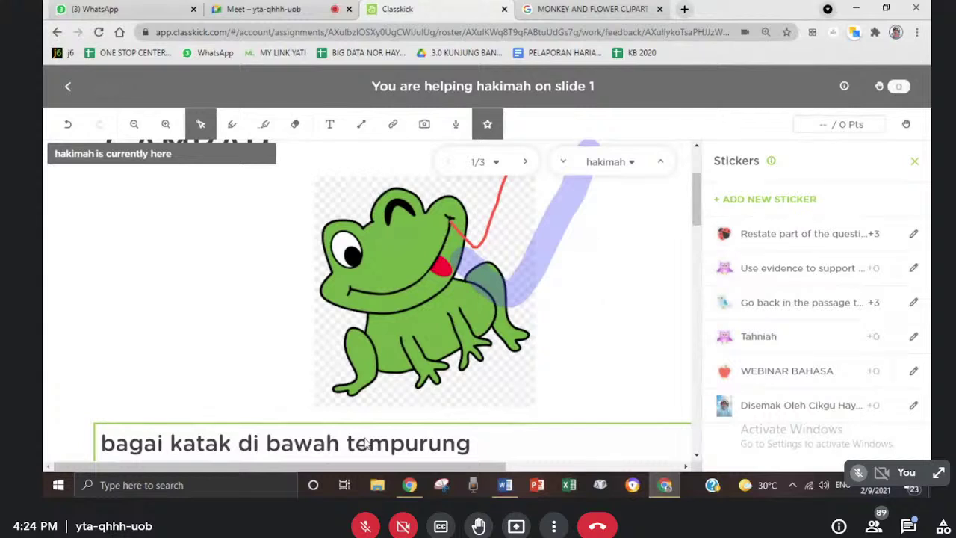
- Go back to View Work and scroll through every student's slide thumbnails
click(68, 86)
scroll(191, 396, down, 10)
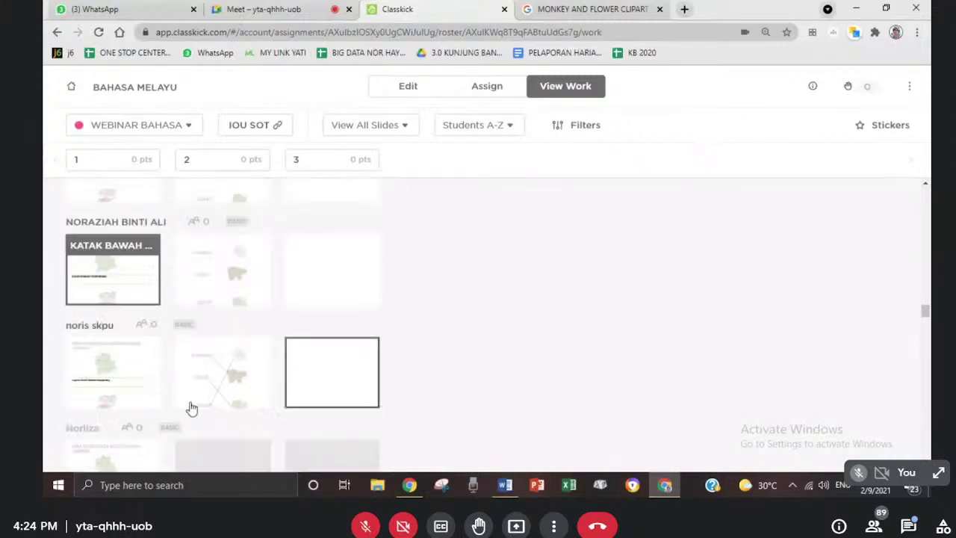
scroll(192, 405, up, 5)
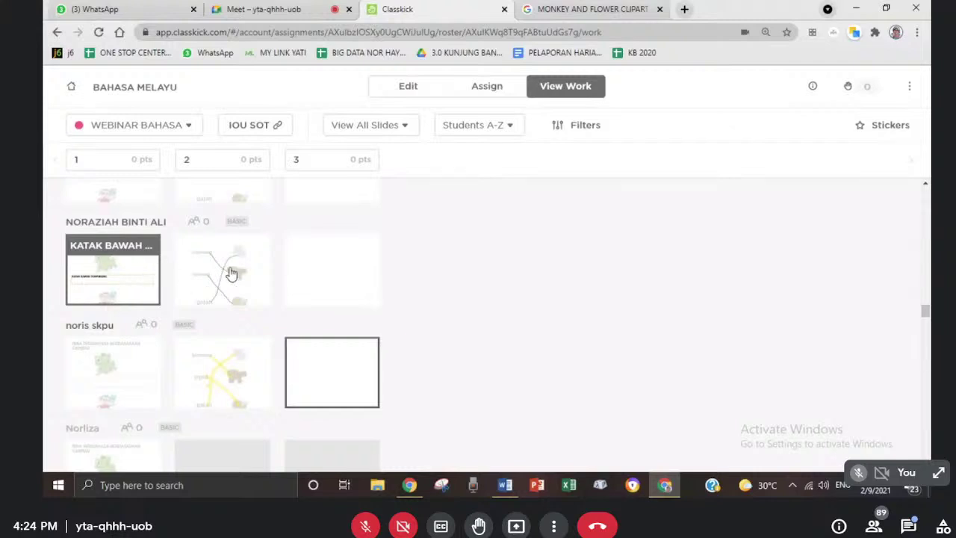
scroll(930, 323, down, 3)
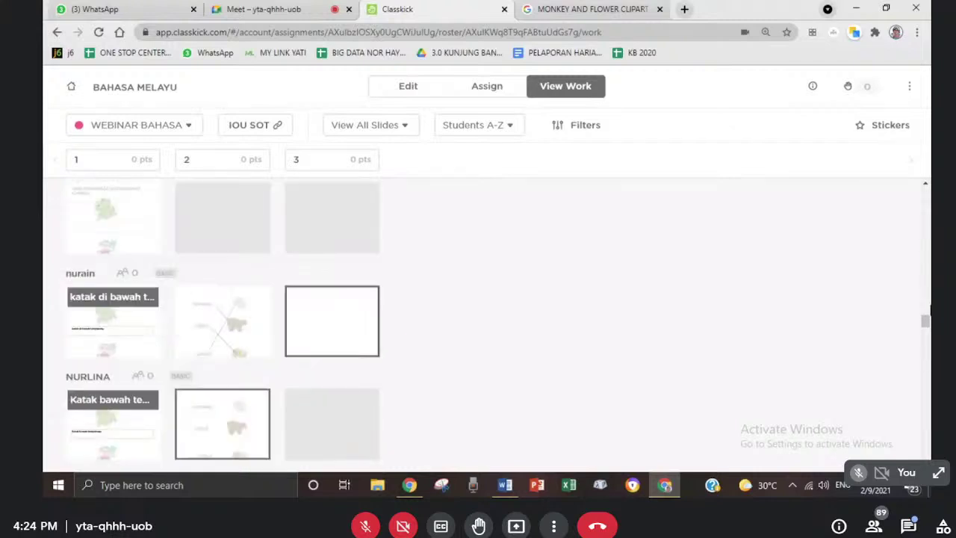
scroll(182, 331, down, 10)
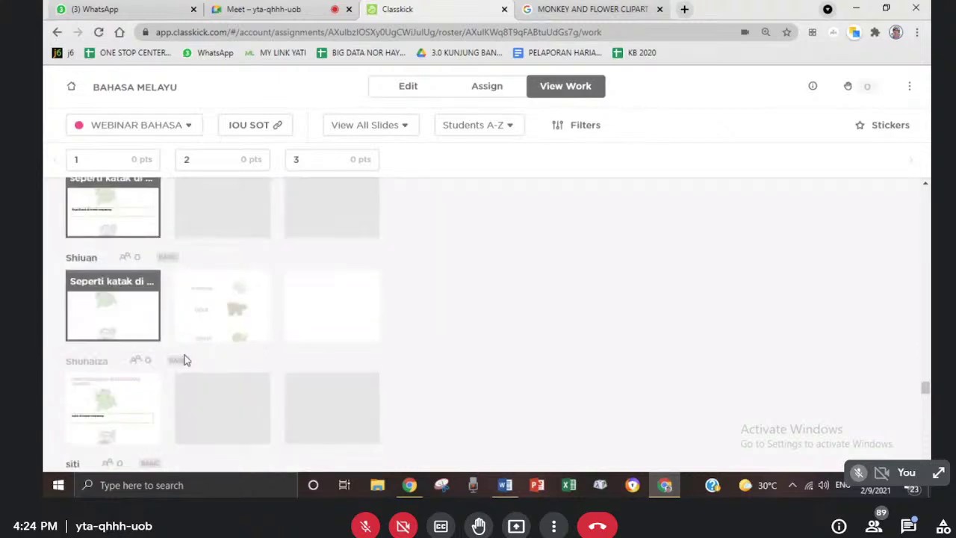
scroll(183, 404, down, 5)
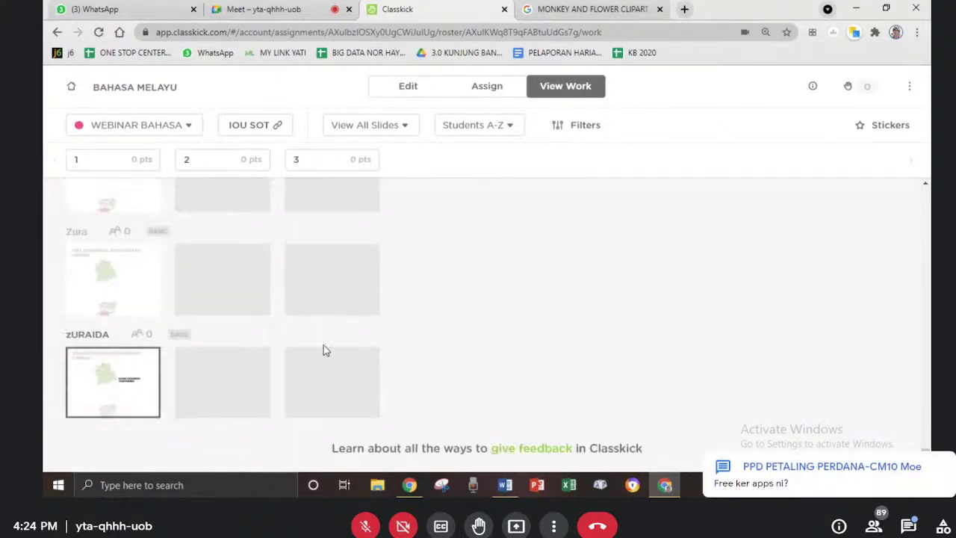
scroll(347, 346, up, 10)
- Search for Classkick in a new Chrome tab
scroll(359, 345, up, 4)
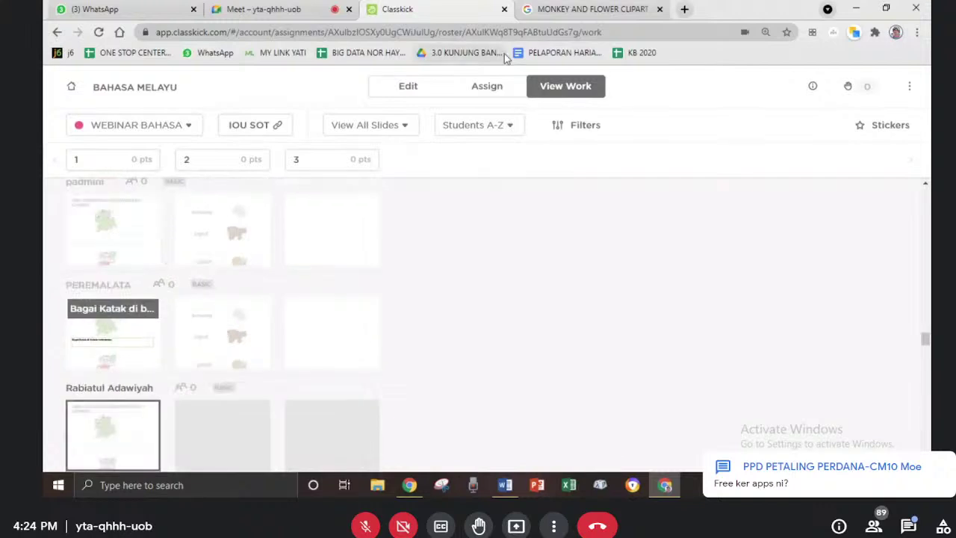
click(598, 12)
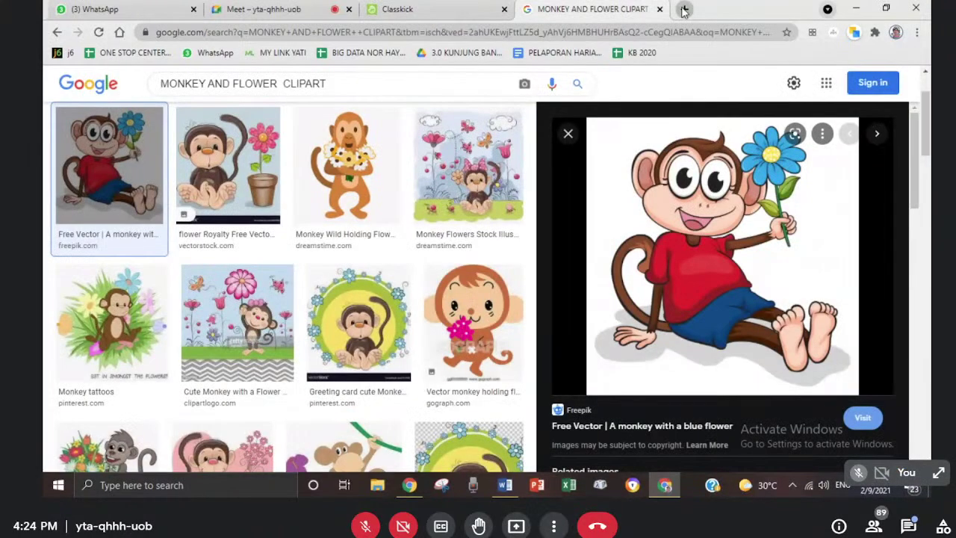
click(684, 10)
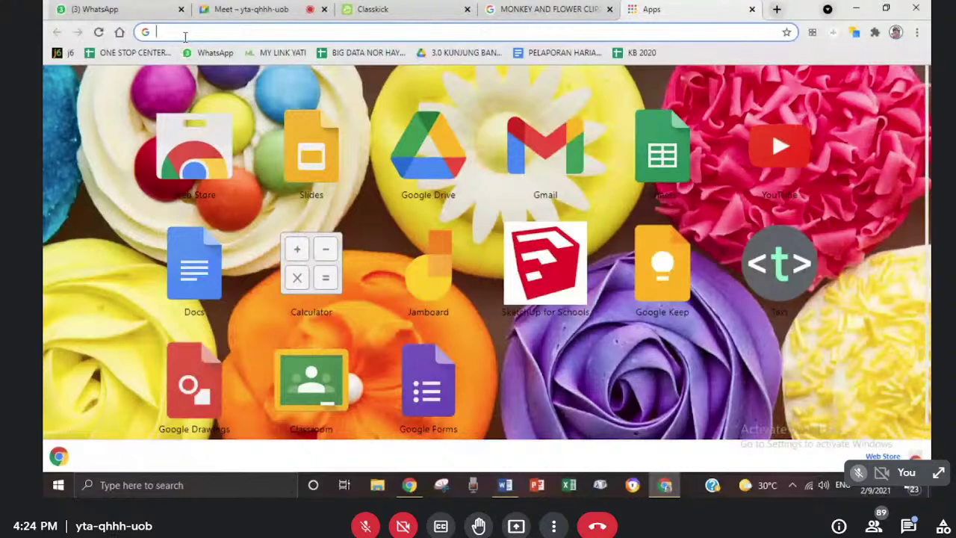
text(class)
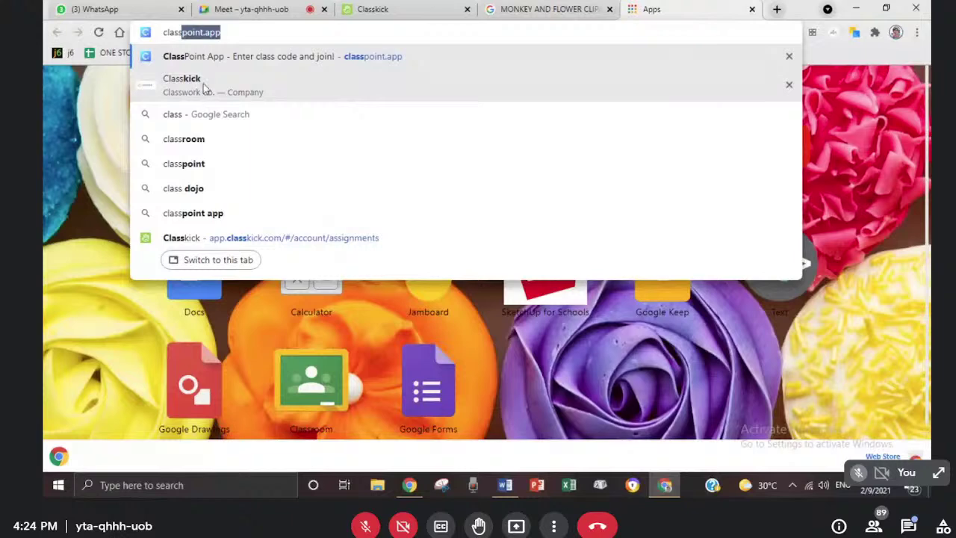
key(Down)
key(Return)
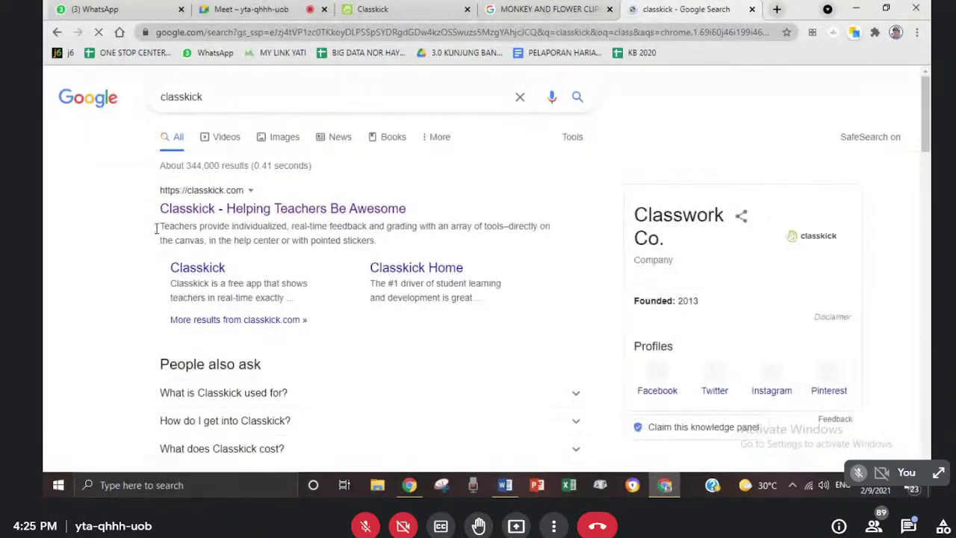
- Open classkick.com and go to its teacher login page
click(190, 210)
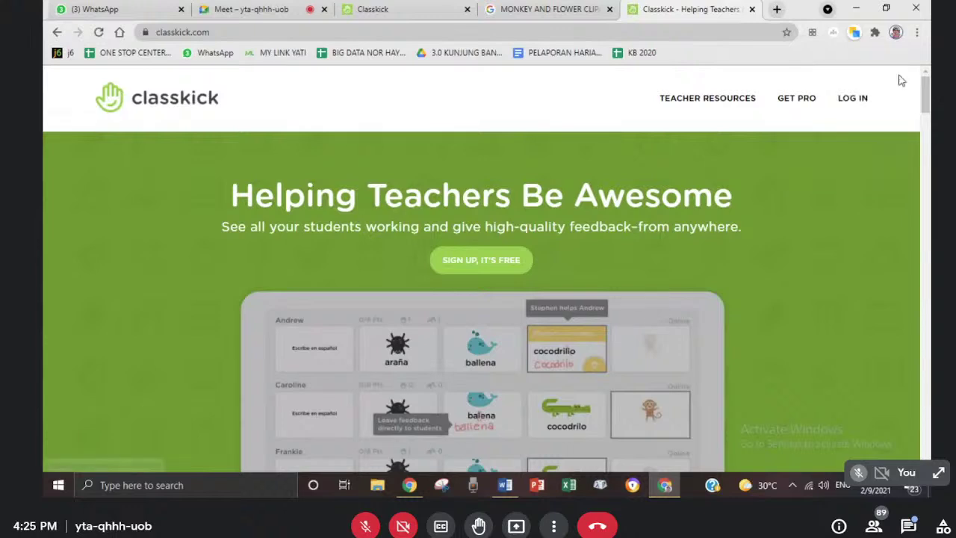
mouse_move(853, 98)
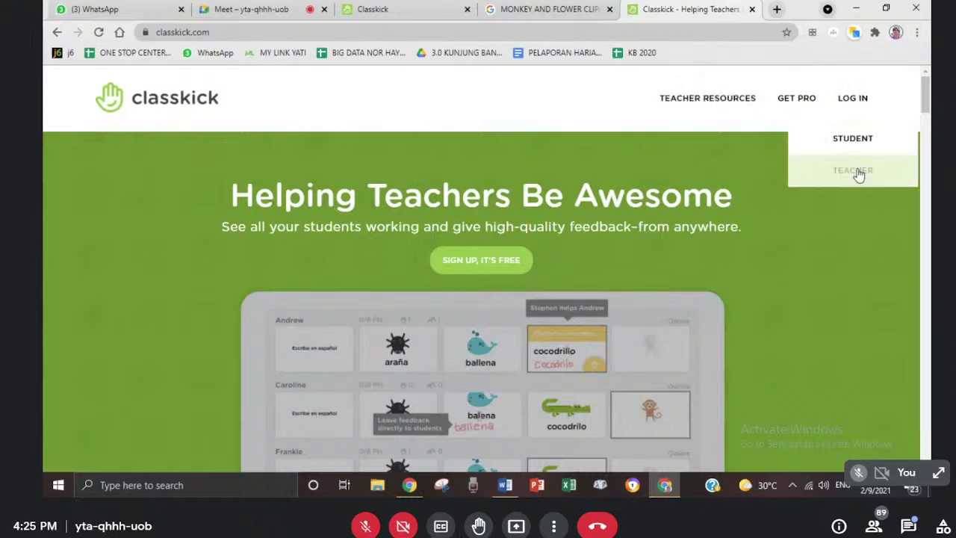
click(855, 171)
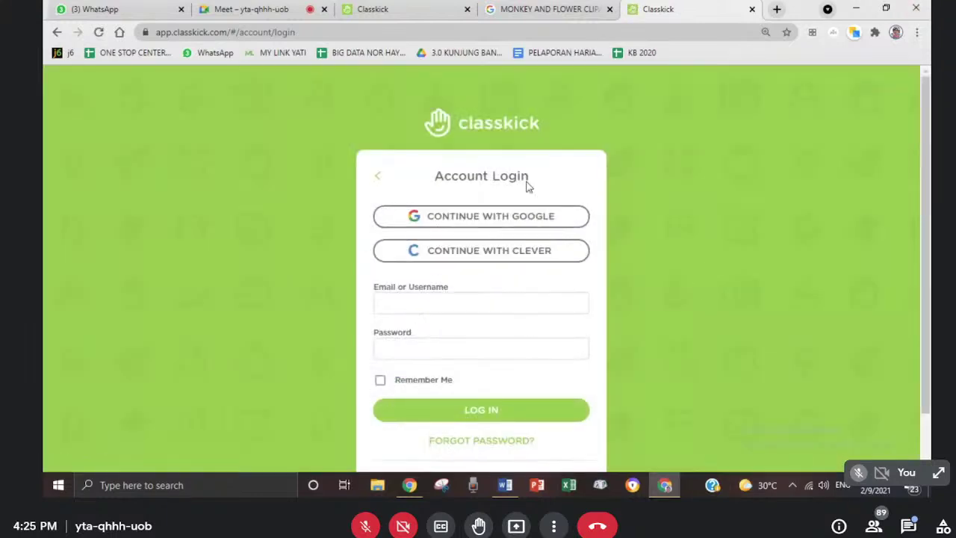
- Continue with Google and choose the teacher's account to sign in
click(454, 219)
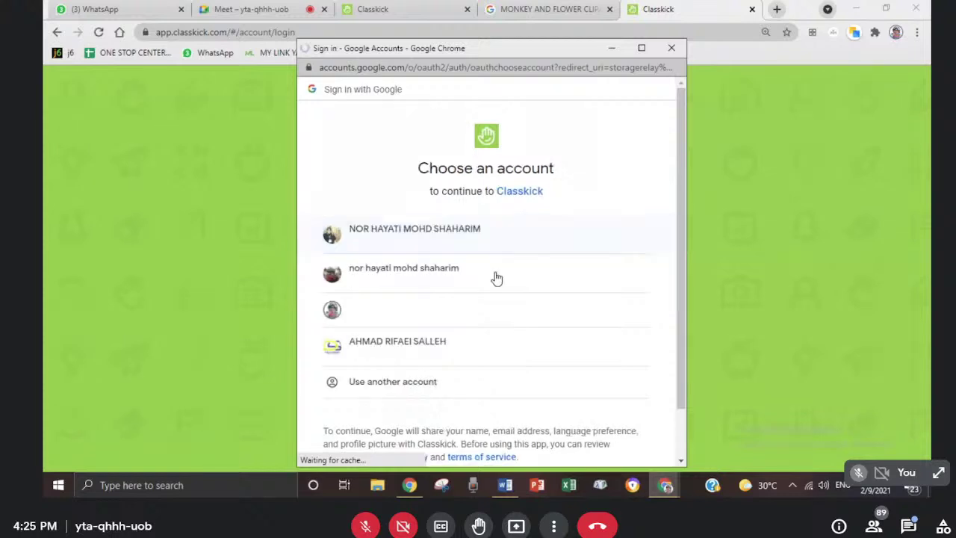
click(450, 311)
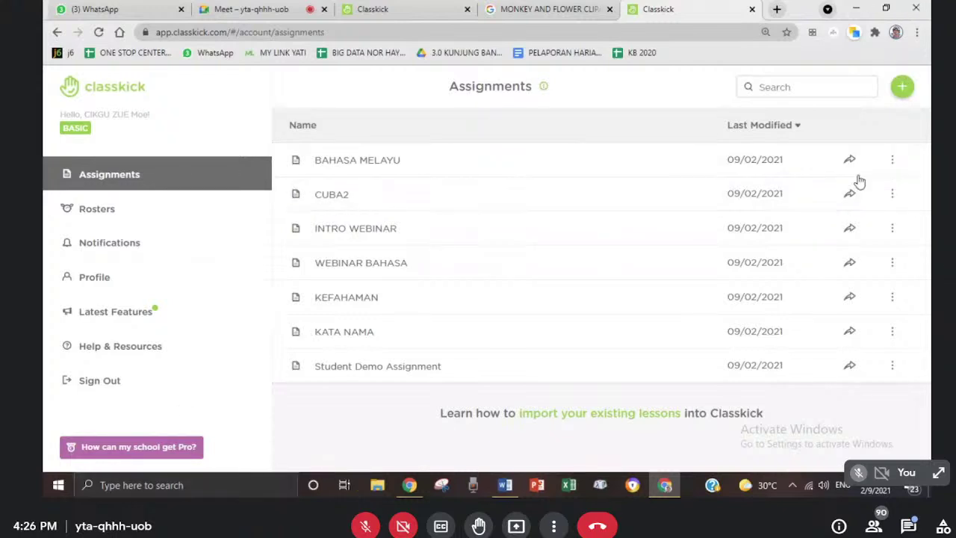
- Create an assignment from file using the Bahasa Melayu question PDF
click(901, 85)
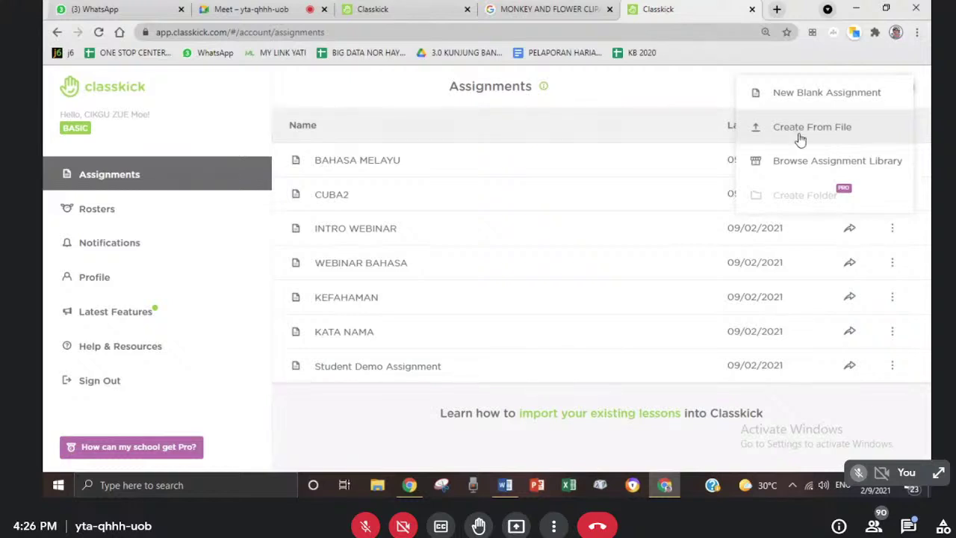
click(824, 137)
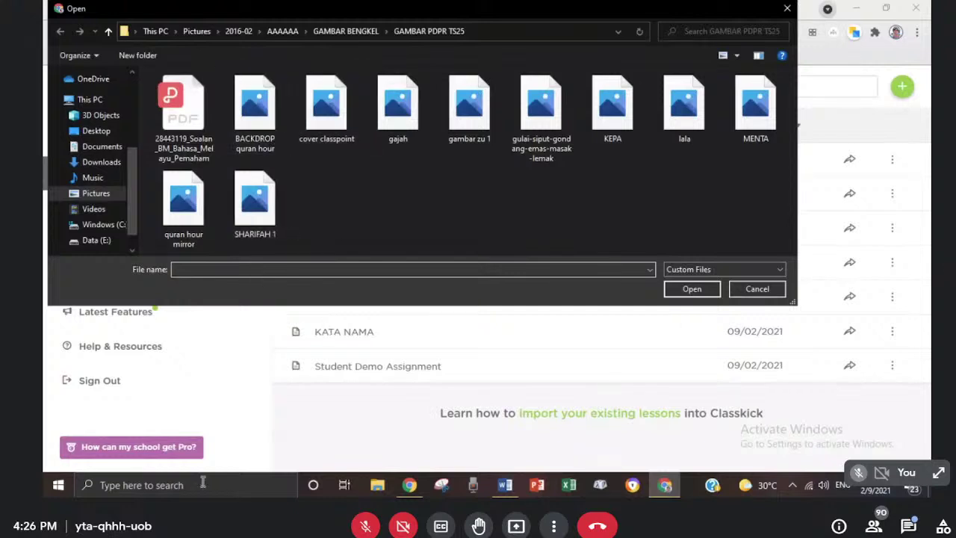
double_click(183, 112)
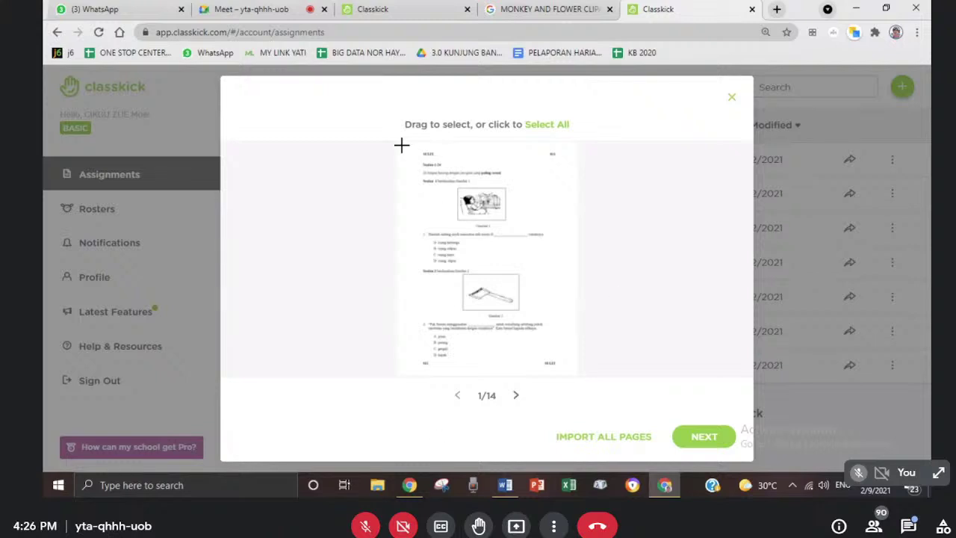
- Import almost the whole first PDF page into the new assignment as slide 1
drag(401, 144, 569, 373)
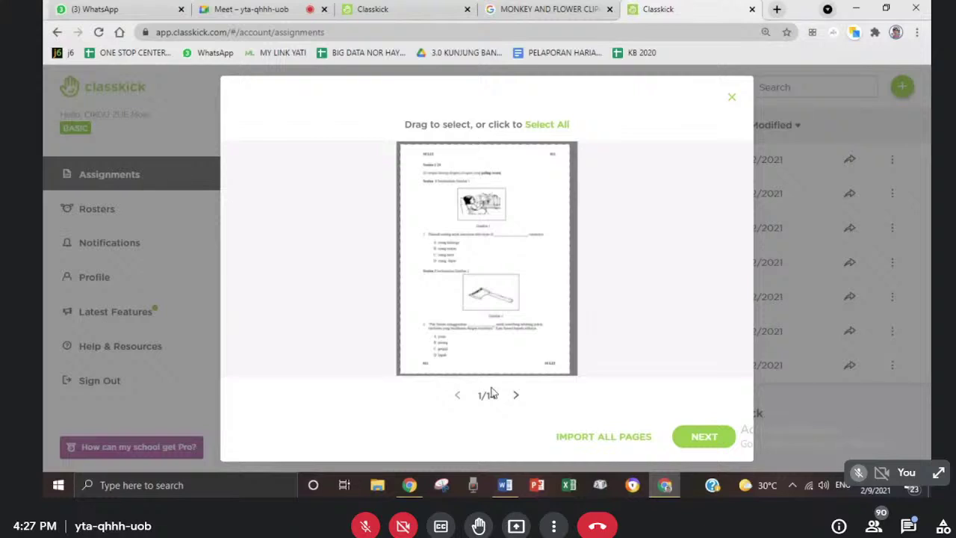
click(719, 440)
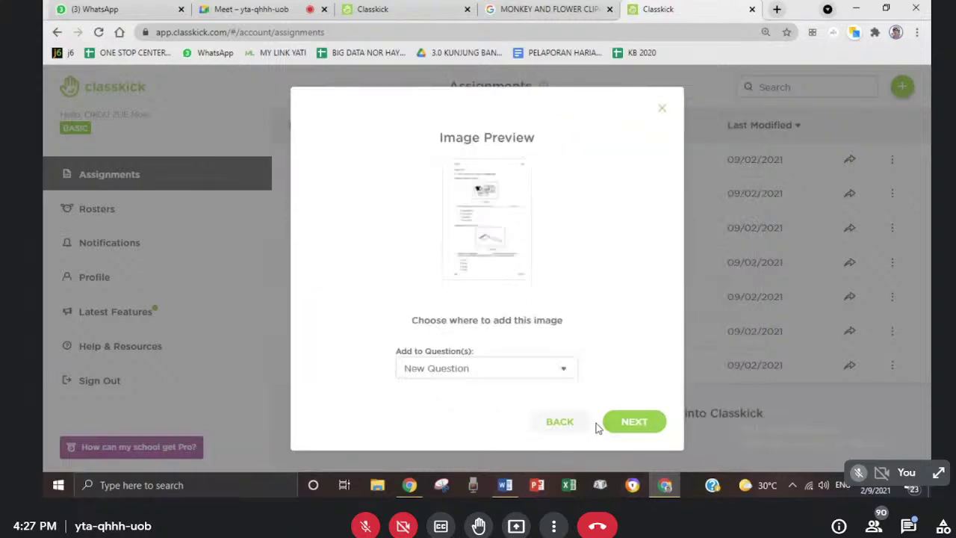
click(644, 429)
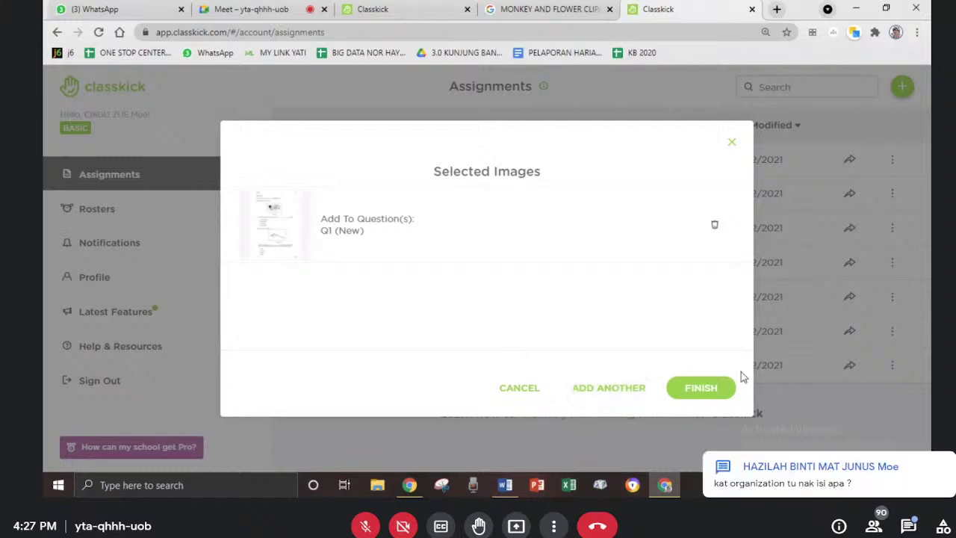
click(705, 396)
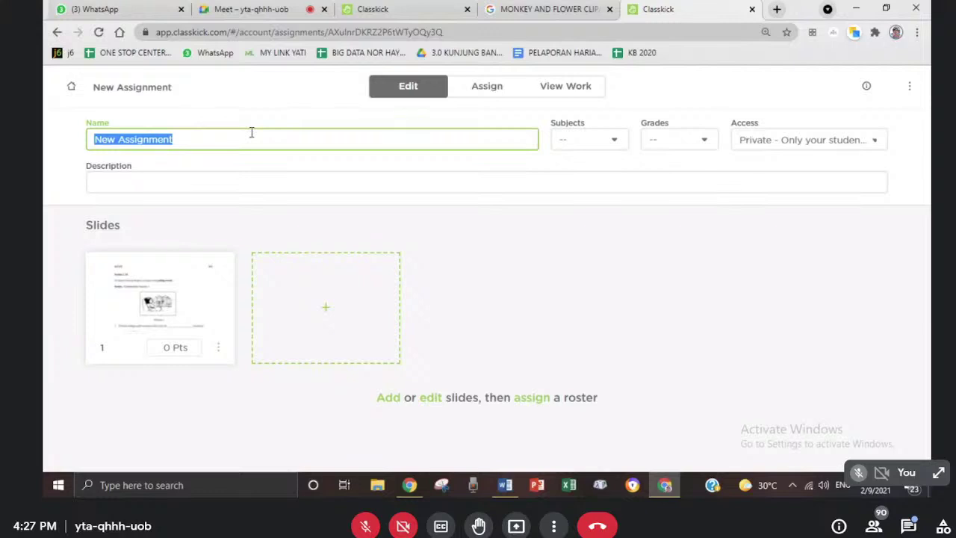
- Name the assignment BM 1, add description 2 SEPT, and tick Writing as its subject
text(BM 1)
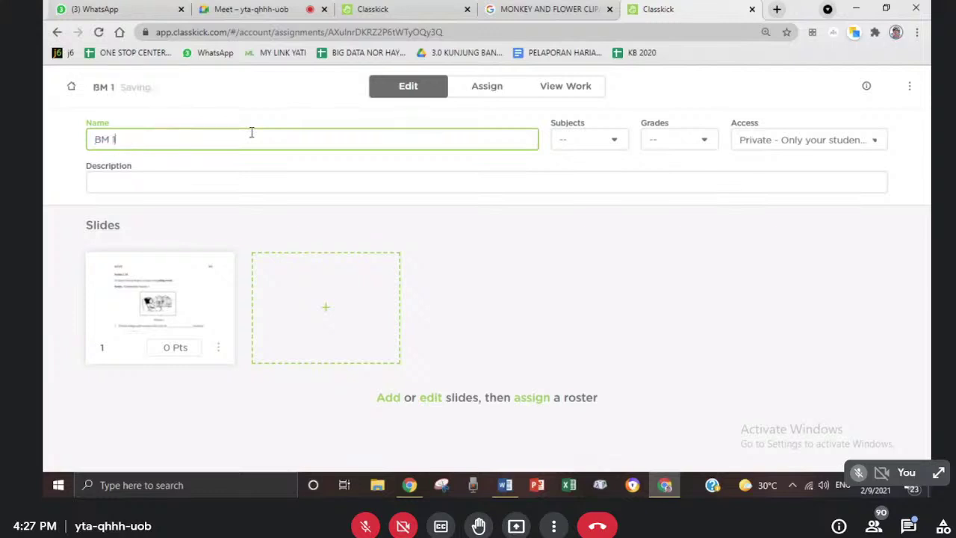
click(118, 180)
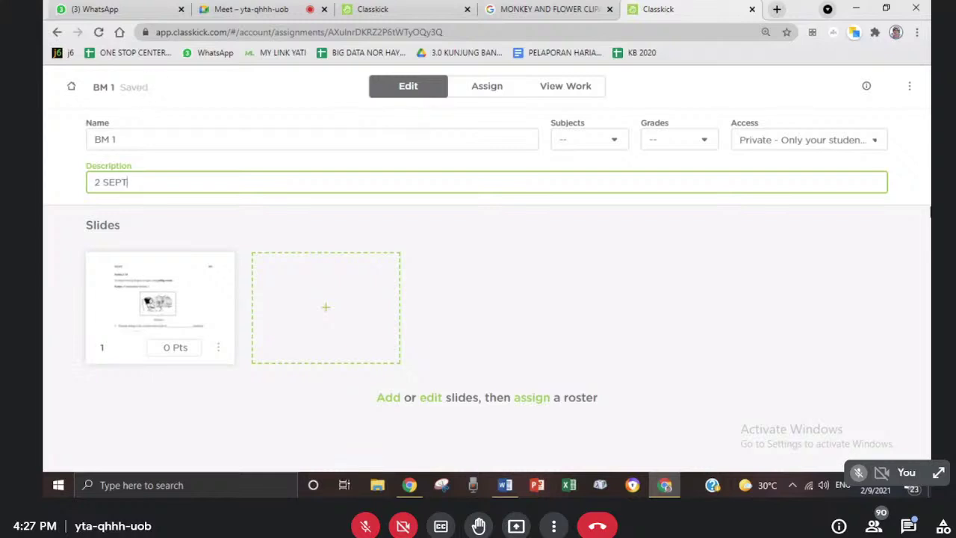
click(617, 142)
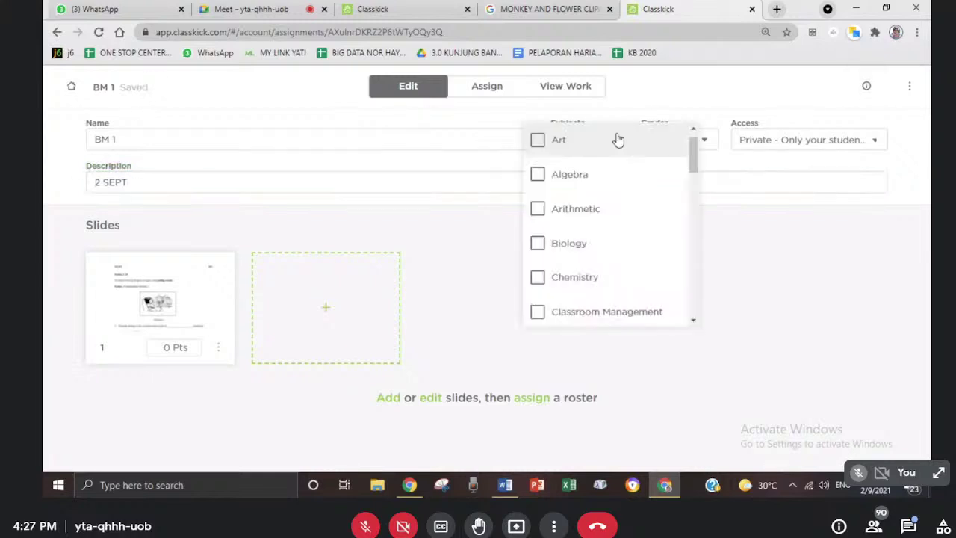
drag(694, 154, 696, 307)
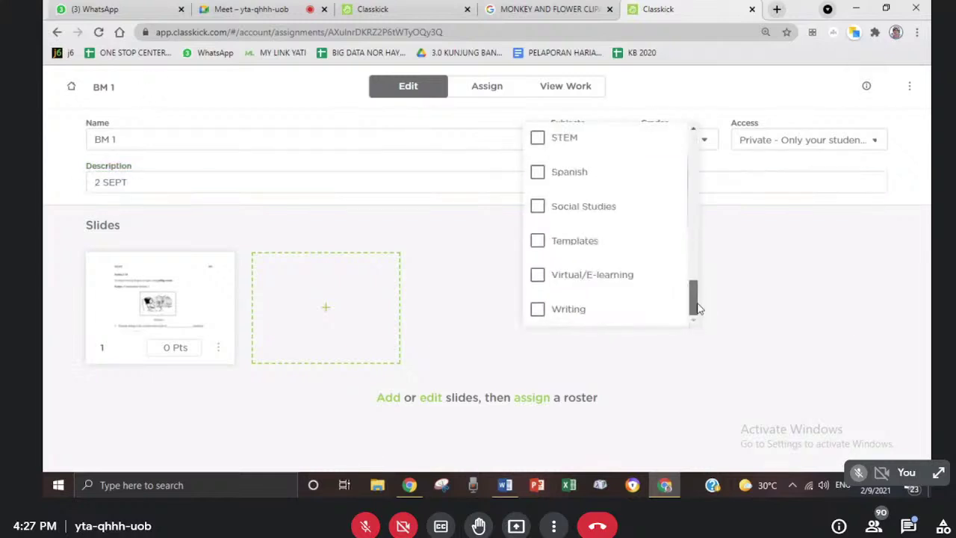
click(601, 314)
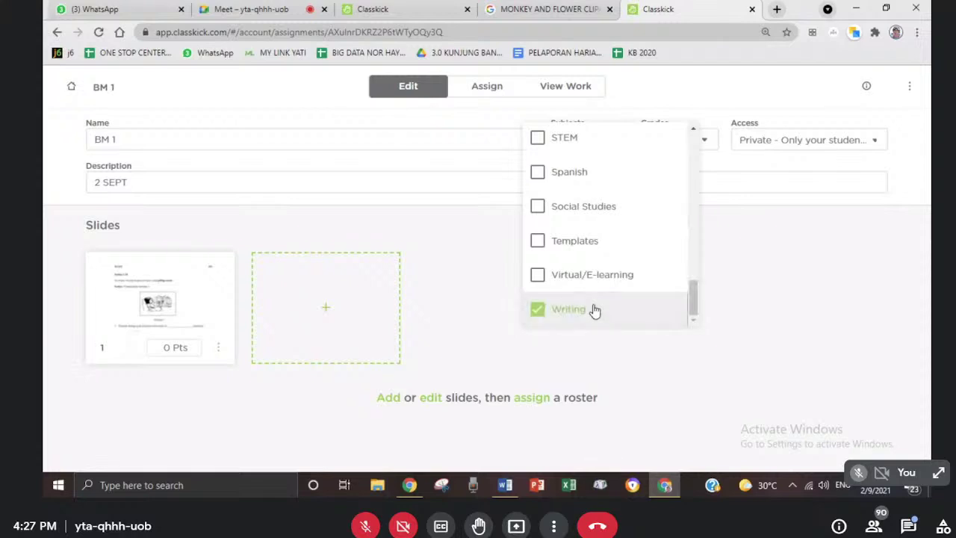
click(707, 144)
- Set the assignment's grade level to 12
click(708, 143)
scroll(719, 291, down, 5)
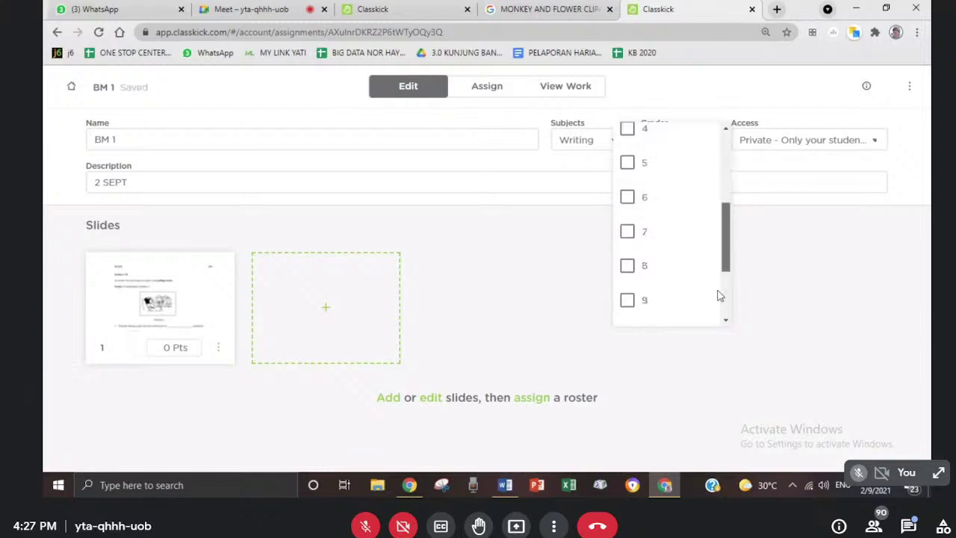
click(661, 277)
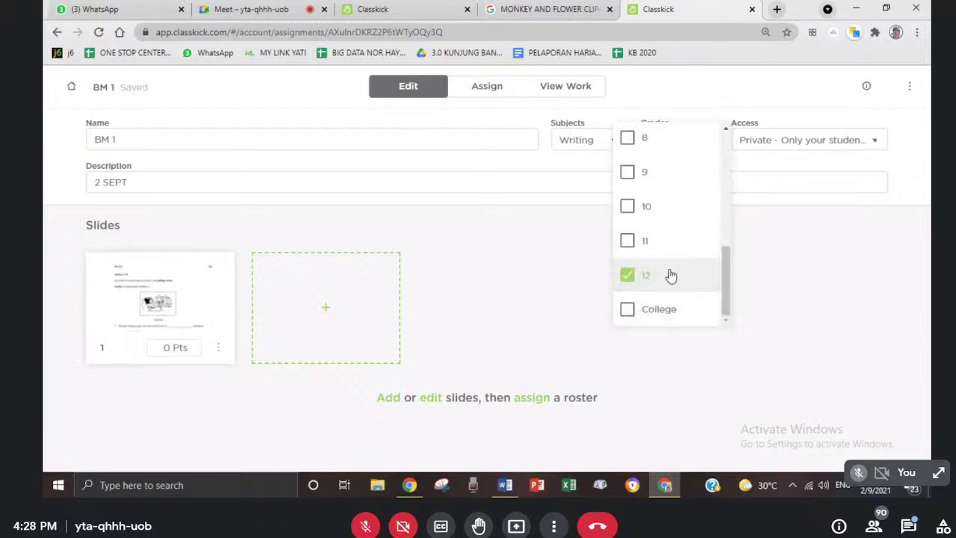
click(807, 127)
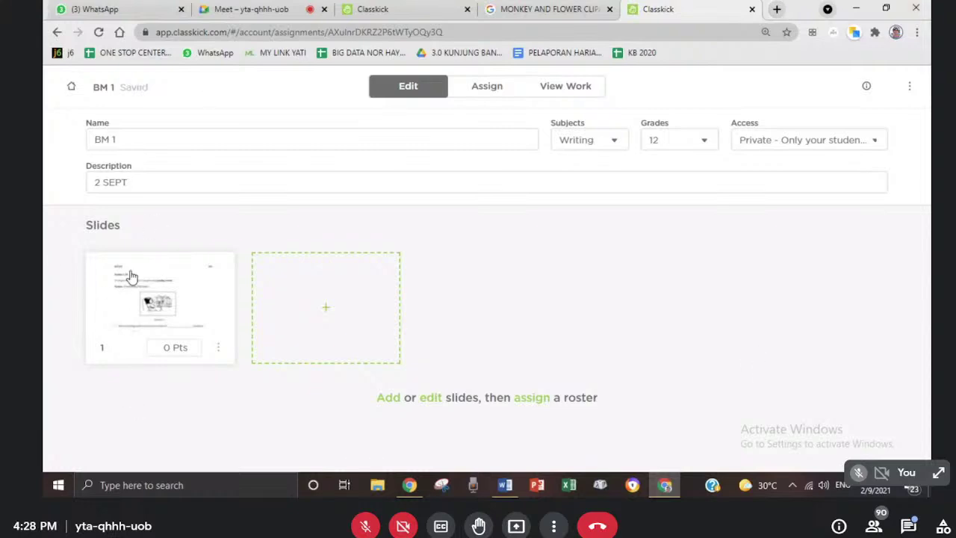
click(138, 301)
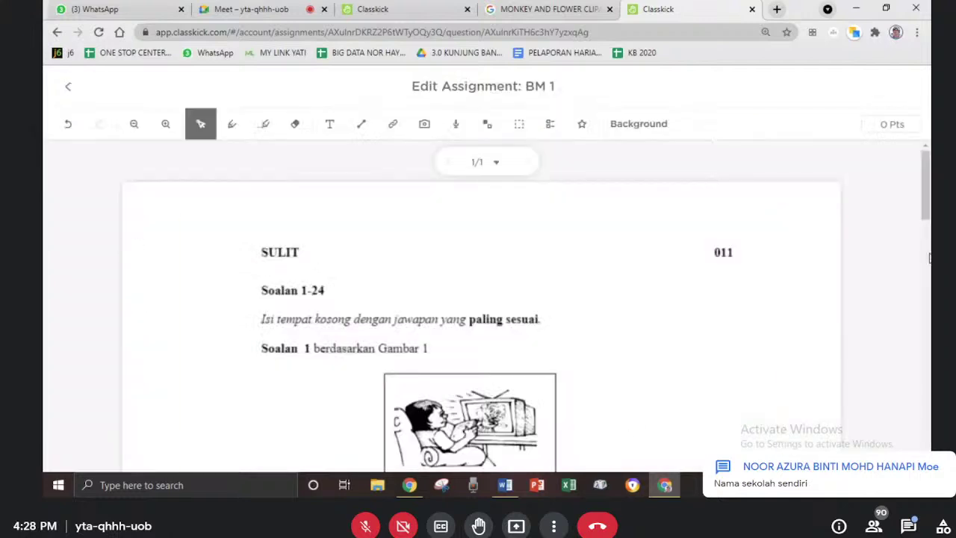
drag(929, 186, 910, 199)
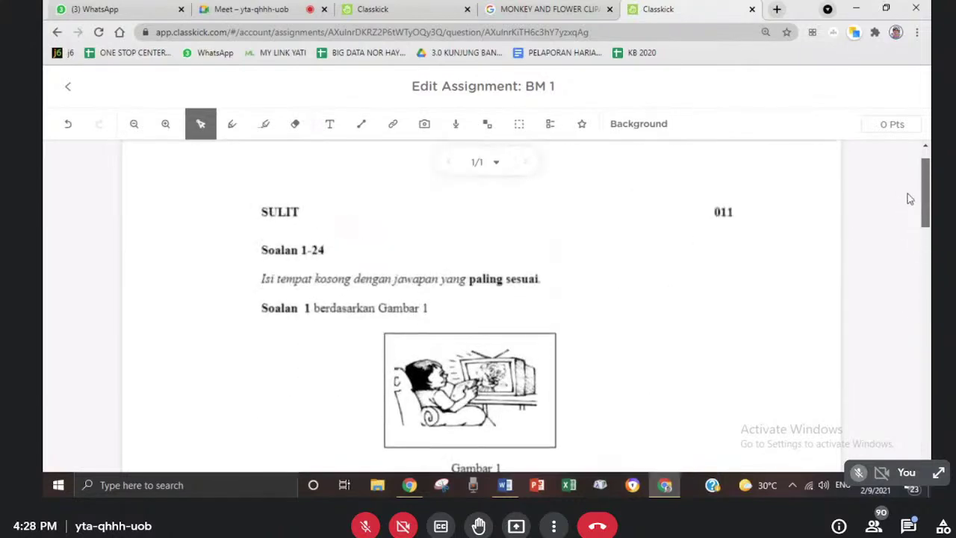
click(66, 86)
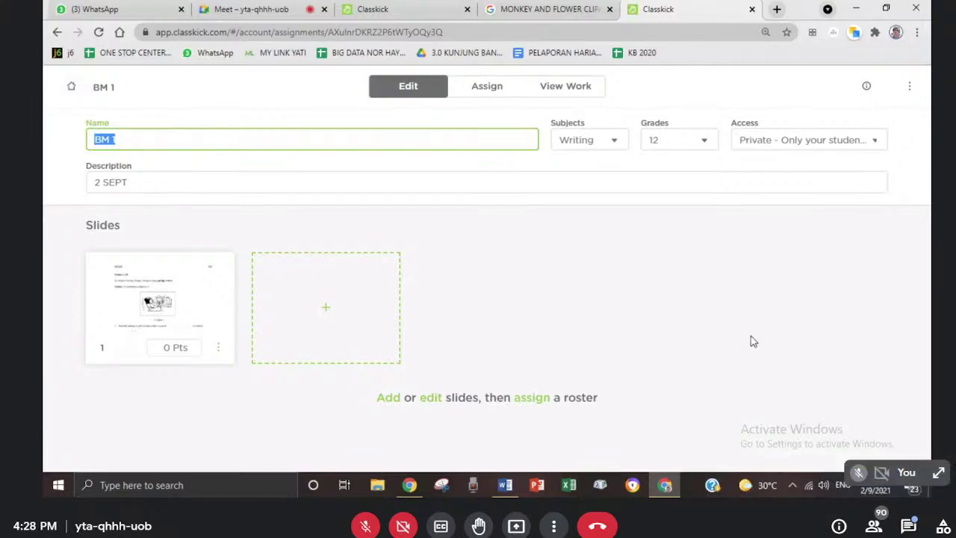
- Assign BM 1 to the WEBINAR BAHASA roster
click(910, 526)
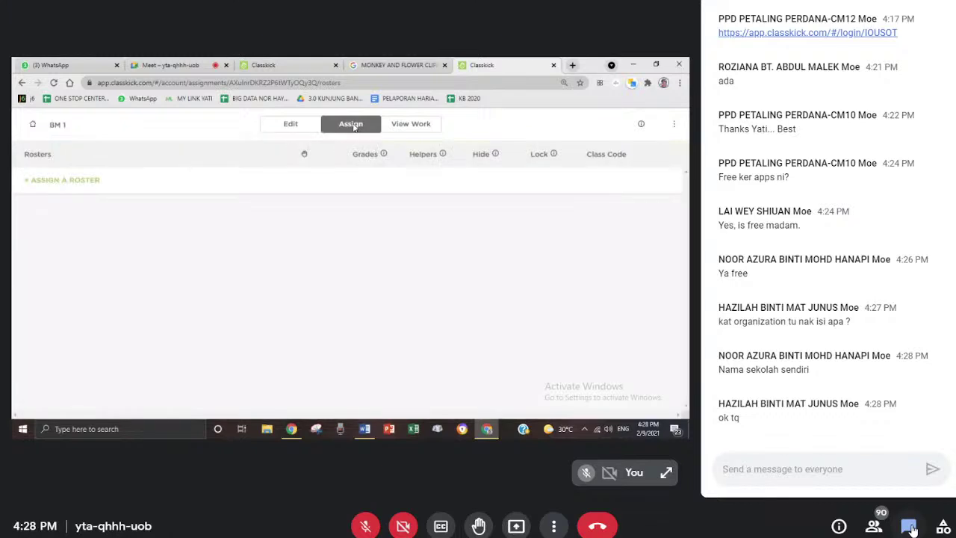
click(910, 526)
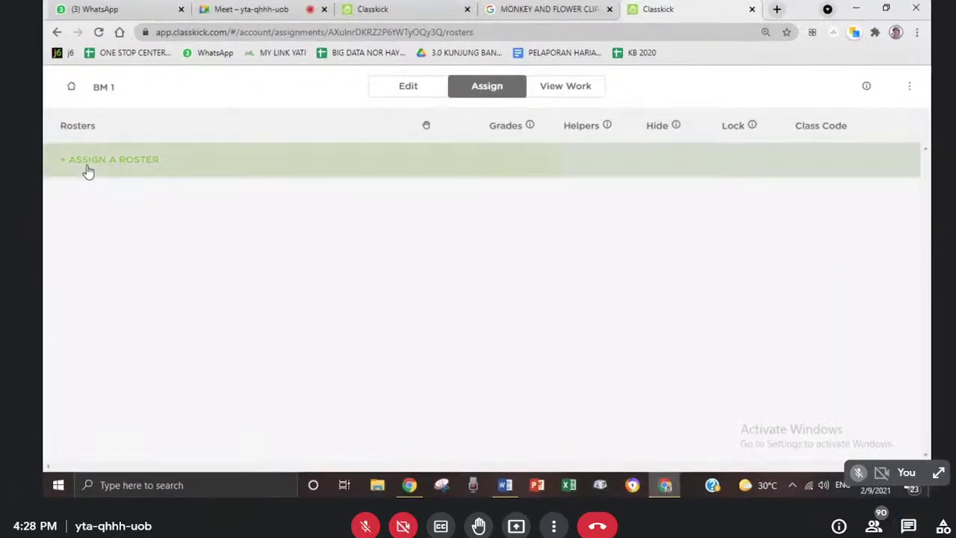
click(87, 165)
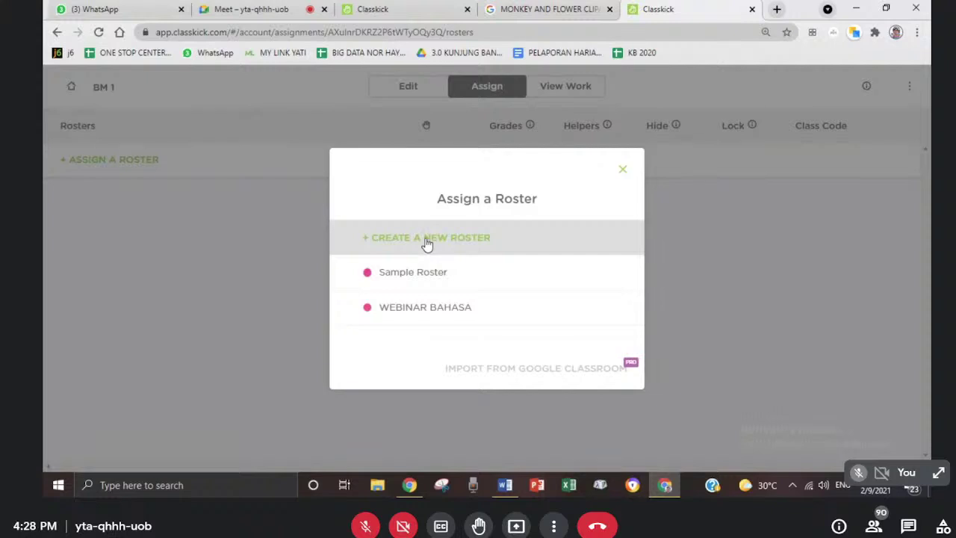
click(433, 313)
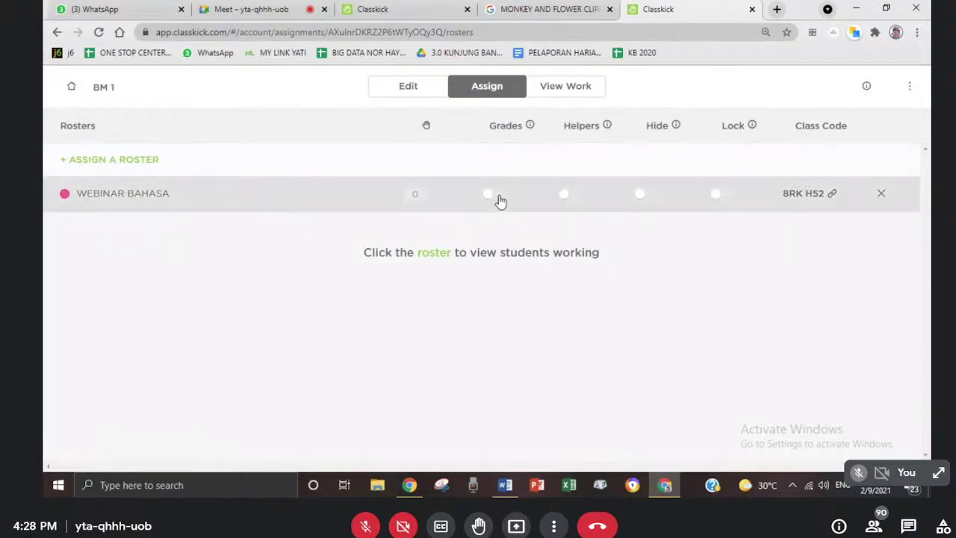
- Toggle Grades and Helpers on, then off again, for the WEBINAR BAHASA roster
click(499, 198)
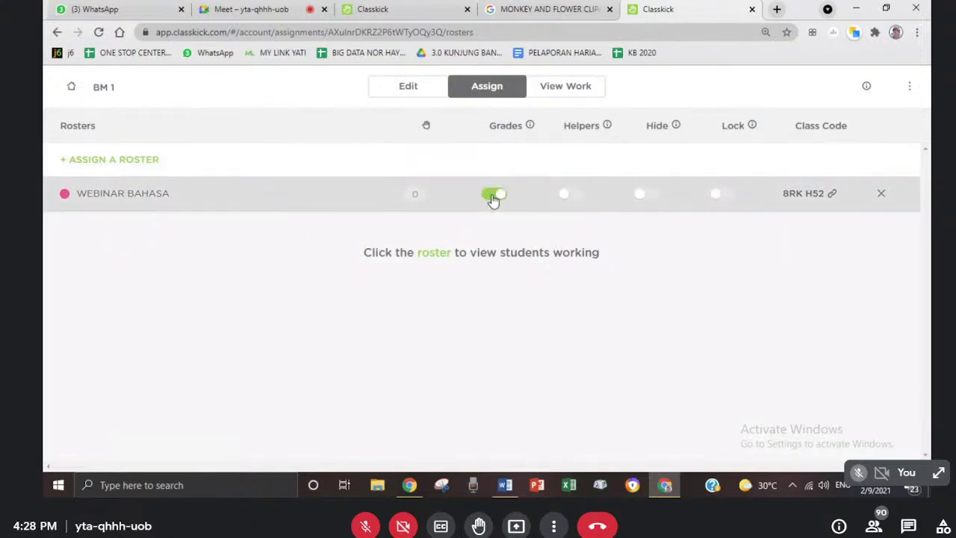
click(497, 201)
click(568, 196)
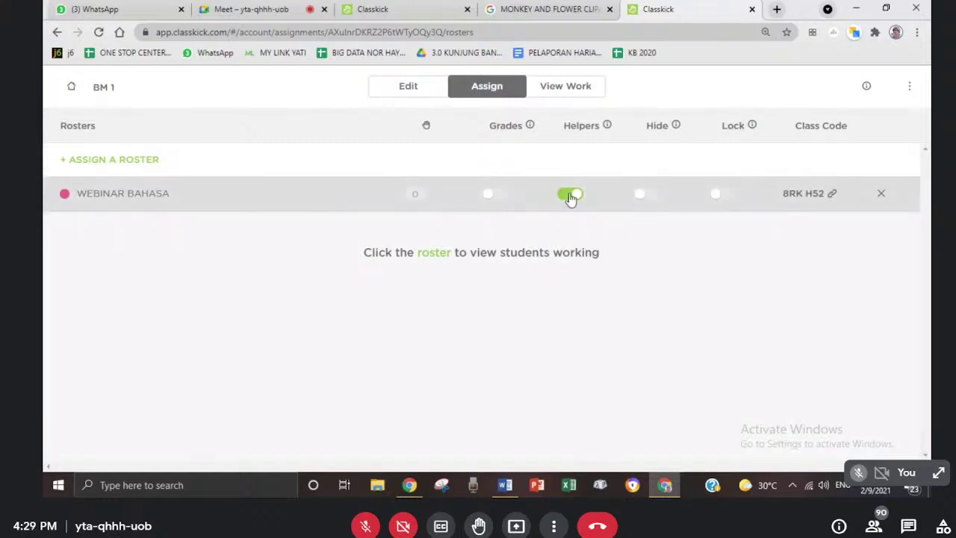
click(571, 197)
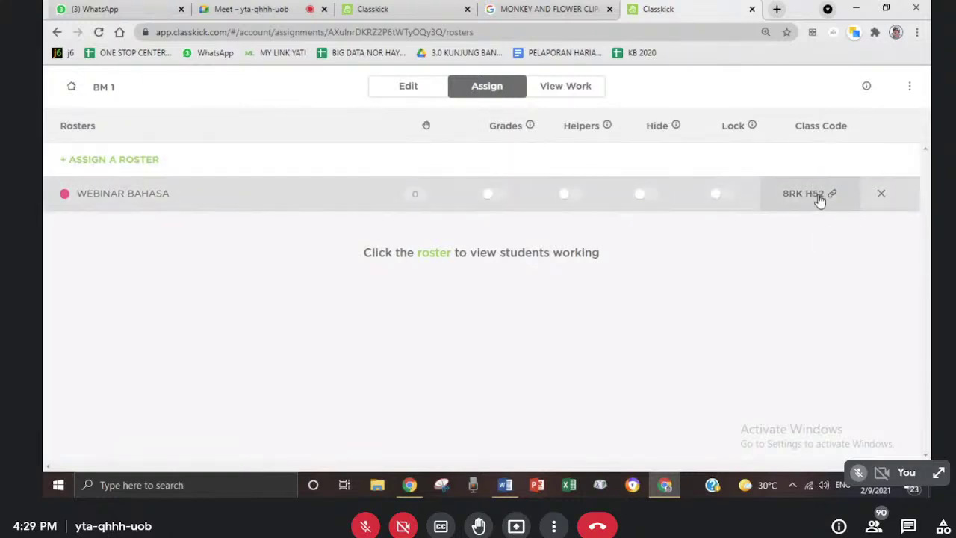
- Show the roster's class code, try the Google Classroom share, then copy the student login link
click(821, 195)
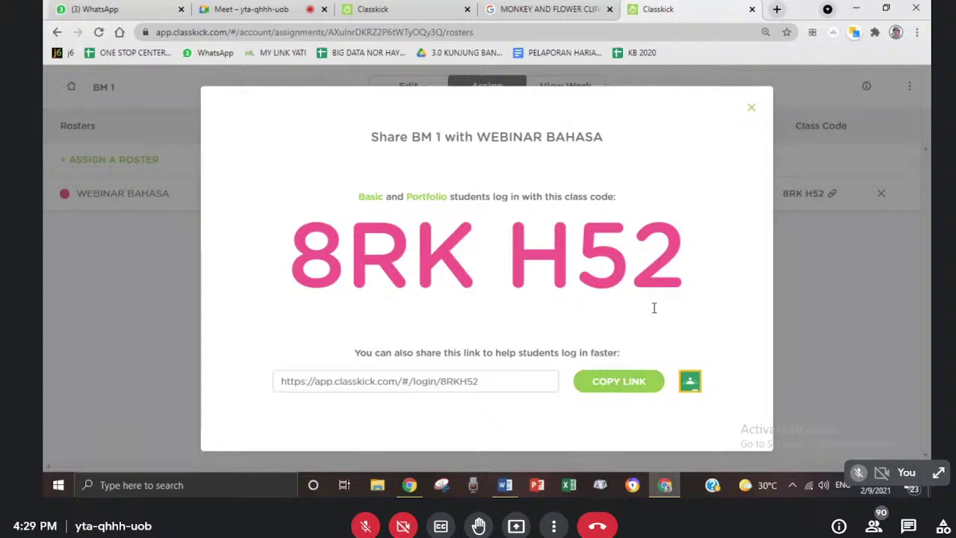
click(687, 382)
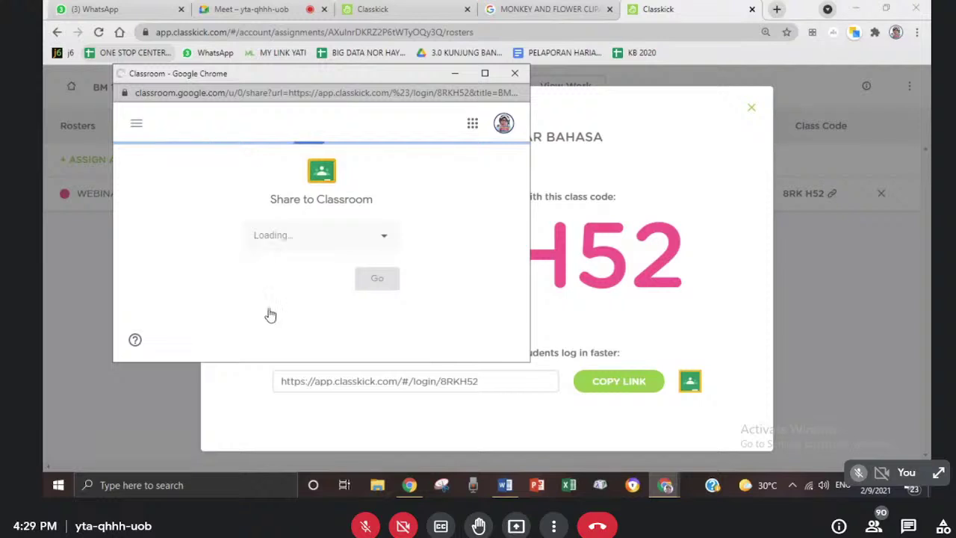
click(385, 243)
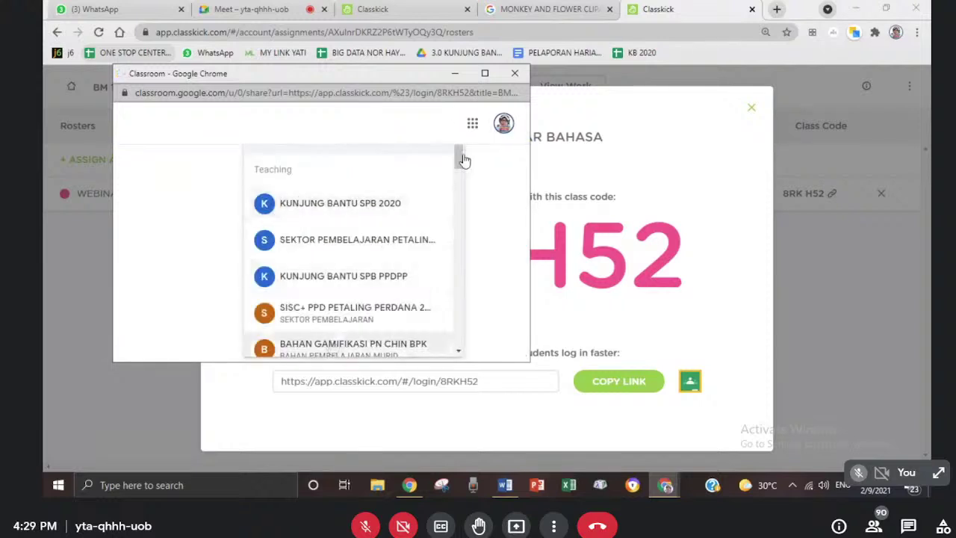
drag(459, 167, 412, 167)
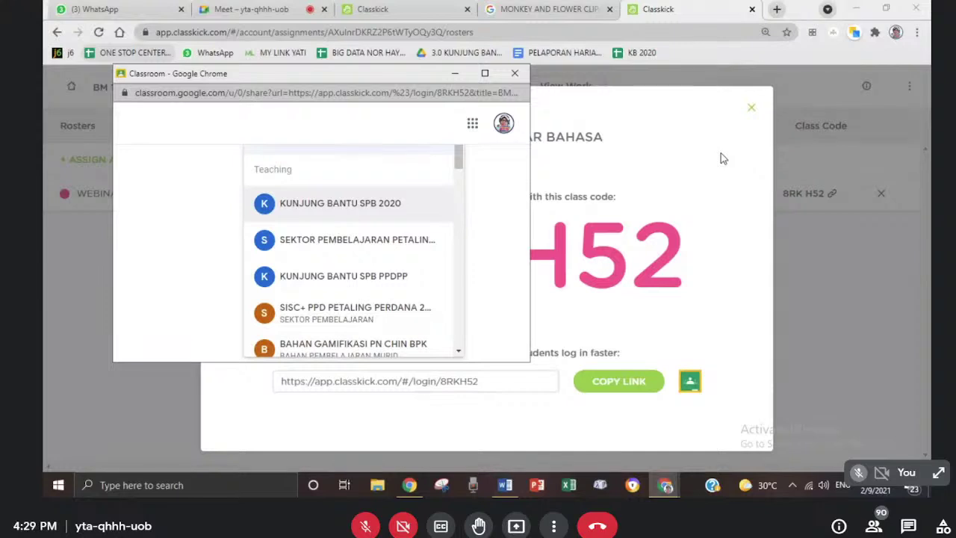
click(759, 177)
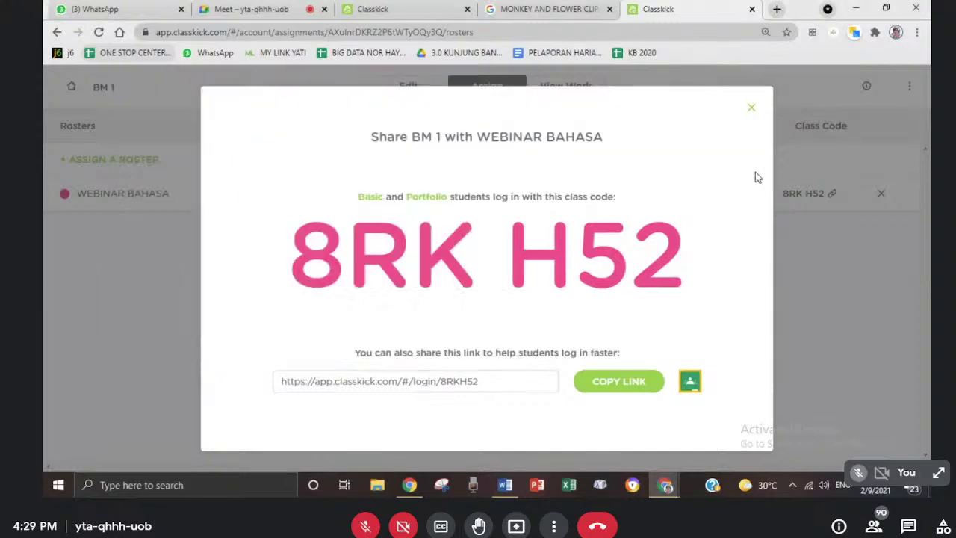
click(600, 383)
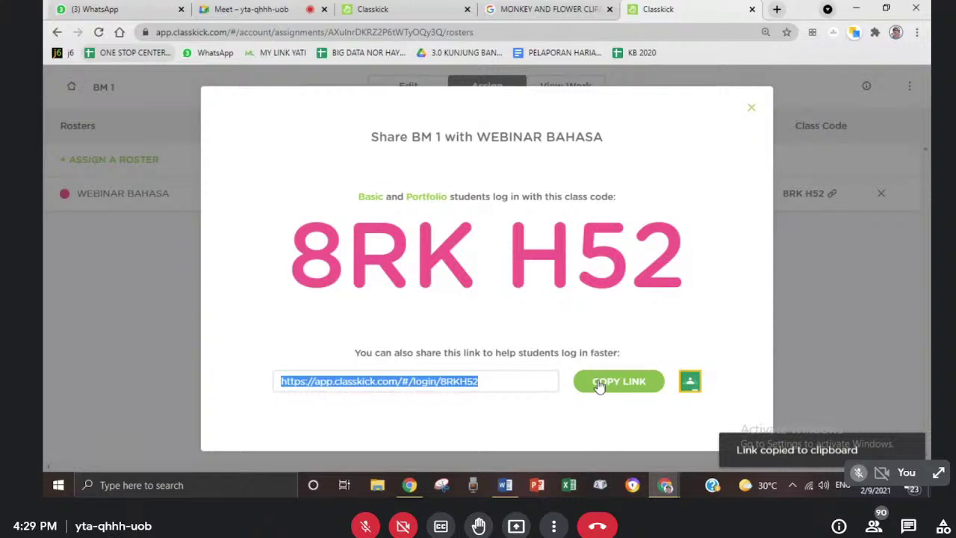
key(Escape)
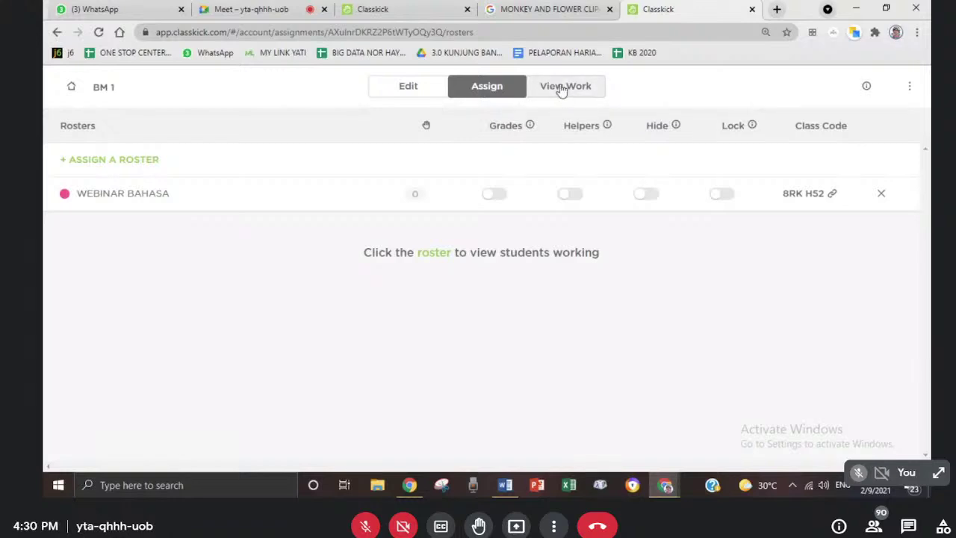
- Review BM 1 student work, reopen BM 1 and its slide, then return to Assignments
click(561, 88)
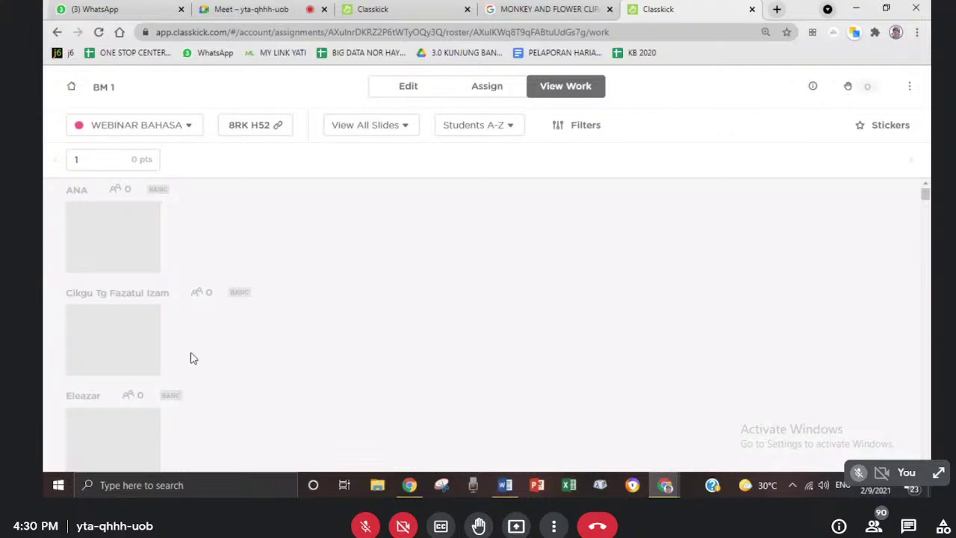
click(70, 88)
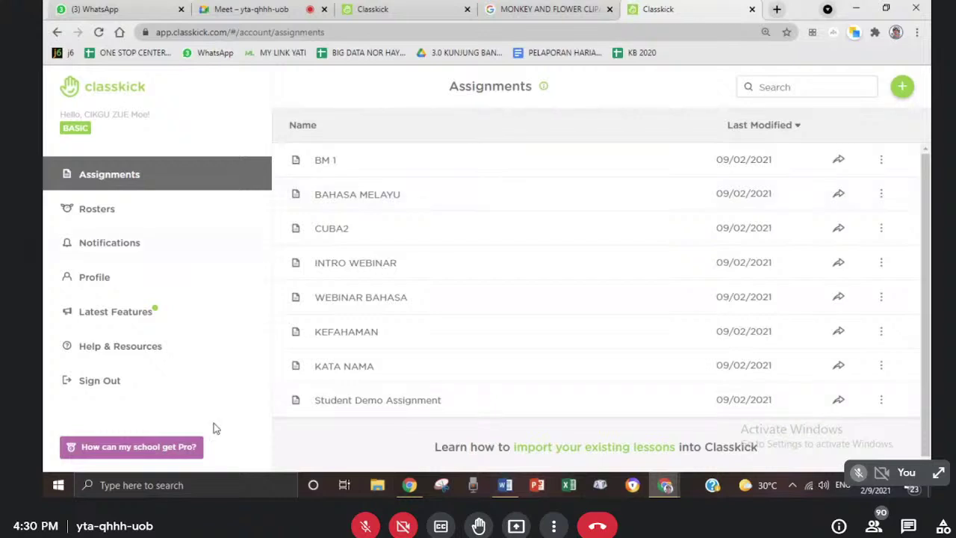
click(337, 165)
click(128, 280)
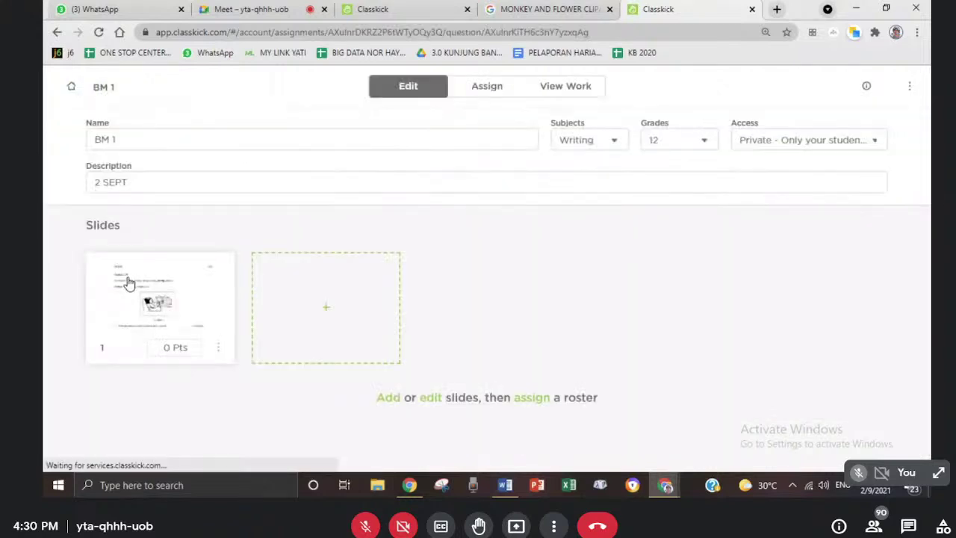
drag(925, 200, 924, 254)
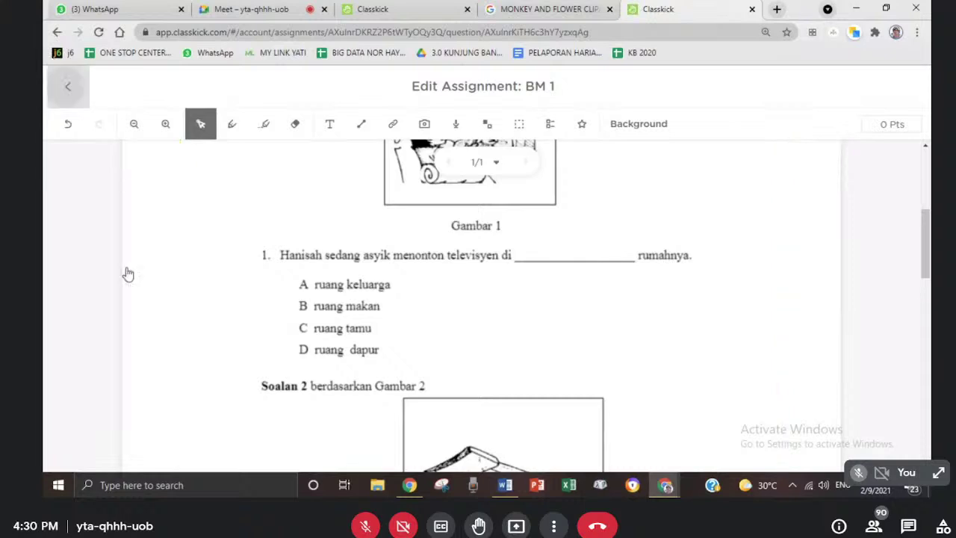
click(71, 86)
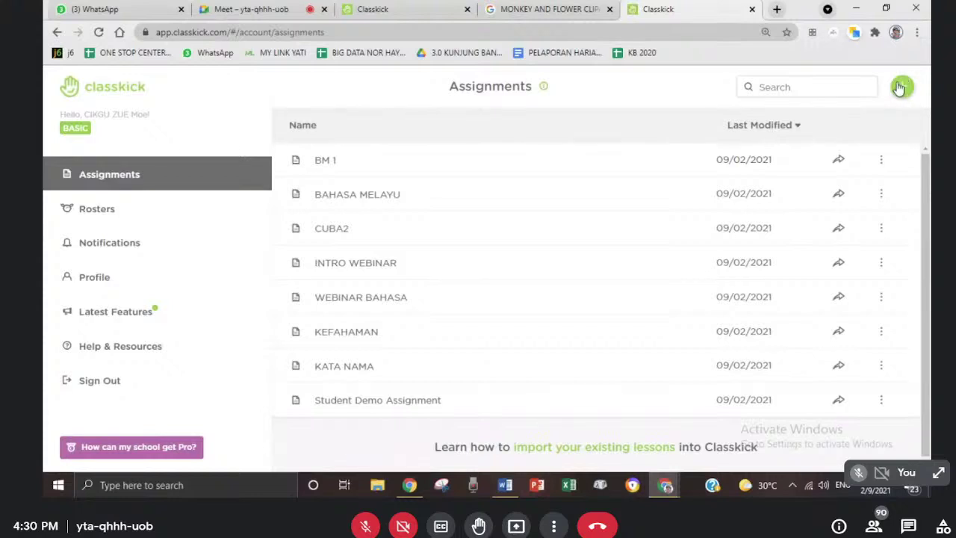
- Start a new blank assignment named PERIBAHASA and open its slide 1 in the editor
click(900, 87)
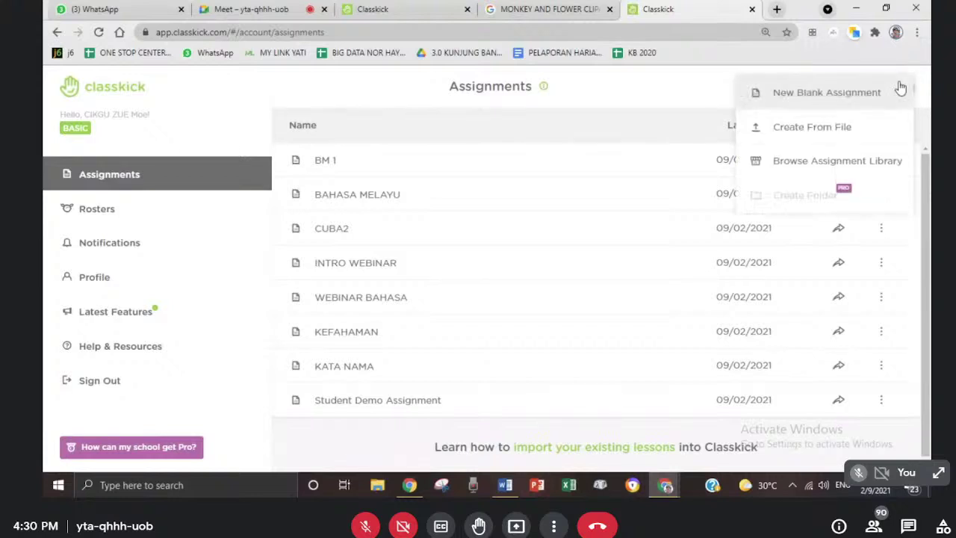
click(806, 100)
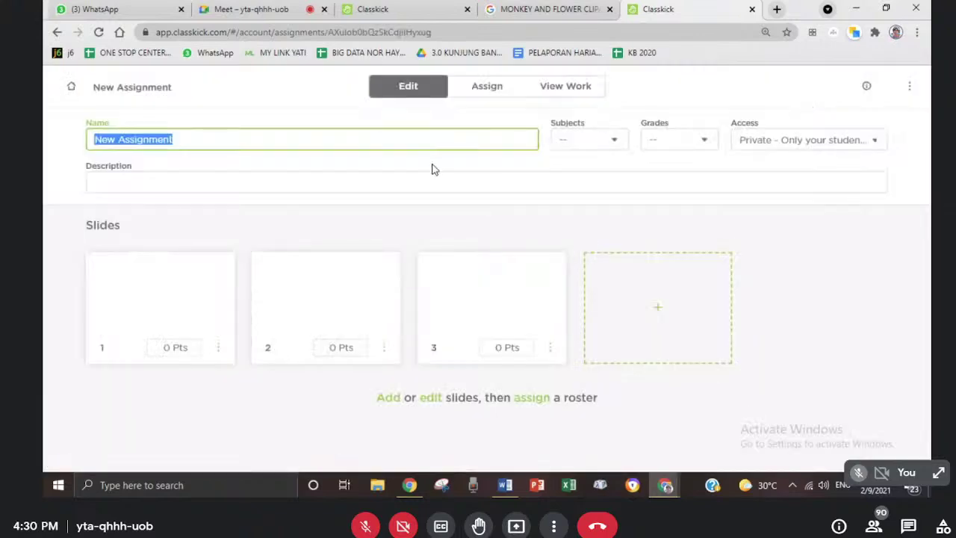
text(PERIBAHASA)
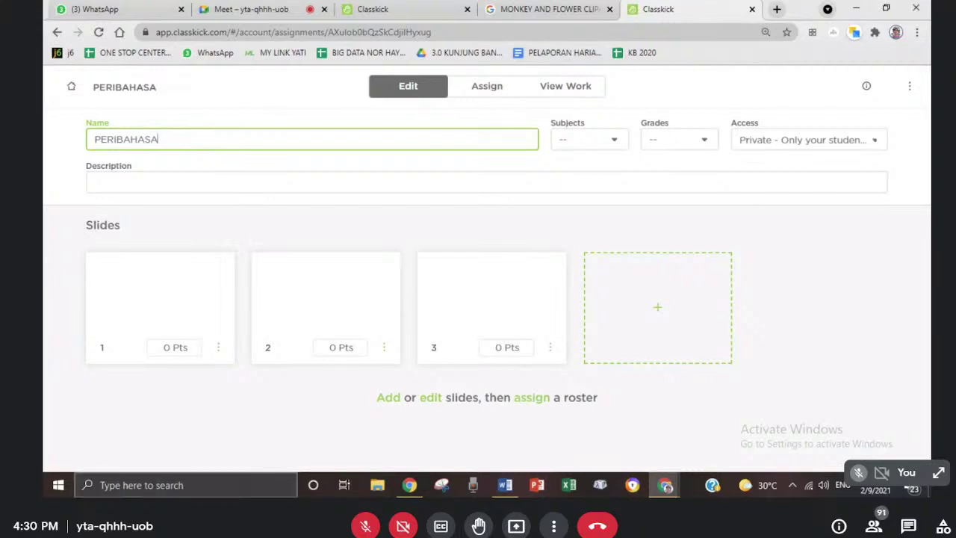
click(130, 314)
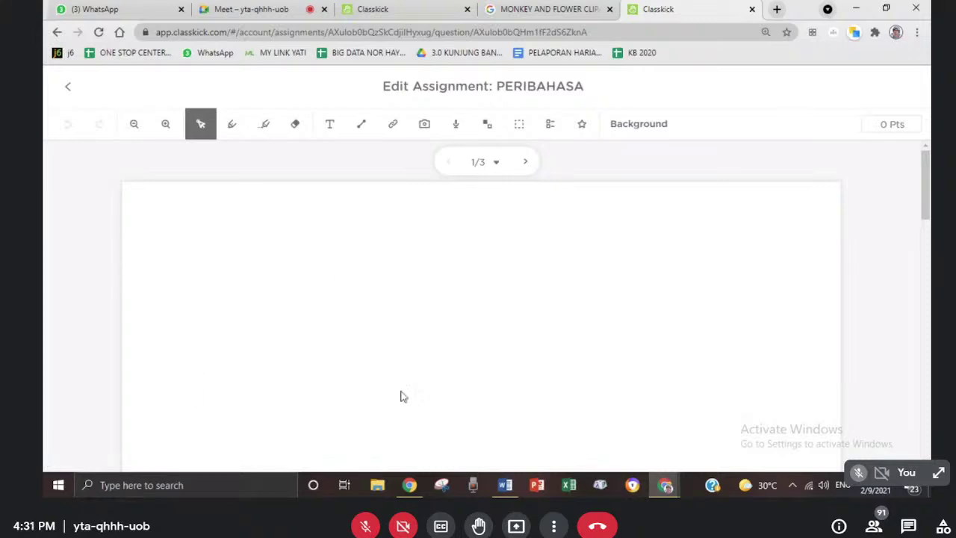
- Copy the monkey-holding-a-blue-flower image from Google Images and return to Classkick
click(546, 10)
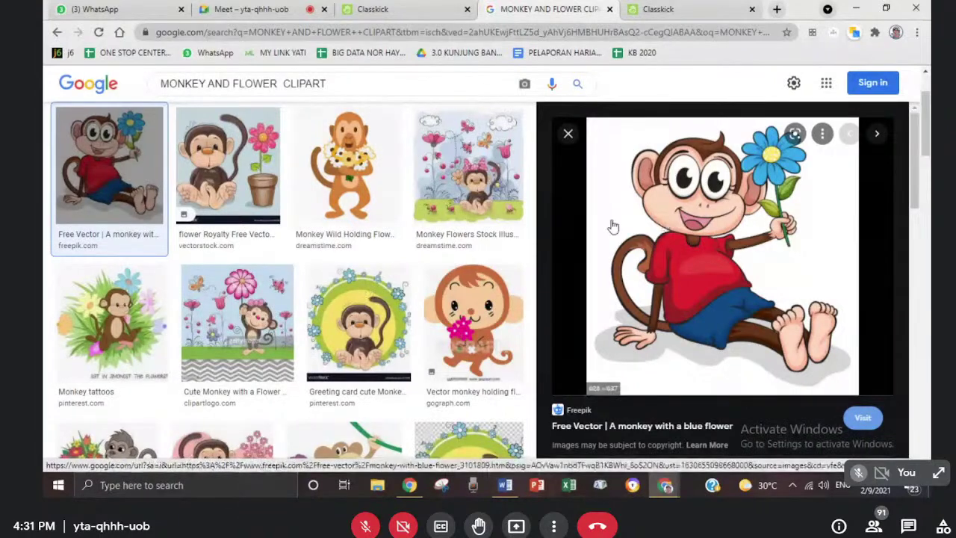
right_click(687, 213)
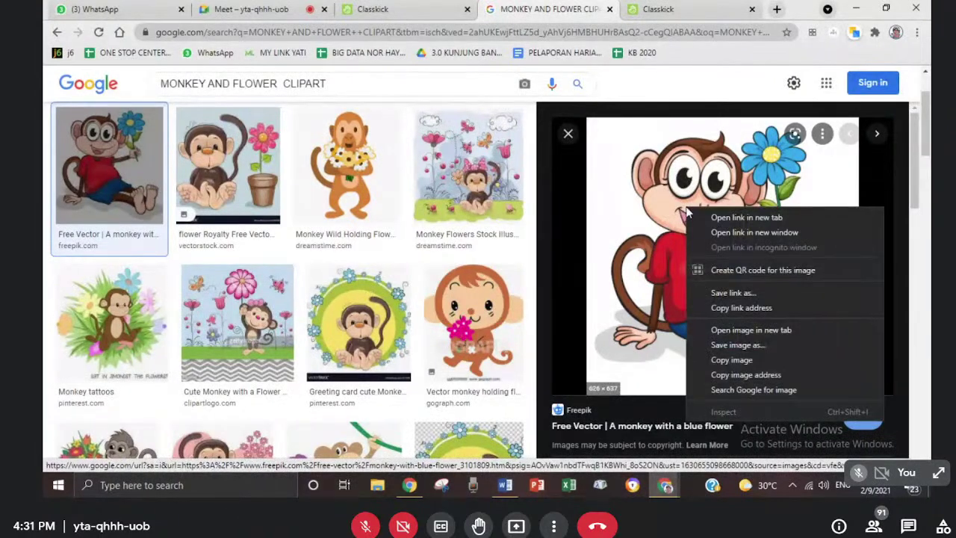
click(732, 360)
click(376, 9)
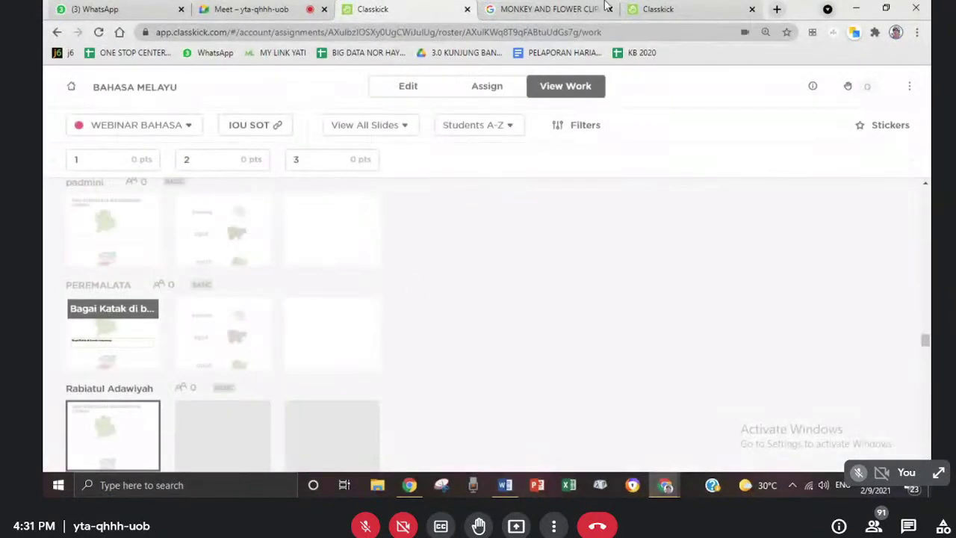
- Paste the monkey picture onto PERIBAHASA slide 1, shrinking it and moving it lower-left
click(650, 11)
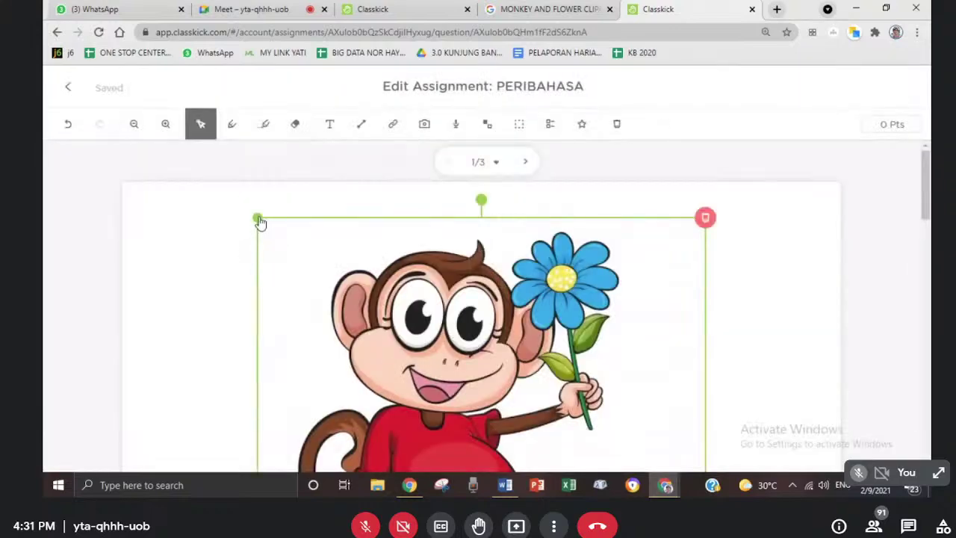
drag(256, 221, 486, 327)
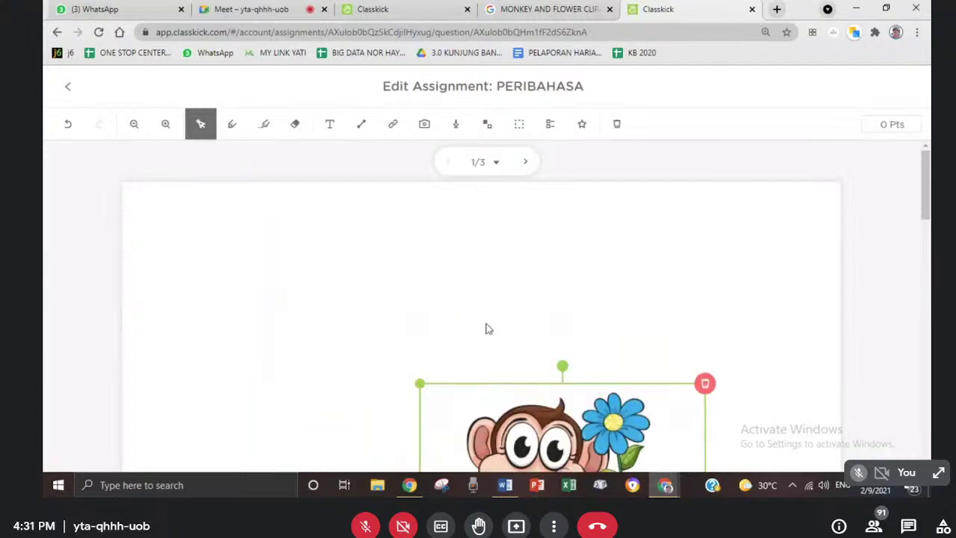
drag(493, 422, 312, 368)
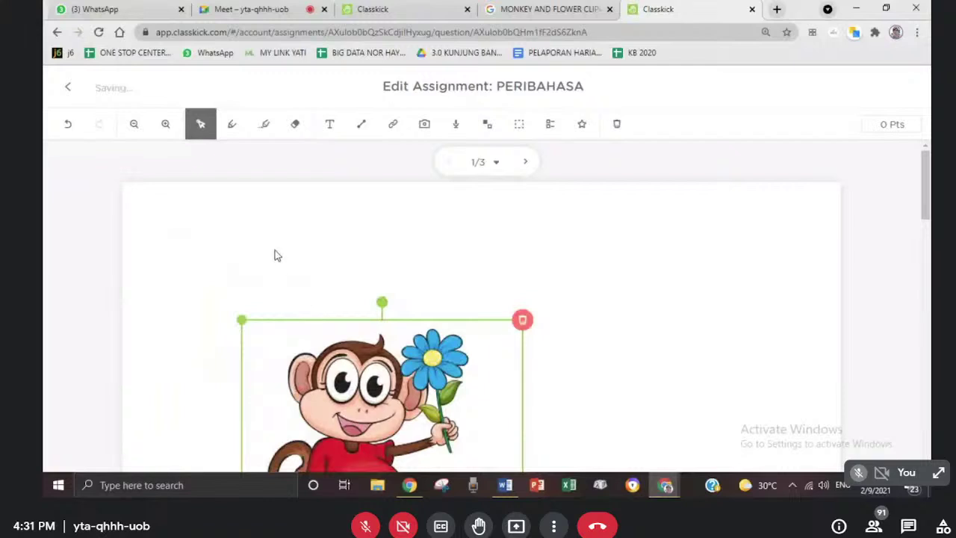
click(274, 255)
click(330, 124)
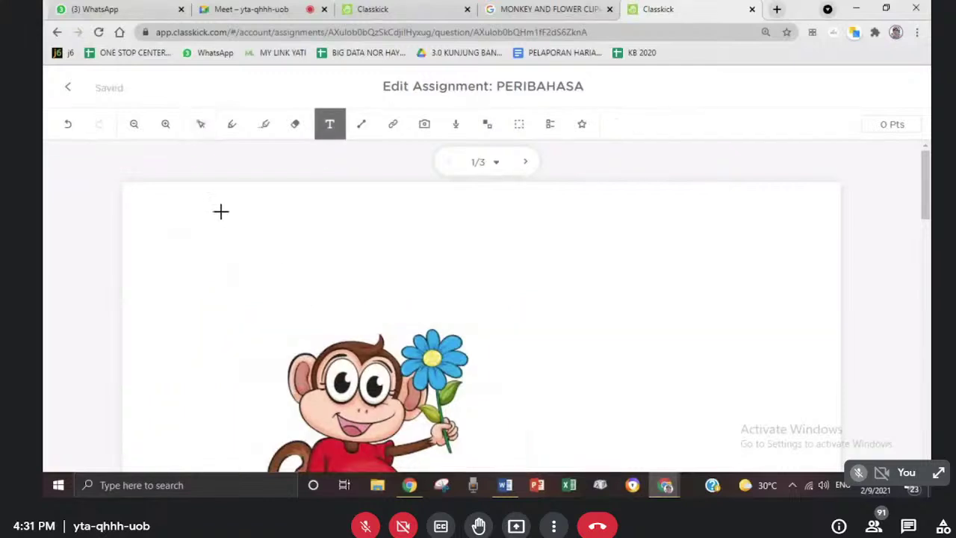
- Add a text box reading 'BINA PERIBAHASA BERDASARKAN GAMBAR' above the picture, widened to one line
drag(221, 211, 625, 275)
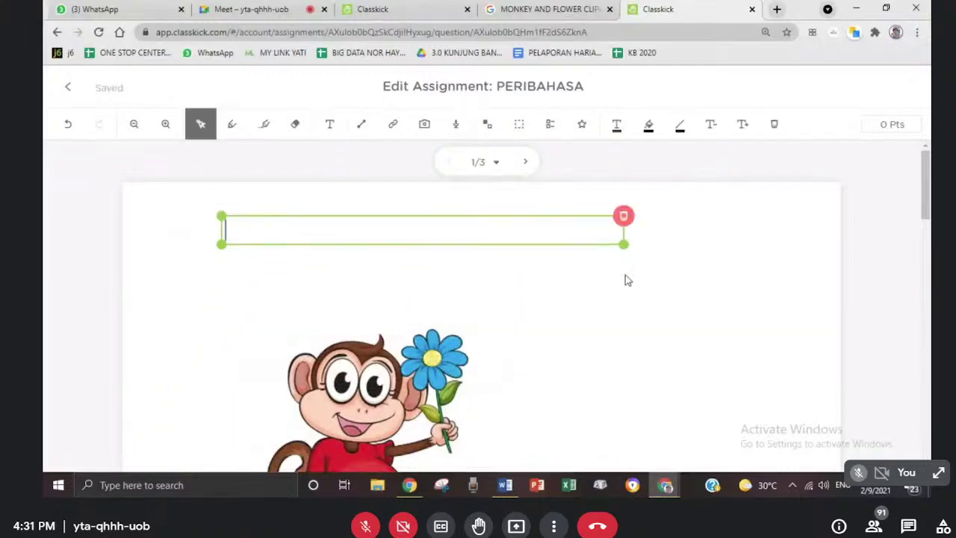
text(BINA PERIBH)
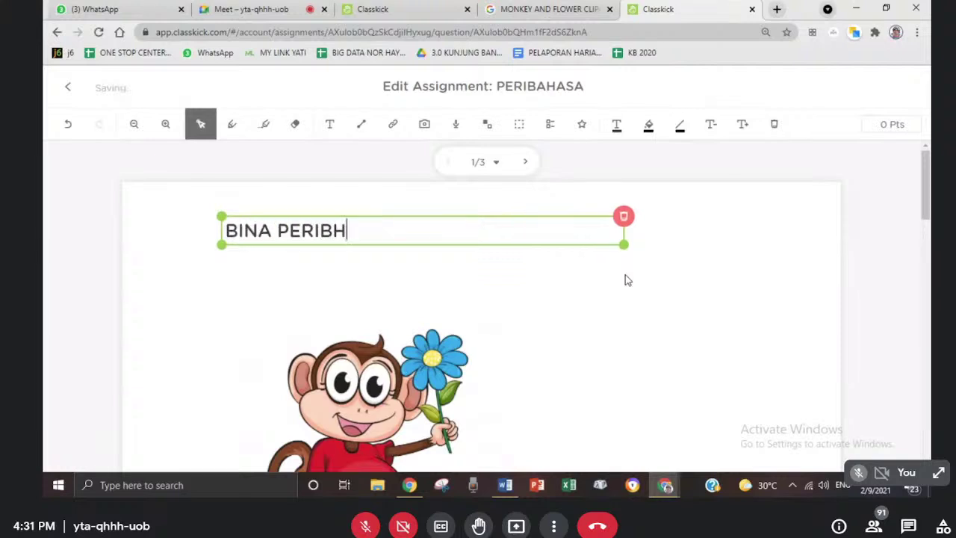
key(BackSpace)
text(AHASA BER)
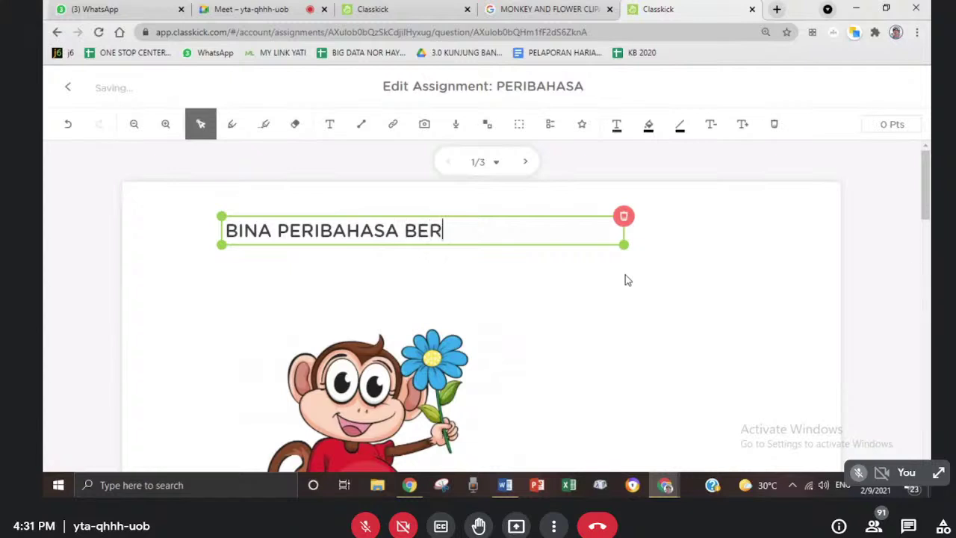
text(DASARKAN GAMBAR)
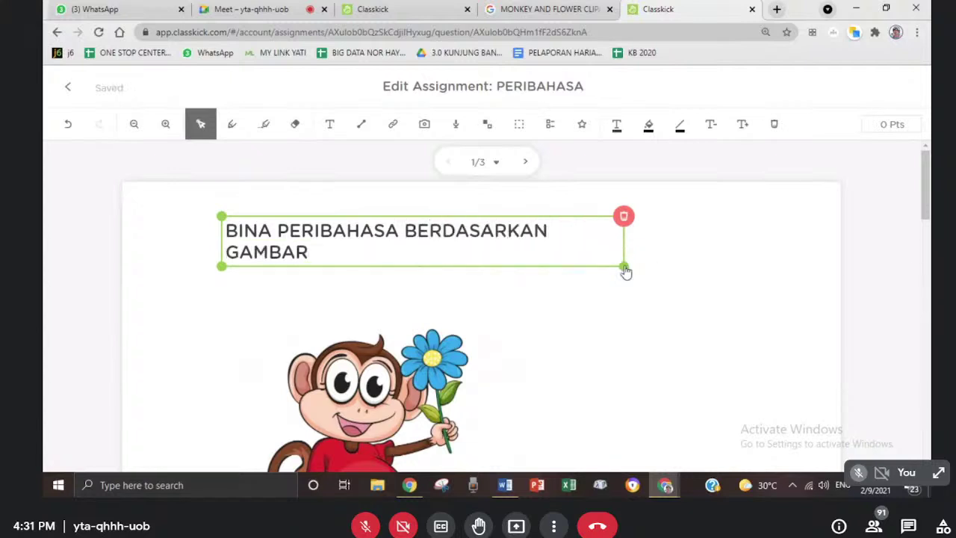
drag(624, 266, 755, 267)
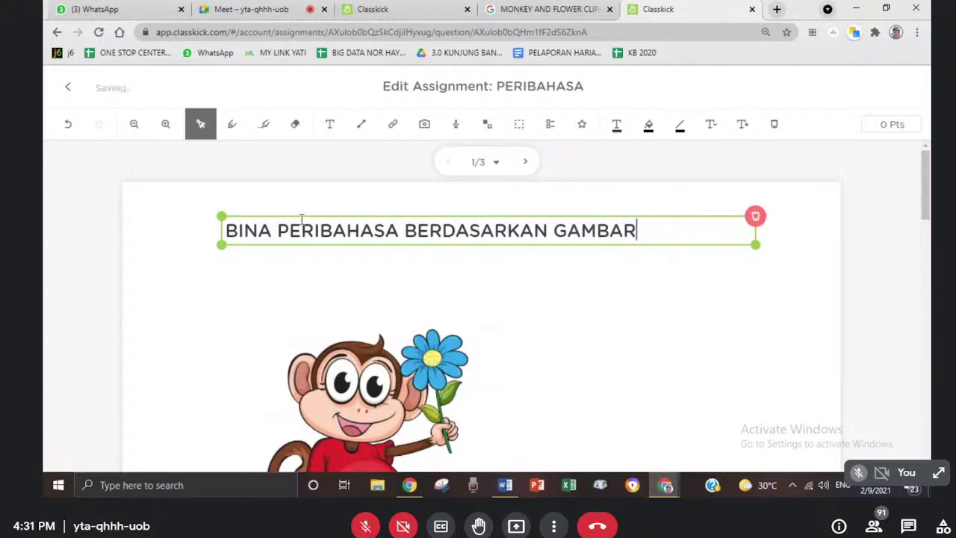
- Select the title text and adjust its font size
drag(226, 231, 636, 233)
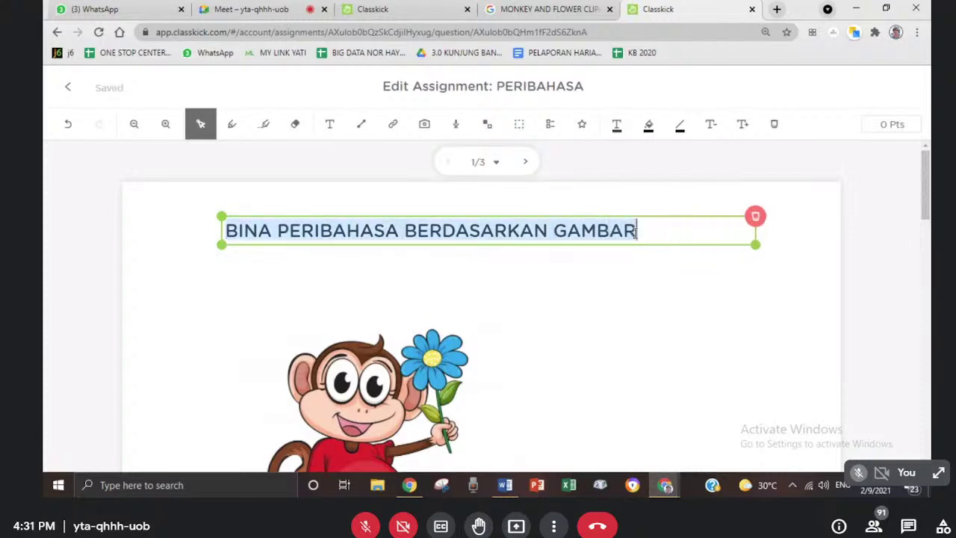
click(741, 129)
click(742, 127)
click(710, 126)
click(710, 125)
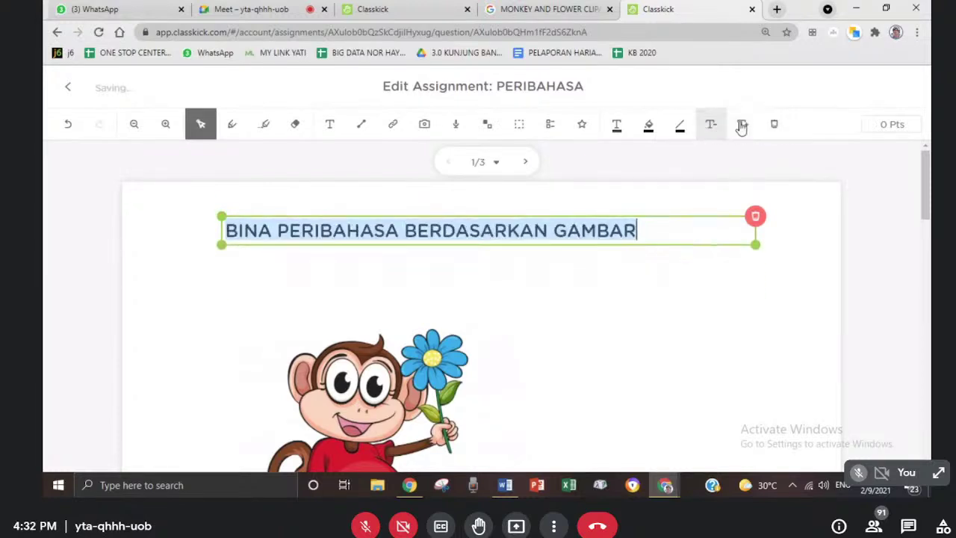
click(742, 127)
click(742, 127)
click(710, 126)
click(710, 125)
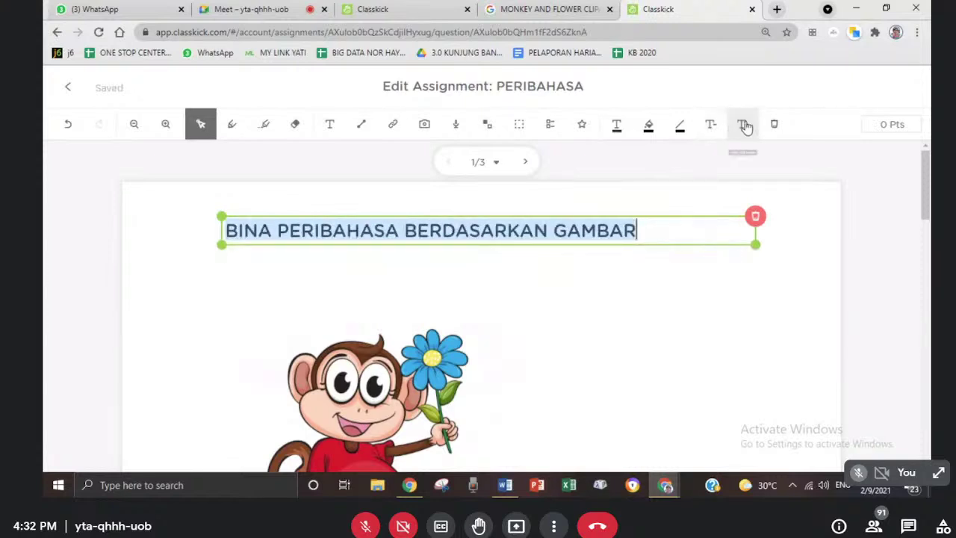
- Colour the title text red with a yellow background
click(618, 131)
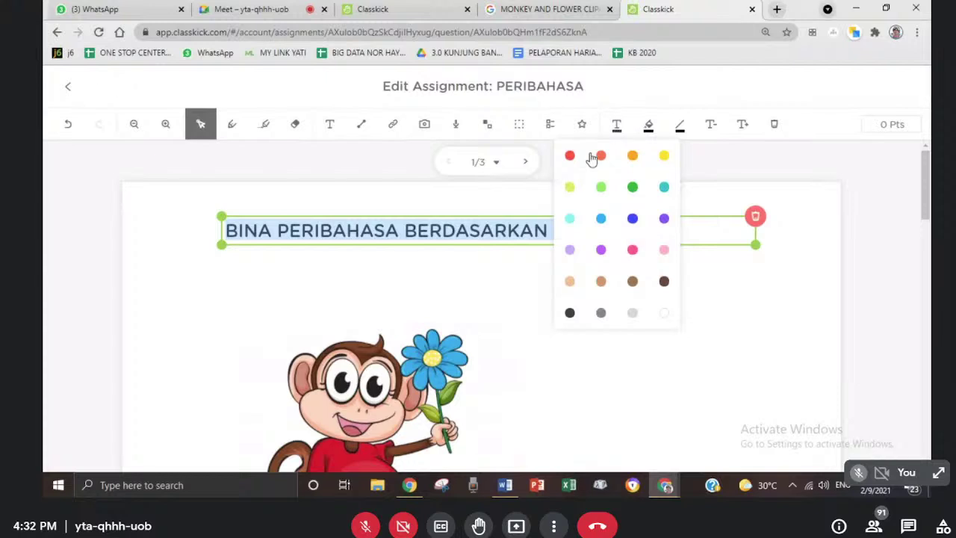
click(572, 157)
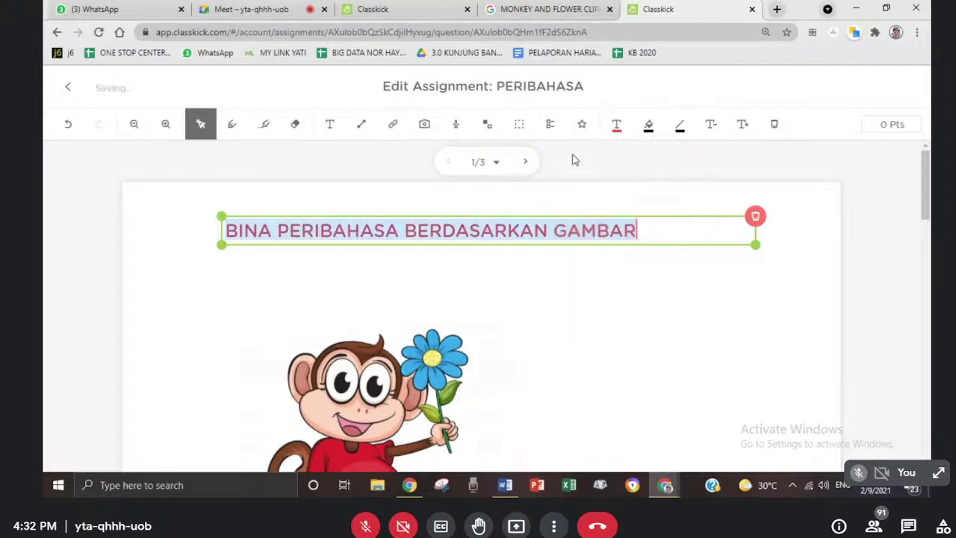
click(649, 129)
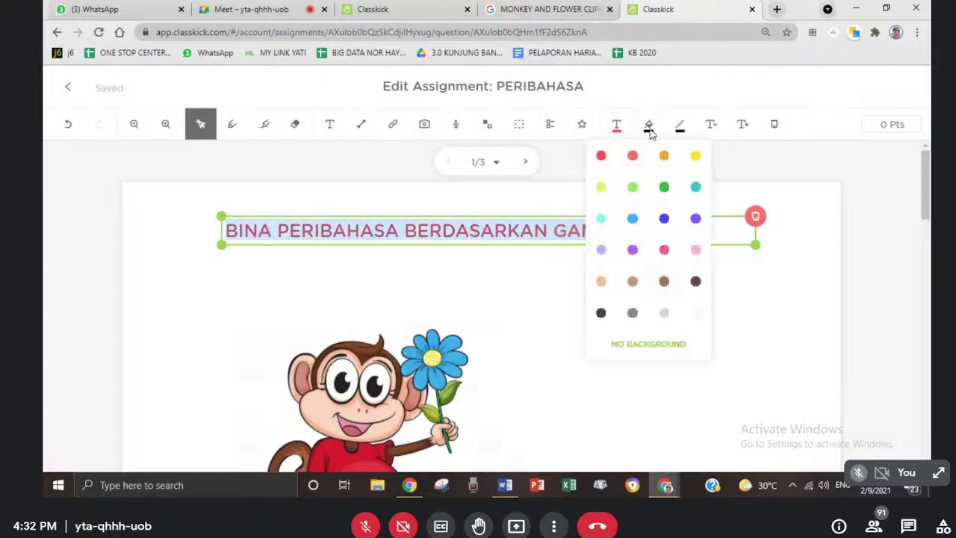
click(664, 218)
click(561, 312)
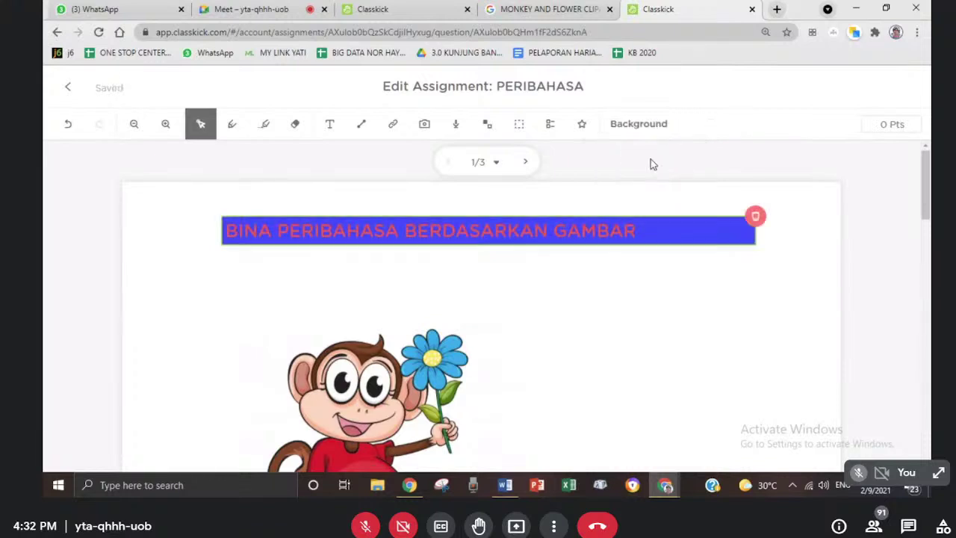
click(674, 239)
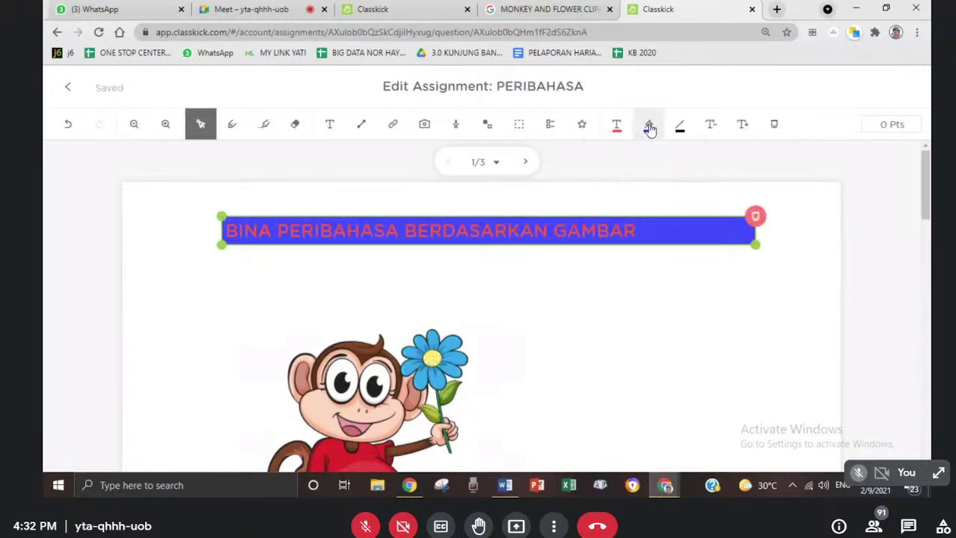
click(649, 128)
click(693, 156)
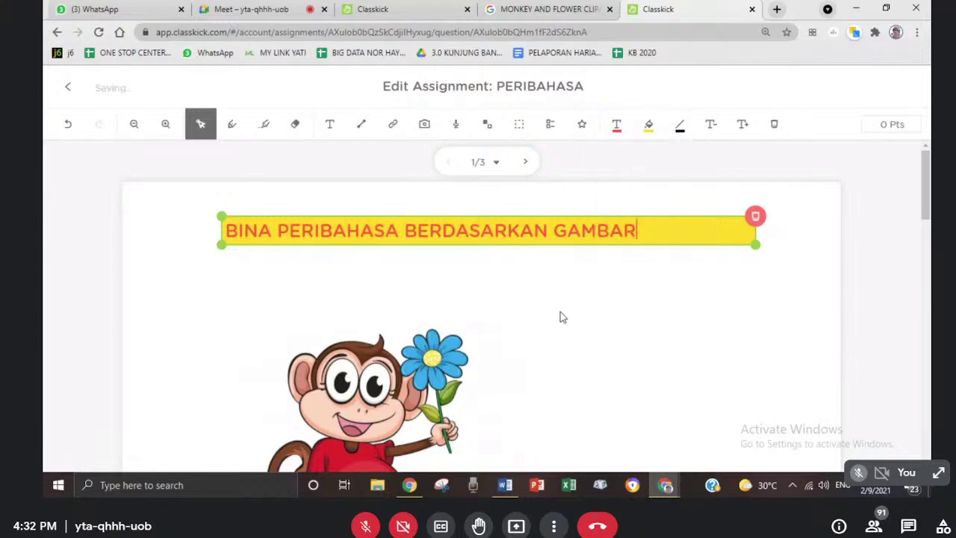
click(562, 316)
click(234, 230)
click(483, 352)
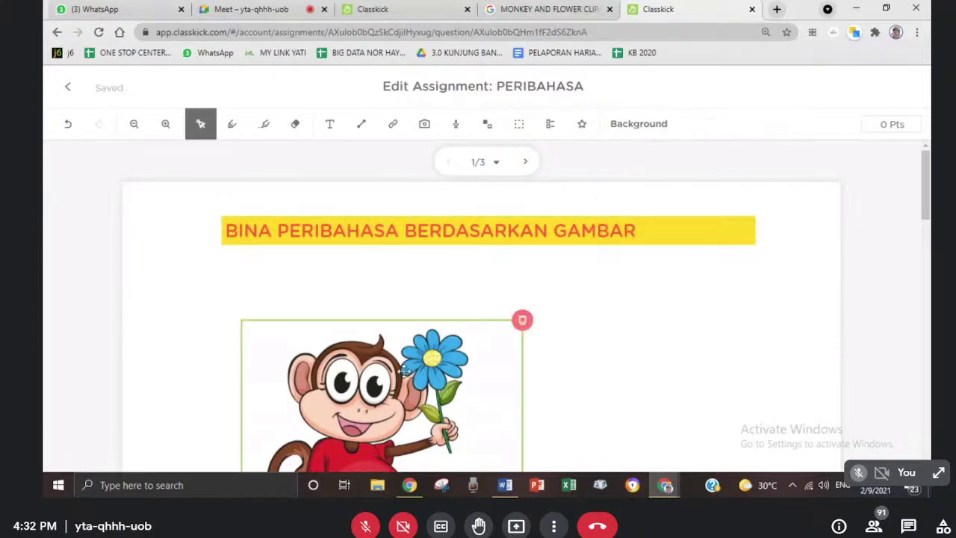
- Move the monkey picture up-left beneath the heading and shrink it further
drag(403, 372, 366, 311)
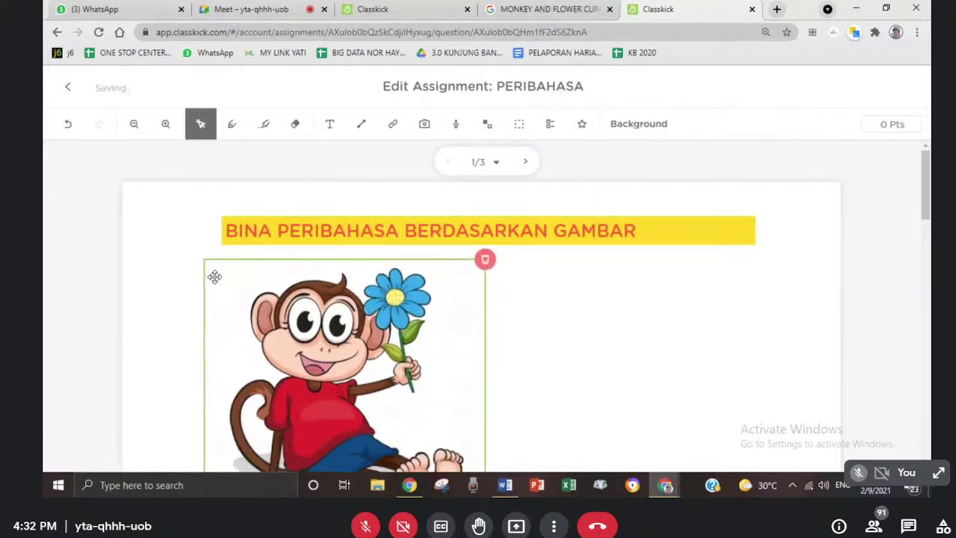
drag(204, 262, 273, 333)
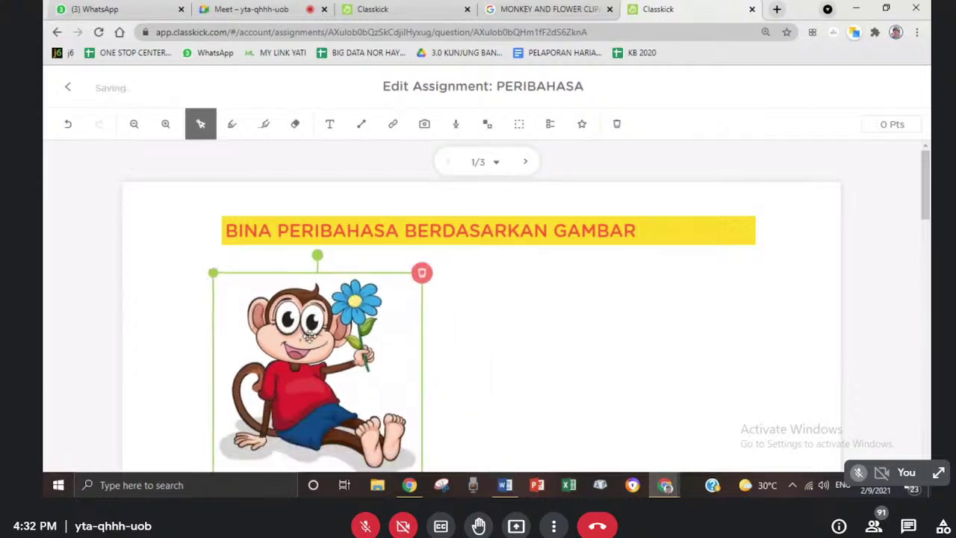
drag(927, 192, 928, 209)
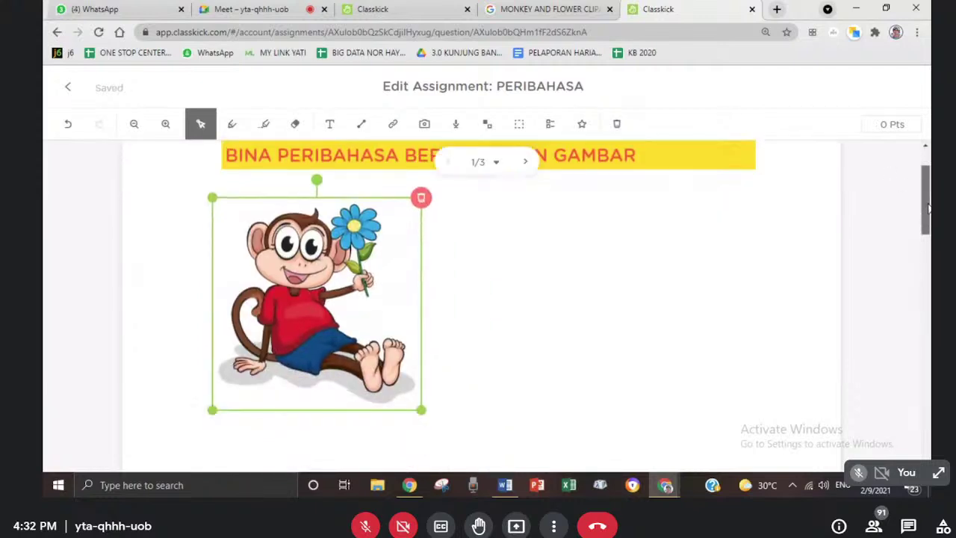
scroll(929, 210, up, 2)
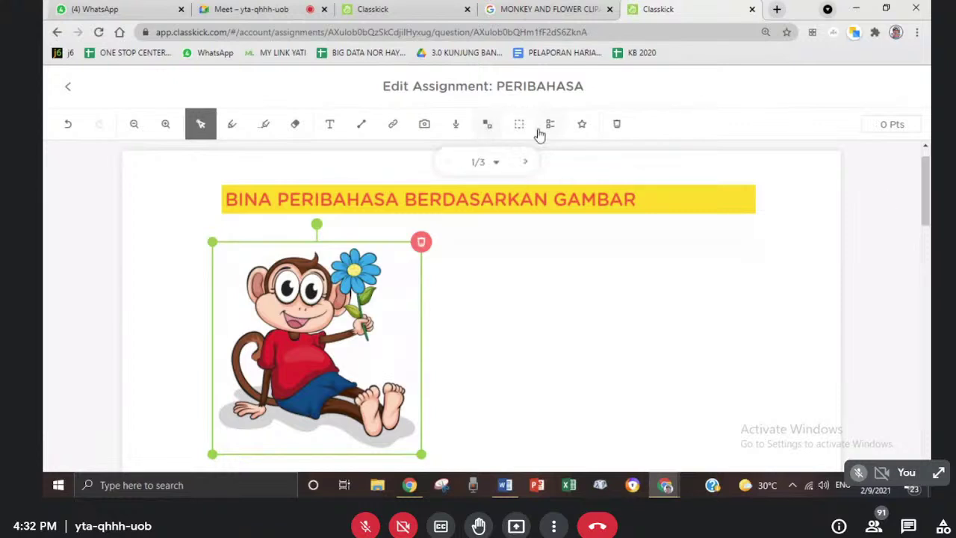
- Draw a fill-in-the-blank box beside the monkey with one empty acceptable answer, then close its settings
click(523, 128)
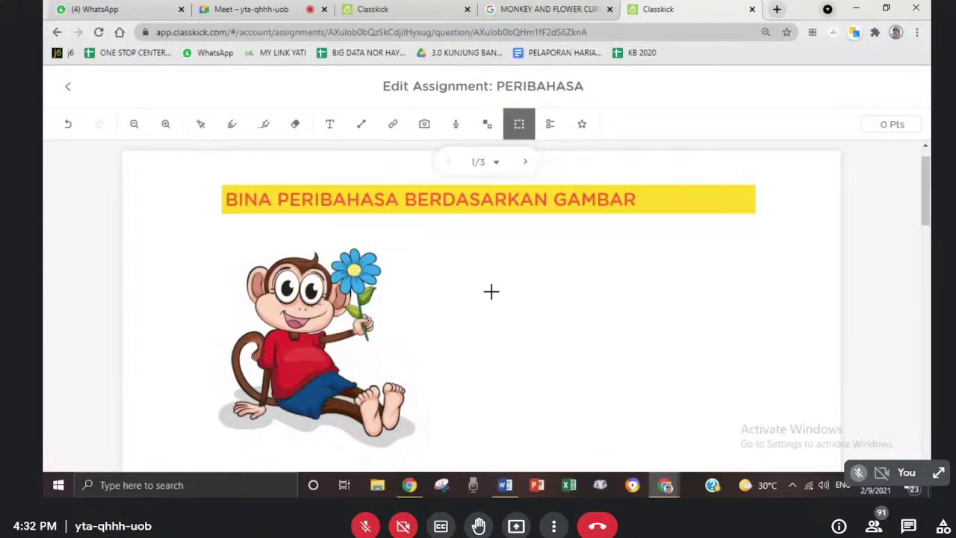
drag(483, 287, 799, 356)
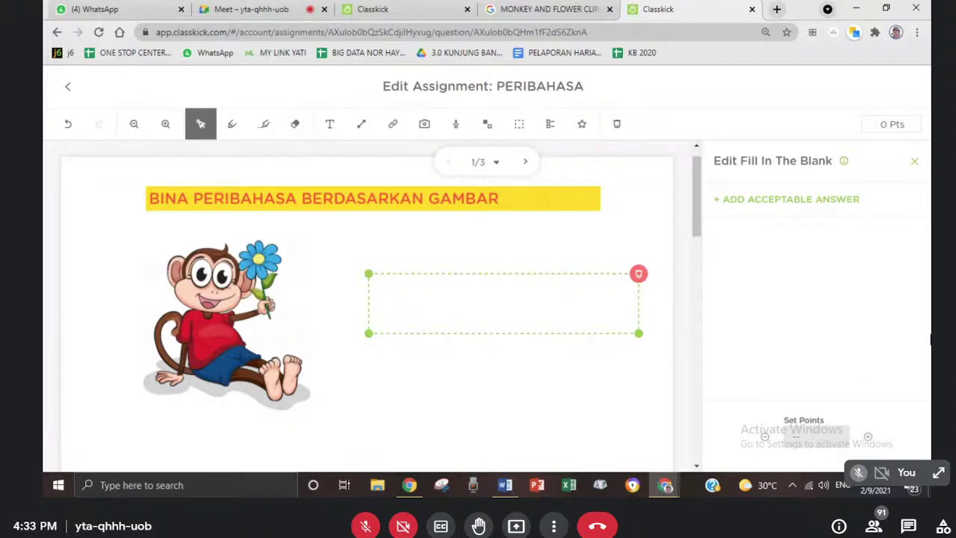
click(773, 203)
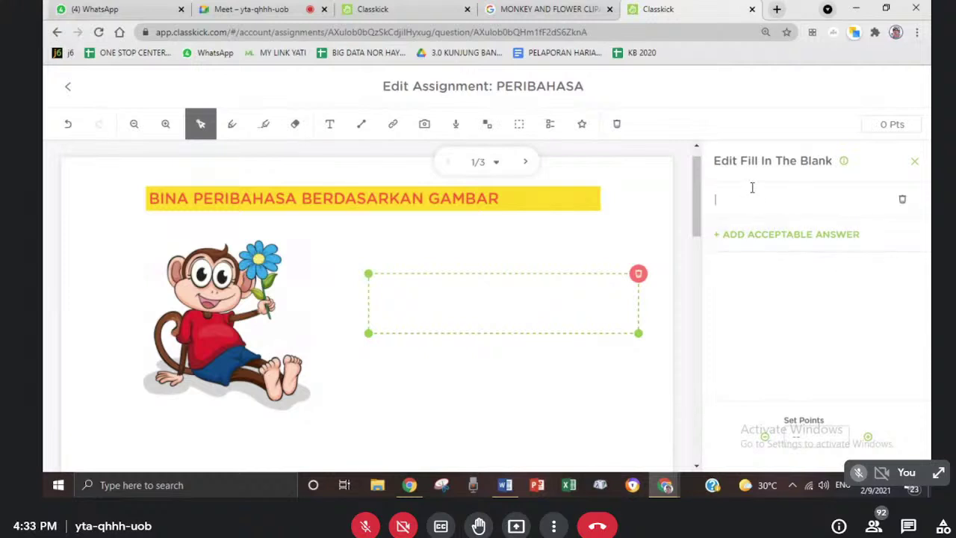
click(308, 389)
click(408, 322)
click(916, 161)
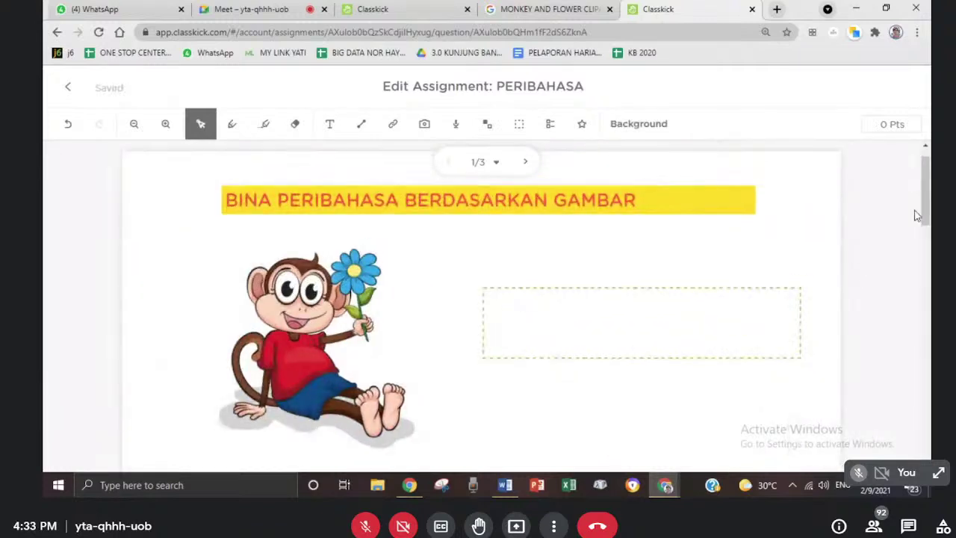
- Move the dashed answer box slightly further left beside the monkey picture
drag(925, 215, 927, 208)
click(680, 294)
drag(680, 294, 651, 292)
click(605, 418)
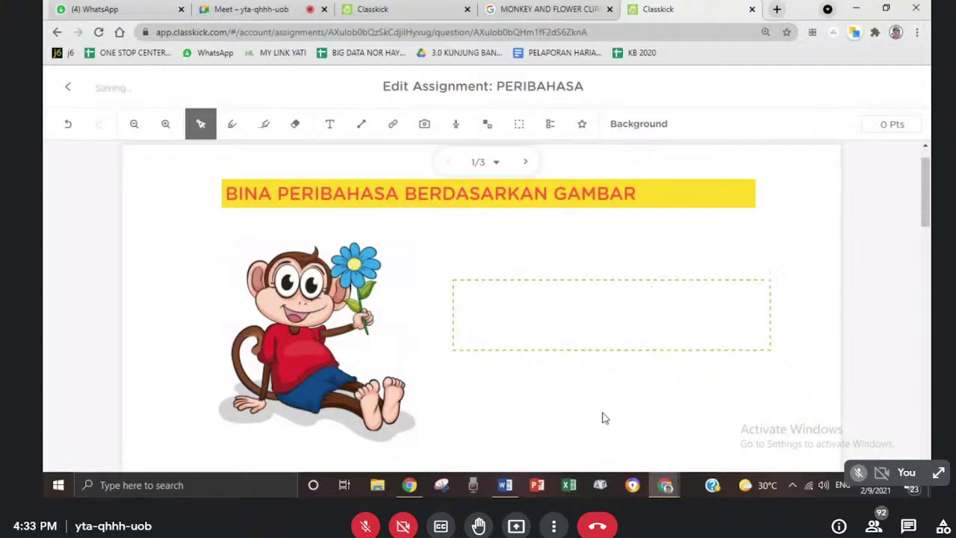
click(218, 293)
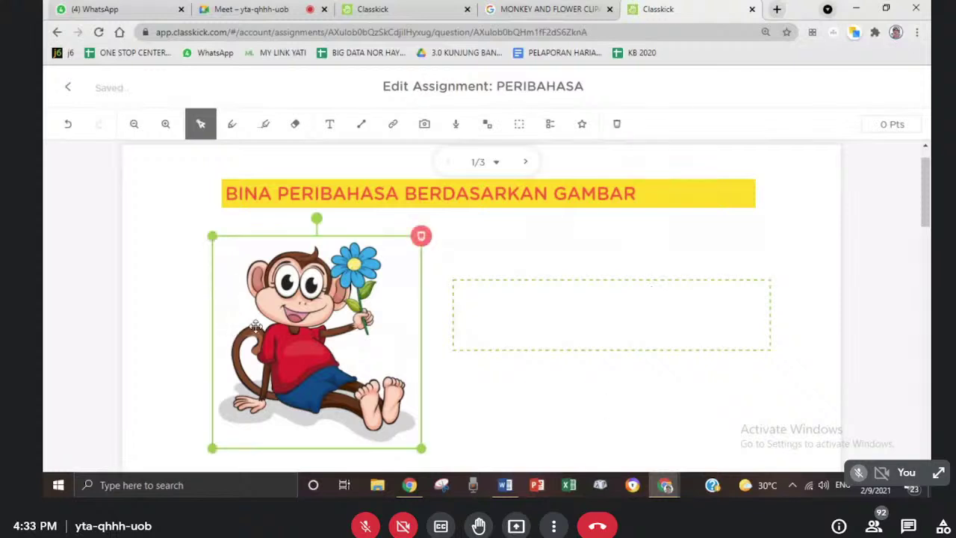
click(507, 388)
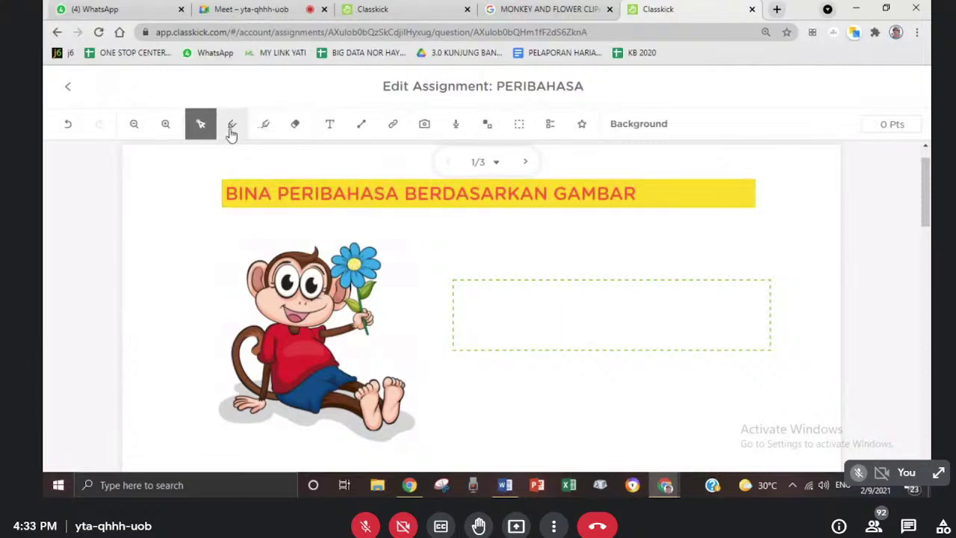
- Raise the browser zoom from 110% to 125%
click(917, 32)
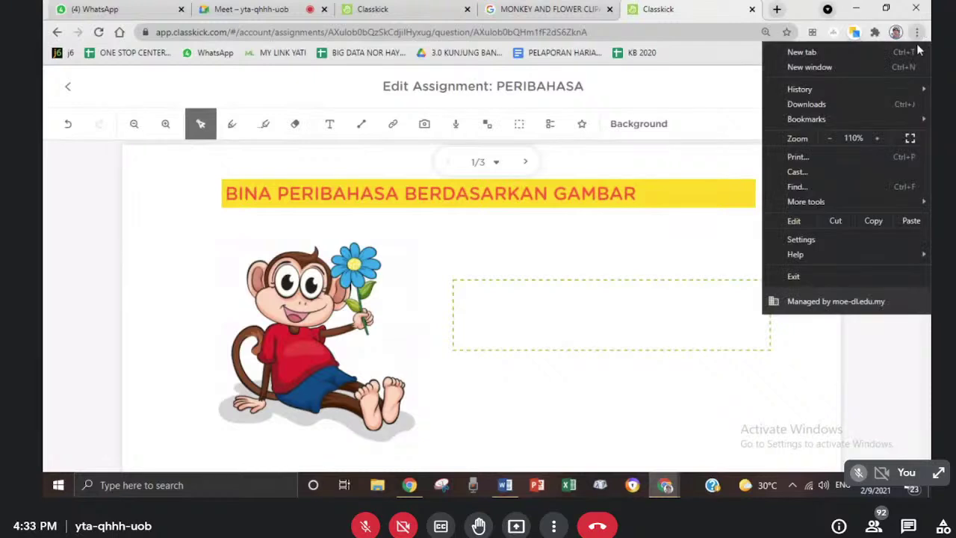
click(876, 138)
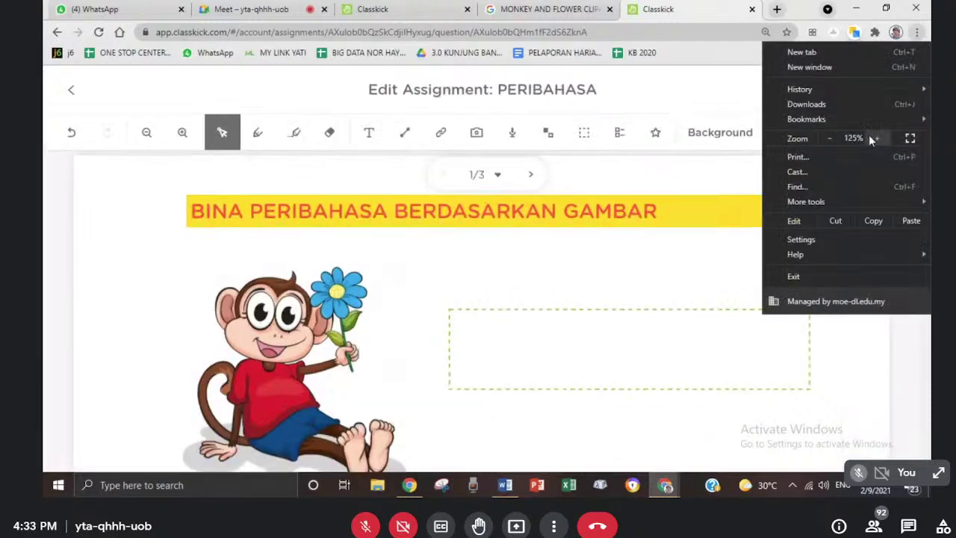
click(236, 174)
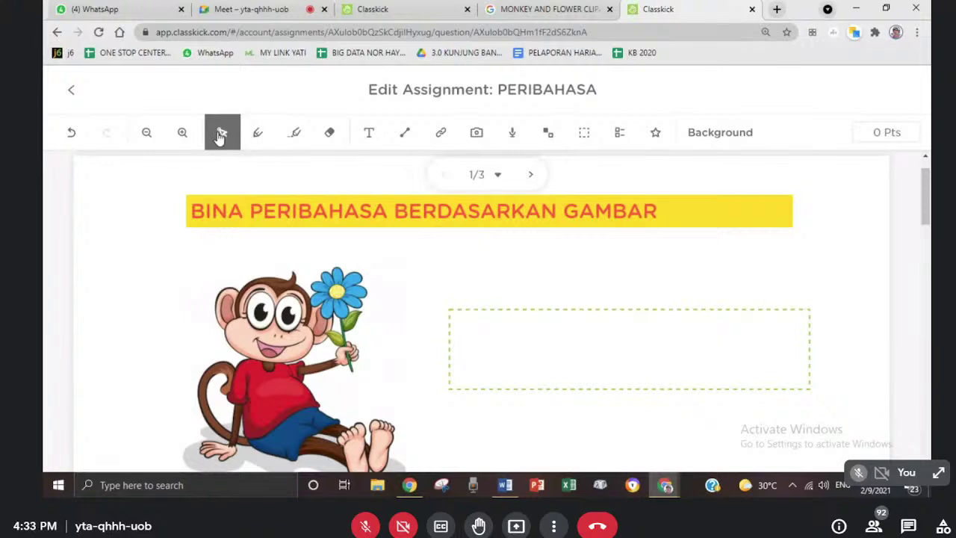
- With the pen in green, draw a diagonal stroke, a tick, a bracket and a loop around the monkey
click(260, 135)
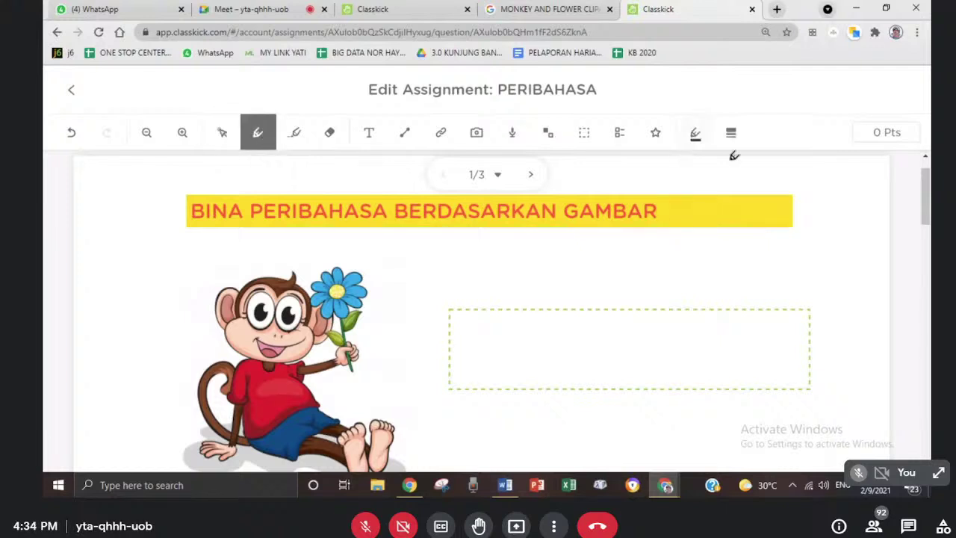
click(694, 135)
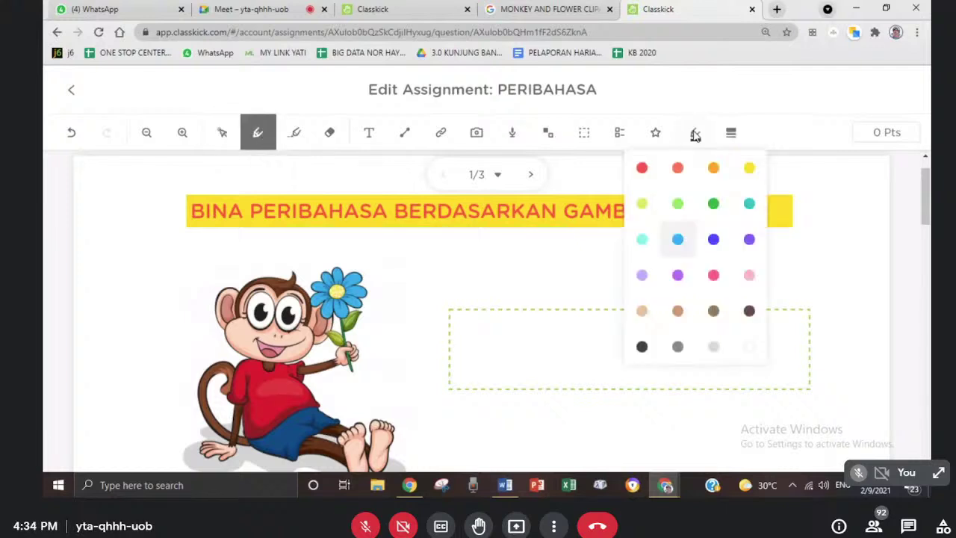
click(714, 204)
drag(415, 289, 474, 251)
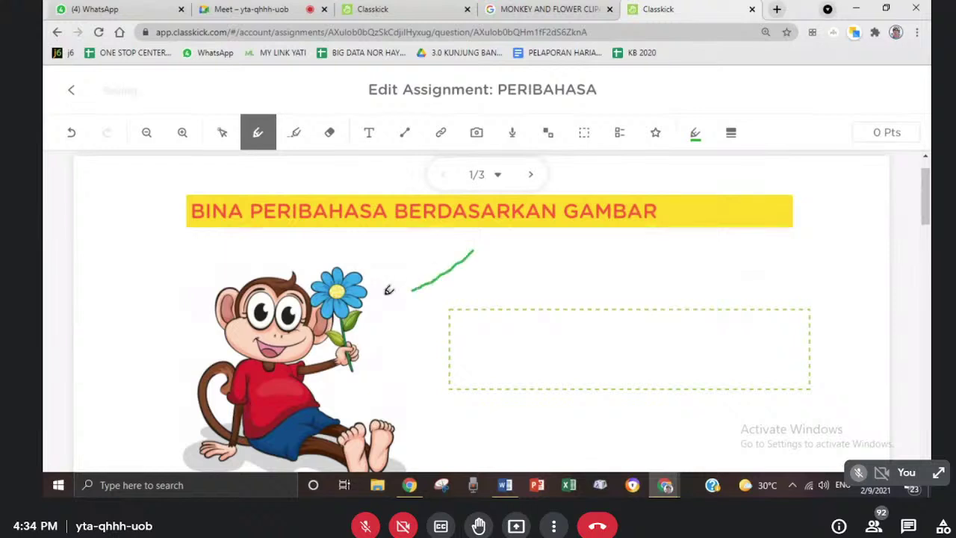
drag(381, 295, 511, 229)
drag(294, 242, 157, 368)
mouse_move(161, 412)
mouse_down()
mouse_move(246, 295)
mouse_move(265, 374)
mouse_up()
- Switch the pen to dark blue and draw a loop beside the flower
click(695, 132)
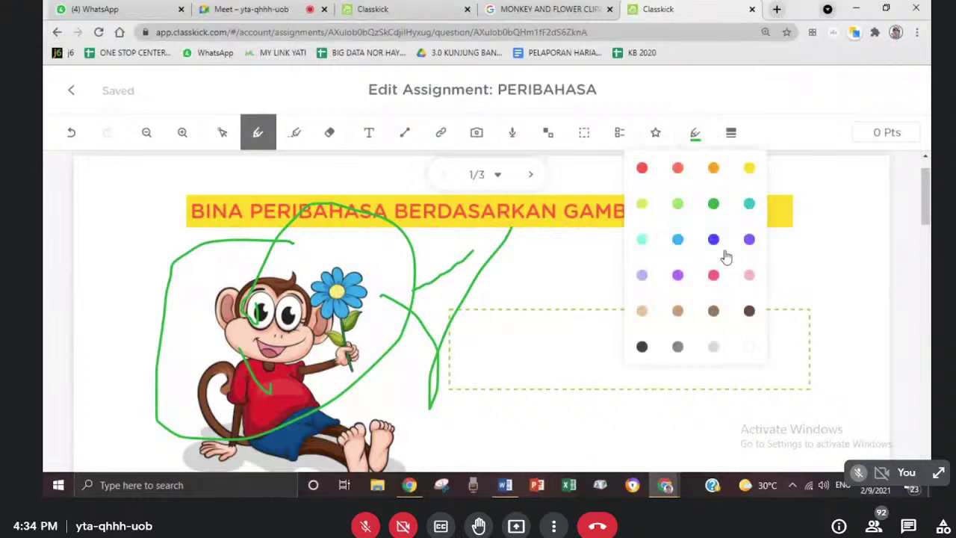
click(713, 239)
drag(401, 246, 398, 306)
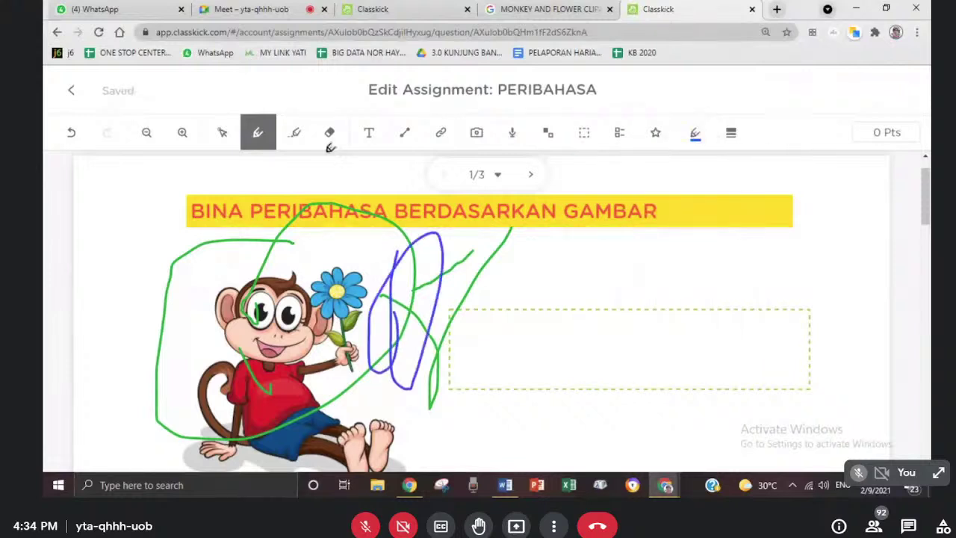
- Highlight the monkey in yellow, erase all but one small green stroke, and add a text box below the title
click(296, 142)
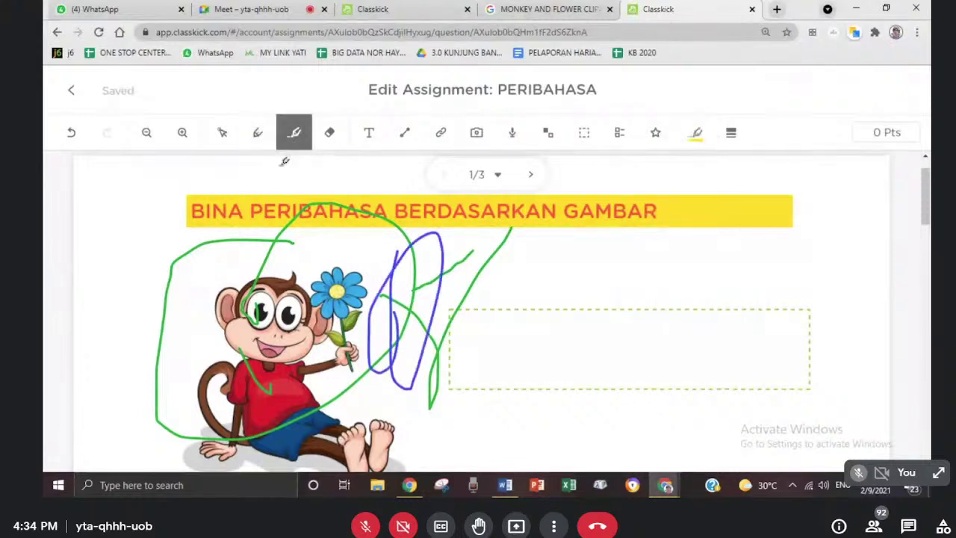
mouse_move(391, 323)
mouse_down()
mouse_move(590, 190)
mouse_move(418, 403)
mouse_move(359, 247)
mouse_move(316, 381)
mouse_up()
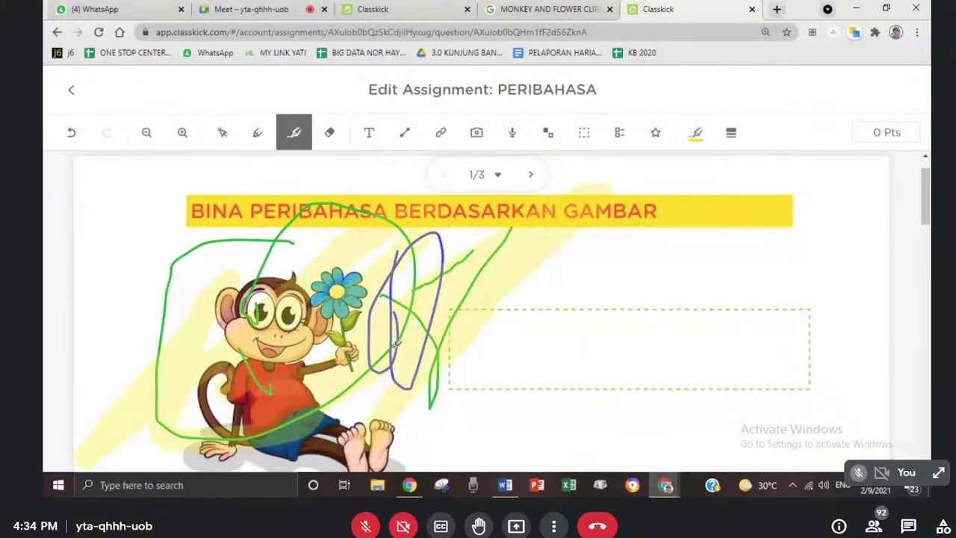
click(329, 132)
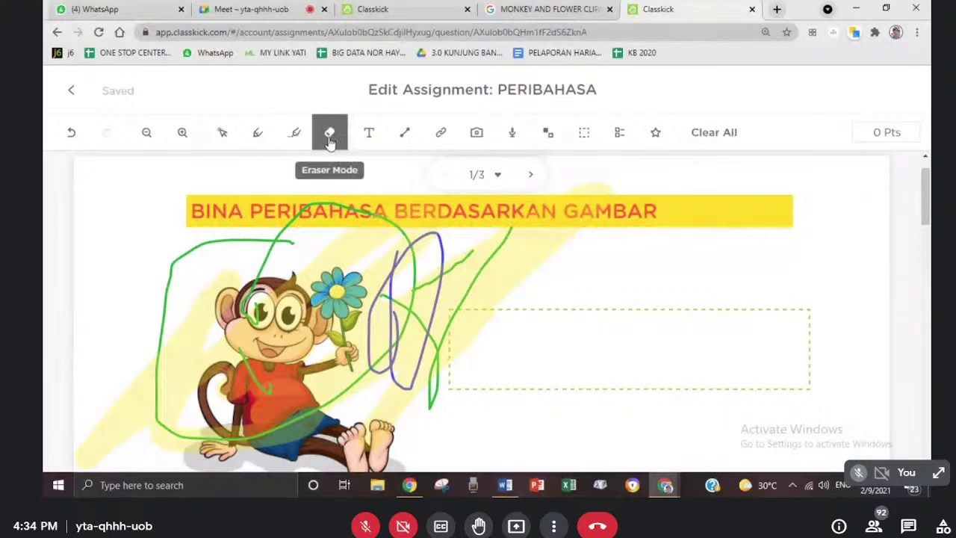
drag(387, 293, 392, 267)
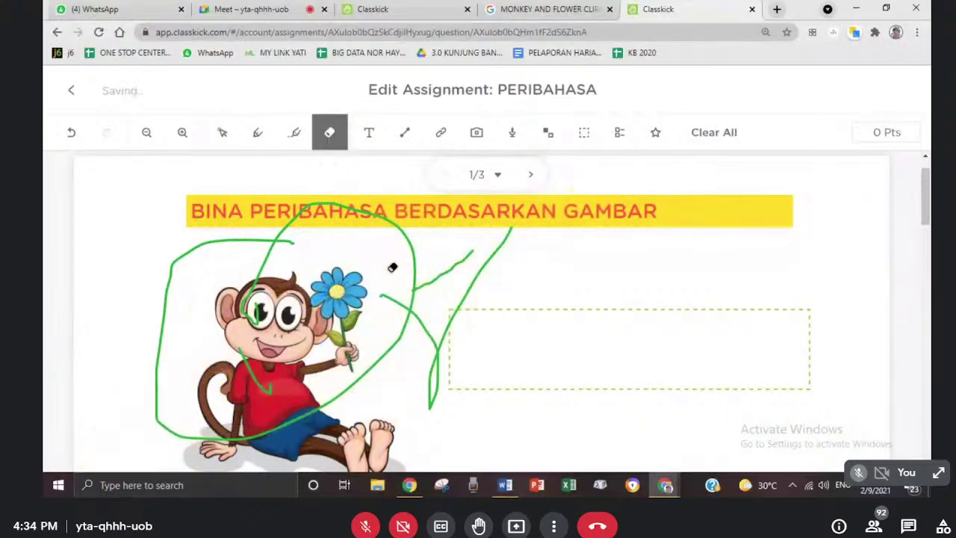
click(283, 237)
click(469, 255)
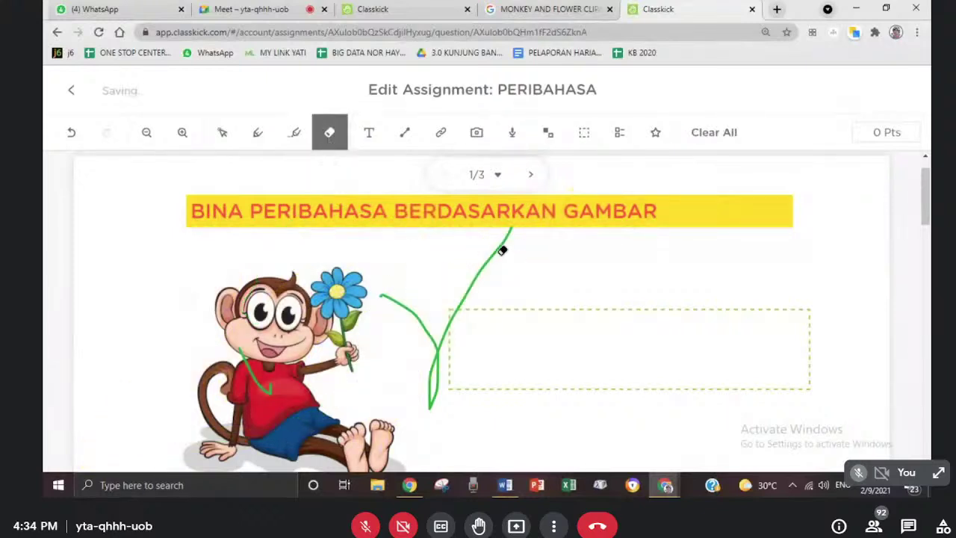
click(503, 251)
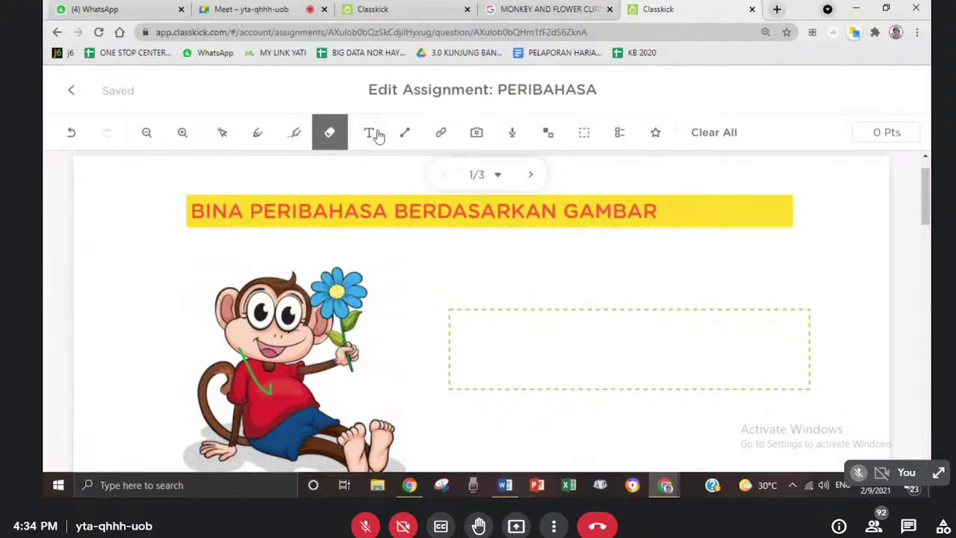
click(369, 133)
drag(393, 239, 493, 256)
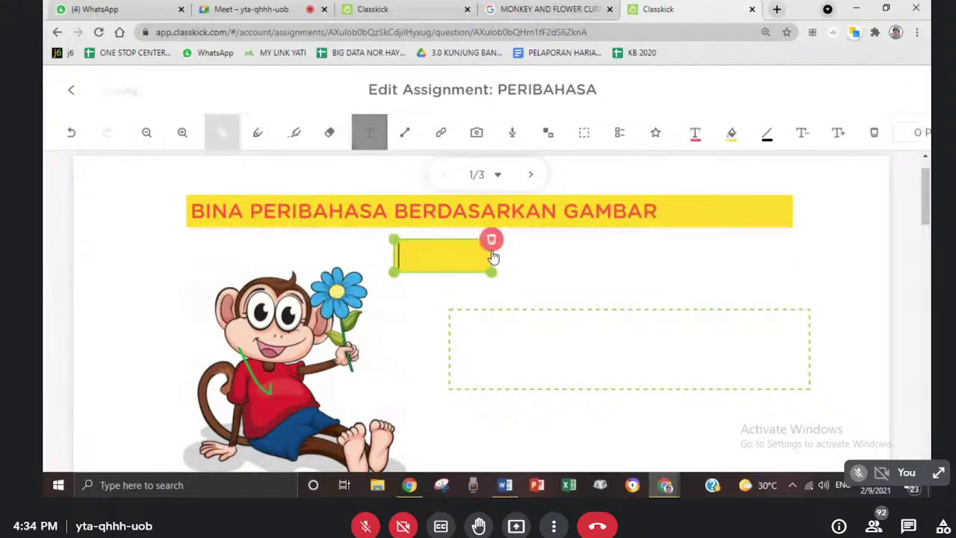
- Delete the empty text box and draw a straight line under the title banner
click(493, 242)
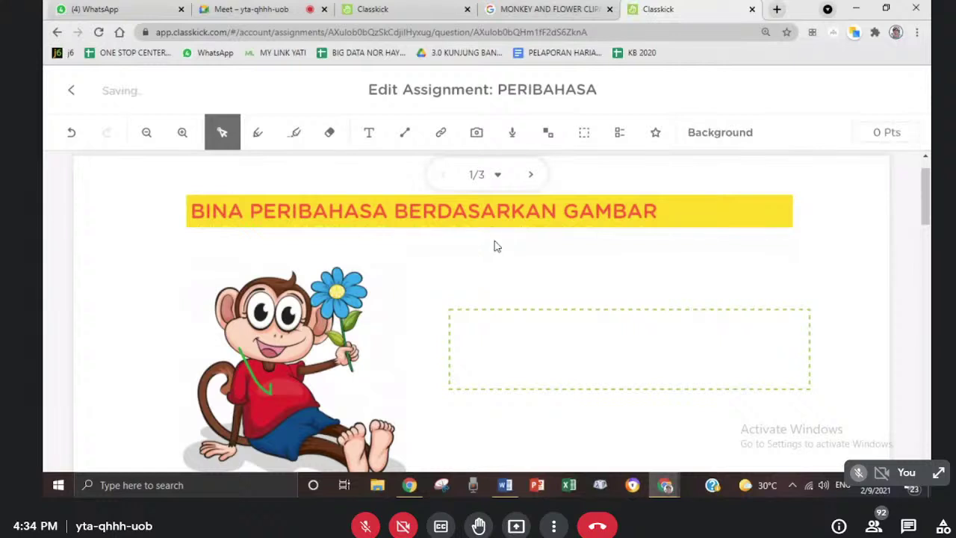
click(400, 132)
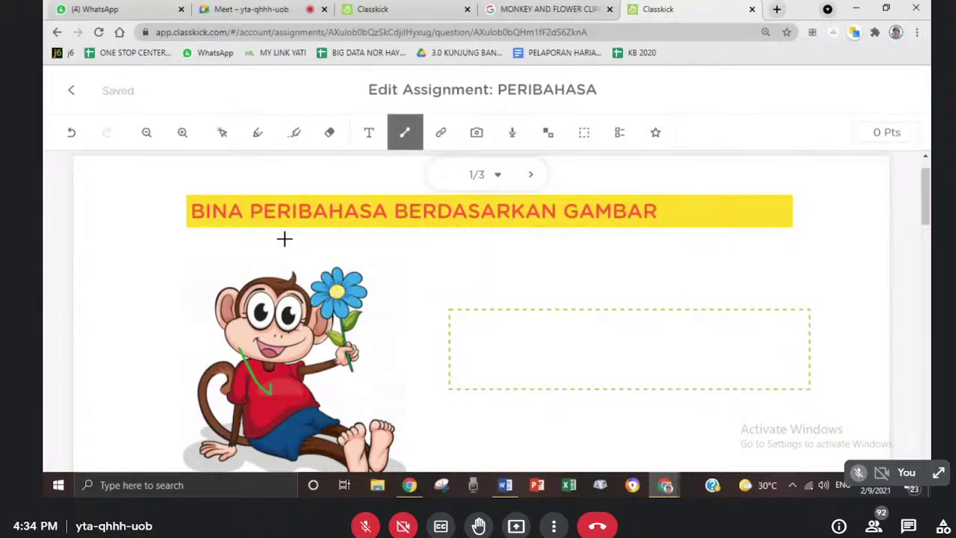
mouse_move(286, 238)
mouse_down()
mouse_move(665, 225)
mouse_move(681, 240)
mouse_up()
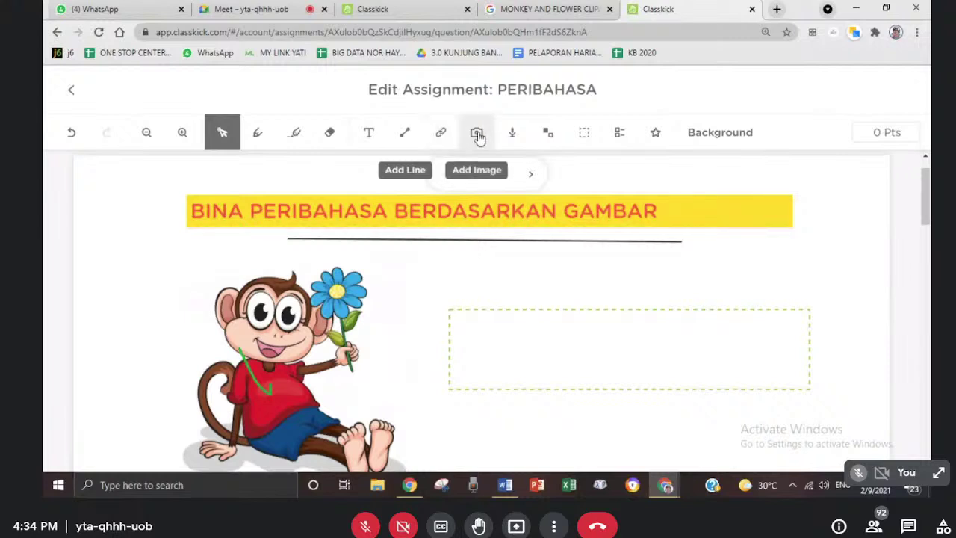
- Upload the gajah elephant picture from the computer and insert the whole image into Q1
click(478, 134)
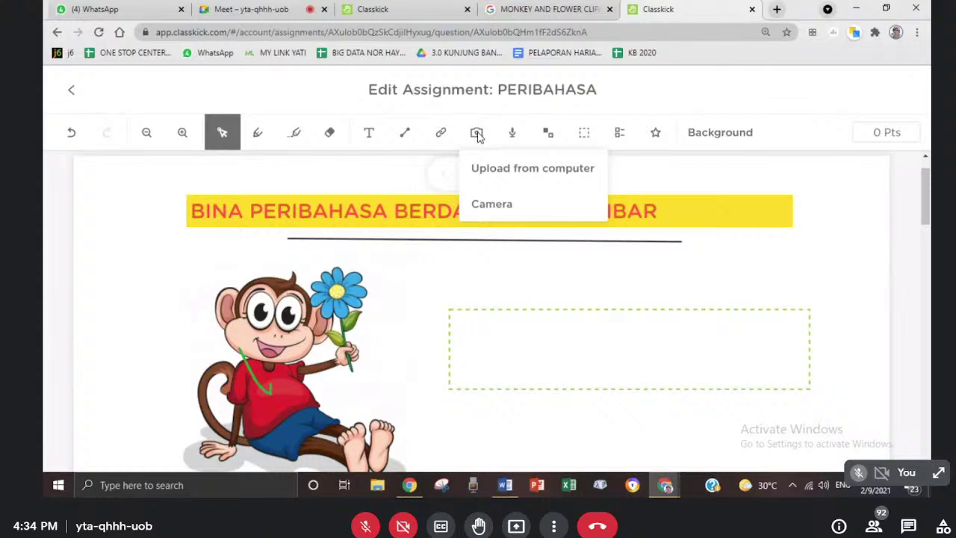
click(486, 169)
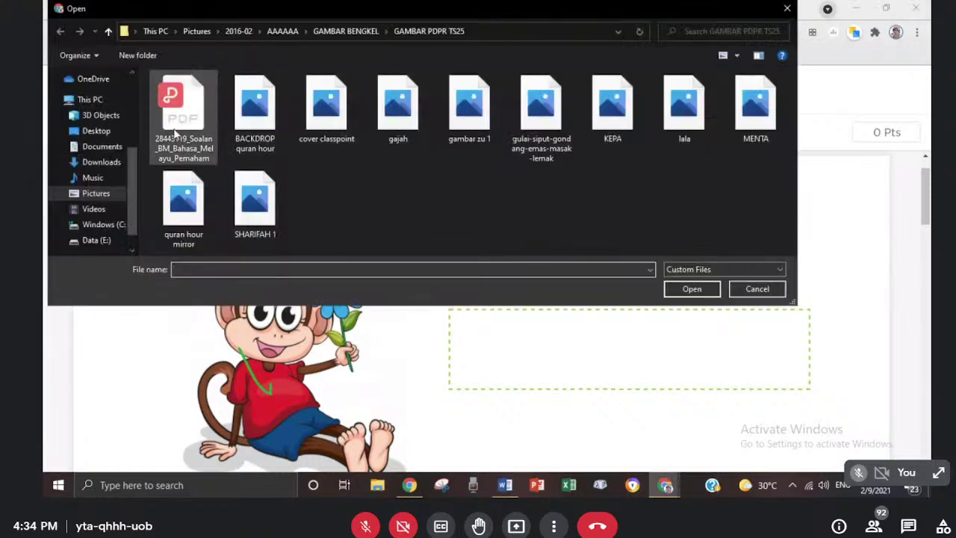
click(400, 109)
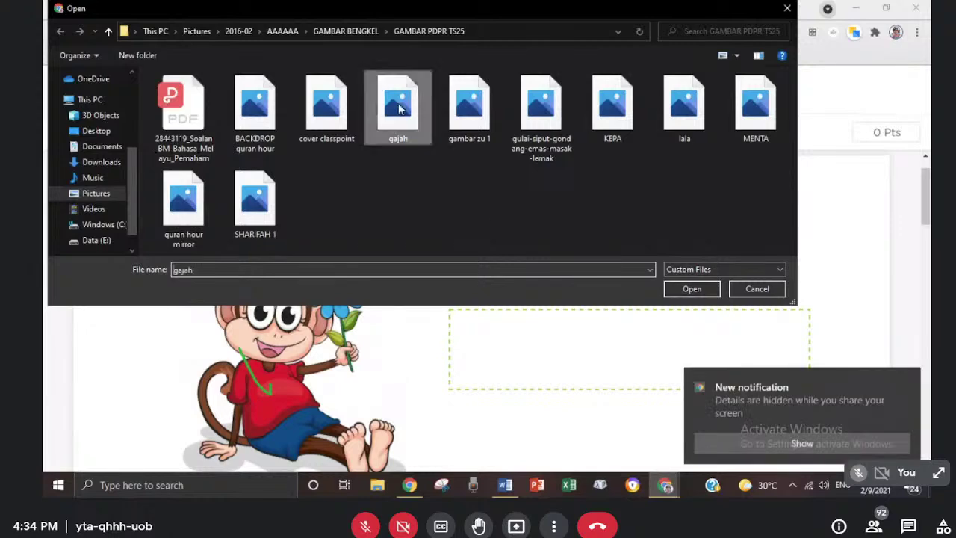
double_click(399, 109)
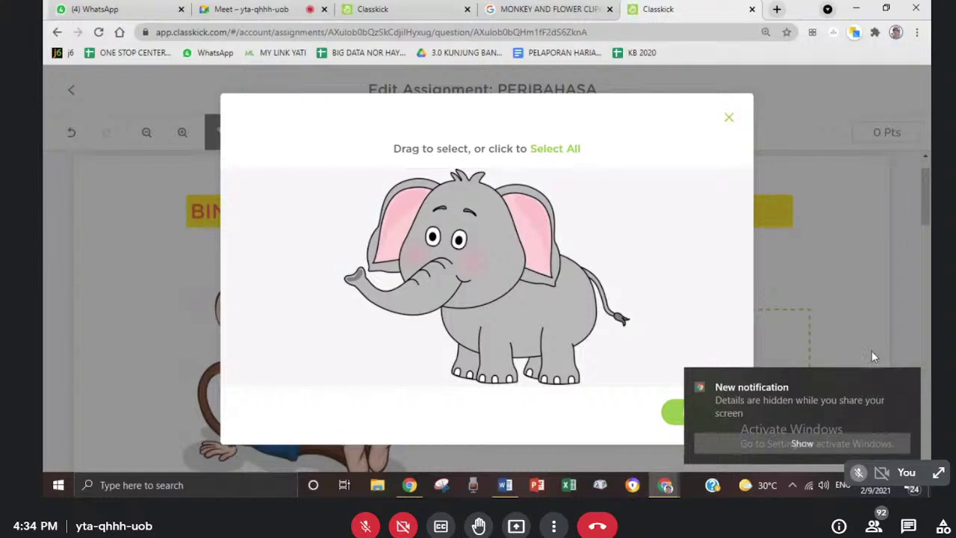
click(909, 375)
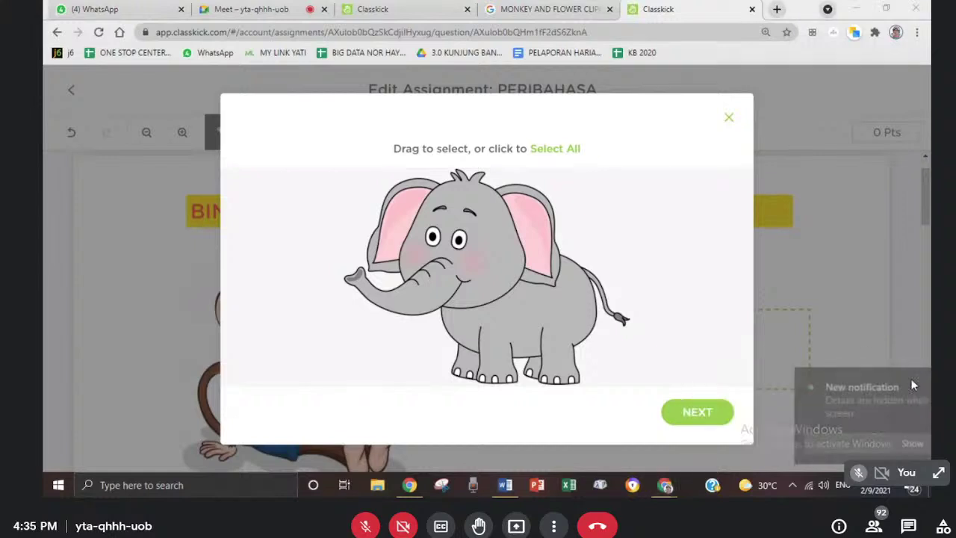
click(681, 414)
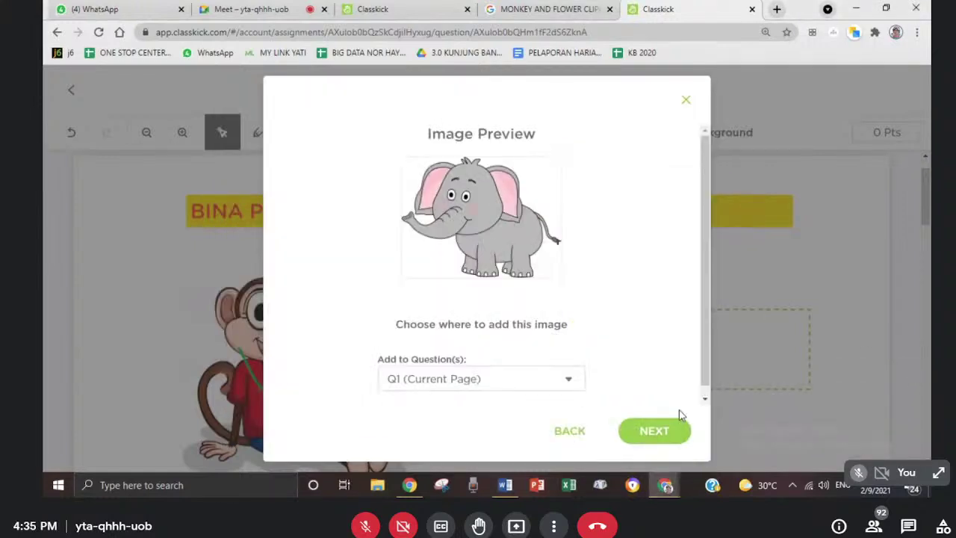
click(649, 437)
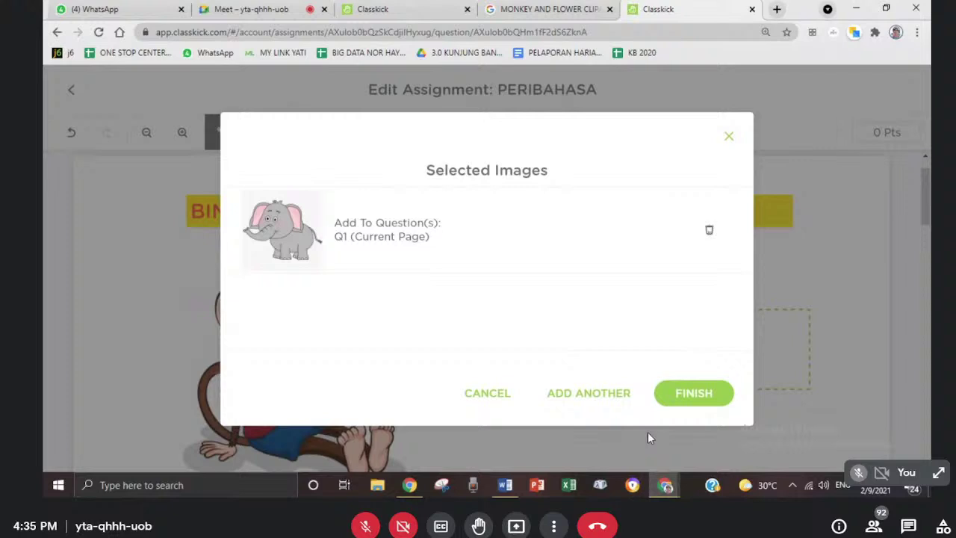
click(710, 394)
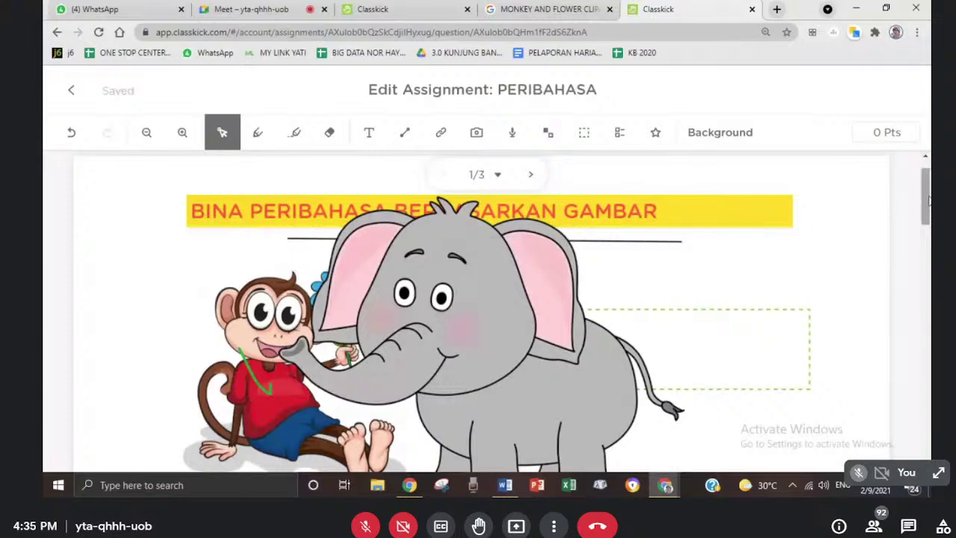
- Shrink the elephant image and move it near the monkey, undoing an accidental squash
drag(927, 201, 926, 228)
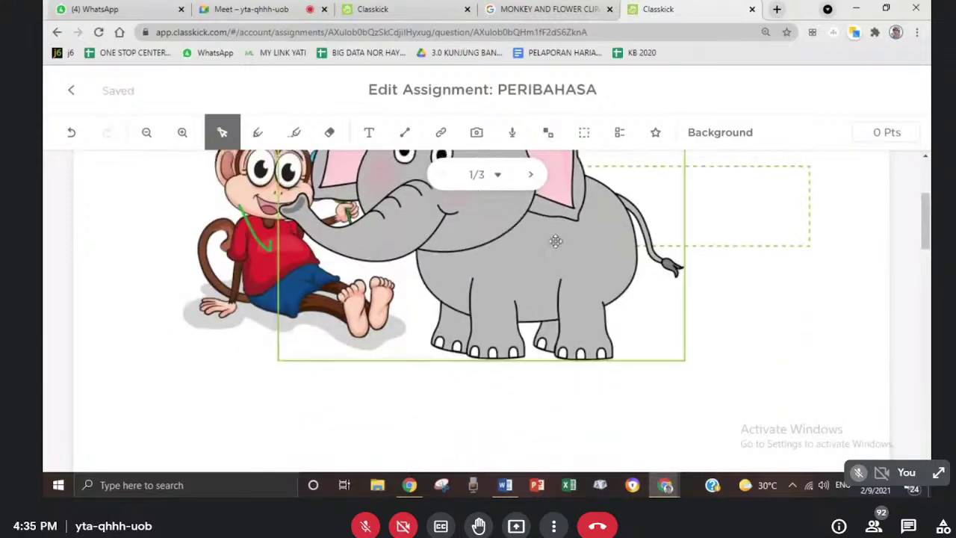
drag(559, 244, 537, 364)
drag(260, 235, 716, 448)
click(431, 293)
click(445, 293)
key(ctrl+z)
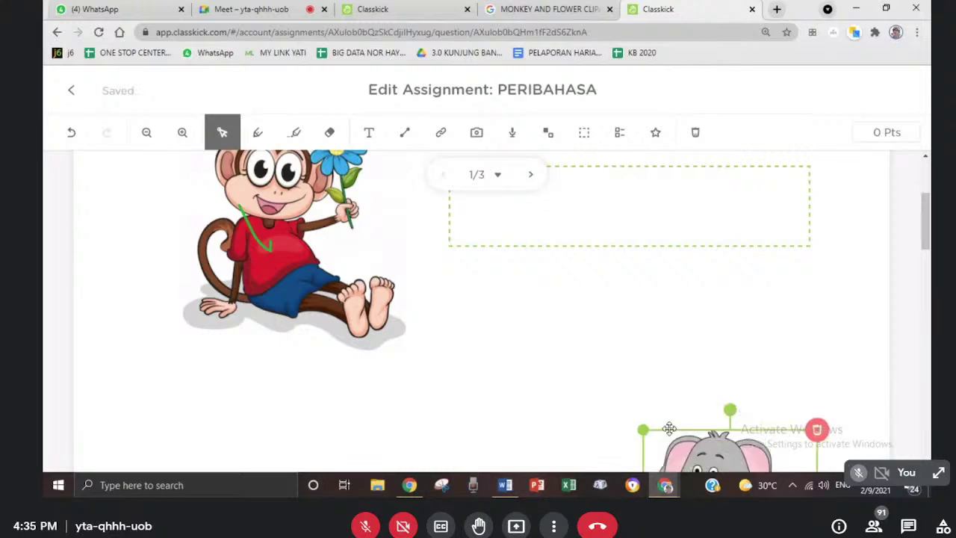
click(699, 329)
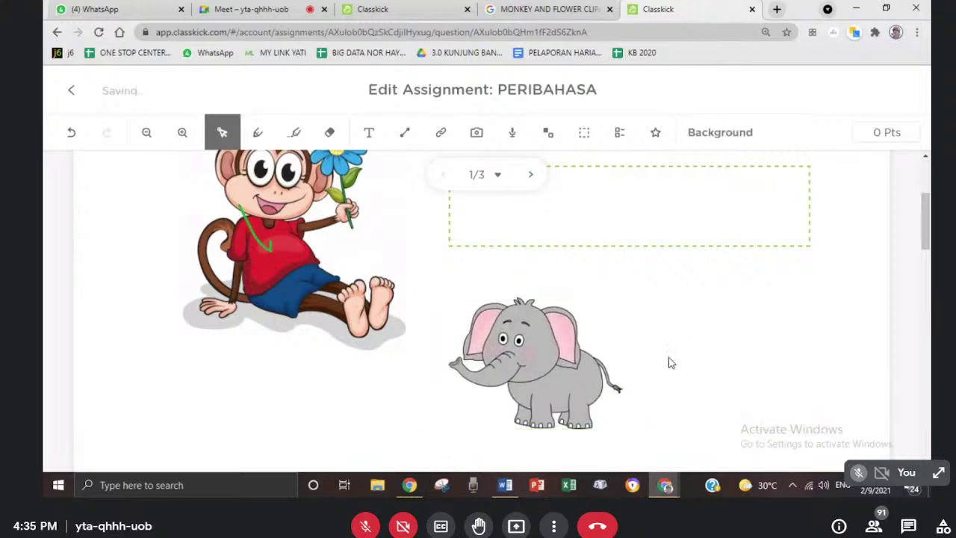
drag(505, 382, 470, 363)
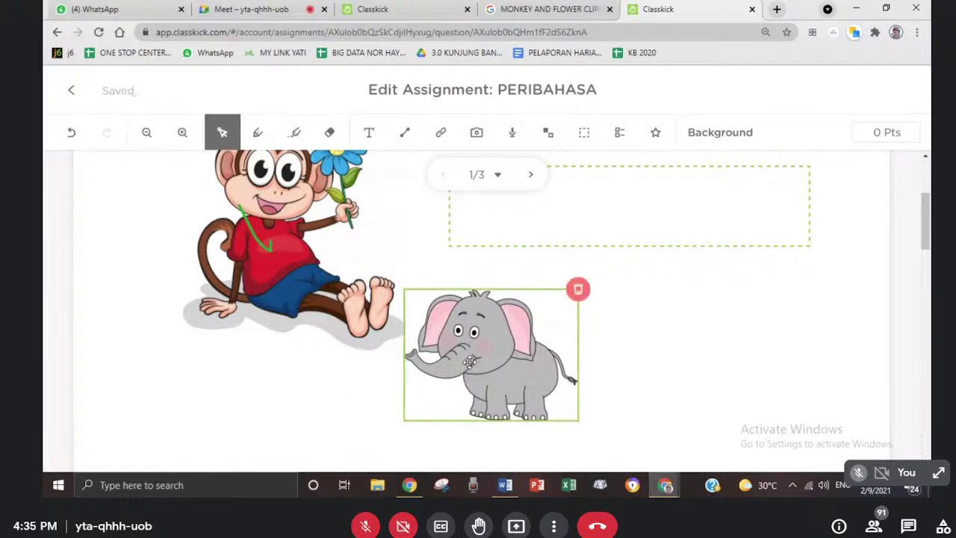
click(647, 296)
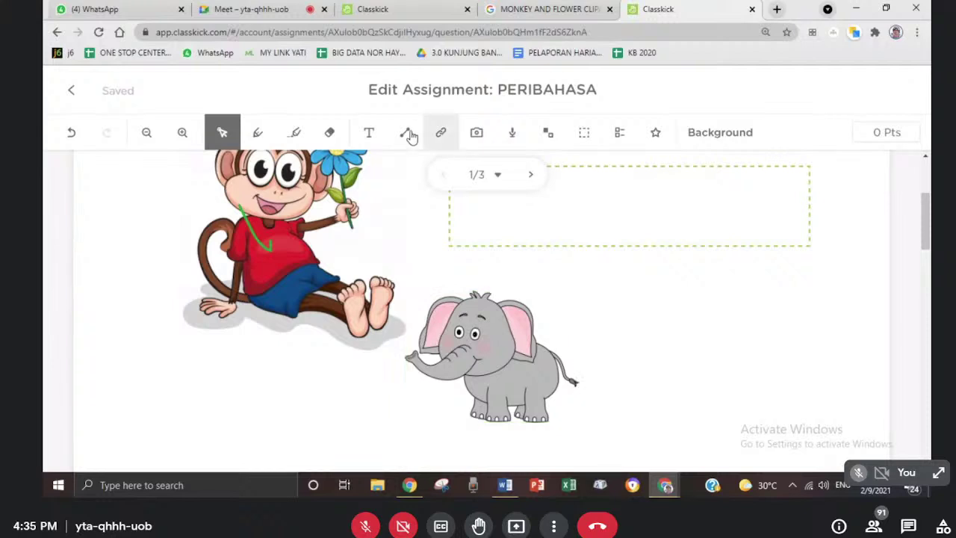
- Draw a fill-in-the-blank box, place the elephant below the monkey and the enlarged box beside it
click(584, 132)
mouse_move(574, 297)
mouse_down()
mouse_move(723, 331)
mouse_move(791, 369)
mouse_up()
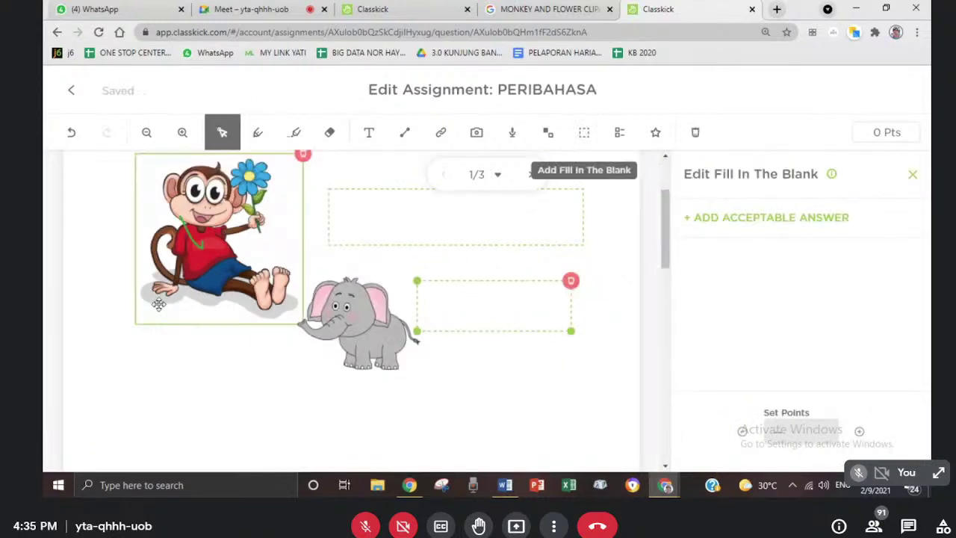
drag(351, 314, 209, 379)
drag(495, 305, 395, 378)
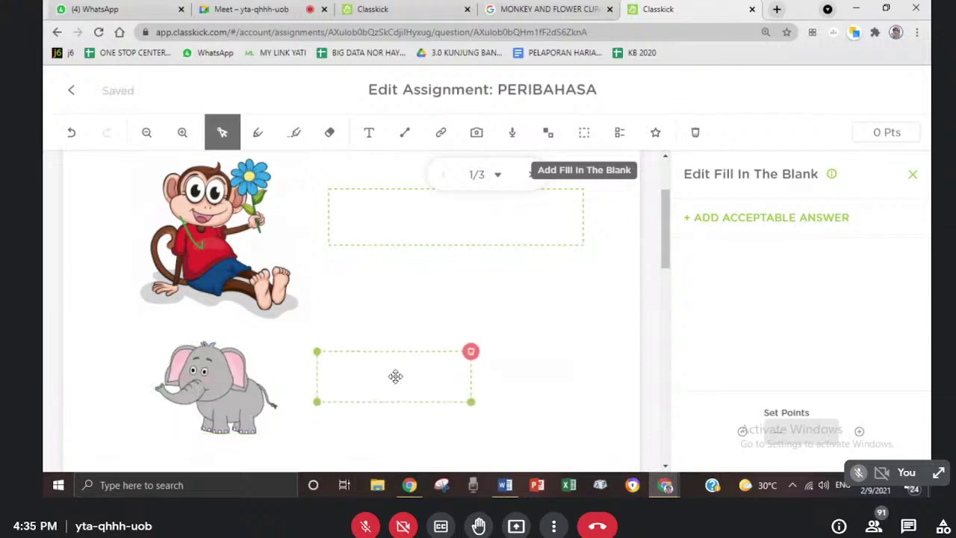
drag(470, 406, 574, 419)
- Open slide 2 of PERIBAHASA and add a GAJAH text label near the top
click(447, 297)
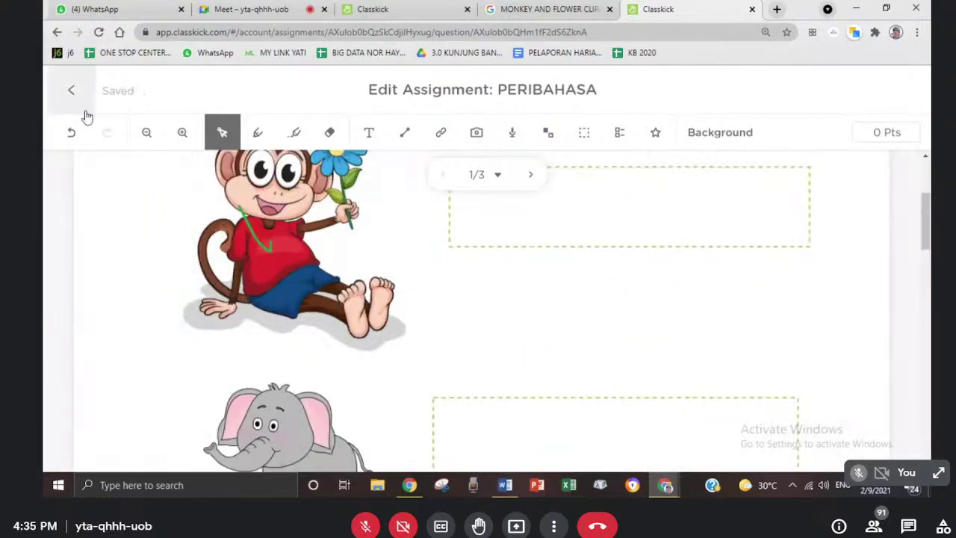
click(71, 94)
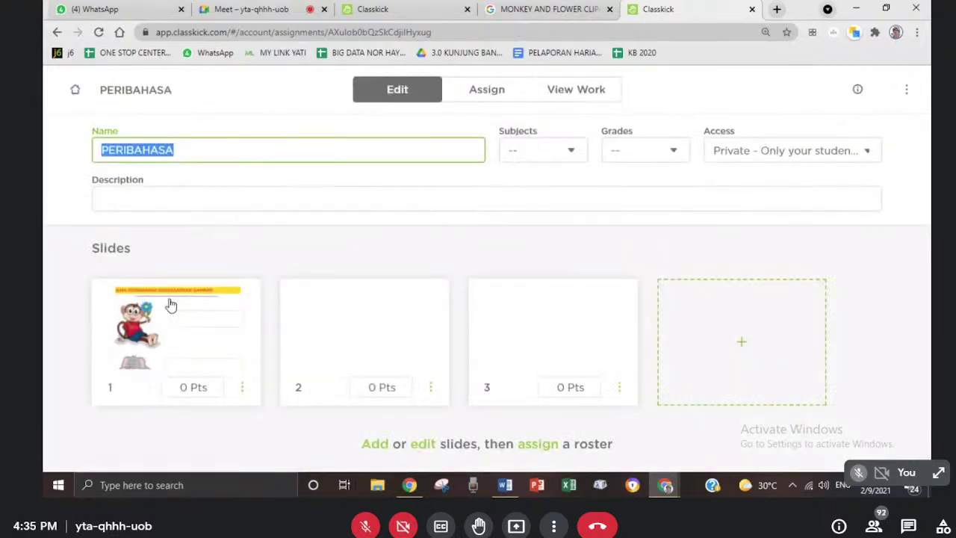
click(337, 343)
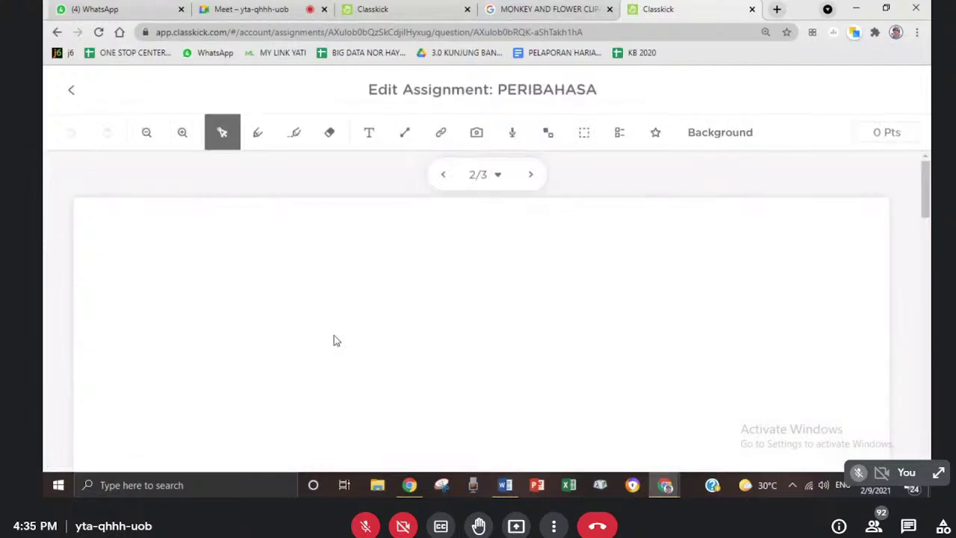
click(369, 133)
drag(159, 267, 463, 341)
text(GAJAH)
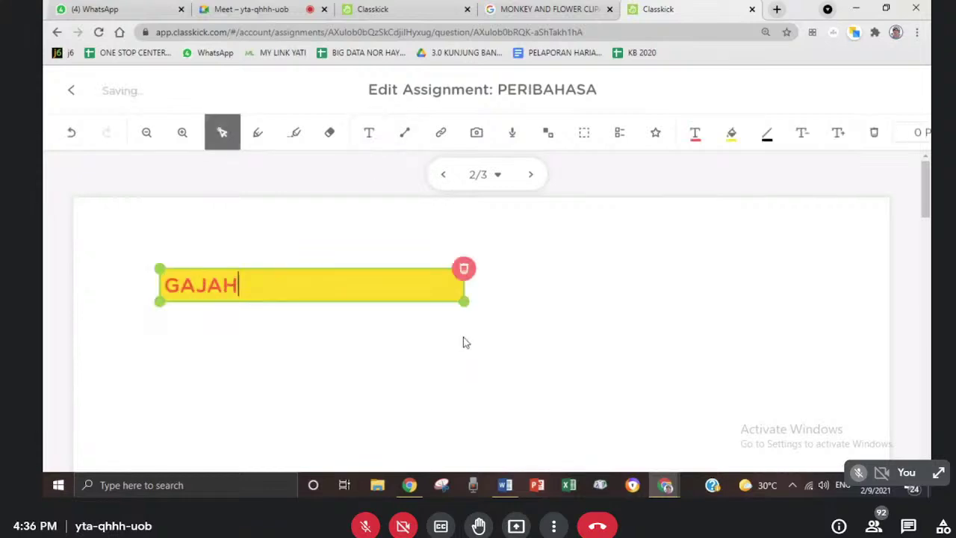
click(381, 361)
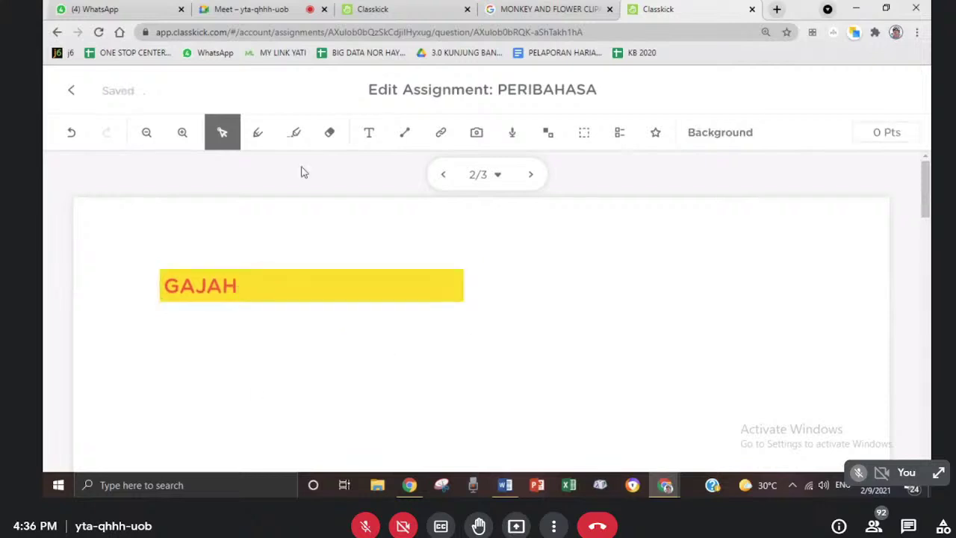
- Add BERUANG and SIPUT text labels below GAJAH down the left side
click(376, 132)
drag(170, 384, 437, 415)
text(BERUANG)
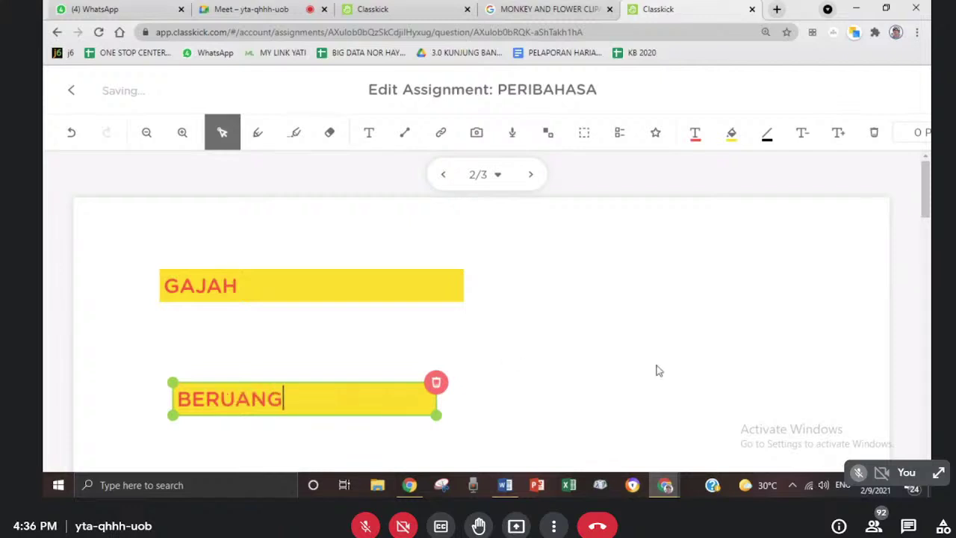
click(657, 371)
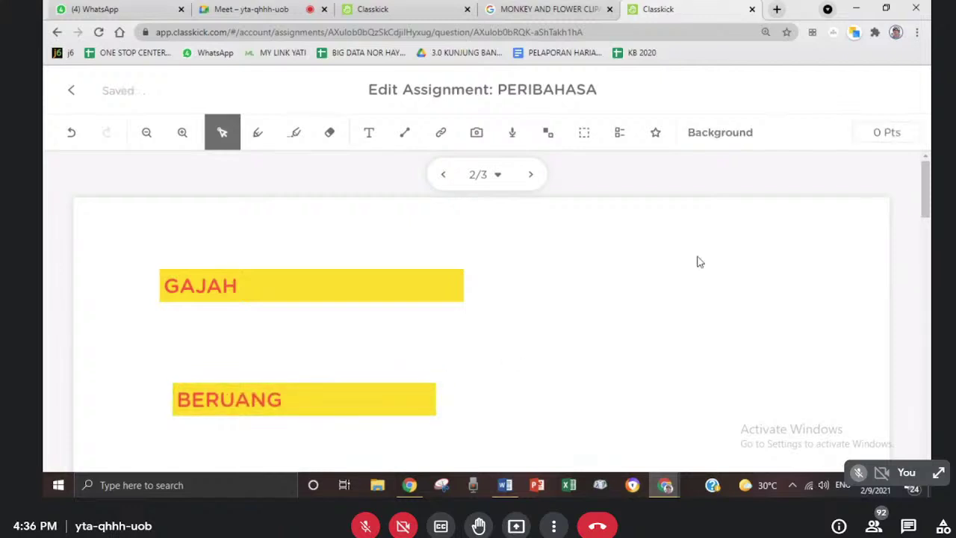
drag(929, 212, 926, 247)
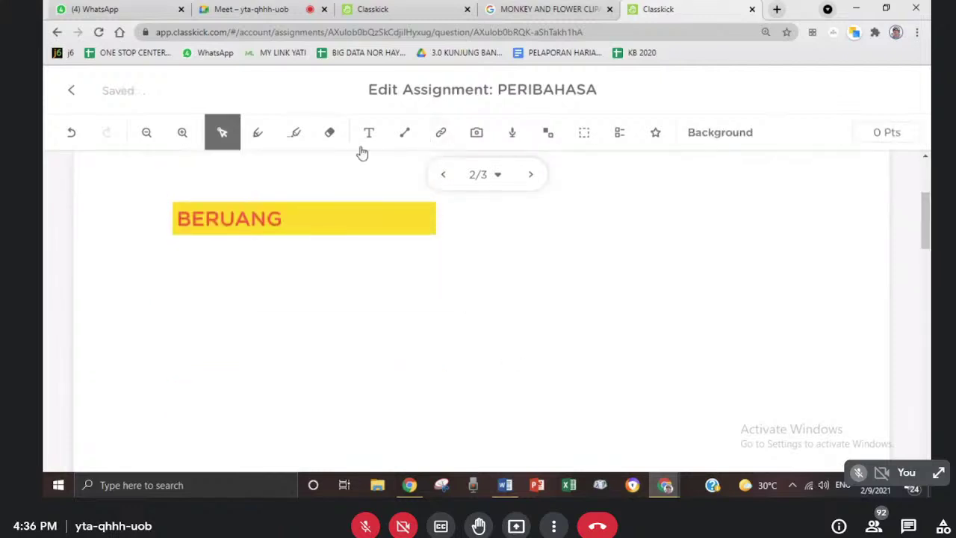
click(369, 132)
drag(175, 332, 435, 378)
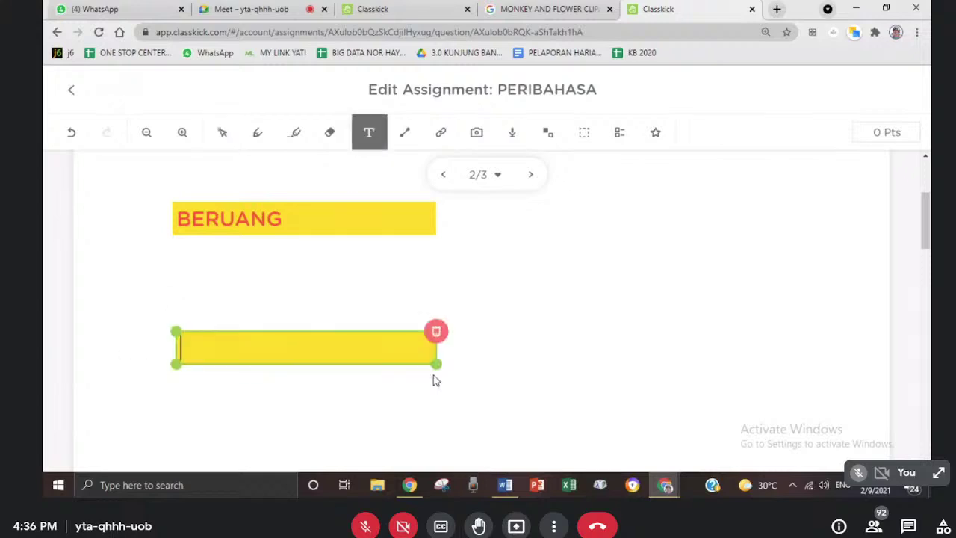
text(SIPUT)
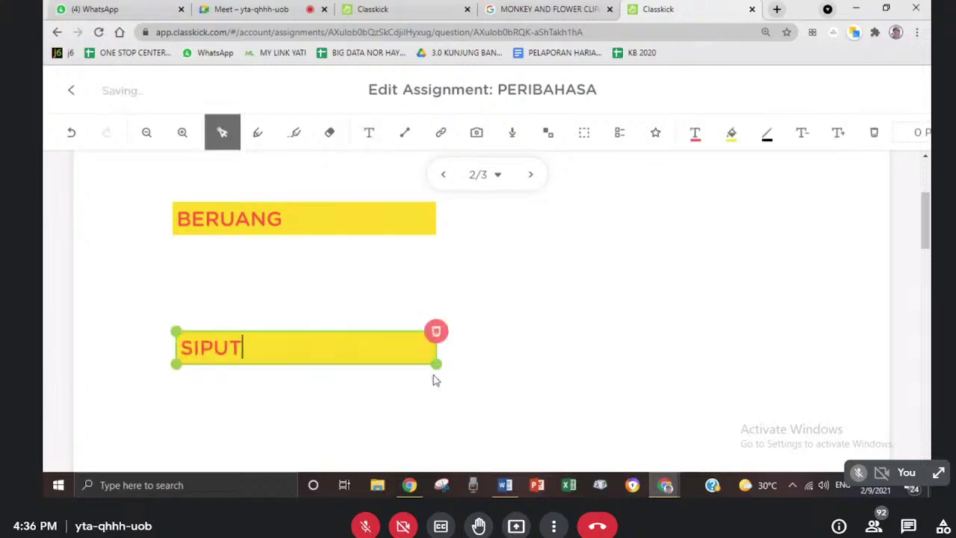
click(612, 339)
scroll(923, 224, up, 2)
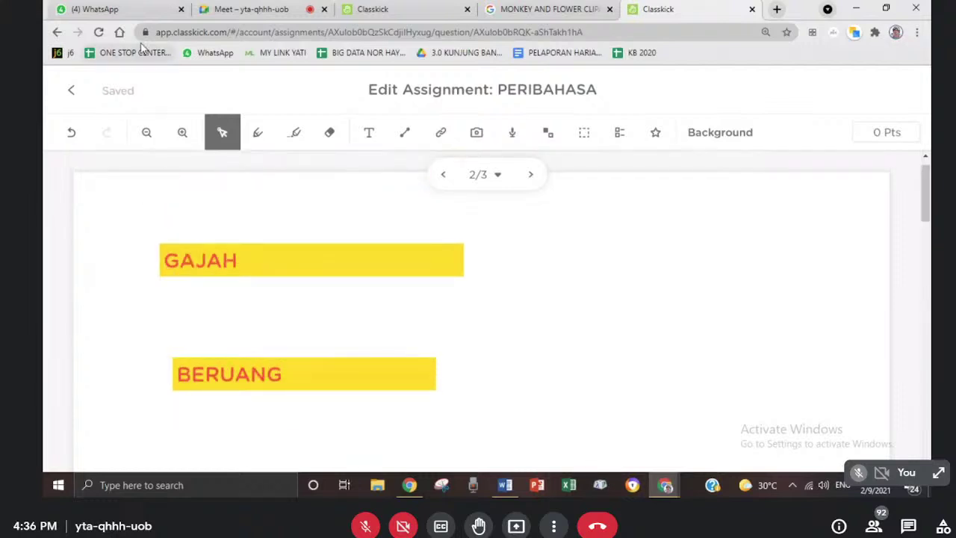
click(475, 135)
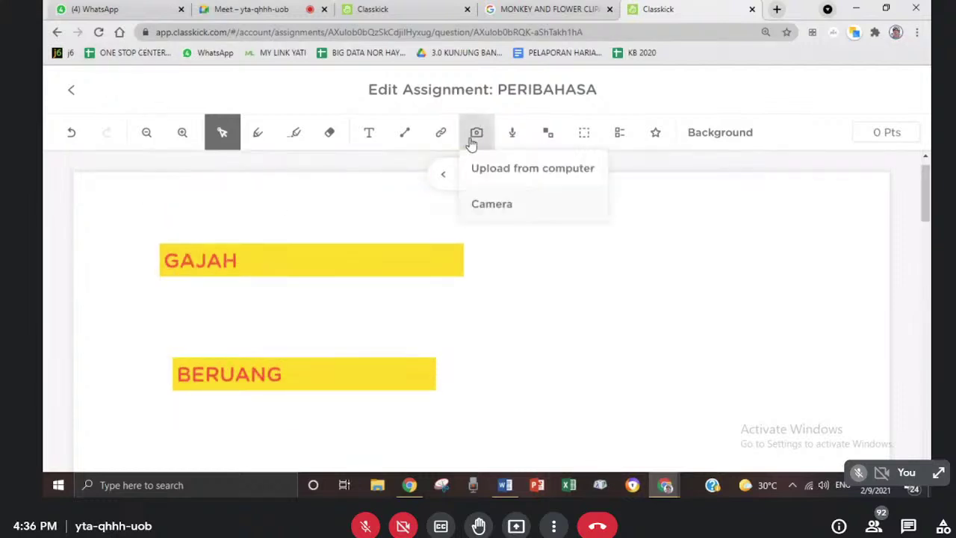
- Search Google Images for SNAIL clipart, copy the first result's image, and return to Classkick
click(521, 9)
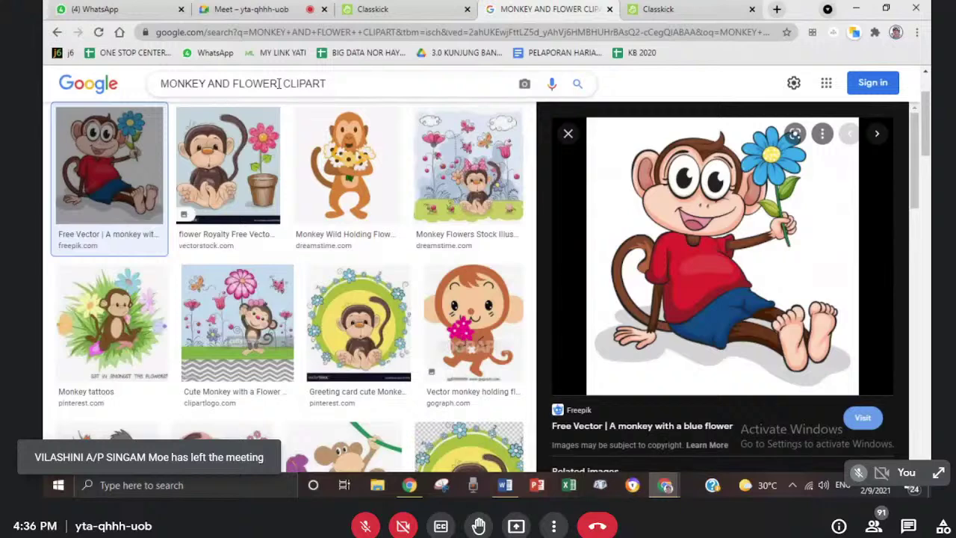
drag(279, 83, 160, 84)
text(SNAIL)
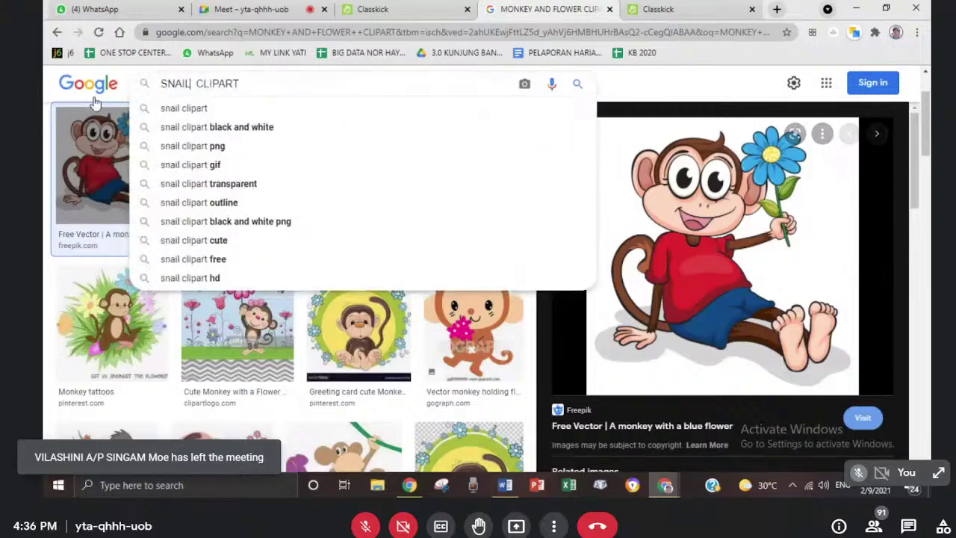
key(Return)
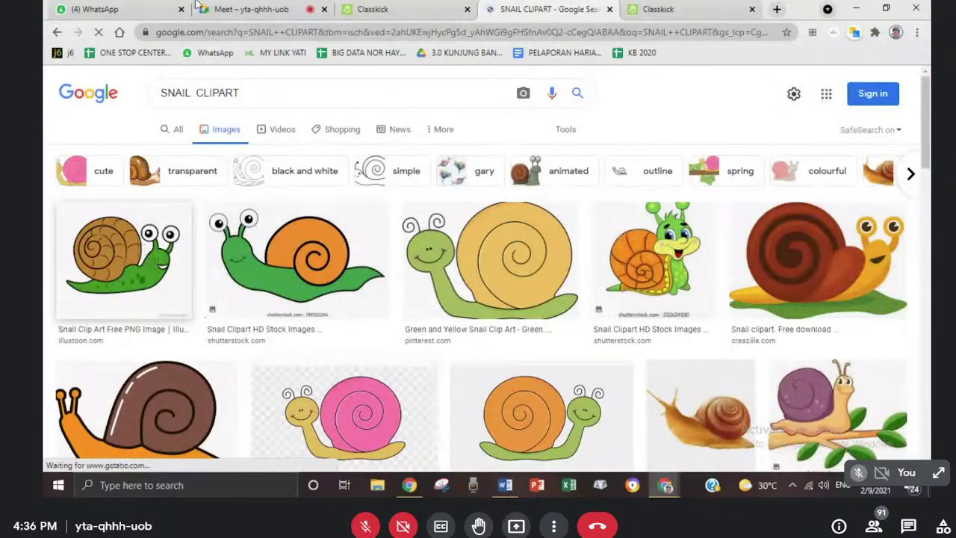
click(123, 258)
right_click(713, 212)
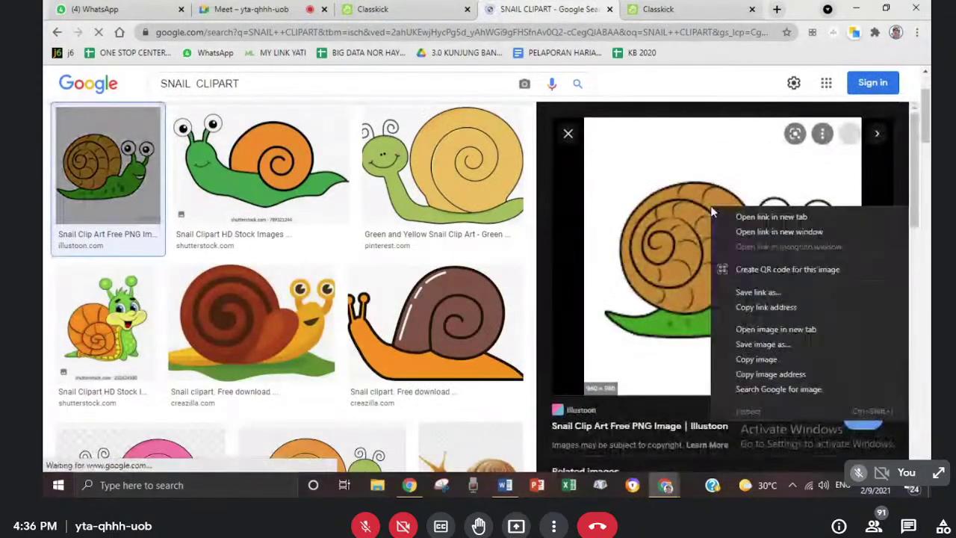
click(782, 360)
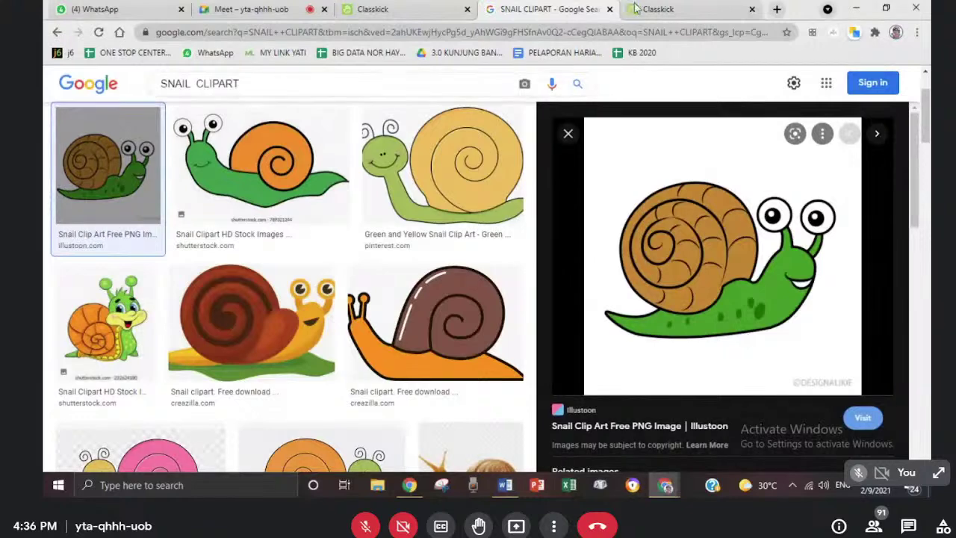
click(673, 9)
click(580, 282)
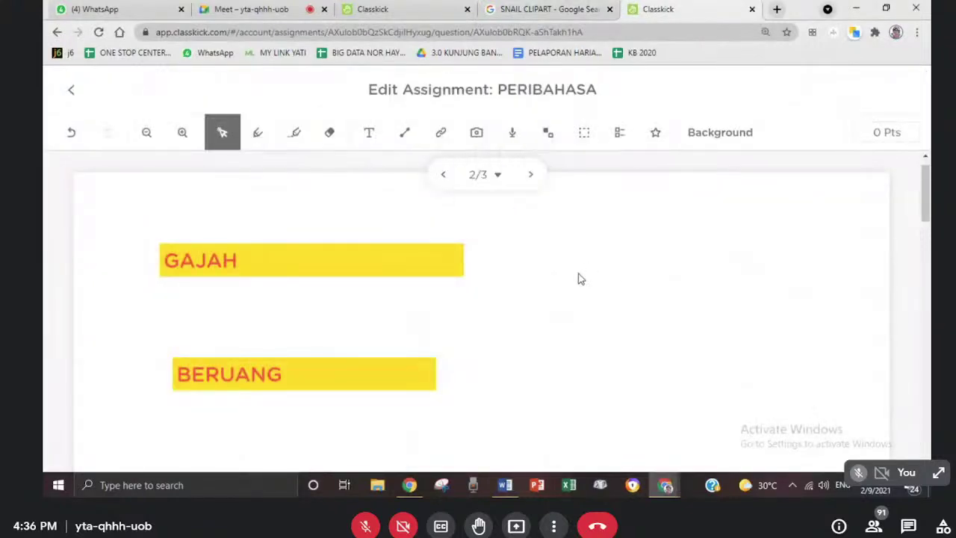
- Paste the copied snail onto slide 2, shrink it, and place it beside the BERUANG label
key(ctrl+v)
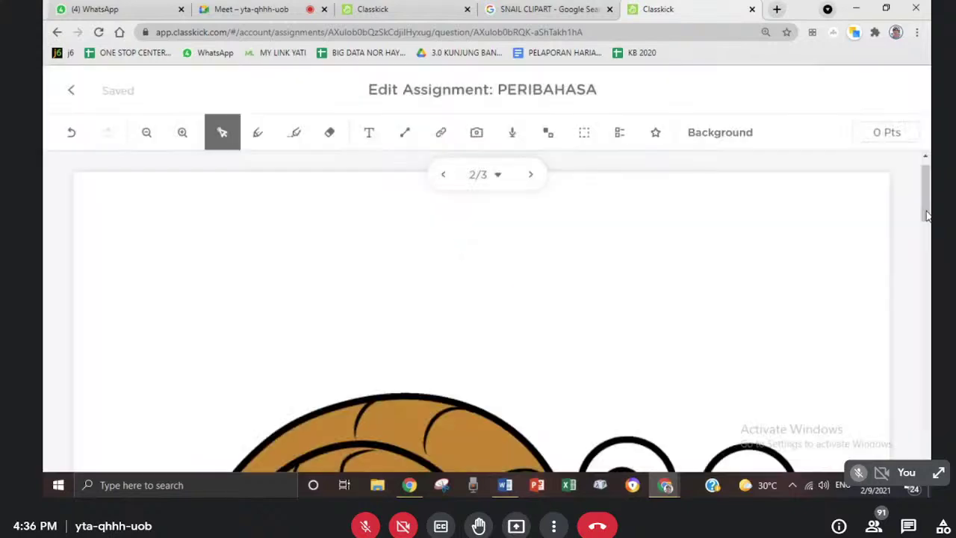
drag(926, 217, 926, 224)
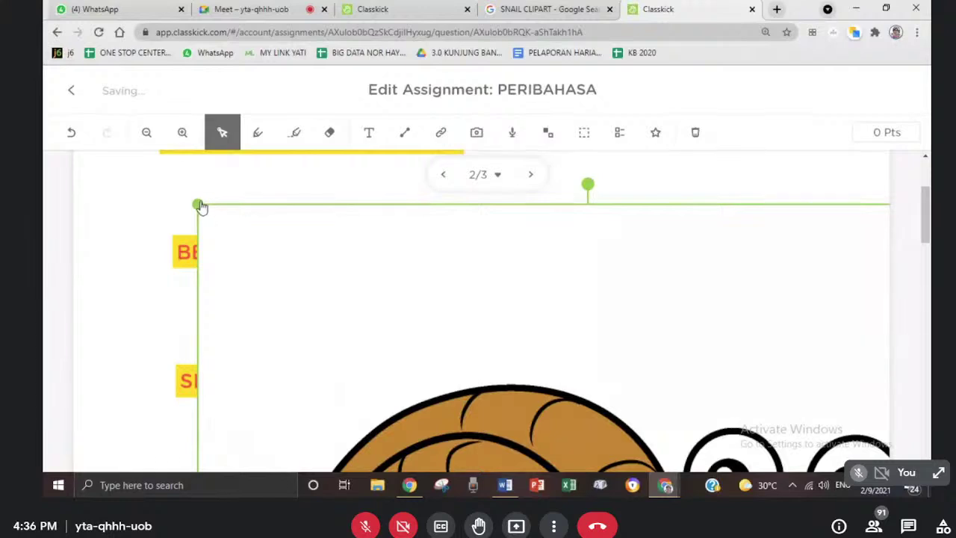
drag(200, 207, 348, 232)
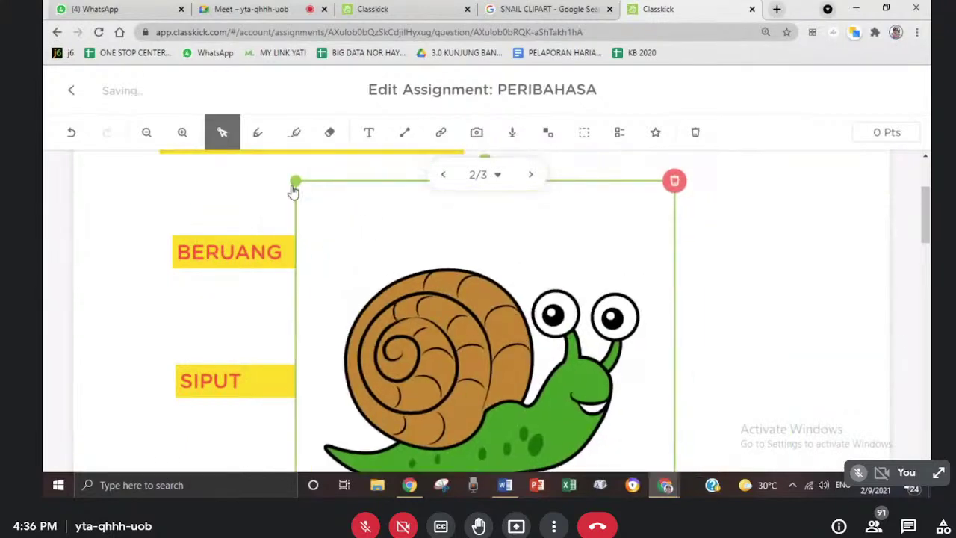
drag(293, 191, 524, 320)
drag(559, 410, 571, 238)
drag(489, 198, 533, 230)
drag(626, 311, 594, 275)
click(687, 280)
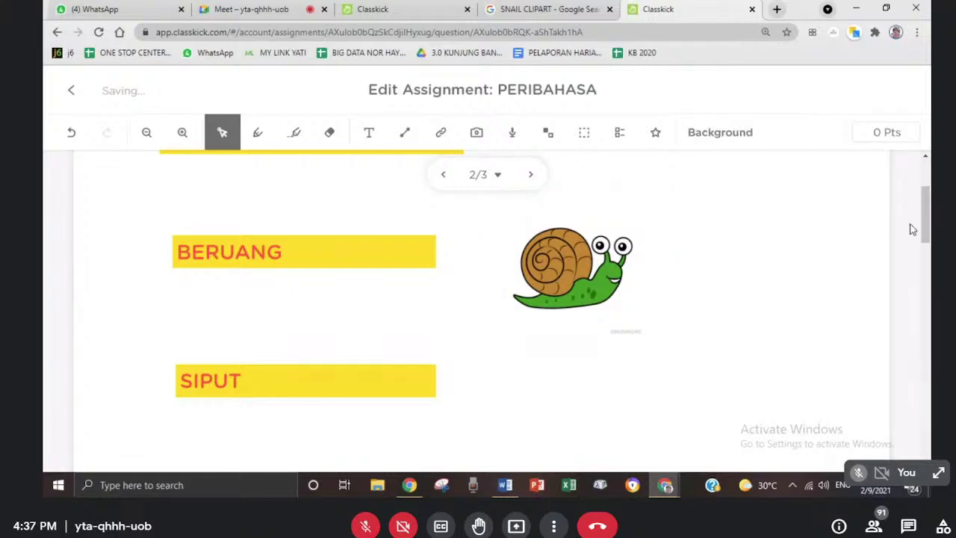
scroll(923, 216, down, 2)
scroll(928, 234, up, 1)
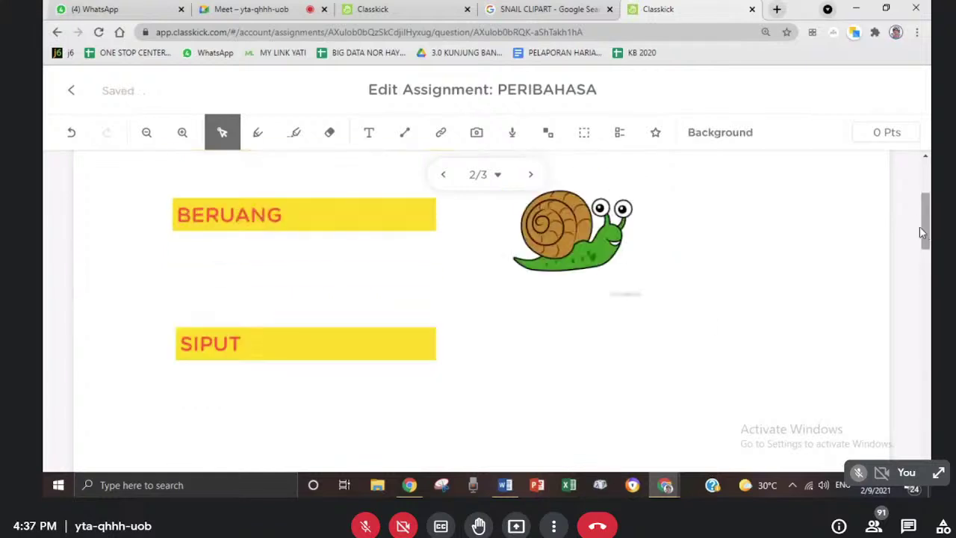
- Upload the MENTA photo from the computer uncropped onto the current page Q2, then select it
click(476, 133)
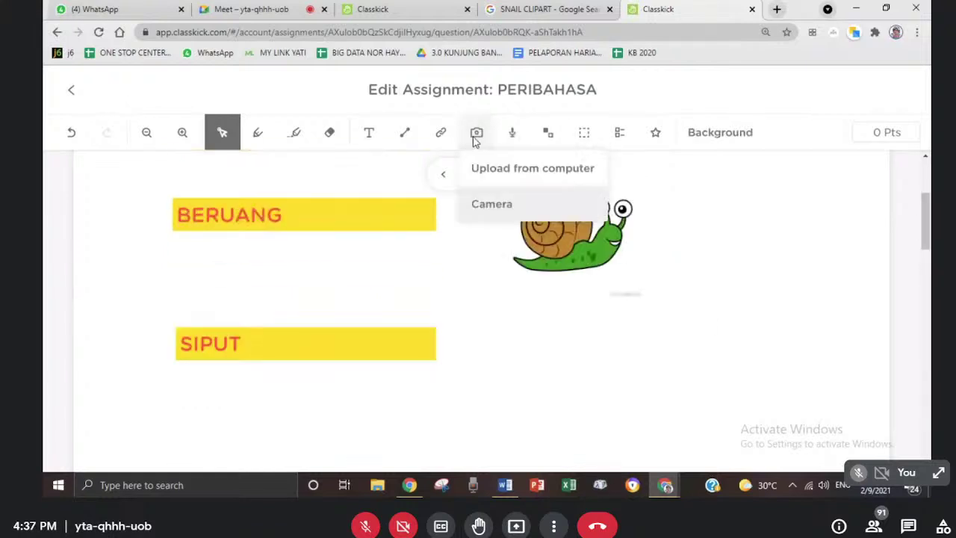
click(512, 166)
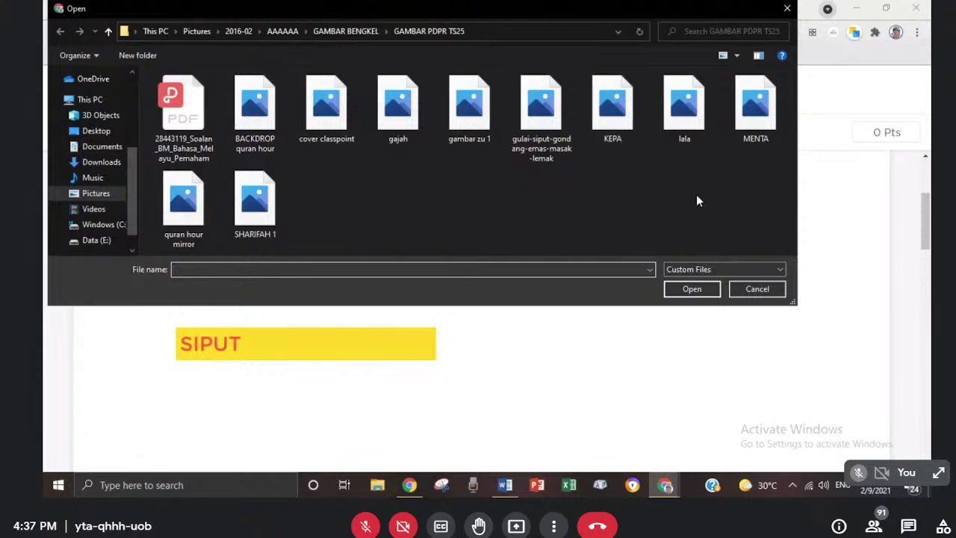
double_click(755, 104)
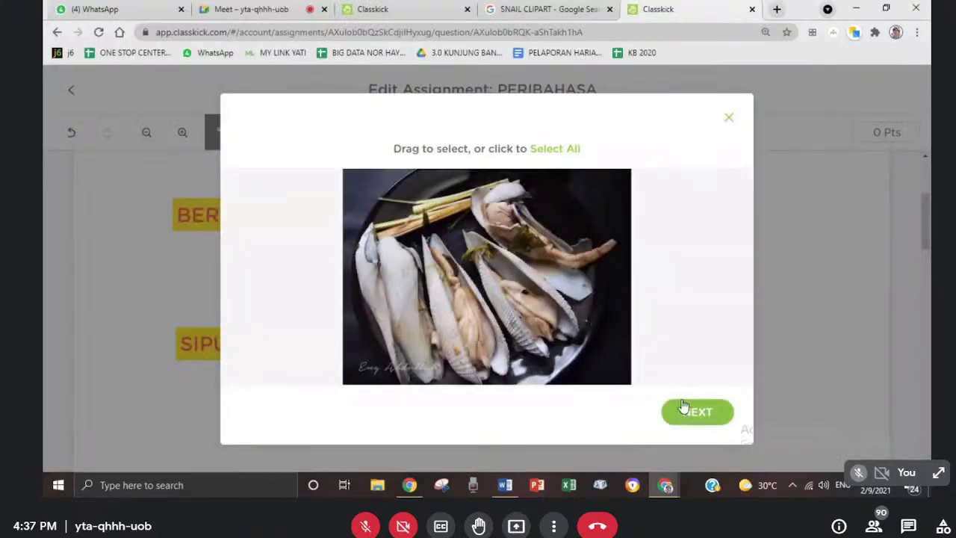
click(683, 417)
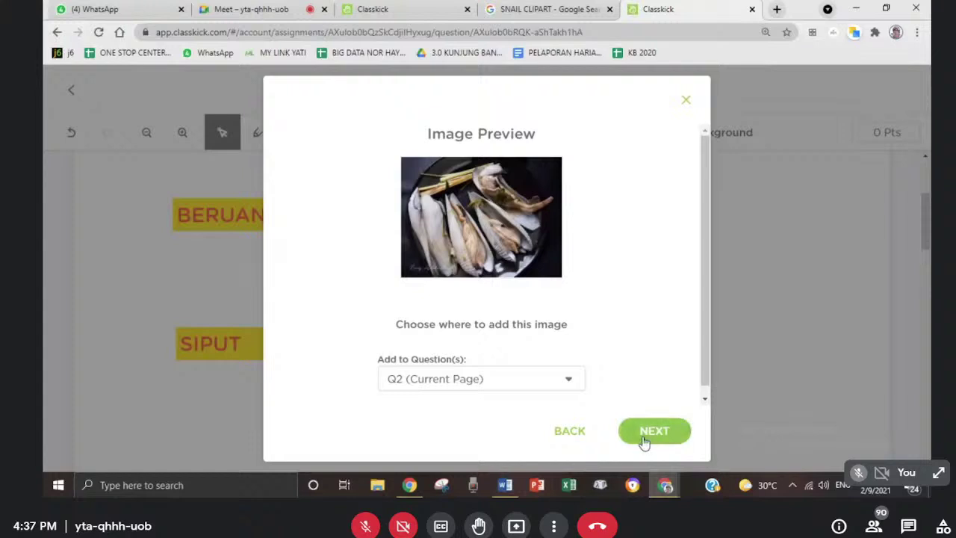
click(648, 436)
click(676, 394)
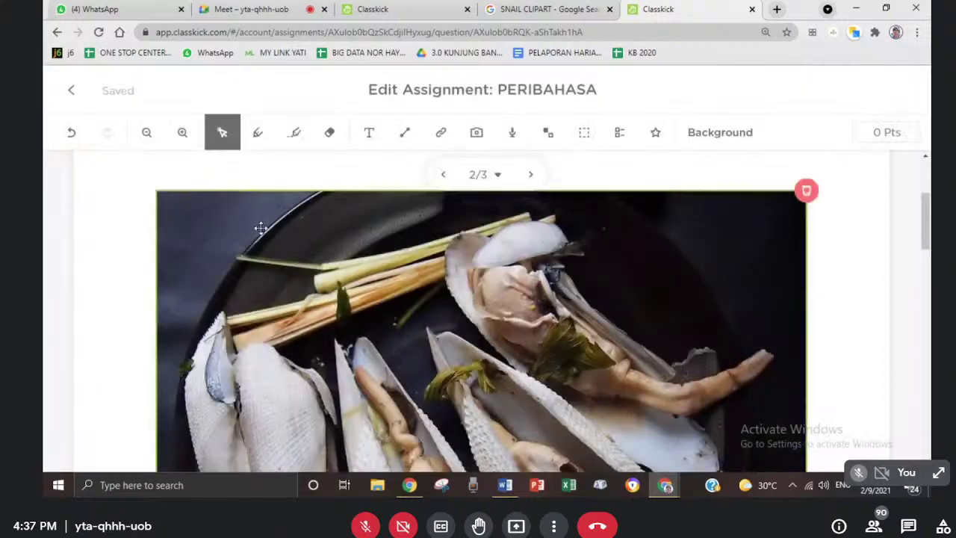
click(261, 227)
- Shrink the shellfish photo and place it just below the snail picture
drag(155, 194, 584, 359)
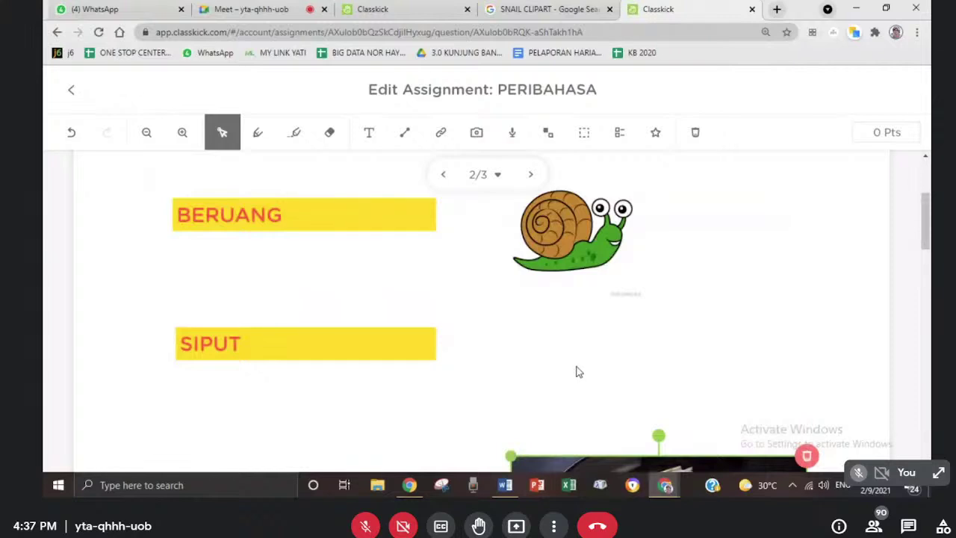
drag(541, 457, 501, 311)
drag(551, 354, 515, 329)
- Change the BERUANG label text to MENTARANG
click(284, 215)
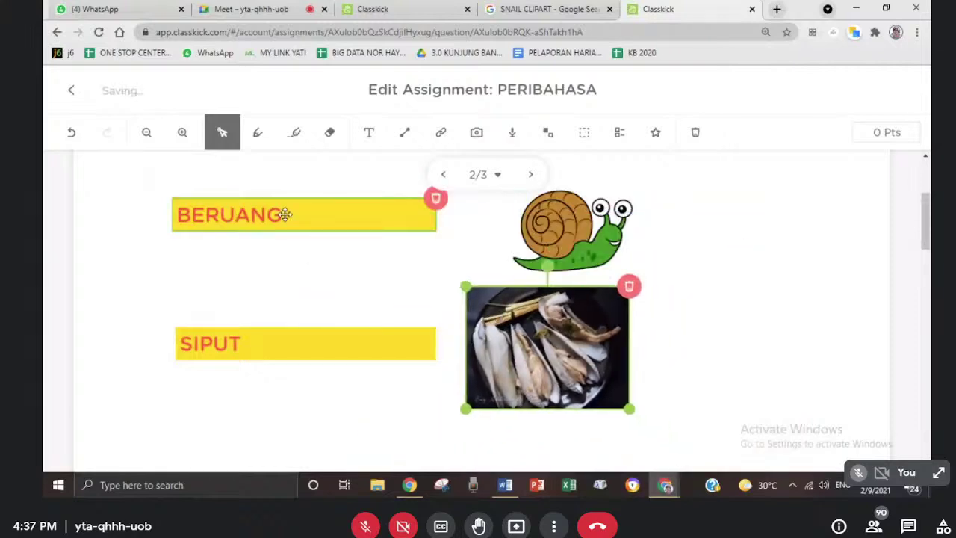
key(BackSpace)
key(BackSpace)
key(BackSpace)
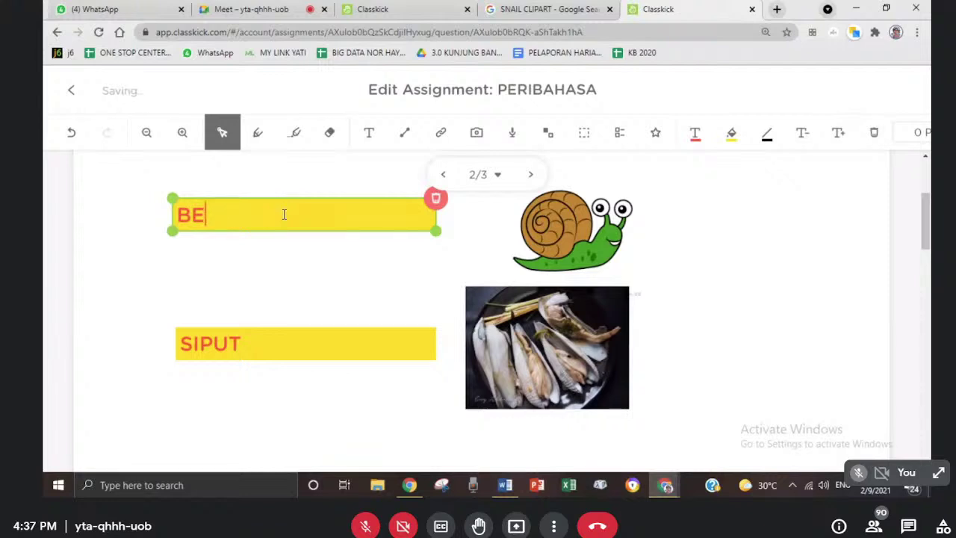
text(MENTARANG)
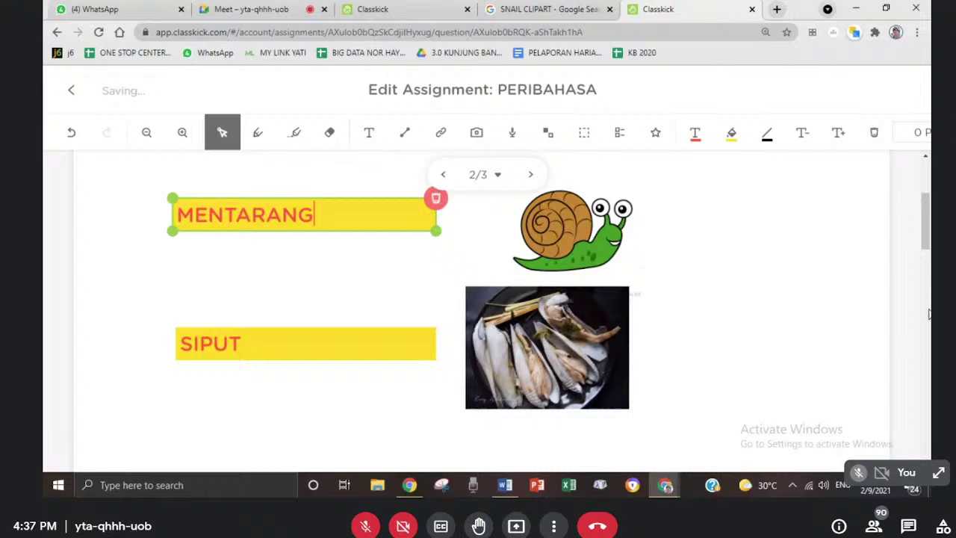
click(666, 336)
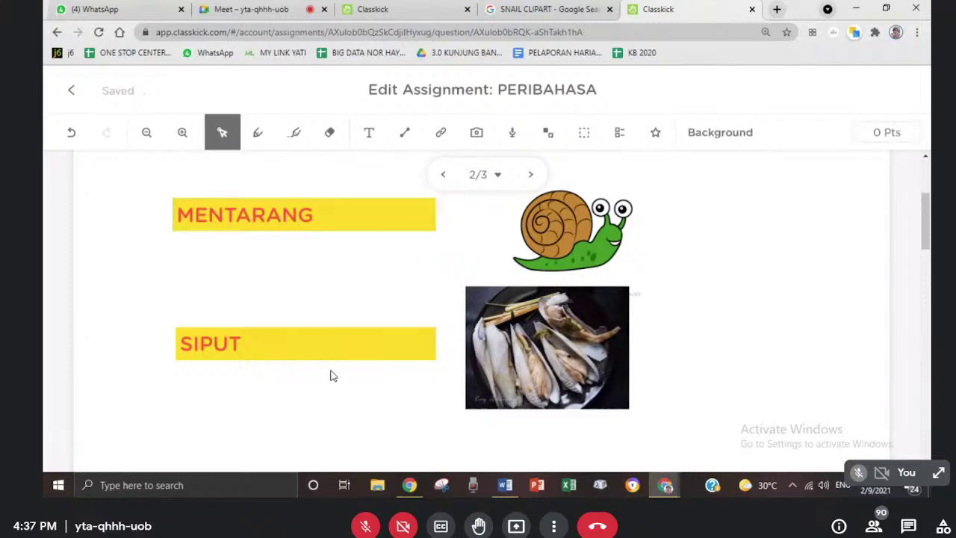
drag(926, 218, 929, 172)
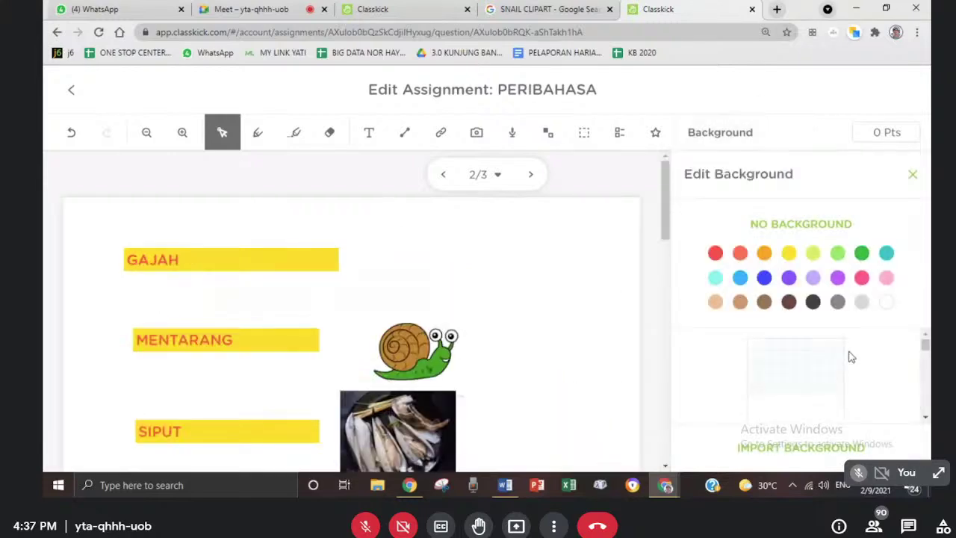
- Set the page background colour to light blue after trying pink, teal, brown and purple
click(861, 278)
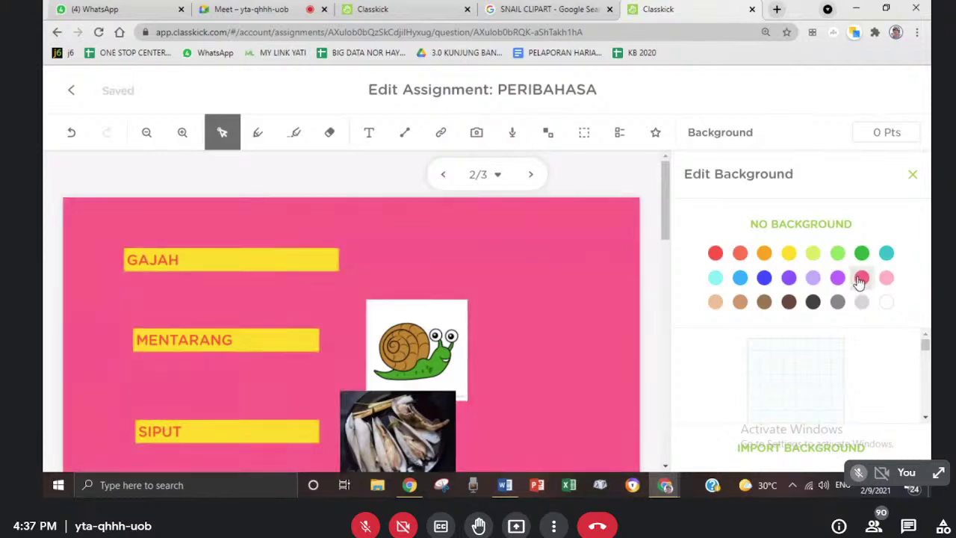
click(886, 255)
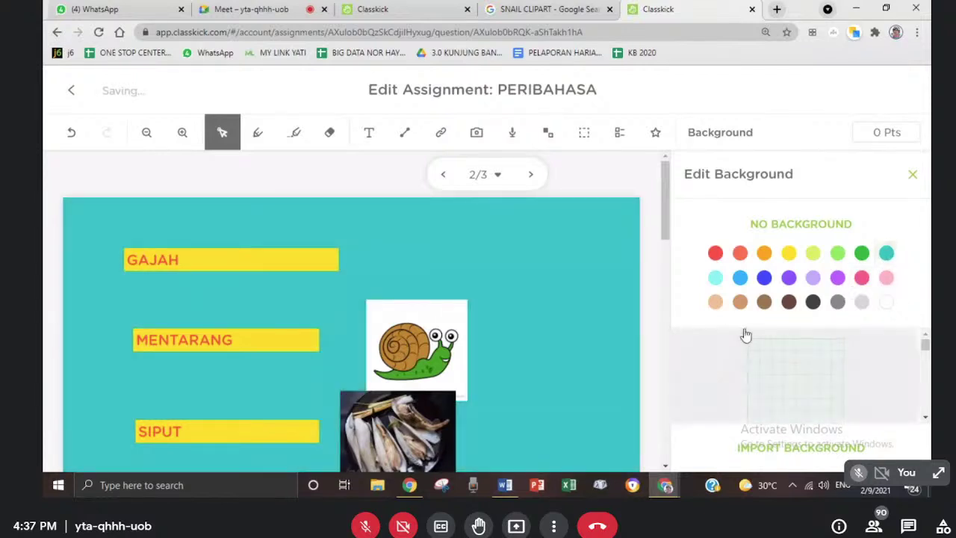
click(763, 301)
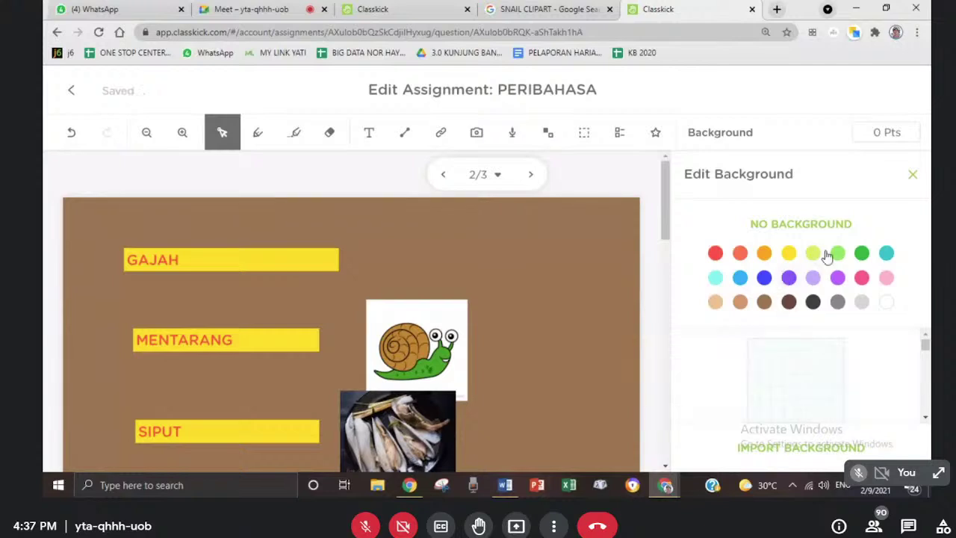
click(837, 277)
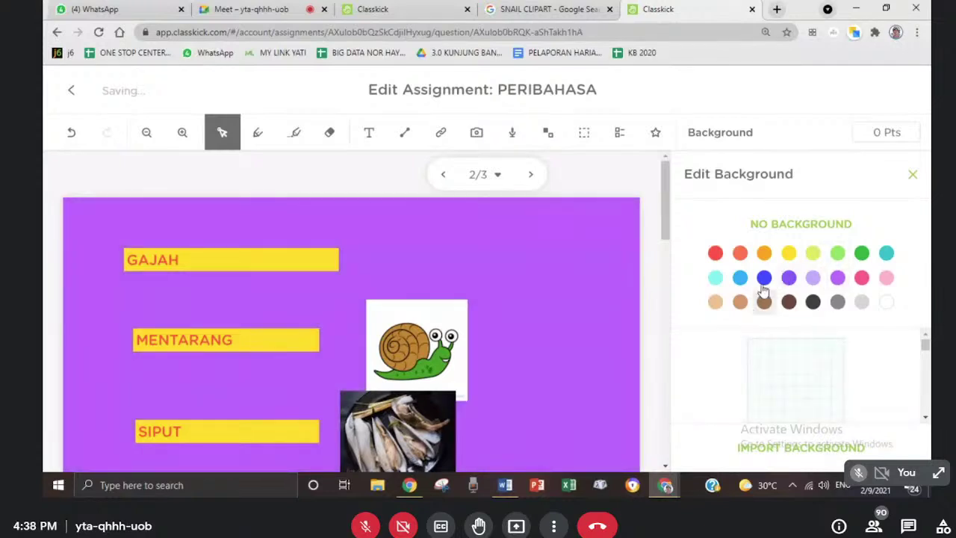
click(739, 277)
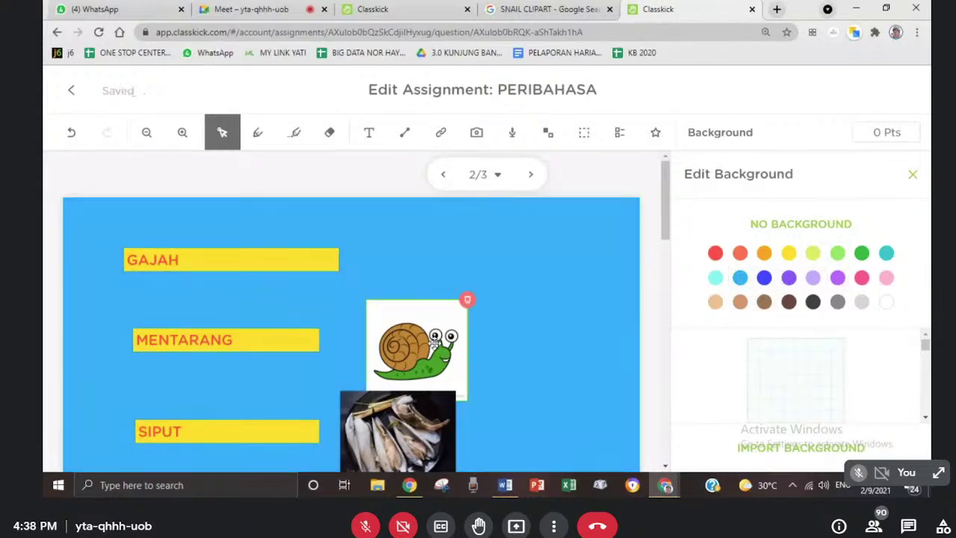
- Move the snail picture higher and the shellfish photo up and right beside the labels
drag(442, 357, 451, 296)
click(430, 427)
drag(429, 427, 449, 402)
click(626, 334)
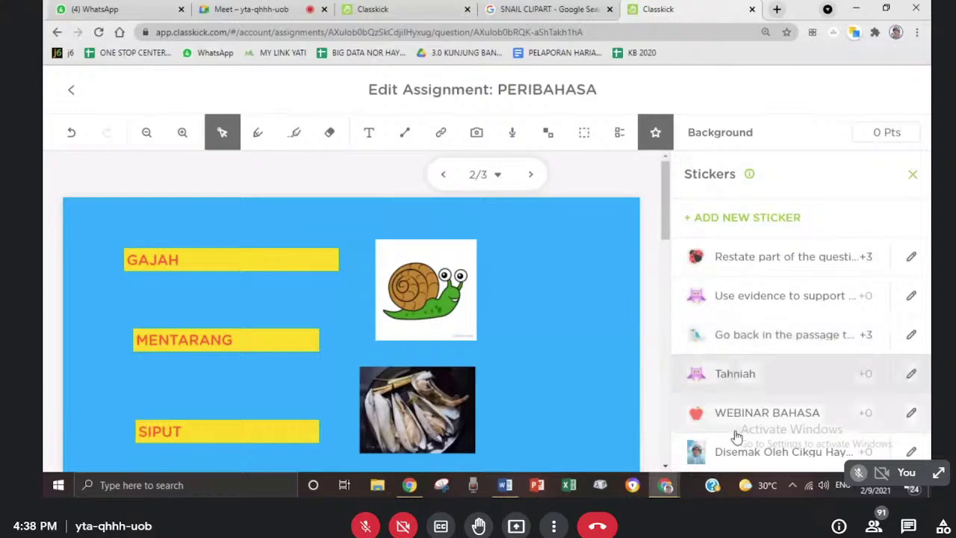
click(749, 173)
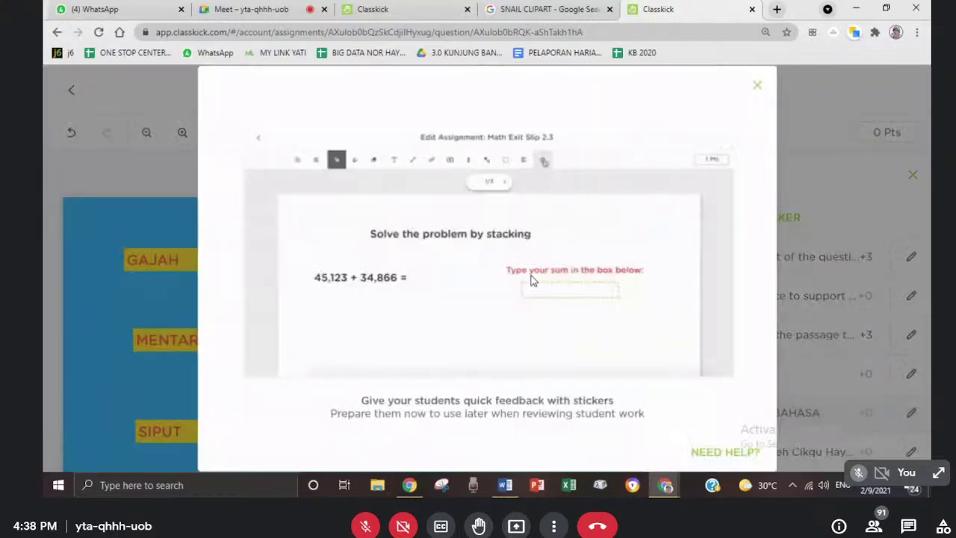
click(761, 90)
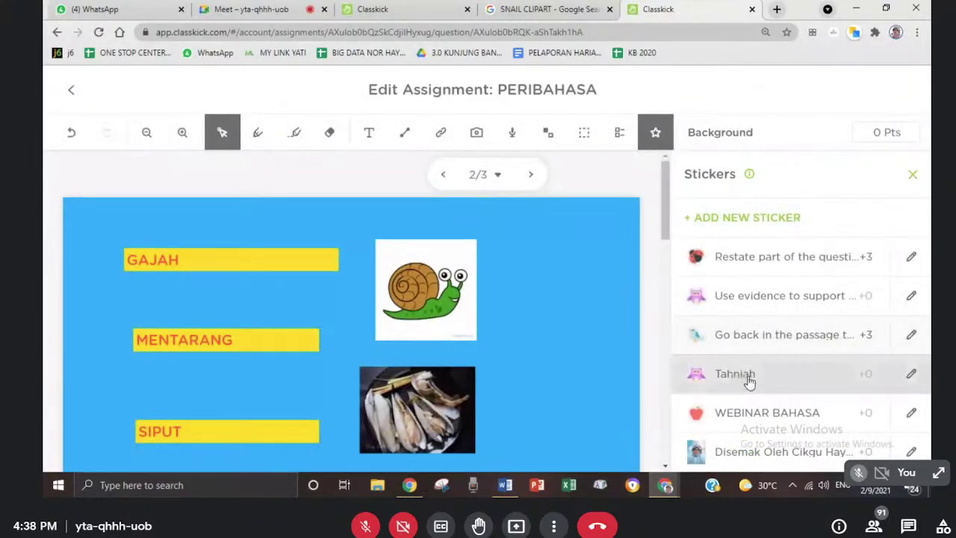
click(751, 411)
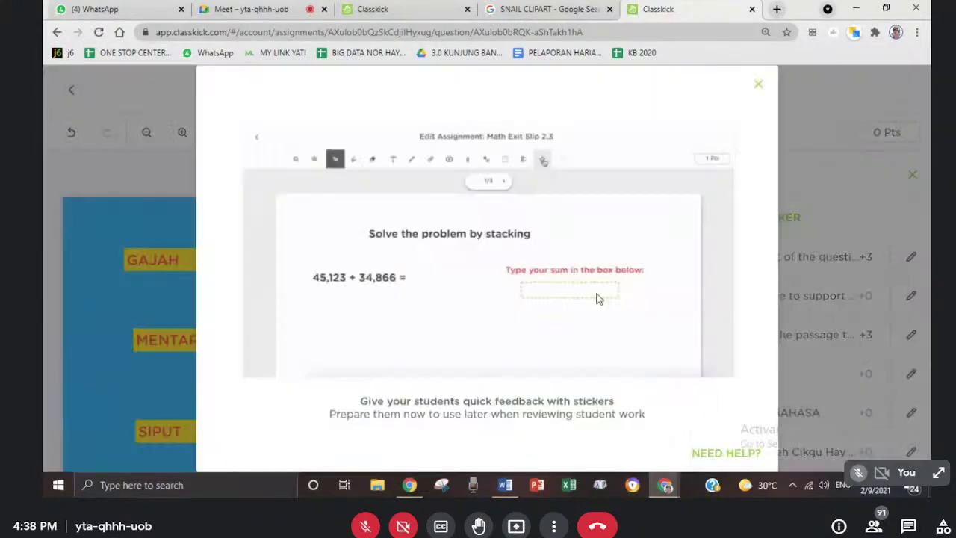
click(759, 83)
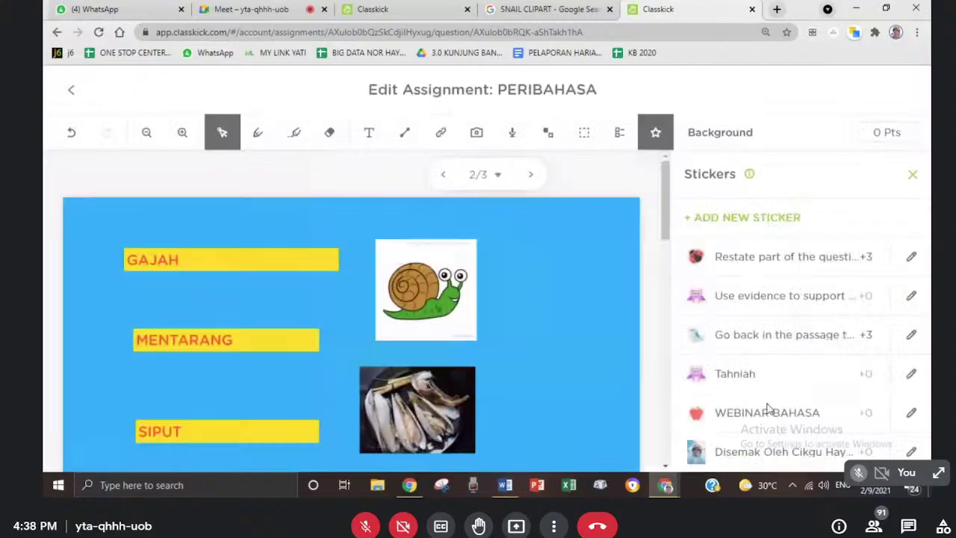
click(728, 422)
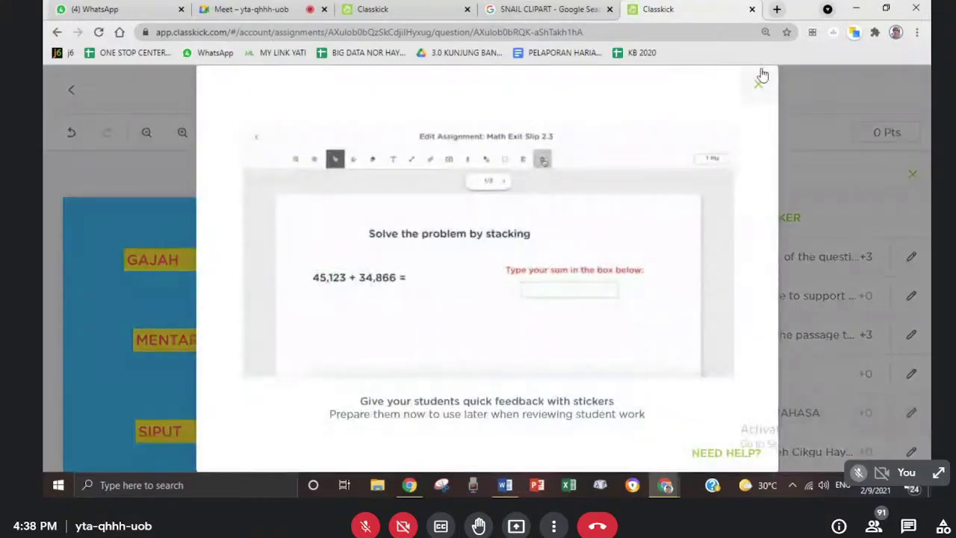
click(757, 81)
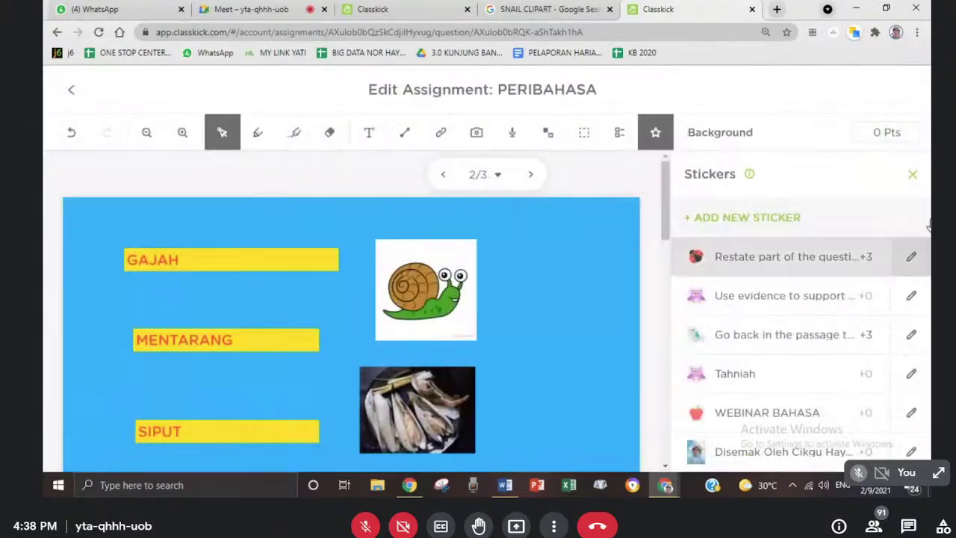
click(665, 466)
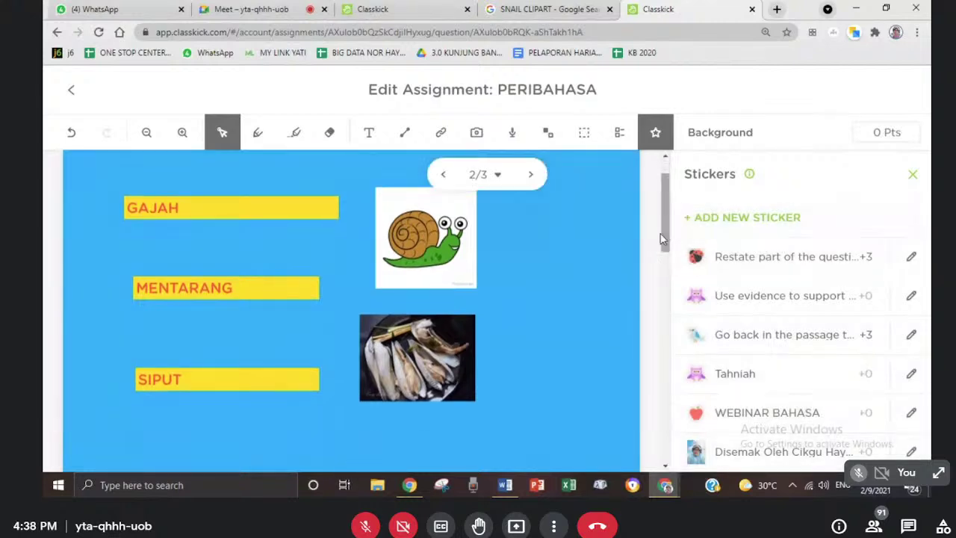
drag(664, 242, 663, 201)
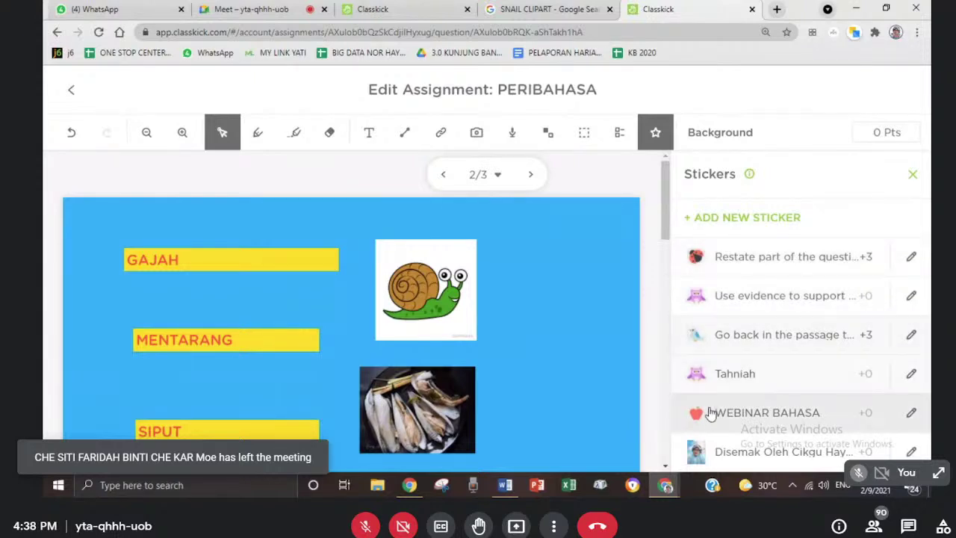
- Create a new feedback sticker using the uploaded photo as its image, with text 'Telah disemak'
click(744, 222)
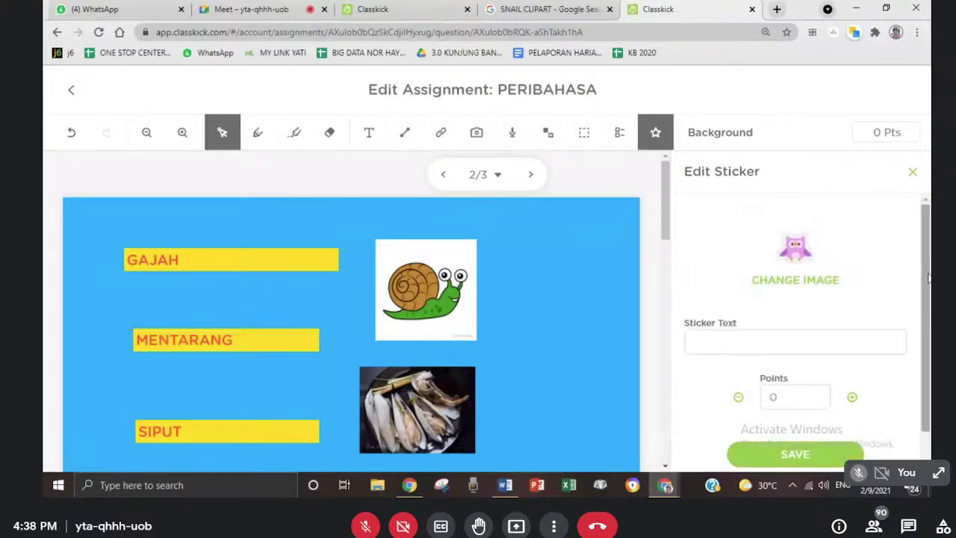
scroll(922, 329, down, 1)
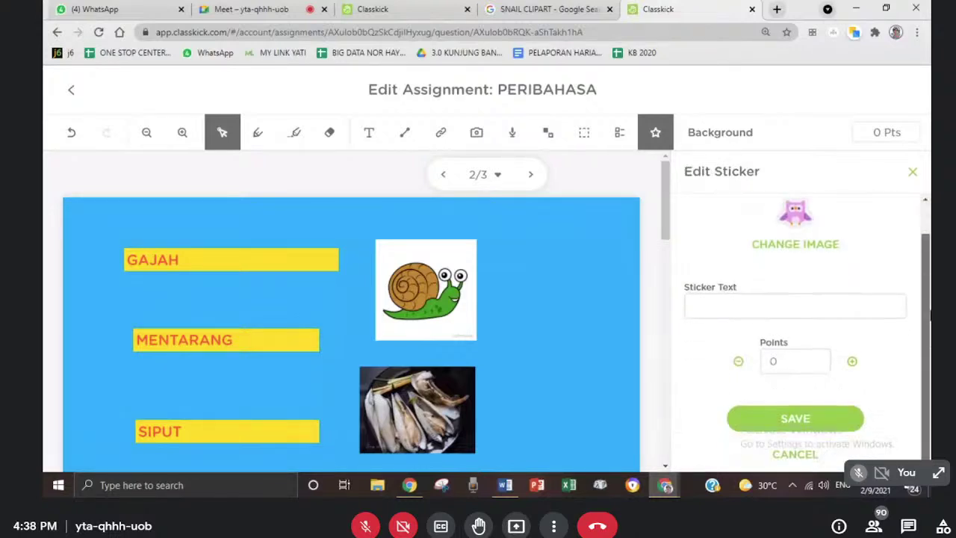
scroll(776, 276, up, 1)
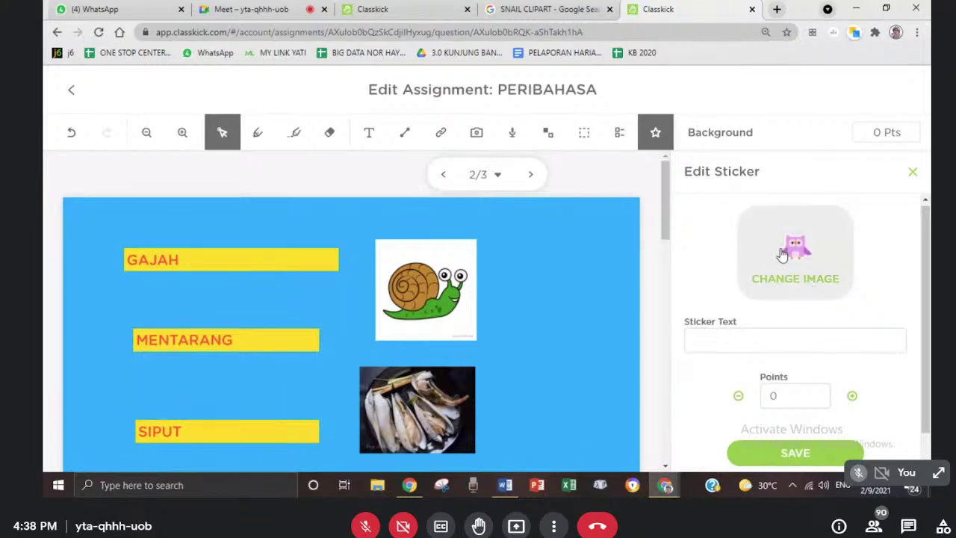
click(782, 255)
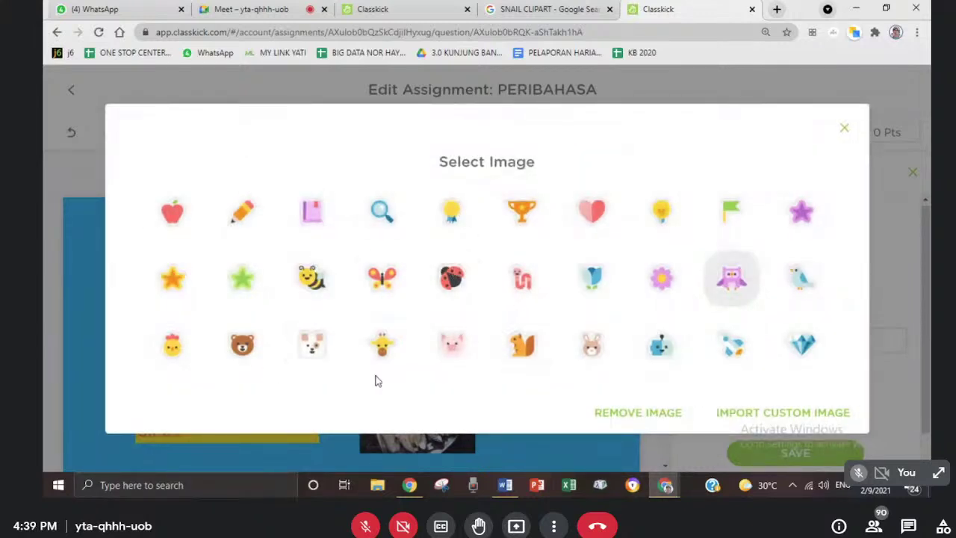
click(753, 415)
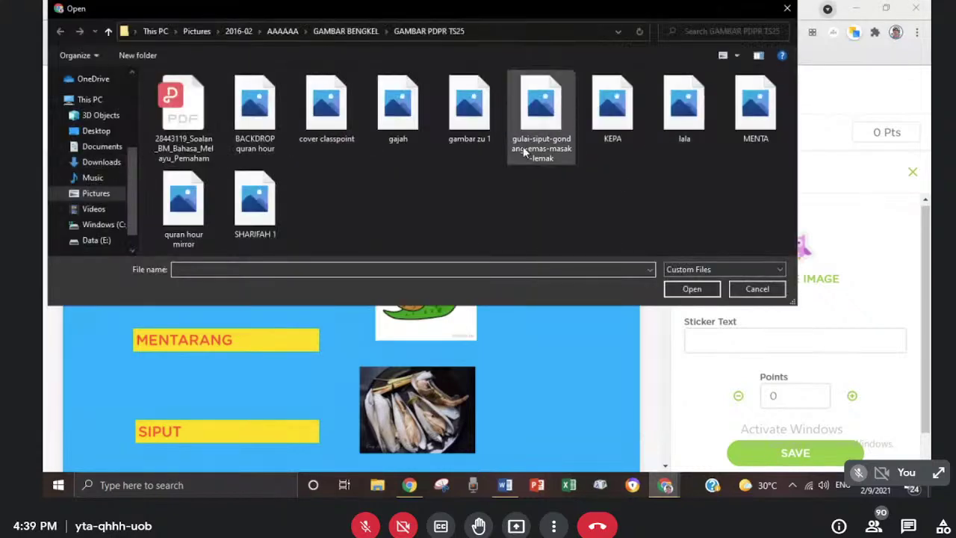
double_click(469, 105)
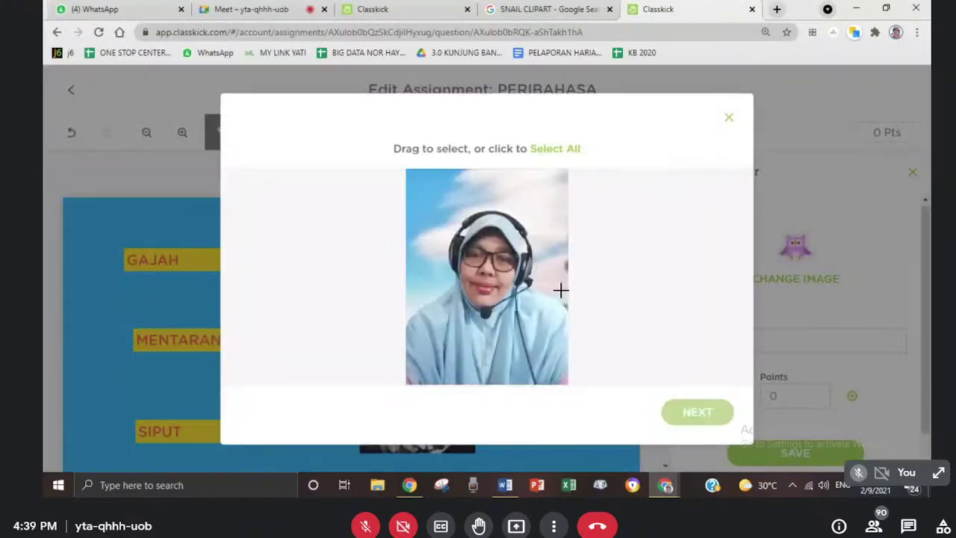
click(692, 423)
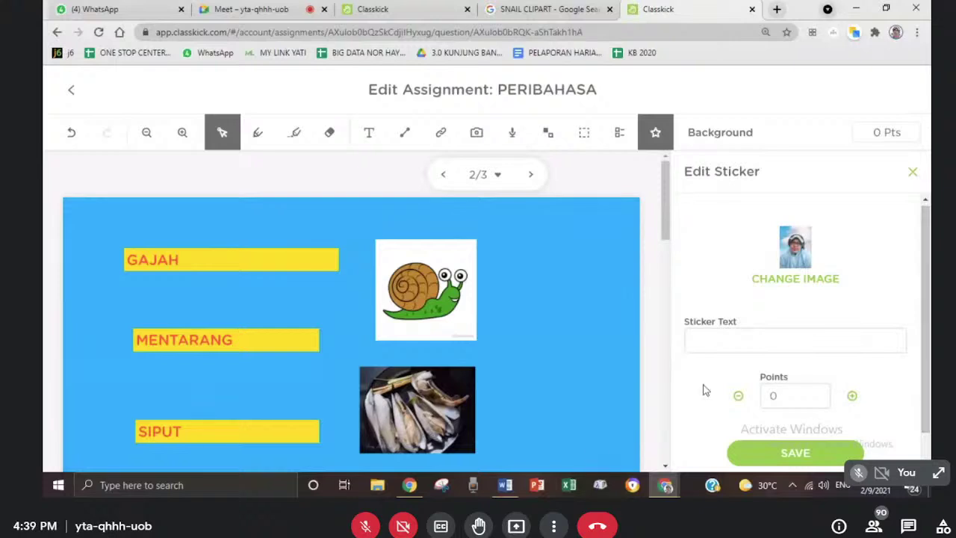
click(712, 336)
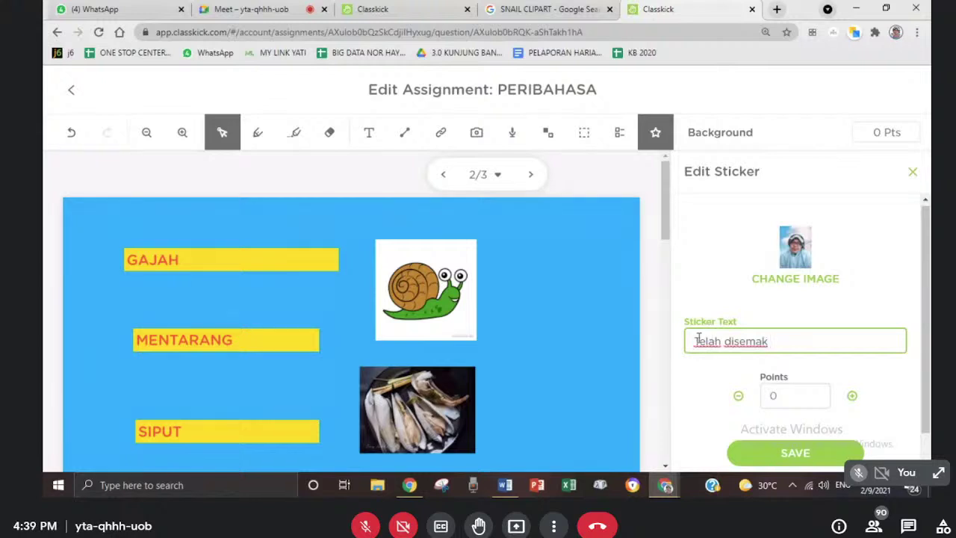
click(798, 453)
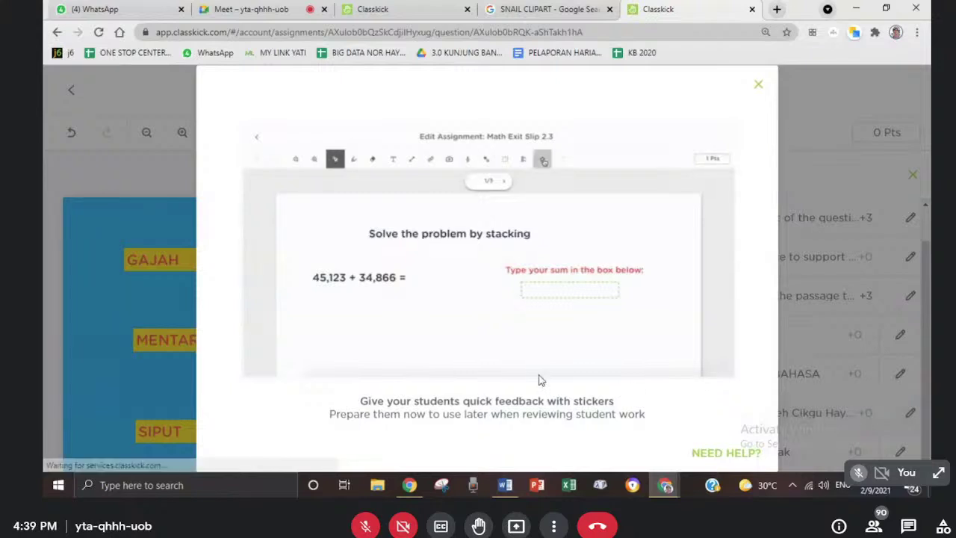
click(756, 84)
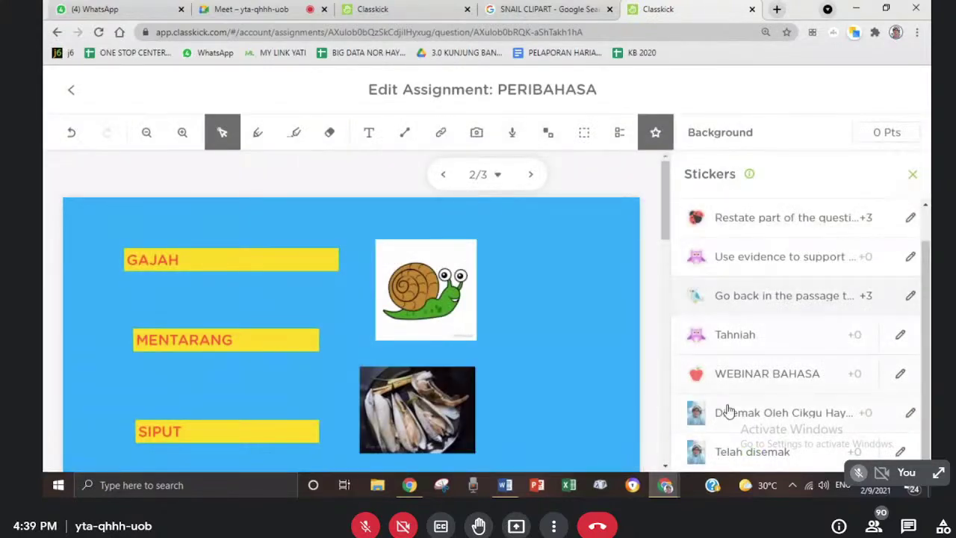
- Add a new sticker with the squirrel image and the text 'Salahla....cuba lagi'
scroll(747, 343, up, 1)
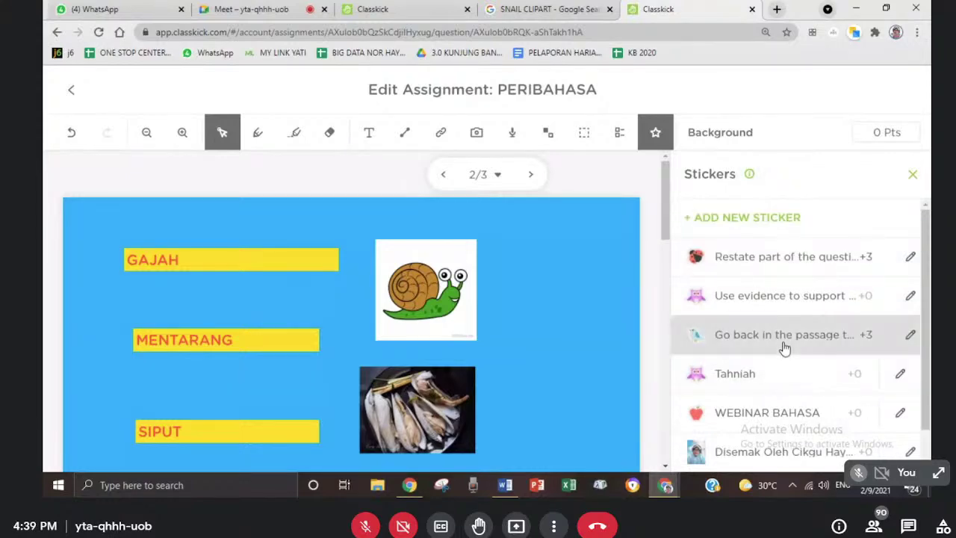
click(725, 224)
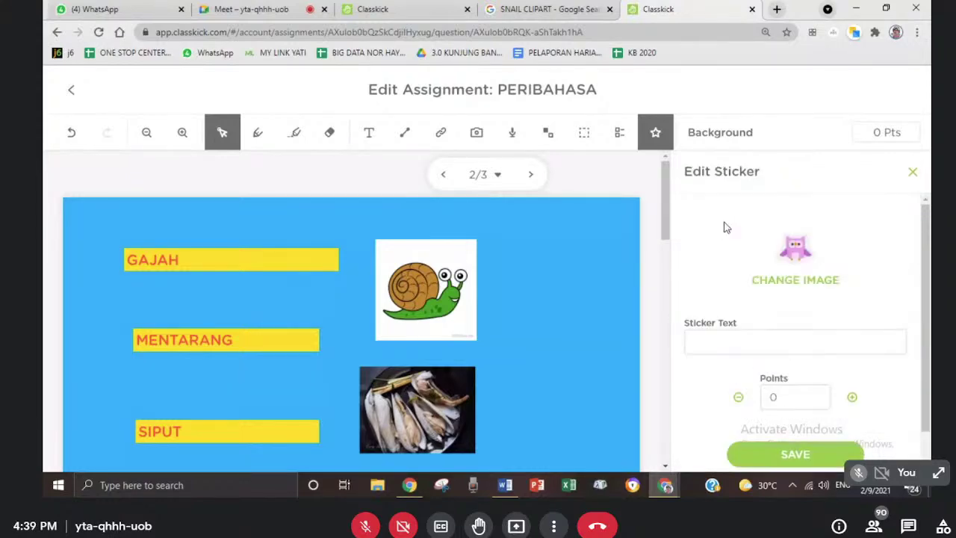
click(792, 275)
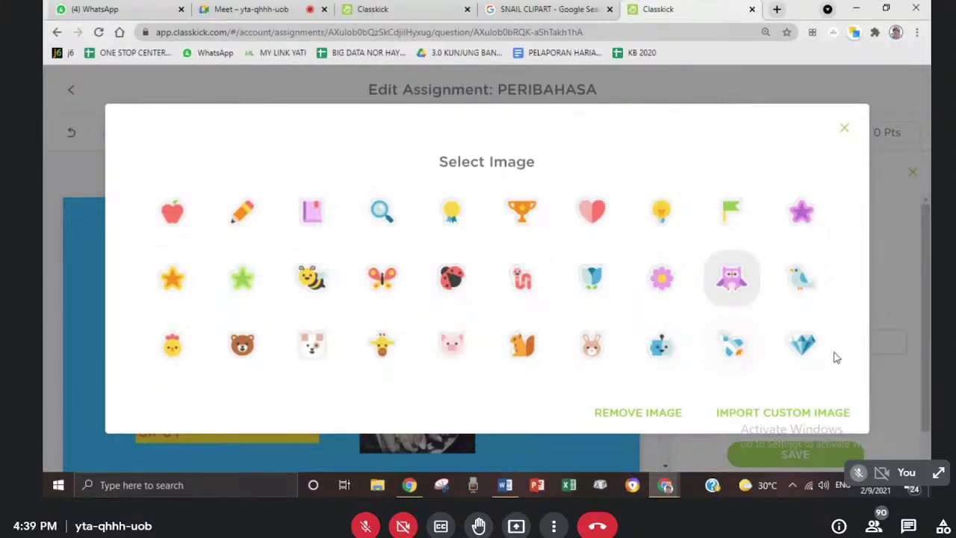
click(519, 345)
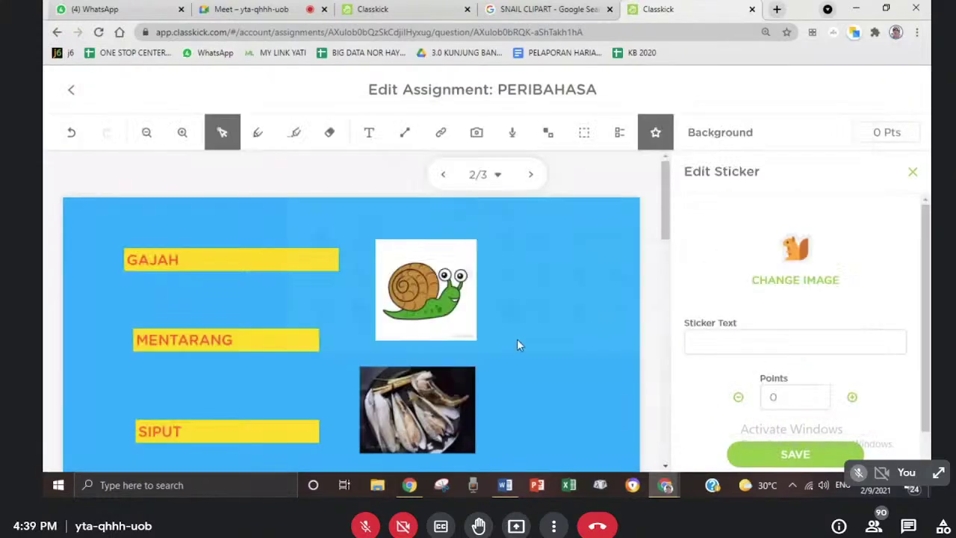
click(729, 340)
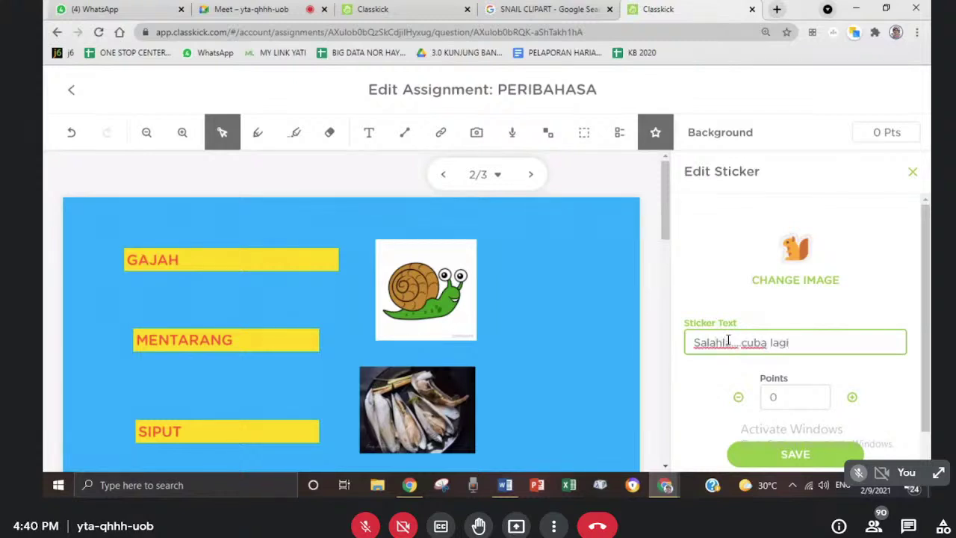
click(763, 454)
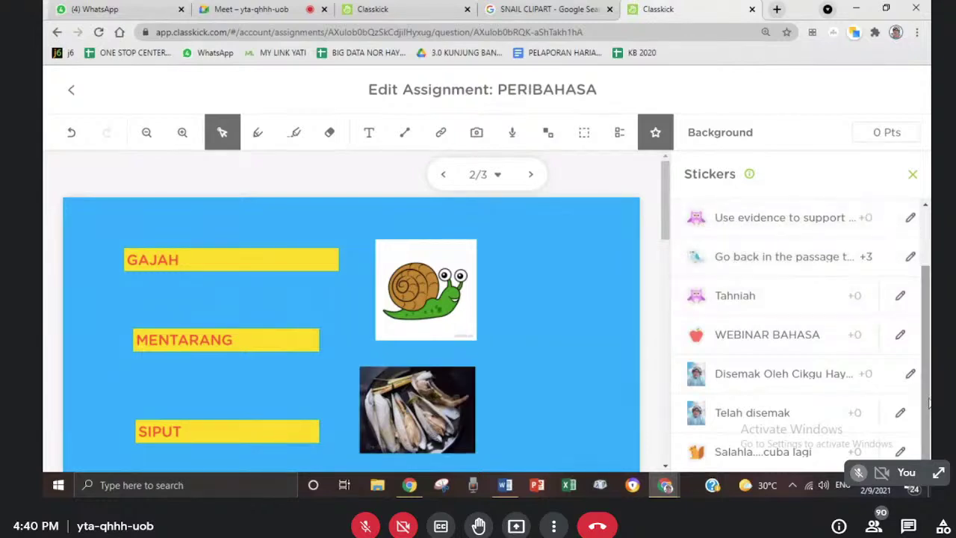
- Reduce the browser page zoom to 75% so the sticker list fits
click(917, 32)
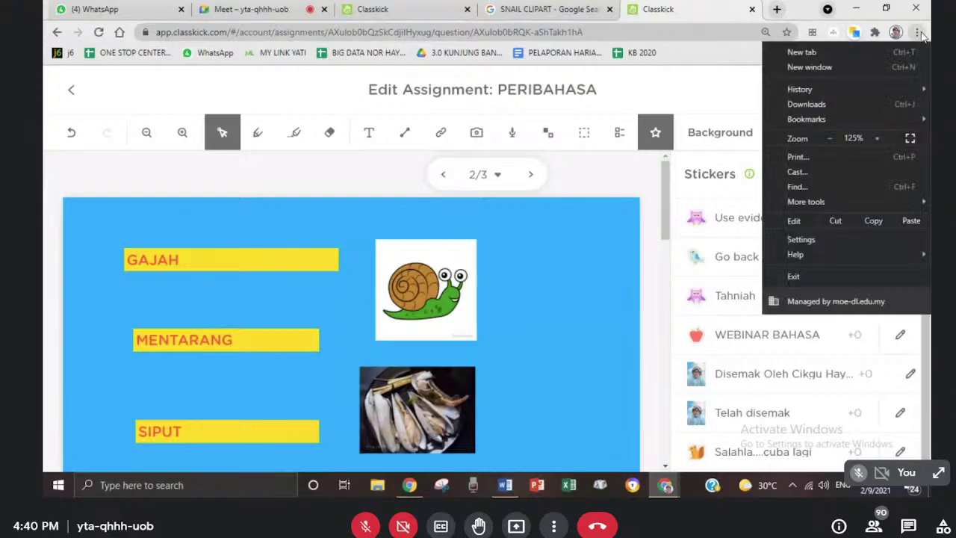
click(826, 140)
click(826, 141)
click(826, 141)
click(826, 141)
click(826, 140)
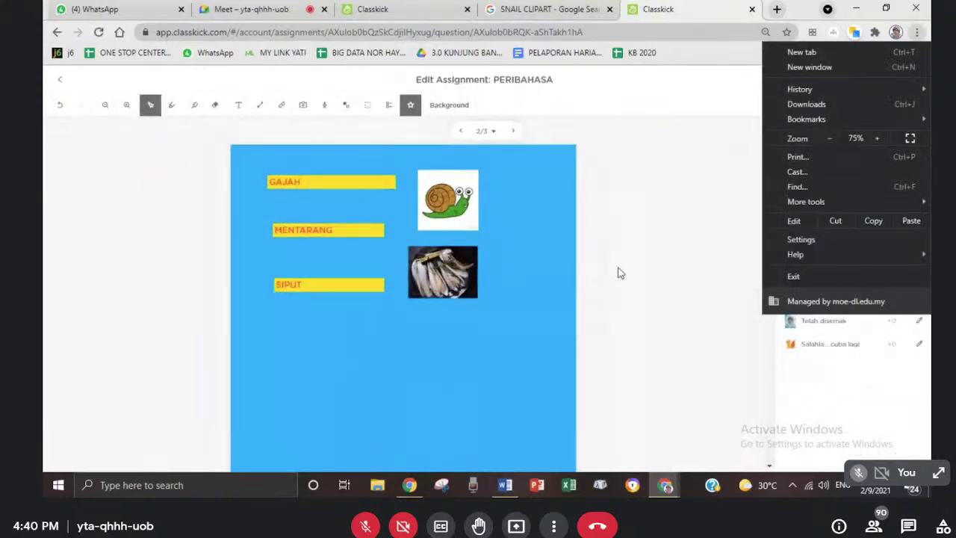
click(473, 363)
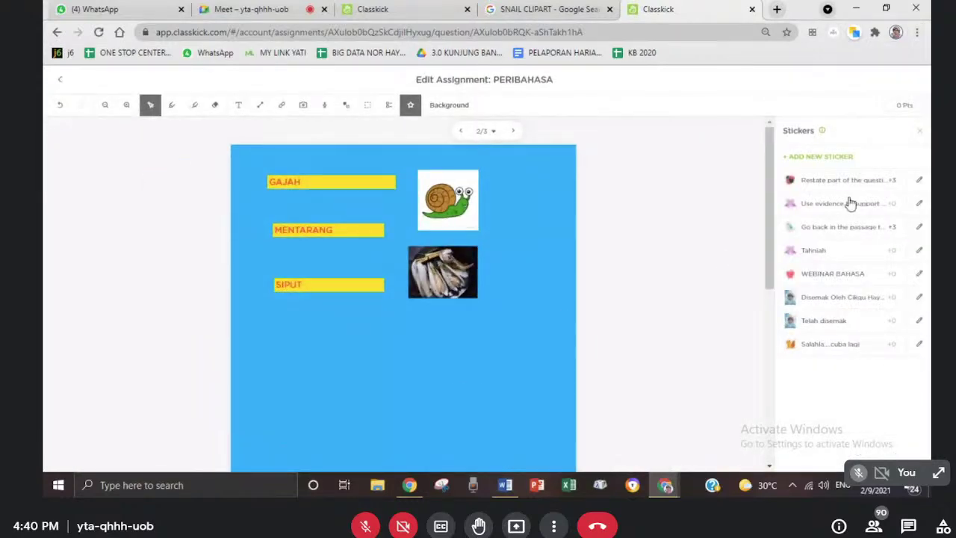
- Re-save the Salahla....cuba lagi sticker unchanged at 0 points
click(790, 329)
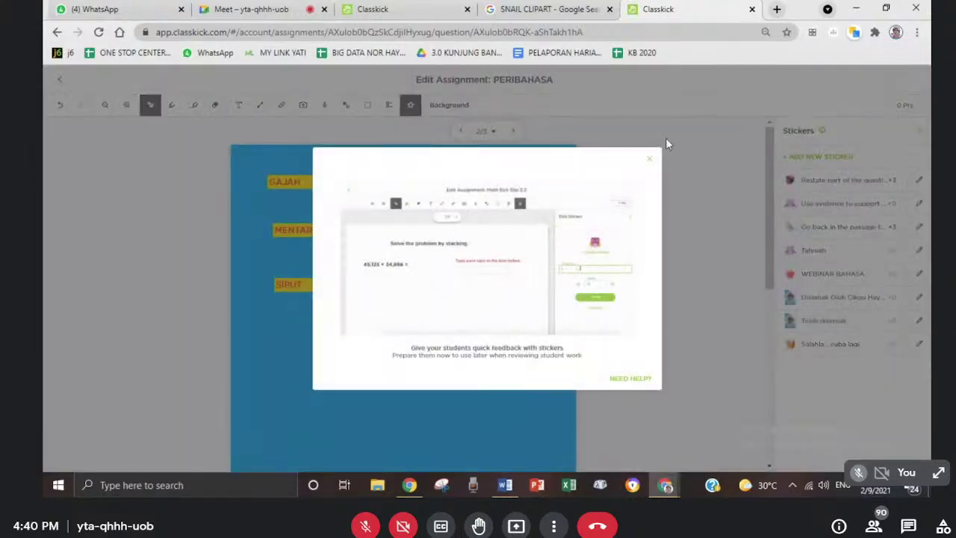
click(650, 159)
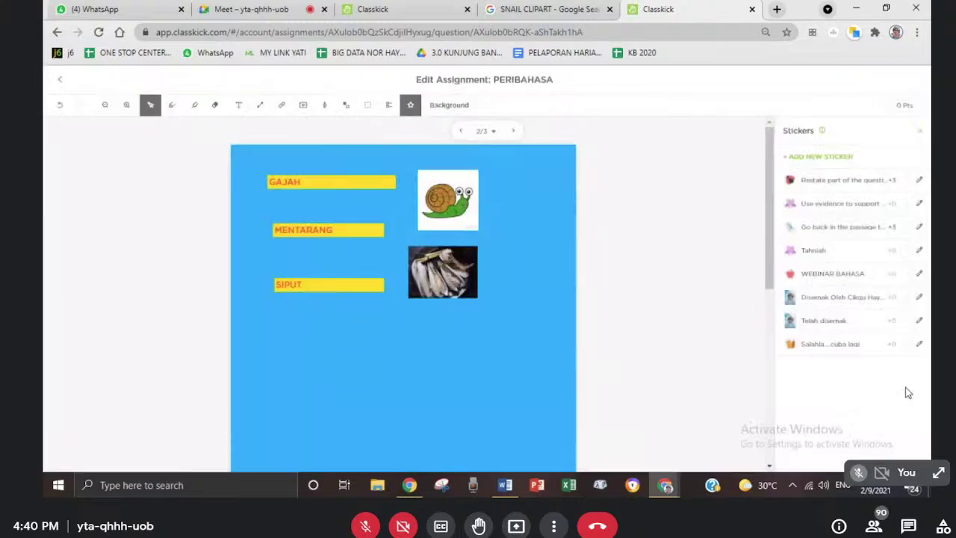
click(894, 345)
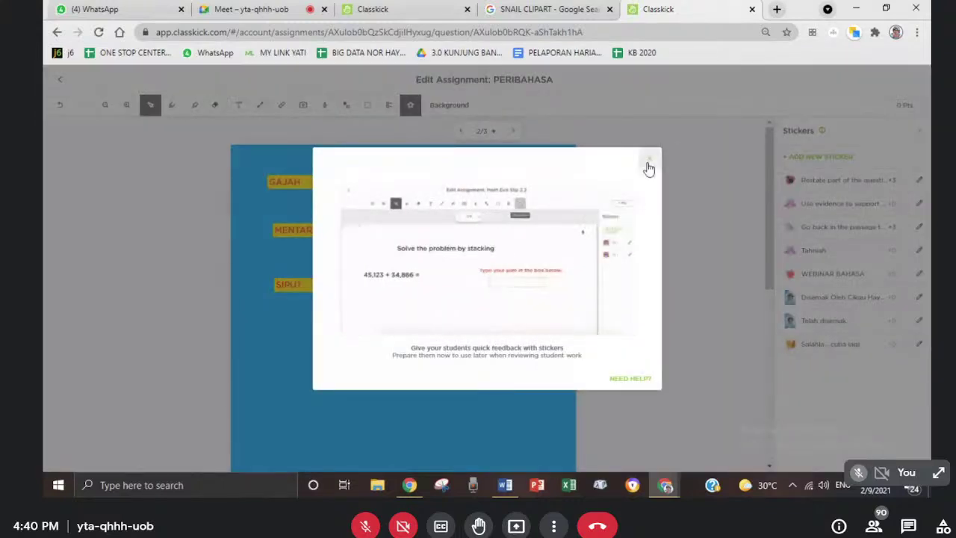
click(647, 163)
click(919, 344)
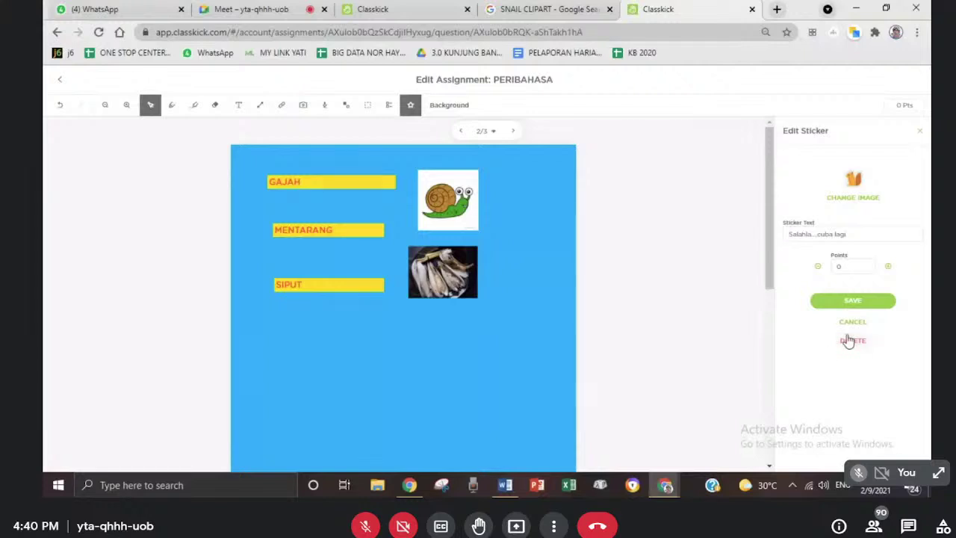
click(846, 268)
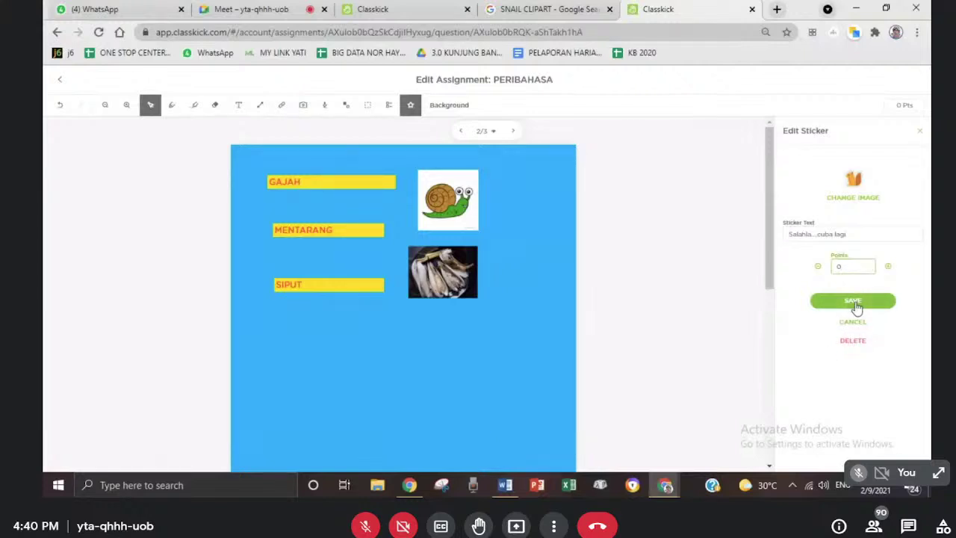
click(855, 303)
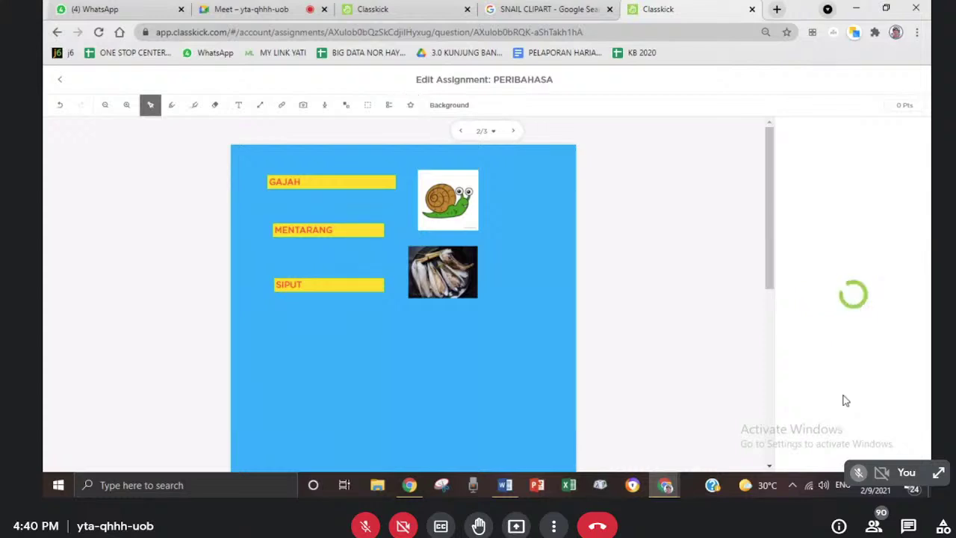
- Try the Tahniah and WEBINAR BAHASA stickers, dismissing tutorials, then close the side panel
click(800, 247)
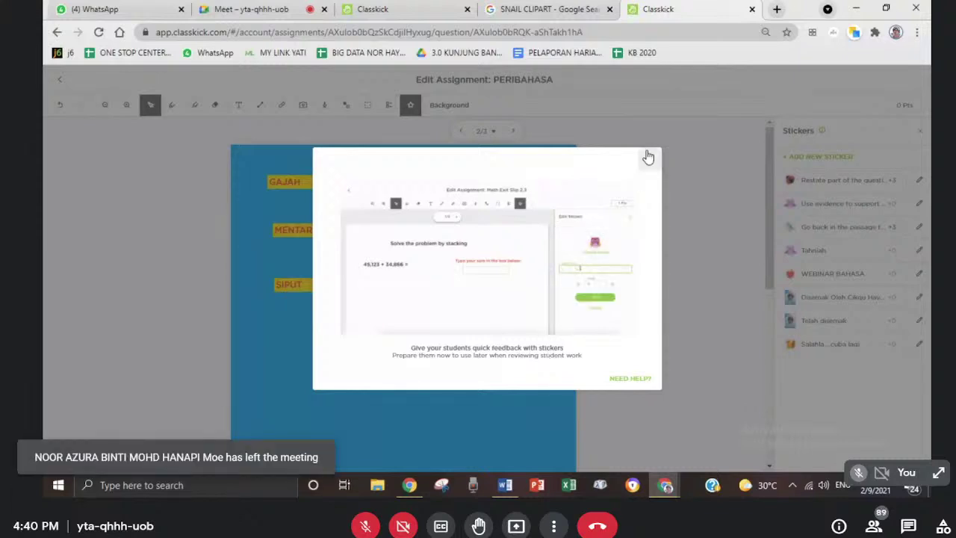
click(647, 156)
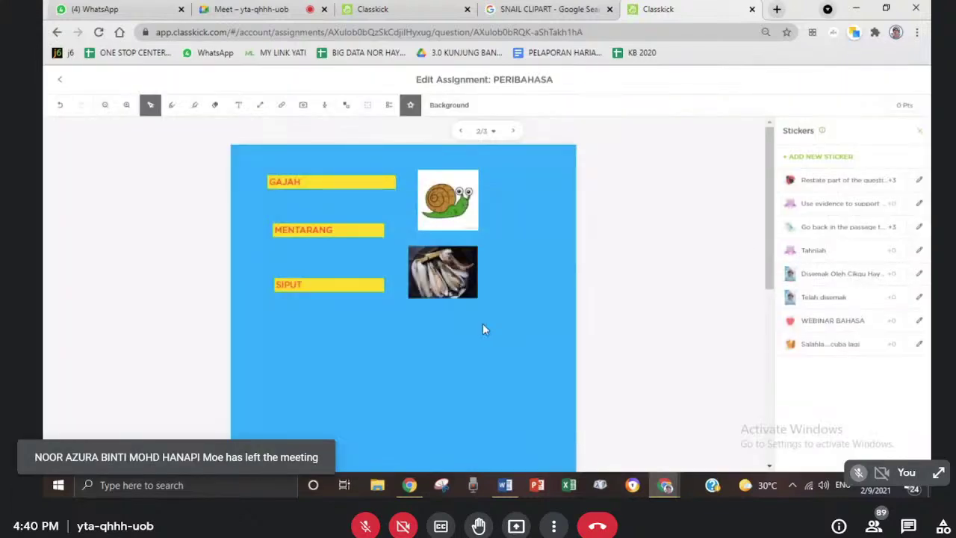
click(789, 284)
click(655, 156)
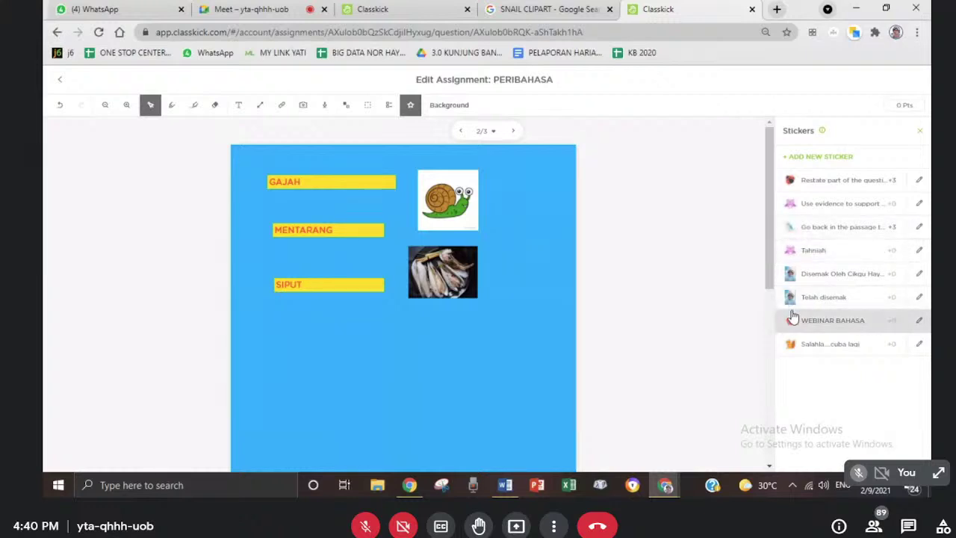
click(792, 181)
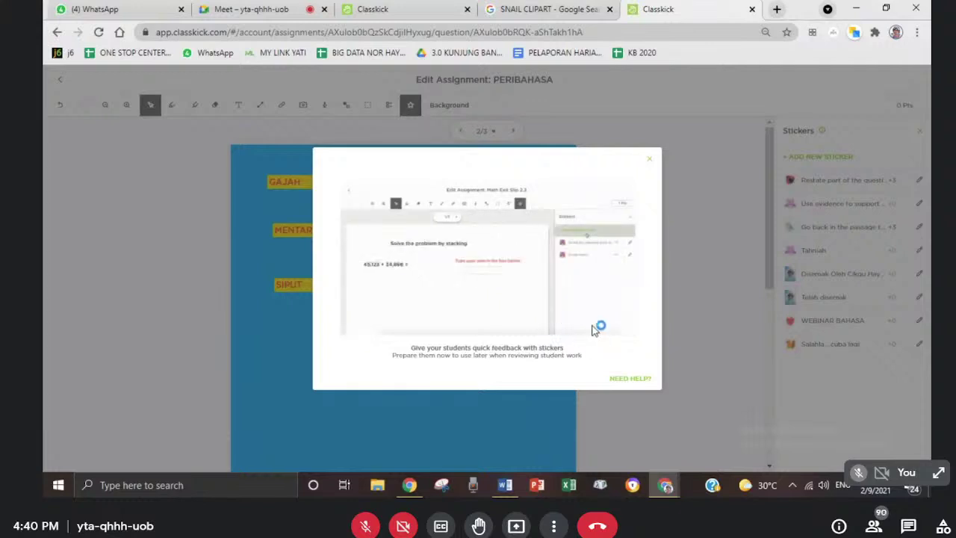
click(649, 159)
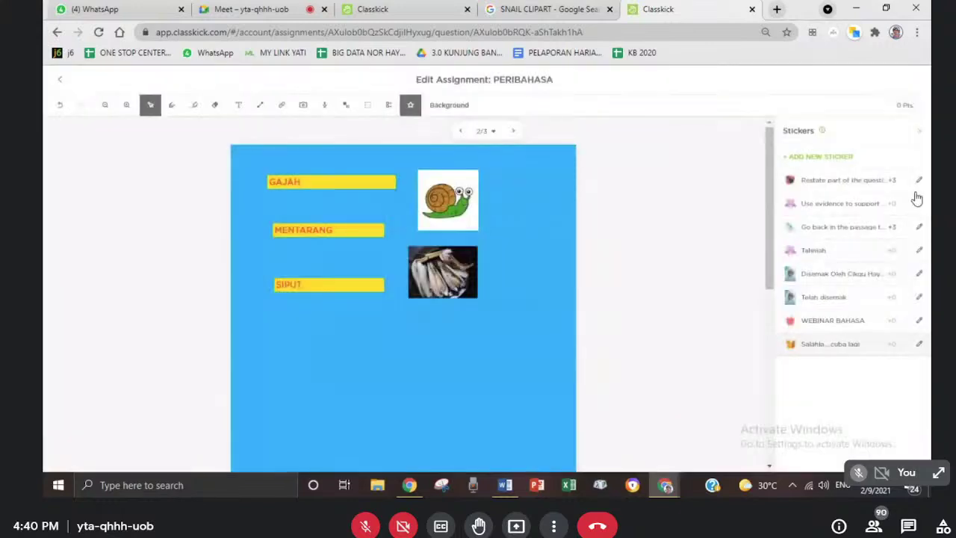
click(919, 131)
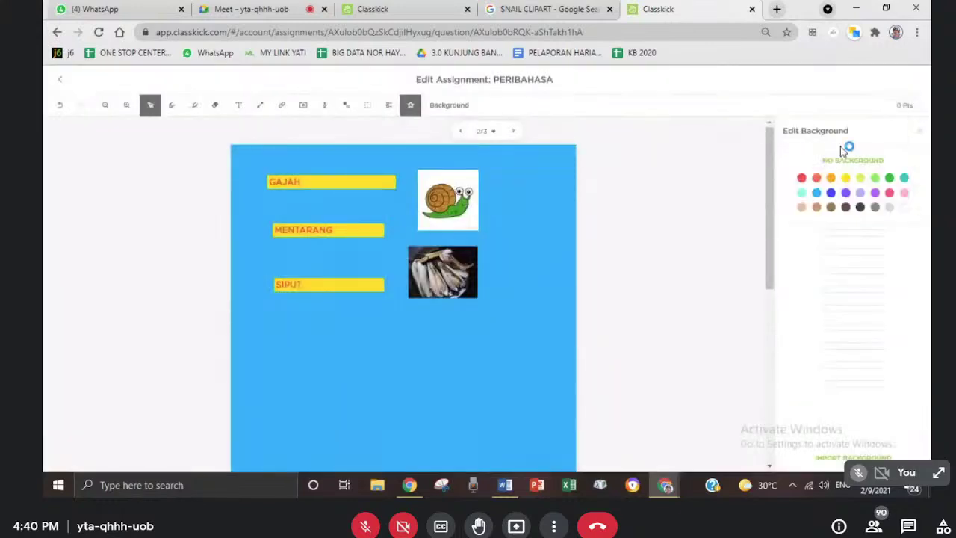
click(921, 131)
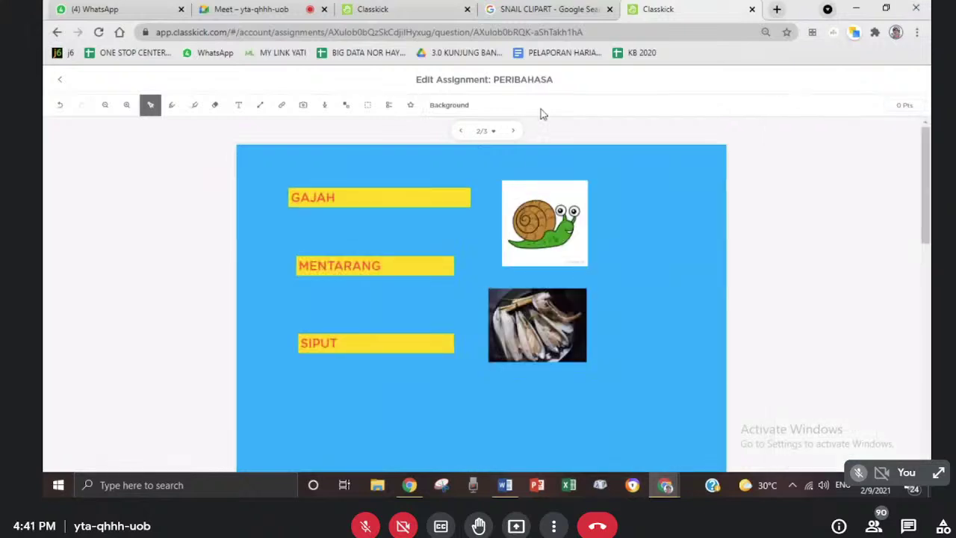
- Pick the WEBINAR BAHASA sticker, dismiss the tutorial, and go back to the assignment overview
click(410, 105)
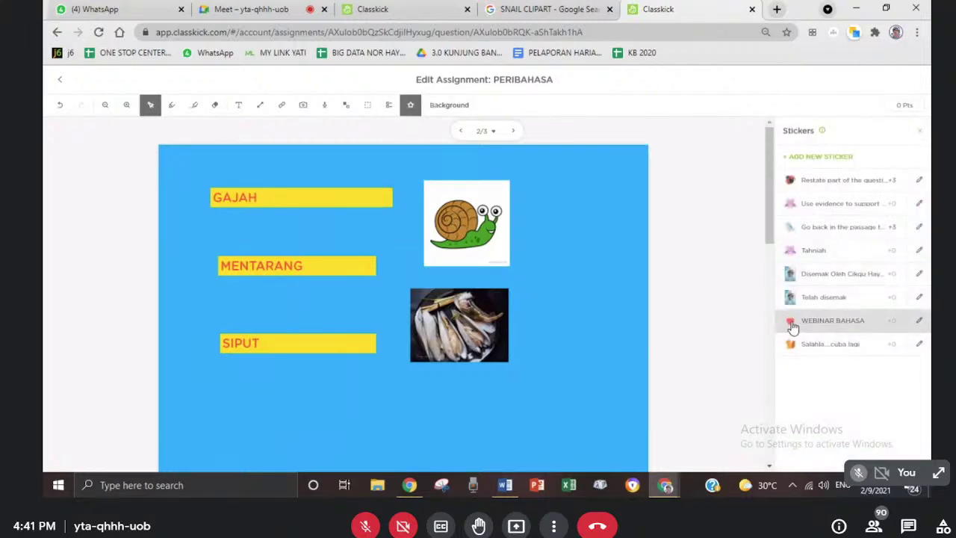
click(793, 327)
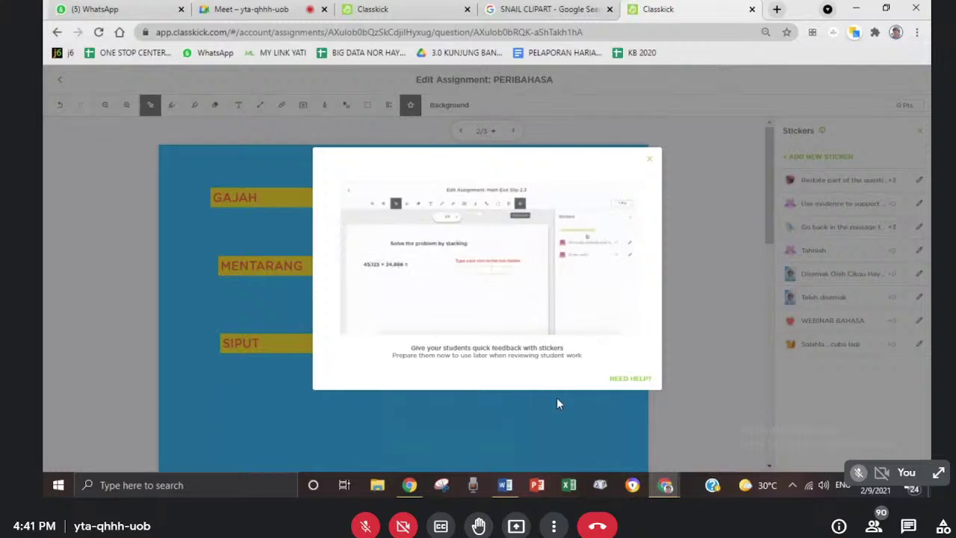
click(648, 163)
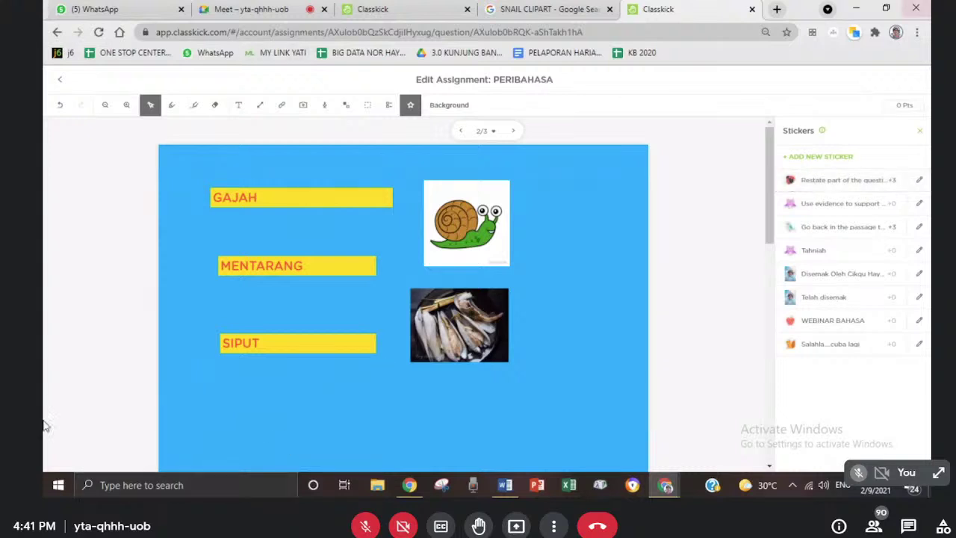
mouse_move(371, 341)
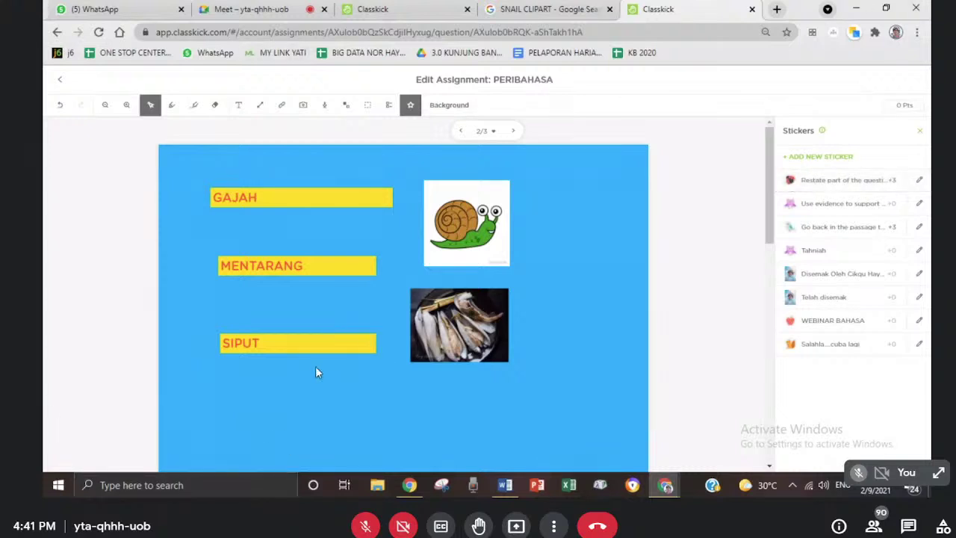
click(60, 79)
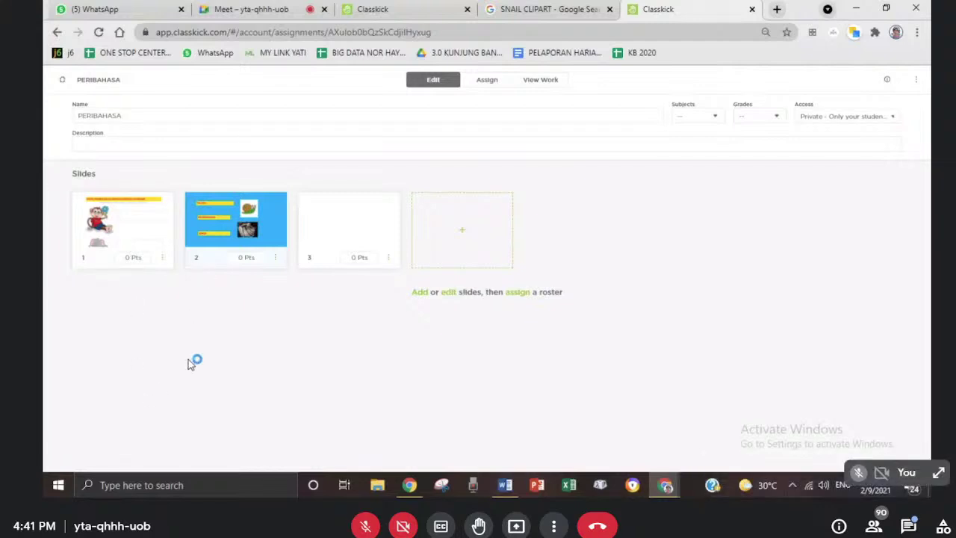
- Open PERIBAHASA from Assignments, reset the browser zoom to 100%, and go to its Assign page
click(64, 82)
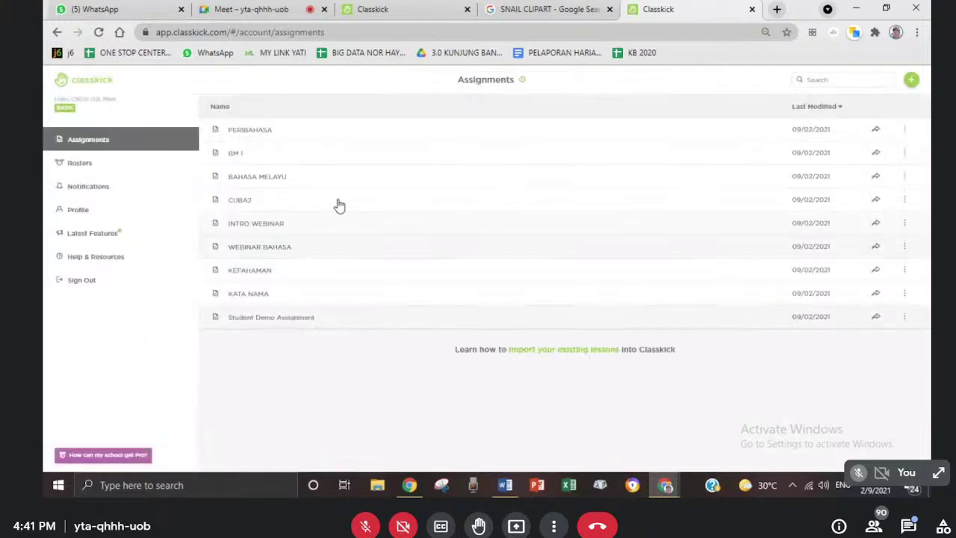
click(324, 130)
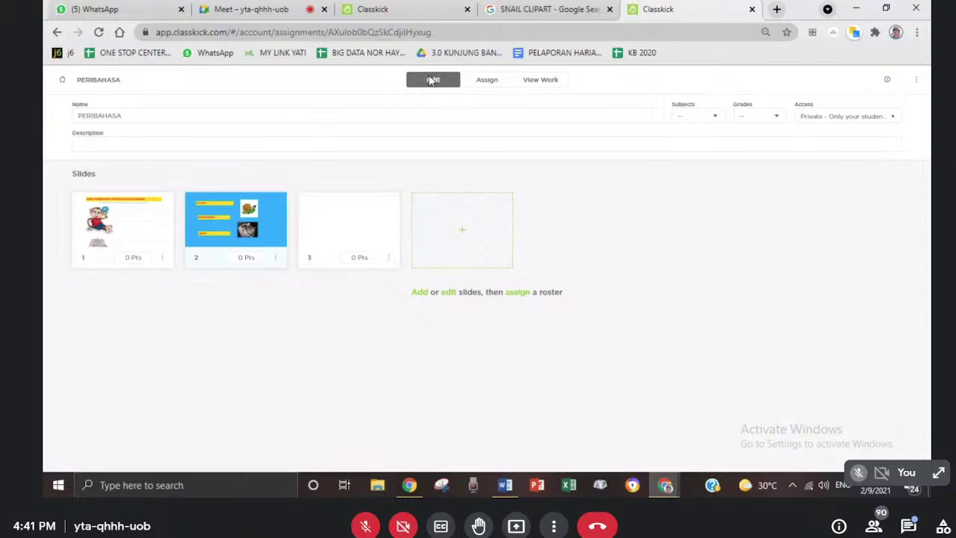
click(916, 32)
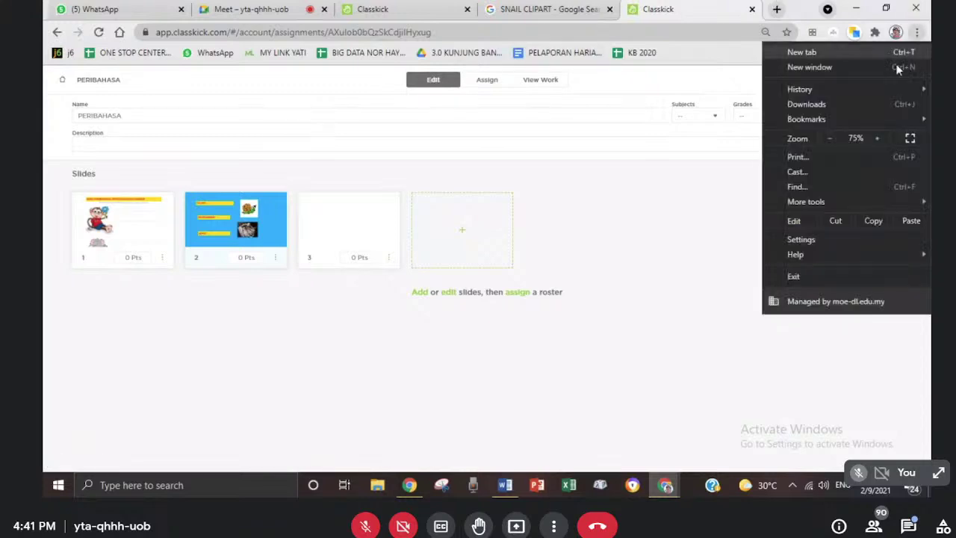
click(879, 139)
click(878, 139)
click(878, 139)
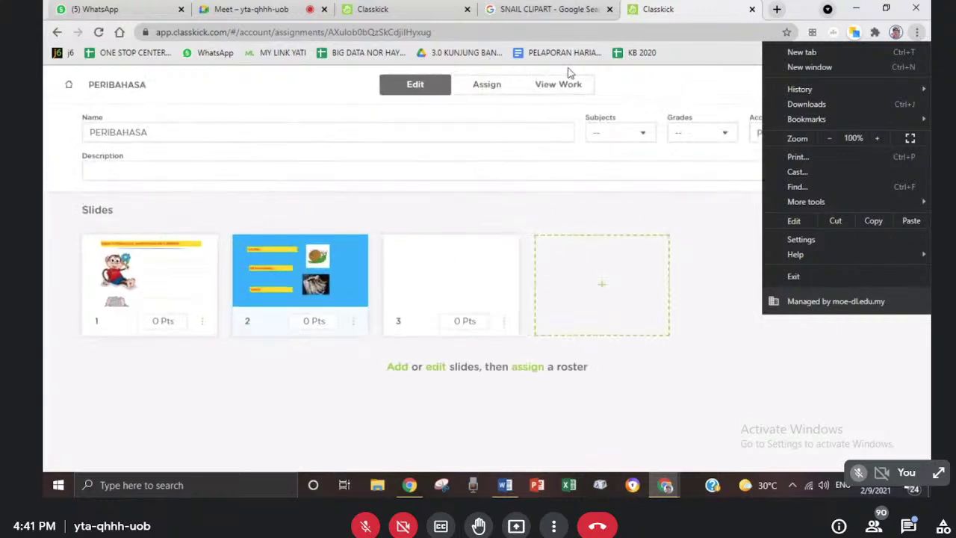
click(717, 245)
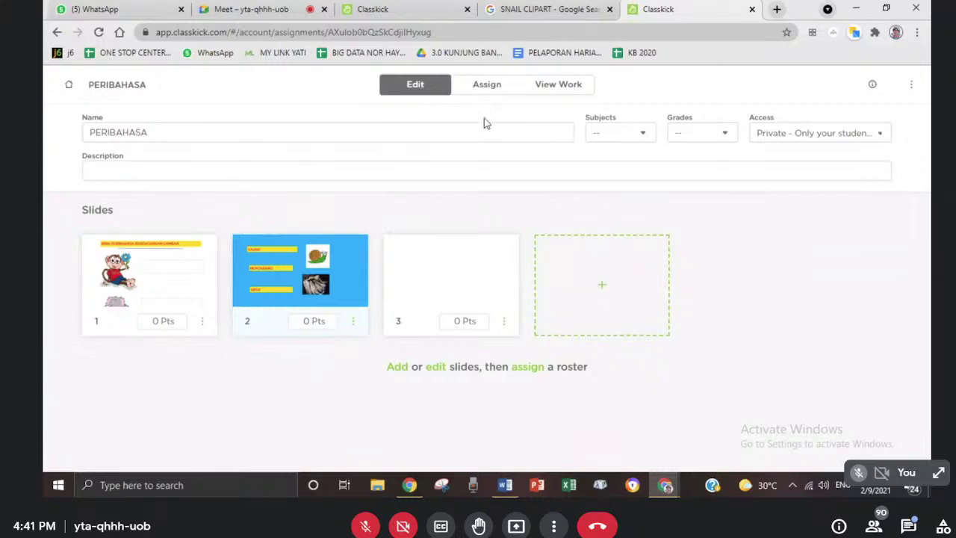
click(478, 87)
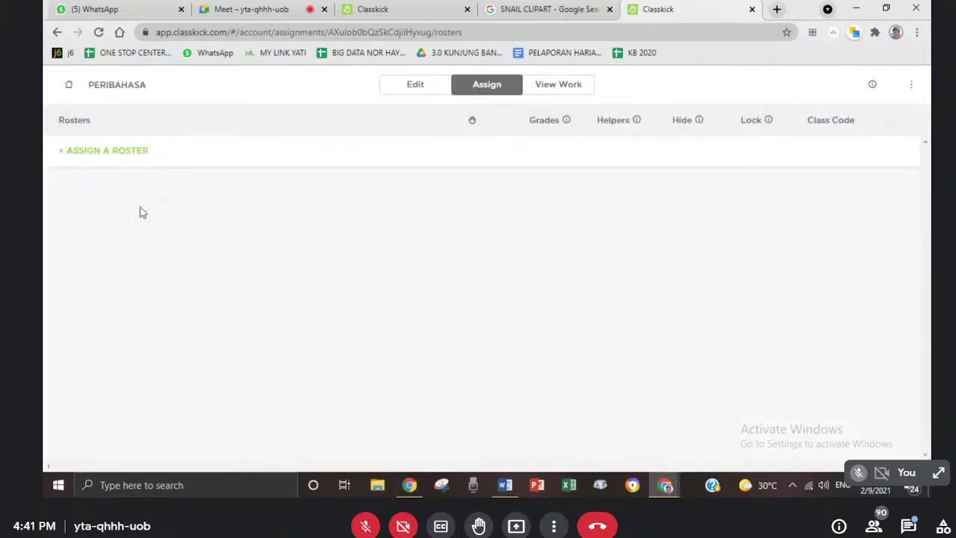
- Assign PERIBAHASA to the WEBINAR BAHASA roster and copy the student login link
click(87, 151)
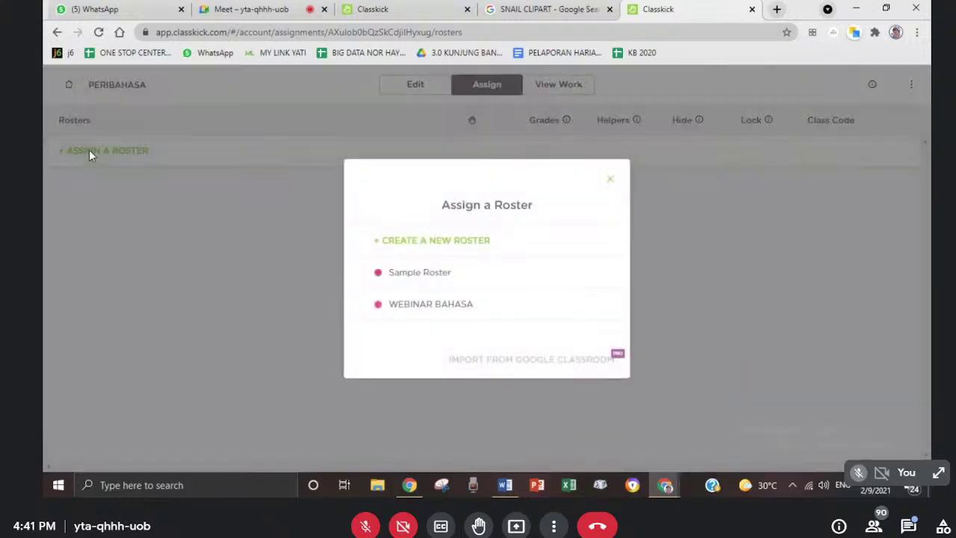
click(416, 305)
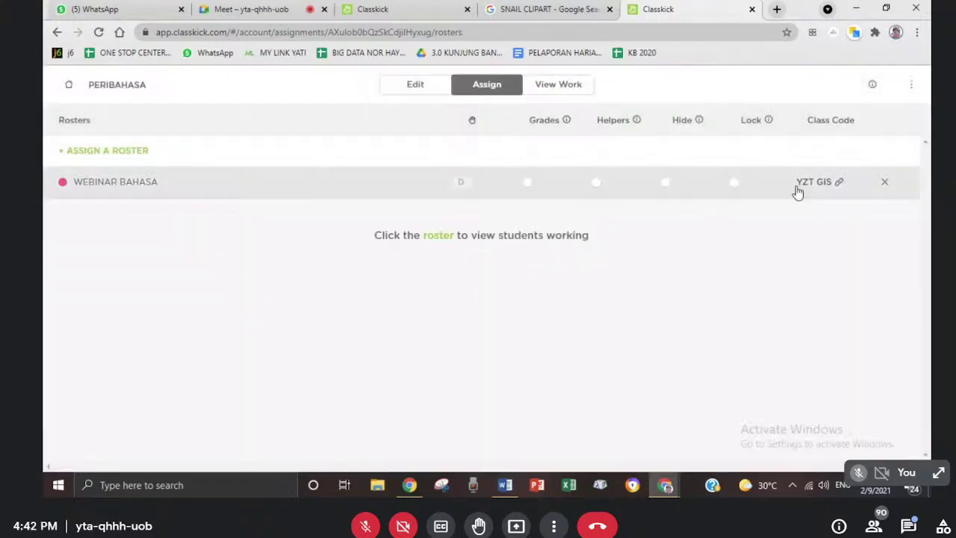
click(838, 183)
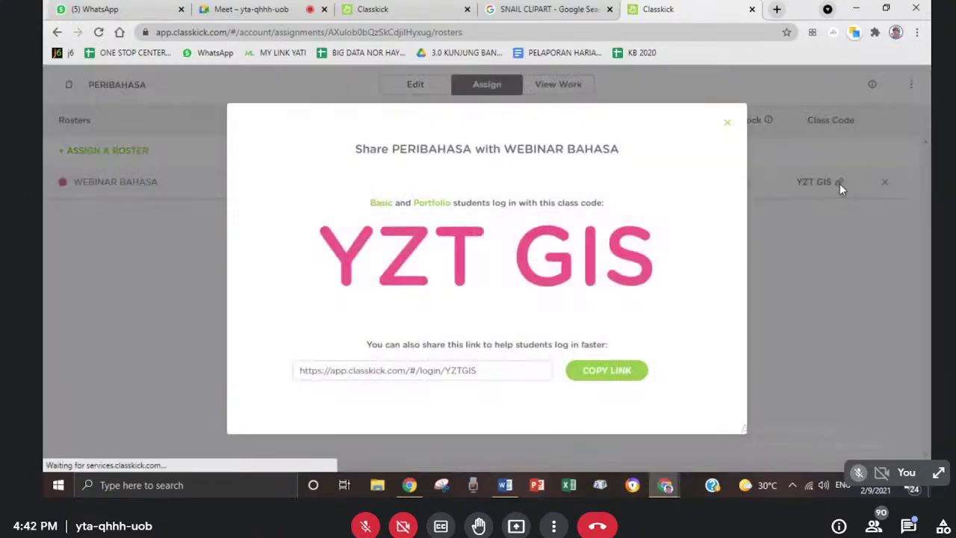
click(599, 372)
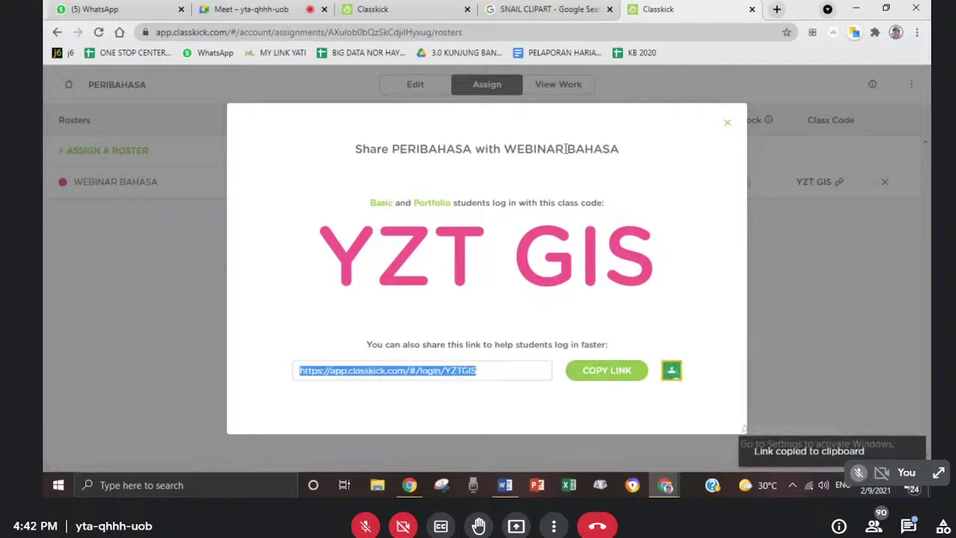
click(271, 7)
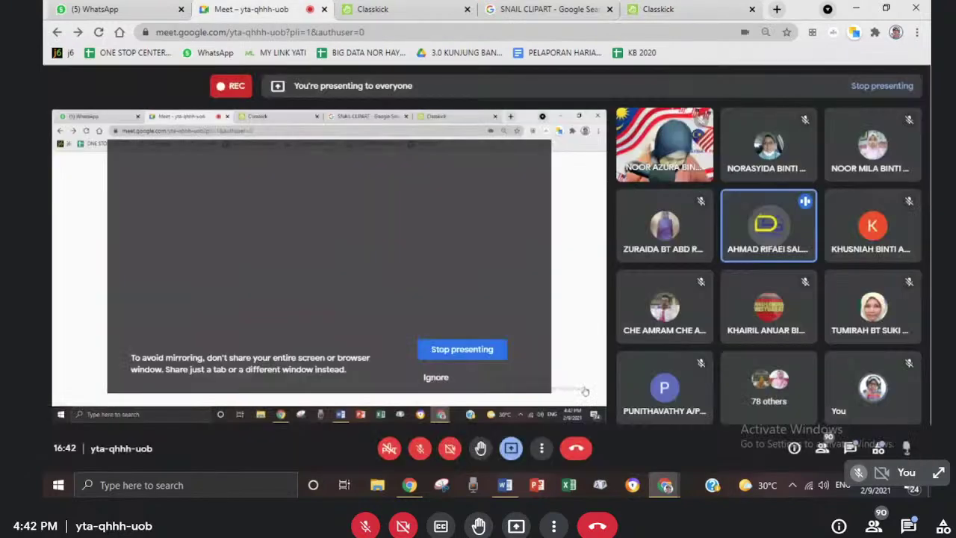
- Paste the student login link into the Meet chat, send it to everyone, and close the chat
right_click(850, 449)
click(850, 448)
click(850, 448)
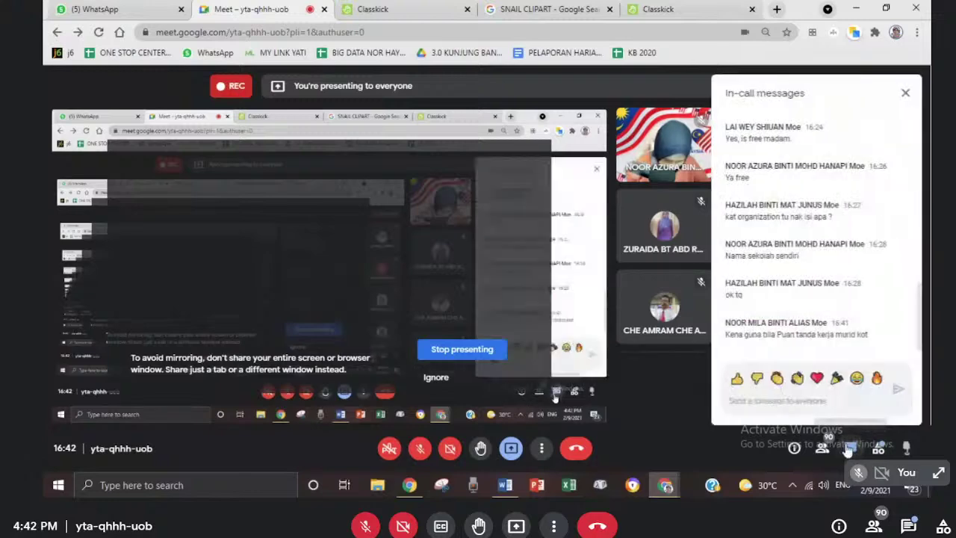
right_click(808, 401)
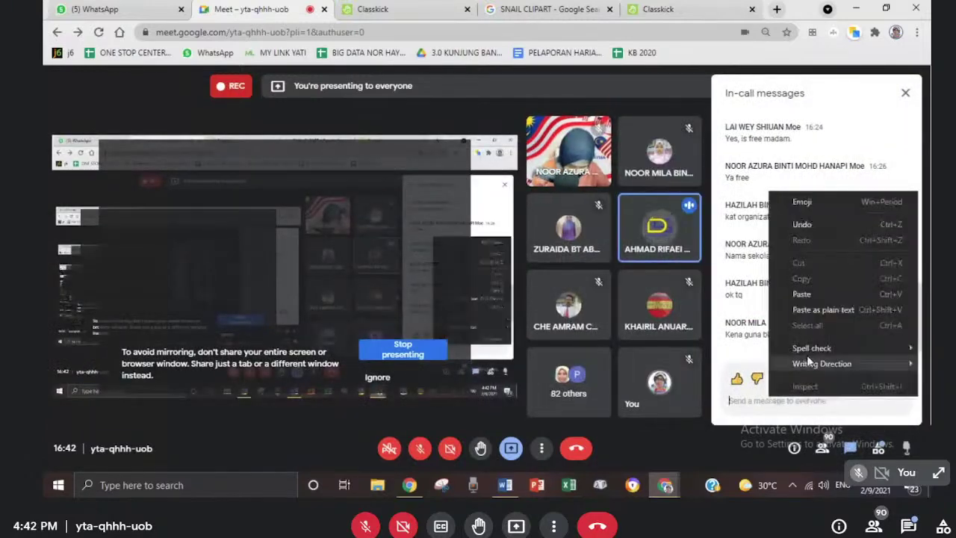
click(816, 312)
click(899, 389)
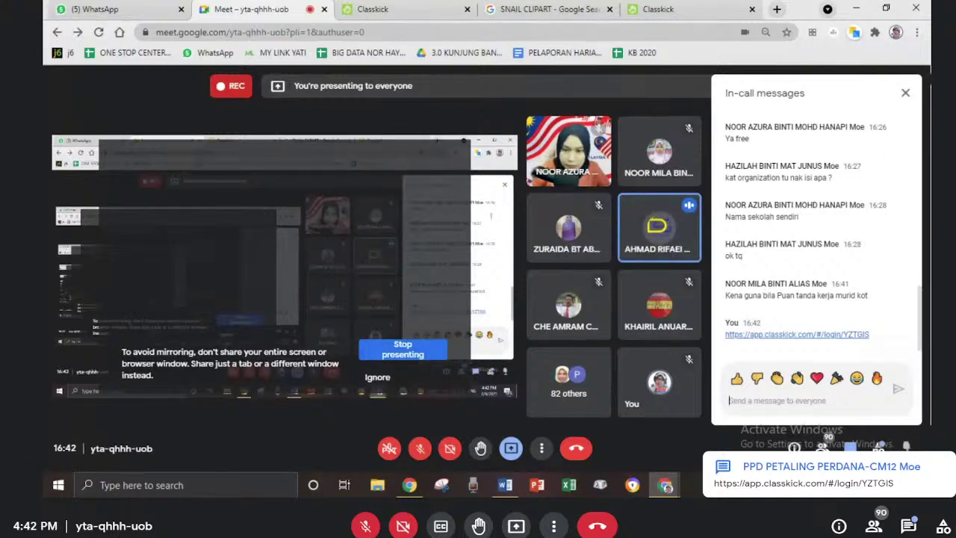
click(905, 95)
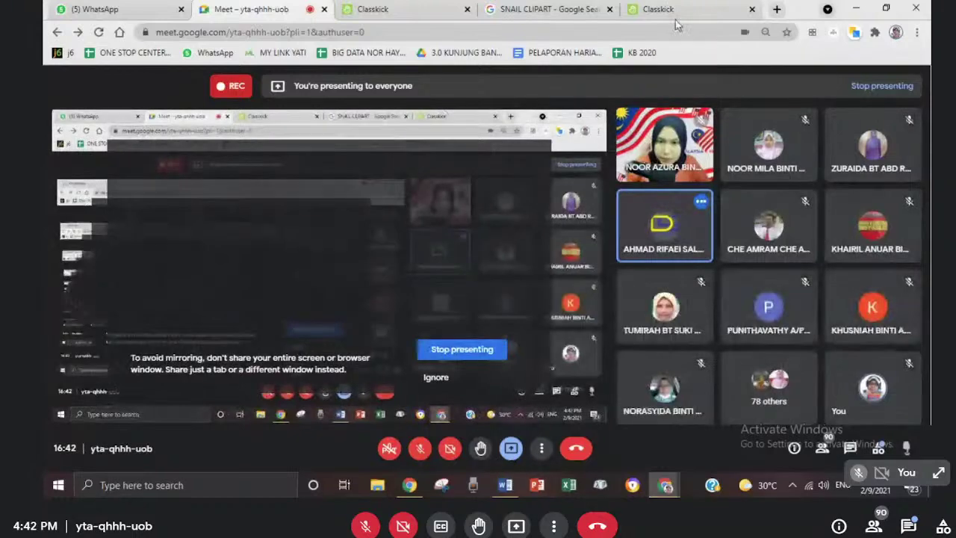
click(658, 10)
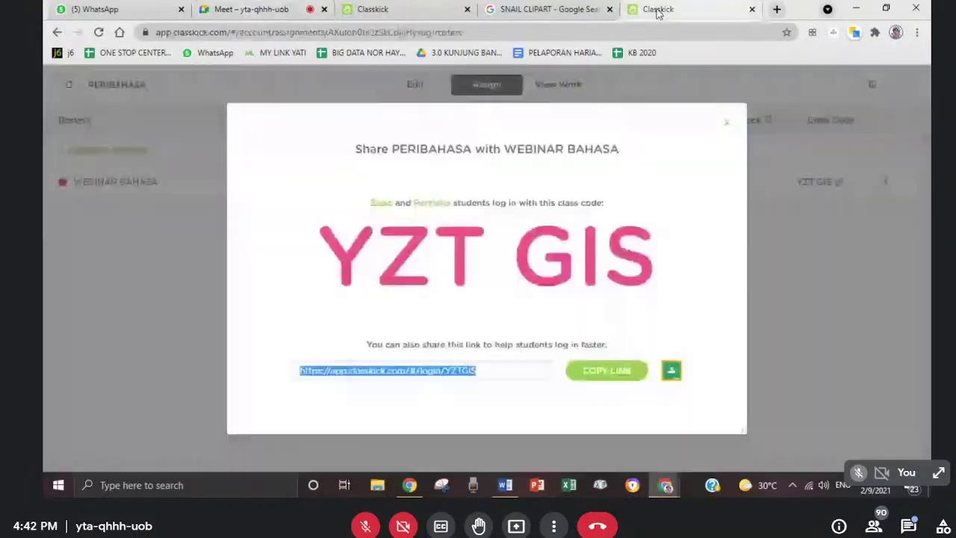
- Close the class code sharing details and the duplicate Classkick tab, returning to the PERIBAHASA assignment
click(726, 122)
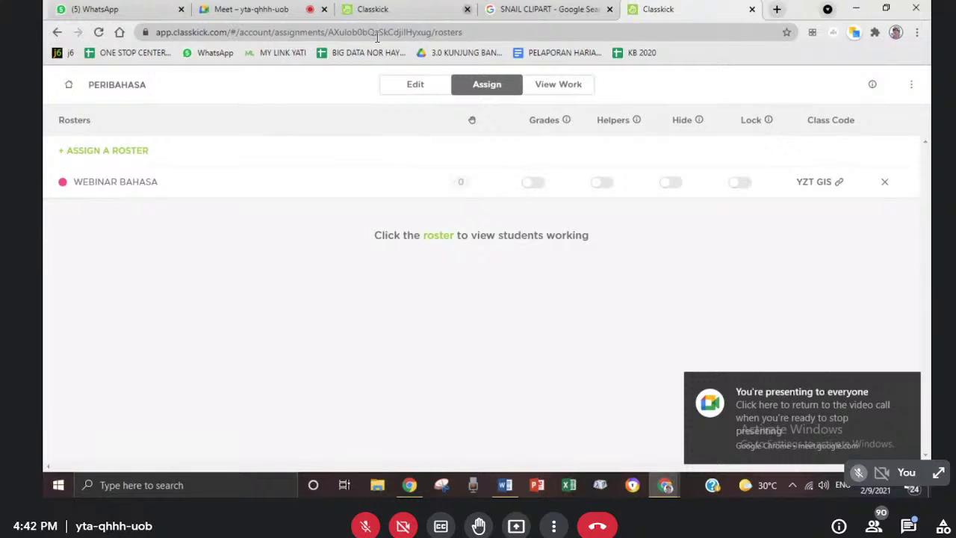
click(467, 9)
click(440, 9)
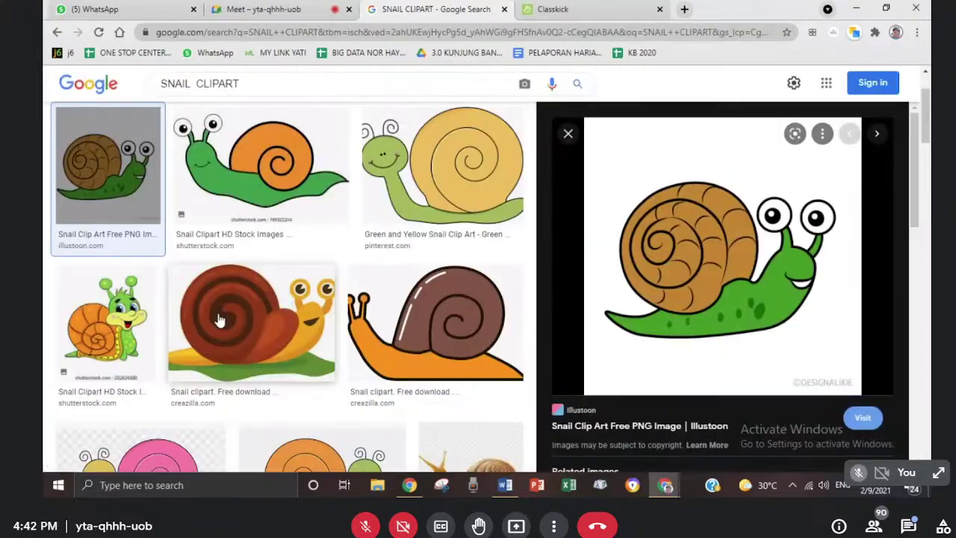
click(582, 11)
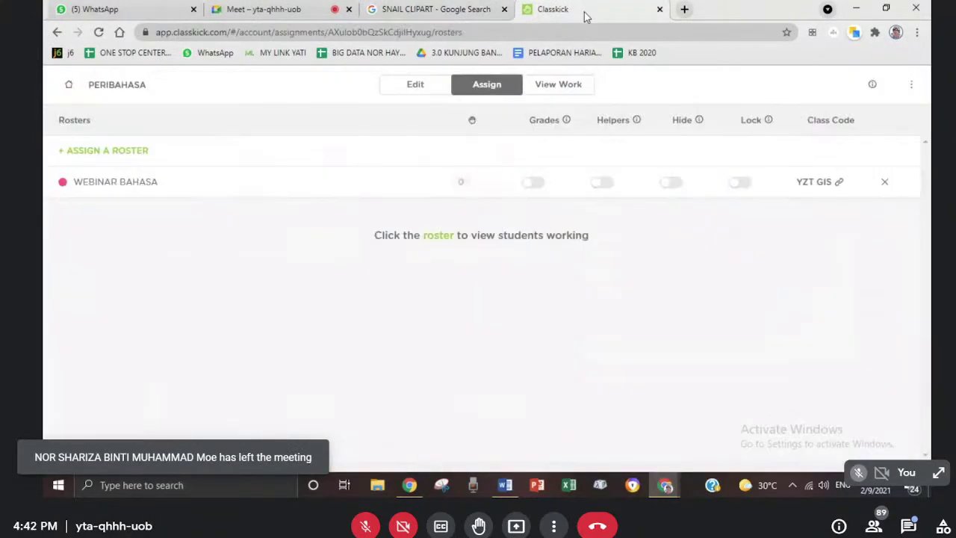
- Open View Work and show only Slide #1 for all students
click(538, 96)
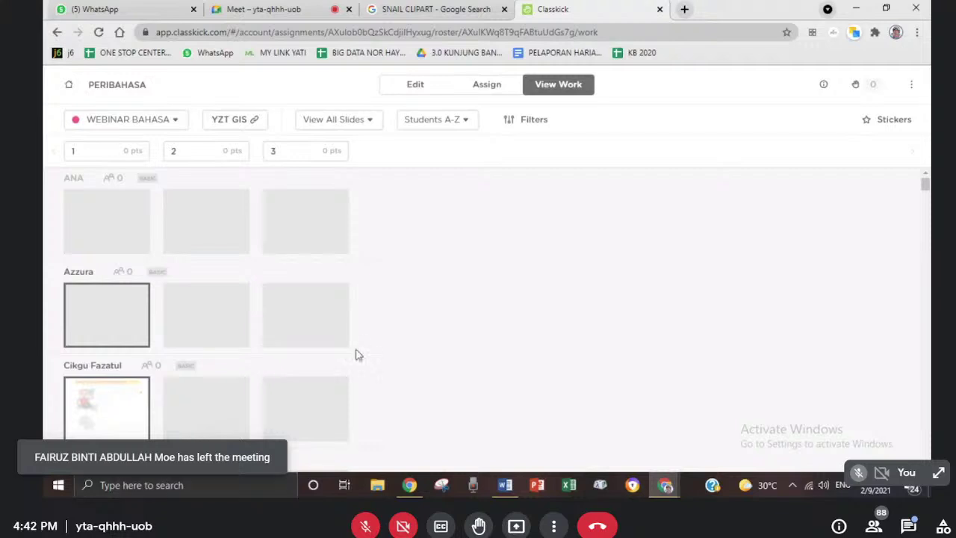
click(366, 128)
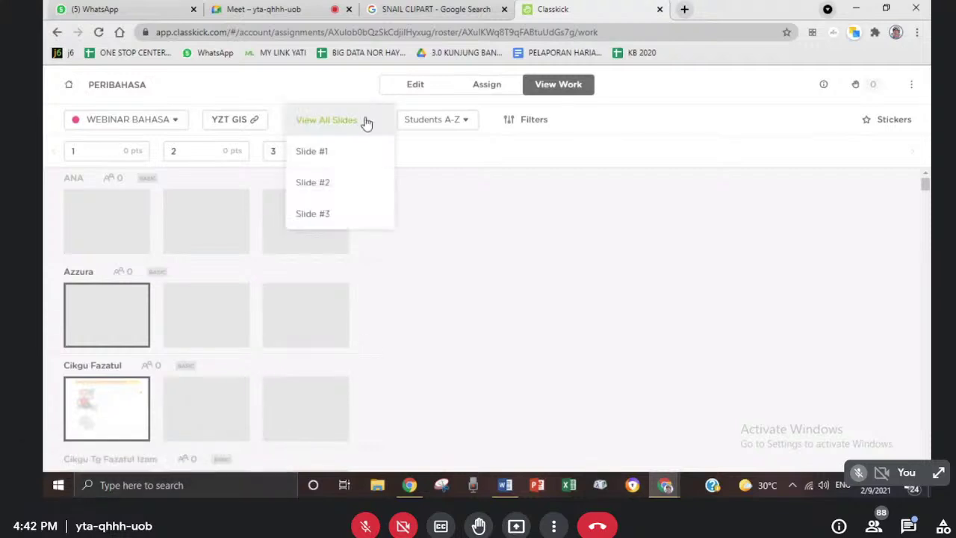
click(459, 247)
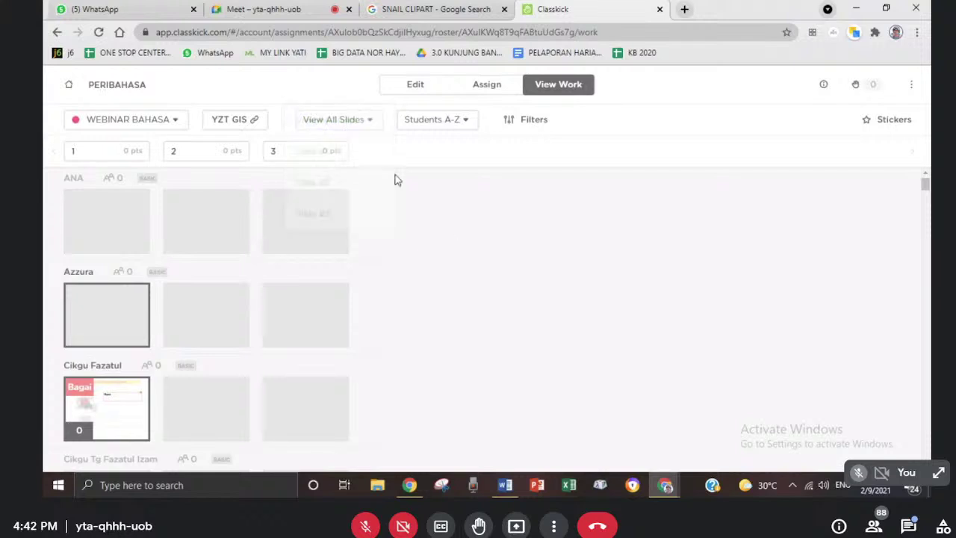
click(368, 123)
click(345, 159)
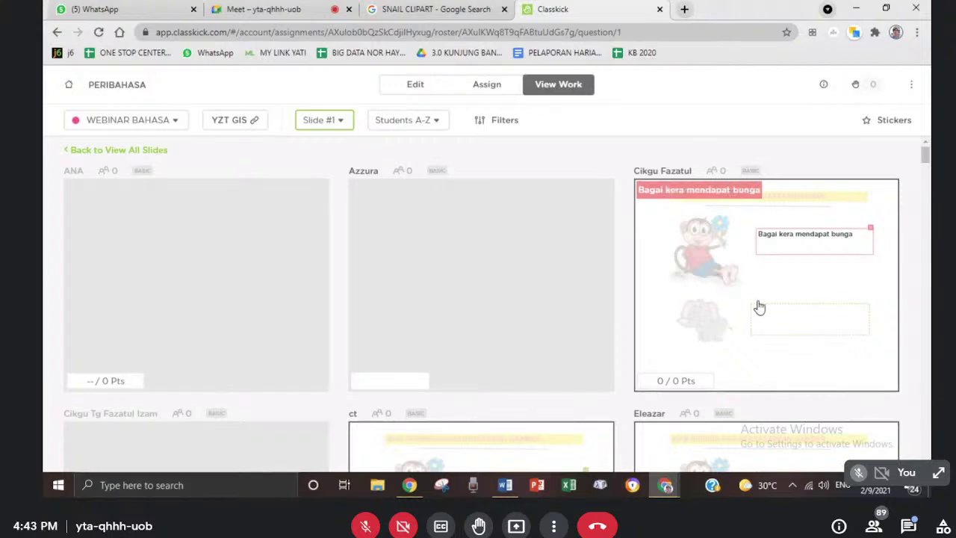
- Open one student's slide 1 and draw a yellow highlighter check over 'Bagai kera mendapat bunga'
click(719, 278)
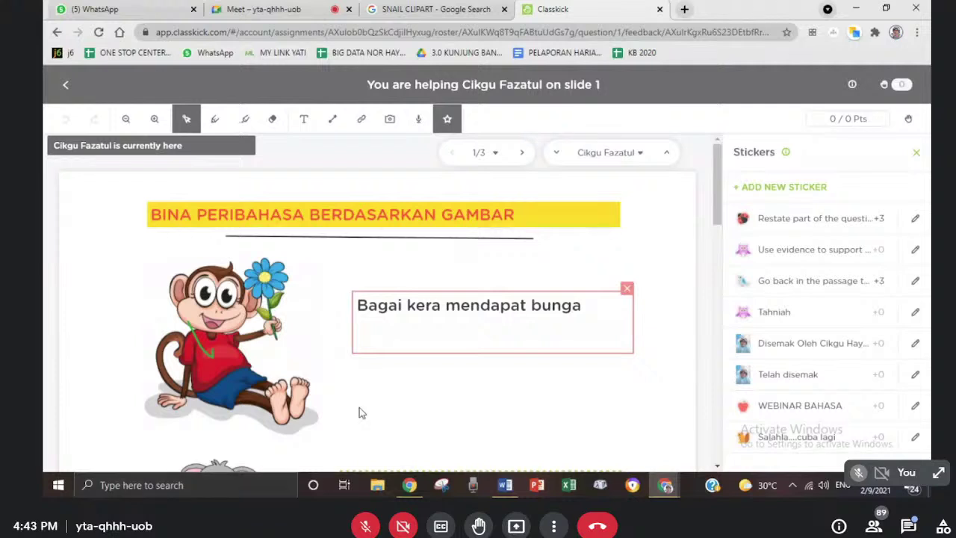
click(245, 120)
mouse_move(469, 371)
mouse_down()
mouse_move(490, 379)
mouse_move(577, 268)
mouse_up()
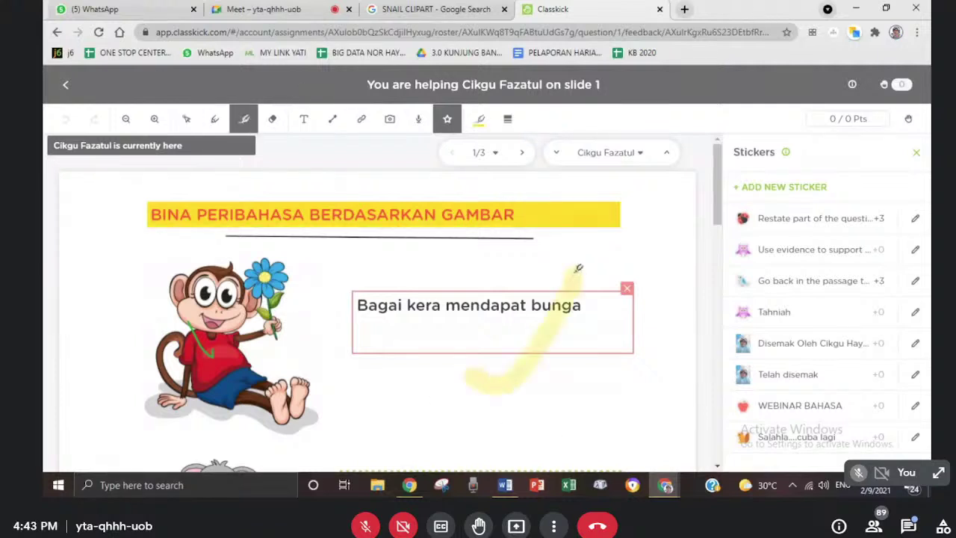
- Switch to the thin pen and set its colour to red
click(219, 123)
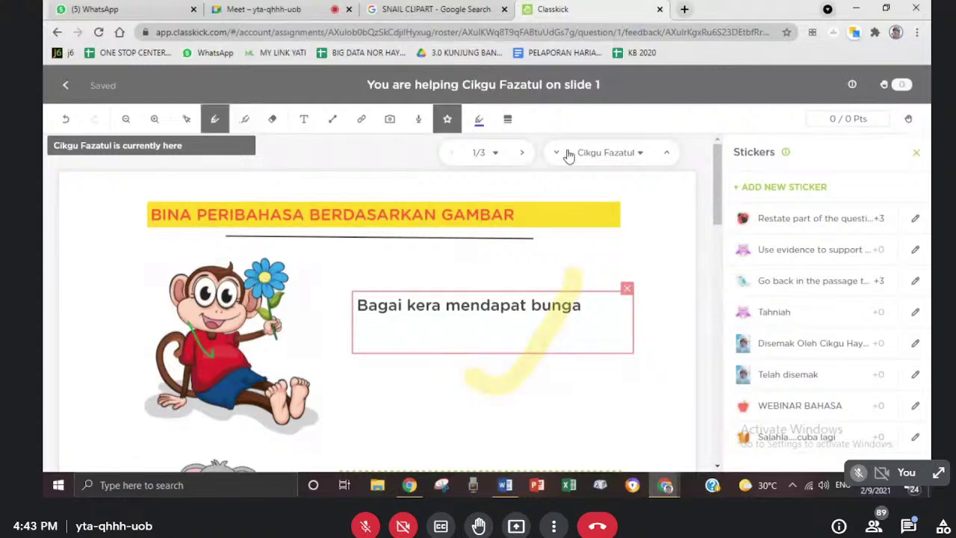
click(477, 121)
click(437, 150)
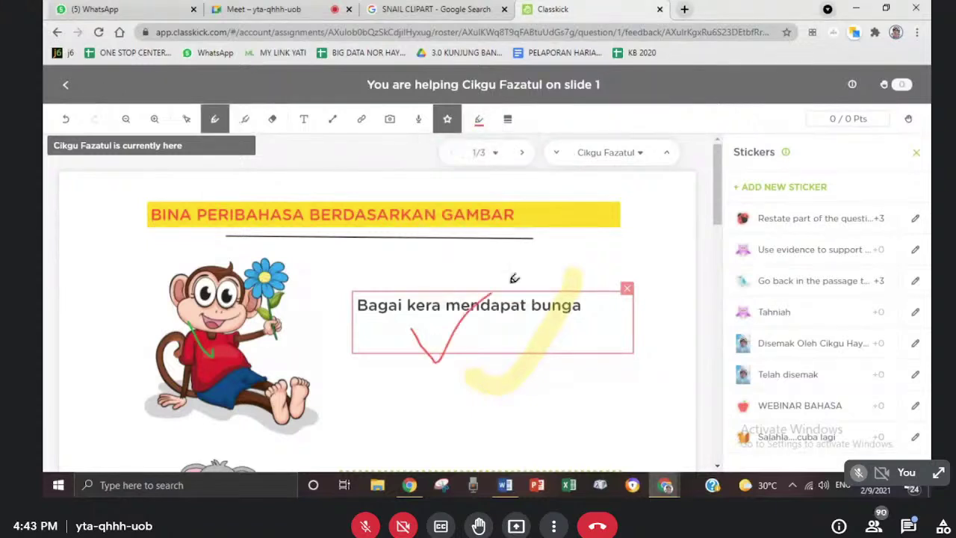
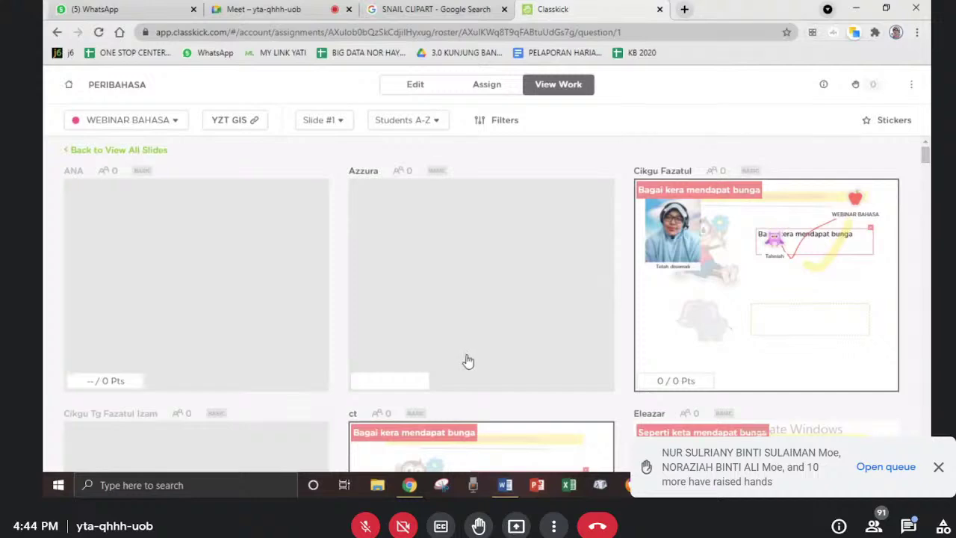
- Sort the Slide #1 student work grid by name from Students Z-A
scroll(466, 366, down, 2)
scroll(467, 373, down, 5)
scroll(466, 371, down, 5)
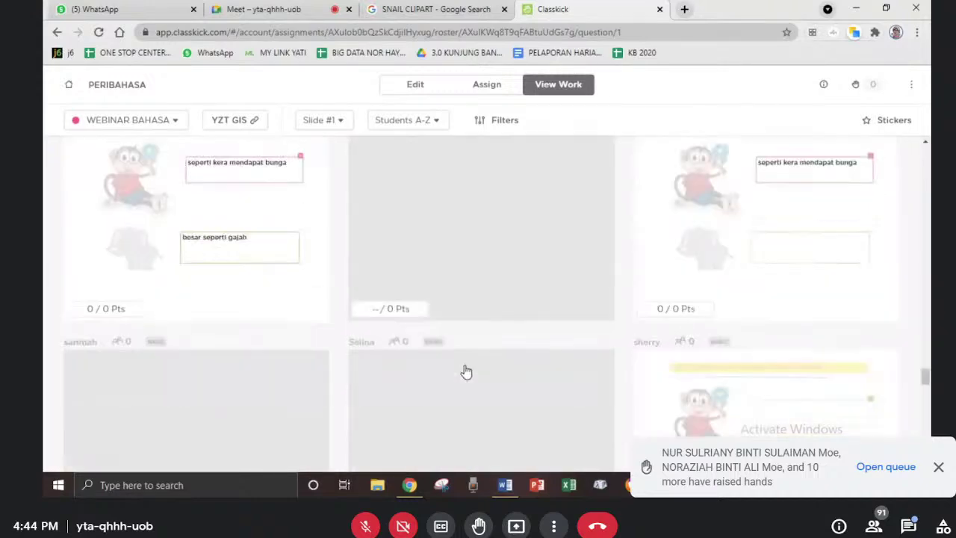
scroll(465, 373, up, 15)
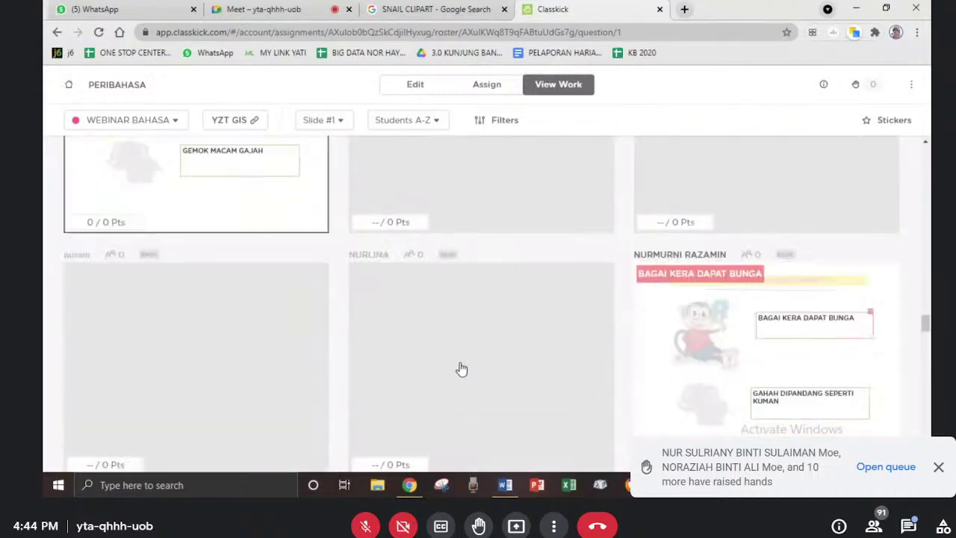
scroll(461, 367, up, 10)
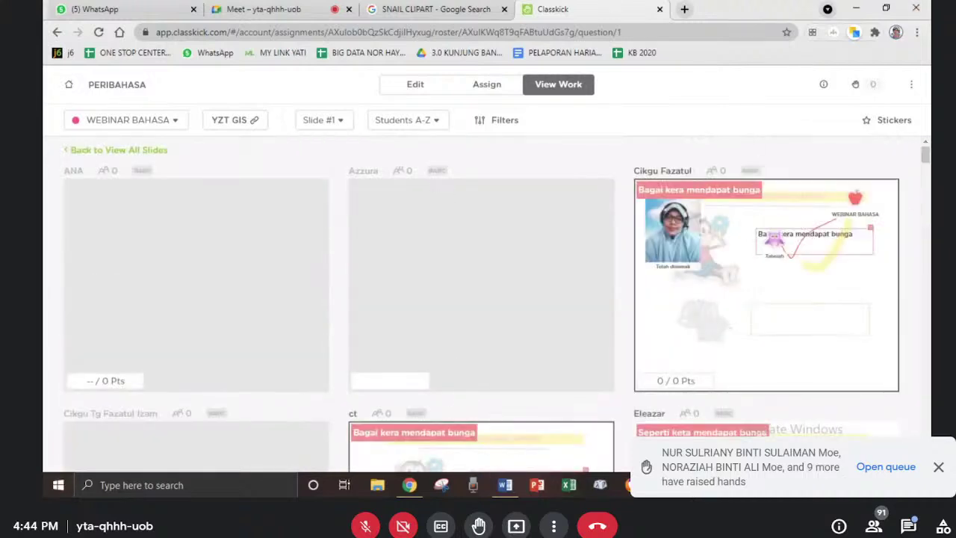
click(437, 121)
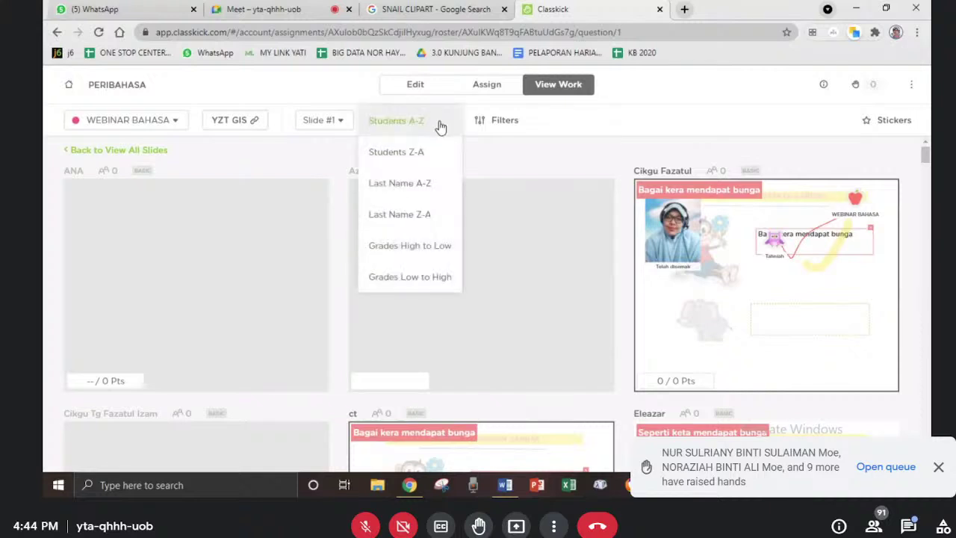
click(419, 158)
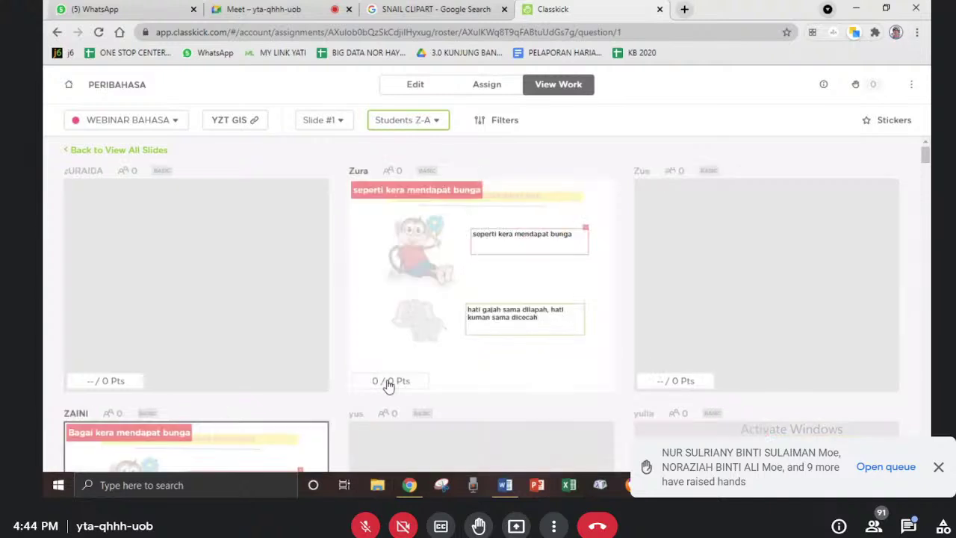
- Open the student's slide 1 work in the feedback view, then return to the Google Meet call
click(419, 296)
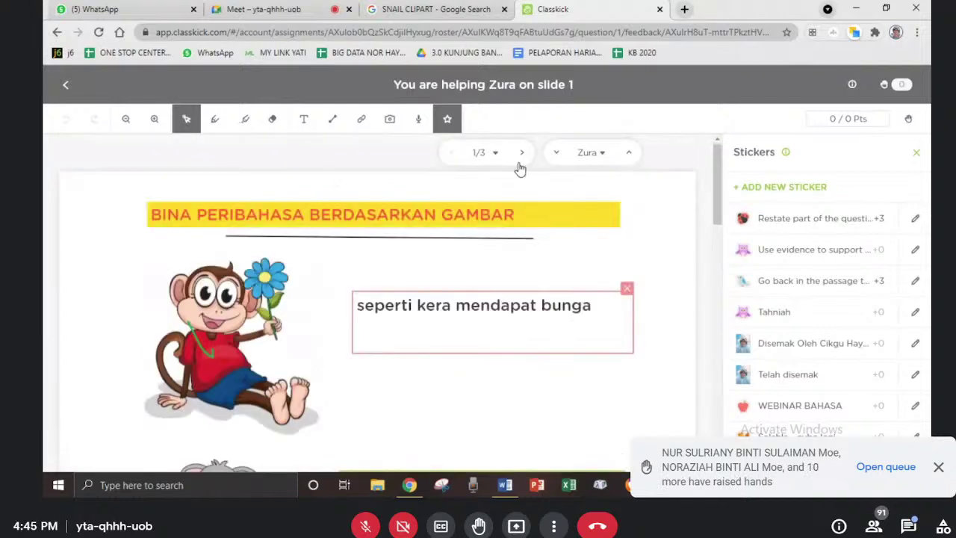
scroll(347, 328, down, 4)
scroll(344, 359, up, 4)
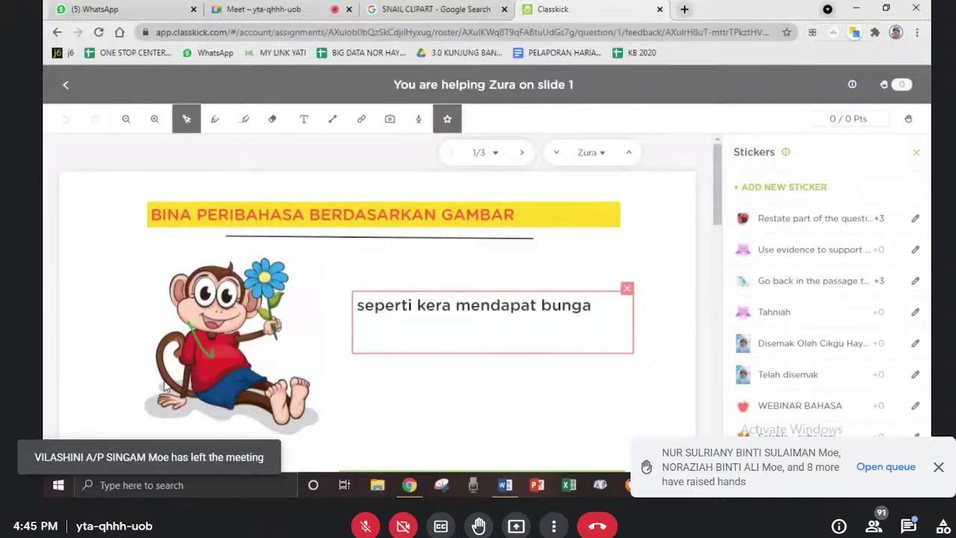
click(243, 11)
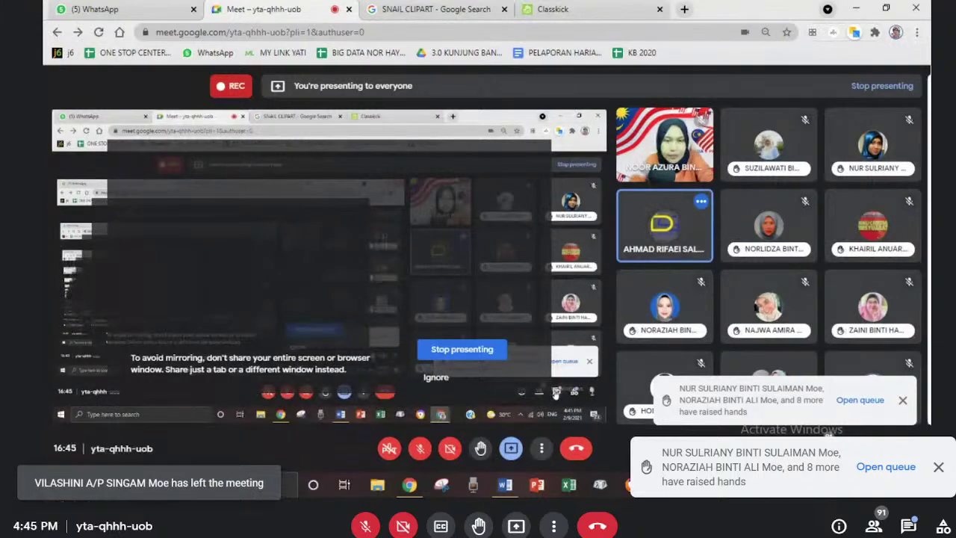
- Draft a thumbs-up emoji in the Meet in-call chat and dismiss the raised-hands notice
click(908, 526)
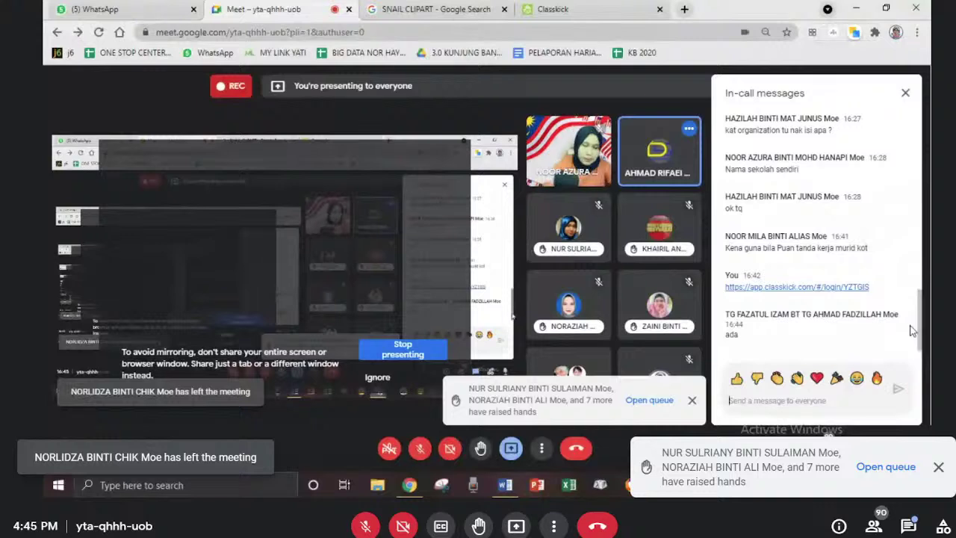
click(736, 378)
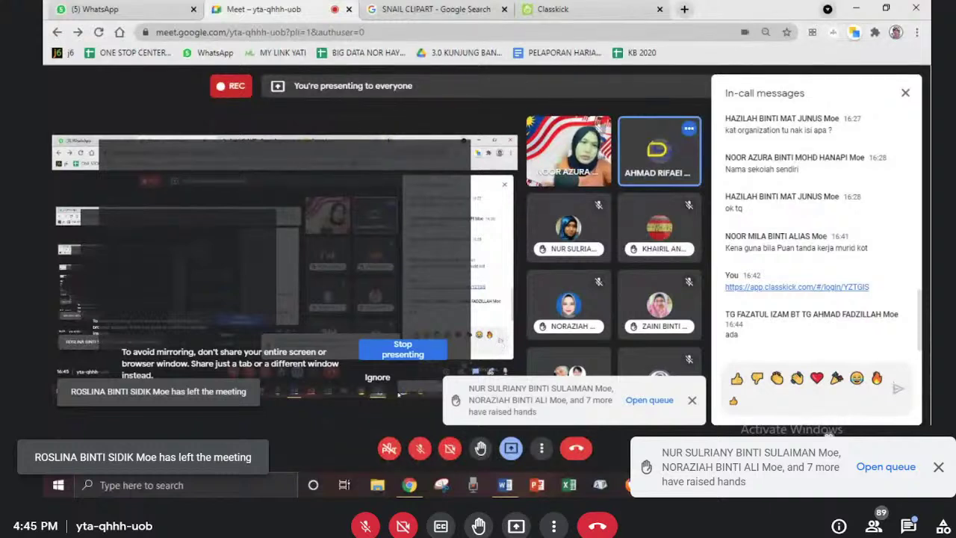
click(692, 400)
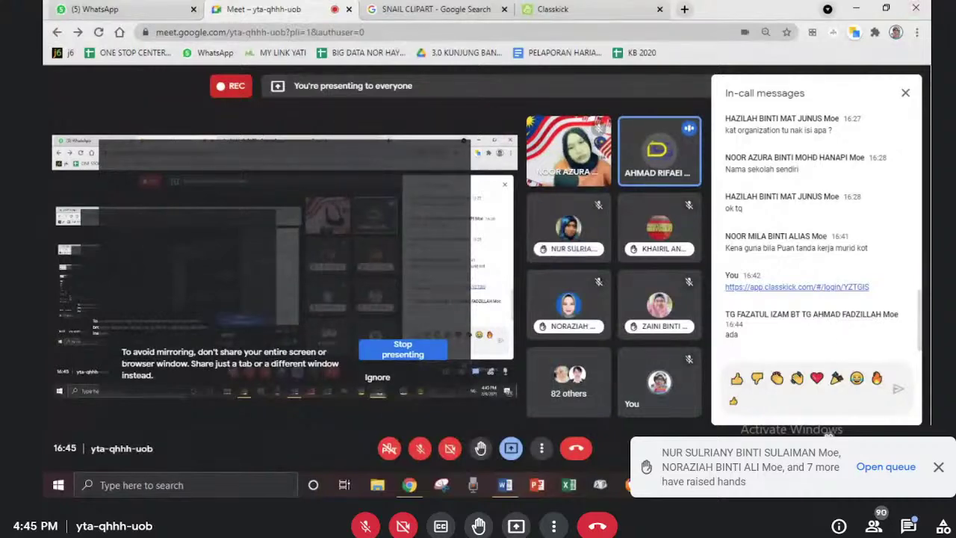
- Back in Classkick, dismiss the presenting reminder and Stickers panel, then go back to Assignments
click(558, 9)
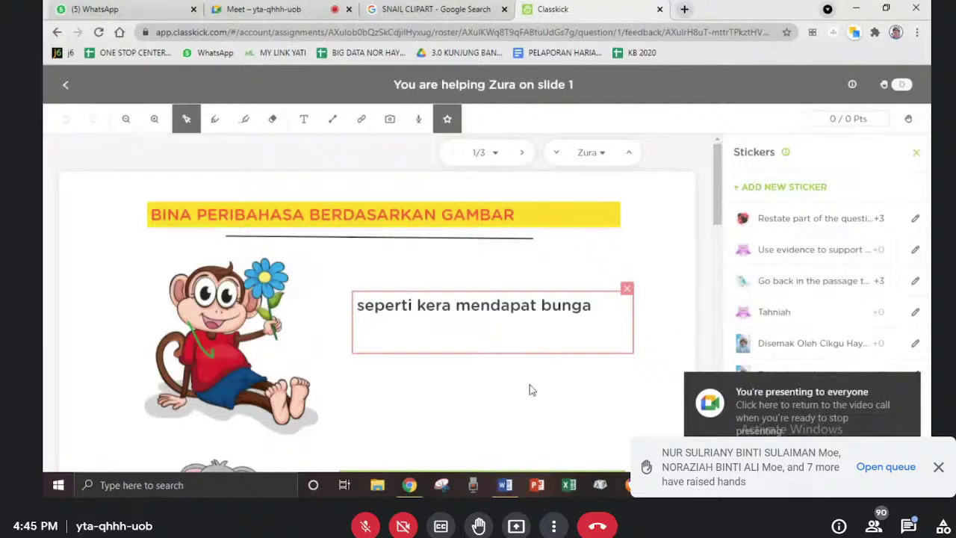
click(908, 386)
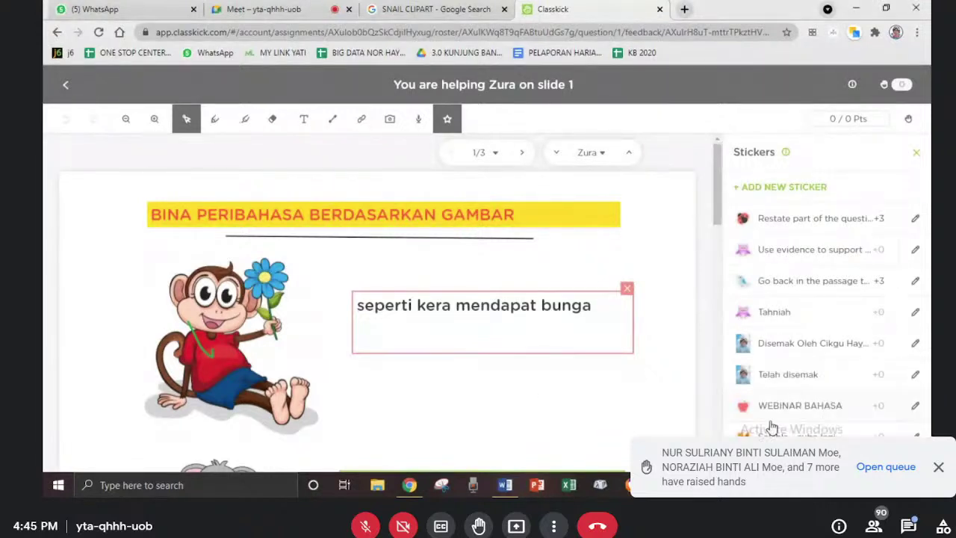
click(916, 153)
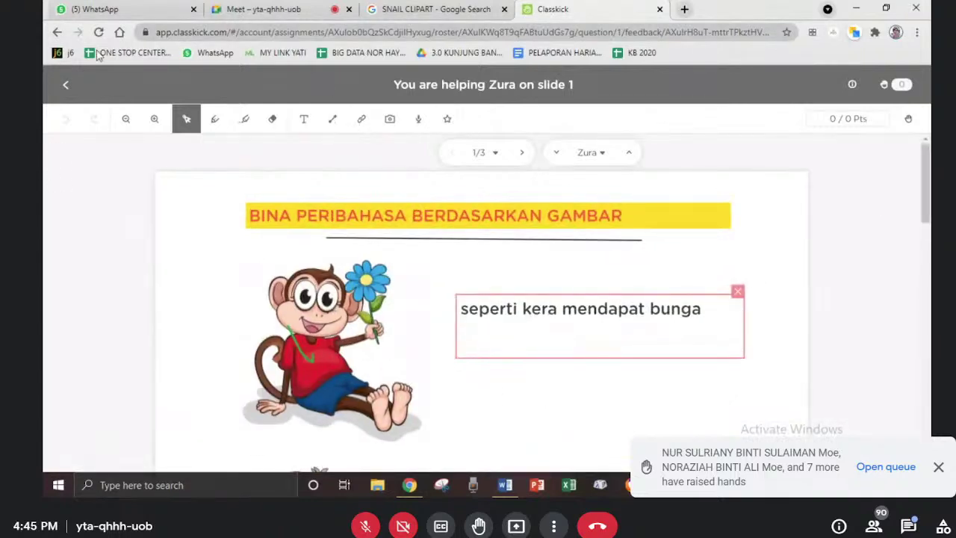
click(66, 86)
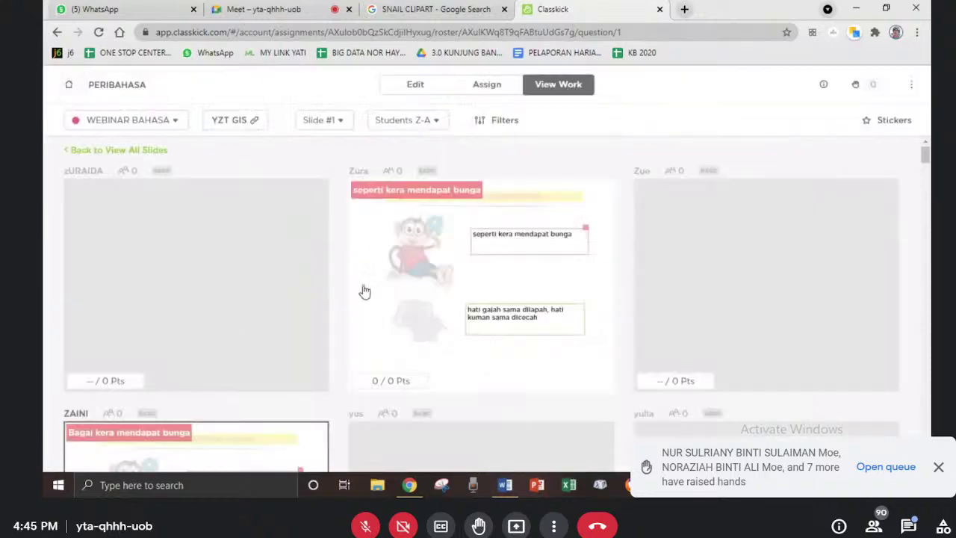
click(66, 86)
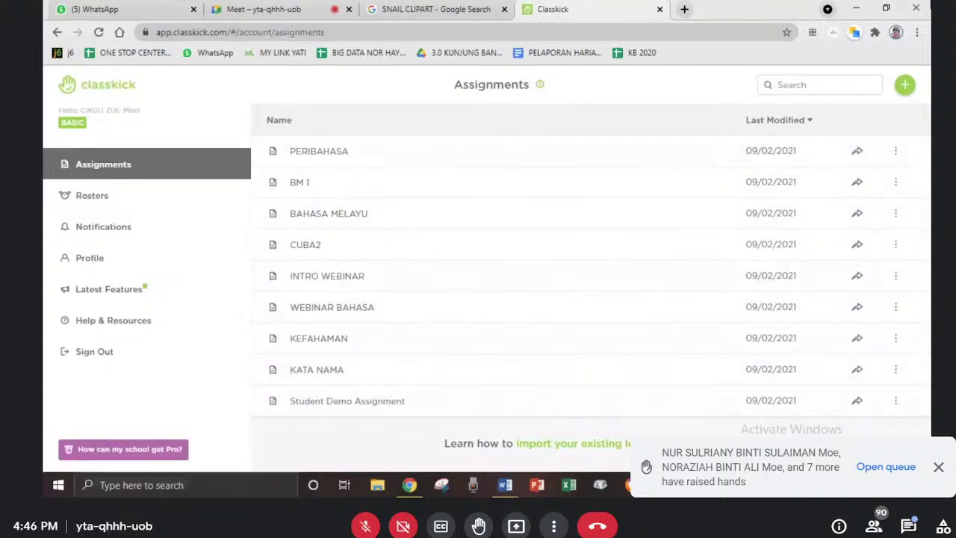
- Show the PERIBAHASA assignment's actions, toggle the Meet chat, and head to the Assignment Library
click(895, 150)
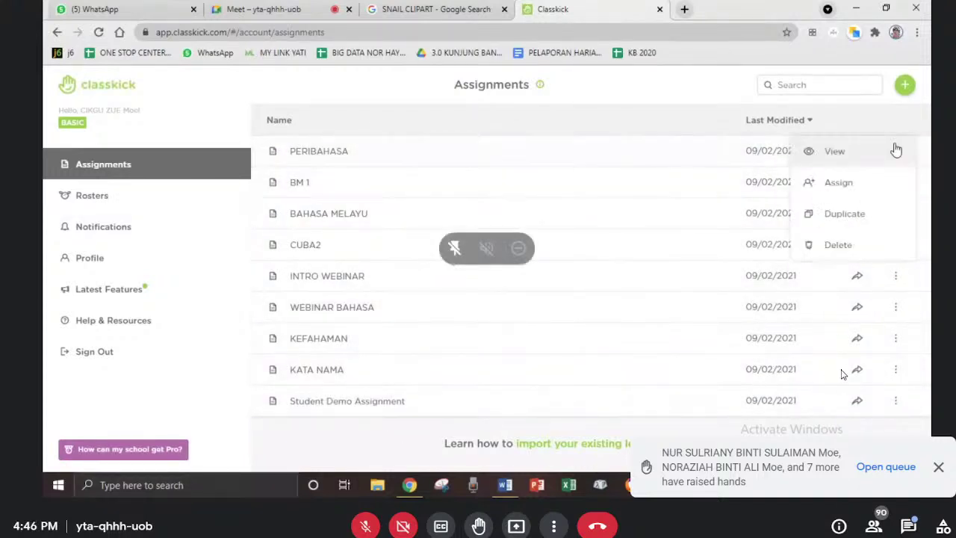
click(909, 526)
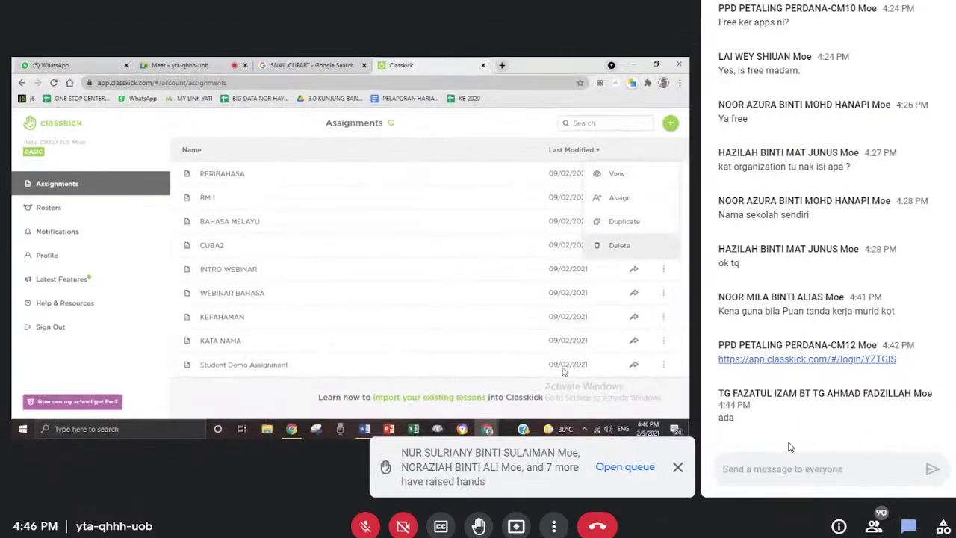
click(904, 526)
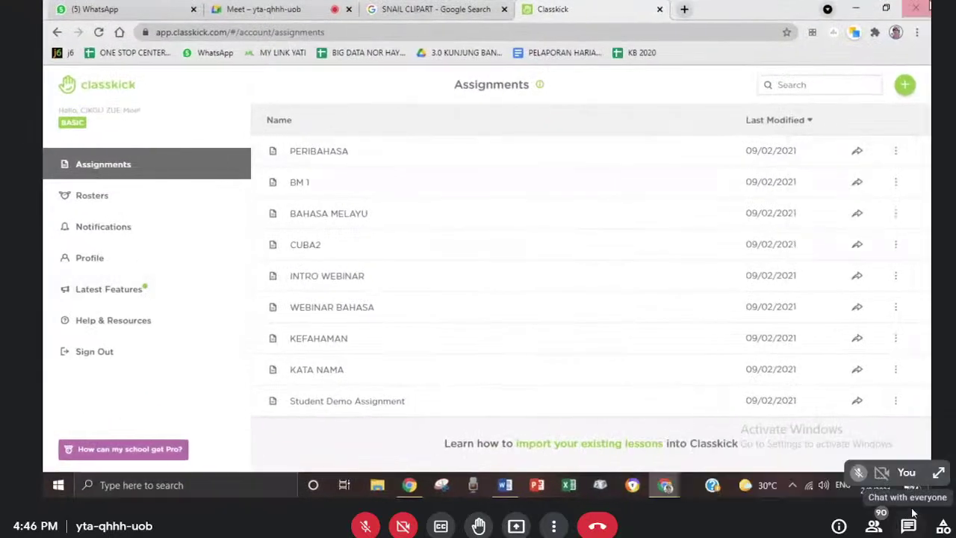
mouse_move(724, 448)
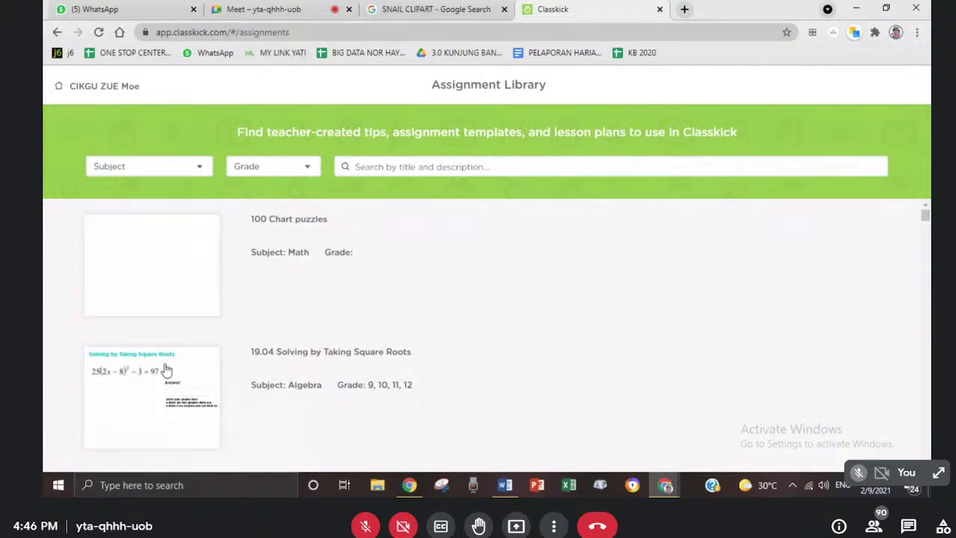
- Filter the library to Biology, grades 9th-12th, and open the DNA, Immune, and Nervous System template
click(198, 168)
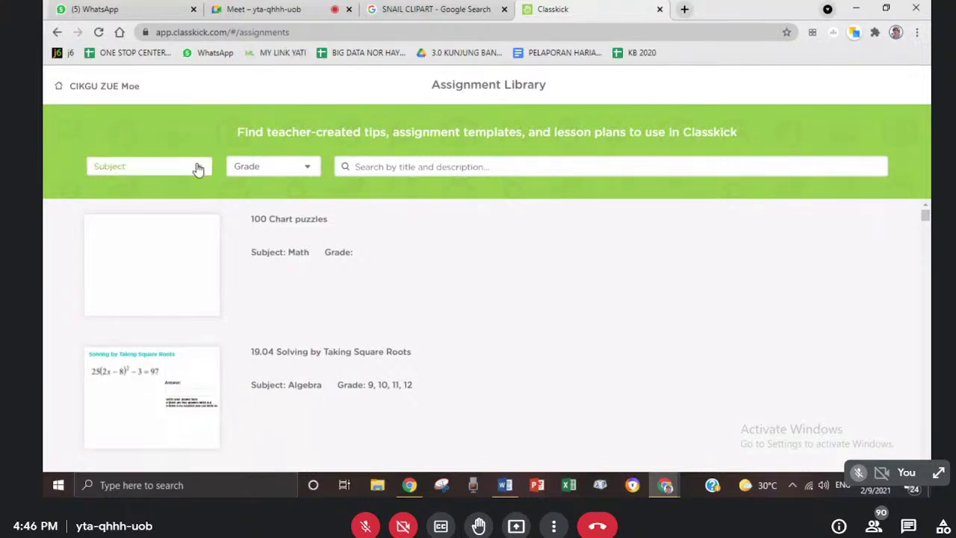
click(196, 172)
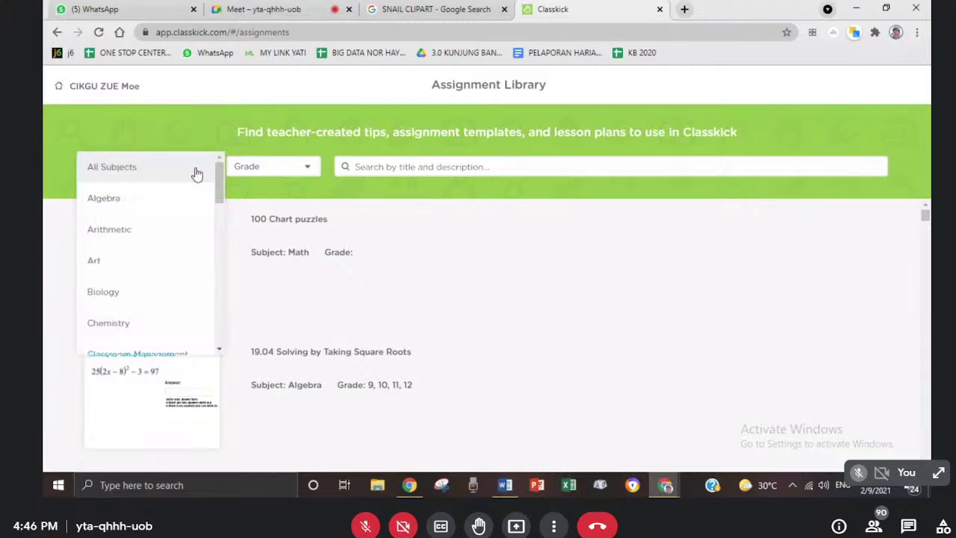
click(109, 293)
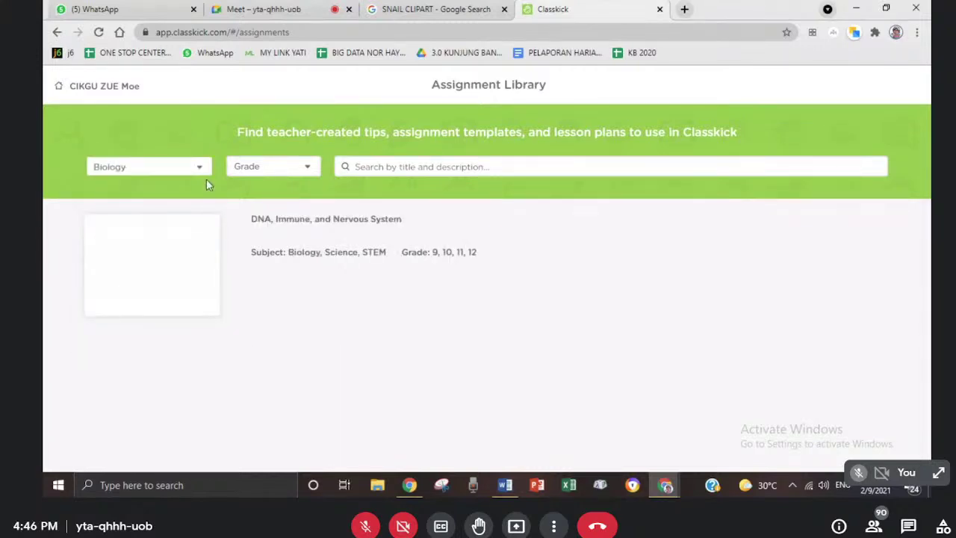
click(309, 166)
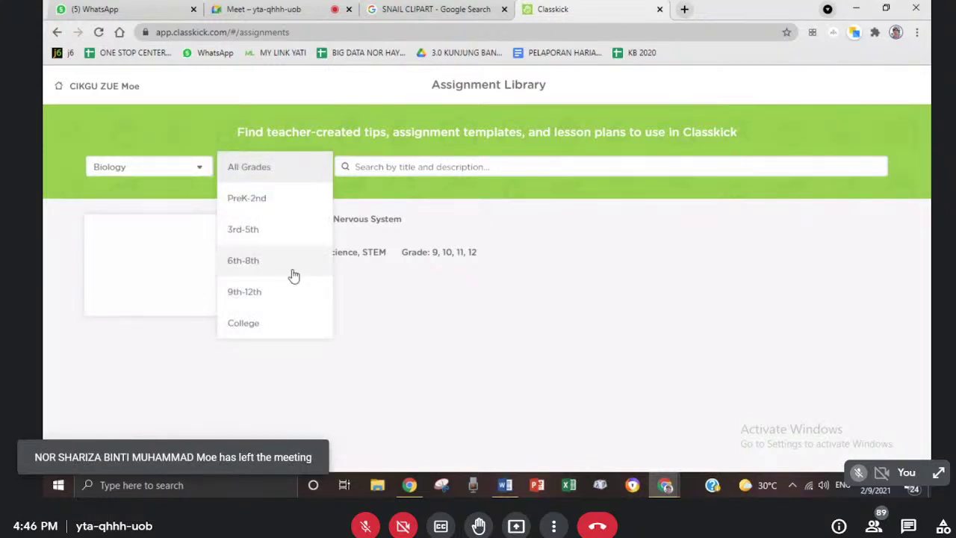
click(228, 299)
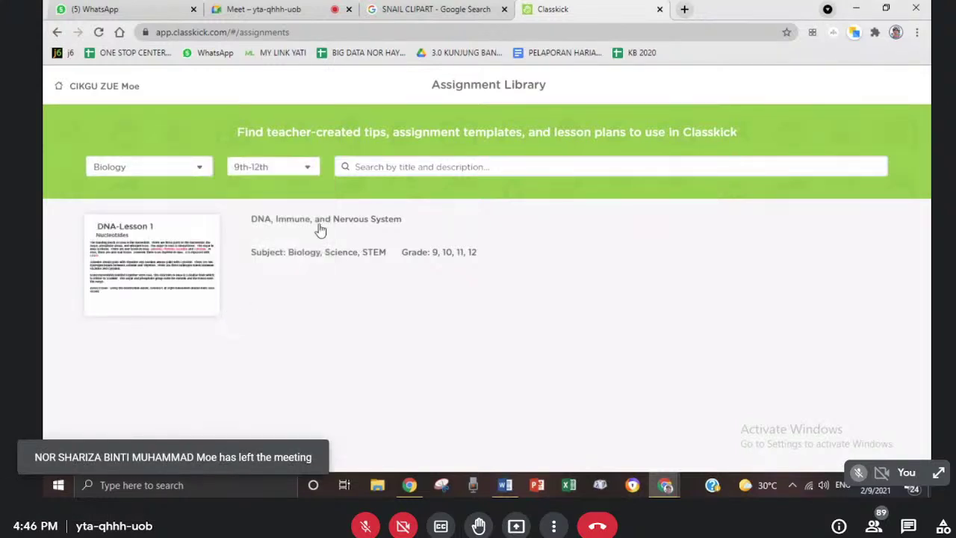
click(132, 268)
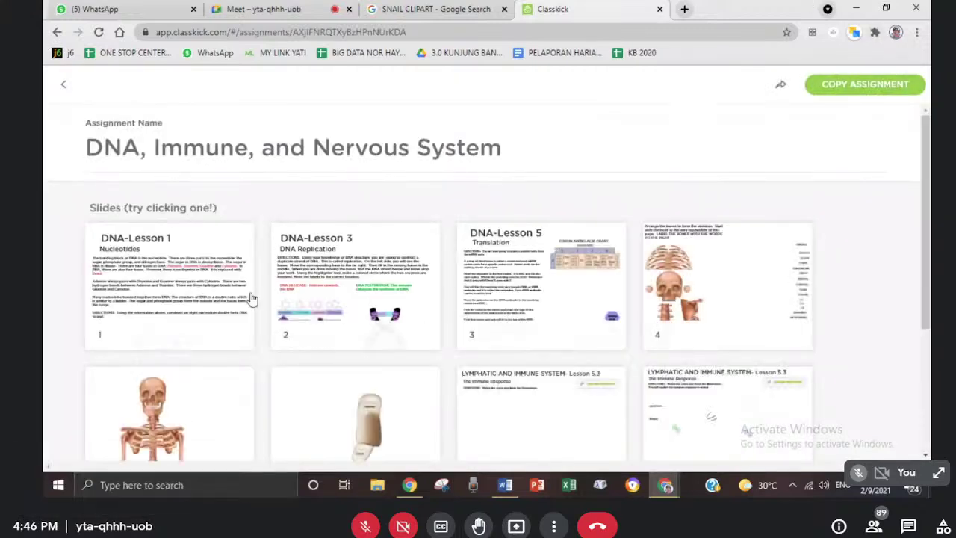
- Scroll through the DNA template's slides, then return to the Assignment Library
scroll(257, 322, down, 3)
scroll(271, 374, up, 3)
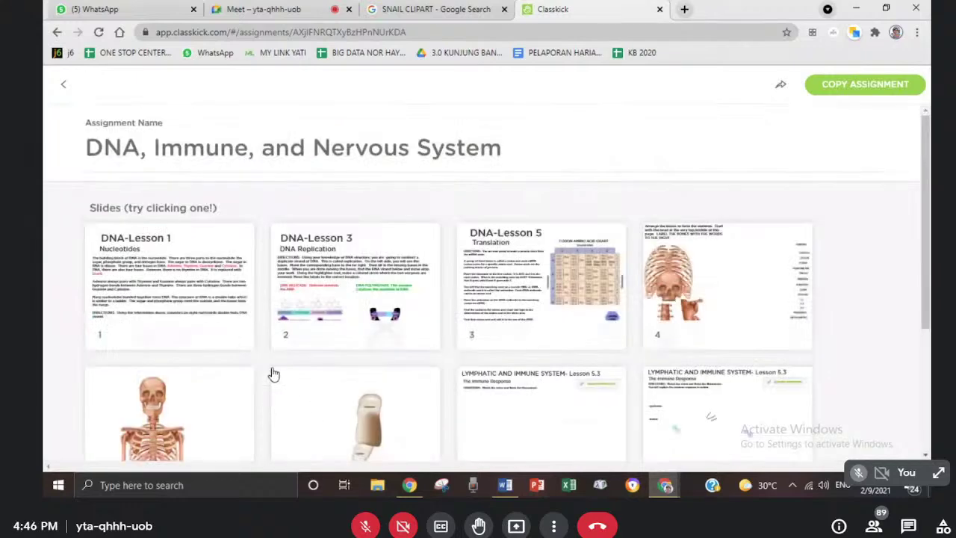
scroll(256, 367, down, 3)
scroll(267, 409, up, 3)
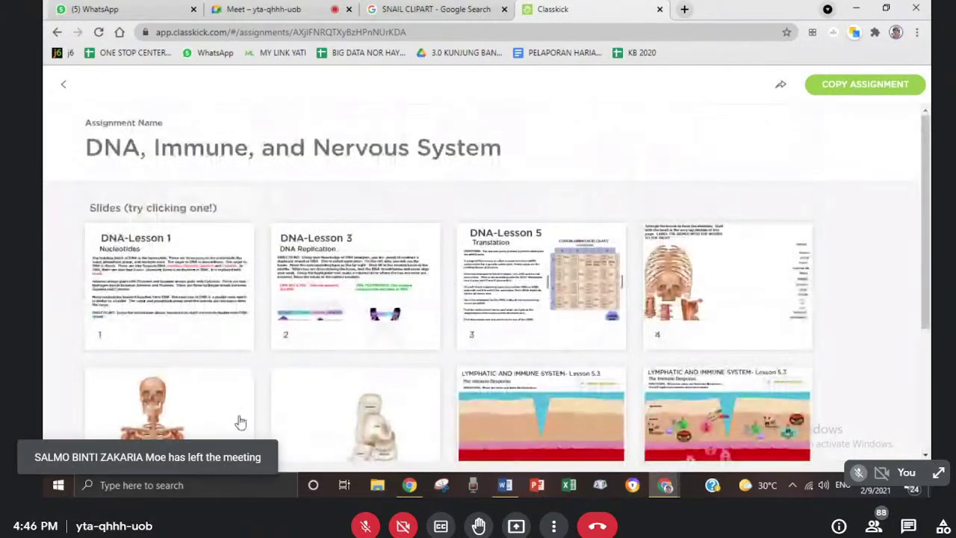
scroll(241, 421, down, 3)
scroll(408, 337, up, 3)
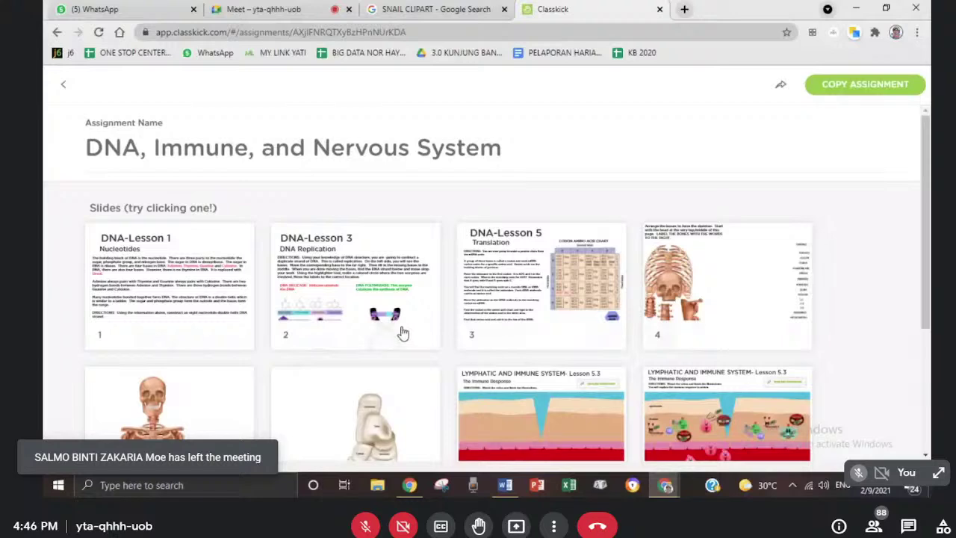
scroll(403, 333, down, 3)
scroll(258, 392, up, 3)
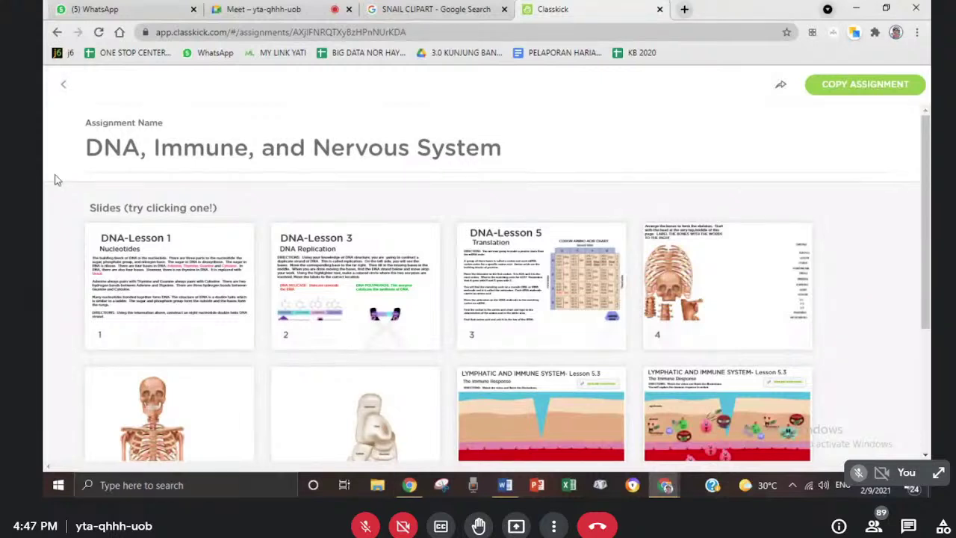
click(64, 88)
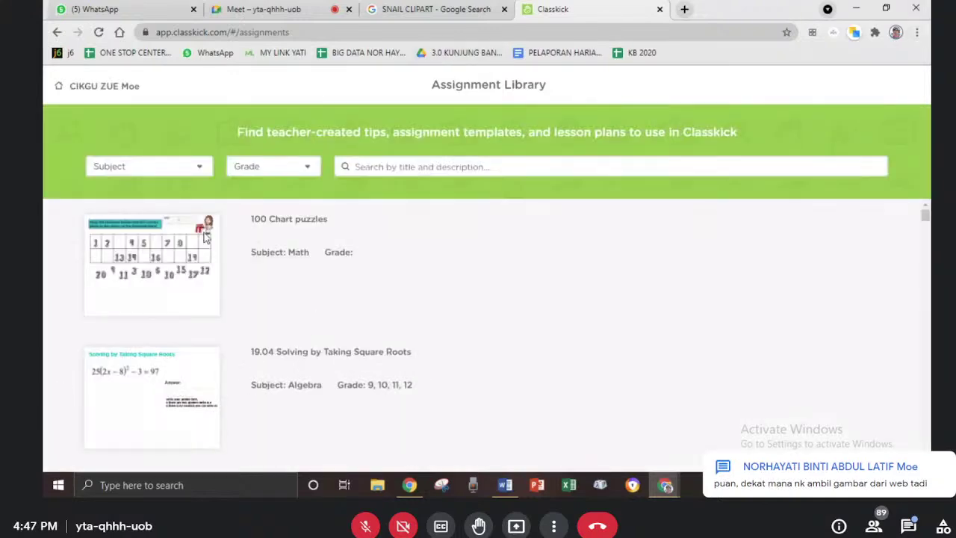
- Open the 100 Chart puzzles template and view slides 1 and 2 full size
click(114, 278)
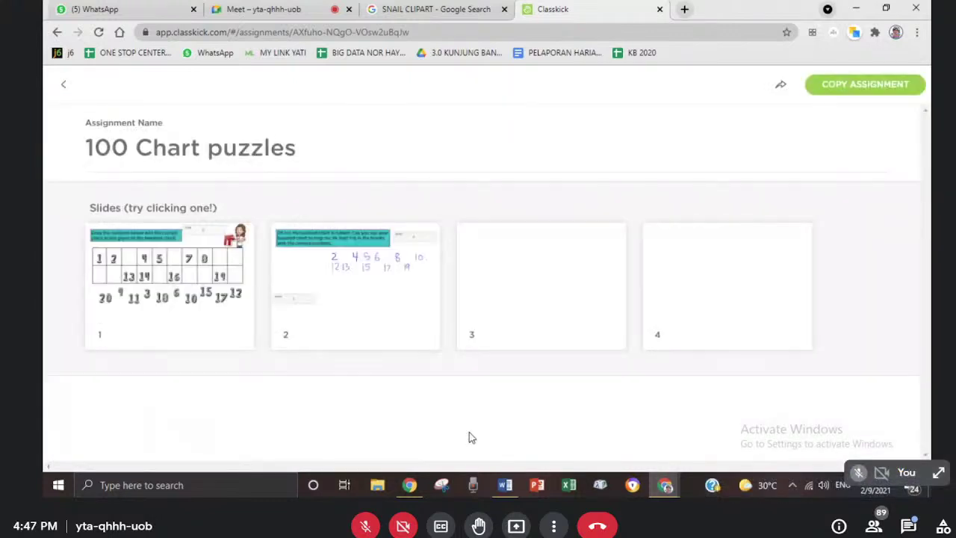
click(166, 267)
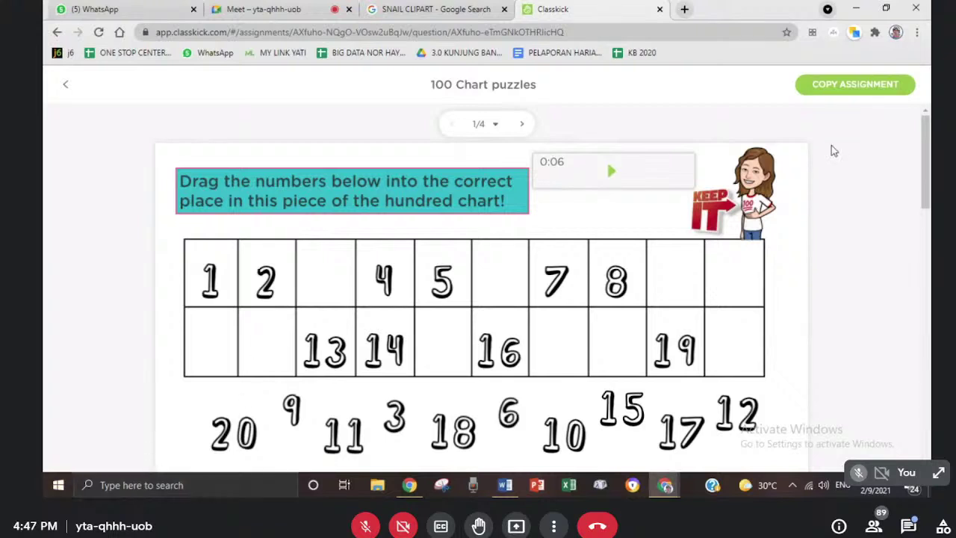
click(523, 127)
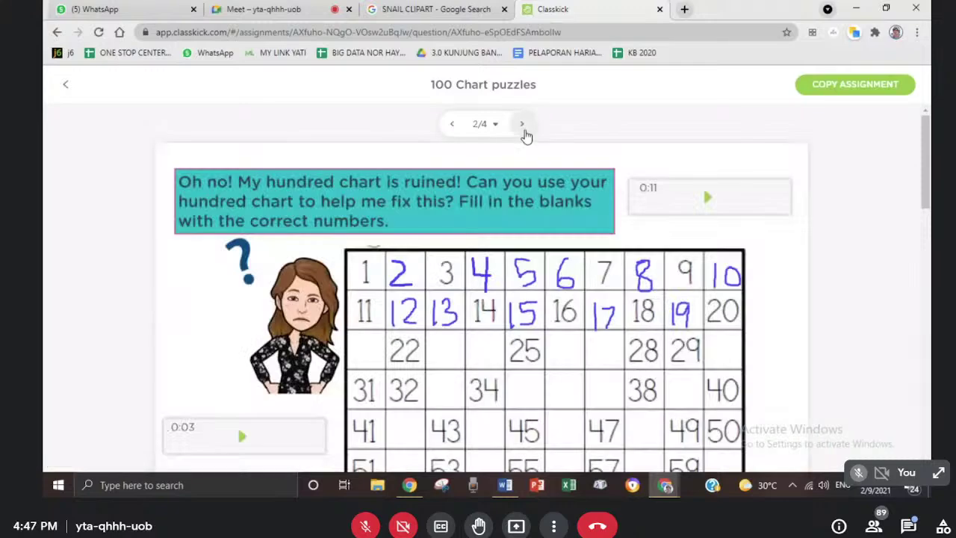
scroll(493, 397, down, 5)
scroll(494, 399, up, 5)
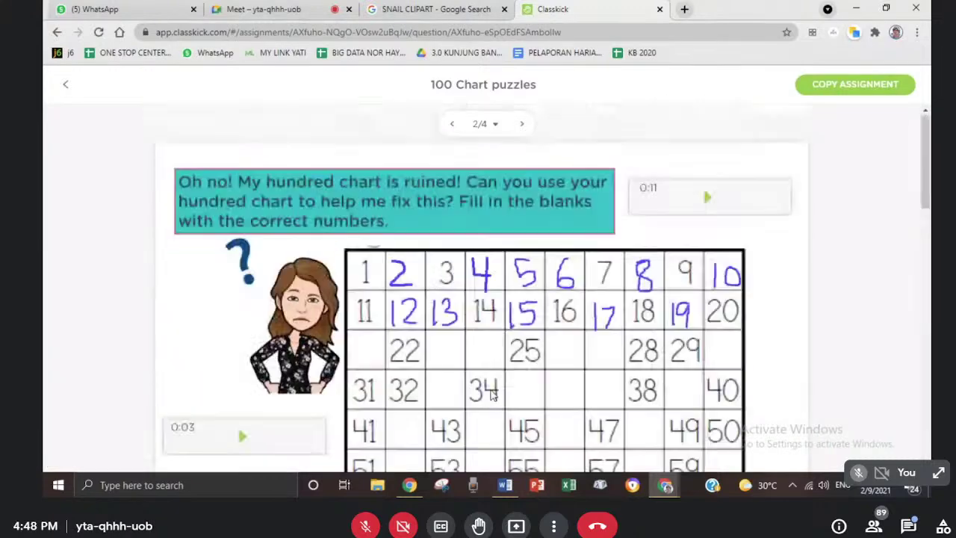
- Page through puzzle slides 3 and 4, then go back to the Assignments list
click(521, 124)
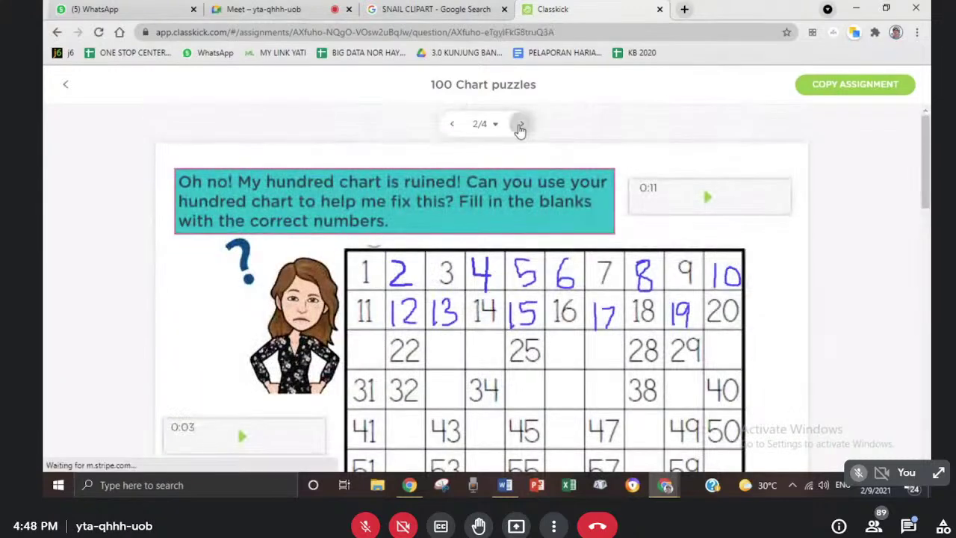
scroll(577, 368, down, 5)
scroll(570, 378, up, 5)
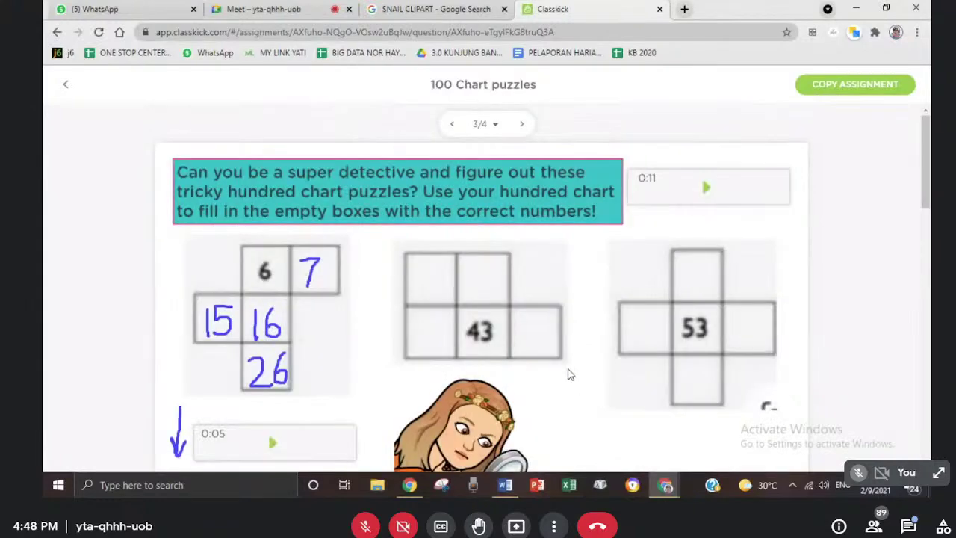
scroll(566, 336, down, 5)
scroll(565, 344, up, 5)
click(521, 123)
scroll(506, 392, down, 5)
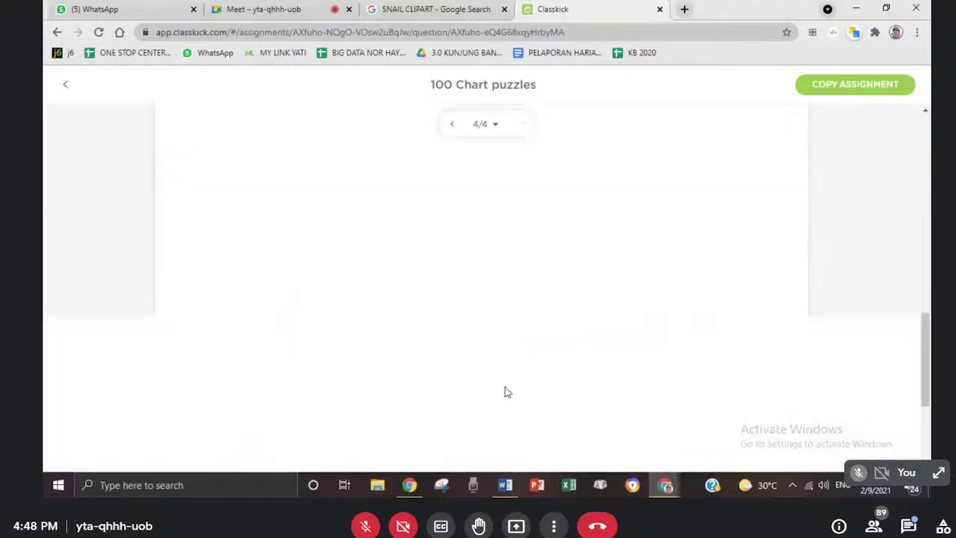
scroll(506, 389, up, 5)
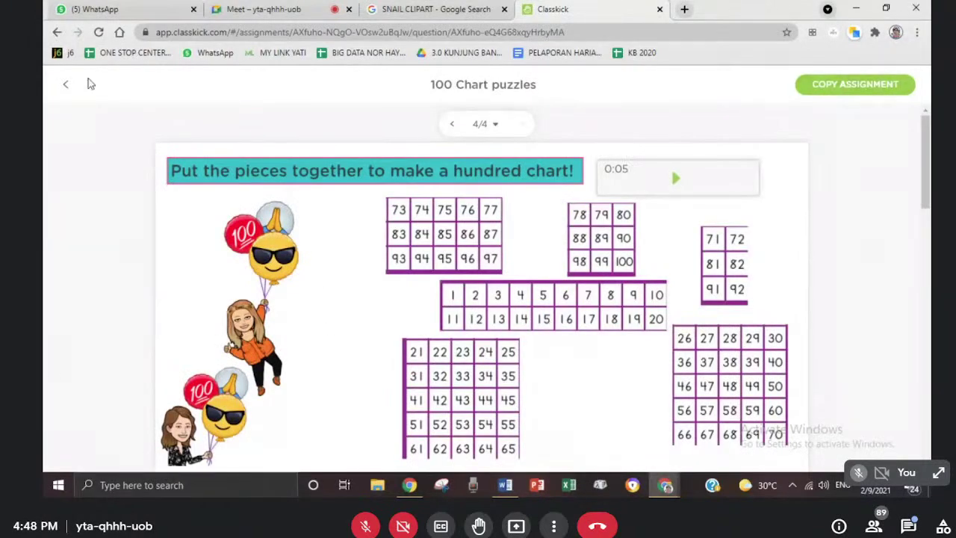
click(64, 88)
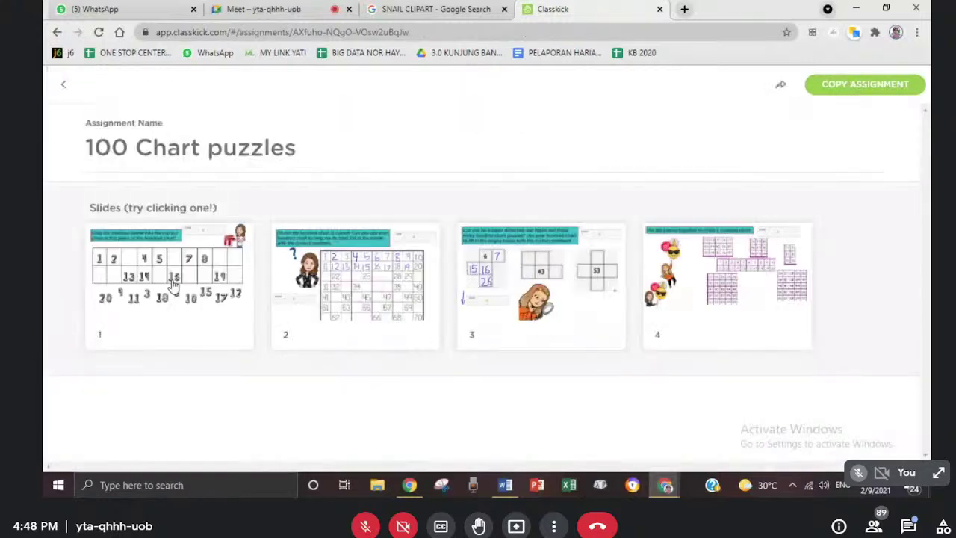
click(66, 87)
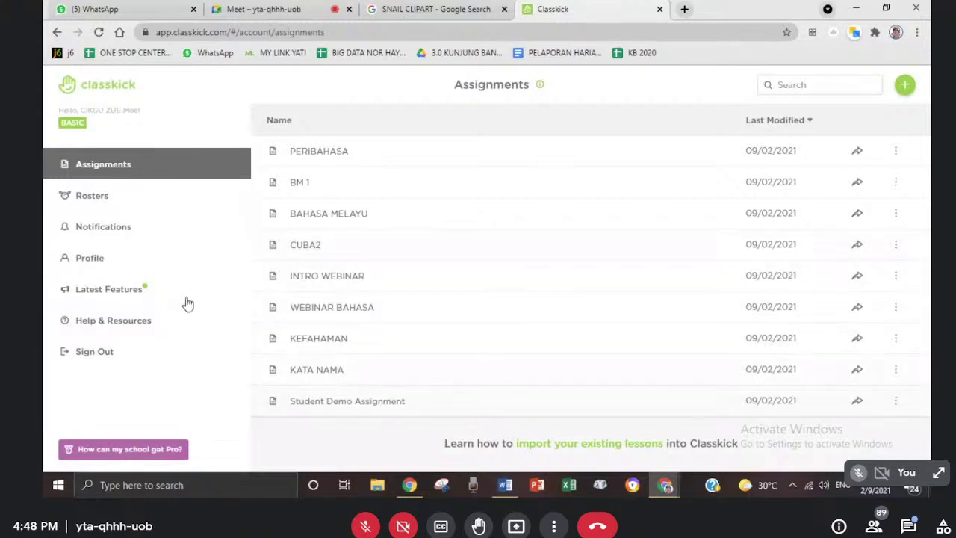
- Switch to the Google Meet call, then to the SNAIL CLIPART image search
click(263, 10)
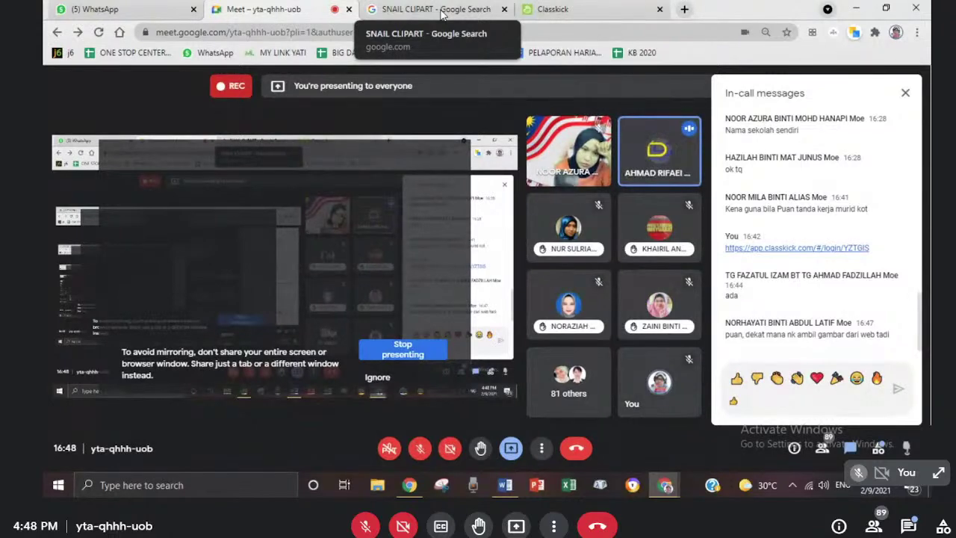
click(442, 15)
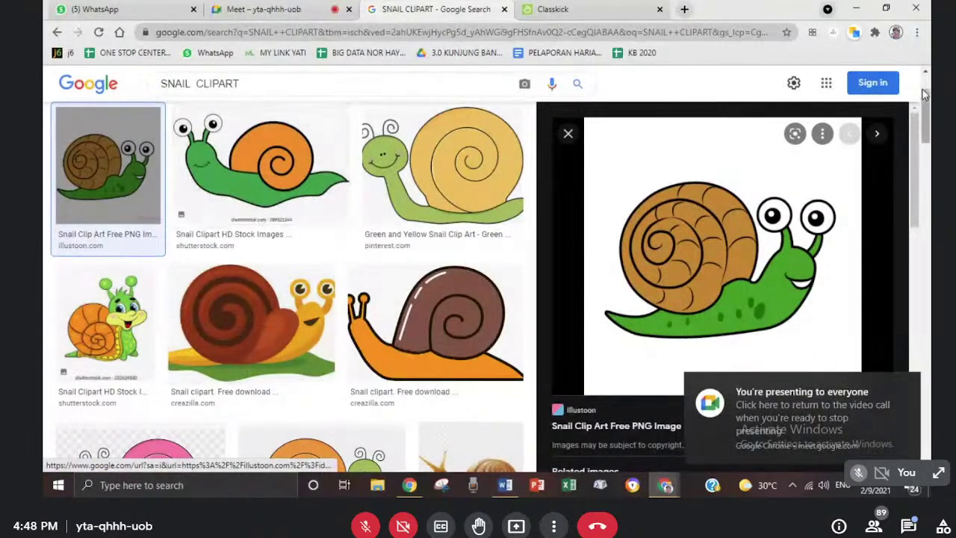
- Close the snail preview and search Google Images for 'monley clipart'
click(567, 133)
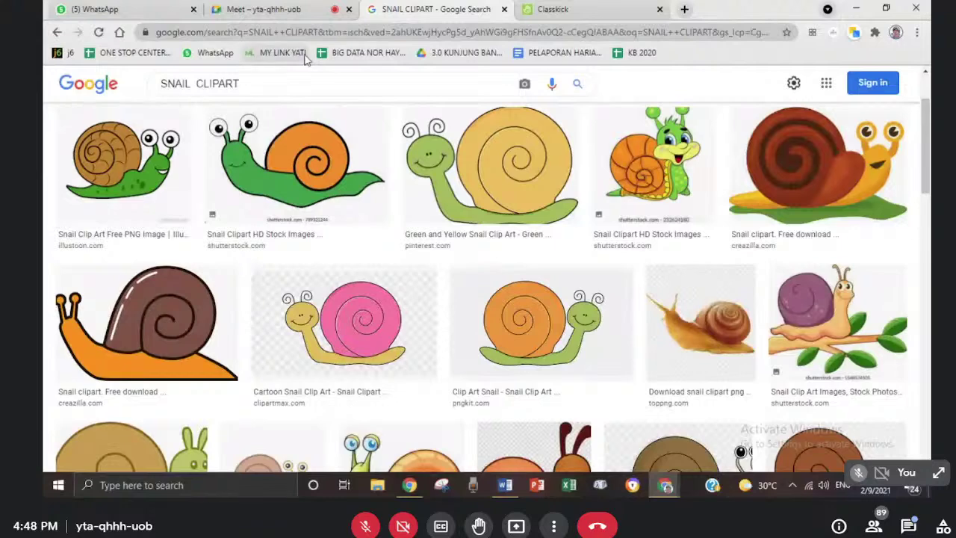
drag(240, 84, 129, 104)
text(mo)
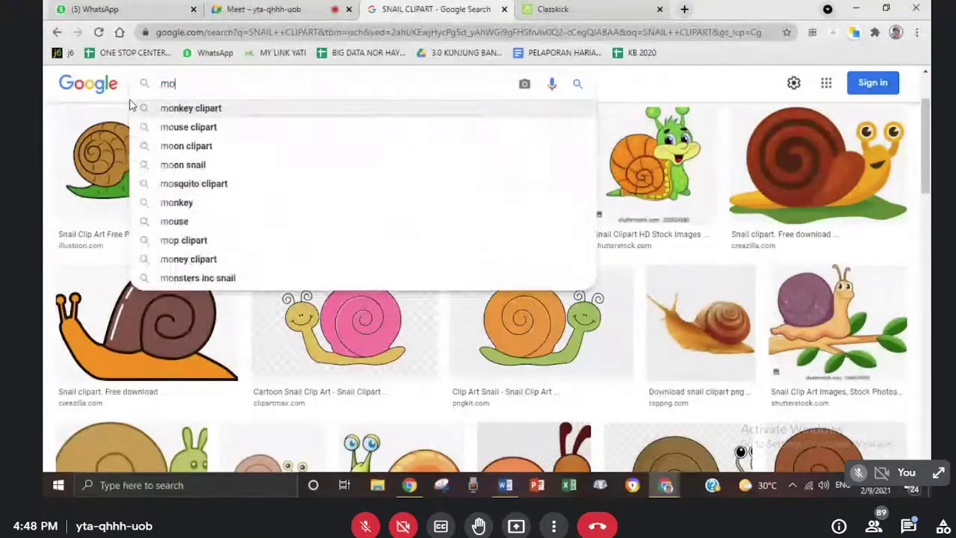
text(nley clipar)
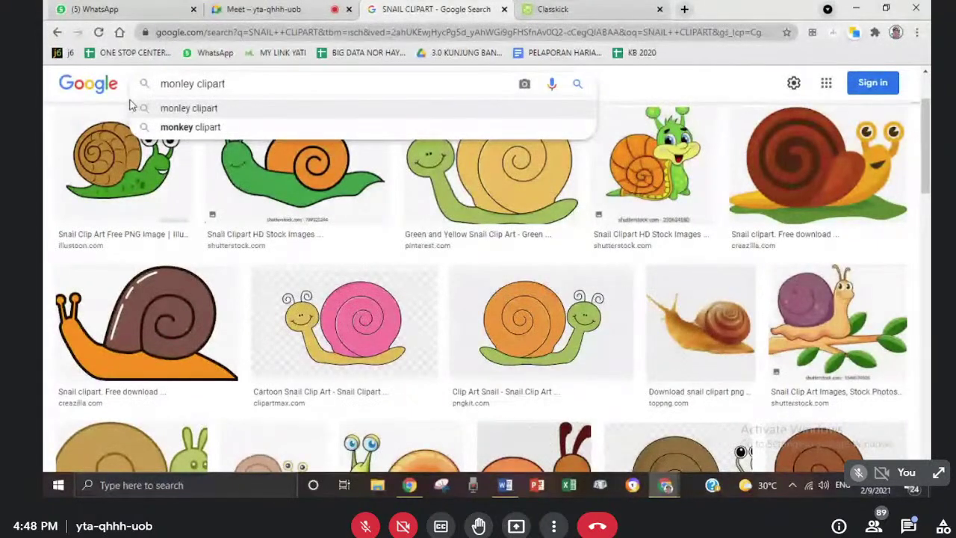
text(t)
key(Return)
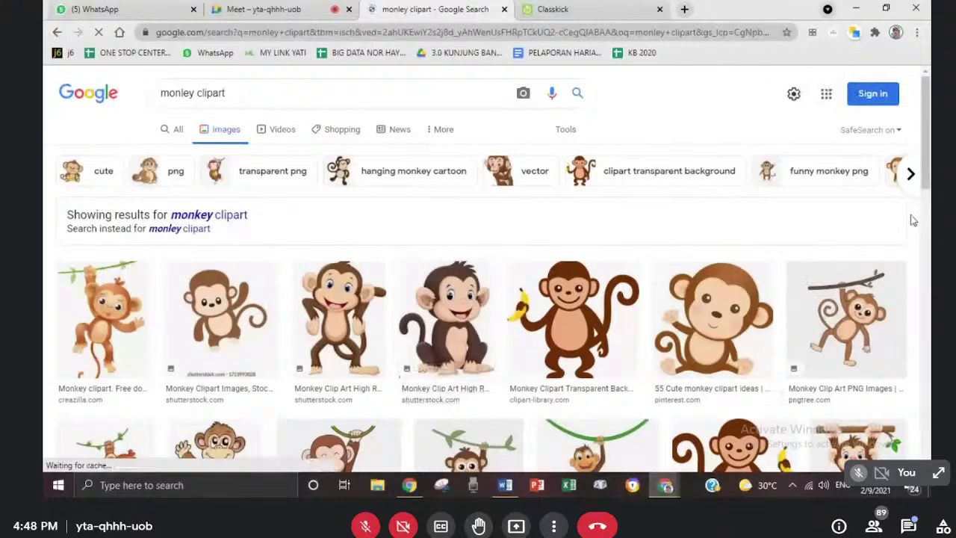
scroll(926, 195, down, 2)
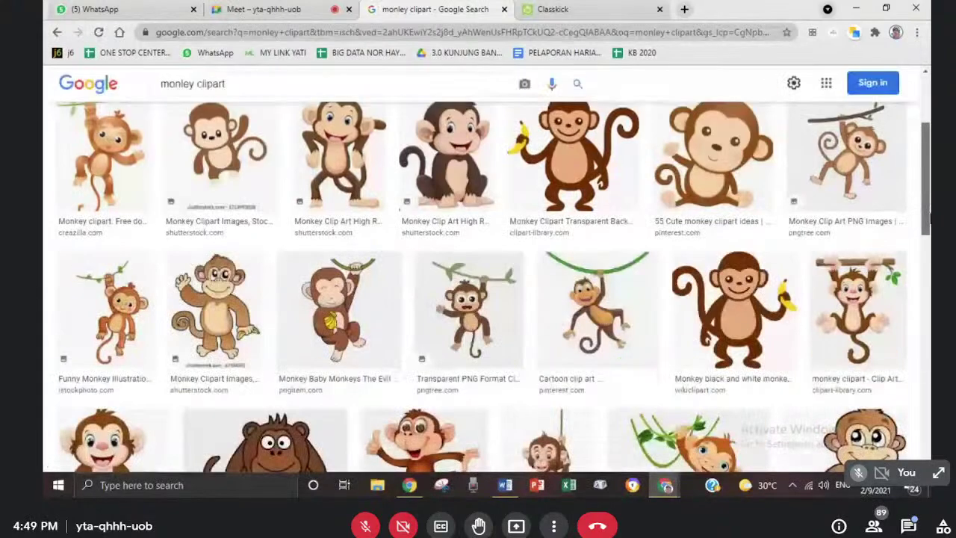
scroll(926, 195, down, 2)
scroll(560, 145, up, 5)
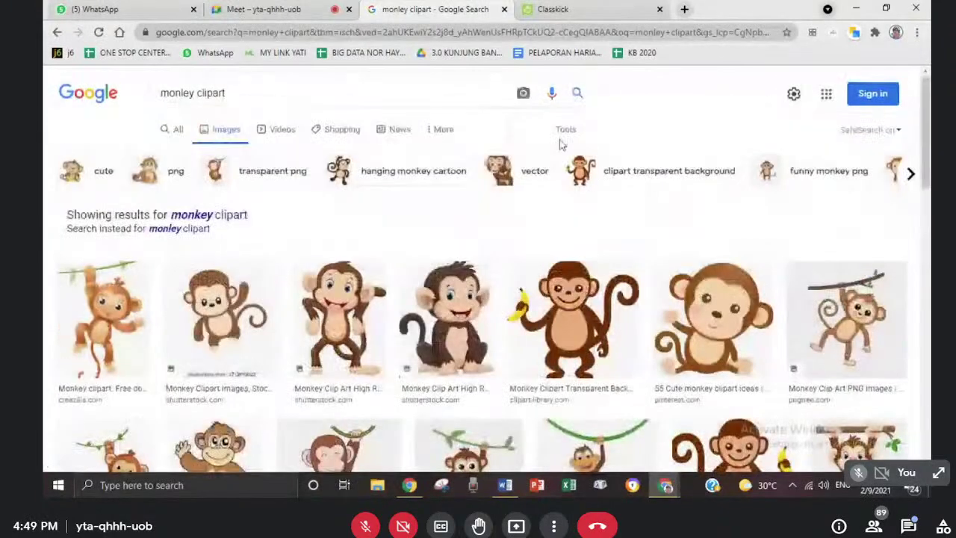
- Refine the search to 'monley with flower clipart' and preview the monkey with a blue flower
click(197, 92)
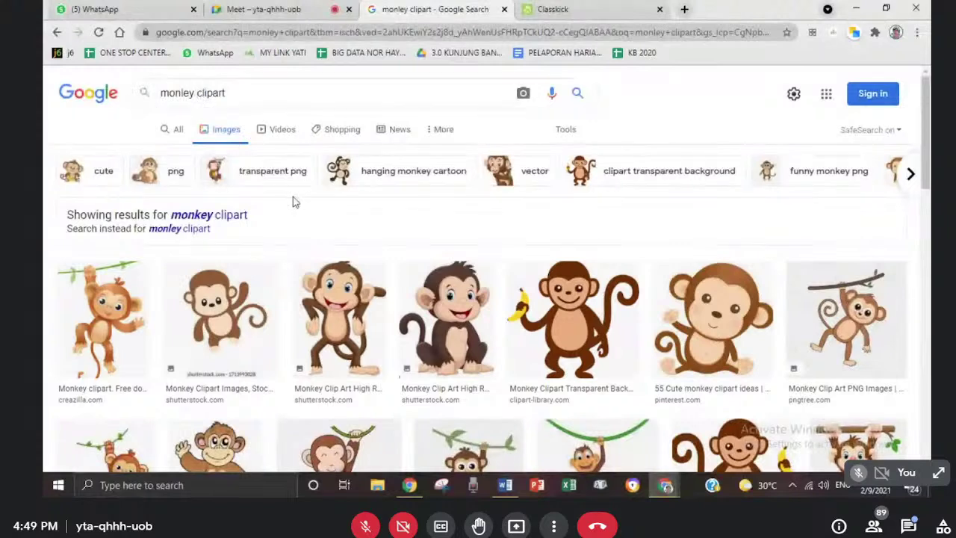
text(with)
text( flo)
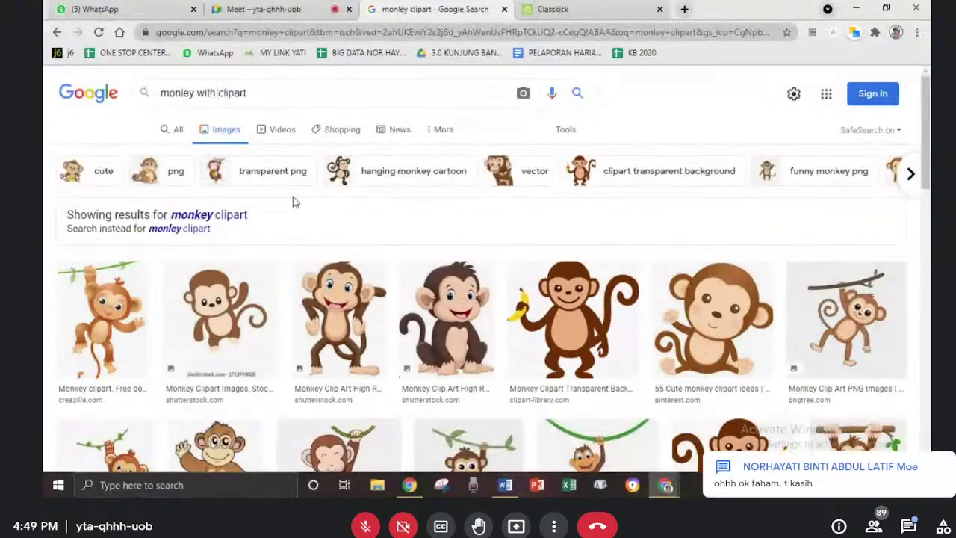
text(wer)
key(Return)
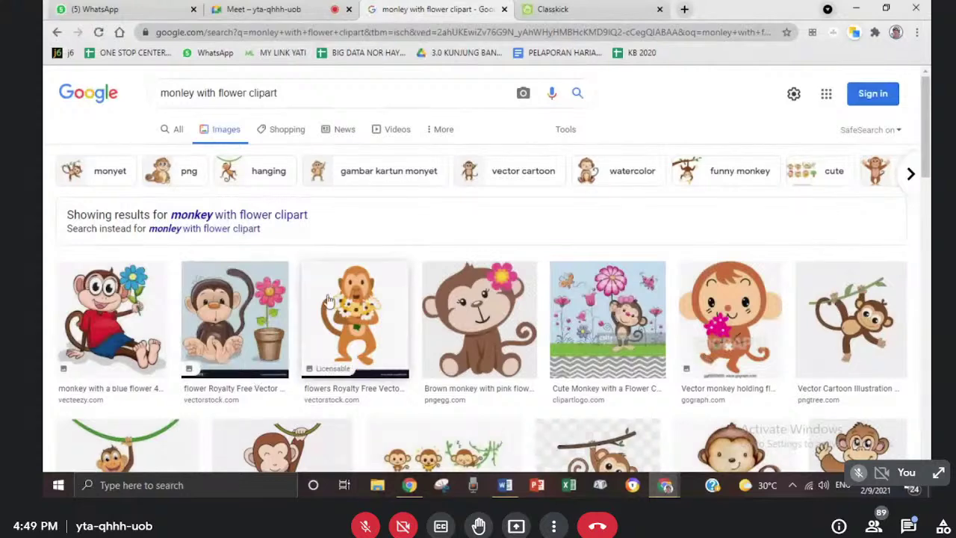
click(137, 301)
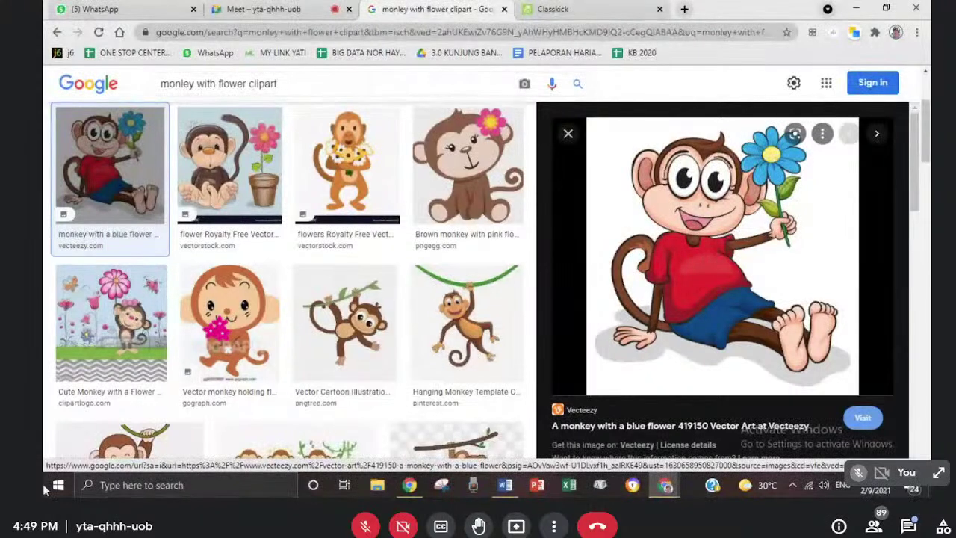
right_click(690, 248)
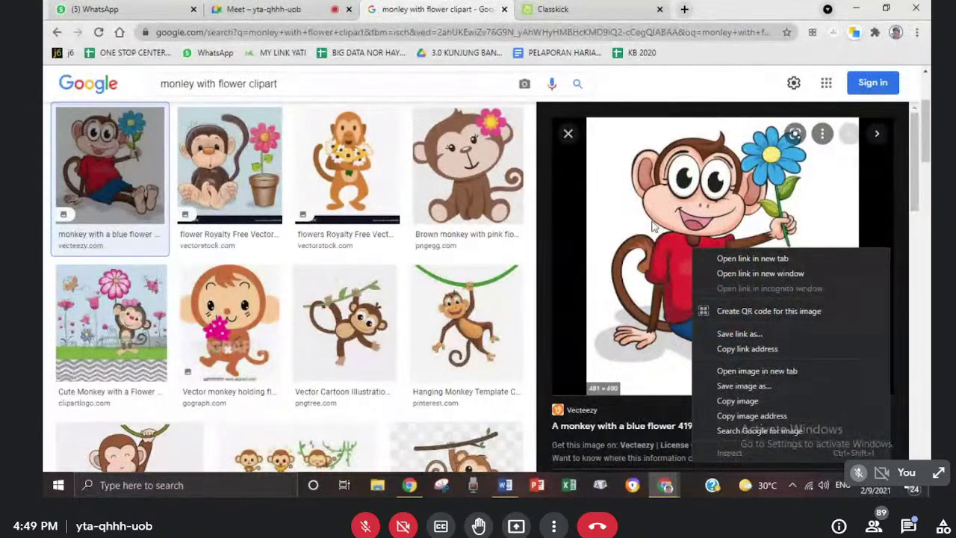
click(193, 82)
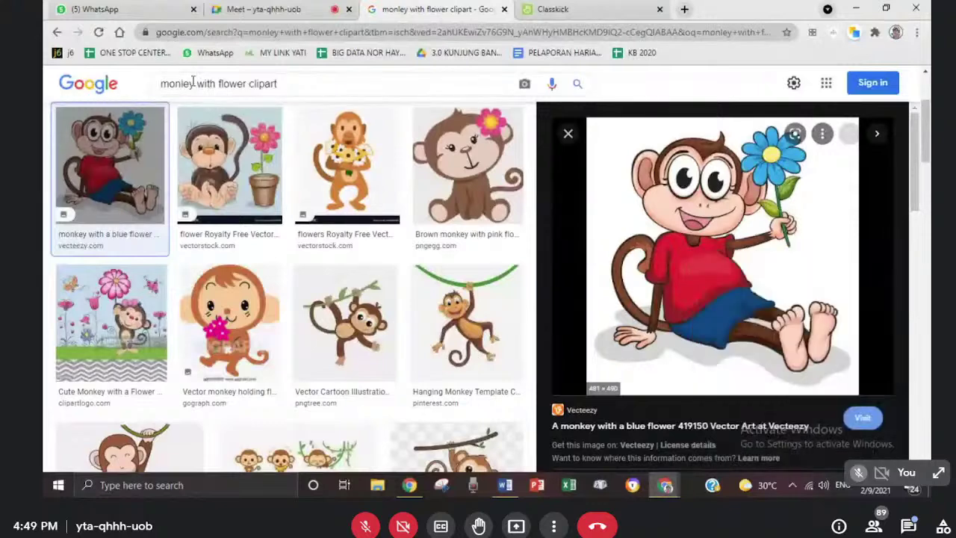
click(193, 83)
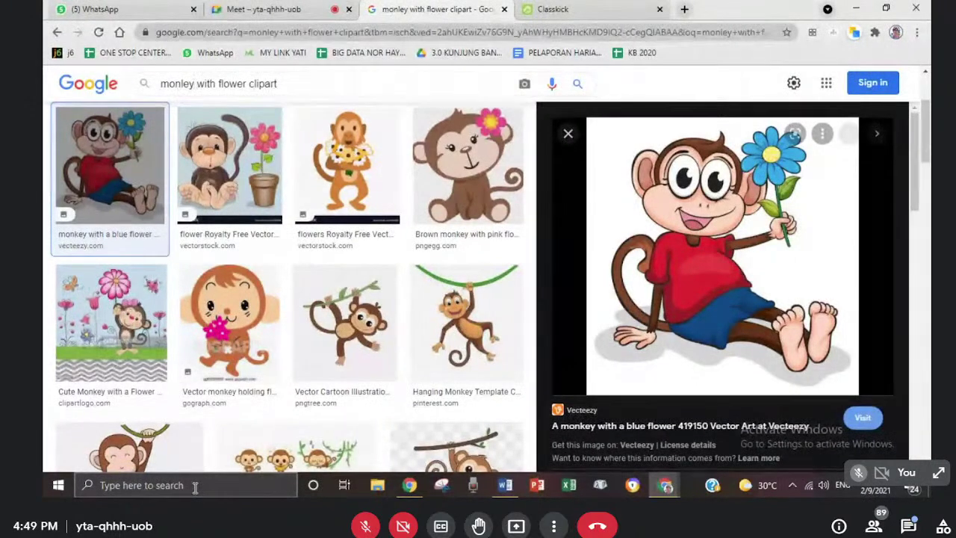
- Send the pasted Classkick reply and 'soalan dr youtube' in the Meet chat, then close the chat
click(235, 9)
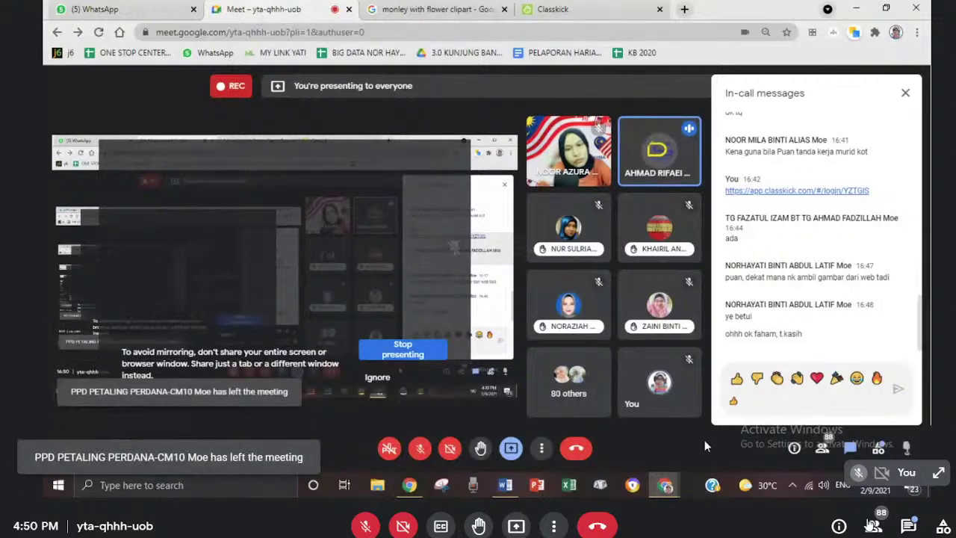
click(908, 525)
text(classkick ini mmg kene live ye Pn Yati)
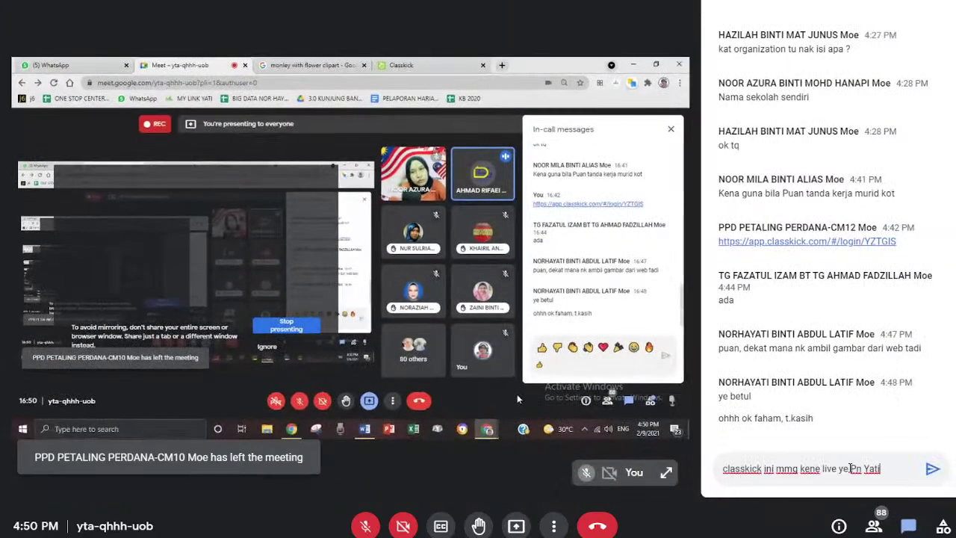
click(932, 470)
text(soalan)
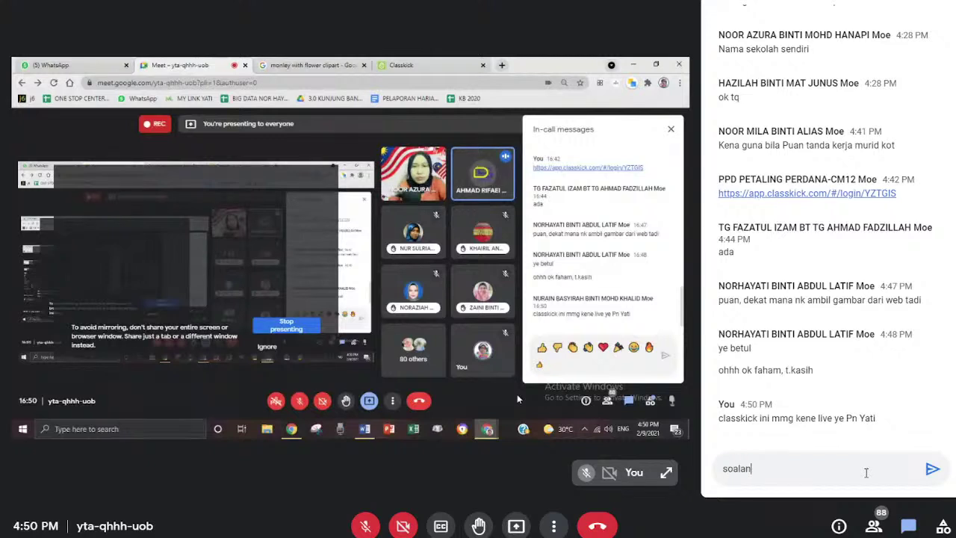
text( dr youtube)
key(Return)
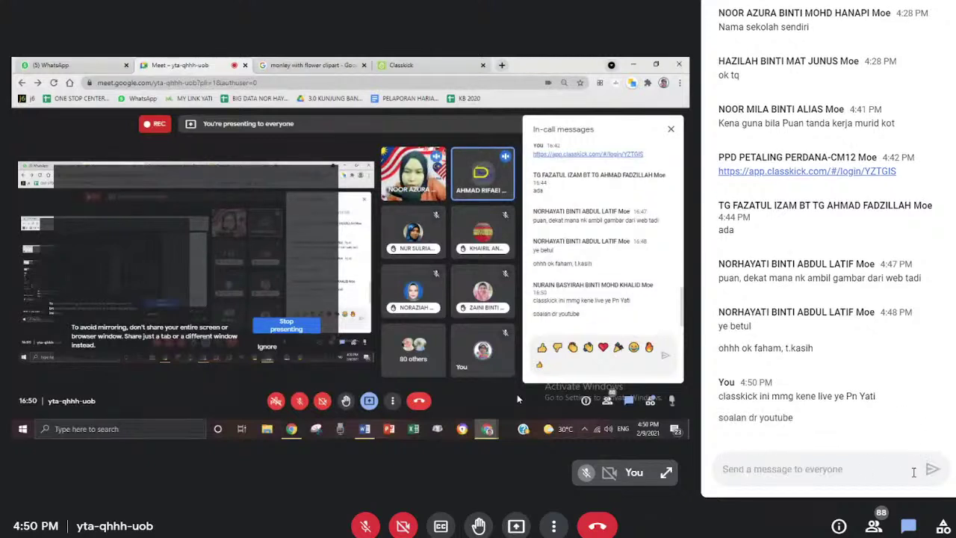
click(917, 532)
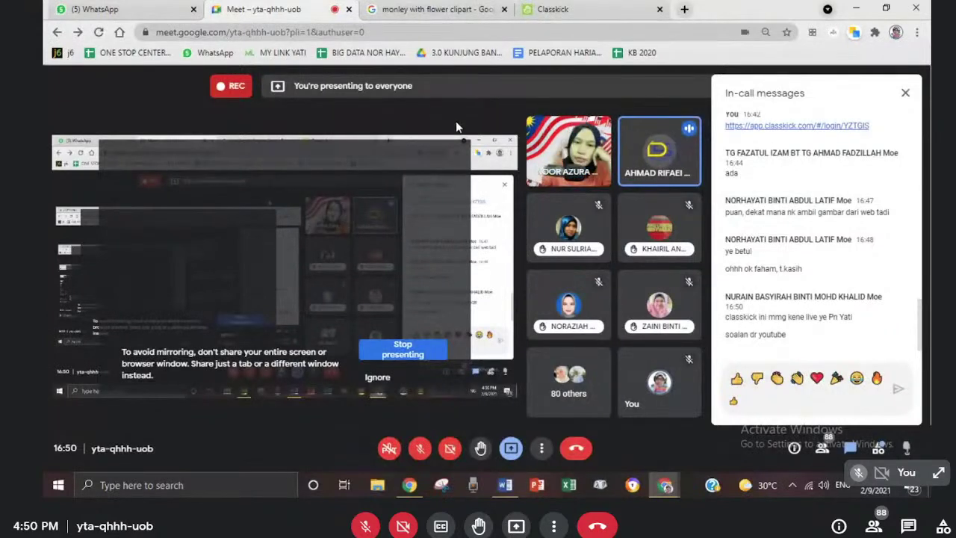
- Toggle the Meet call out of and back into full screen, then close the in-call messages panel
click(542, 449)
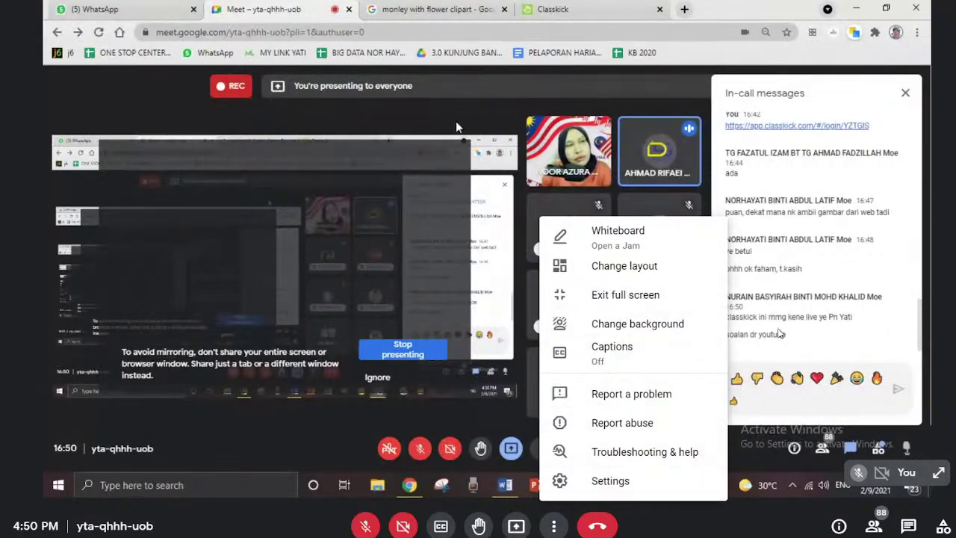
click(620, 296)
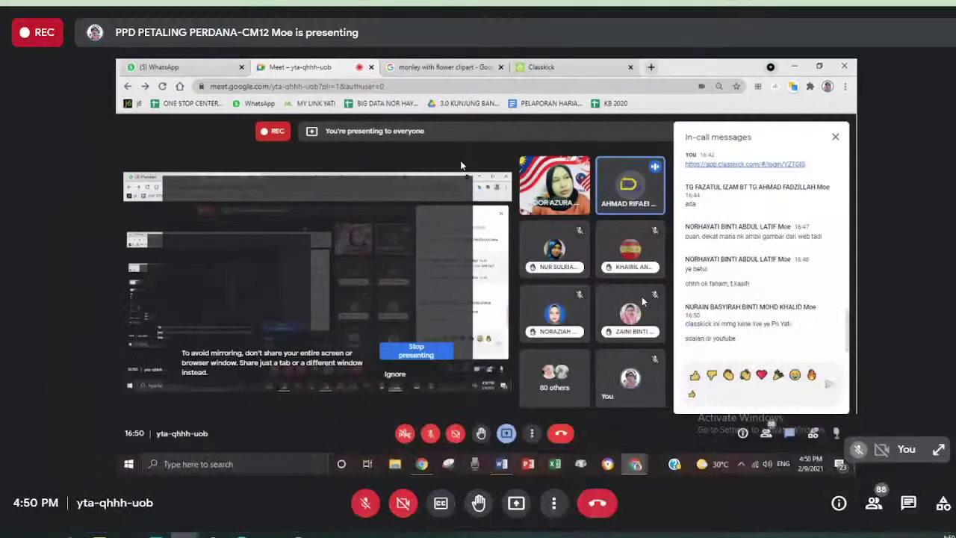
click(553, 503)
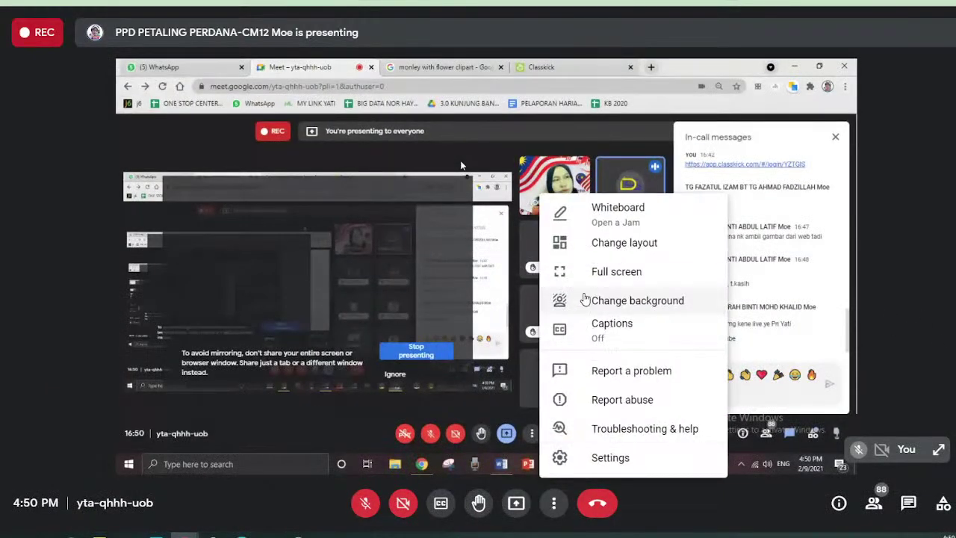
click(610, 276)
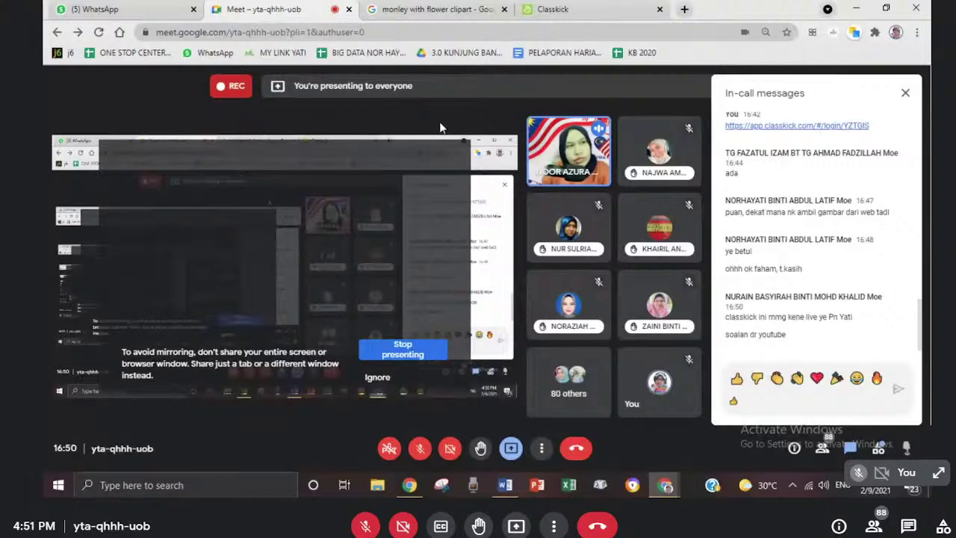
click(905, 92)
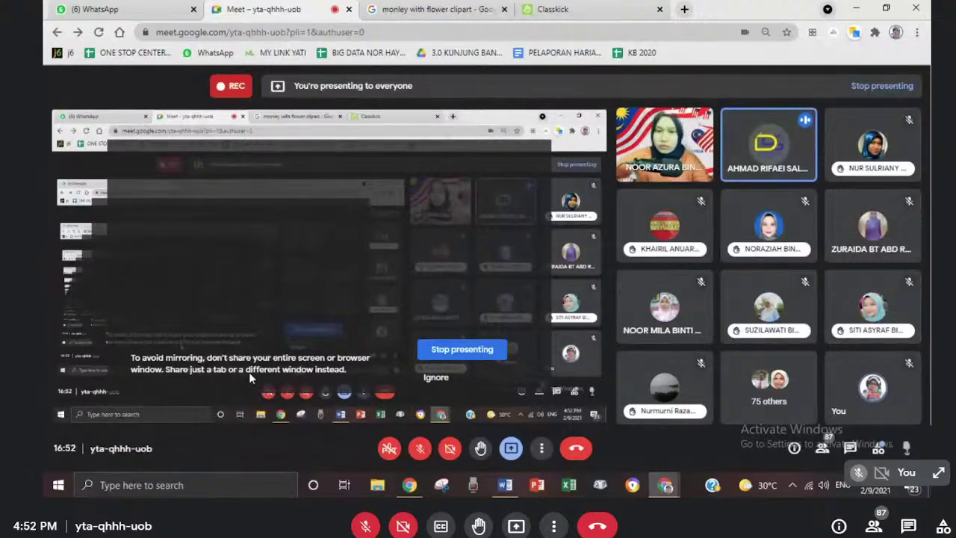
- Open the PERIBAHASA assignment's Assign tab in Classkick to see the WEBINAR BAHASA roster
click(551, 10)
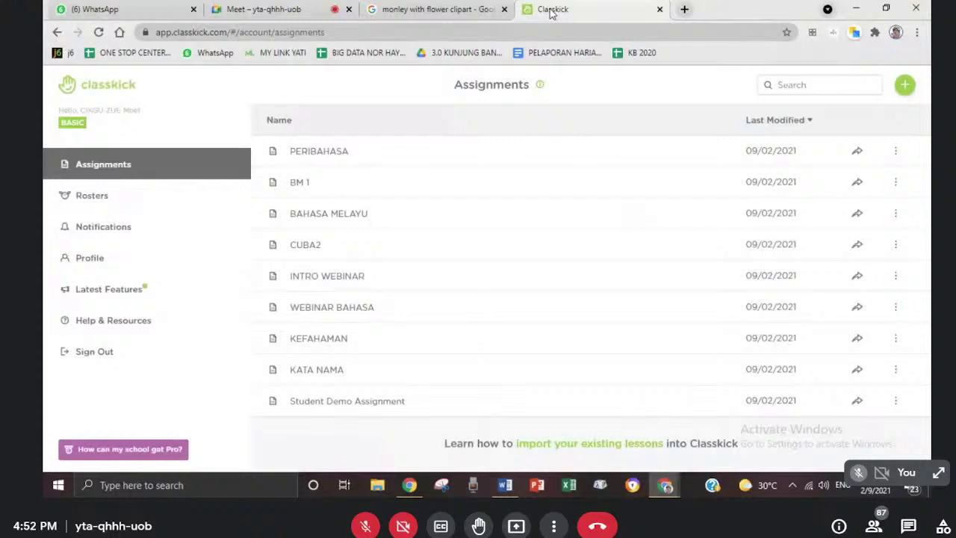
click(330, 153)
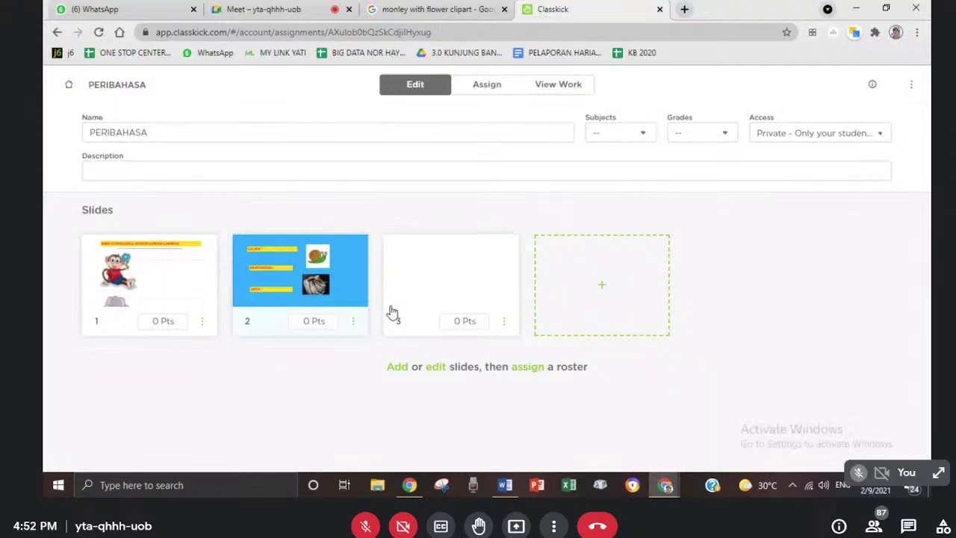
click(486, 83)
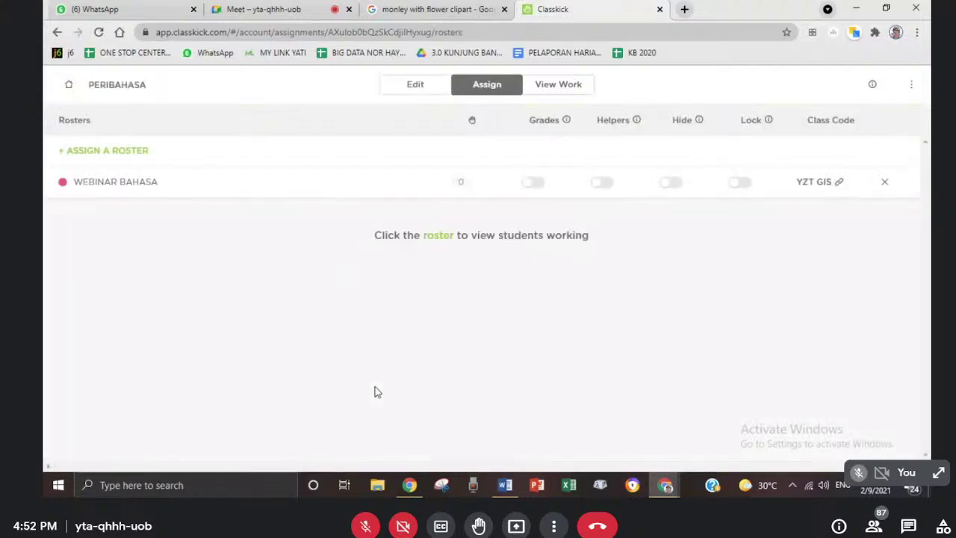
click(738, 183)
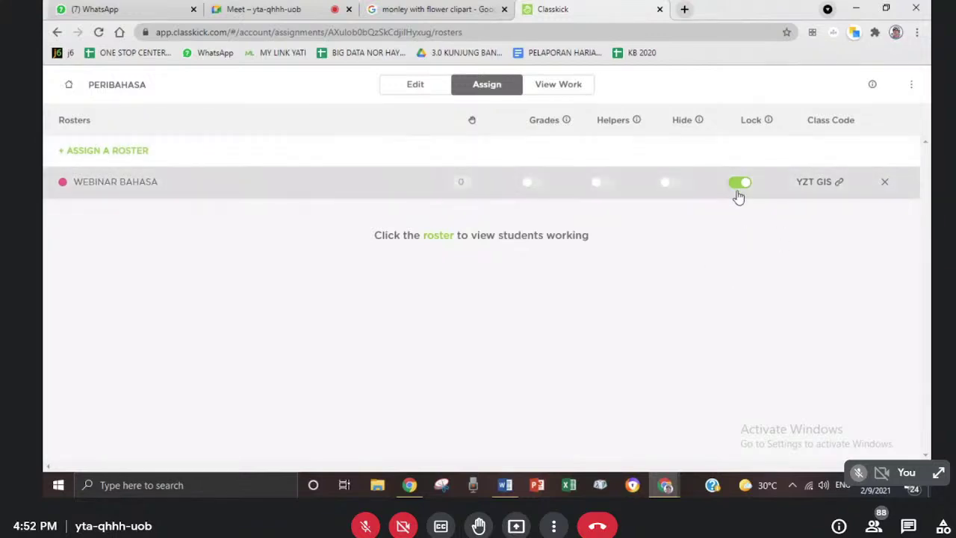
click(739, 187)
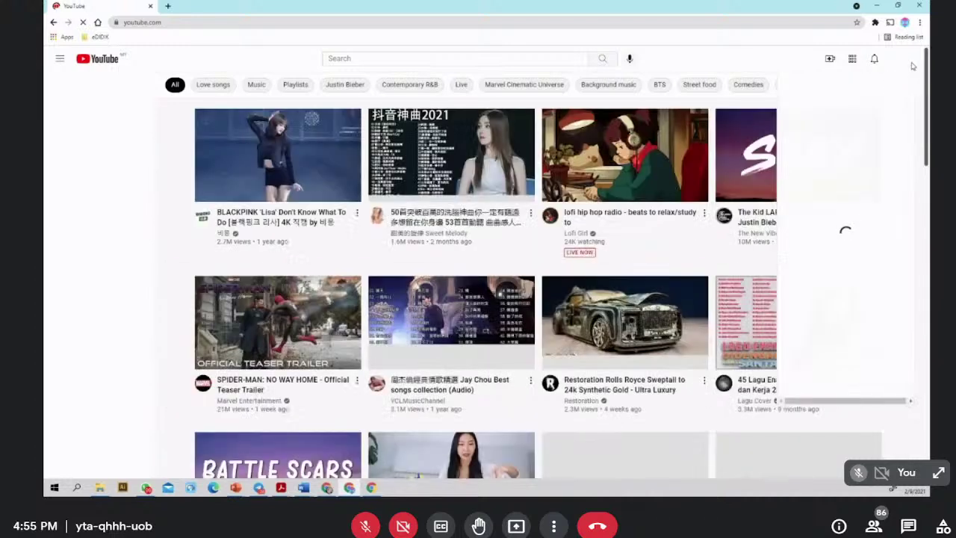
- Choose Create a channel from the YouTube account menu
click(902, 63)
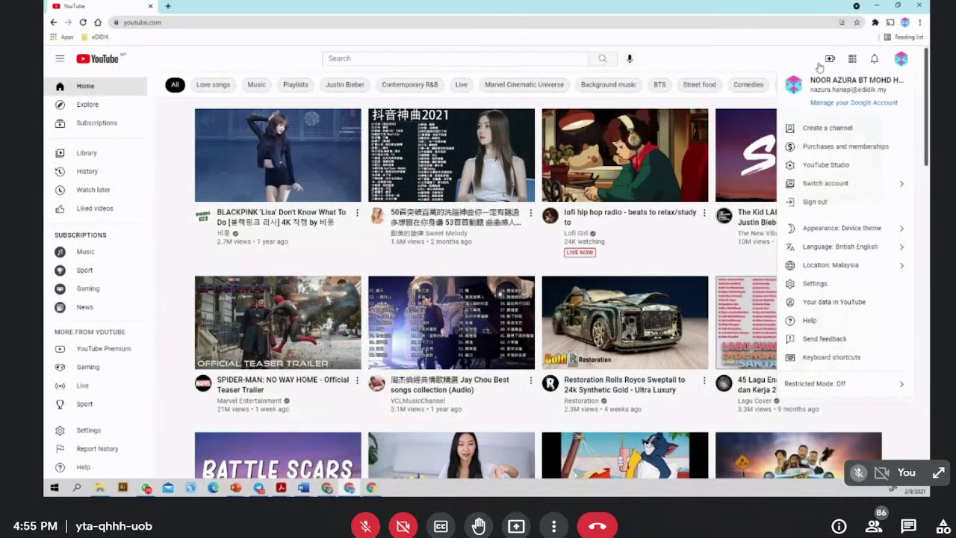
click(900, 63)
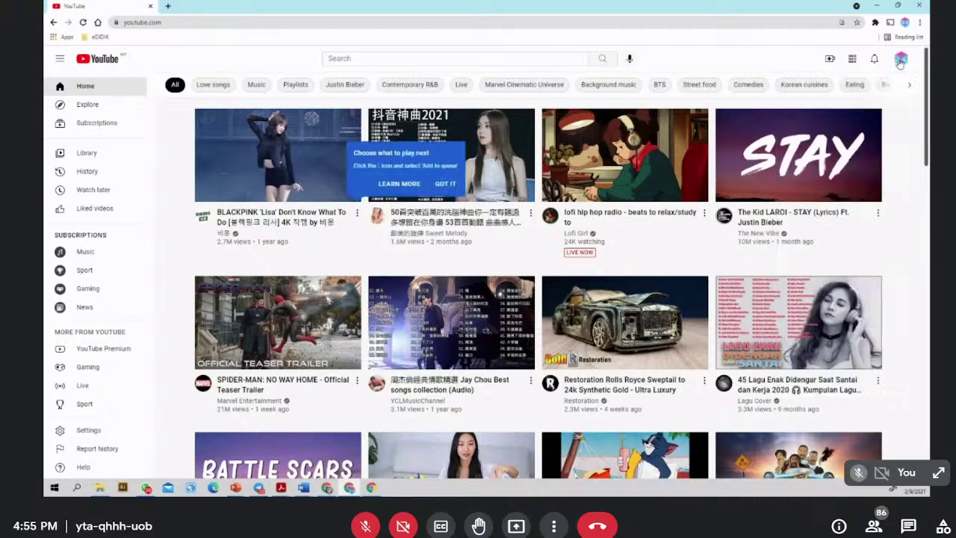
click(900, 63)
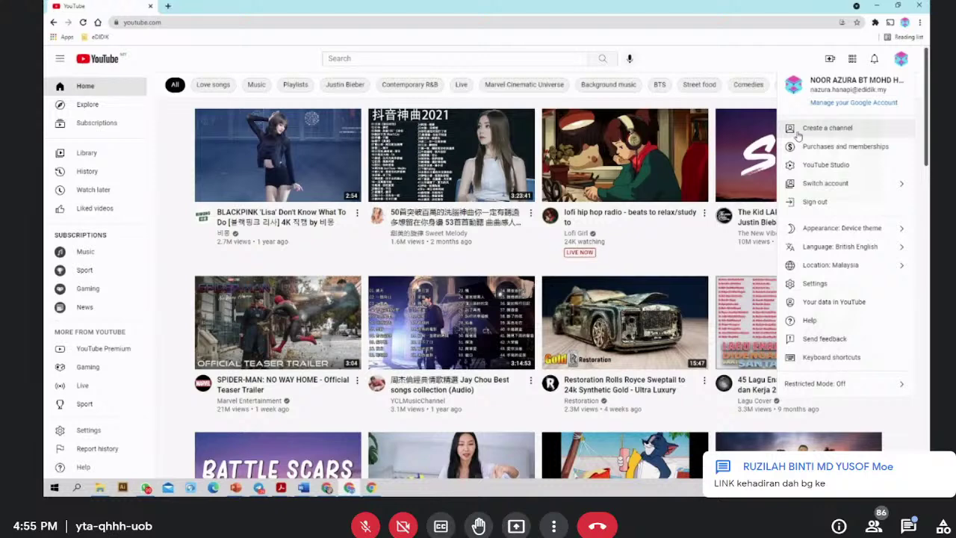
click(845, 133)
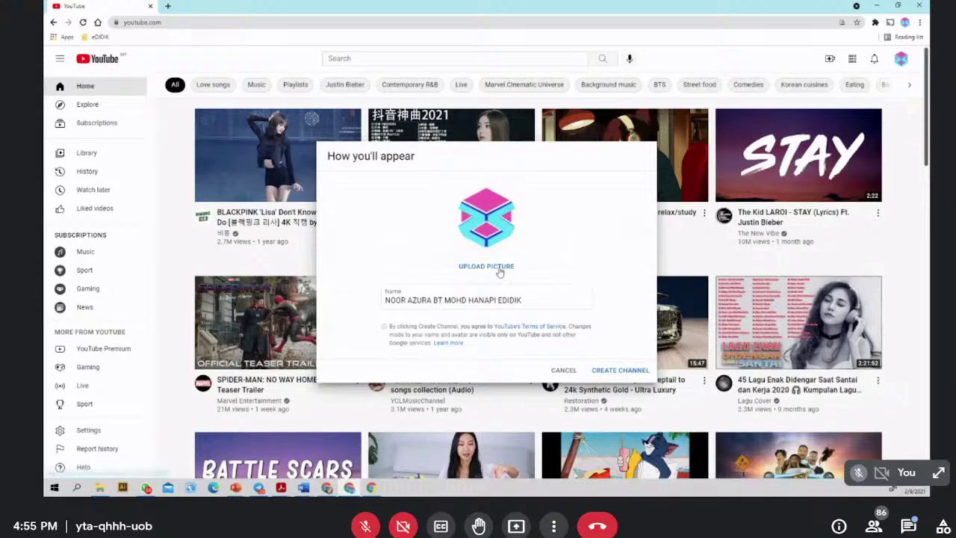
- Overwrite the channel Name field, entering 'KGU ZURA'
click(530, 300)
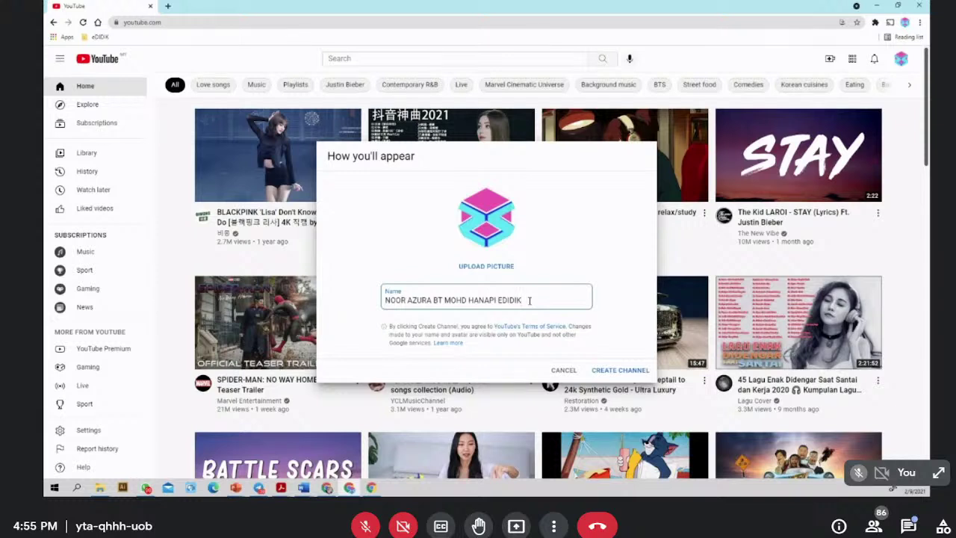
drag(530, 300, 381, 300)
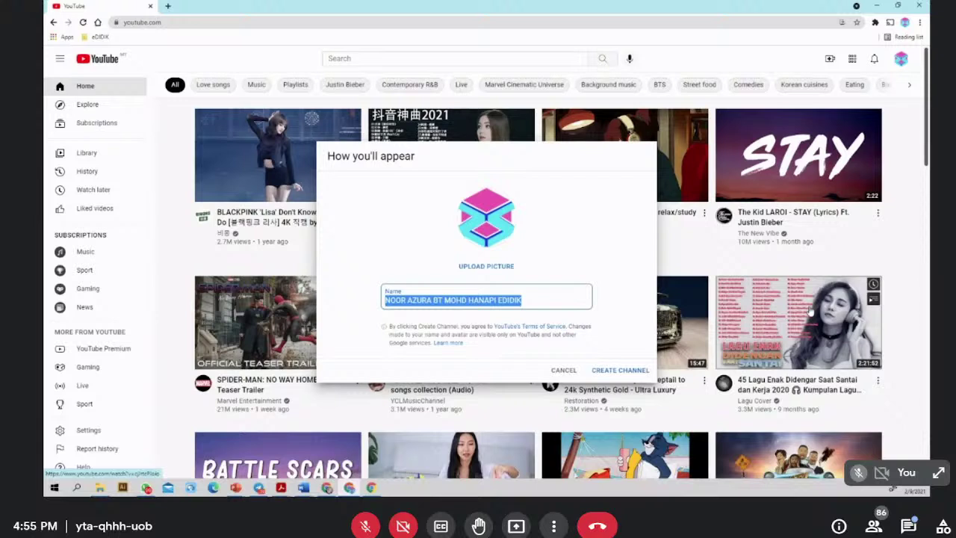
text(Cik)
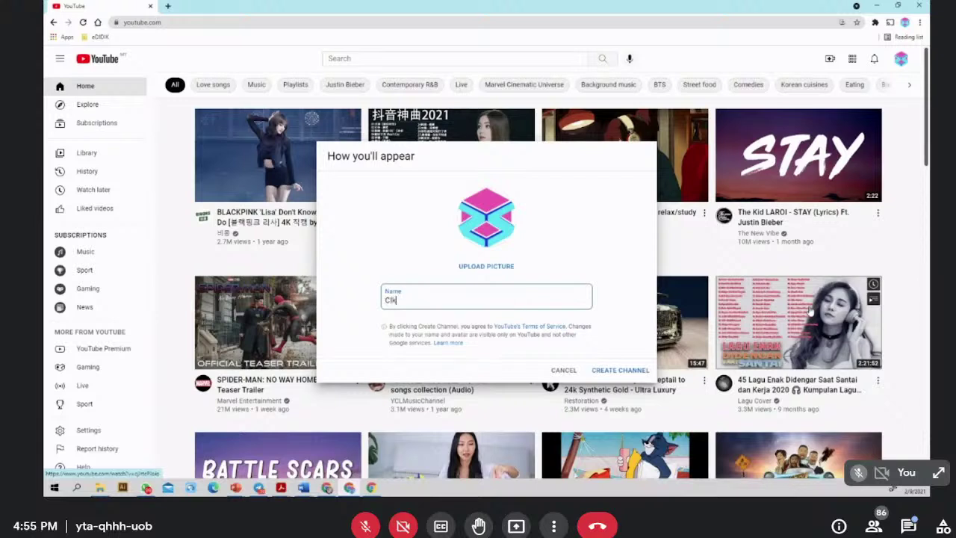
key(BackSpace)
text(KGU ZURA)
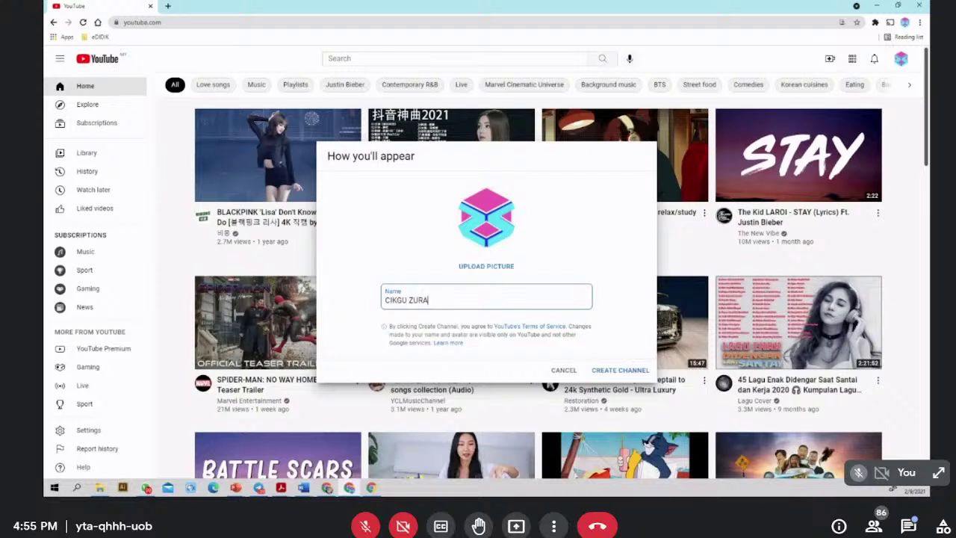
right_click(717, 127)
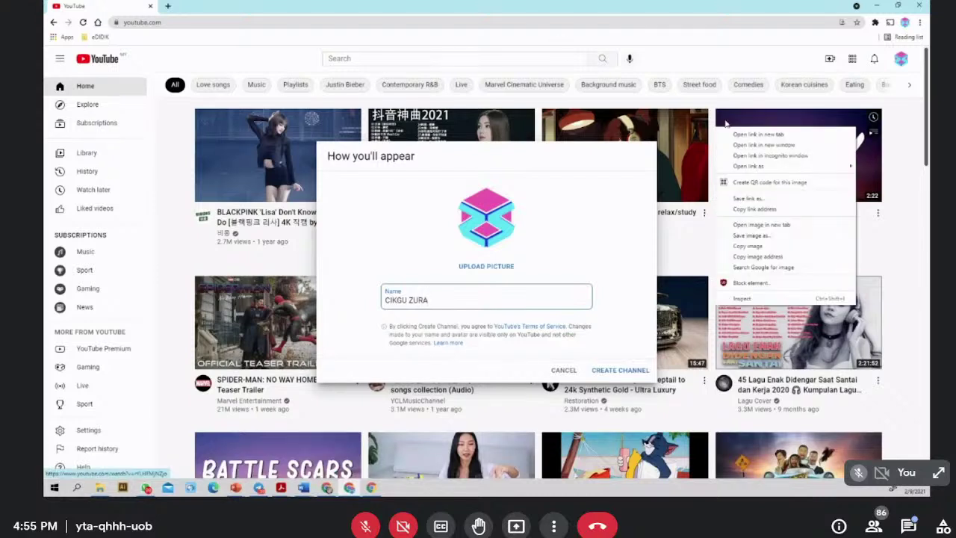
- Adjust the browser window and page zoom so the channel dialog fits on screen
click(920, 23)
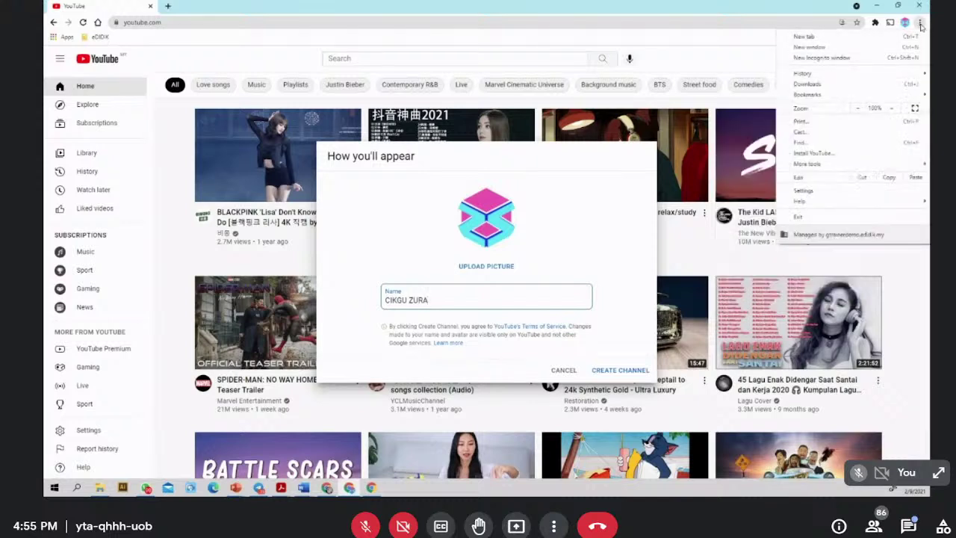
click(921, 26)
click(920, 25)
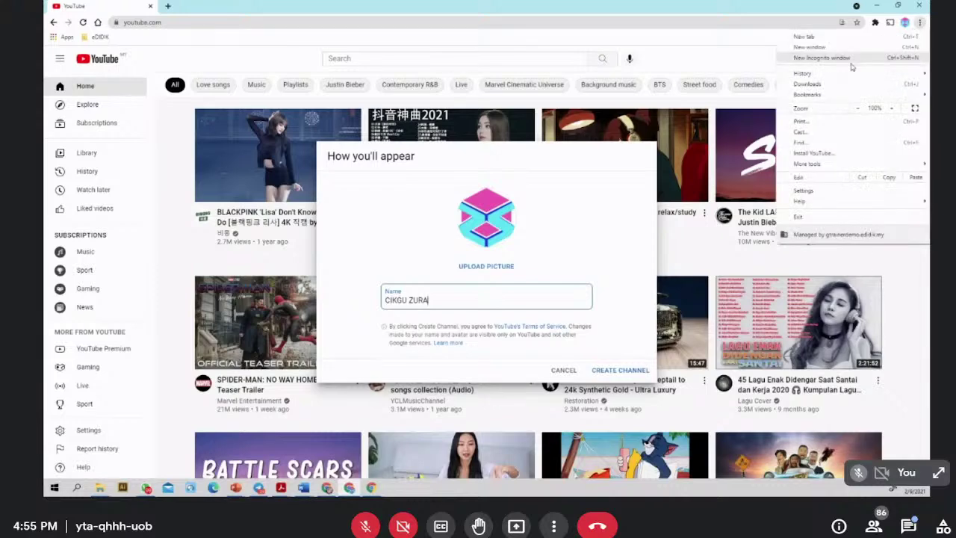
click(749, 61)
double_click(762, 14)
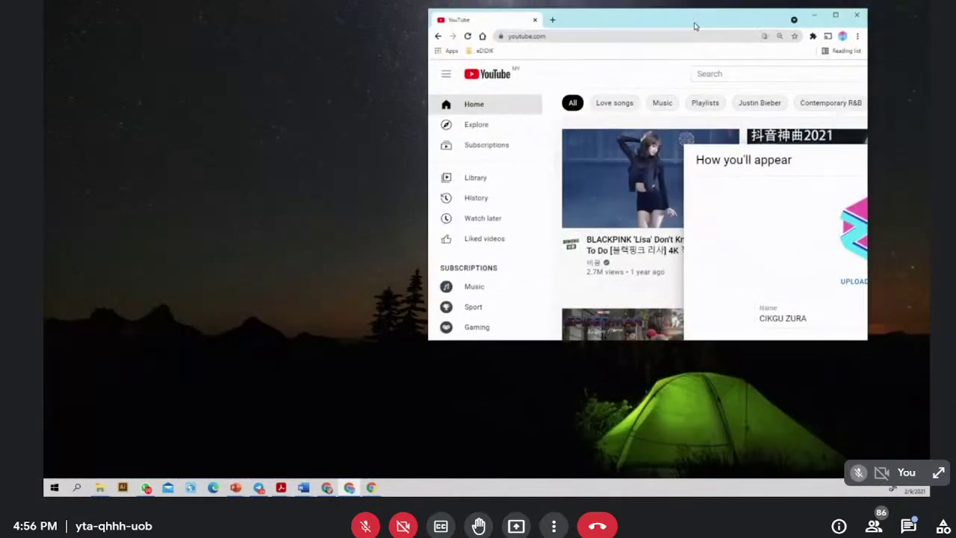
click(838, 14)
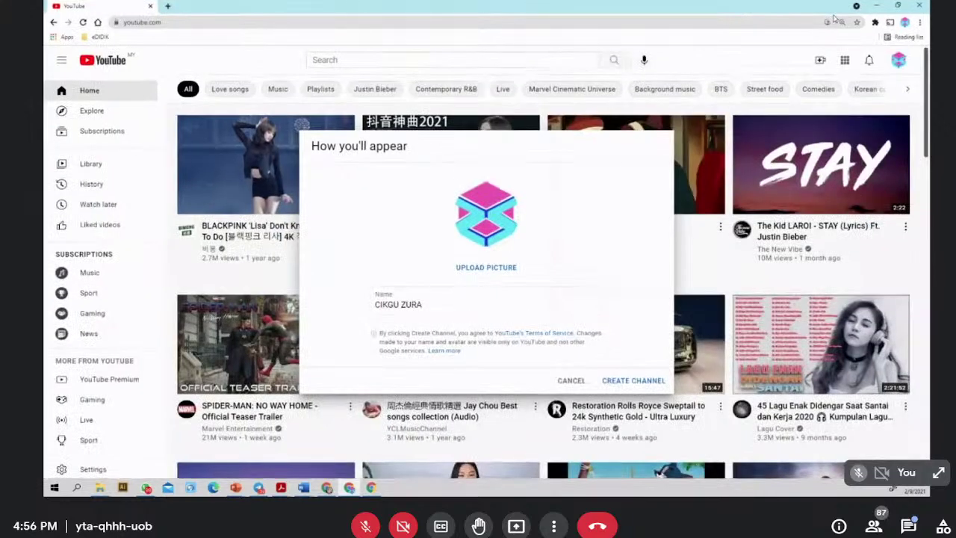
key(ctrl+plus)
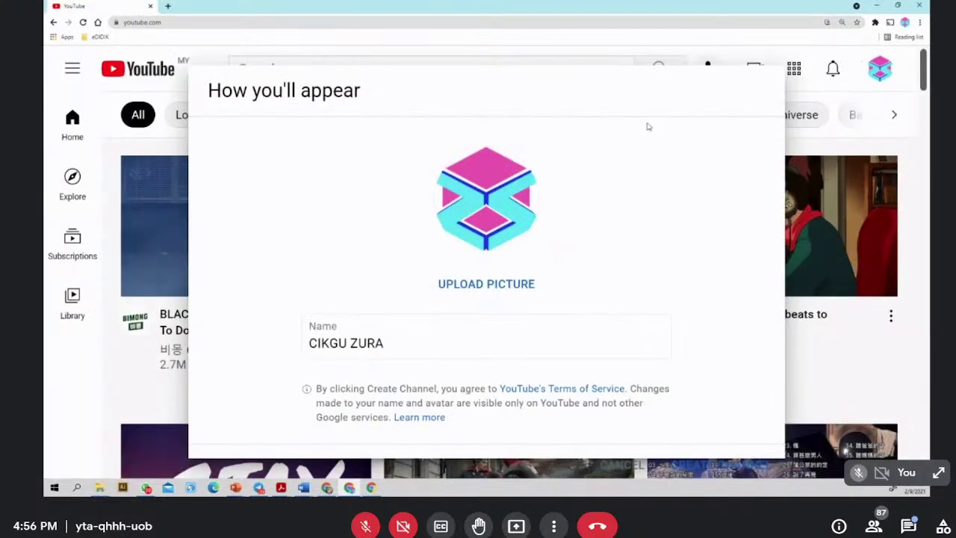
key(ctrl+plus)
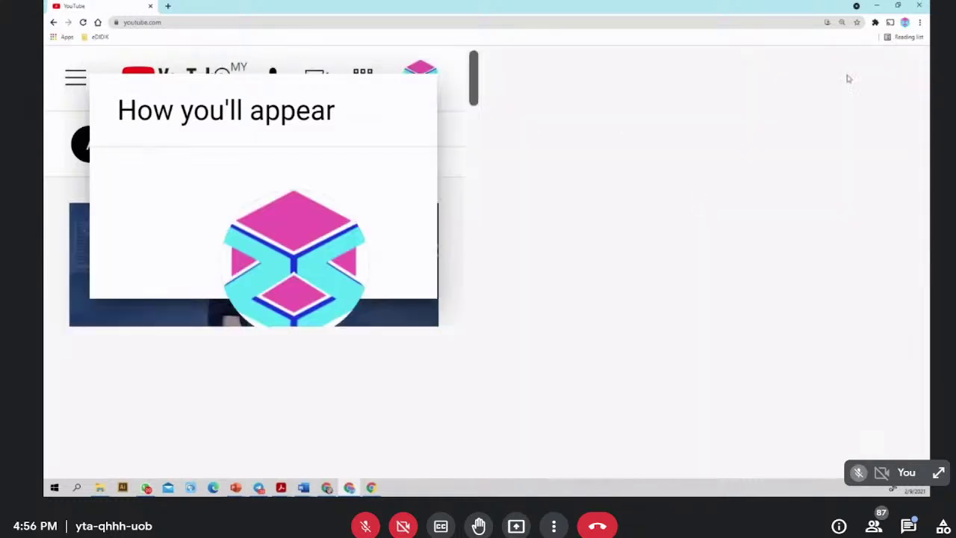
click(919, 22)
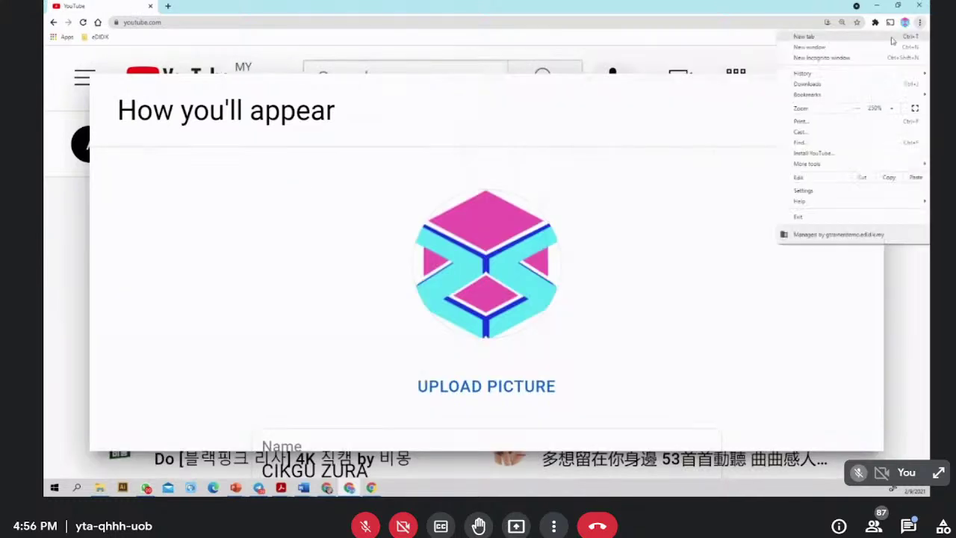
click(859, 110)
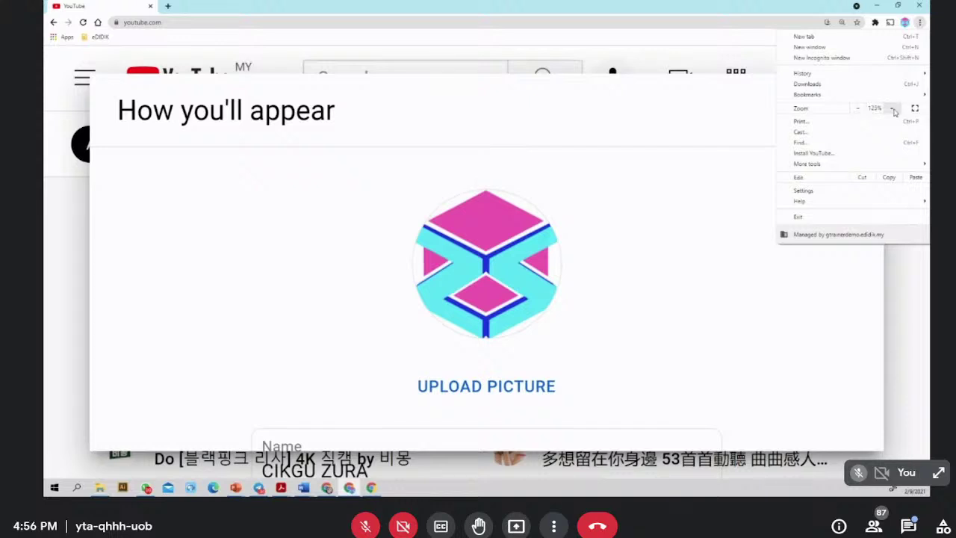
click(899, 374)
key(ctrl+minus)
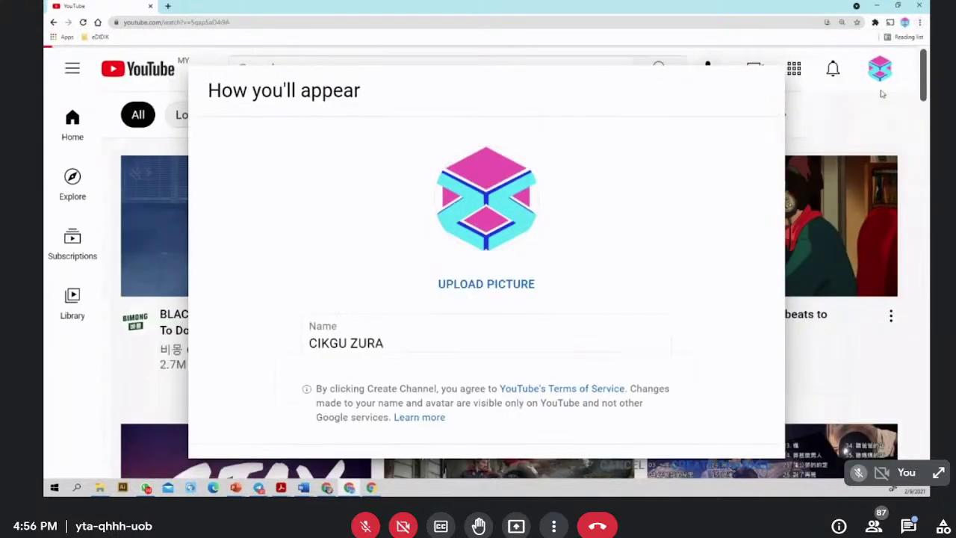
key(ctrl+minus)
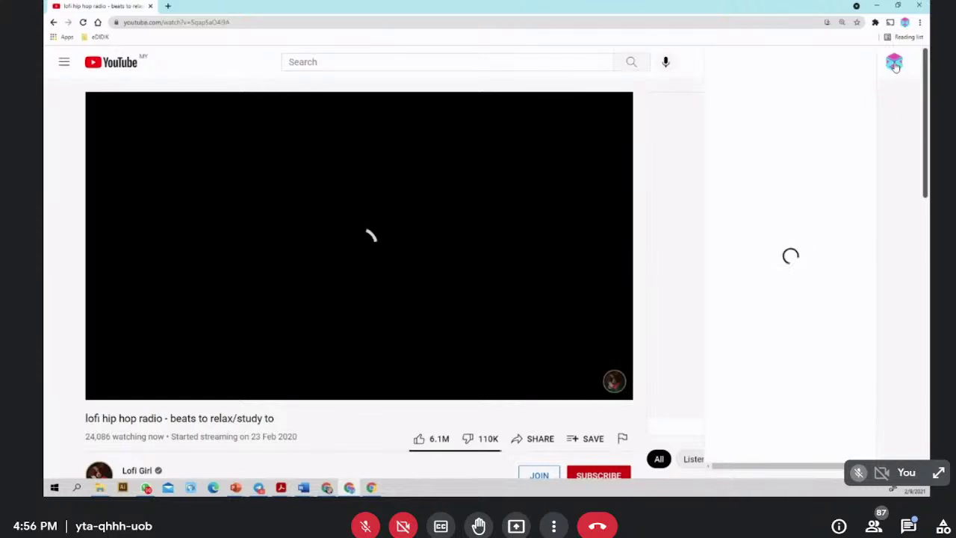
- Reopen the channel-creation dialog through the account menu's Create a channel
click(916, 70)
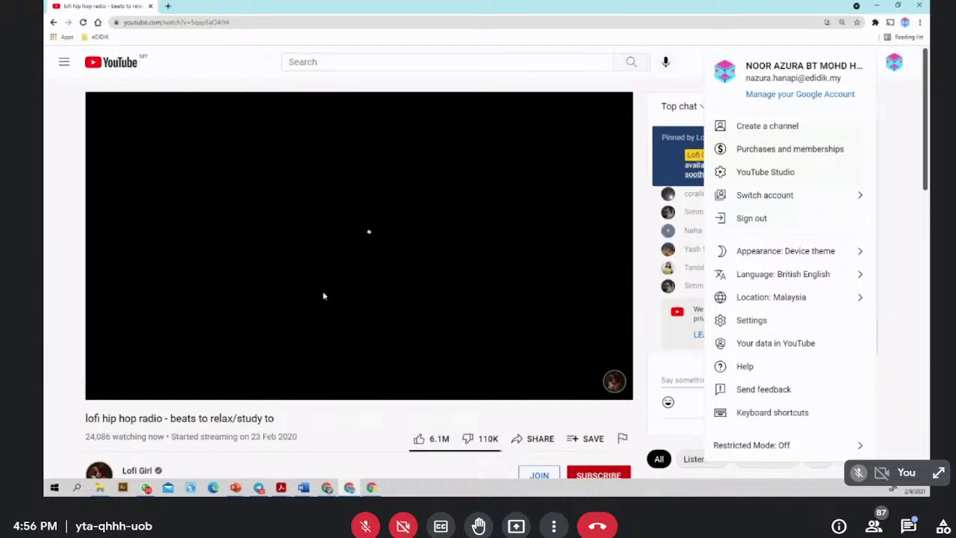
click(675, 218)
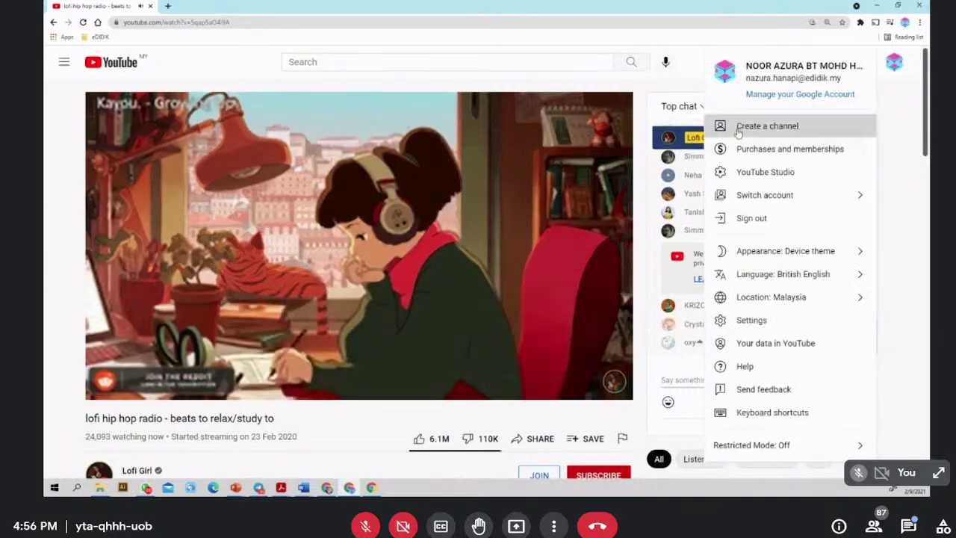
click(739, 133)
- Replace the default name with 'CHANNEL CIKGU ZURA' and create the channel
click(532, 312)
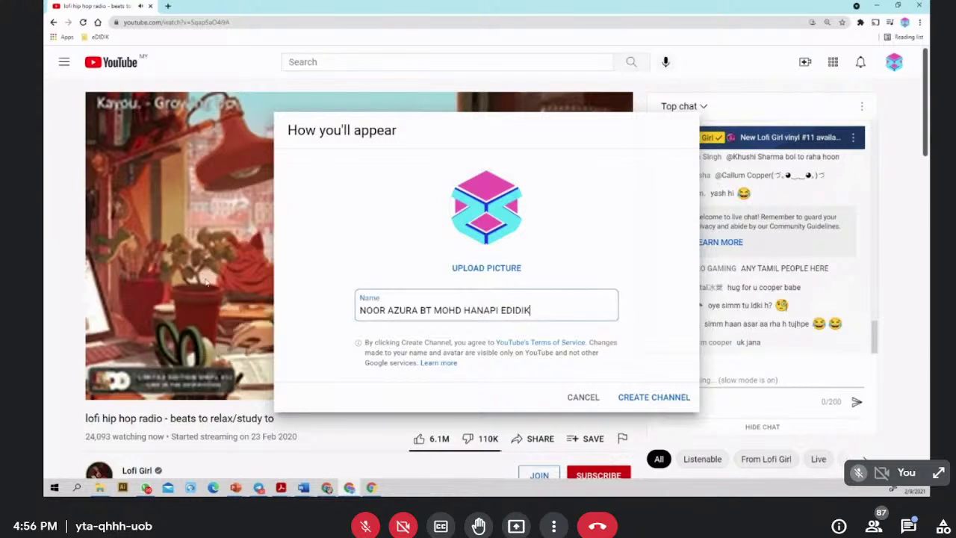
key(ctrl+a)
text(c)
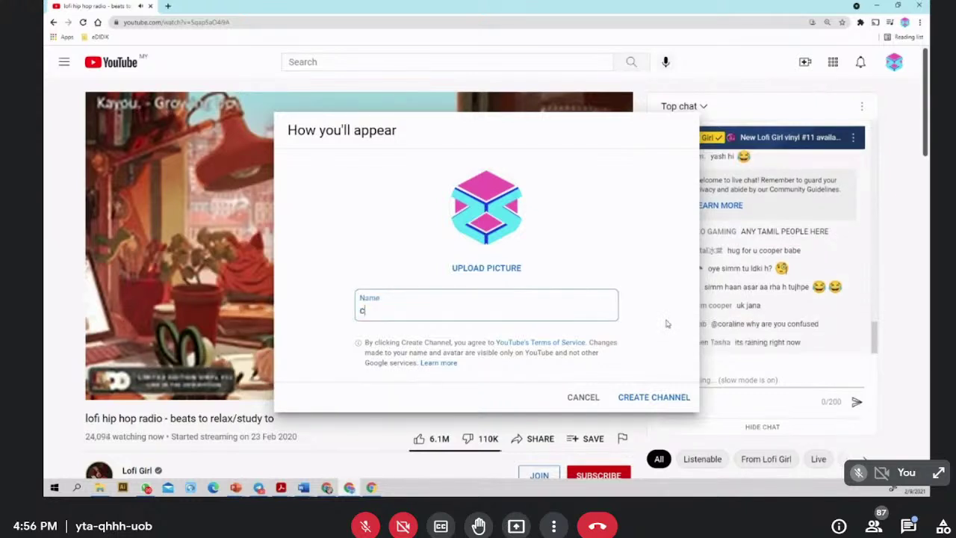
text(ikgai)
key(BackSpace)
key(BackSpace)
key(BackSpace)
key(BackSpace)
key(BackSpace)
key(BackSpace)
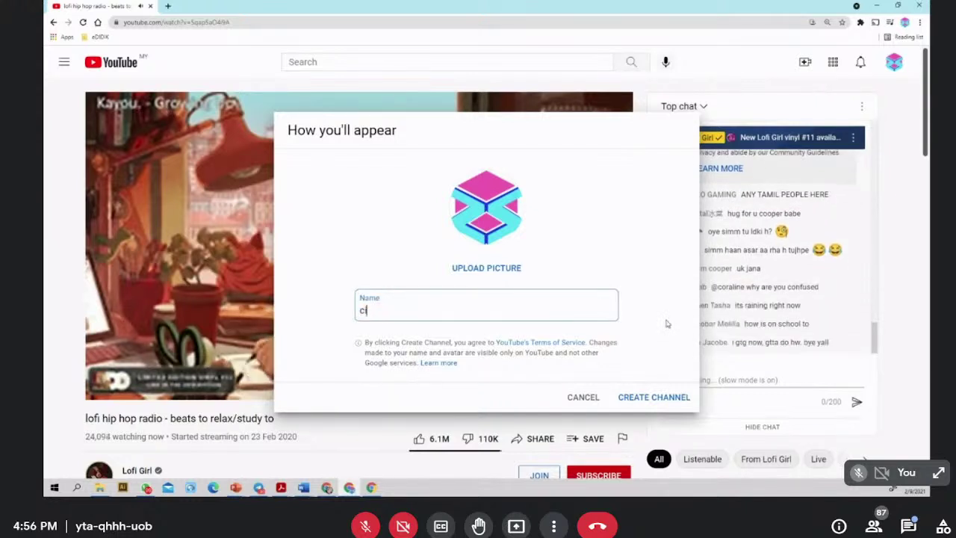
text(ch)
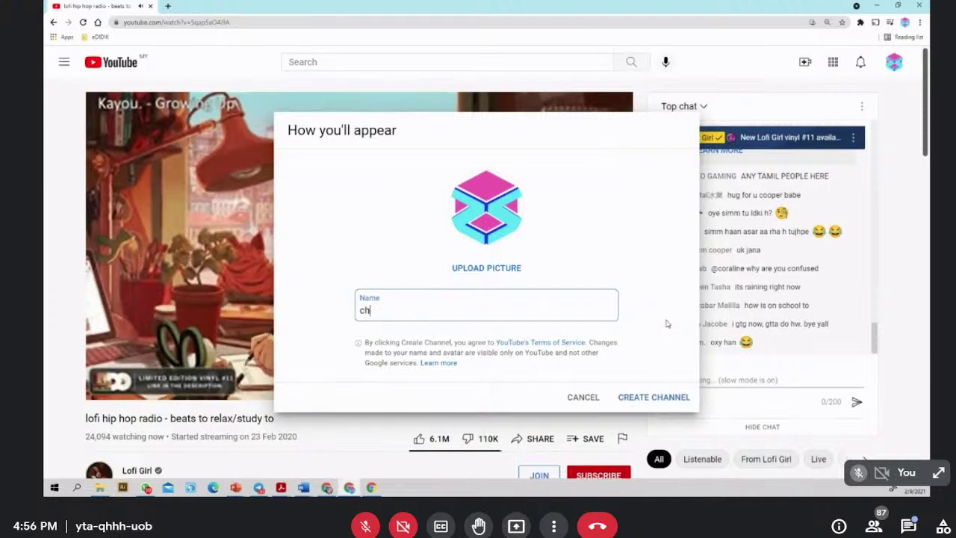
key(BackSpace)
key(BackSpace)
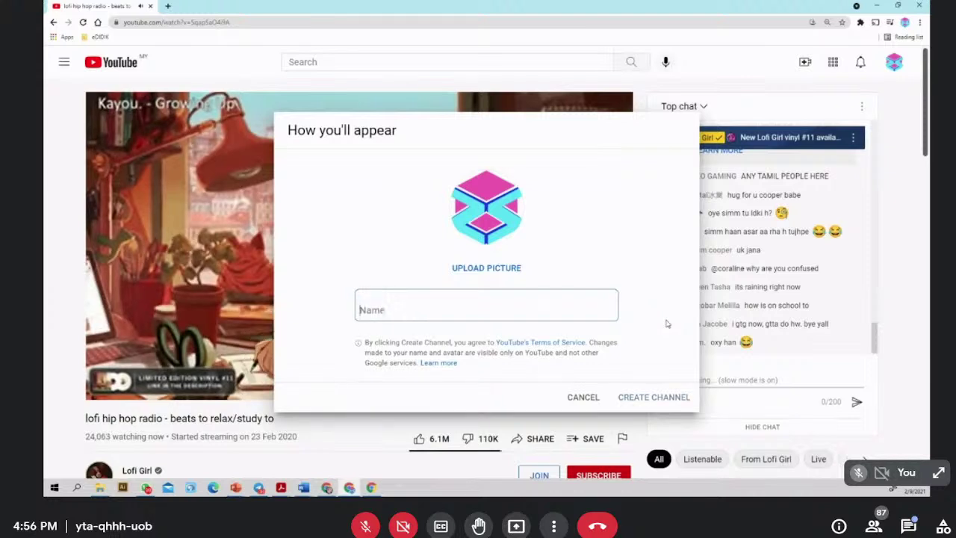
text(CHANNEL)
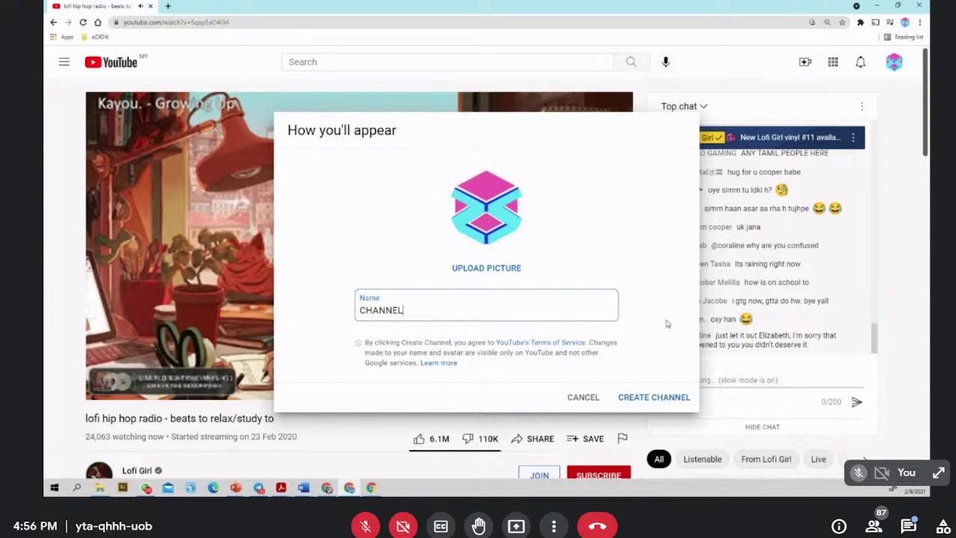
text( CIKGU ZURA)
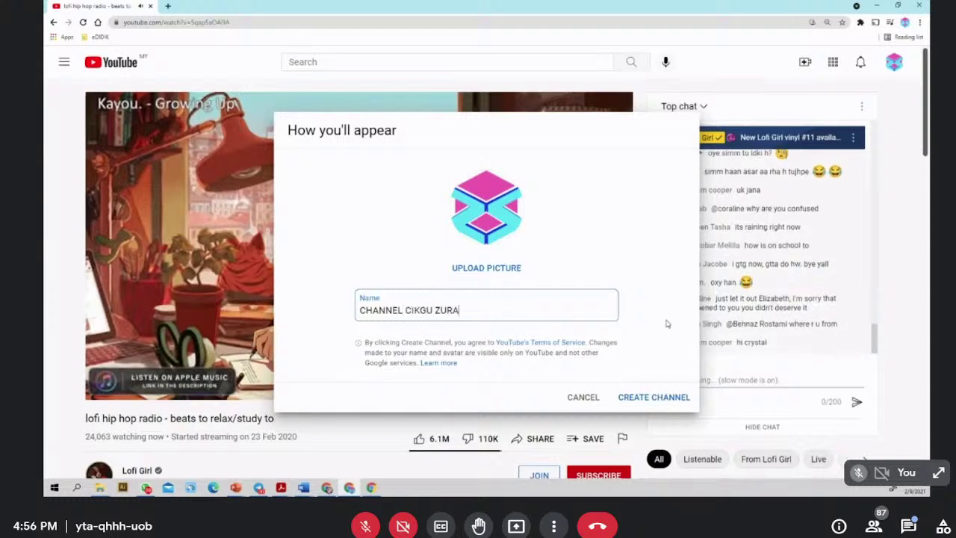
click(652, 398)
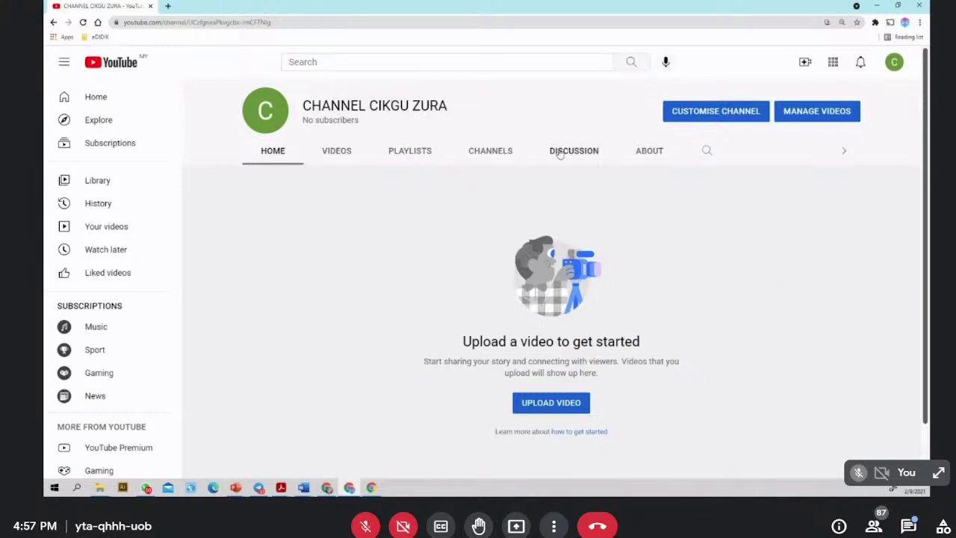
- Open CUSTOMISE CHANNEL to launch YouTube Studio for the new channel
click(694, 112)
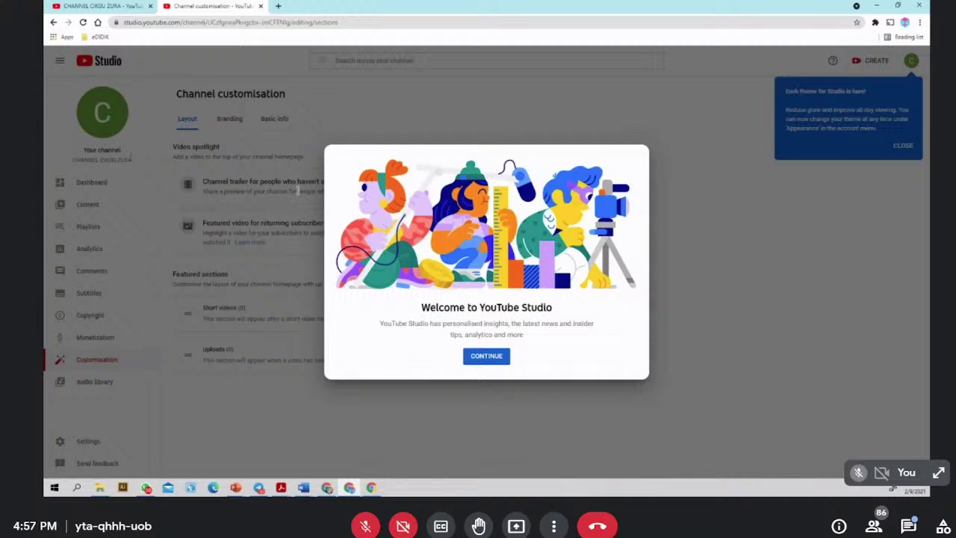
- Dismiss the Studio welcome and browse Dashboard, Content, then Playlists
click(486, 355)
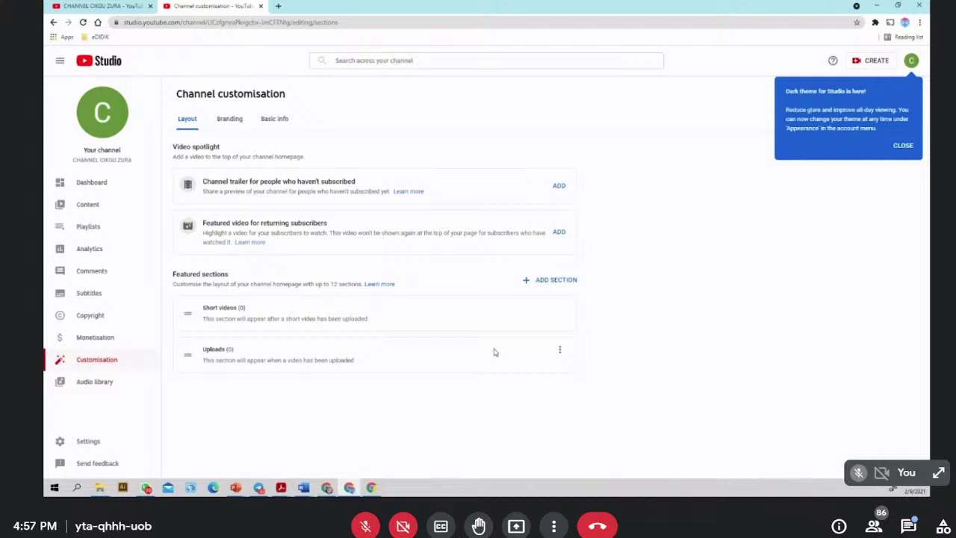
click(95, 187)
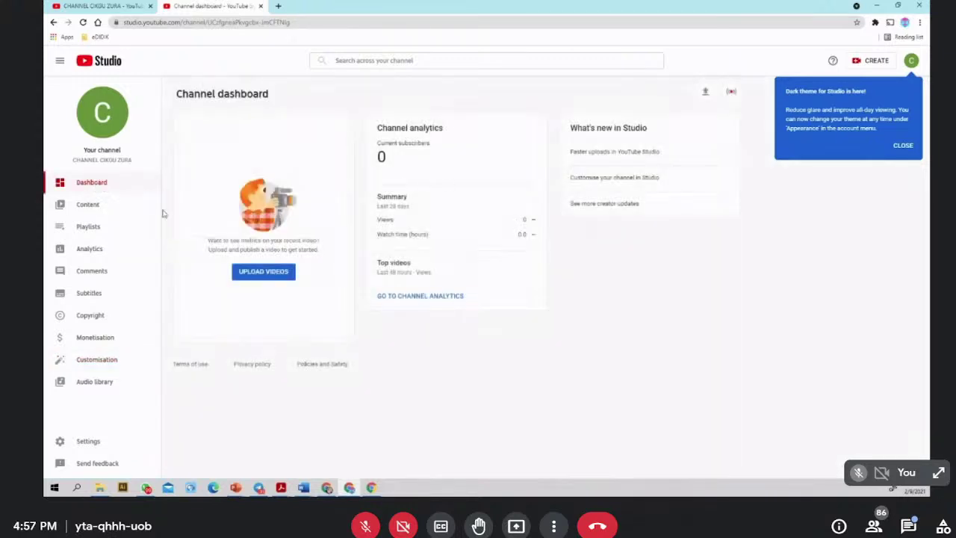
click(110, 205)
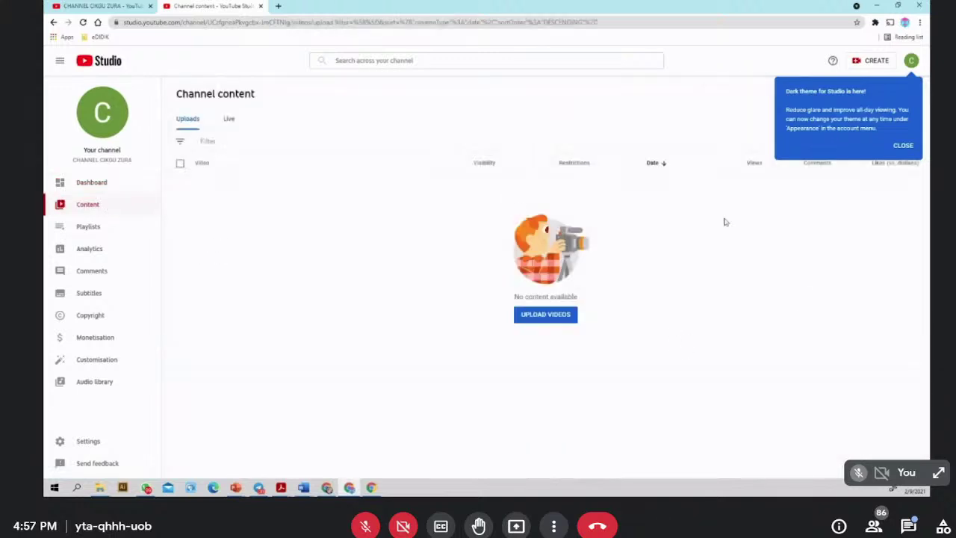
click(92, 227)
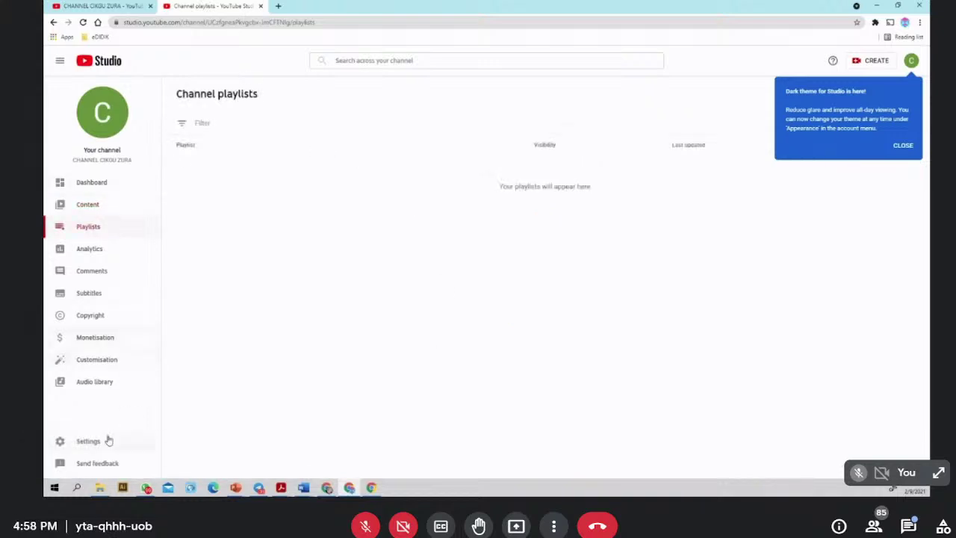
- Check Settings and the account menu, then close the customise-your-channel tip card
click(88, 442)
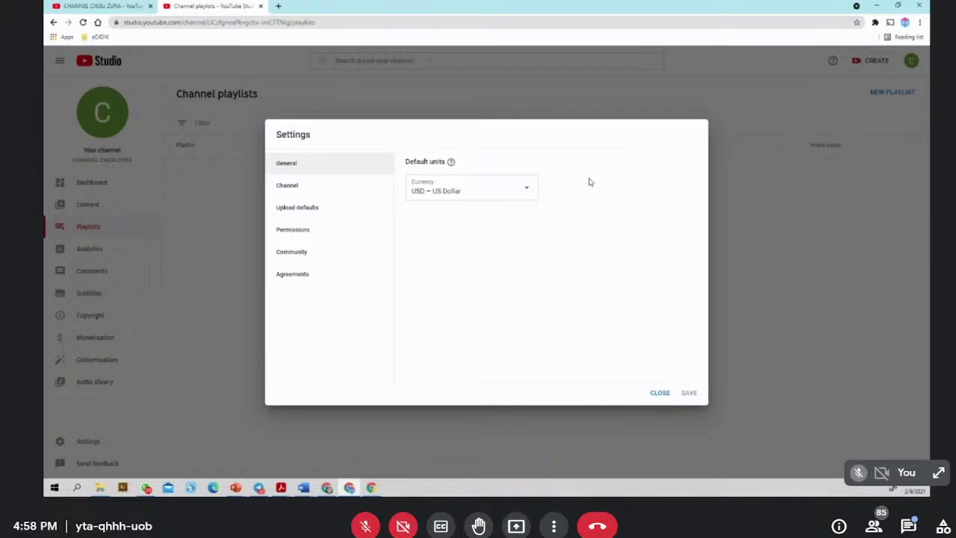
click(665, 394)
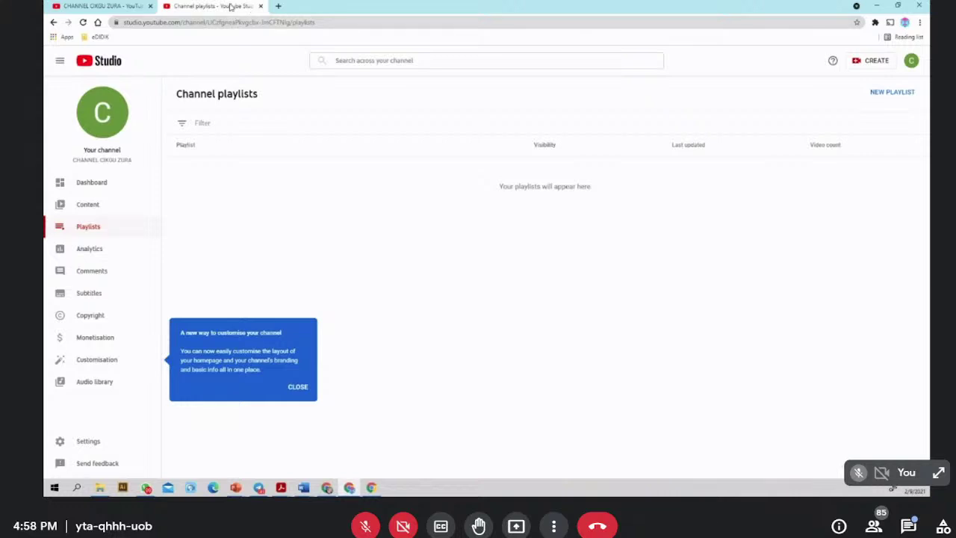
click(912, 63)
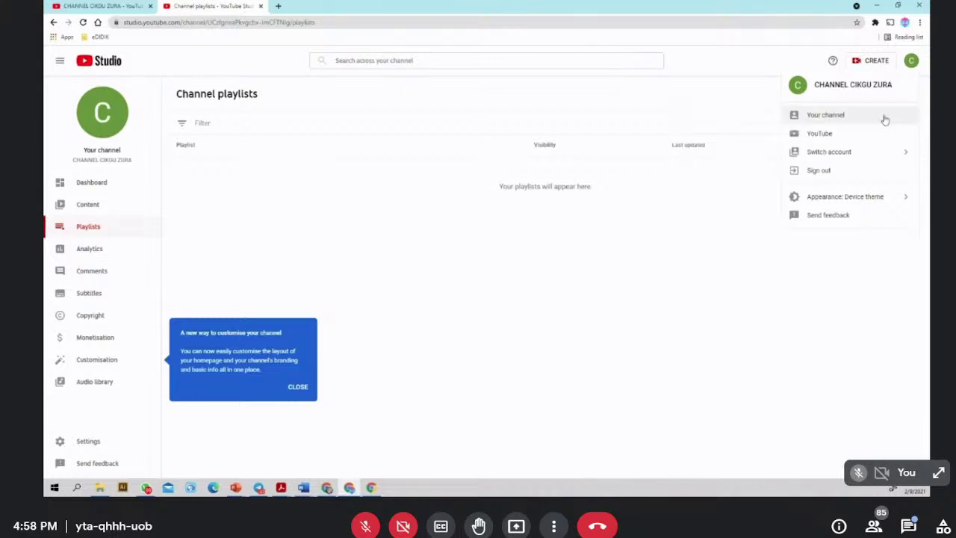
click(912, 61)
click(912, 63)
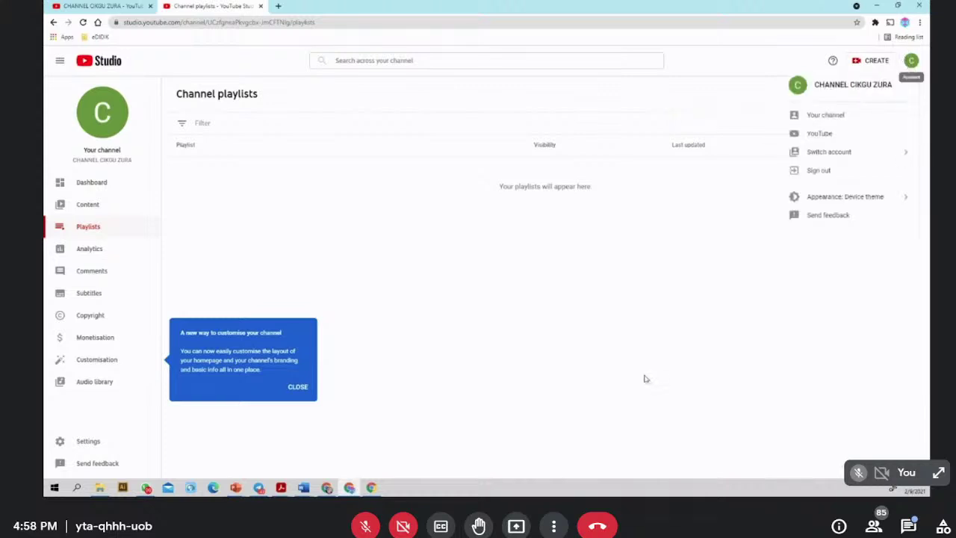
click(665, 395)
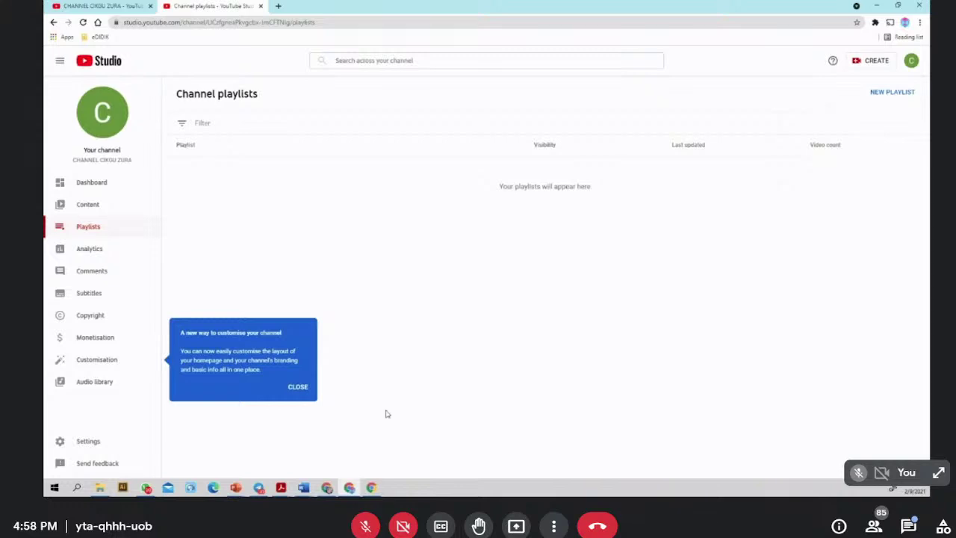
click(351, 490)
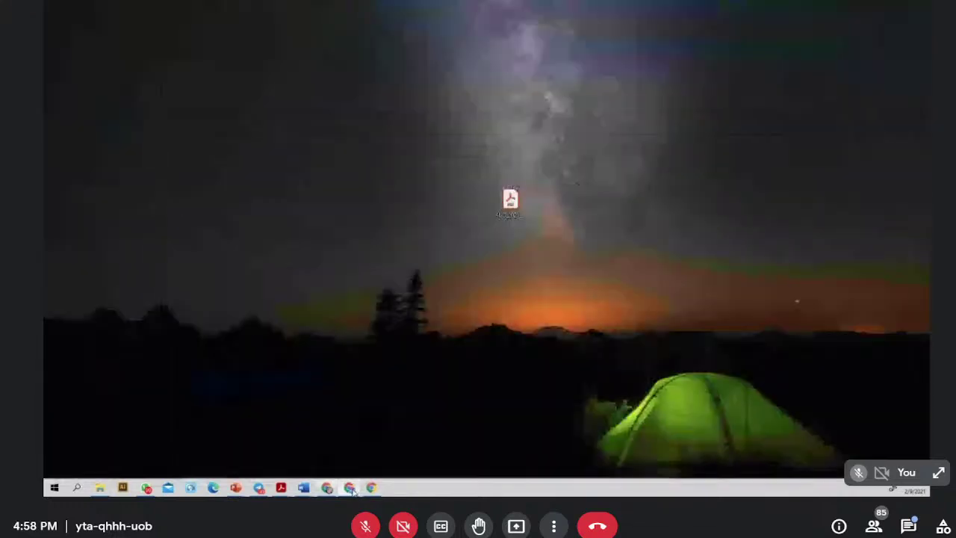
click(351, 489)
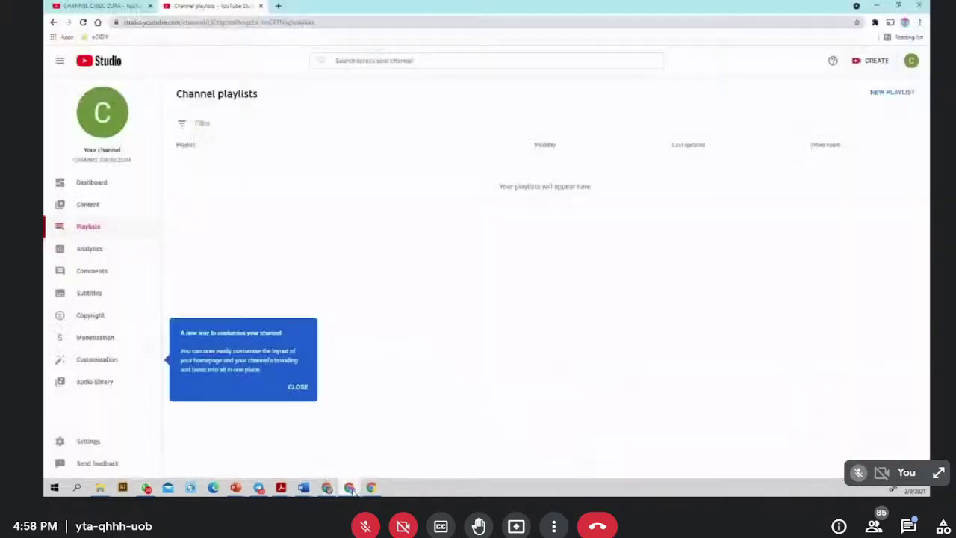
click(298, 388)
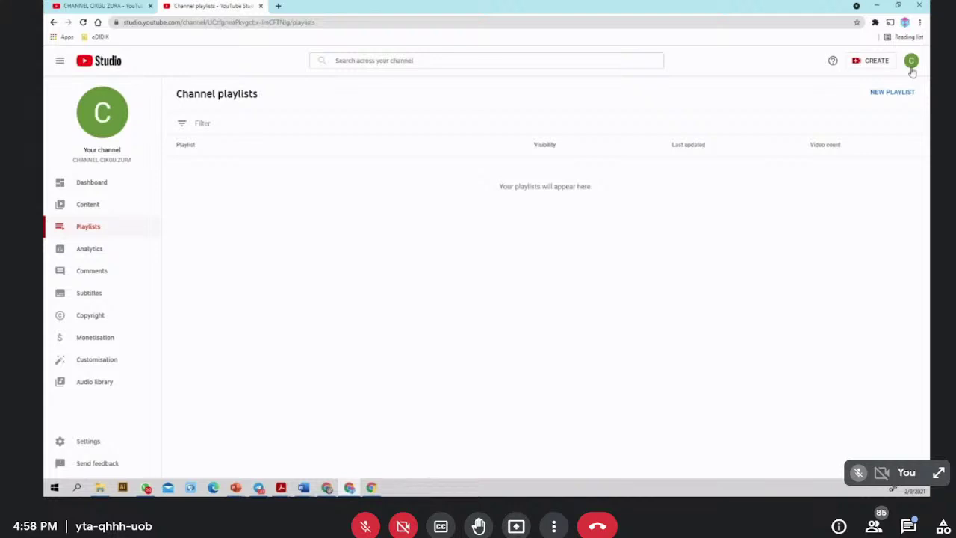
- Check the account menu and Settings, then view CHANNEL CIKGU ZURA on YouTube via the channel avatar
click(911, 61)
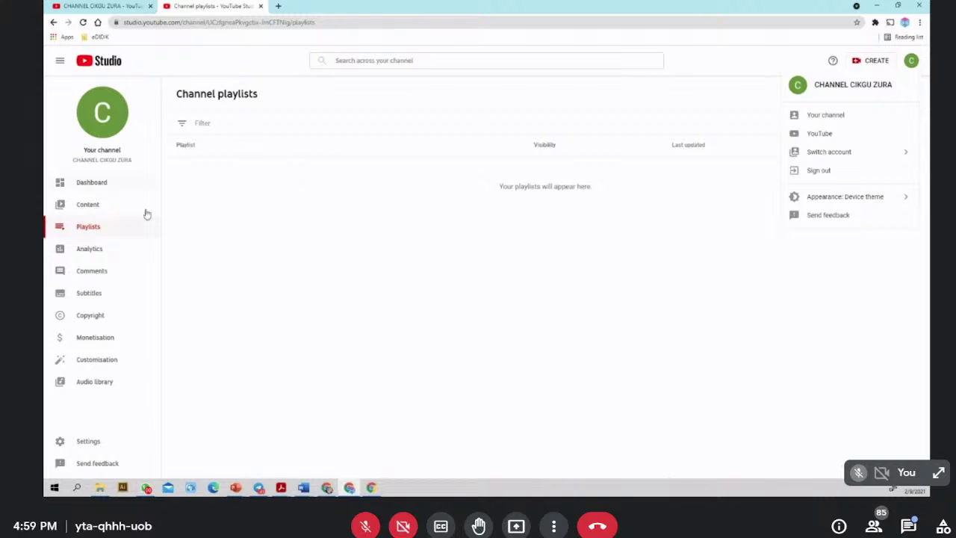
click(102, 441)
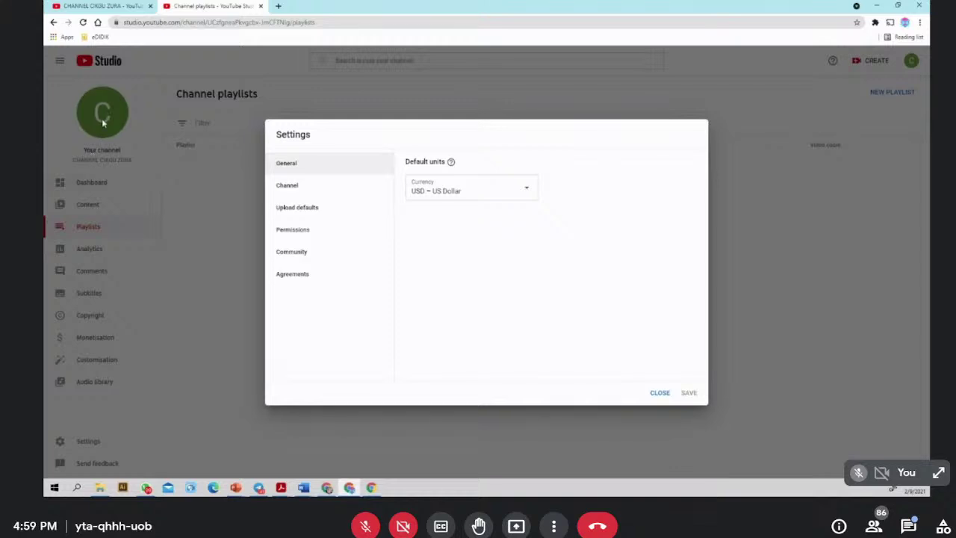
click(659, 392)
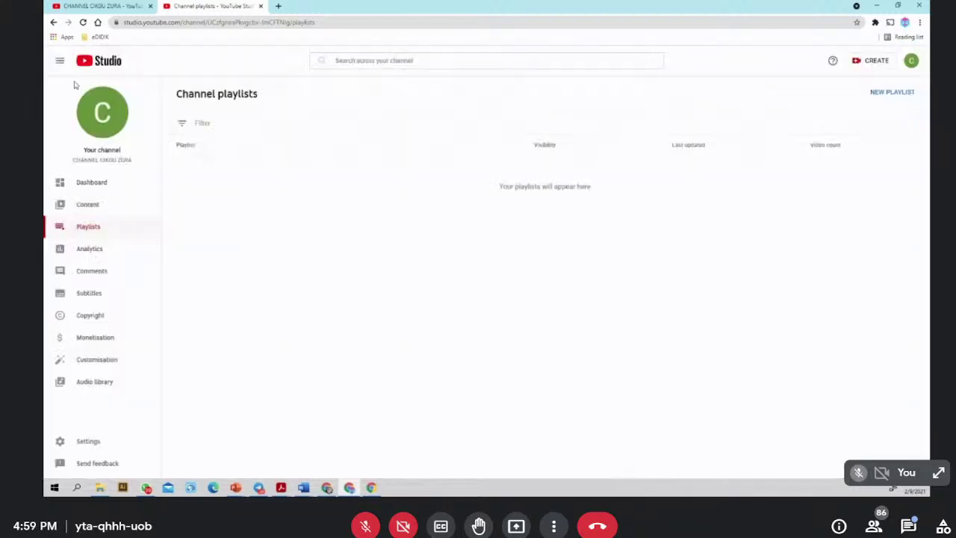
click(110, 116)
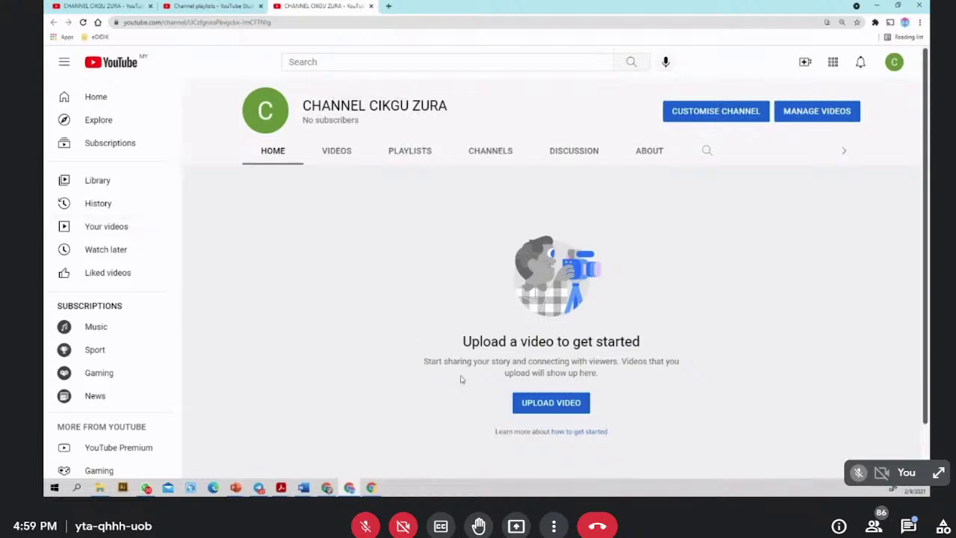
- Start a video upload to the new channel, dismiss the feedback popup, and open the file picker
click(532, 409)
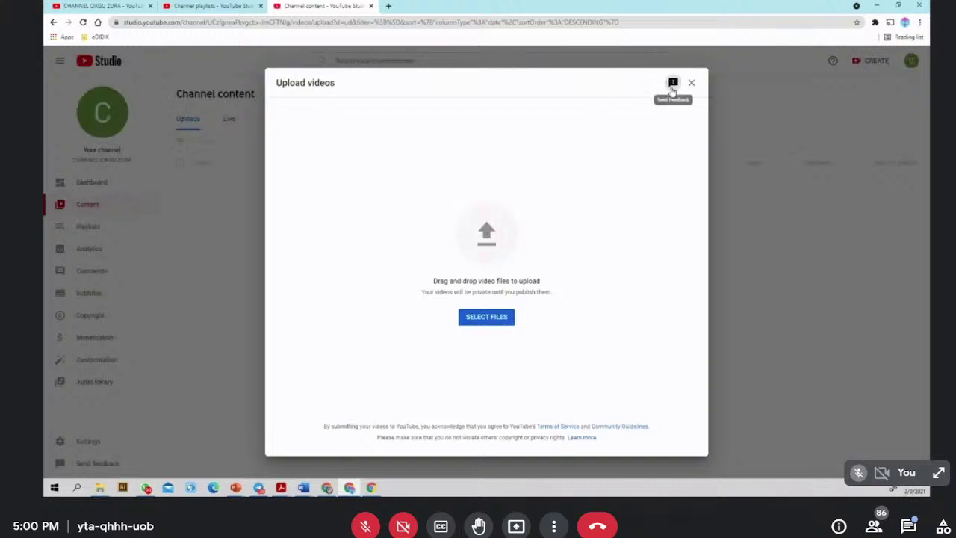
click(673, 85)
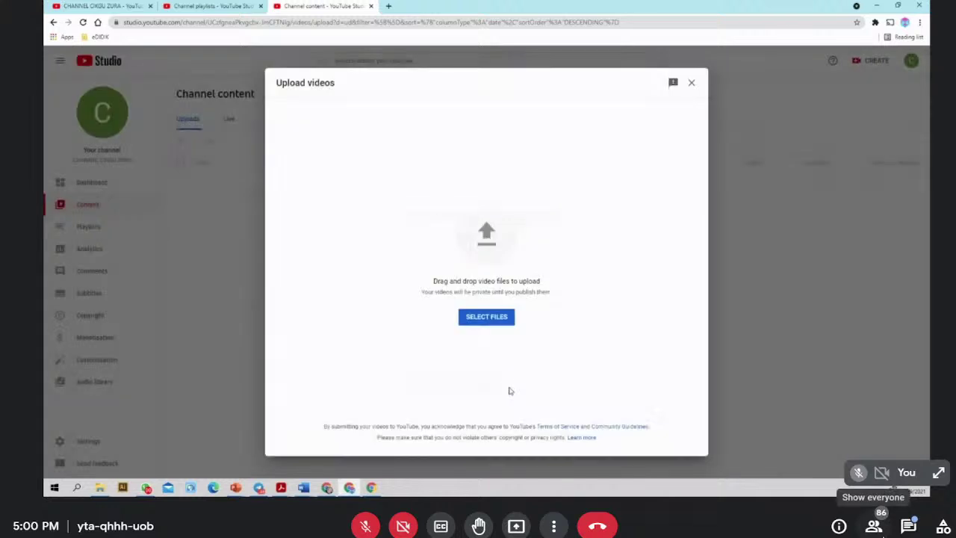
click(514, 384)
click(485, 317)
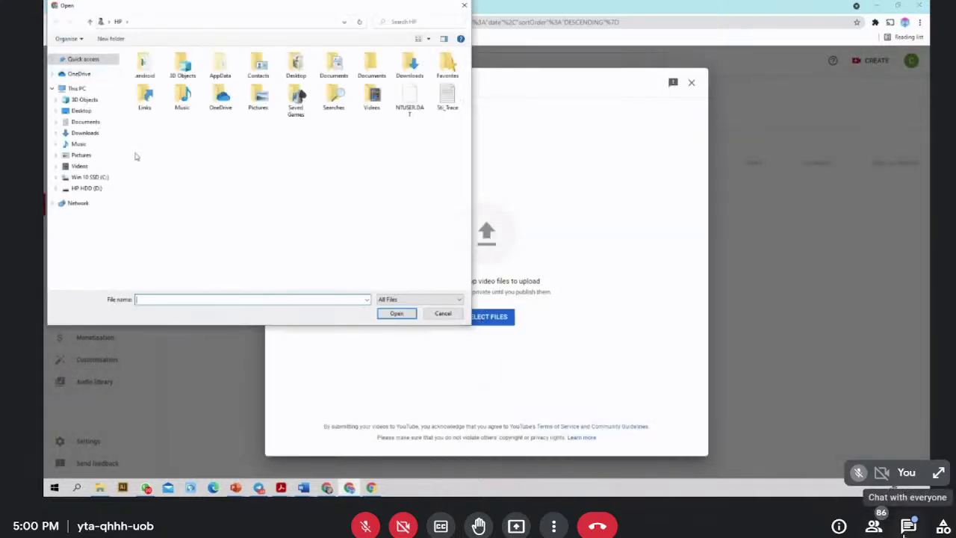
click(909, 526)
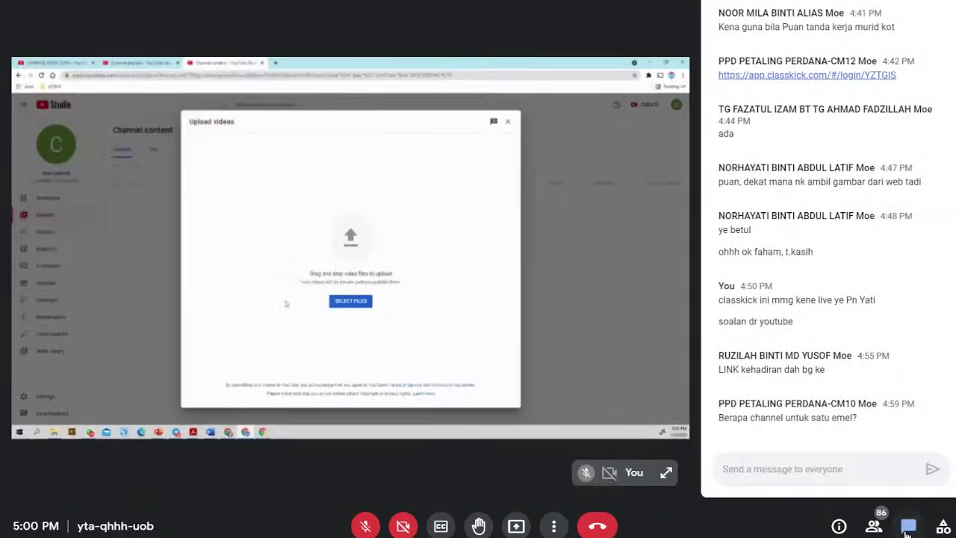
- Post the pasted StreamYard teaching request to everyone in Meet chat, joining its lines with a colon
click(907, 528)
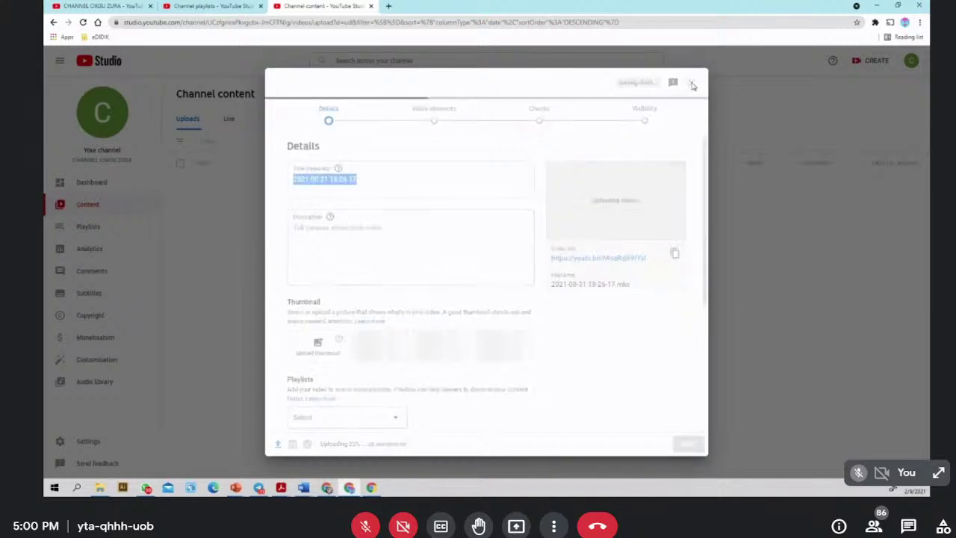
click(915, 531)
click(753, 469)
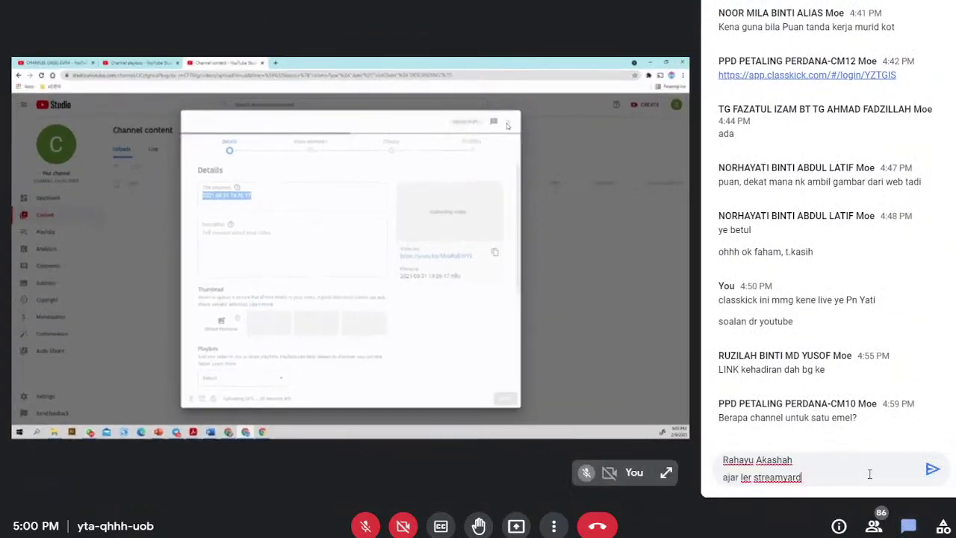
key(Right)
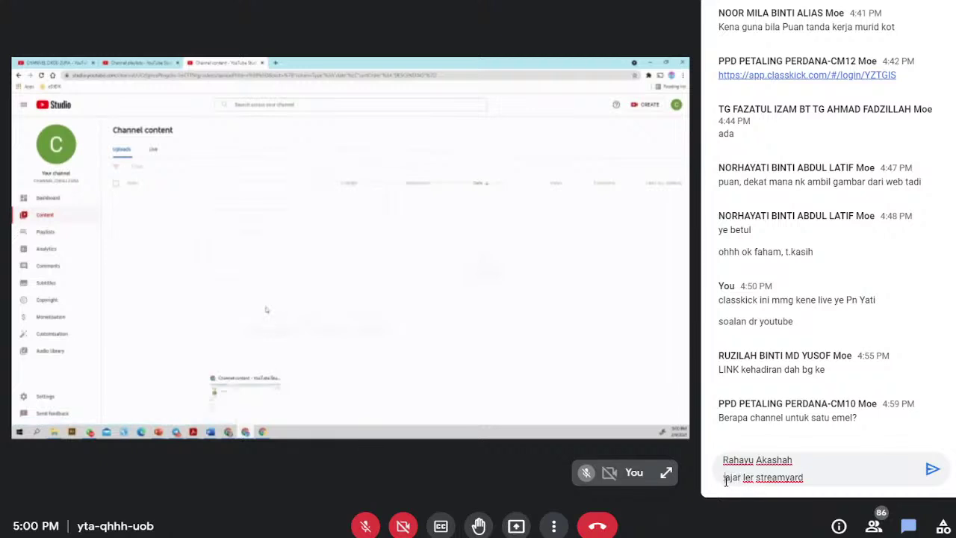
key(BackSpace)
text(: ajar ler streamyard)
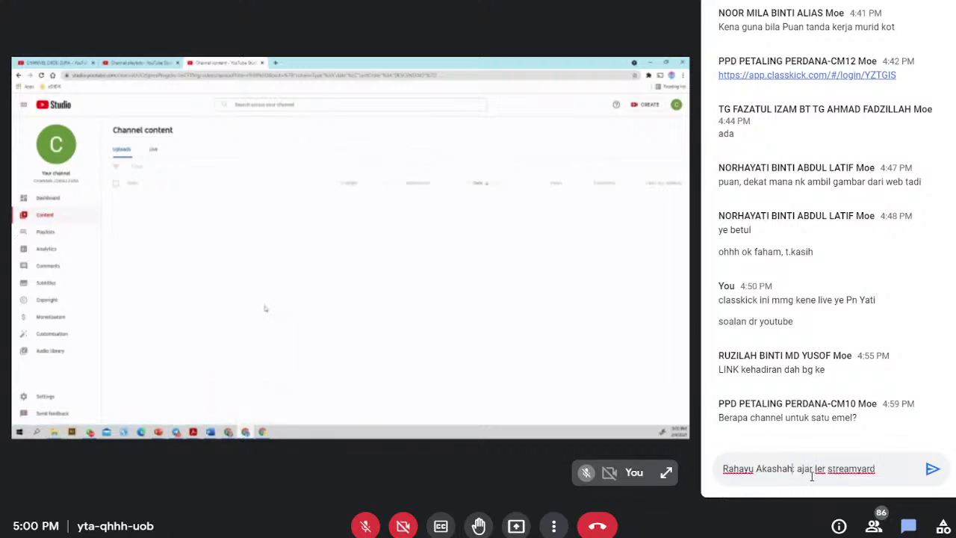
click(932, 471)
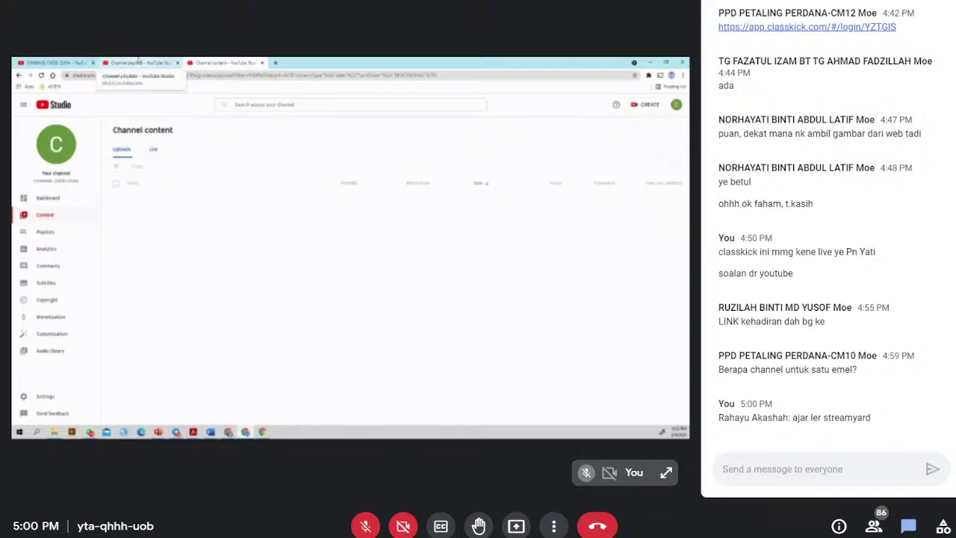
click(939, 5)
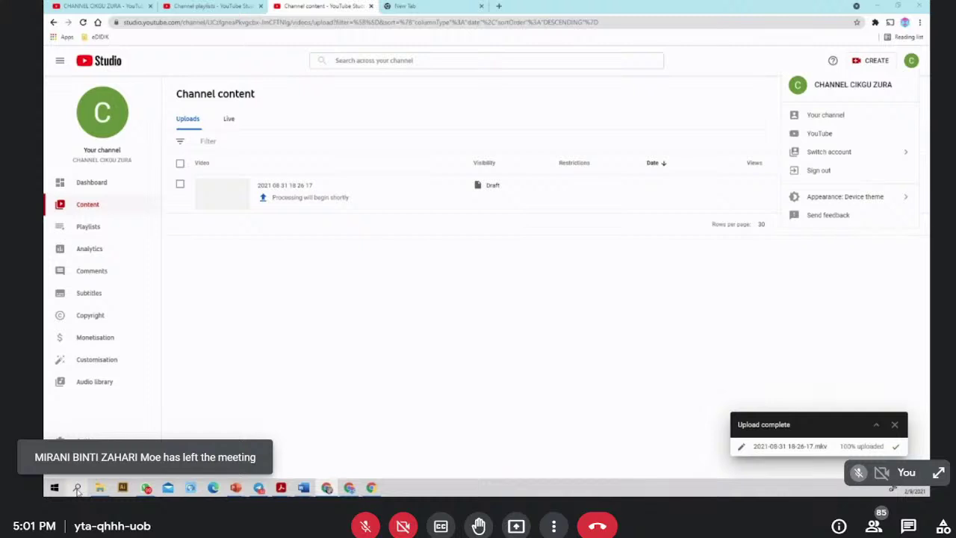
- Launch Chrome, dismiss the upload-complete notice, and open the channel's YouTube page in a new tab
click(77, 488)
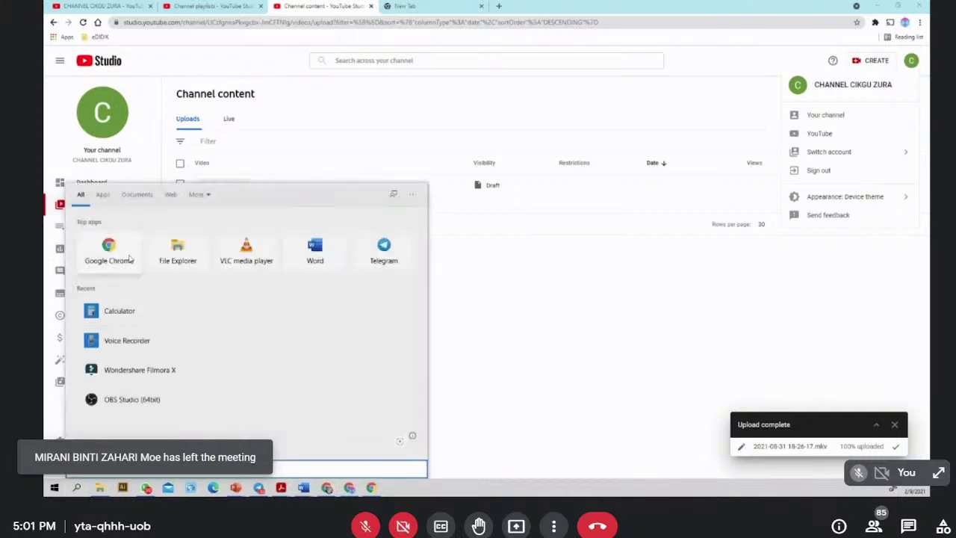
click(110, 255)
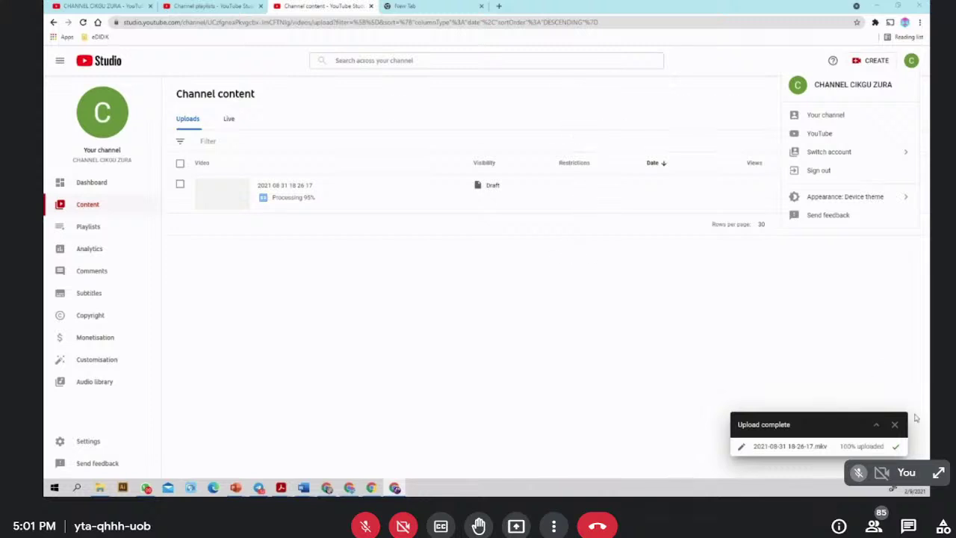
click(894, 424)
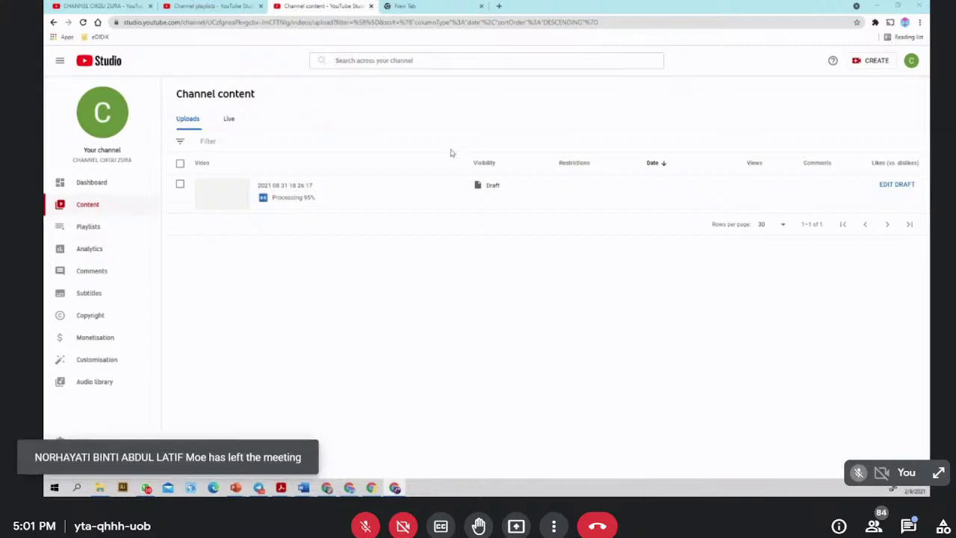
click(93, 115)
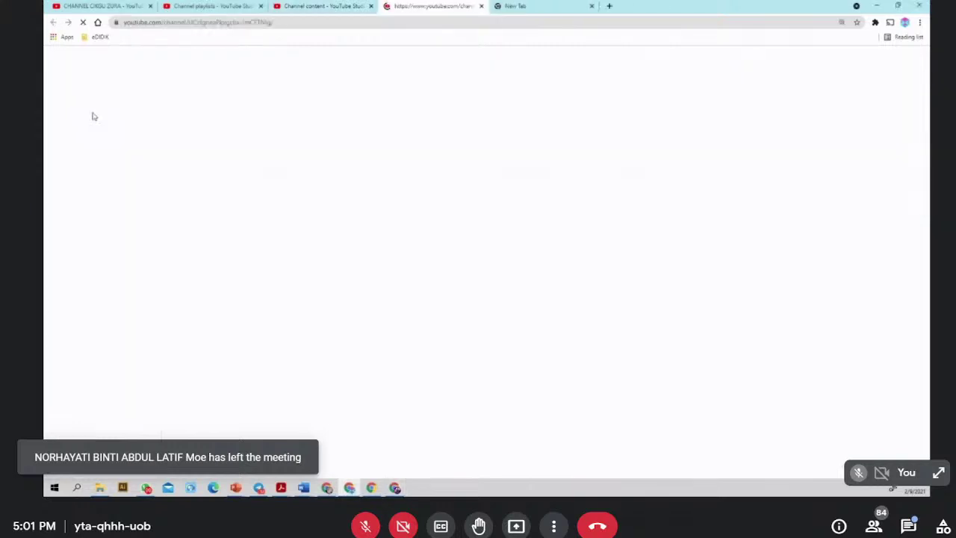
- Review the channel home and playlists tabs, close the duplicate channel tab, and open a new Chrome window
click(321, 6)
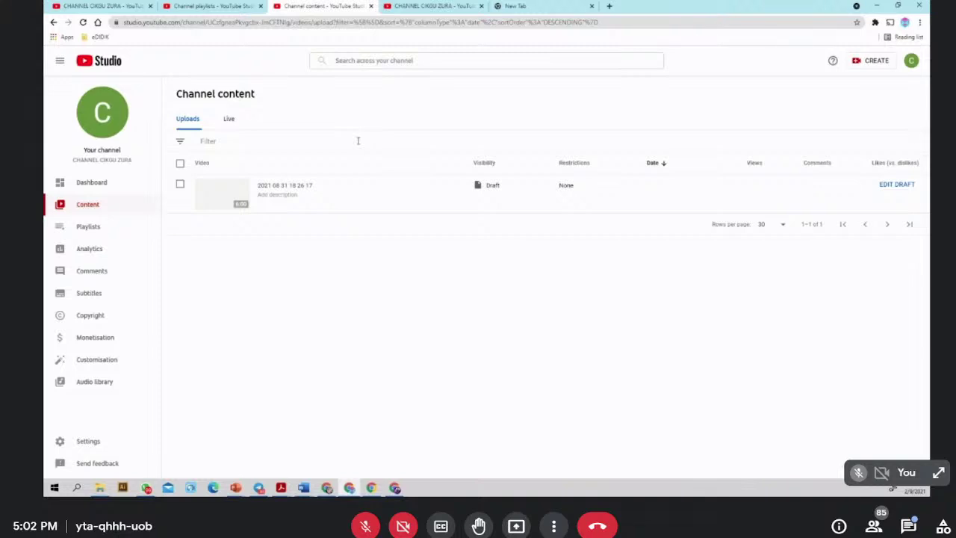
click(411, 8)
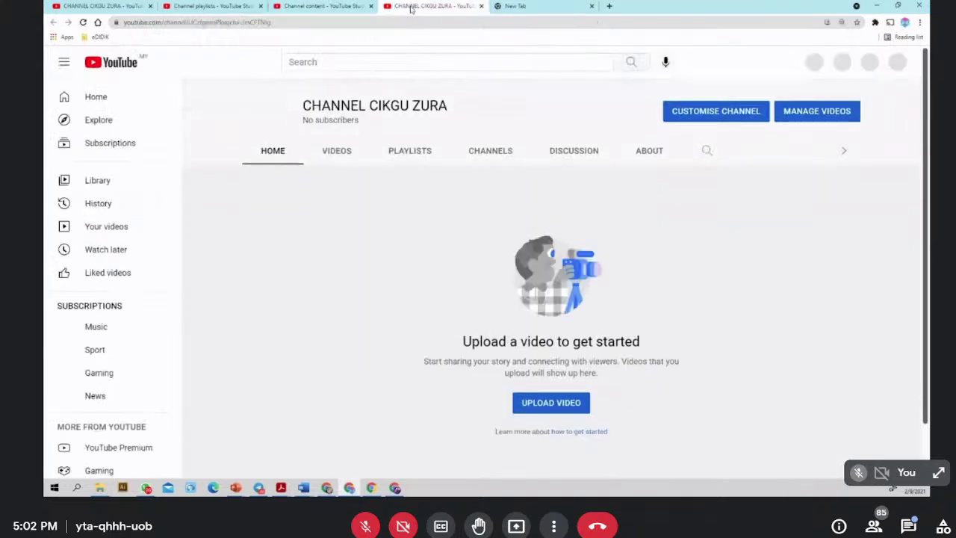
click(245, 6)
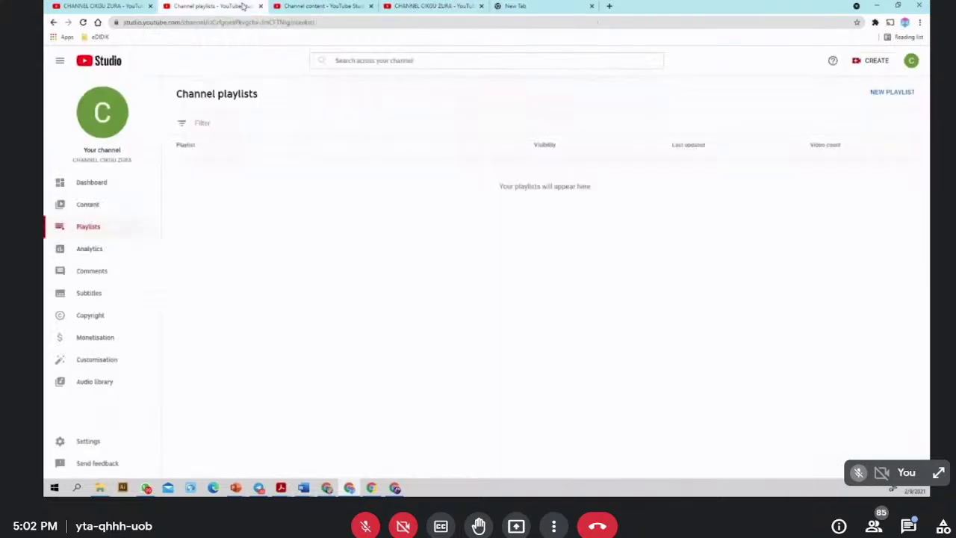
click(114, 6)
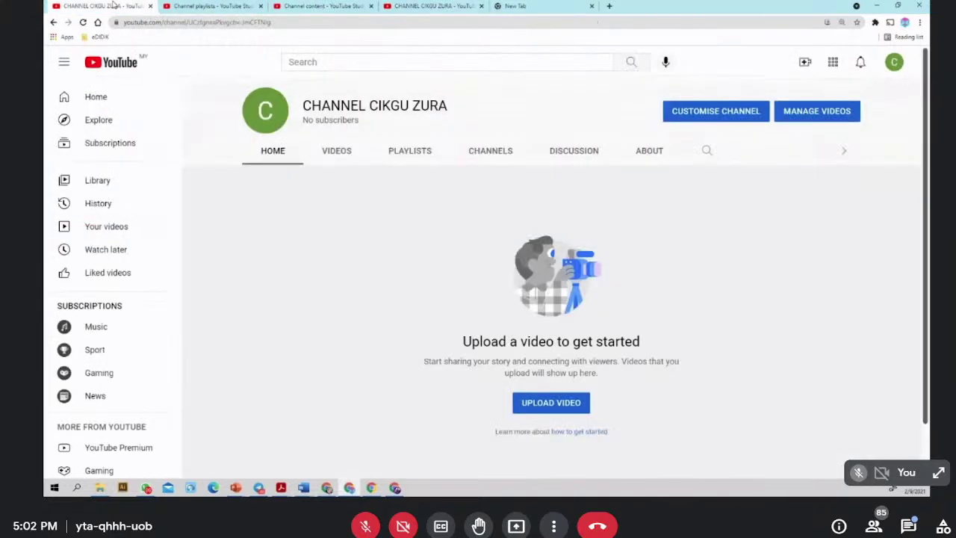
click(430, 6)
click(482, 6)
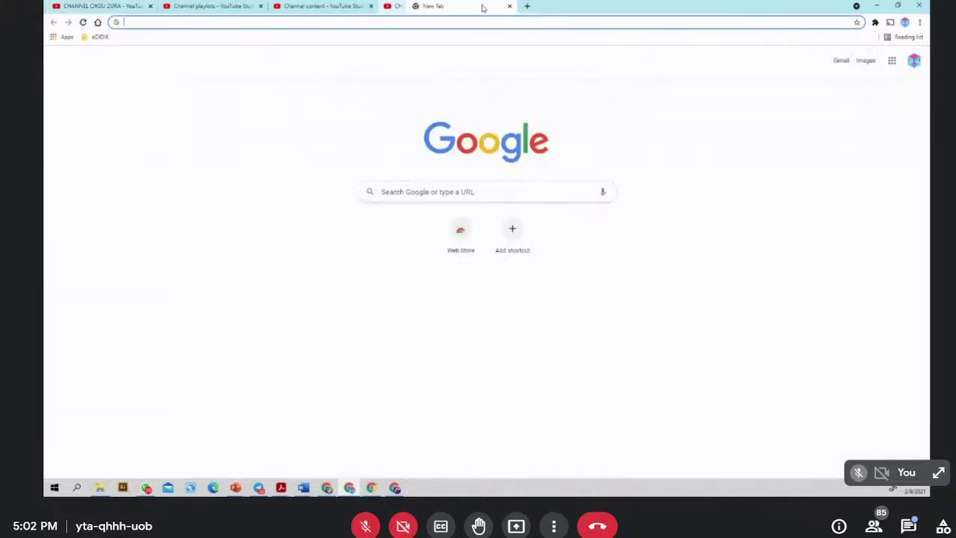
click(318, 6)
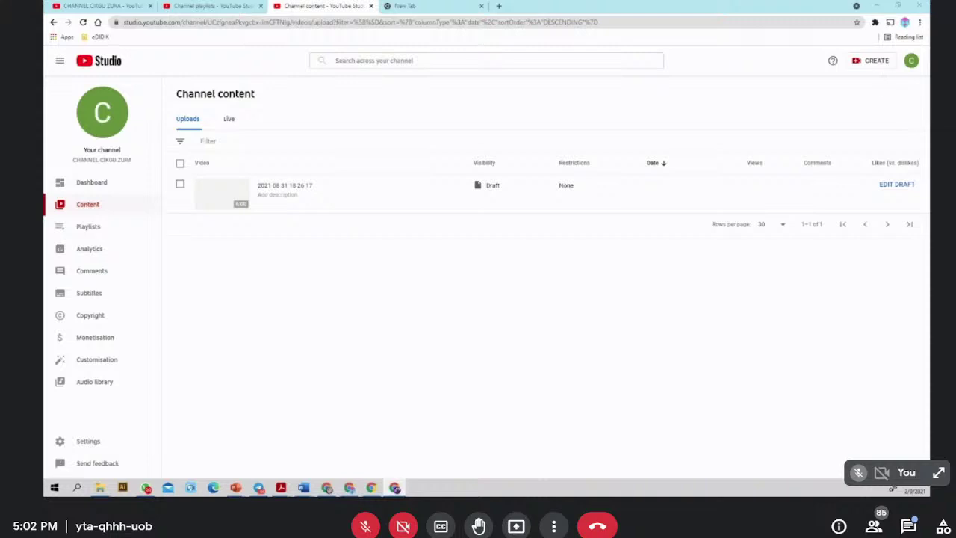
key(ctrl+n)
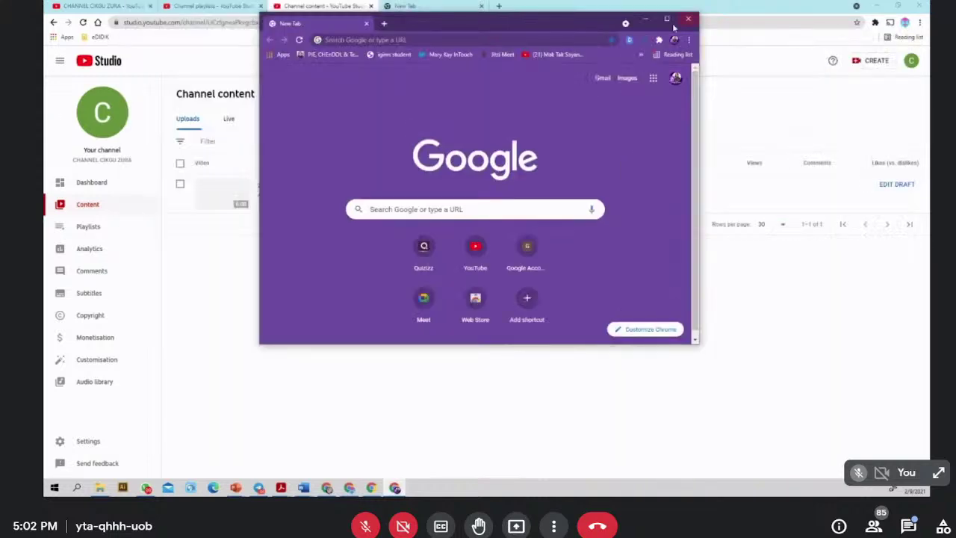
- Maximize the second window, open that account's own YouTube channel, then return to the Studio window
click(661, 18)
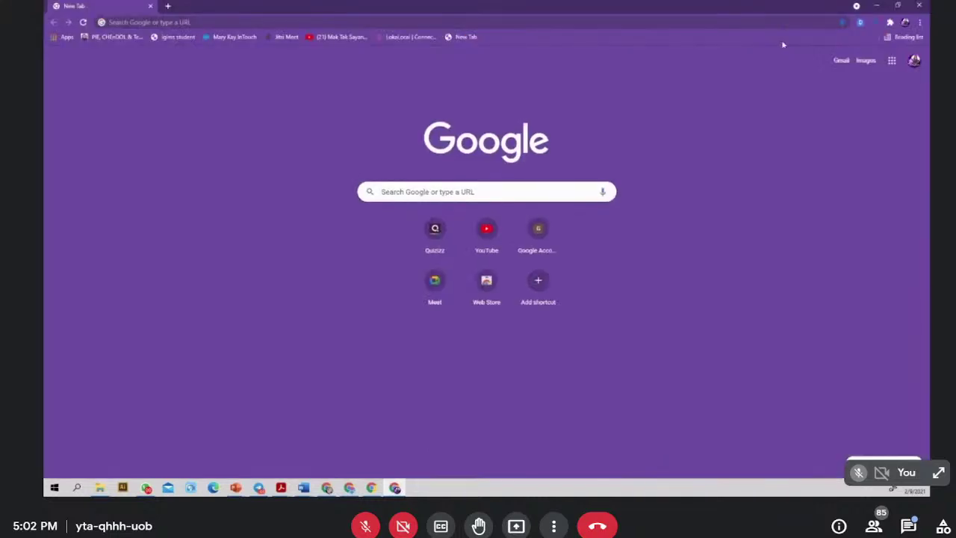
click(914, 63)
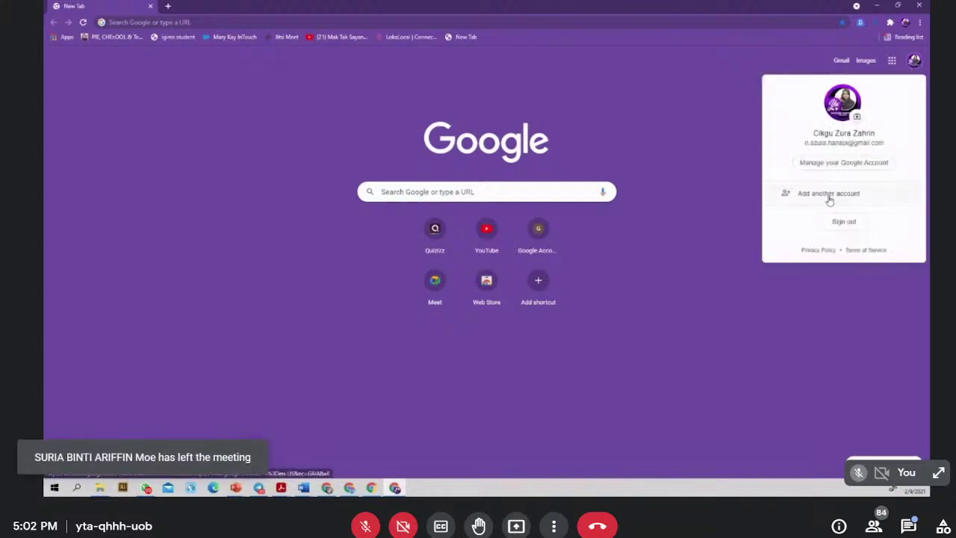
click(483, 238)
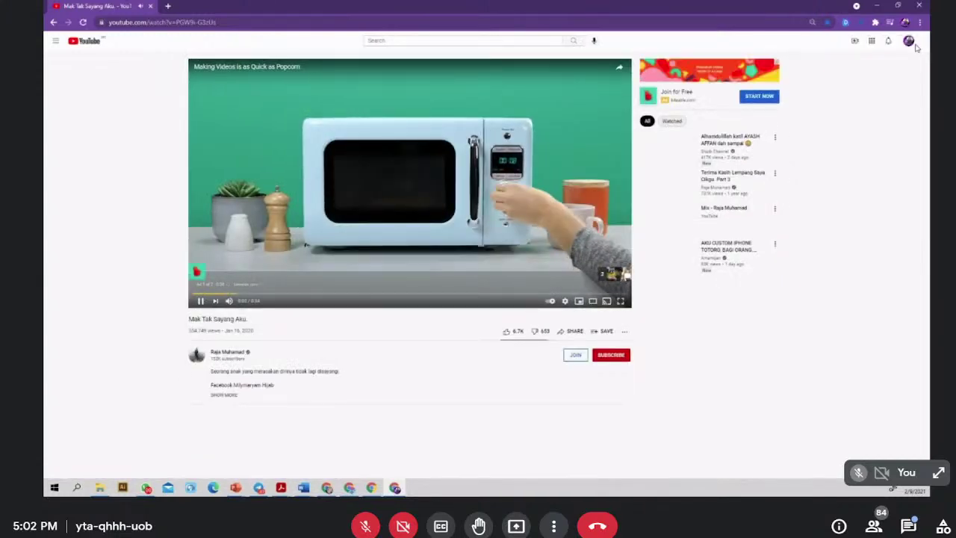
click(909, 41)
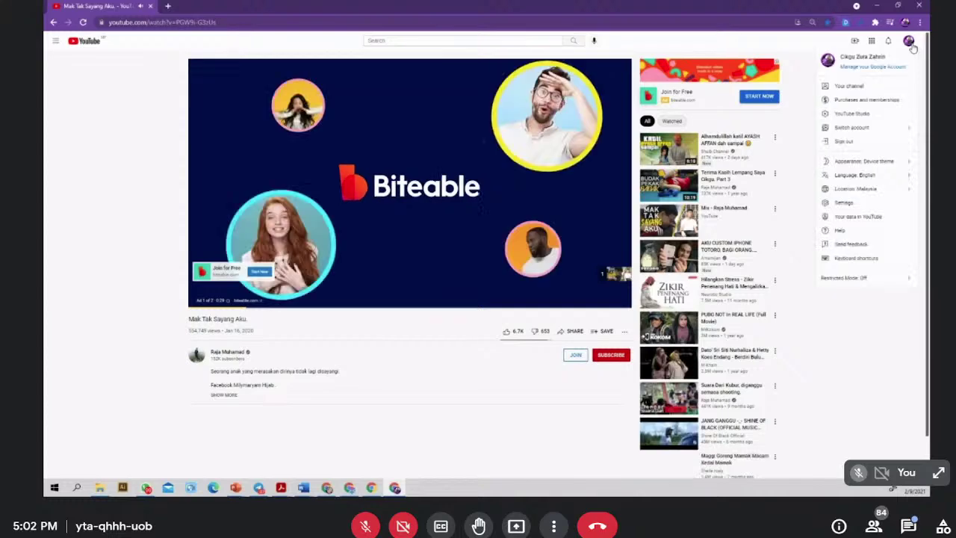
click(850, 86)
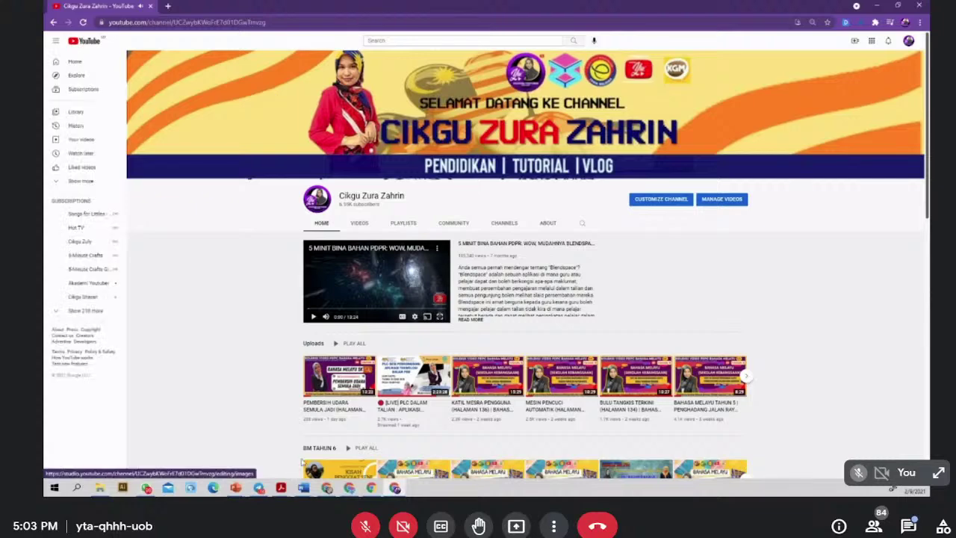
key(alt+Tab)
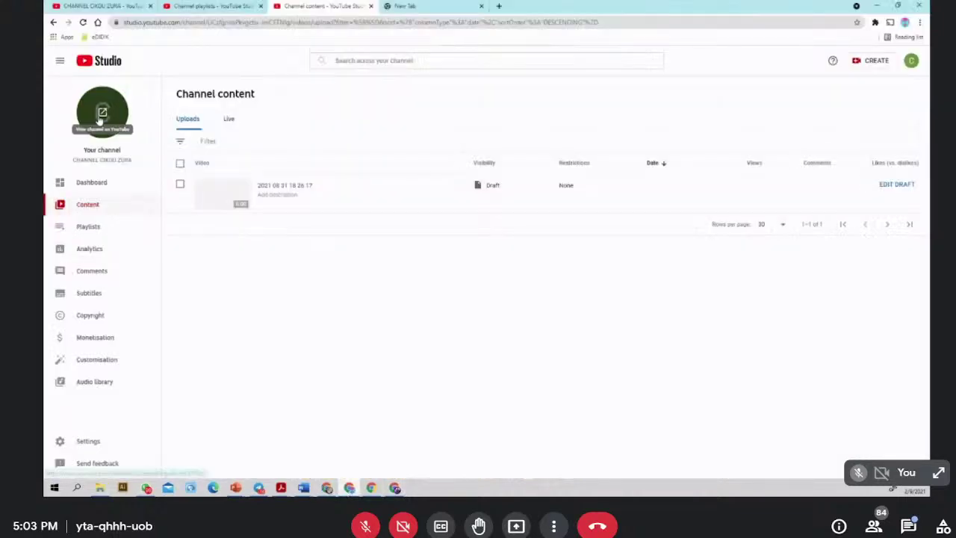
- Scroll through the established channel's page, then bring the empty CHANNEL CIKGU ZURA page forward
click(98, 119)
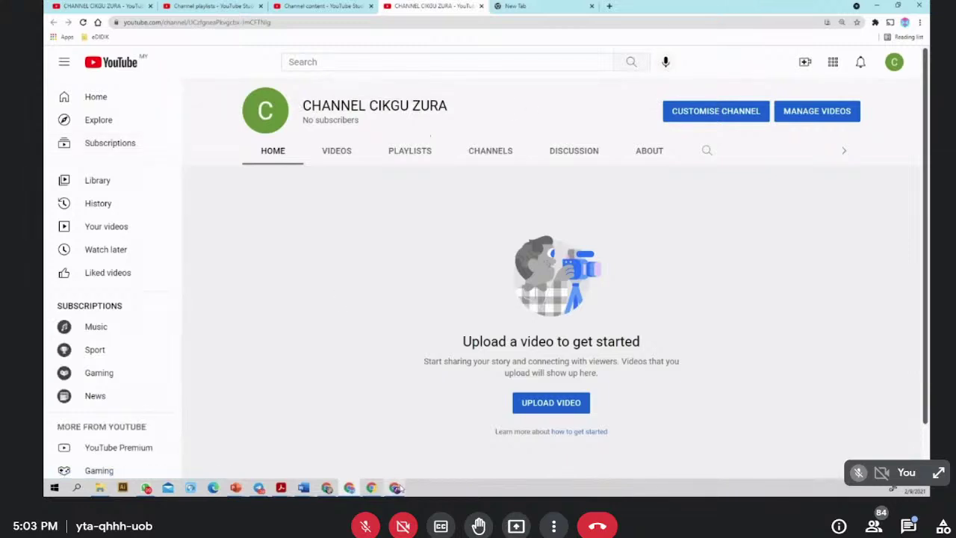
click(371, 488)
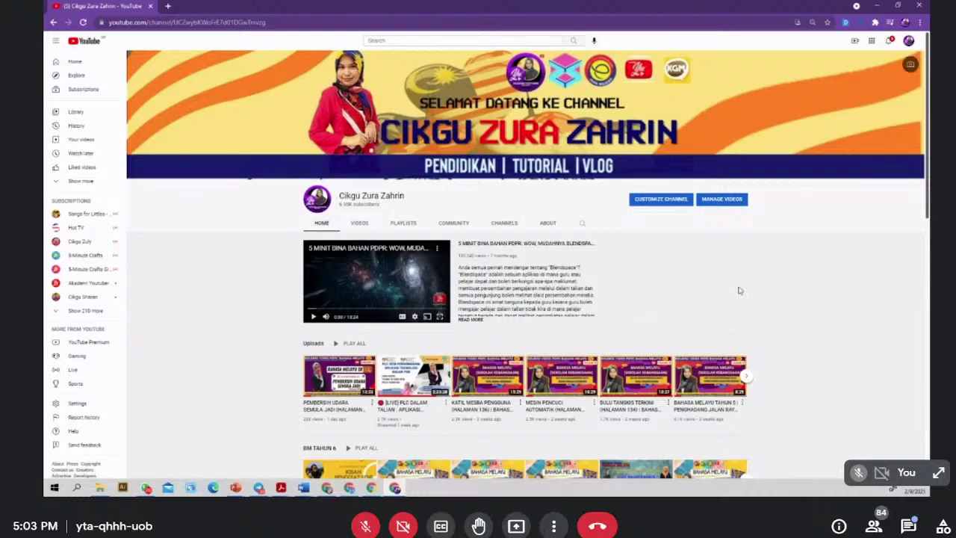
scroll(351, 336, down, 2)
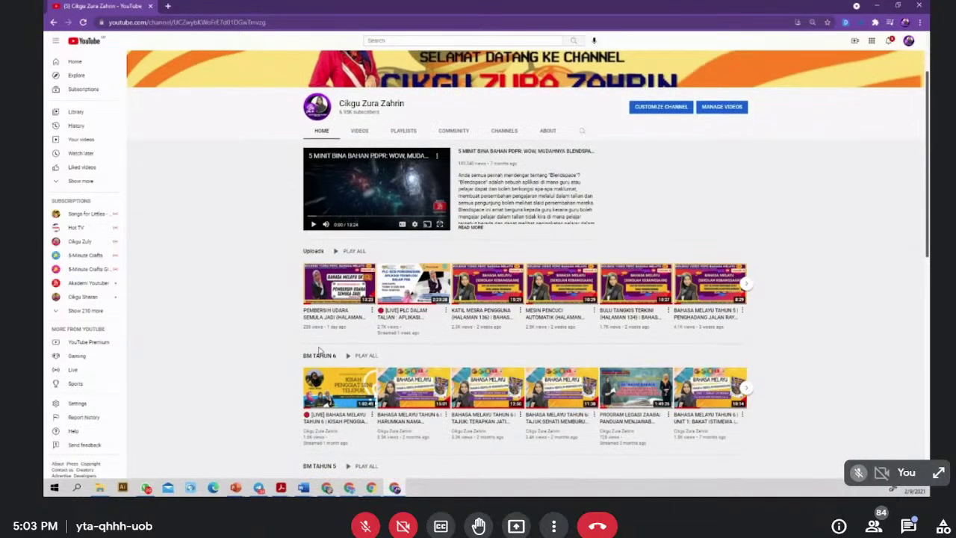
scroll(327, 224, down, 2)
scroll(330, 309, down, 2)
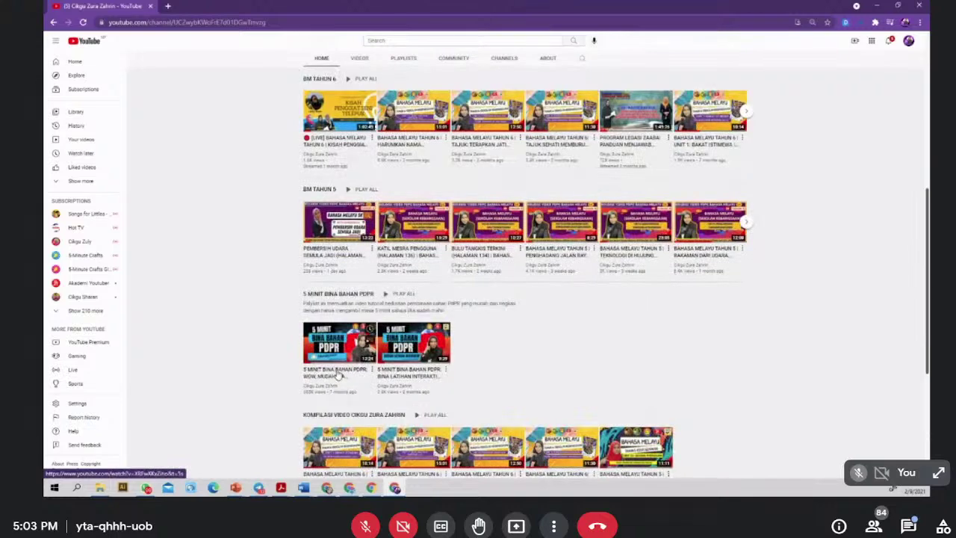
scroll(338, 379, down, 2)
scroll(336, 373, down, 2)
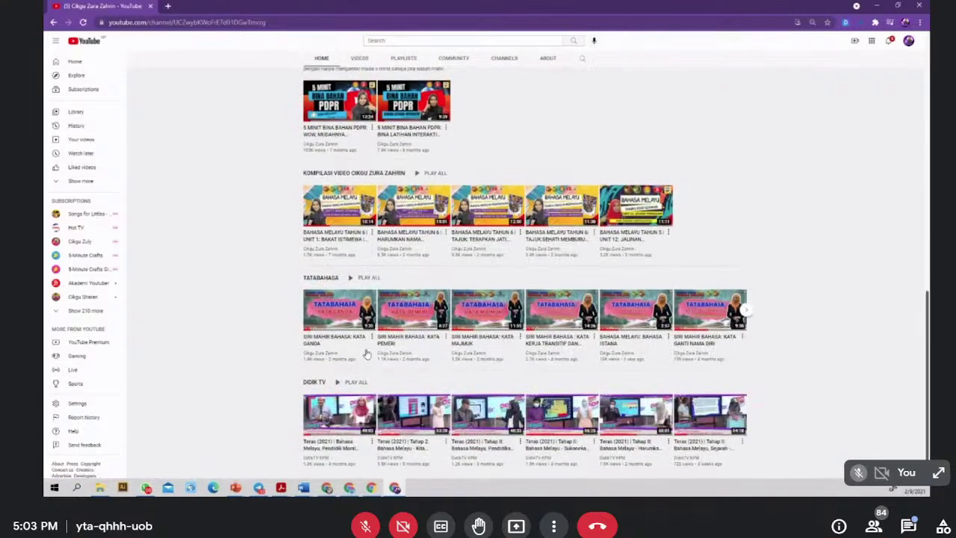
scroll(365, 344, up, 10)
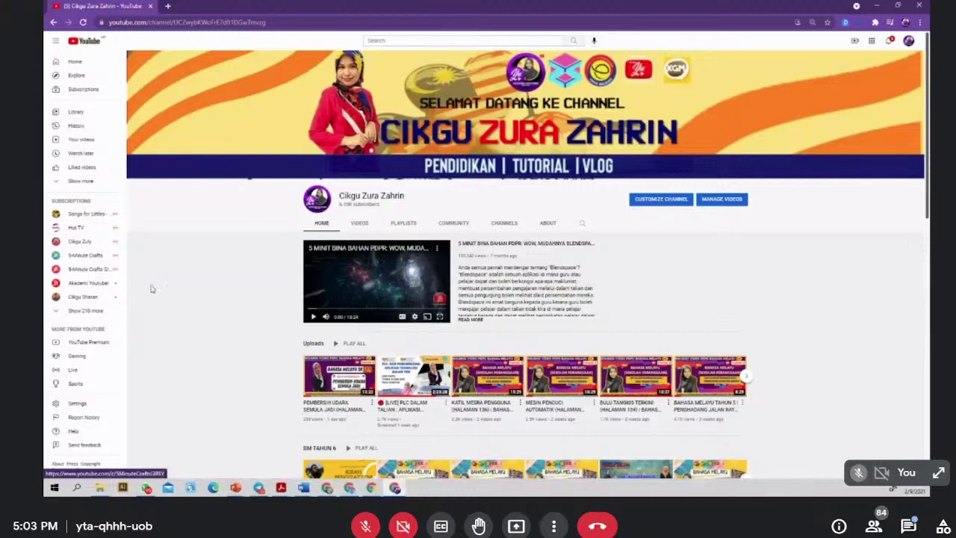
click(349, 487)
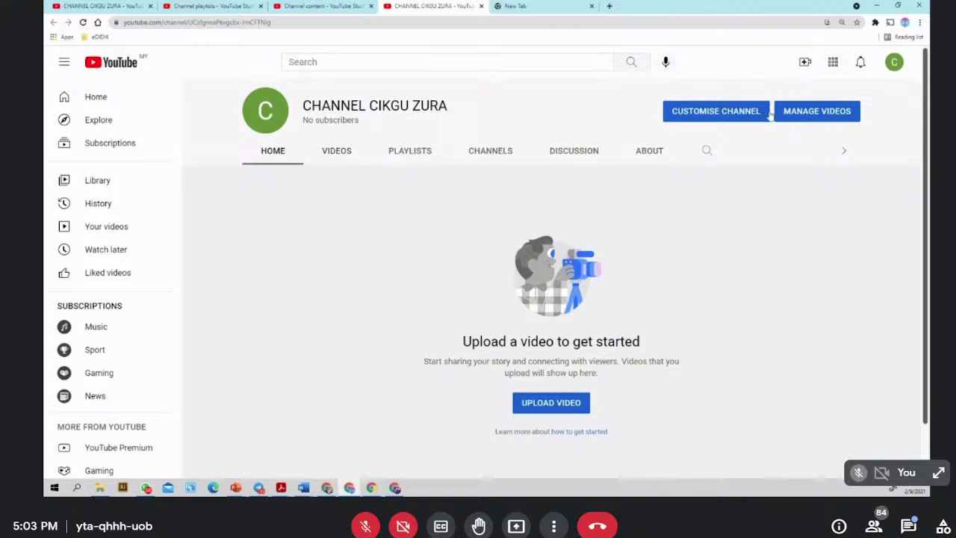
- Open the new channel's branding images in Studio, then switch to the established channel's window
click(832, 62)
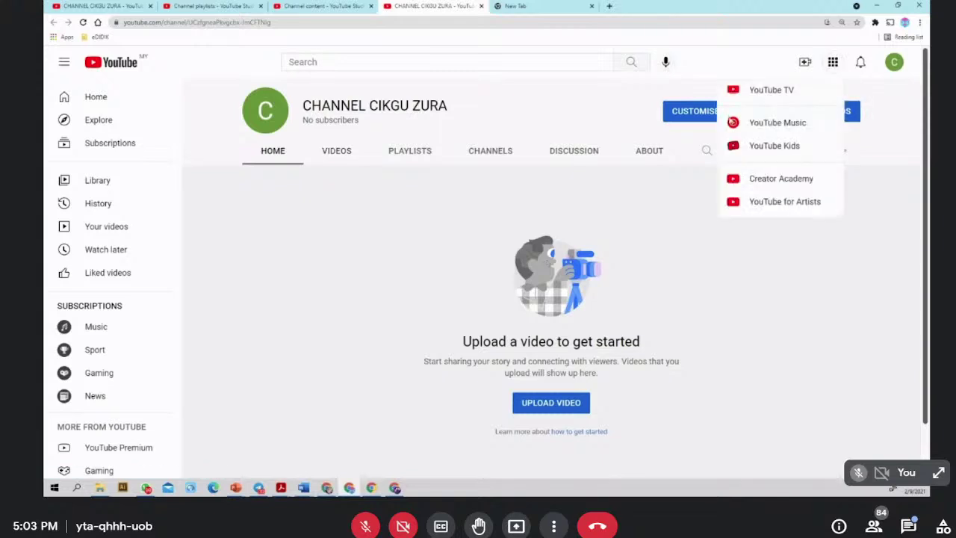
click(658, 228)
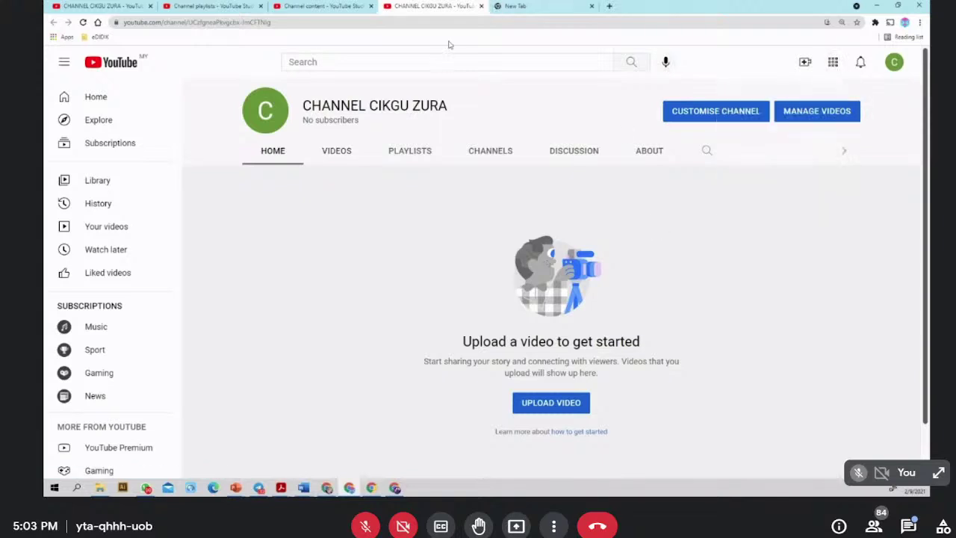
drag(272, 22, 101, 18)
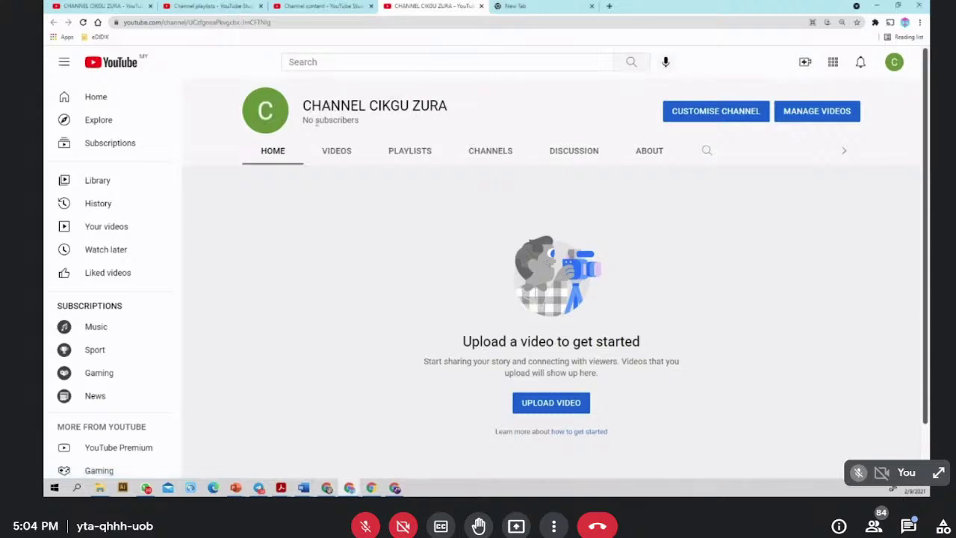
click(265, 111)
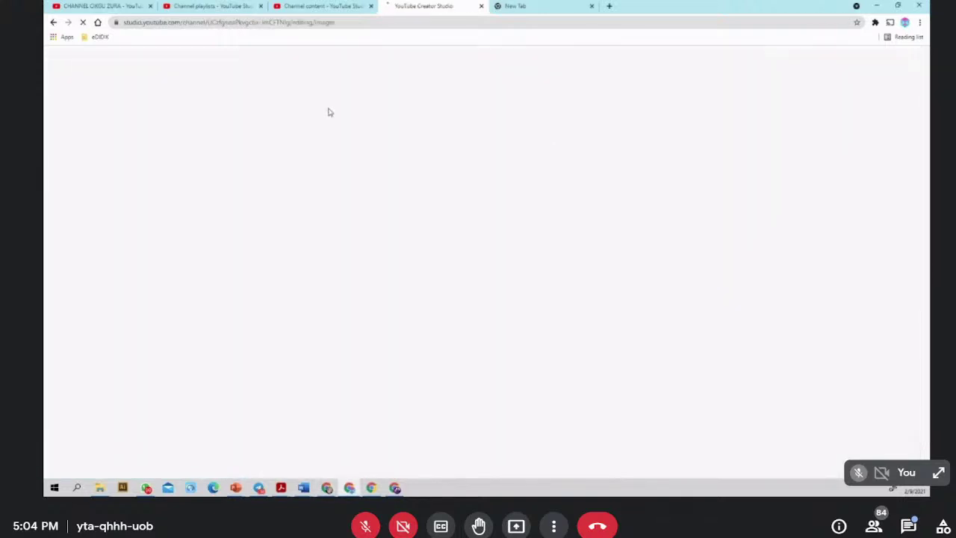
click(321, 6)
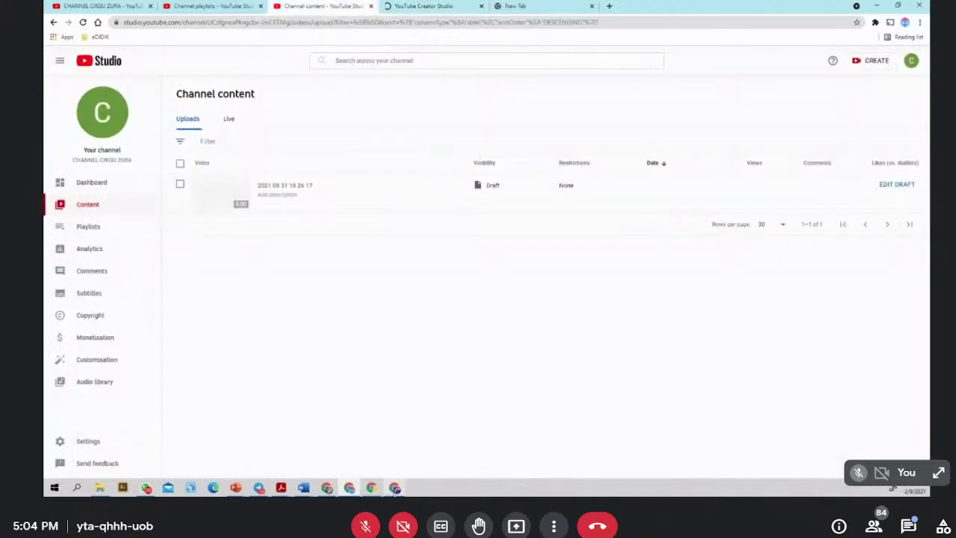
click(394, 487)
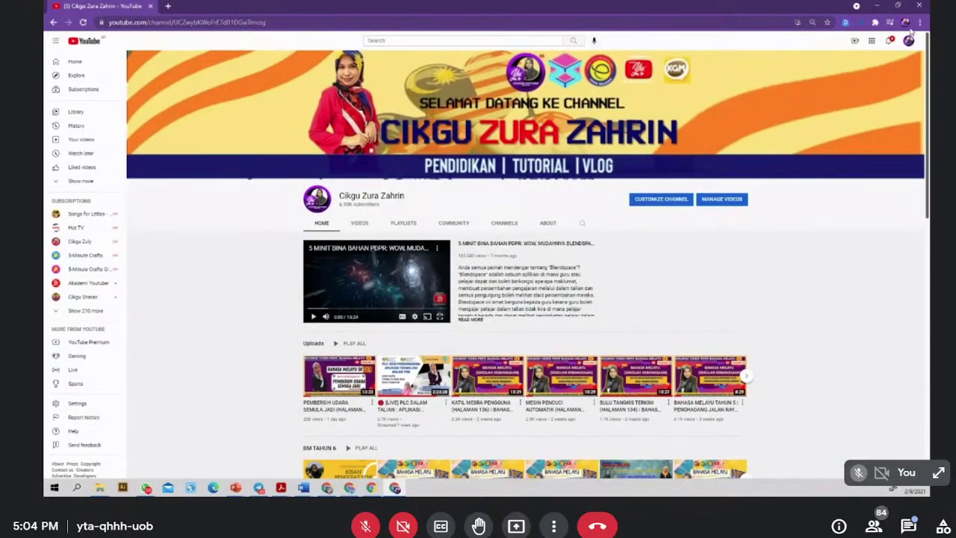
- Check the YouTube apps and account menus, then go to the signed-in user's own channel
click(908, 45)
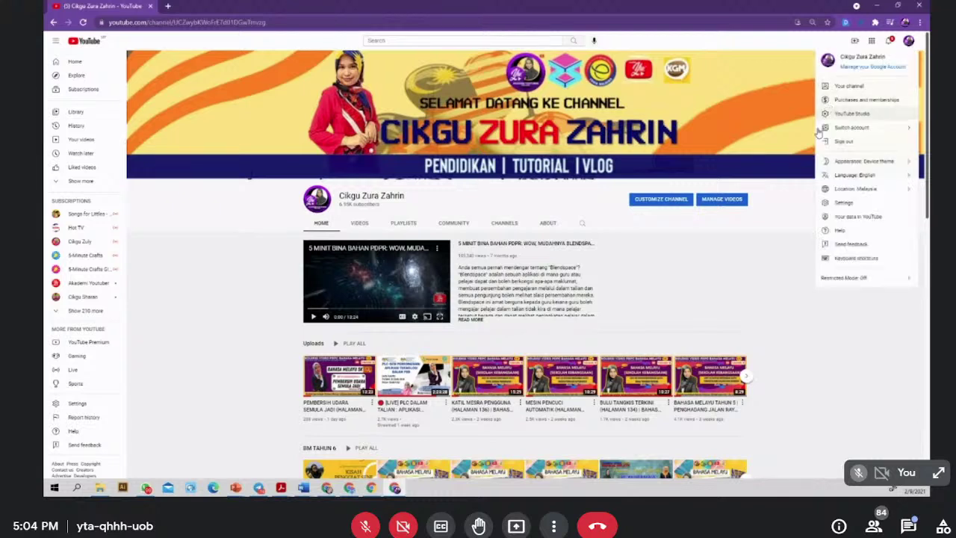
click(743, 263)
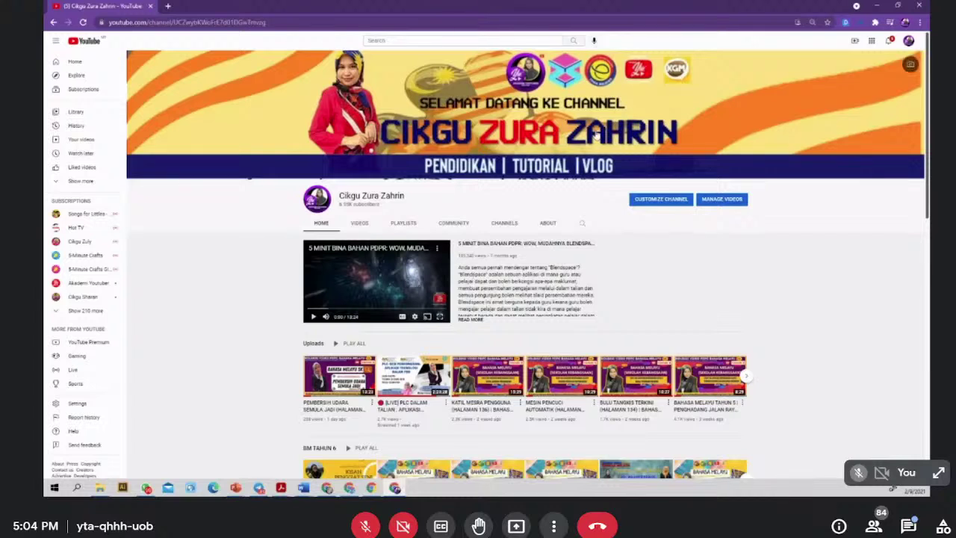
click(871, 42)
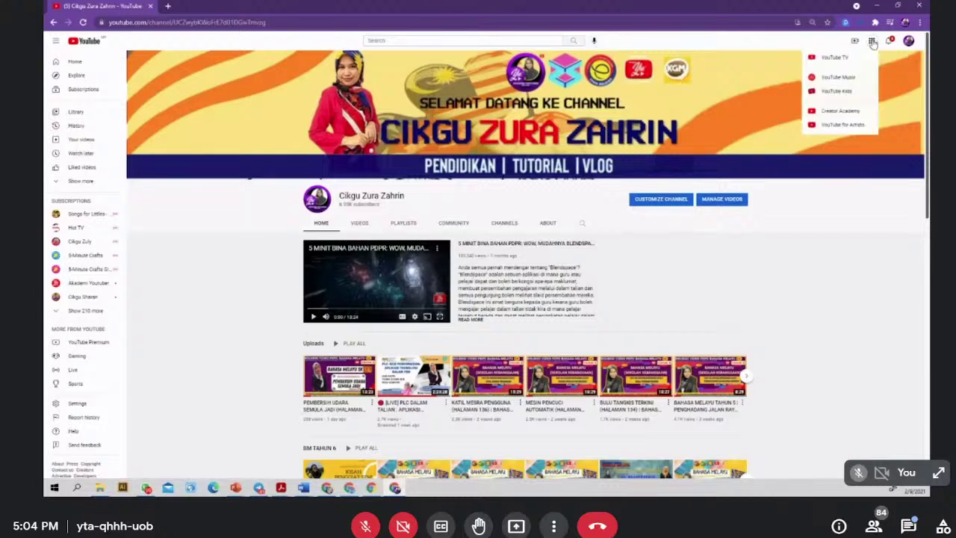
click(807, 199)
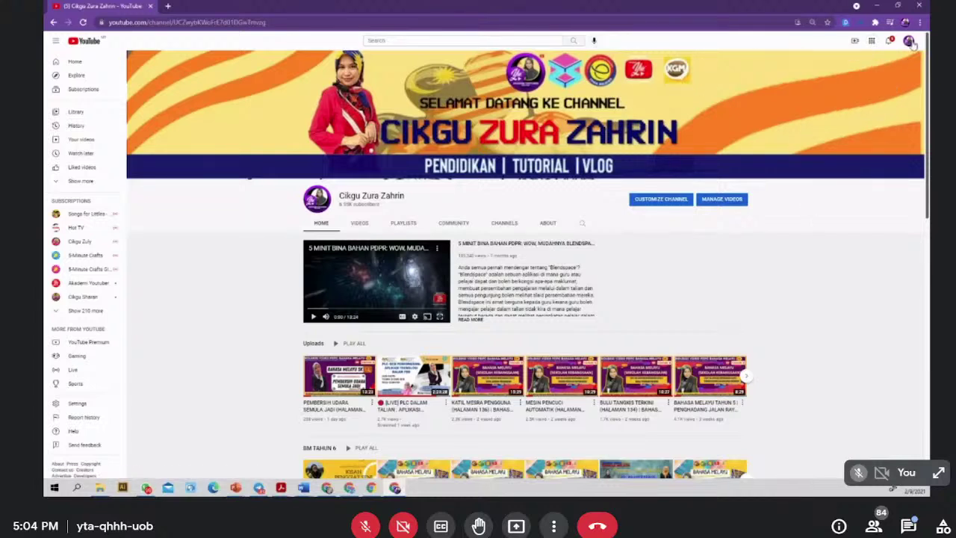
click(910, 42)
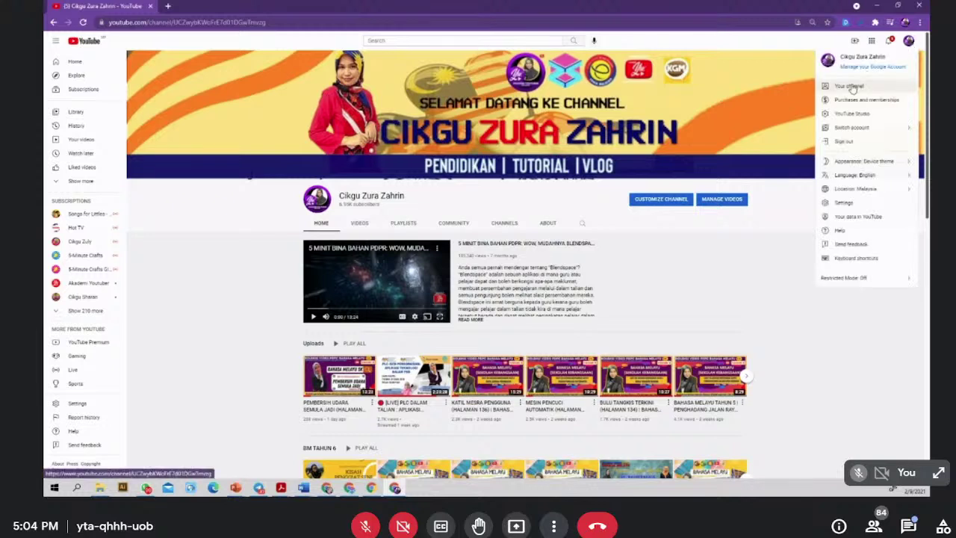
click(852, 88)
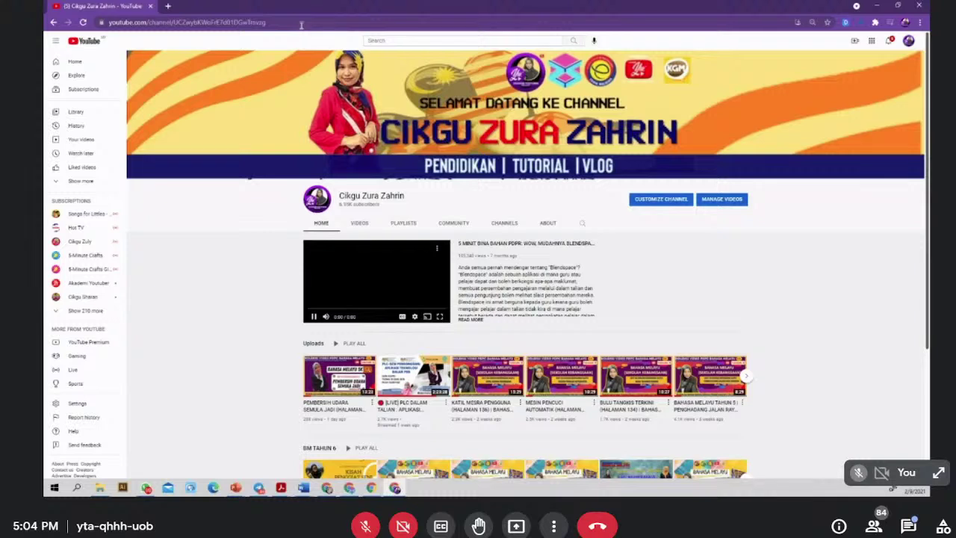
- Play the first upload, view its Share options, return to the channel, and open a new tab
click(313, 317)
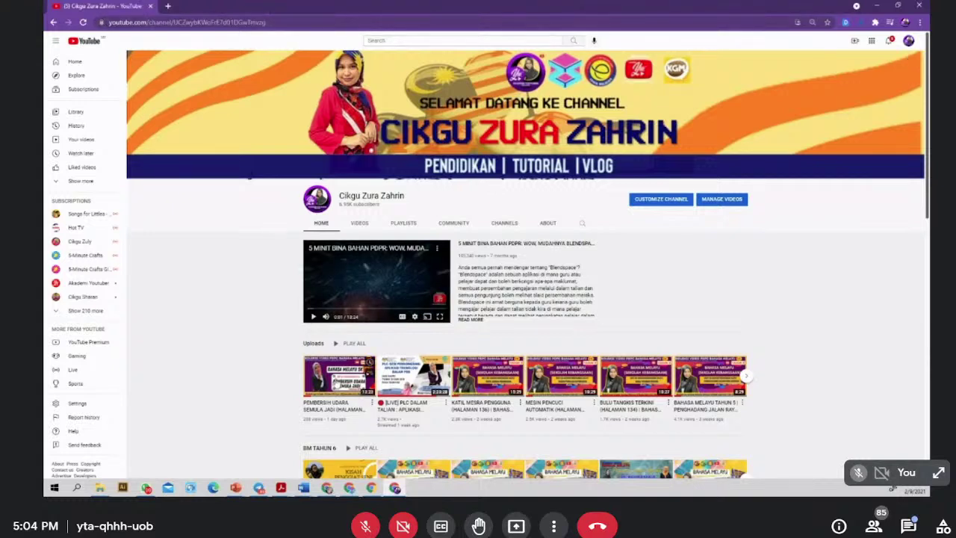
click(340, 381)
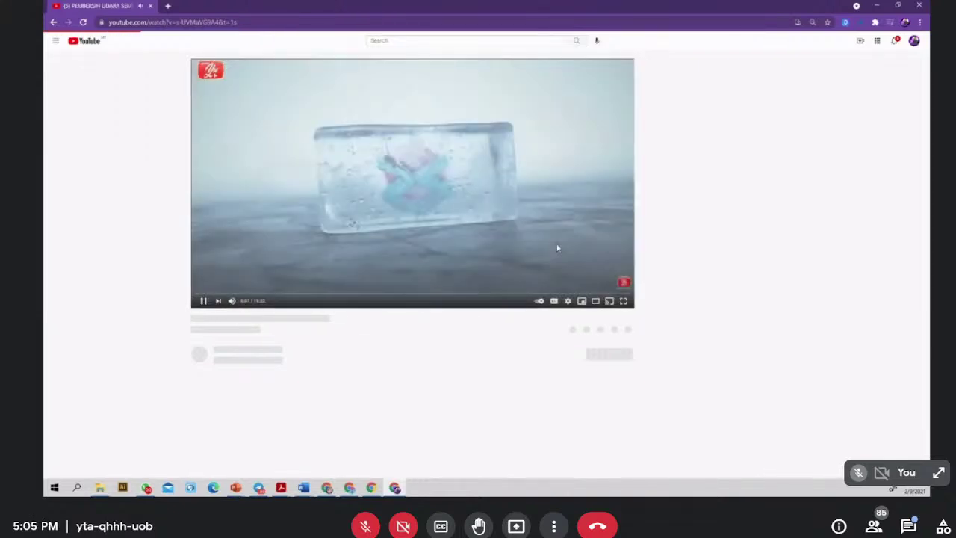
click(557, 247)
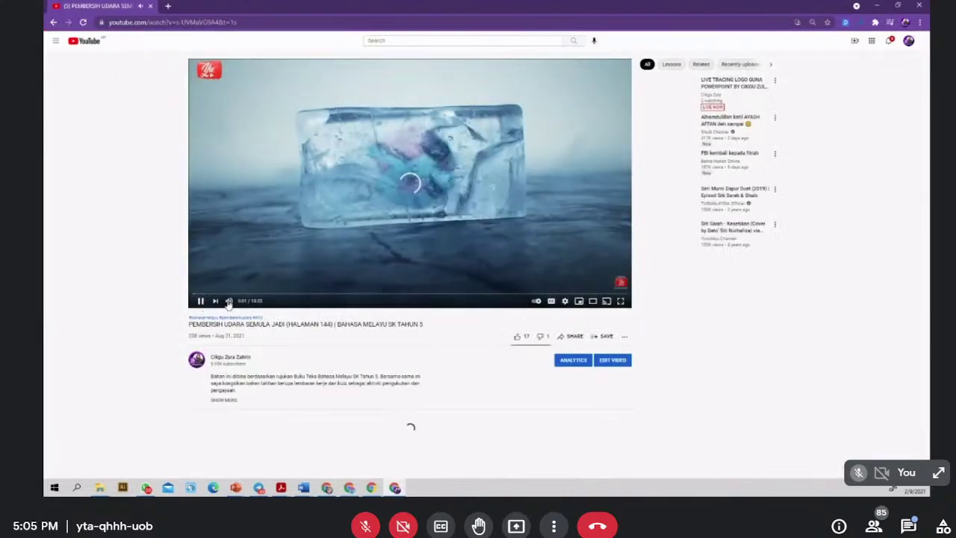
click(561, 337)
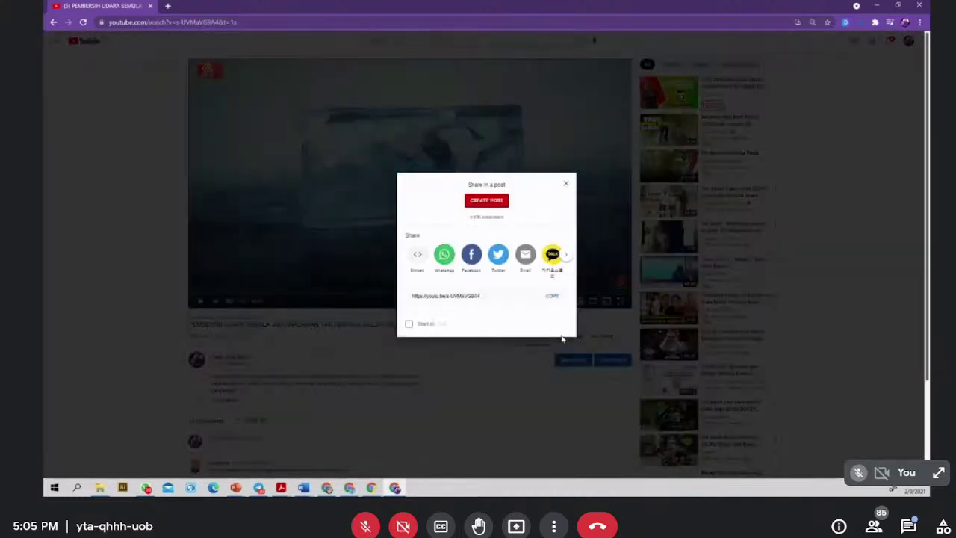
click(565, 184)
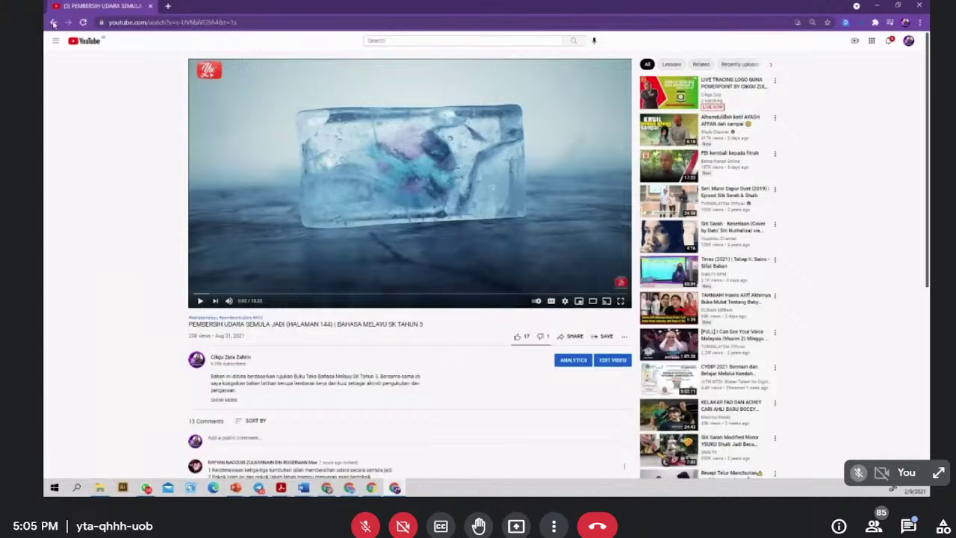
click(53, 22)
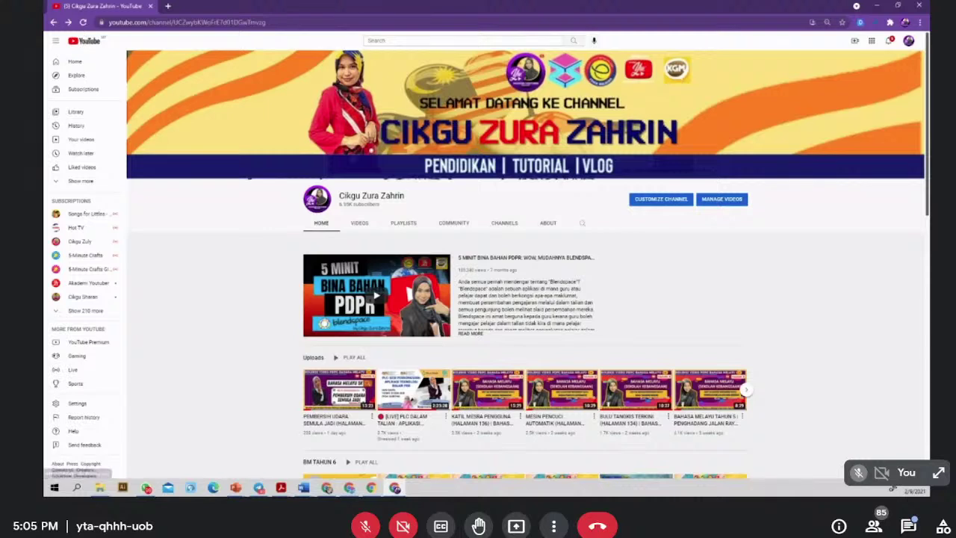
click(169, 7)
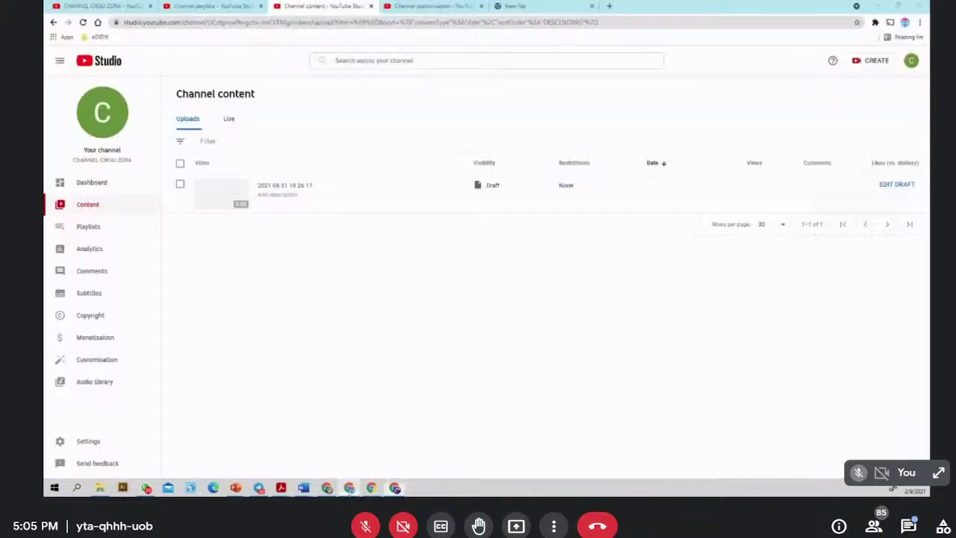
- Search Google for STREAMYARD and open the StreamYard homepage from the results
click(531, 6)
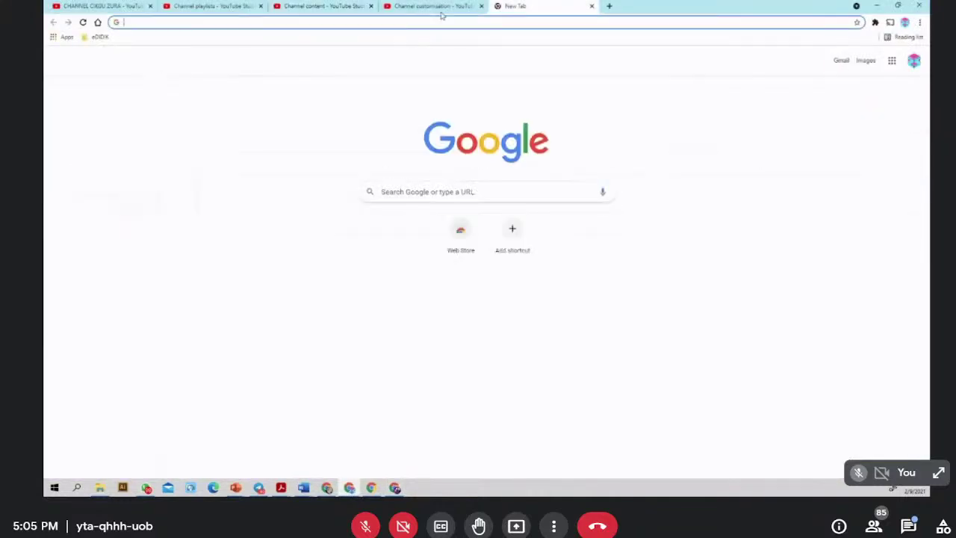
text(STREA)
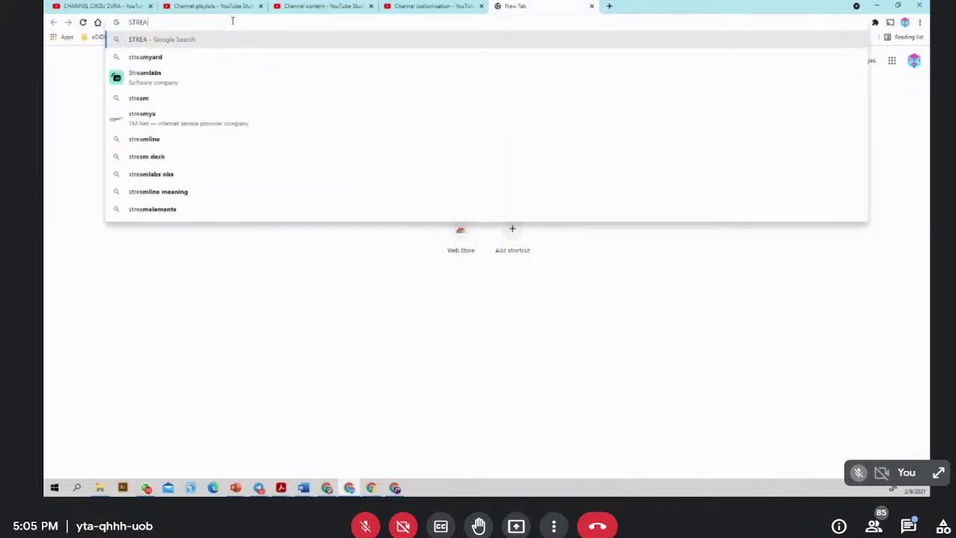
text(MYARD)
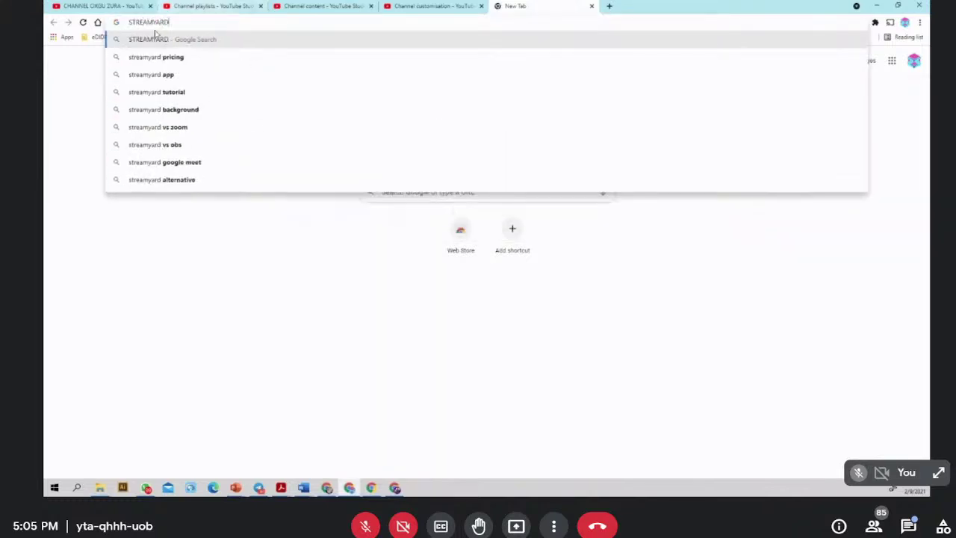
click(182, 43)
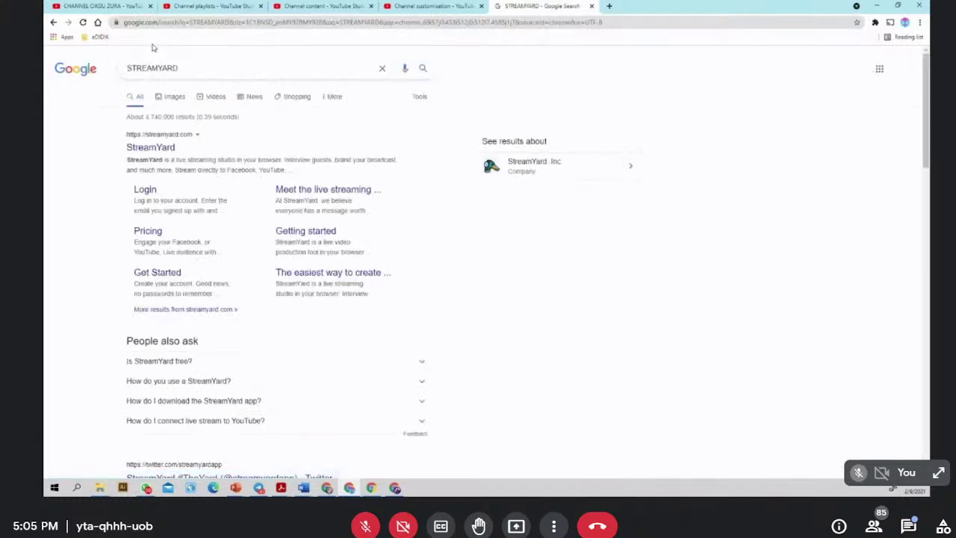
click(150, 148)
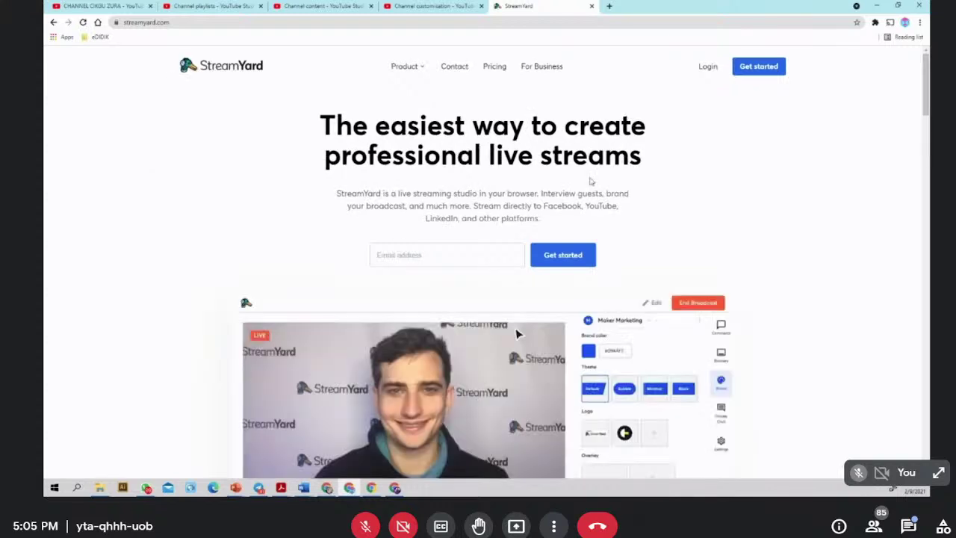
- Open StreamYard's create-account page and start typing the account e-mail address
click(708, 66)
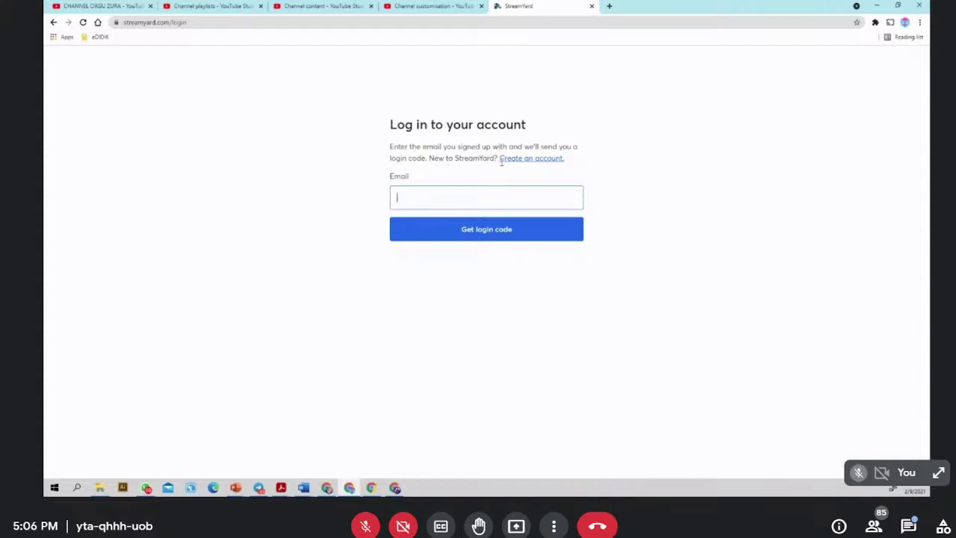
click(531, 158)
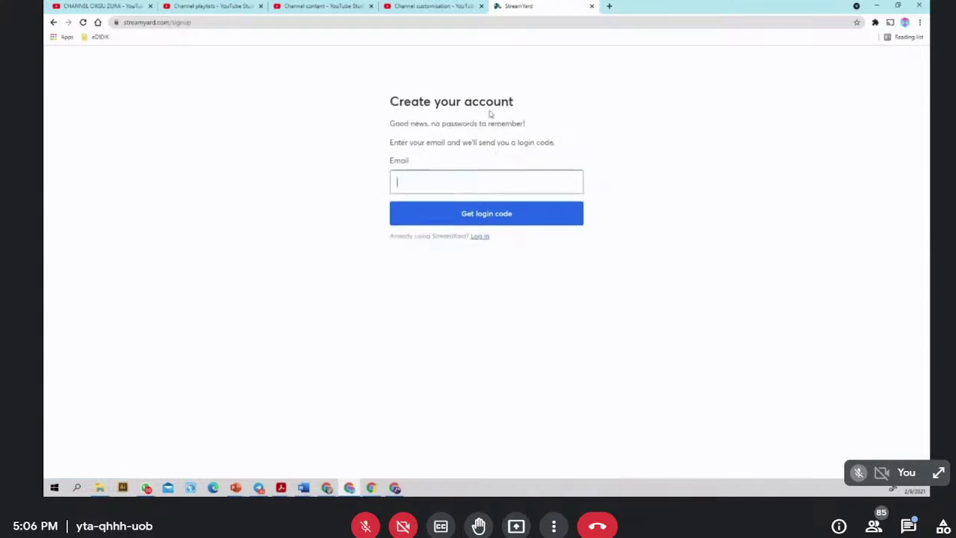
click(905, 24)
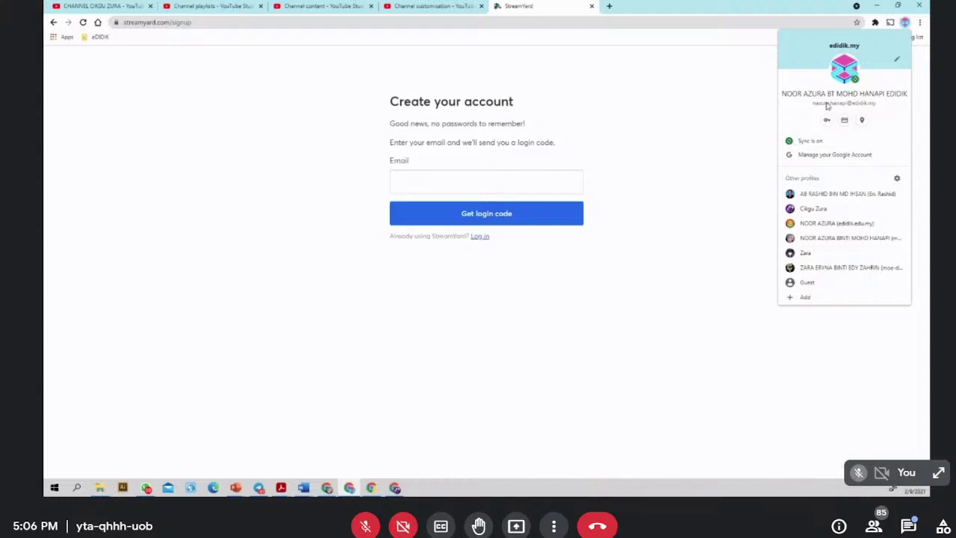
click(465, 182)
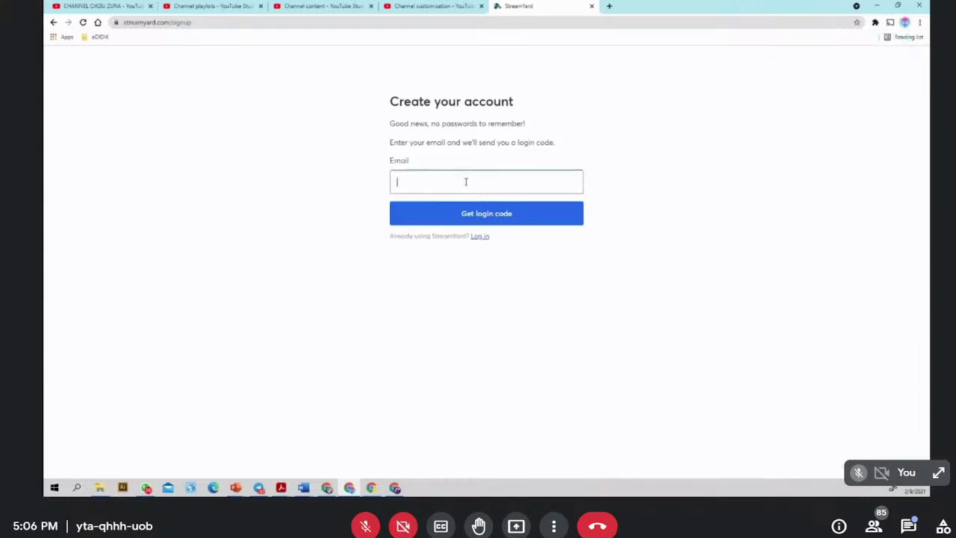
- Re-enter the teacher's full e-mail address in the Email field and request a login code
click(905, 23)
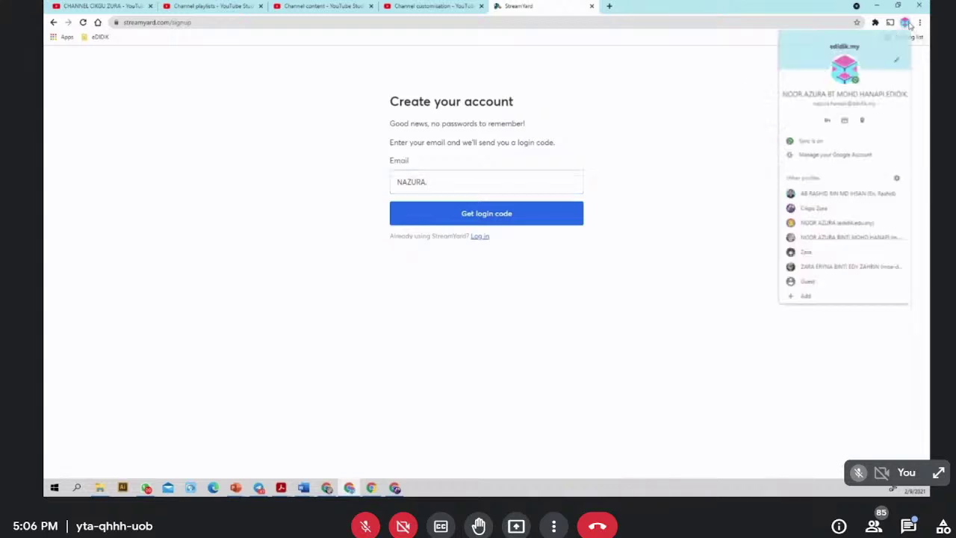
click(466, 187)
key(ctrl+a)
key(BackSpace)
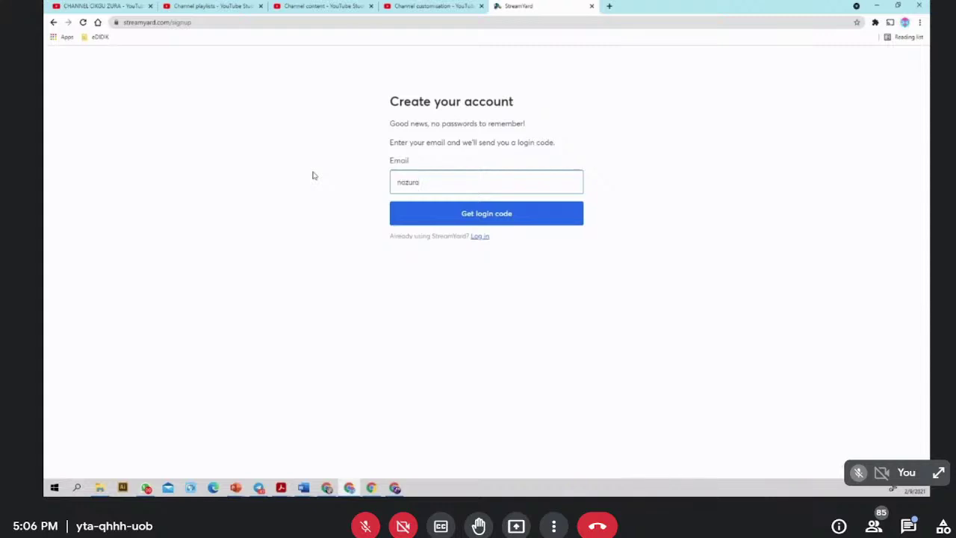
click(905, 23)
click(500, 179)
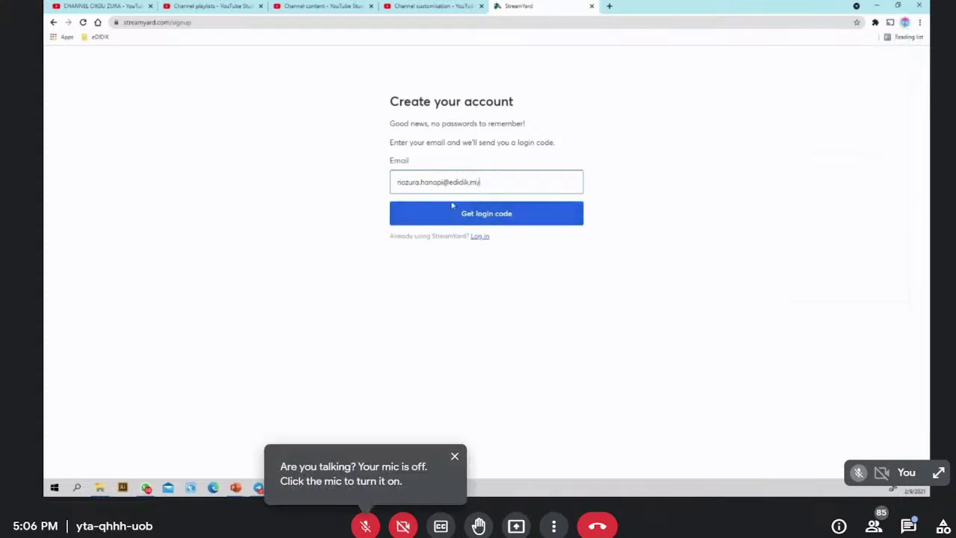
click(501, 217)
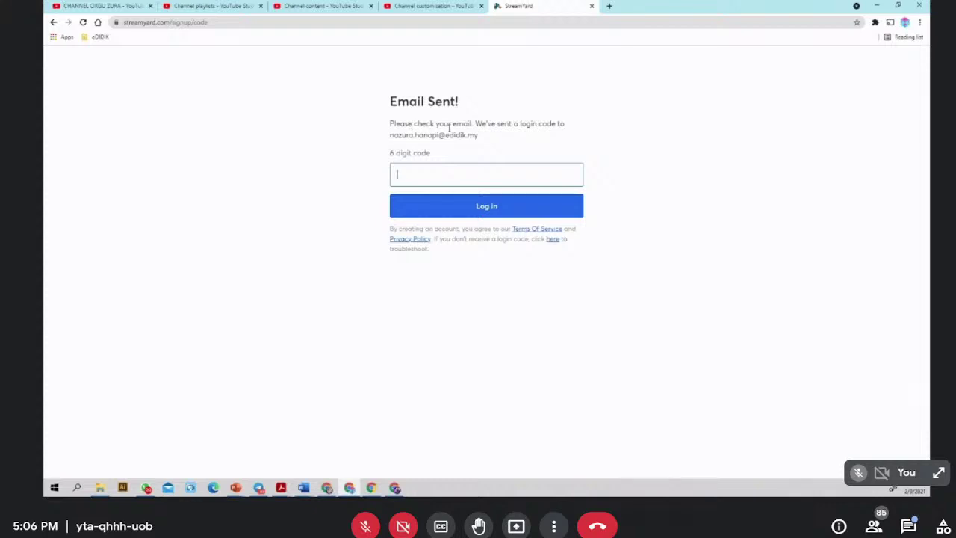
- In a new tab, go to Gmail through the Google apps grid and open the 'StreamYard Login Code' email
click(609, 6)
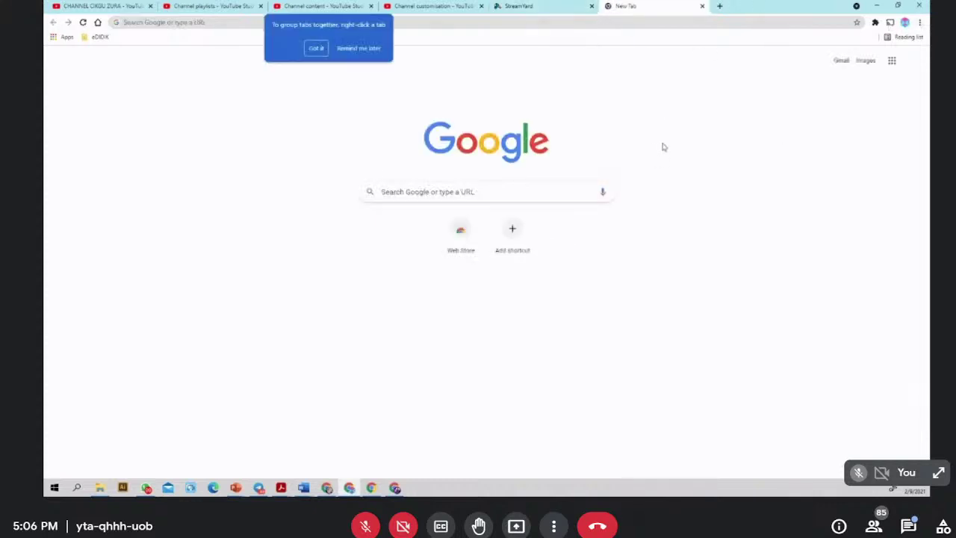
click(891, 61)
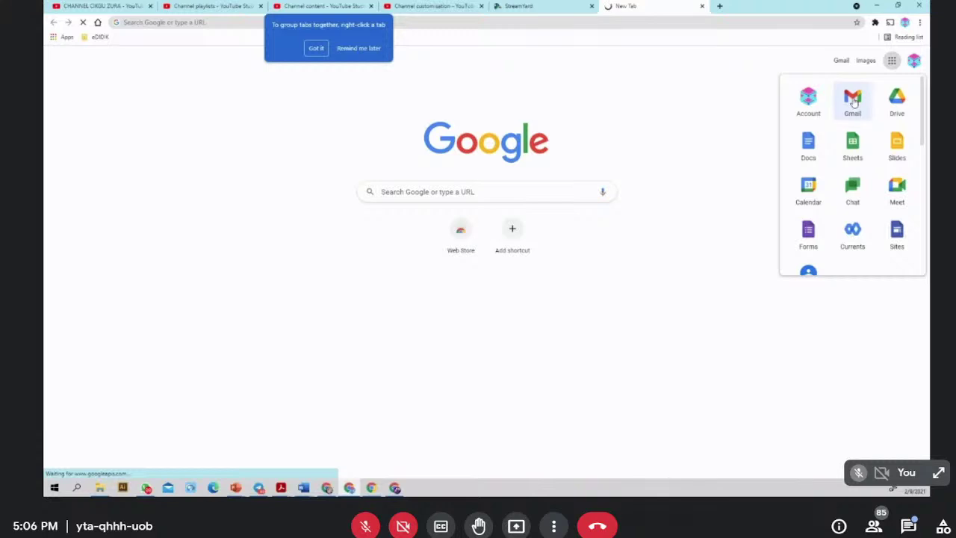
click(852, 100)
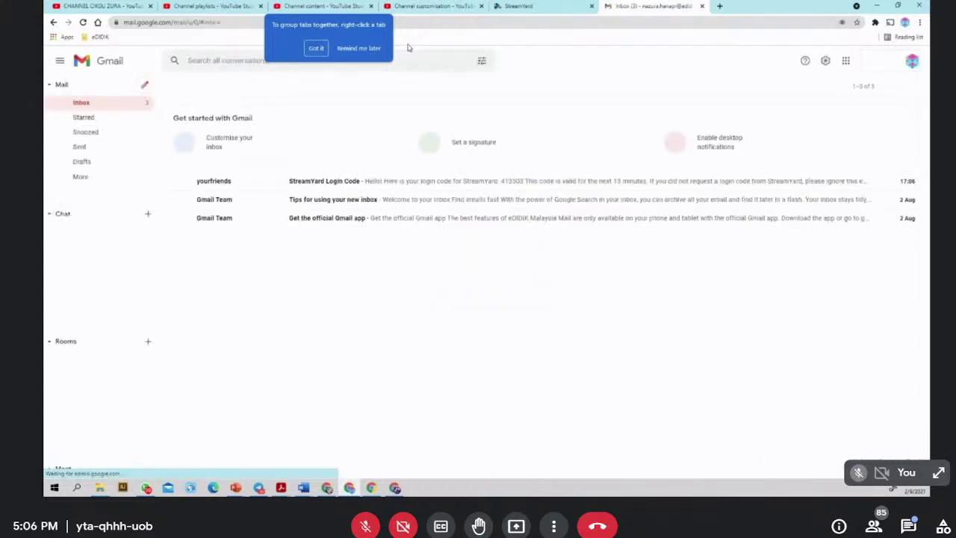
click(330, 184)
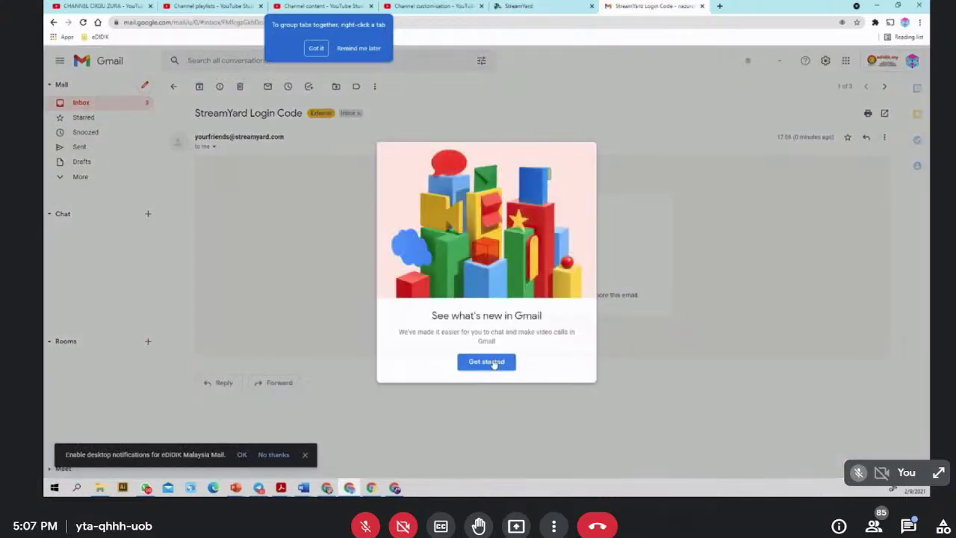
- Dismiss the Gmail what's-new and chat tour pop-ups, then check the meeting chat messages
click(486, 361)
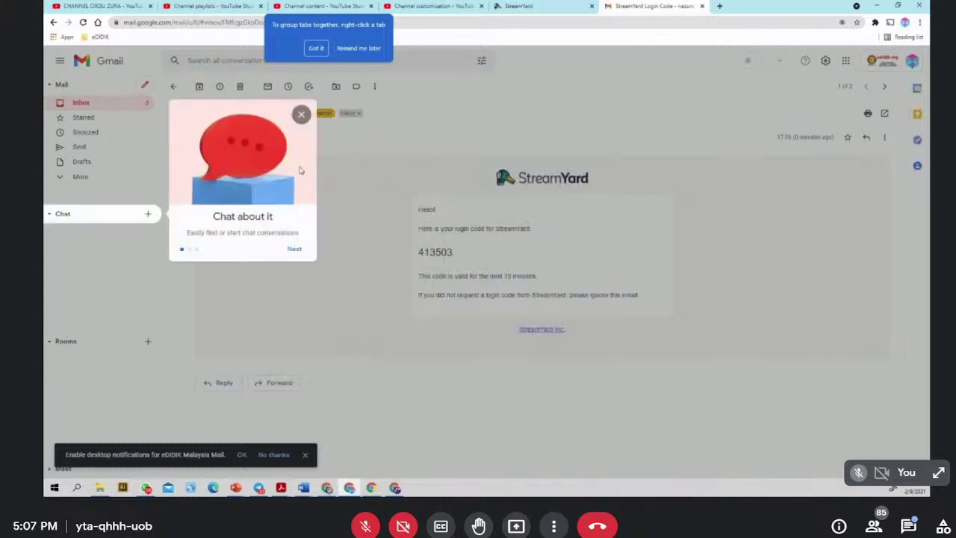
click(303, 115)
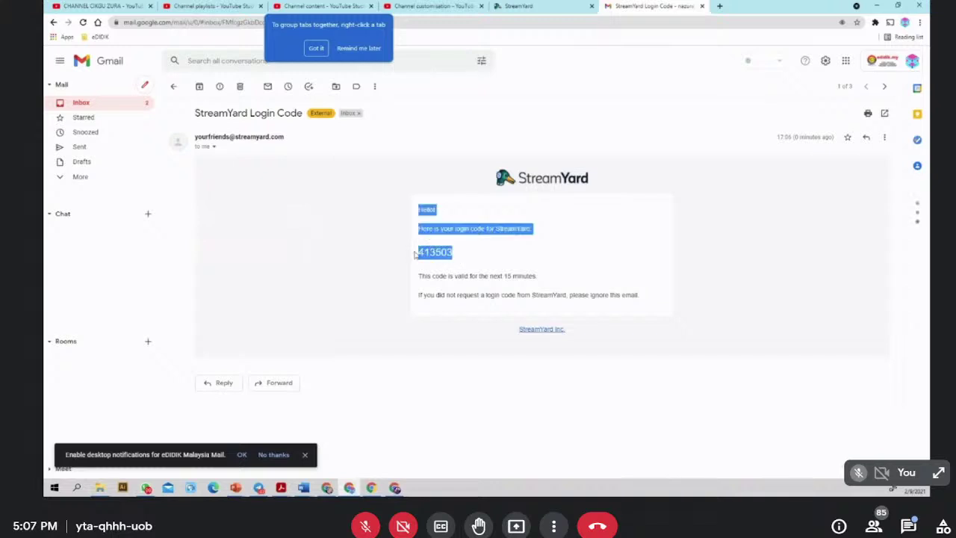
click(908, 526)
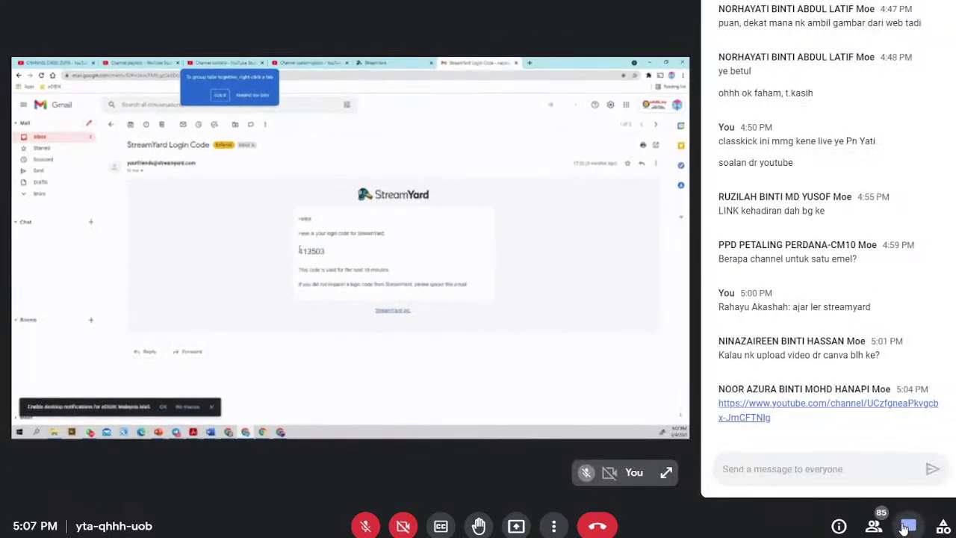
- Close the meeting chat, choose Education as StreamYard's intended use, and click Onward!
click(906, 526)
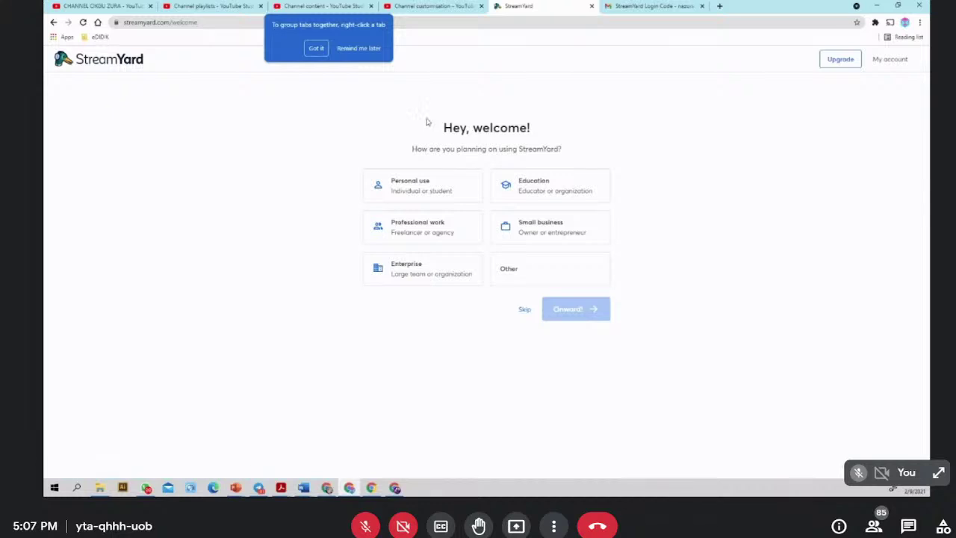
click(532, 192)
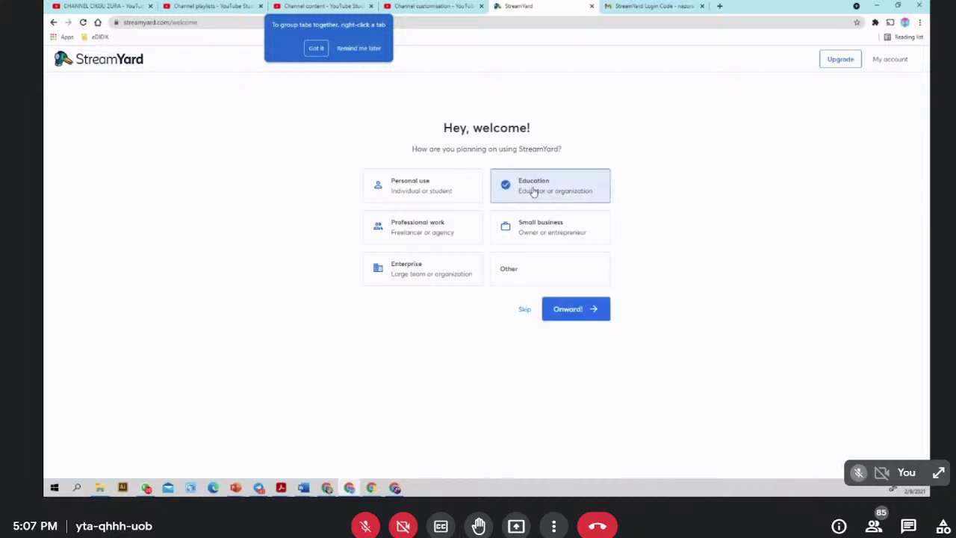
click(433, 189)
click(536, 188)
click(575, 312)
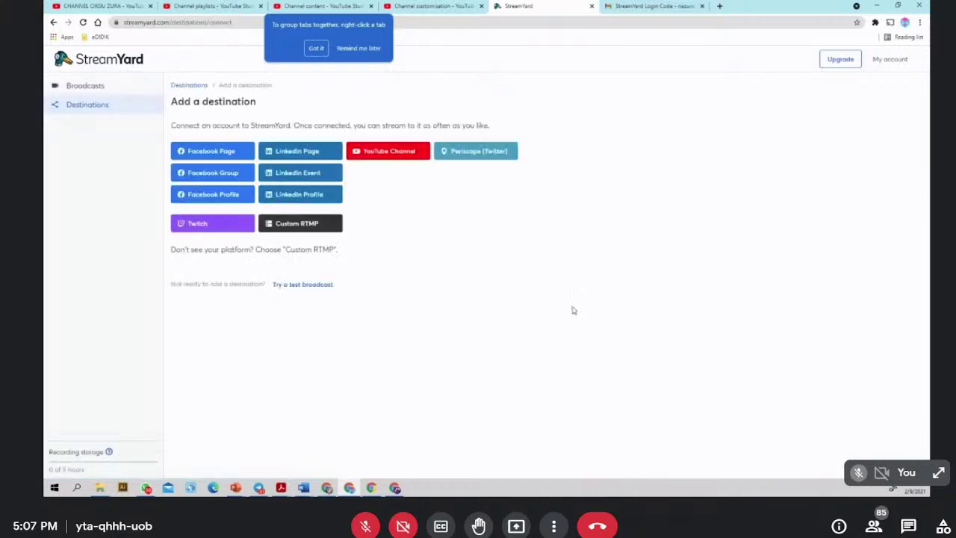
- Add a YouTube Channel destination using the teacher's Google account and allow StreamYard access
click(76, 106)
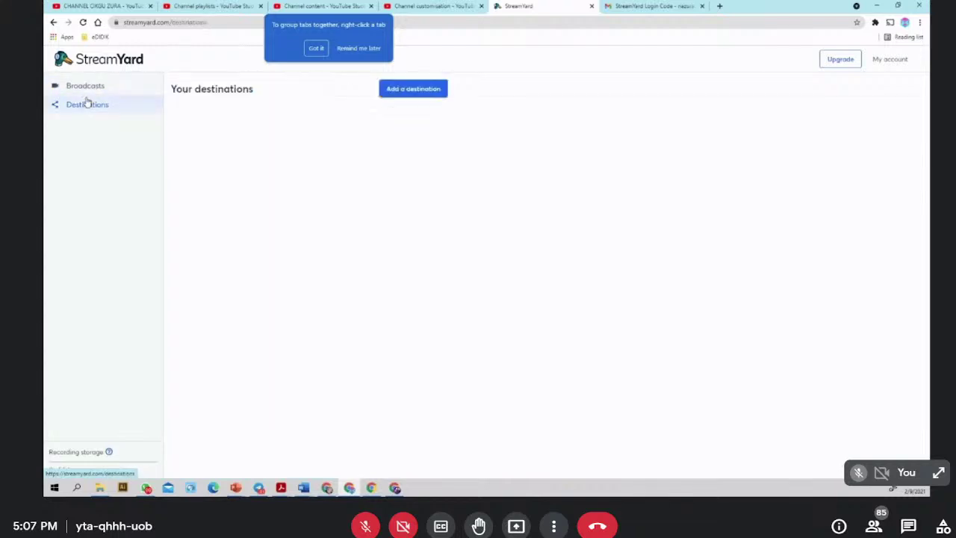
click(414, 91)
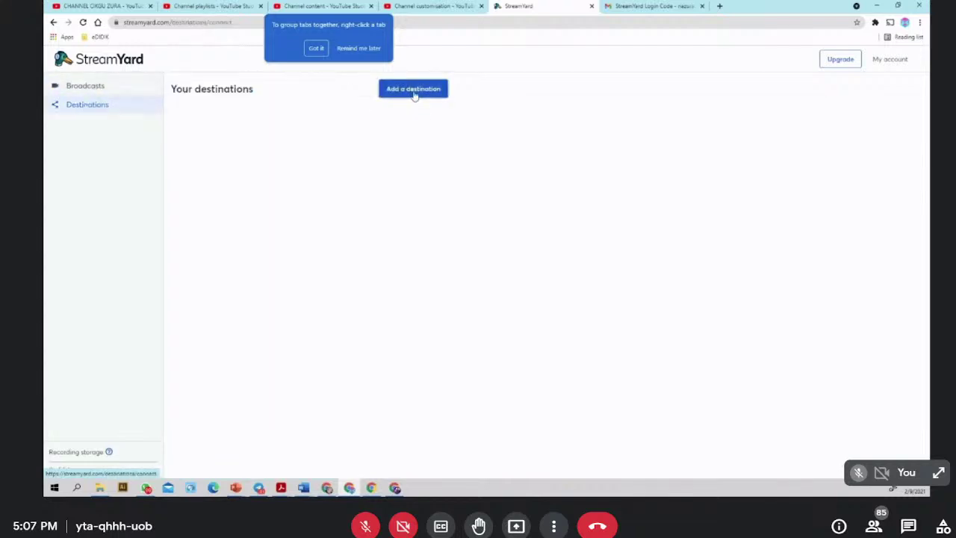
click(377, 152)
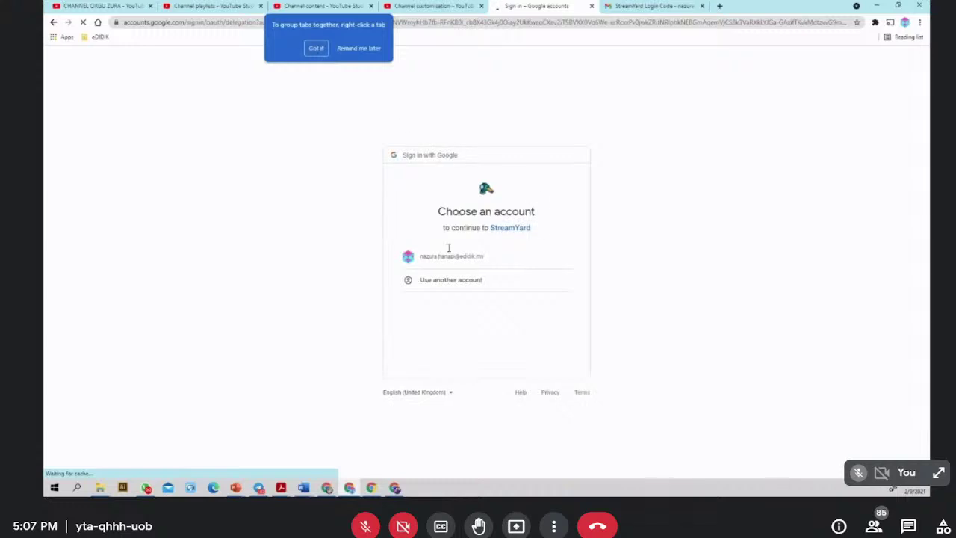
click(441, 266)
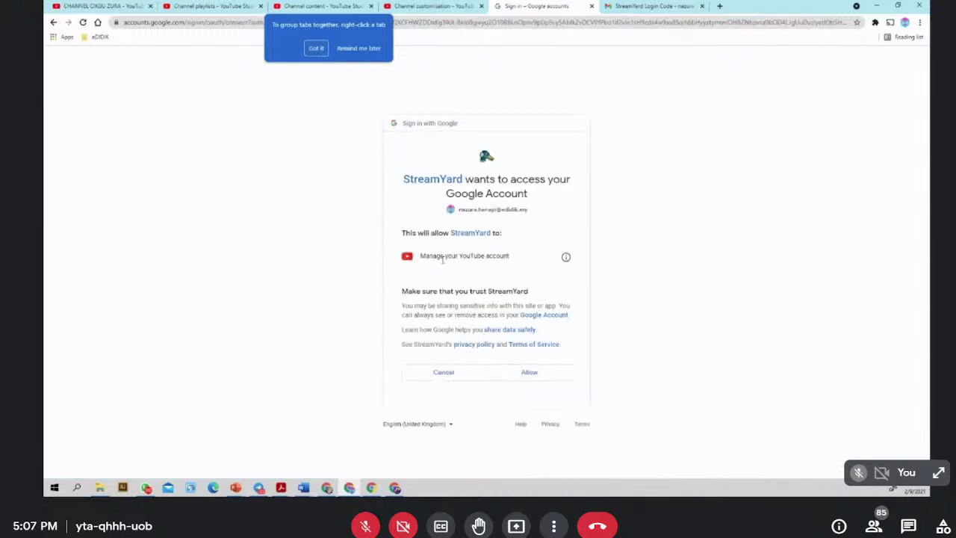
click(520, 372)
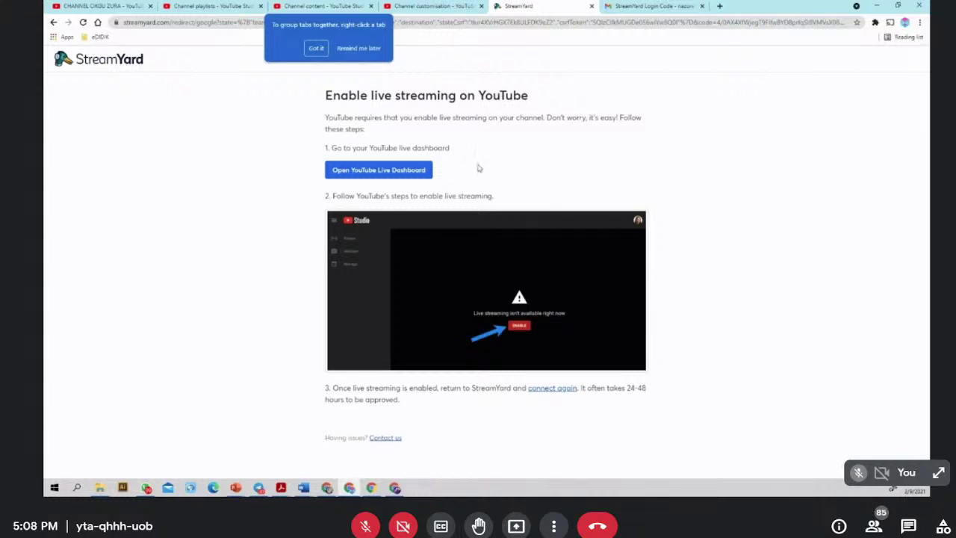
- Glance at the login code email, then open the YouTube Live Dashboard from StreamYard
click(630, 7)
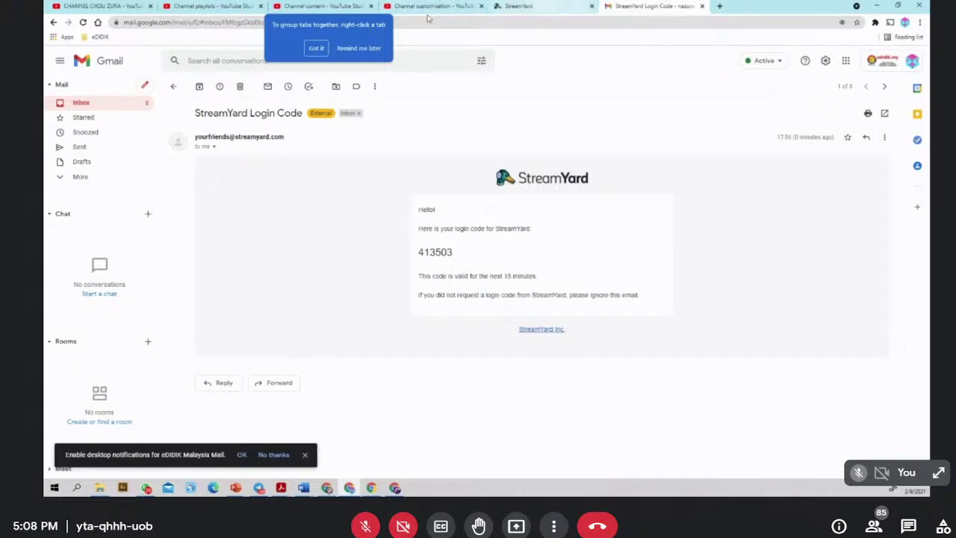
click(537, 9)
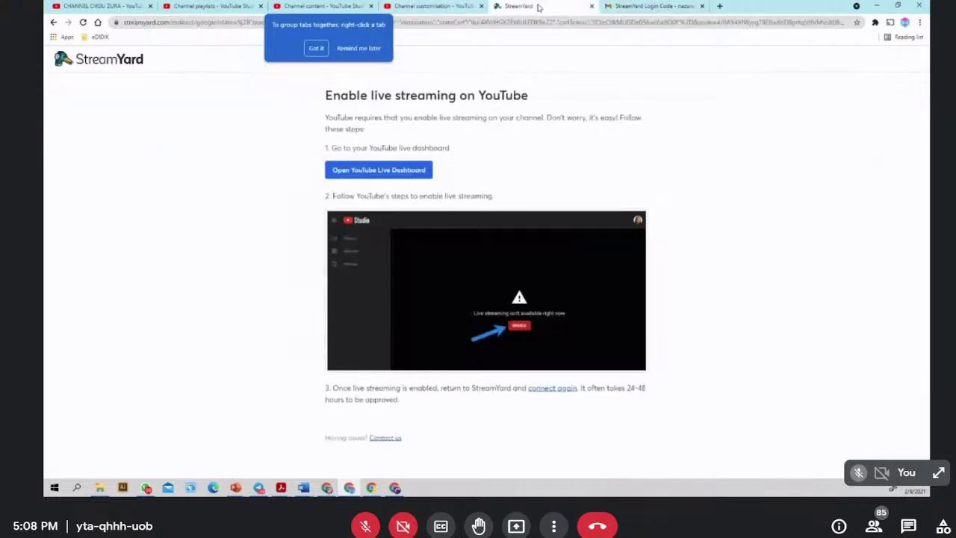
click(379, 172)
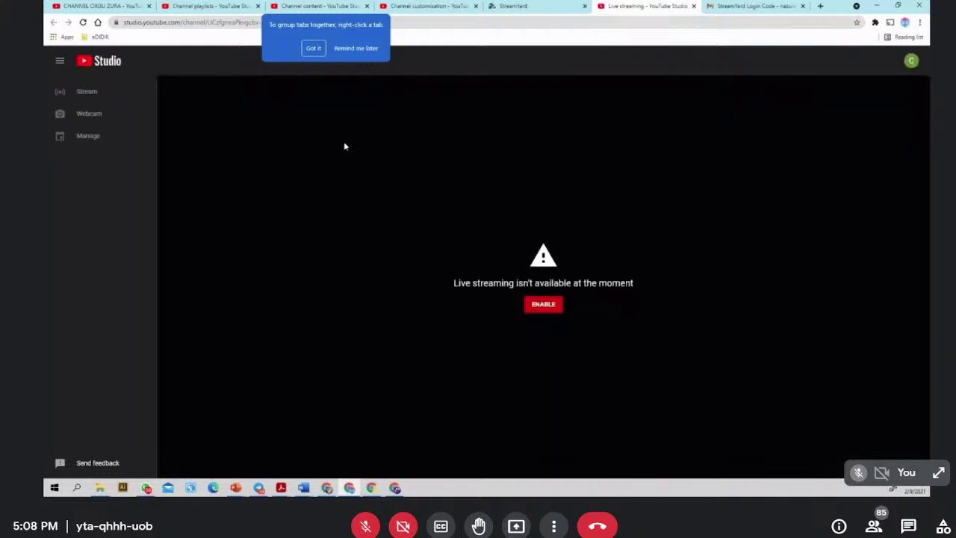
- Verify the signed-in channel in the avatar menu, then return to the StreamYard Login Code email tab
click(911, 62)
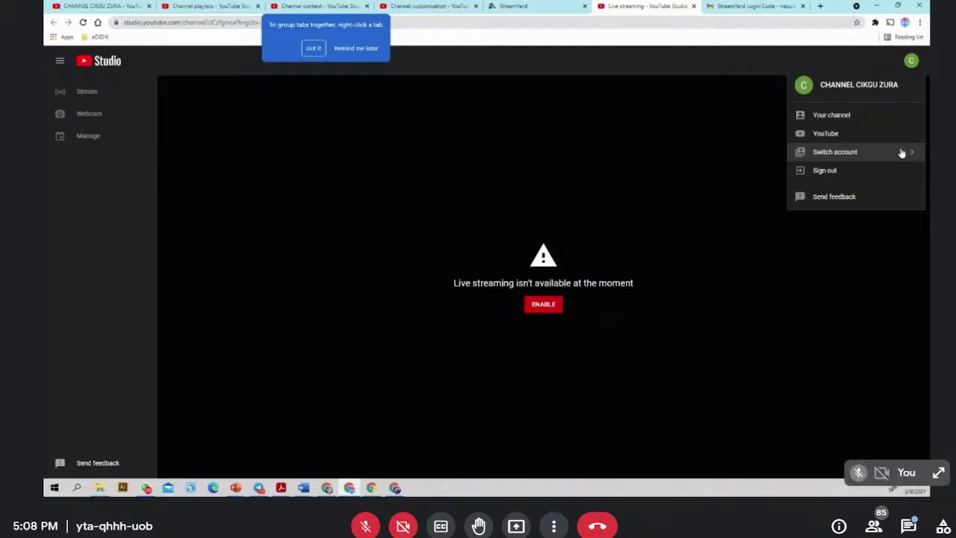
click(774, 6)
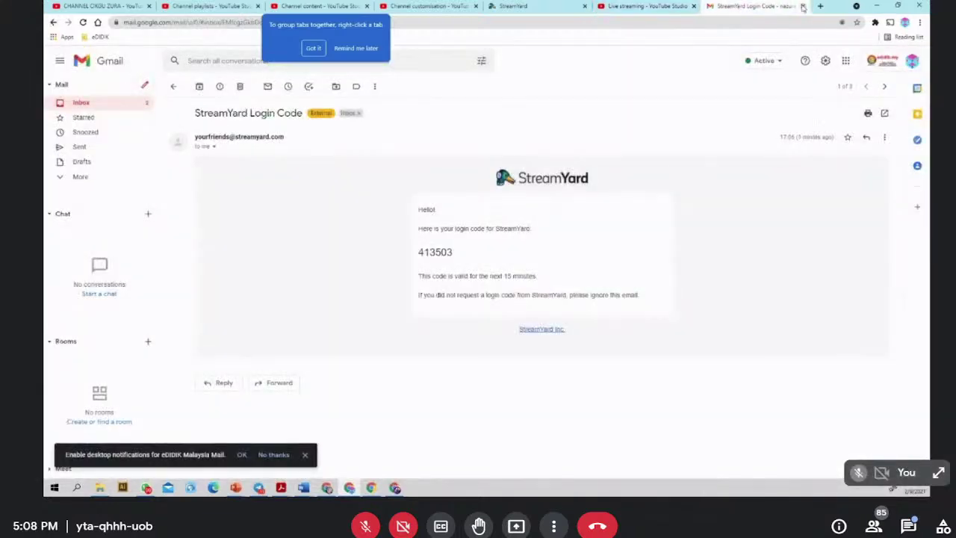